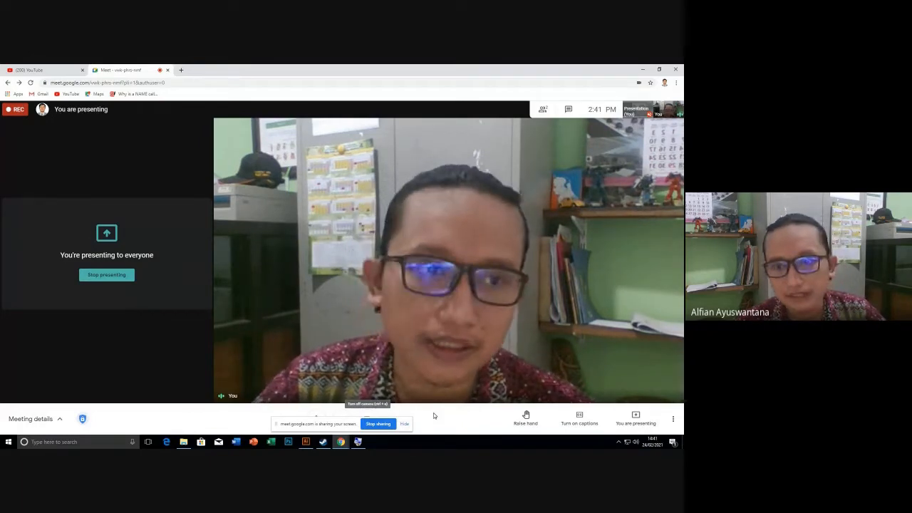
Create an A4 portrait document (210 × 297 mm) in RGB with Screen (72 ppi) raster effects.
{"action": "left_click", "coordinate": [305, 441]}
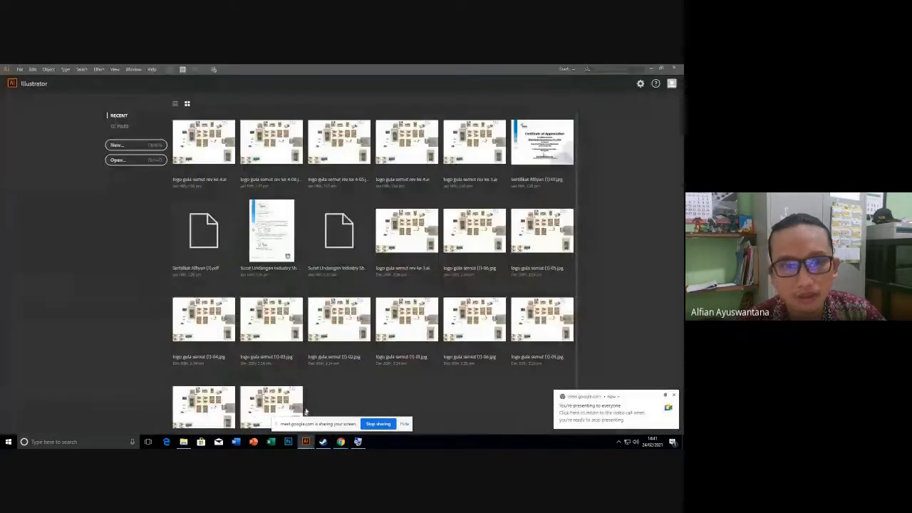
{"action": "left_click", "coordinate": [122, 145]}
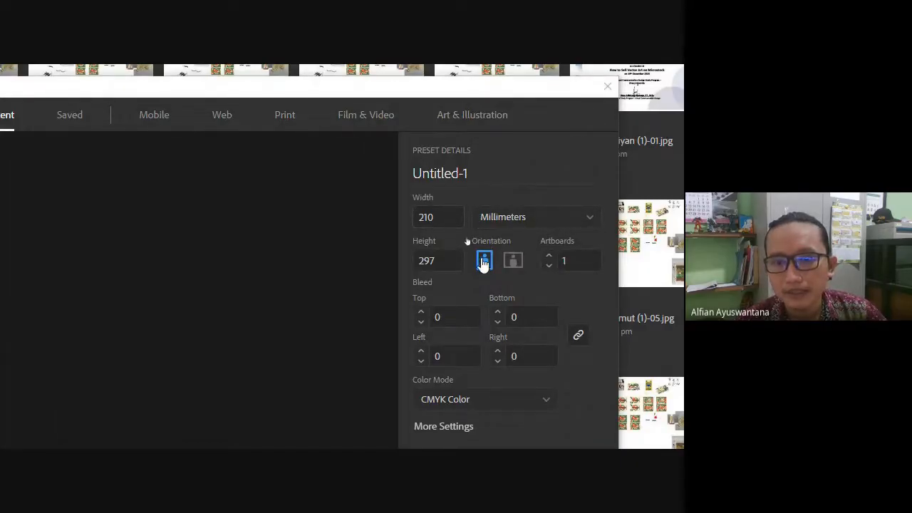
{"action": "left_click", "coordinate": [494, 406]}
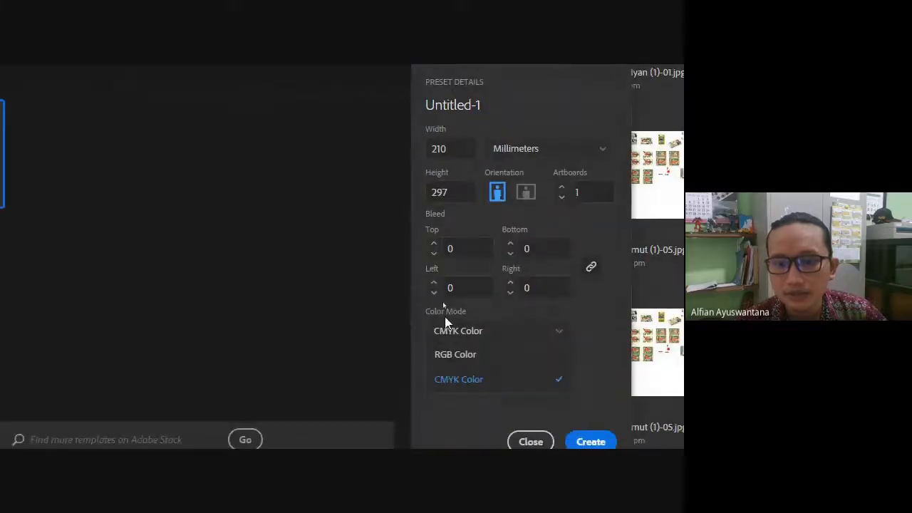
{"action": "left_click", "coordinate": [443, 360]}
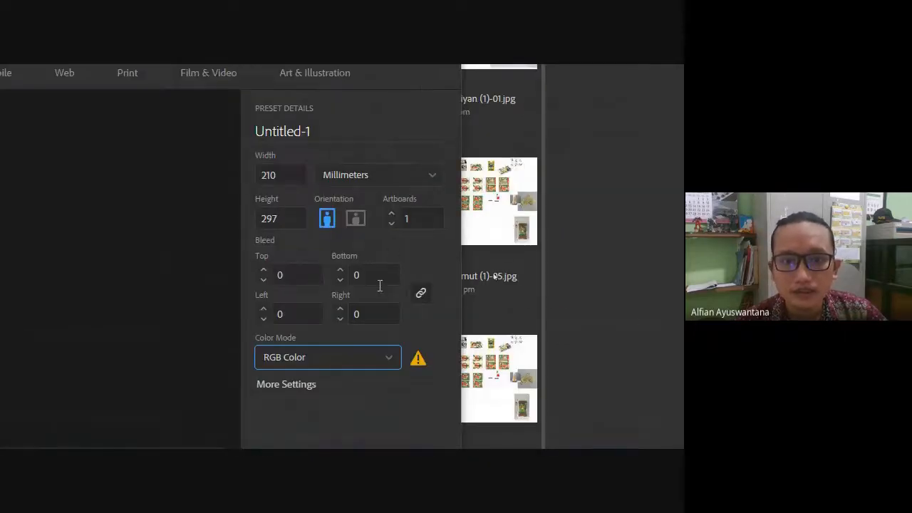
{"action": "left_click", "coordinate": [261, 297]}
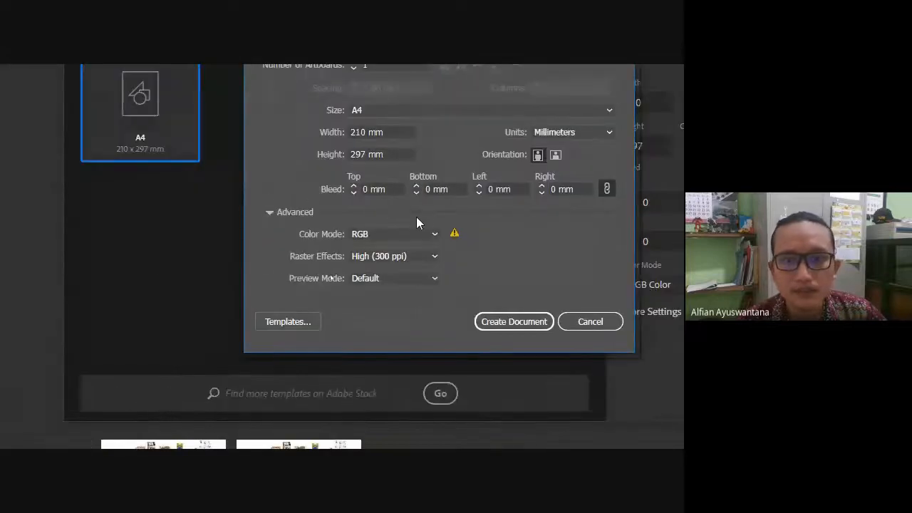
{"action": "left_click", "coordinate": [400, 259]}
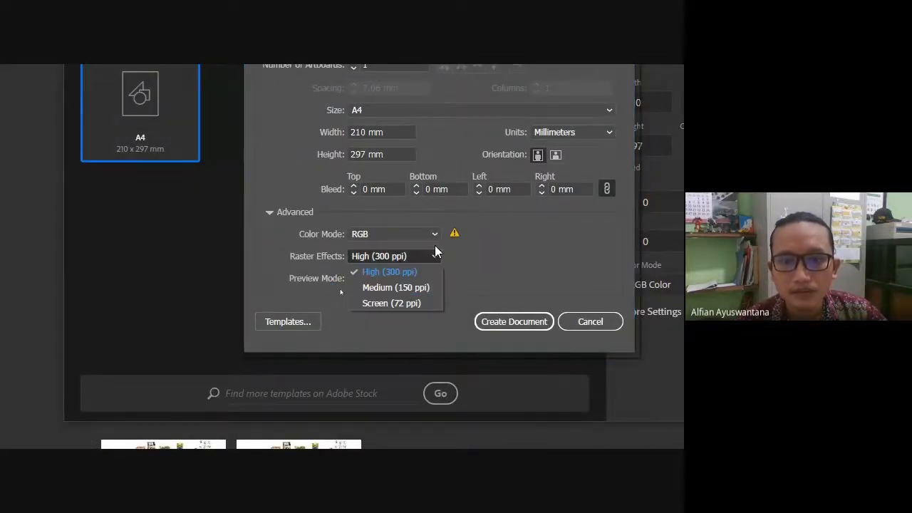
{"action": "left_click", "coordinate": [409, 302]}
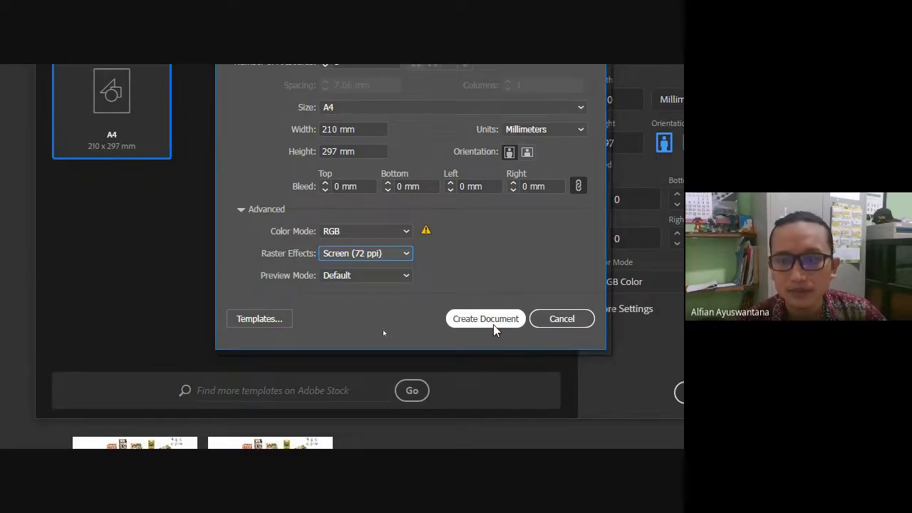
{"action": "left_click", "coordinate": [493, 326]}
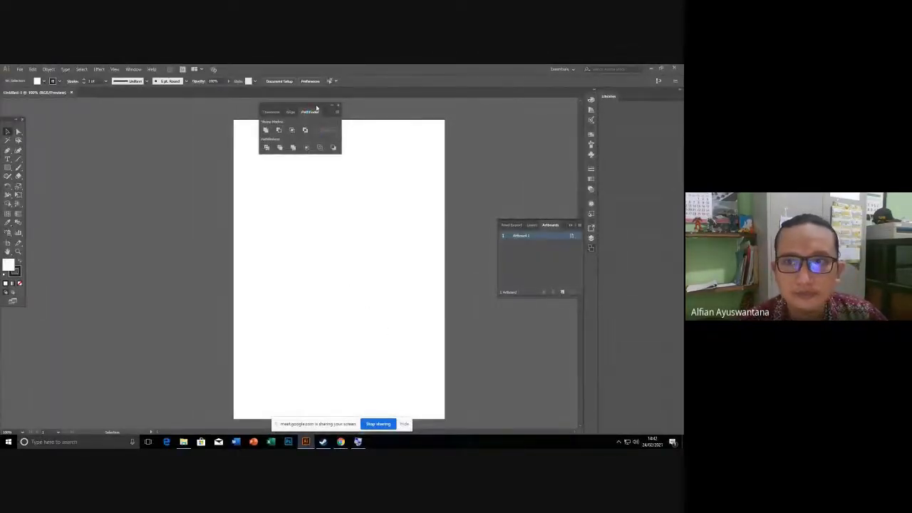
Dock the Transform/Align/Pathfinder panel group on the right, keeping the Essentials workspace.
{"action": "left_click_drag", "start_coordinate": [306, 106], "coordinate": [571, 106]}
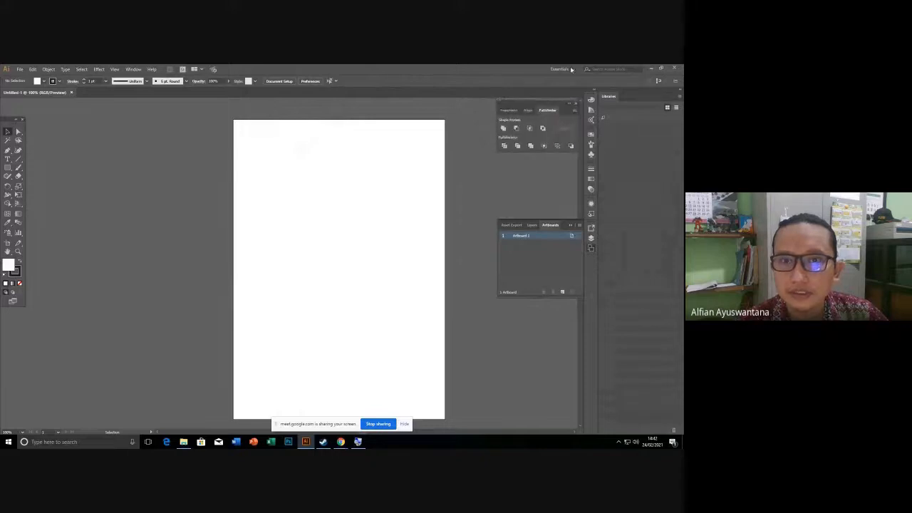
{"action": "left_click", "coordinate": [563, 69]}
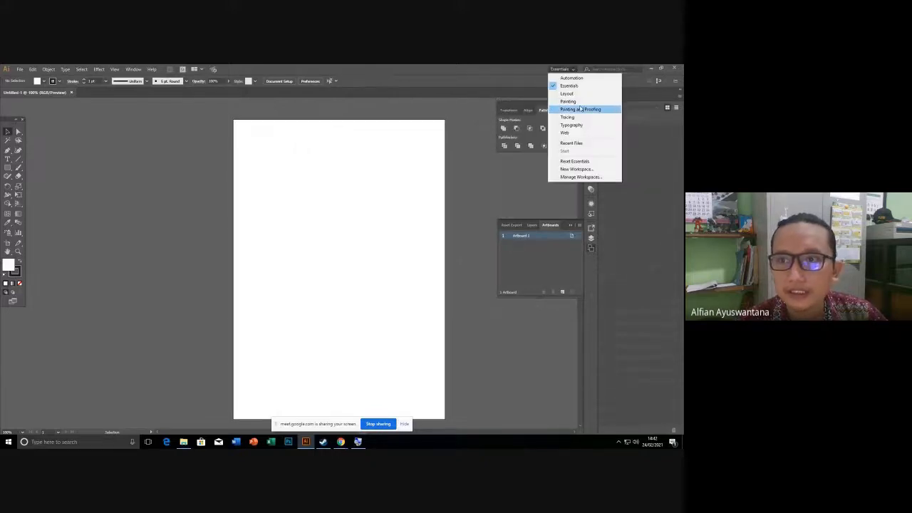
{"action": "left_click", "coordinate": [488, 156]}
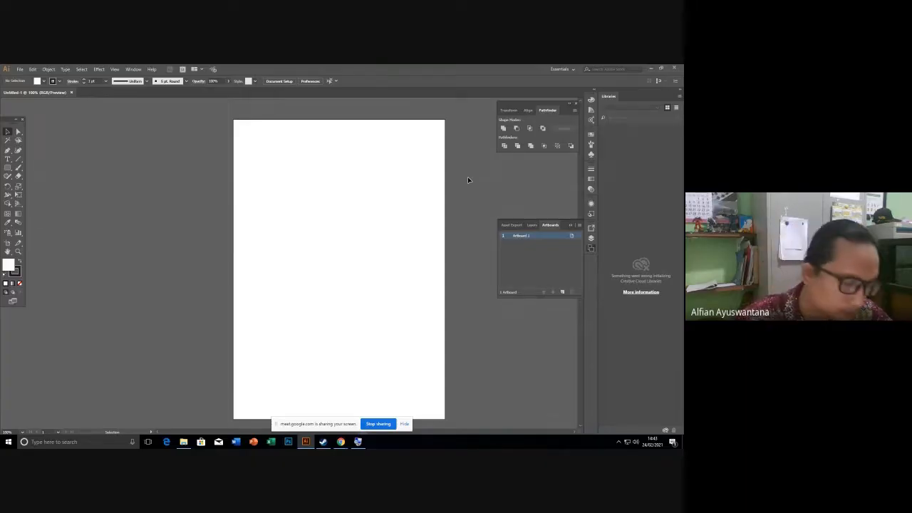
{"action": "key", "text": "super+plus"}
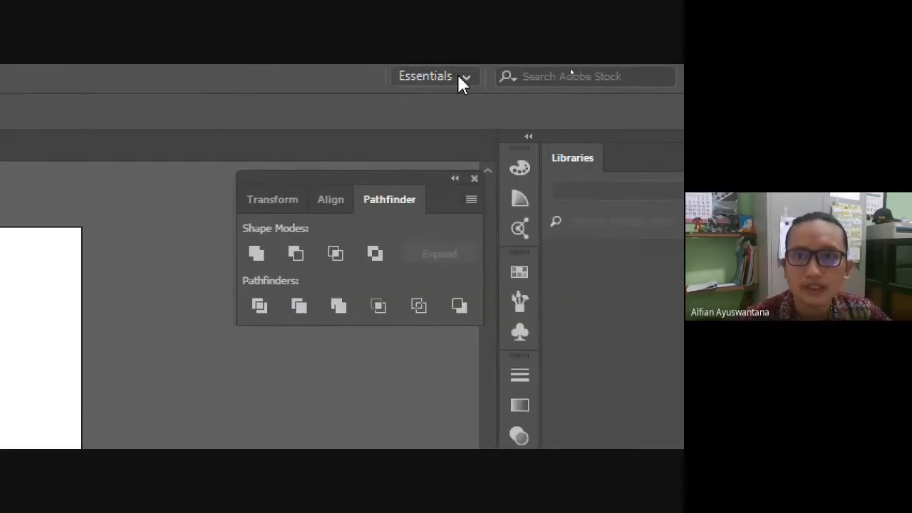
Try the Layout and Painting workspaces, ending on the Layout workspace.
{"action": "left_click", "coordinate": [458, 75]}
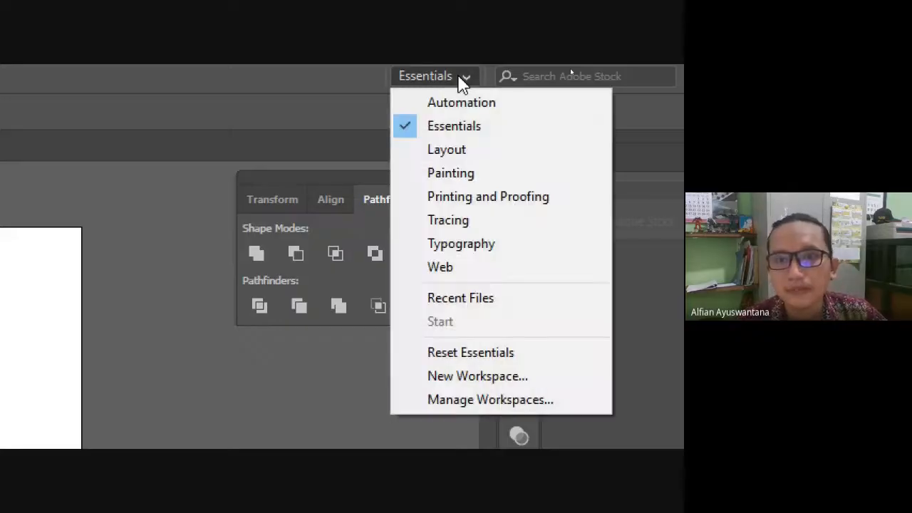
{"action": "left_click", "coordinate": [487, 161]}
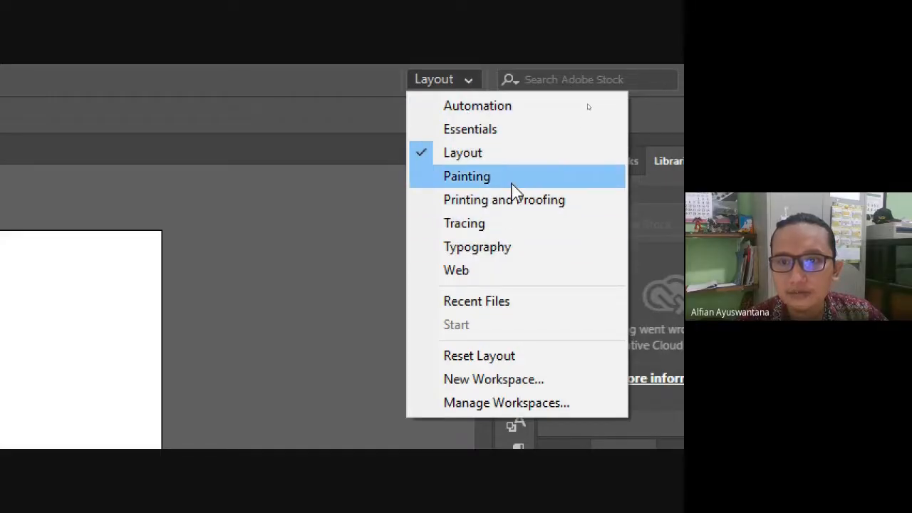
{"action": "left_click", "coordinate": [511, 184]}
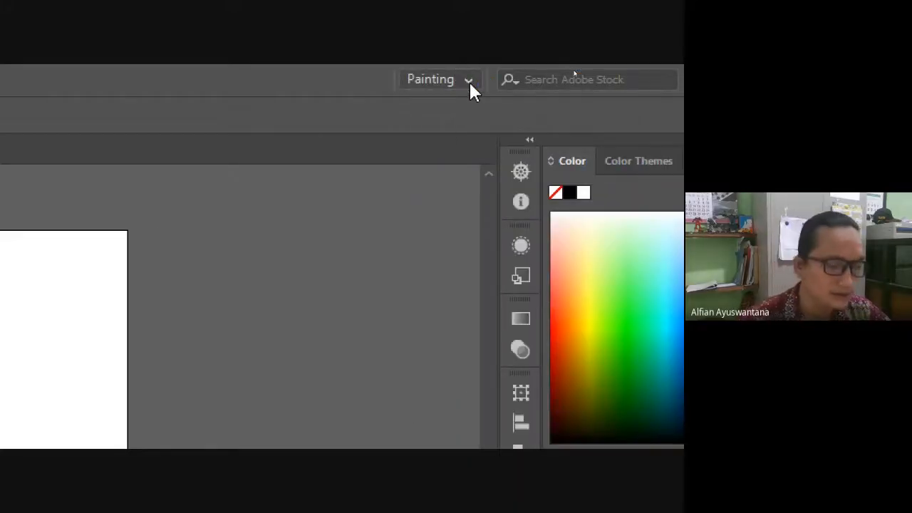
{"action": "left_click", "coordinate": [470, 81]}
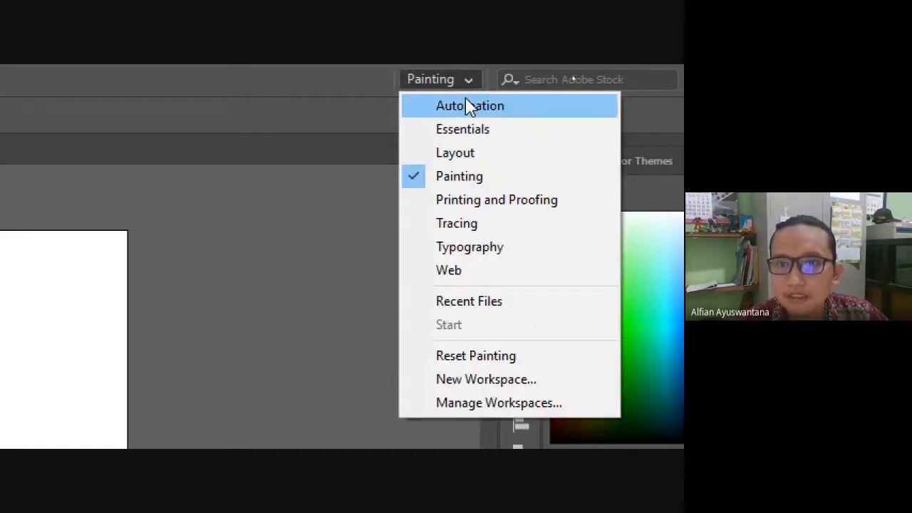
{"action": "left_click", "coordinate": [476, 156]}
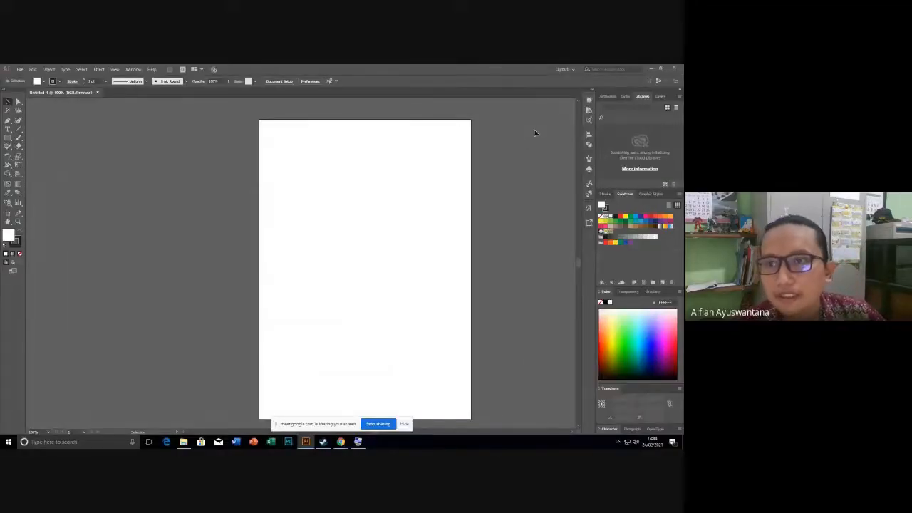
From the Artboards panel, add new artboards up to Artboard 6, then select Artboard 2.
{"action": "left_click", "coordinate": [133, 69]}
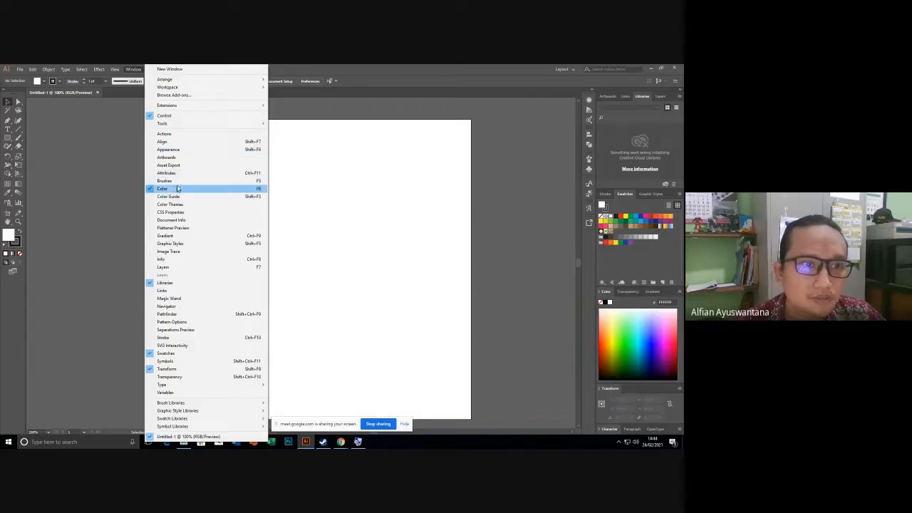
{"action": "left_click", "coordinate": [192, 158]}
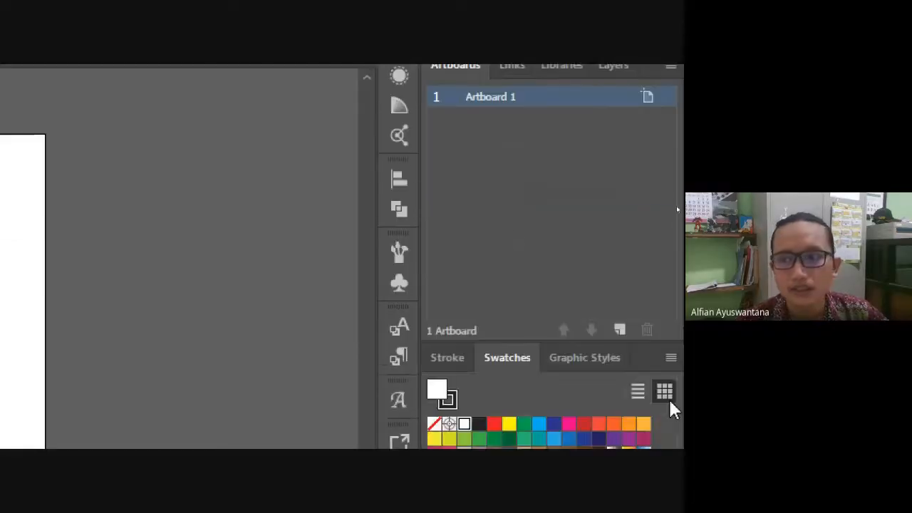
{"action": "left_click", "coordinate": [617, 330]}
{"action": "left_click", "coordinate": [617, 330]}
{"action": "left_click", "coordinate": [618, 330]}
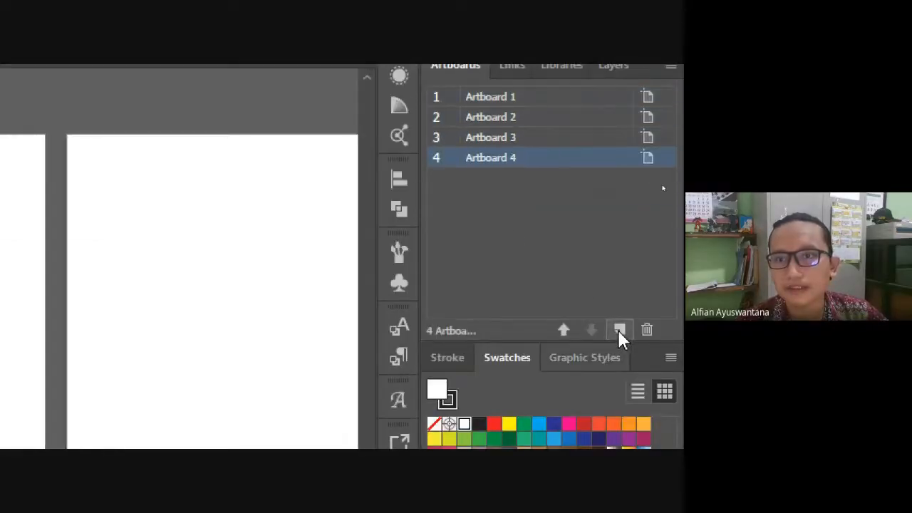
{"action": "left_click", "coordinate": [618, 330]}
{"action": "left_click", "coordinate": [617, 329]}
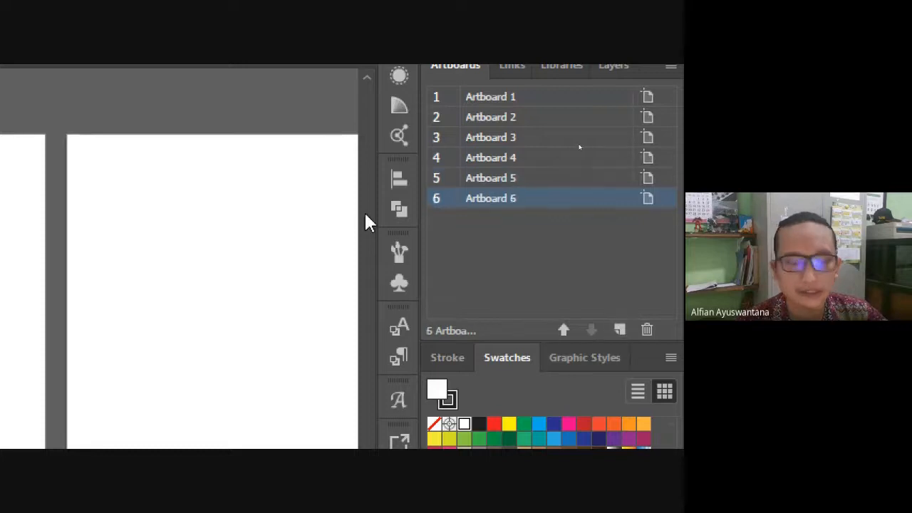
{"action": "scroll", "coordinate": [343, 206], "scroll_direction": "down", "scroll_amount": 2}
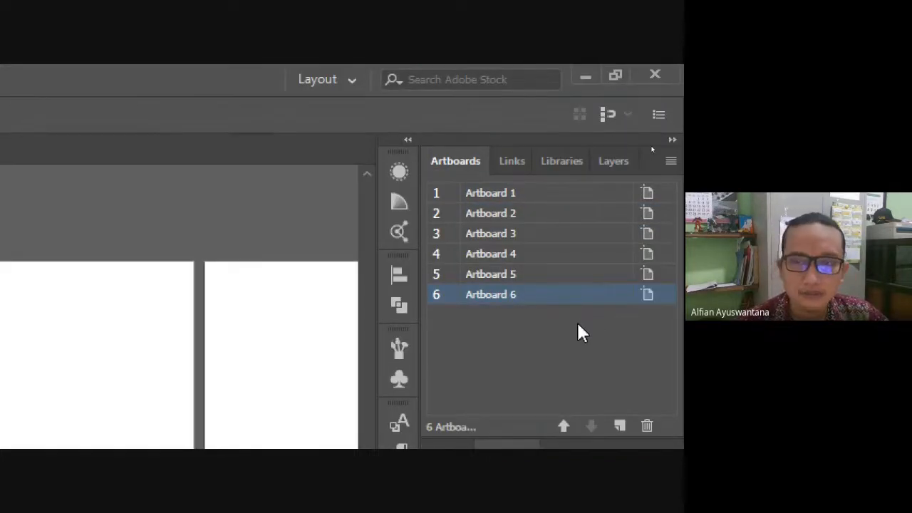
{"action": "left_click", "coordinate": [643, 215]}
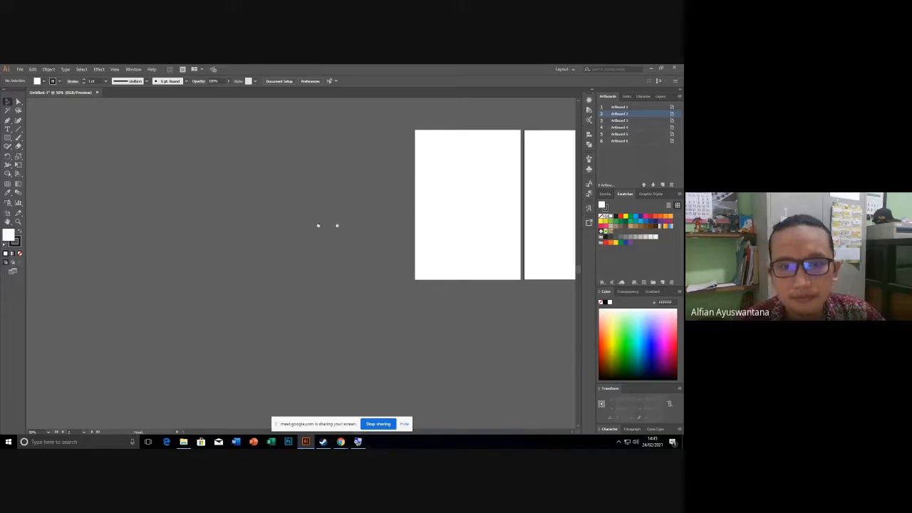
{"action": "left_click_drag", "start_coordinate": [317, 226], "coordinate": [122, 226]}
{"action": "left_click_drag", "start_coordinate": [337, 220], "coordinate": [238, 261]}
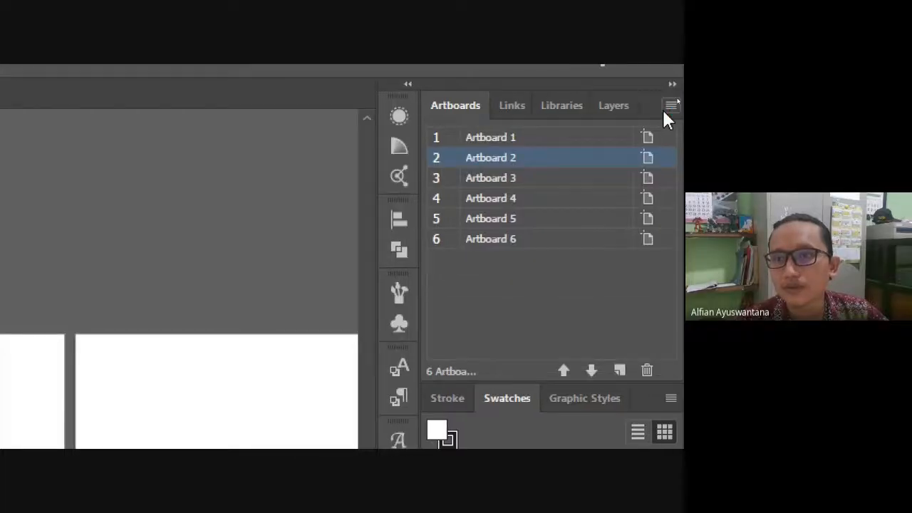
Rearrange the artboards into 3 columns with 10 mm spacing and pan to see all six.
{"action": "left_click", "coordinate": [665, 109]}
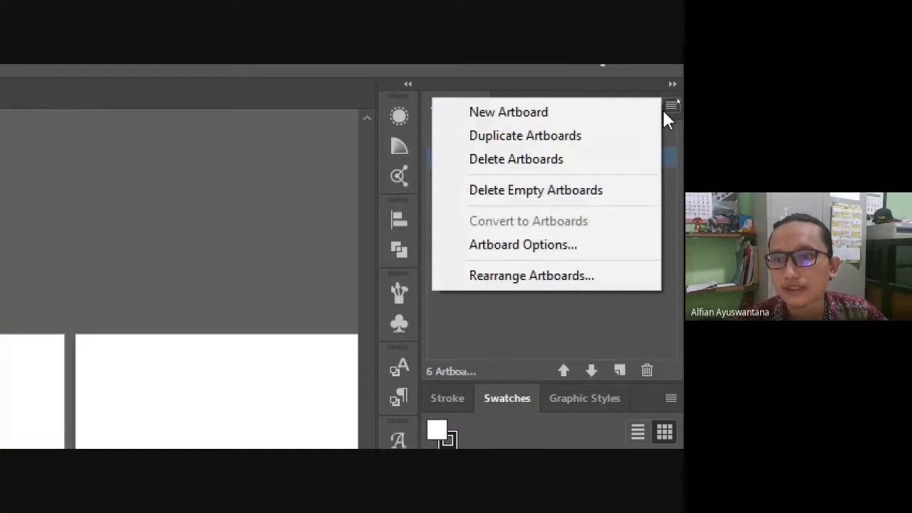
{"action": "left_click", "coordinate": [498, 276]}
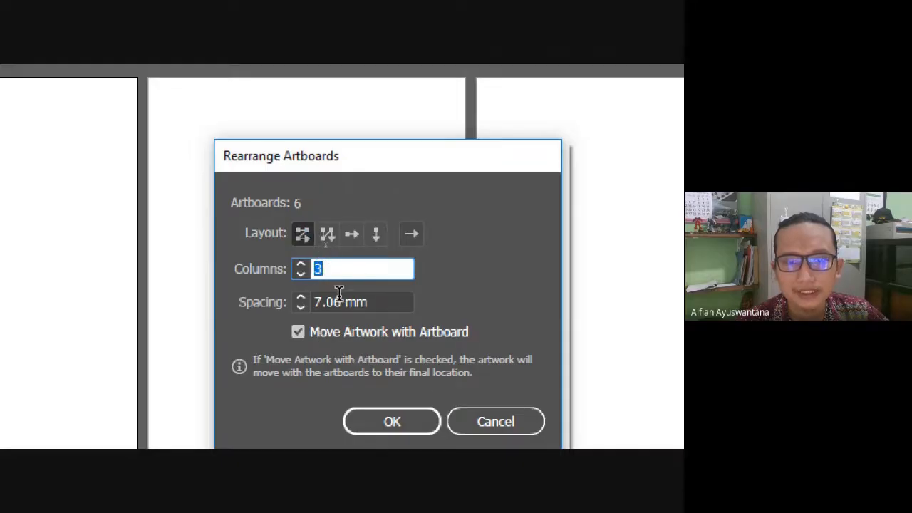
{"action": "key", "text": "Tab"}
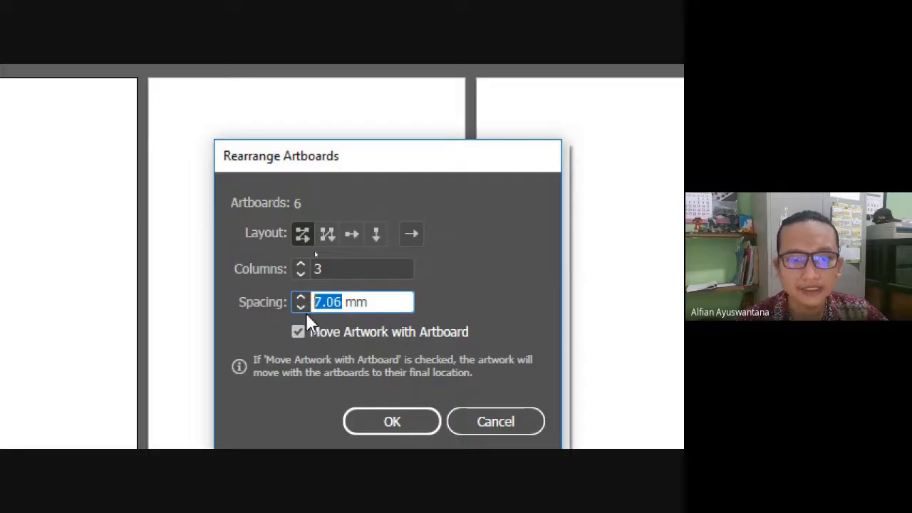
{"action": "type", "text": "10"}
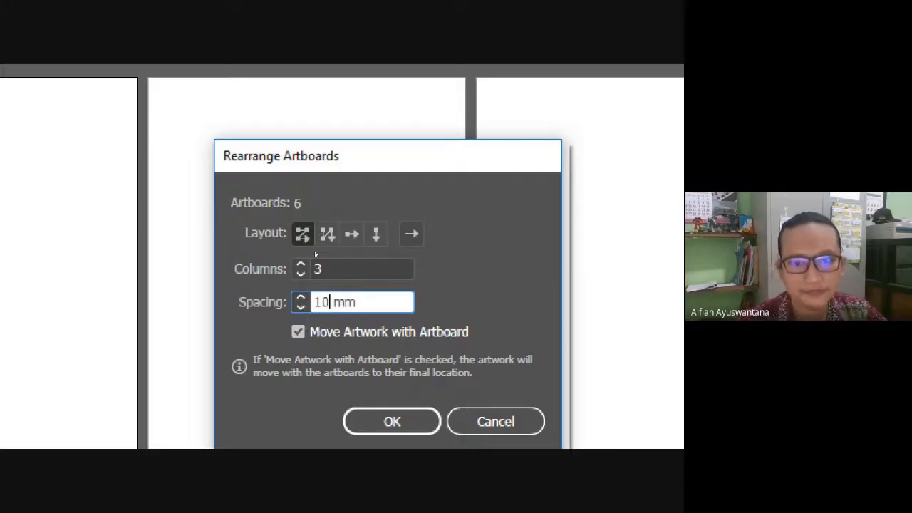
{"action": "left_click", "coordinate": [397, 380]}
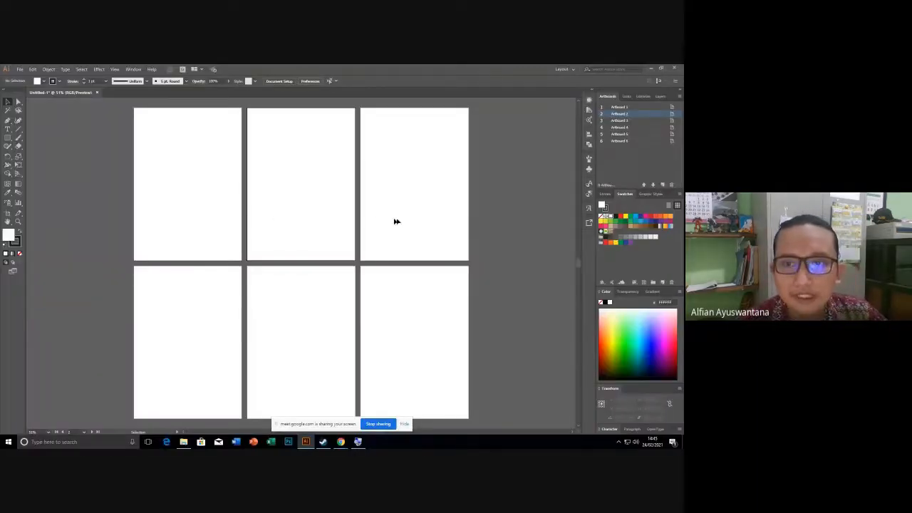
{"action": "key", "text": "space"}
{"action": "left_click_drag", "start_coordinate": [318, 166], "coordinate": [305, 190]}
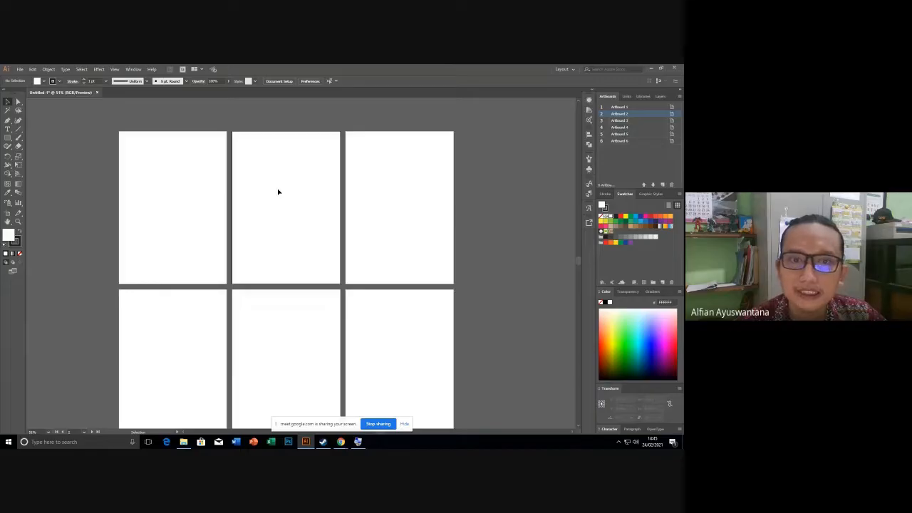
Change Artboard 2's orientation to landscape in its Artboard Options.
{"action": "left_click", "coordinate": [671, 113]}
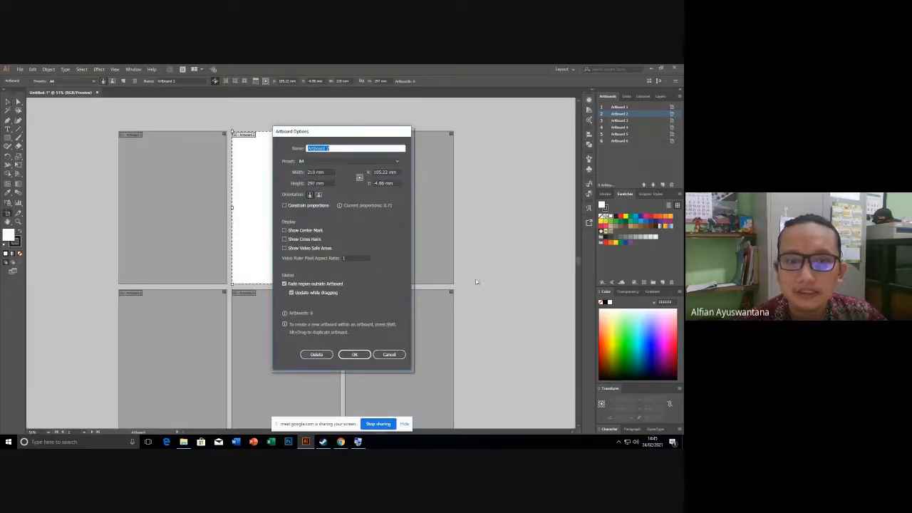
{"action": "left_click", "coordinate": [387, 354]}
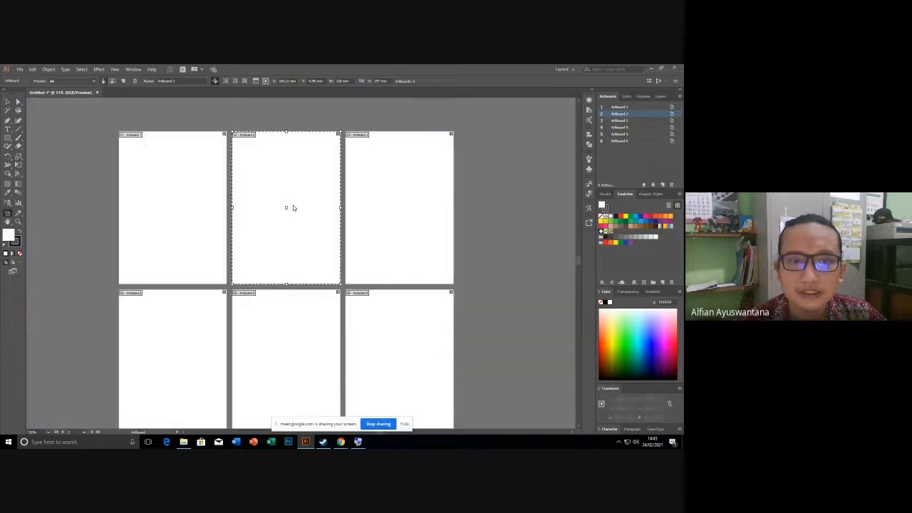
{"action": "left_click", "coordinate": [7, 101]}
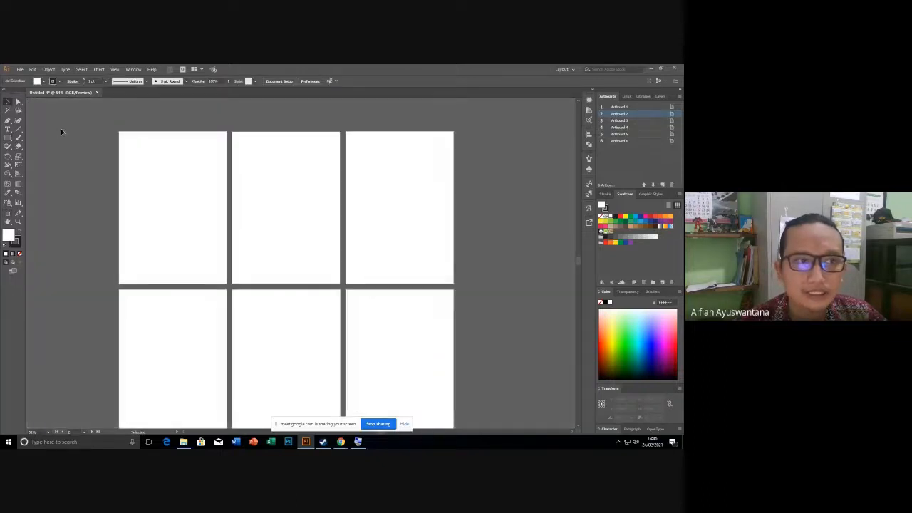
{"action": "key", "text": "super+plus"}
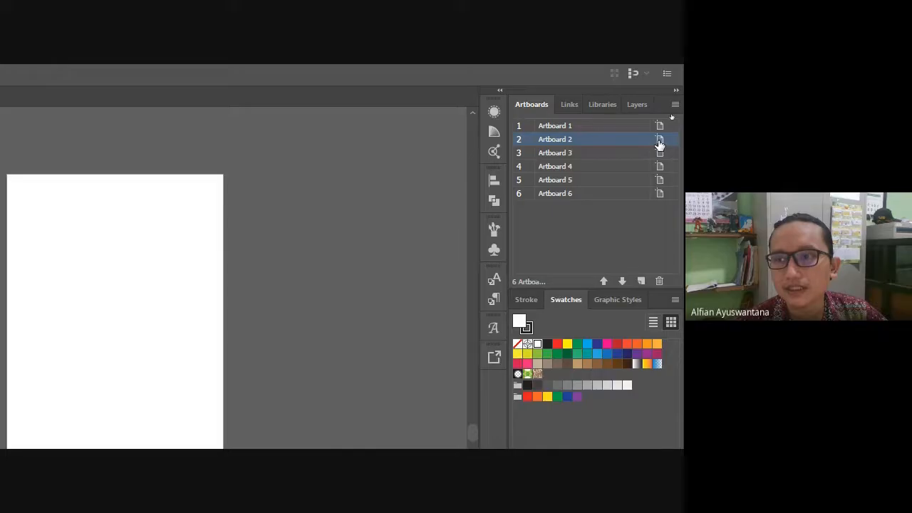
{"action": "left_click", "coordinate": [659, 140]}
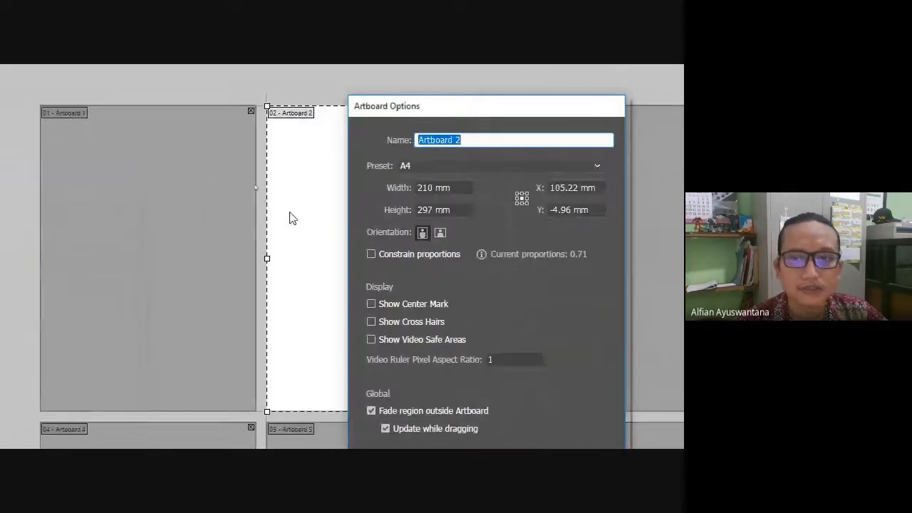
{"action": "left_click", "coordinate": [443, 237]}
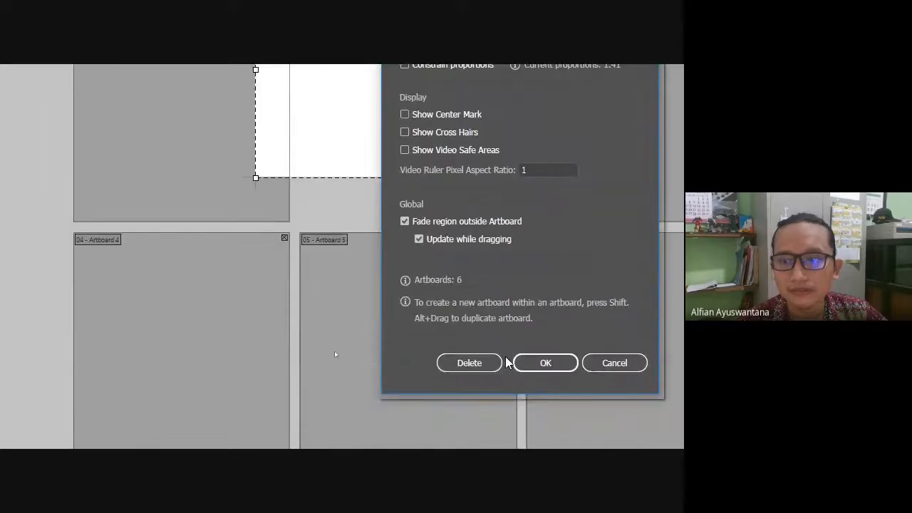
{"action": "left_click", "coordinate": [569, 364]}
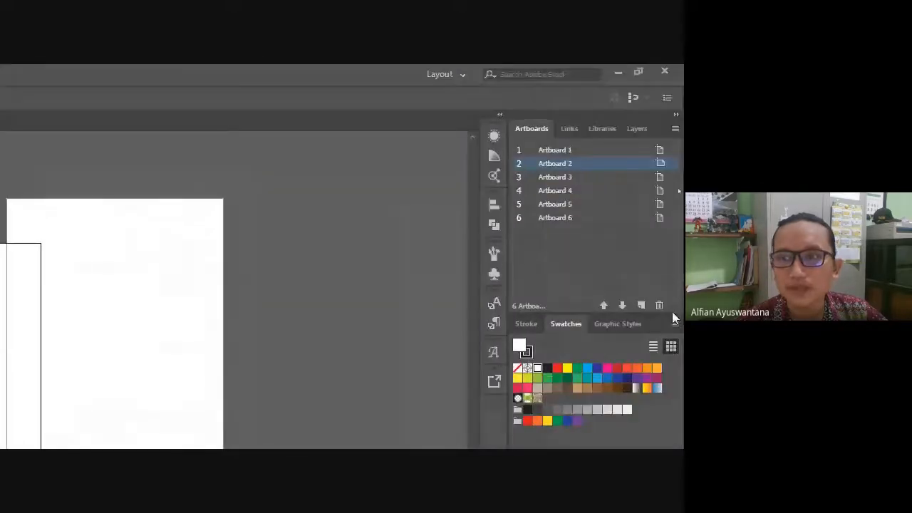
Reapply Rearrange Artboards at 3 columns and 10 mm spacing around landscape Artboard 2.
{"action": "left_click", "coordinate": [675, 128]}
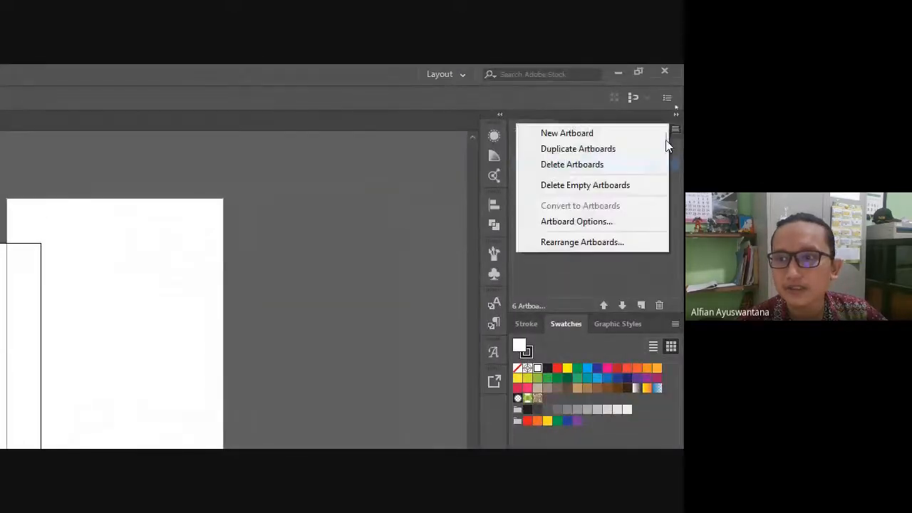
{"action": "left_click", "coordinate": [619, 244]}
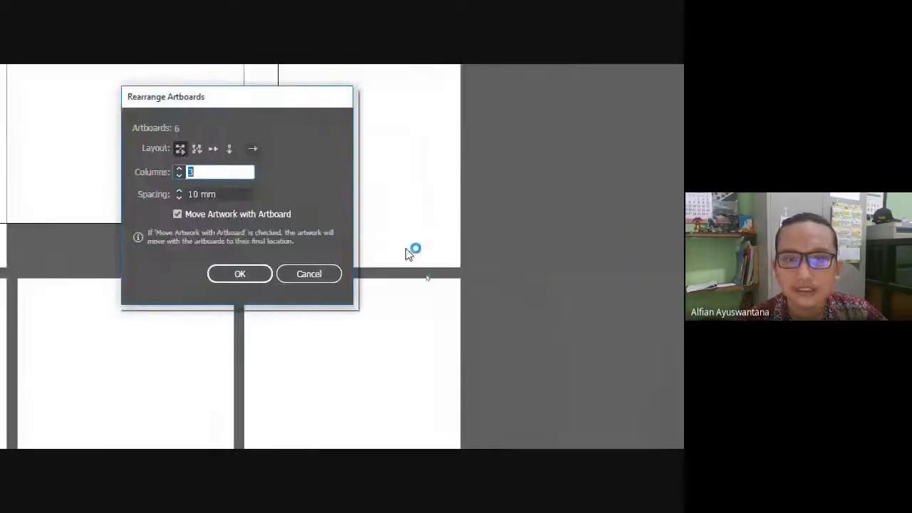
{"action": "left_click", "coordinate": [240, 278]}
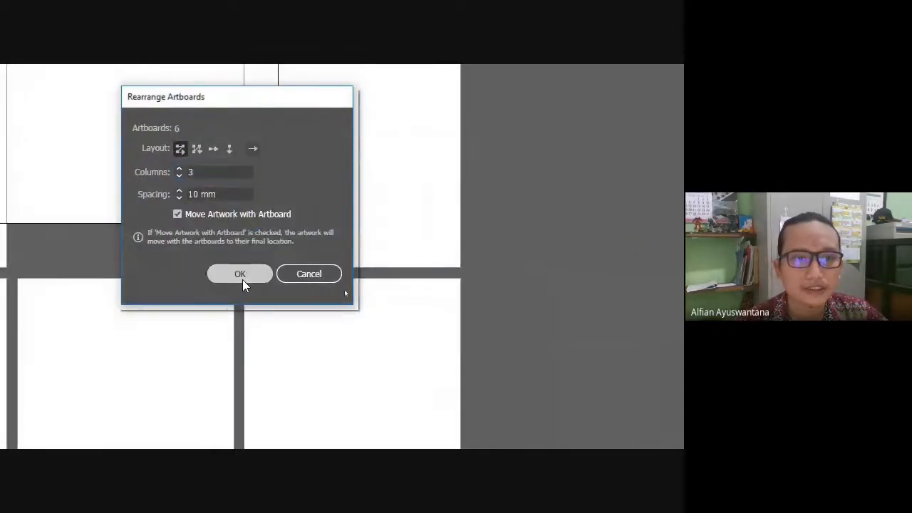
{"action": "scroll", "coordinate": [179, 190], "scroll_direction": "down", "scroll_amount": 3}
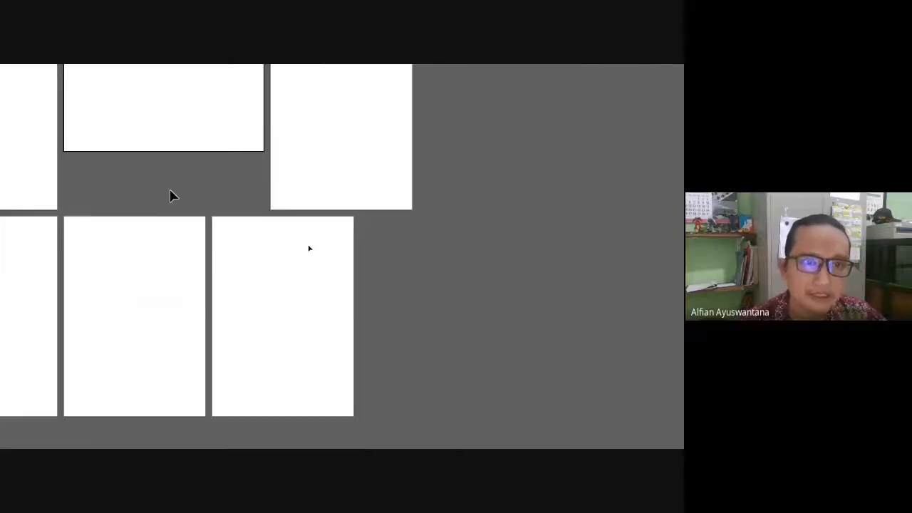
{"action": "left_click_drag", "start_coordinate": [93, 203], "coordinate": [187, 249]}
{"action": "scroll", "coordinate": [254, 252], "scroll_direction": "up", "scroll_amount": 3}
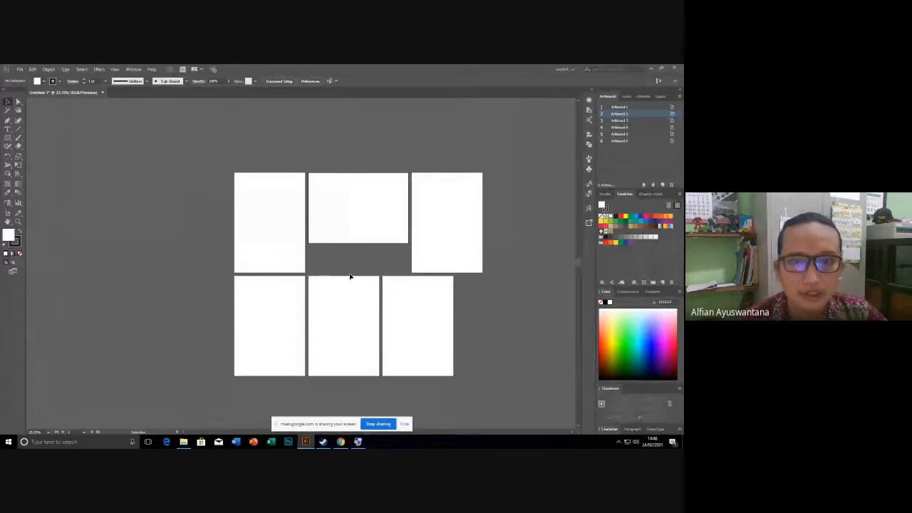
Zoom in and pan until portrait Artboard 1 and landscape Artboard 2 fill the window.
{"action": "scroll", "coordinate": [285, 177], "scroll_direction": "up", "scroll_amount": 2}
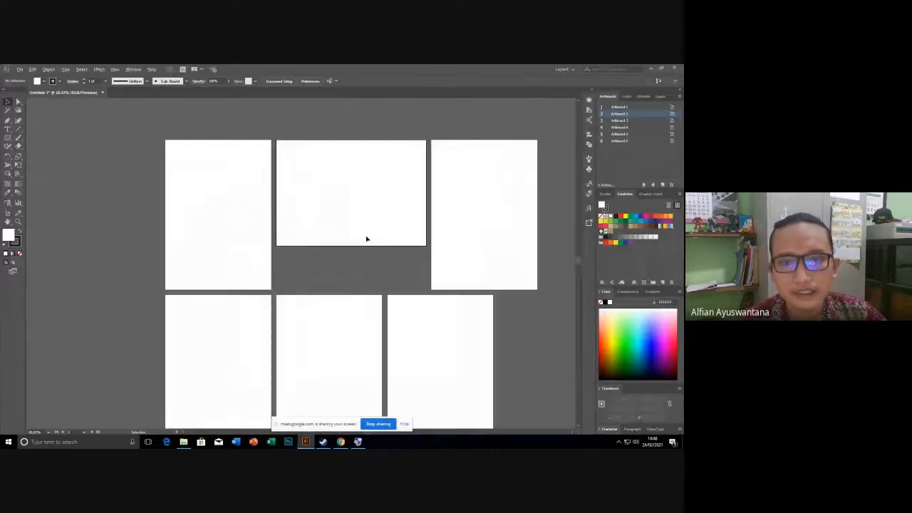
{"action": "scroll", "coordinate": [367, 239], "scroll_direction": "up", "scroll_amount": 2}
{"action": "scroll", "coordinate": [316, 269], "scroll_direction": "up", "scroll_amount": 2}
{"action": "left_click_drag", "start_coordinate": [316, 269], "coordinate": [369, 292]}
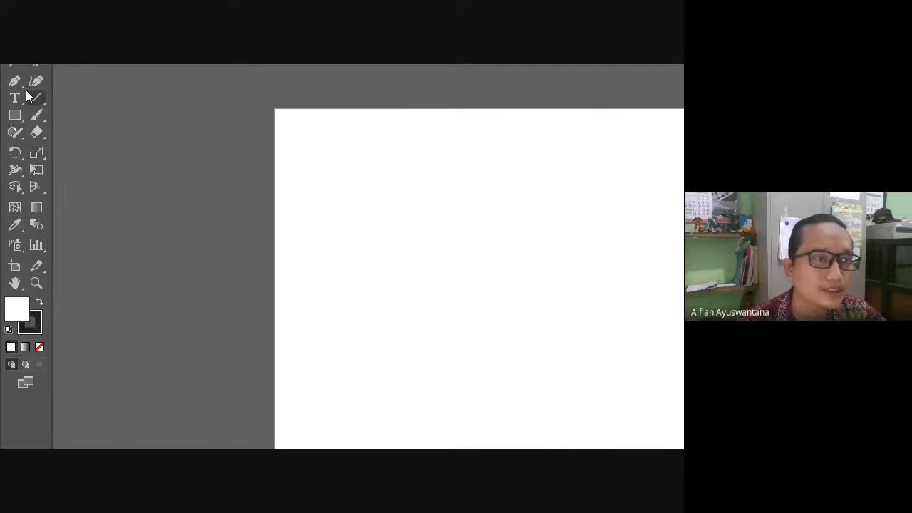
Select the Type tool from the toolbar.
{"action": "left_click", "coordinate": [18, 99]}
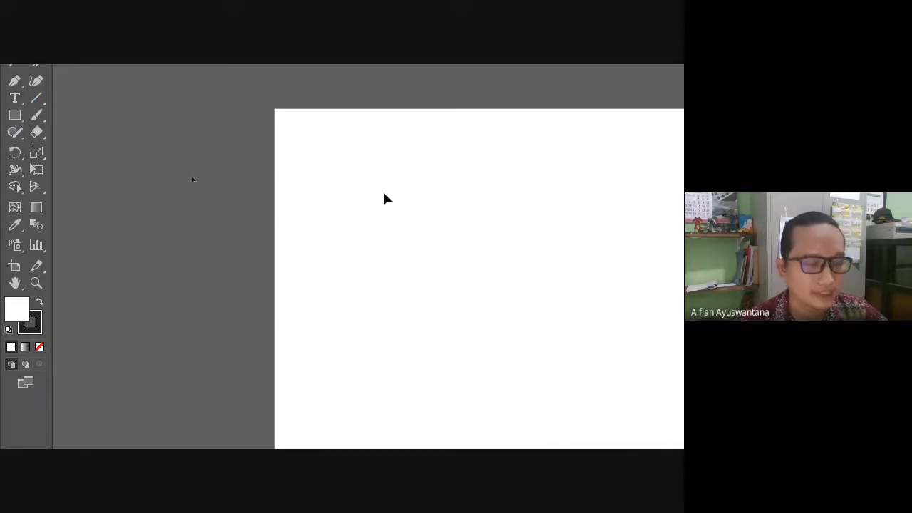
{"action": "left_click", "coordinate": [15, 97]}
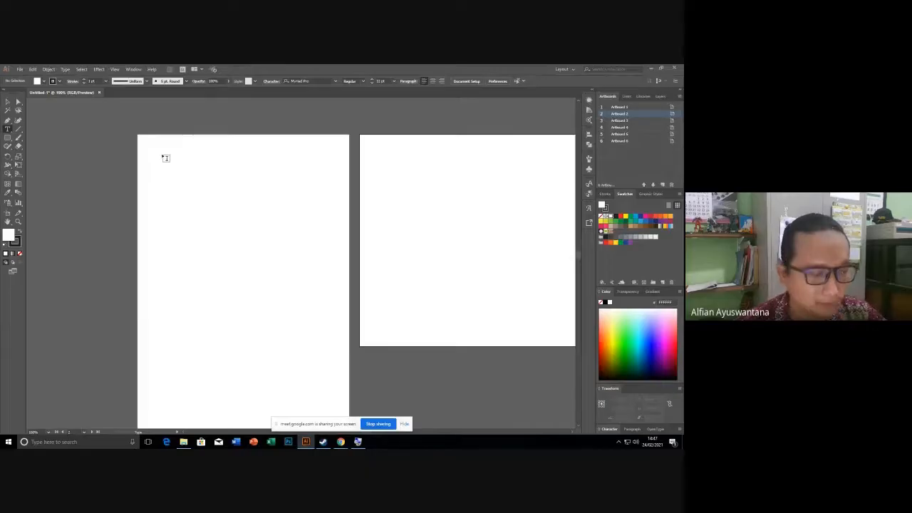
Zoom in on Artboard 1, delete the Lorem ipsum placeholder, and start fresh text near its top-left.
{"action": "key", "text": "ctrl+plus"}
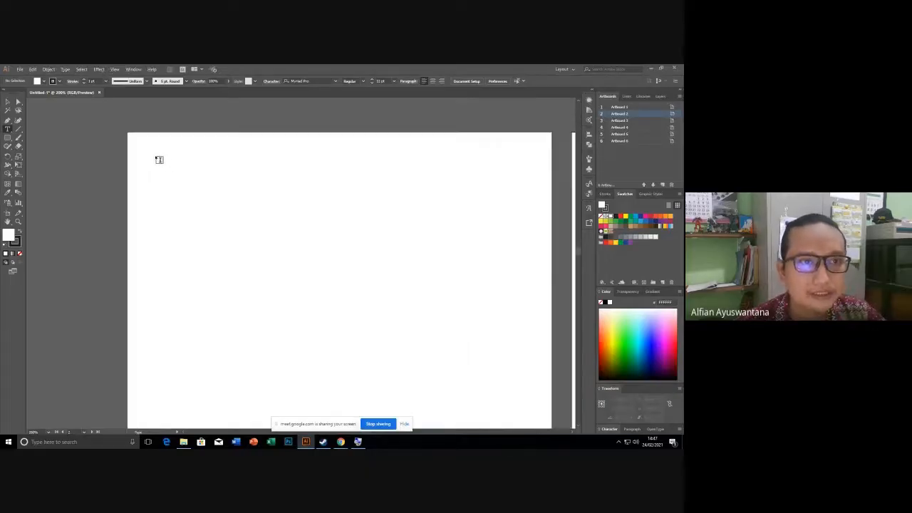
{"action": "left_click", "coordinate": [159, 159]}
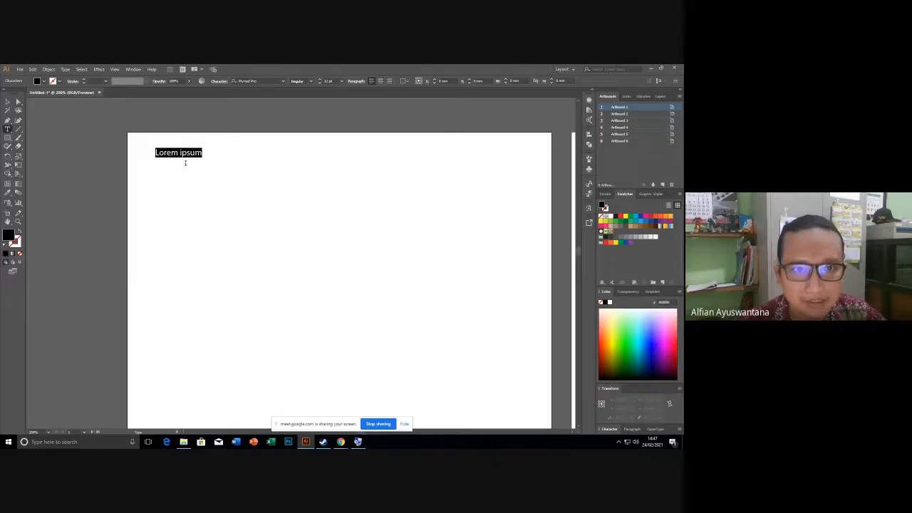
{"action": "scroll", "coordinate": [191, 150], "scroll_direction": "up", "scroll_amount": 3}
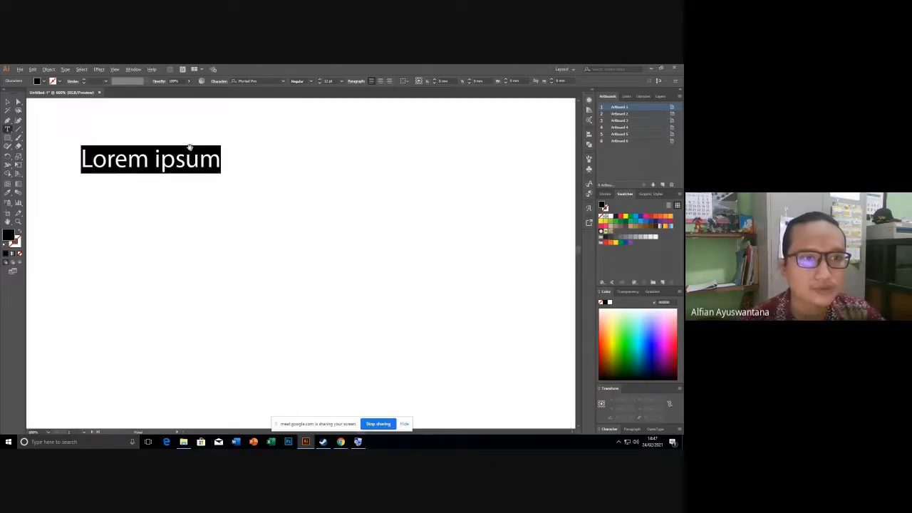
{"action": "key", "text": "BackSpace"}
{"action": "left_click", "coordinate": [97, 163]}
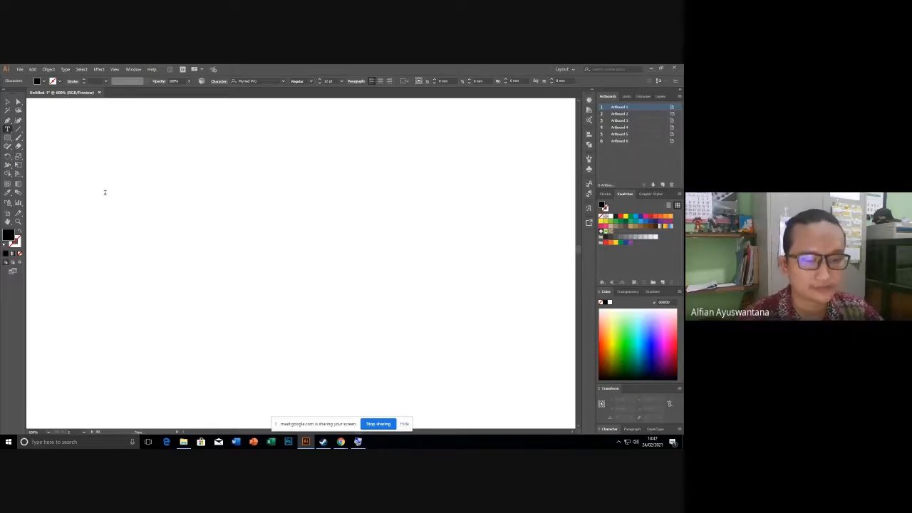
Discard the empty text object and place a new Lorem ipsum text line on the artboard.
{"action": "left_click", "coordinate": [7, 104]}
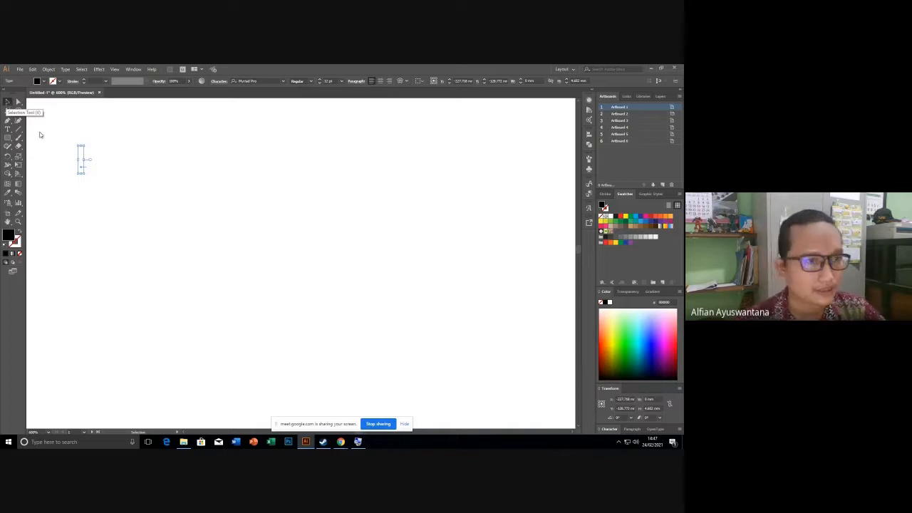
{"action": "left_click", "coordinate": [72, 174]}
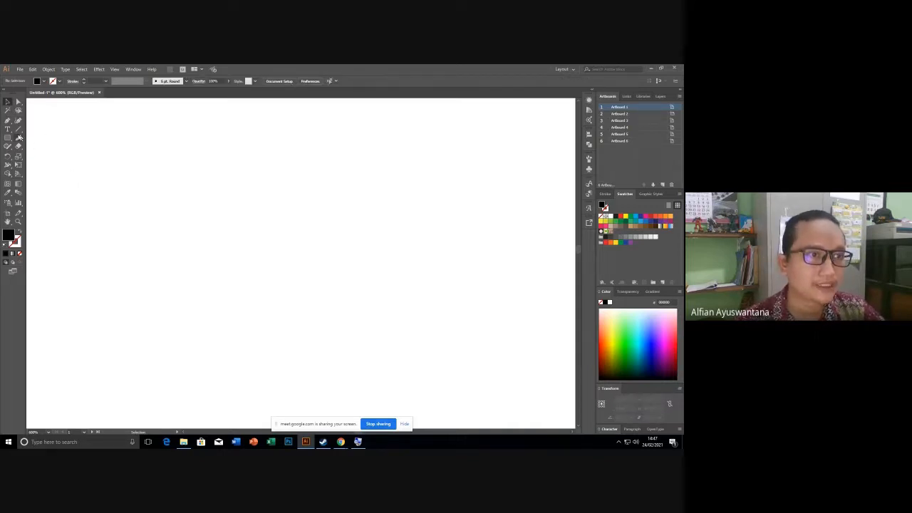
{"action": "left_click", "coordinate": [7, 129]}
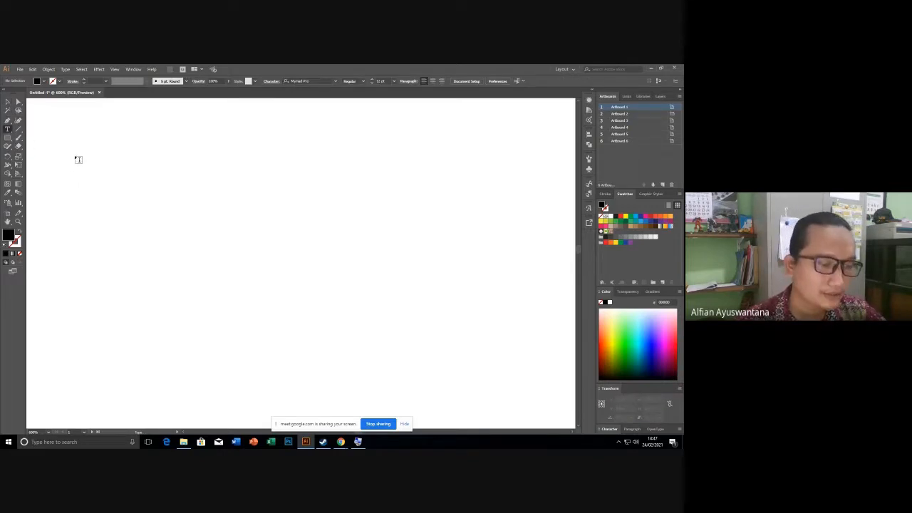
{"action": "scroll", "coordinate": [78, 160], "scroll_direction": "down", "scroll_amount": 2}
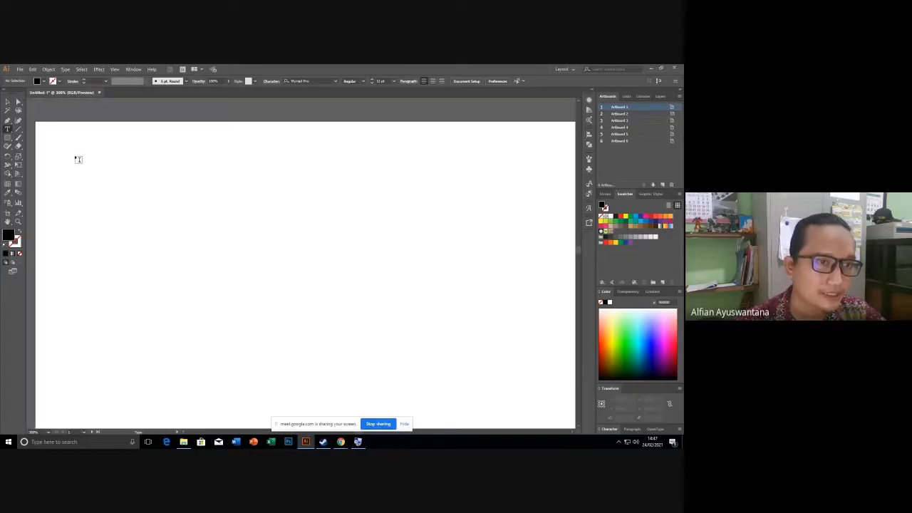
{"action": "left_click", "coordinate": [85, 165]}
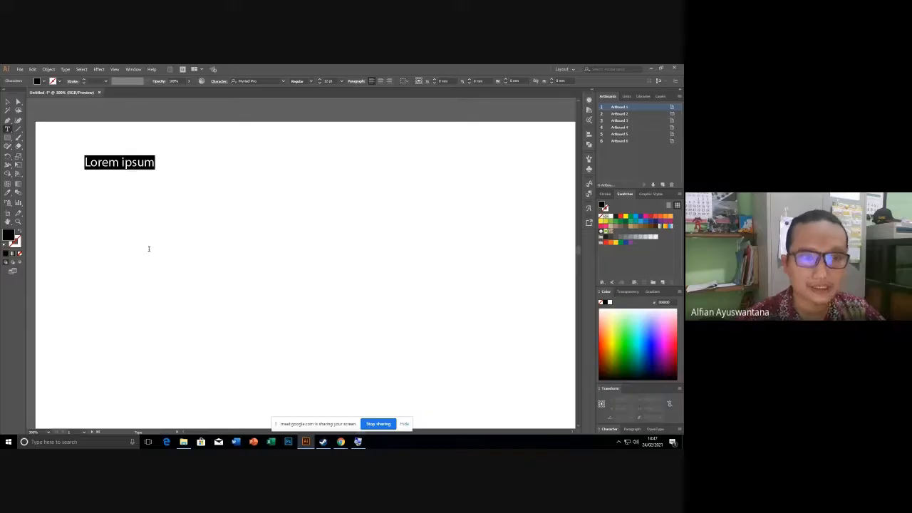
Select and delete the Lorem ipsum placeholder text, leaving the artboard blank.
{"action": "key", "text": "BackSpace"}
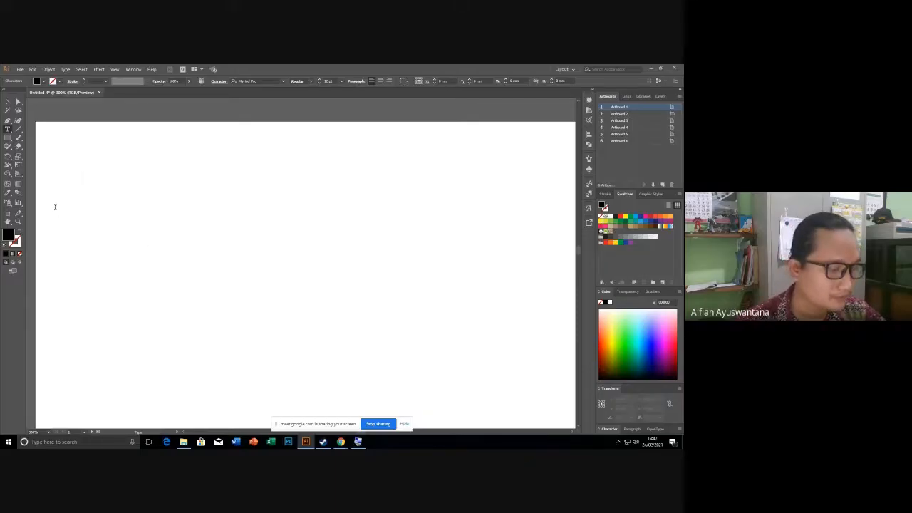
{"action": "key", "text": "ctrl+z"}
{"action": "left_click", "coordinate": [159, 165]}
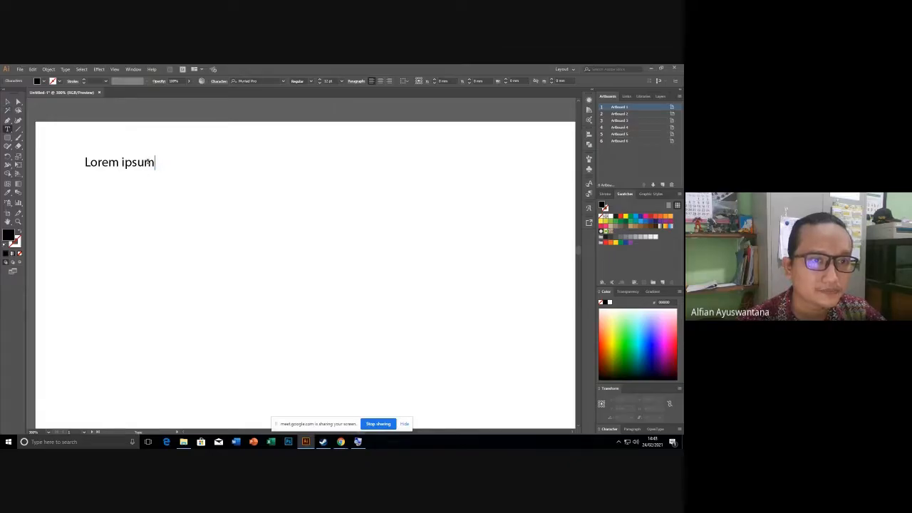
{"action": "left_click_drag", "start_coordinate": [154, 163], "coordinate": [71, 164]}
{"action": "key", "text": "BackSpace"}
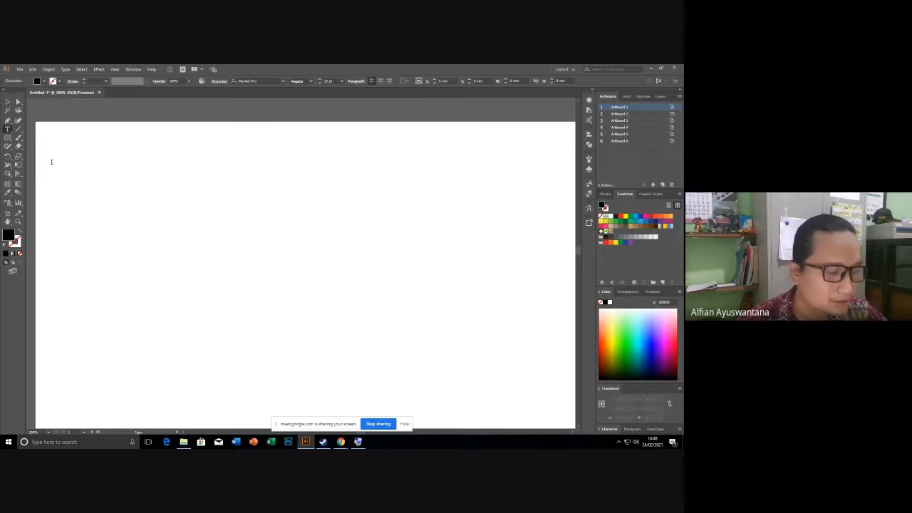
{"action": "scroll", "coordinate": [54, 153], "scroll_direction": "up", "scroll_amount": 2}
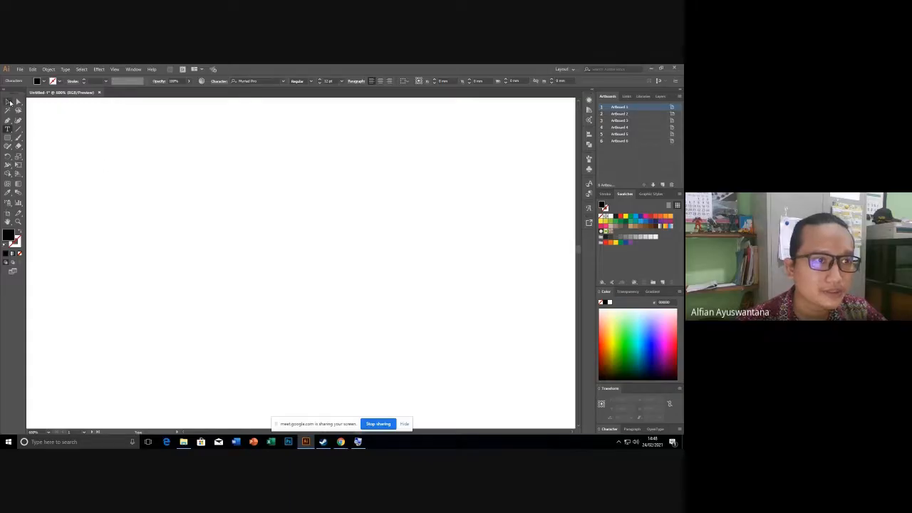
Type a test 'V', then select and delete the V text object.
{"action": "type", "text": "V"}
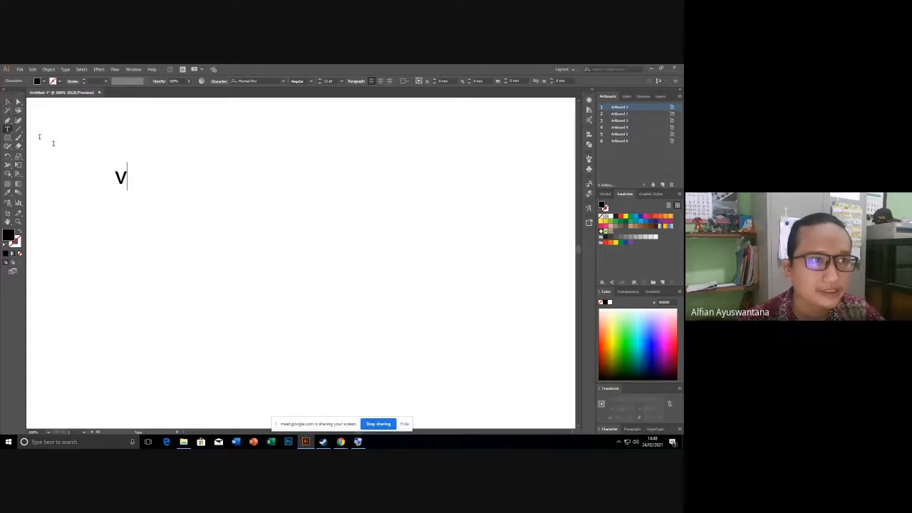
{"action": "left_click", "coordinate": [8, 101]}
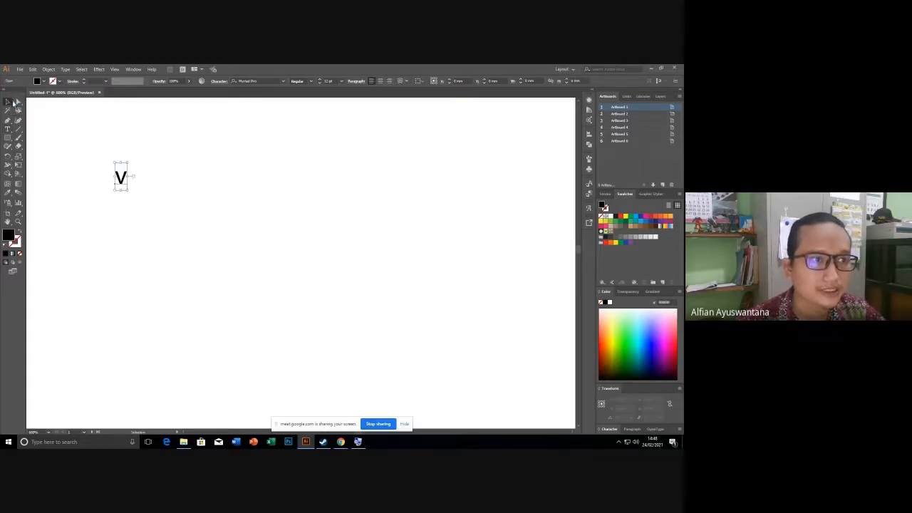
{"action": "left_click", "coordinate": [142, 234]}
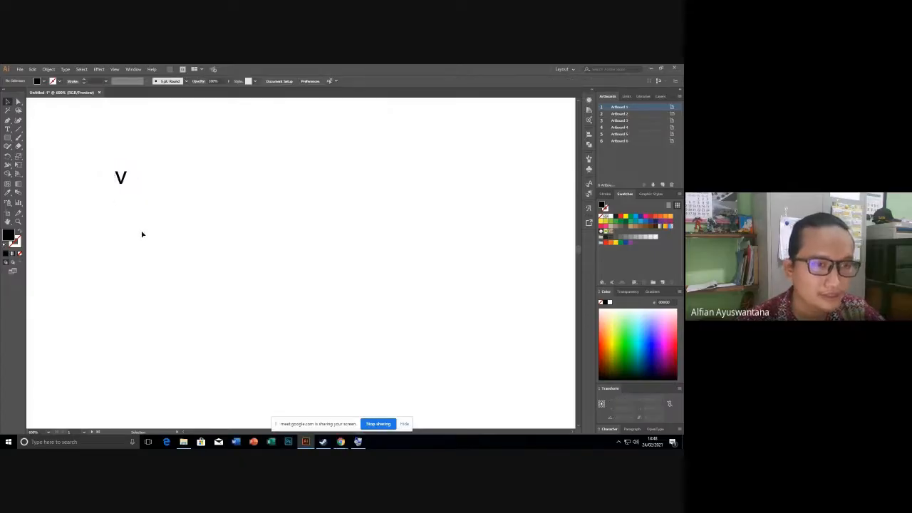
{"action": "left_click", "coordinate": [120, 180]}
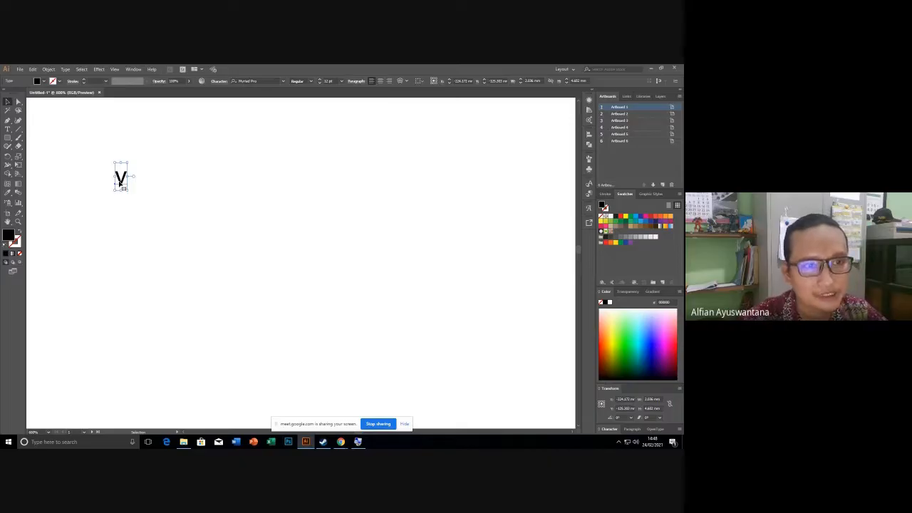
{"action": "key", "text": "Delete"}
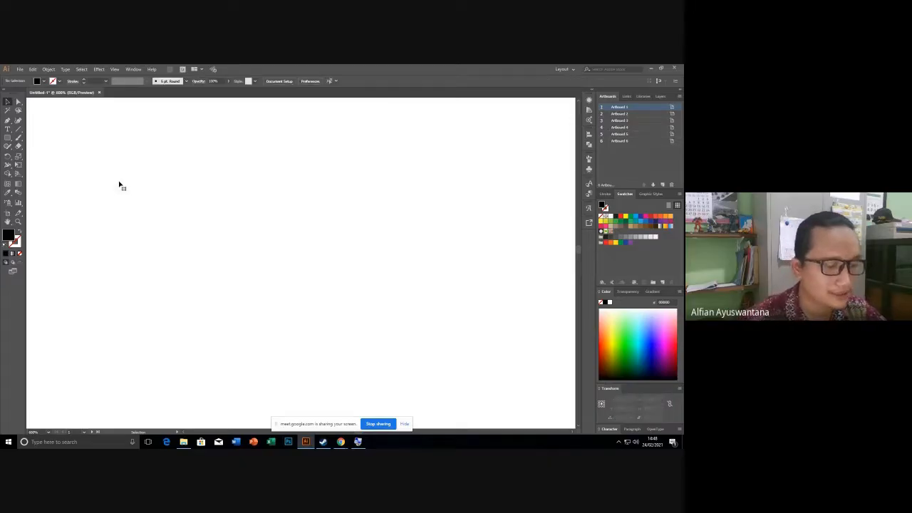
Switch the document to Outline view with Ctrl+Y and try the Selection and Direct Selection tools.
{"action": "key", "text": "ctrl+y"}
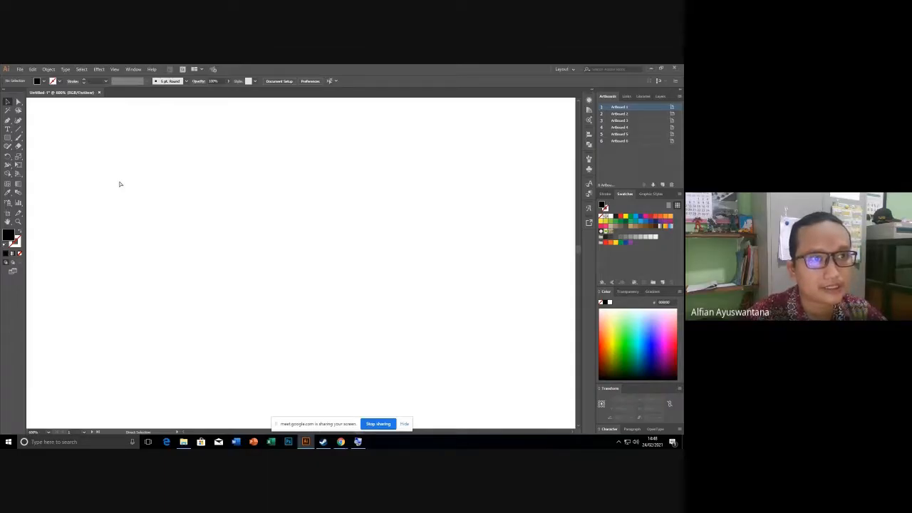
{"action": "key", "text": "v"}
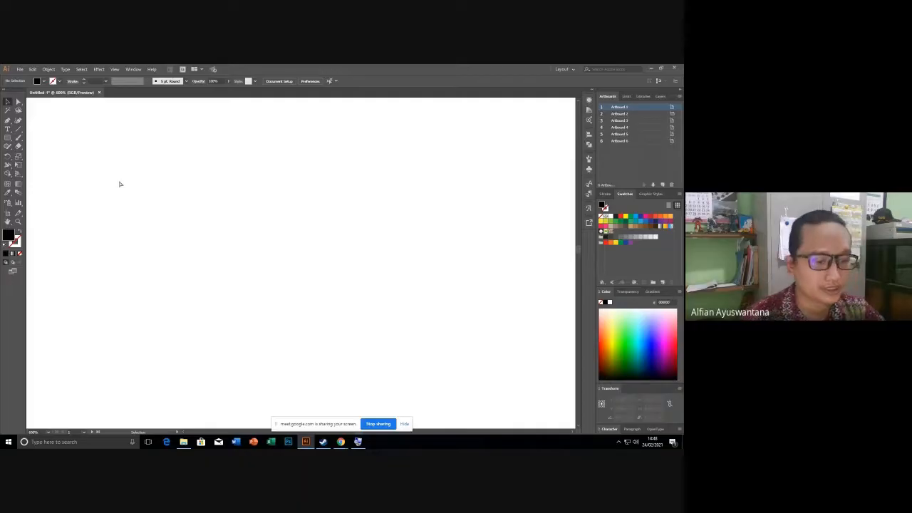
{"action": "key", "text": "a"}
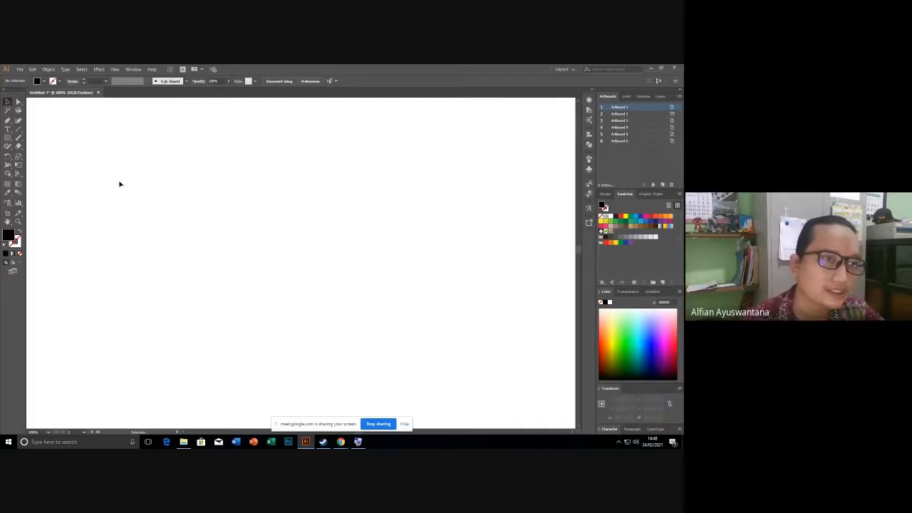
{"action": "scroll", "coordinate": [118, 183], "scroll_direction": "down", "scroll_amount": 2}
Type the person's name in capital letters as a text line near the artboard's top-left.
{"action": "left_click", "coordinate": [8, 131]}
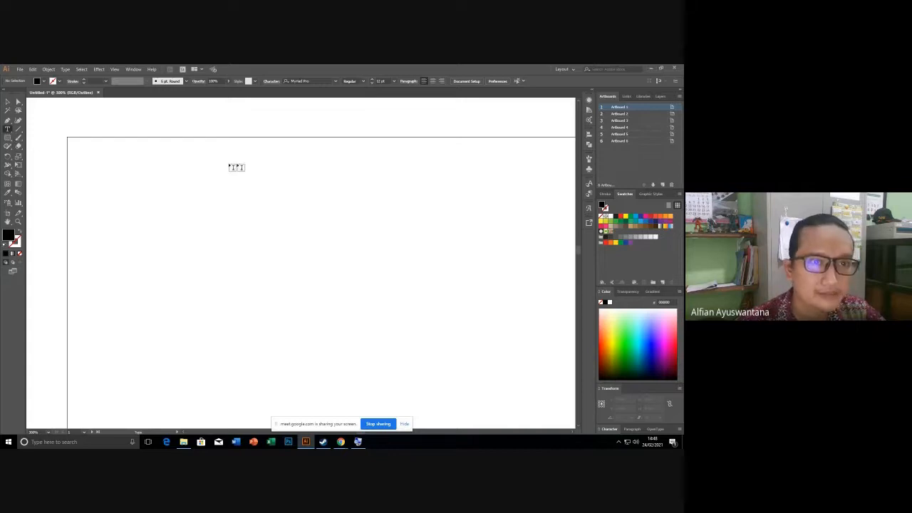
{"action": "left_click", "coordinate": [119, 168]}
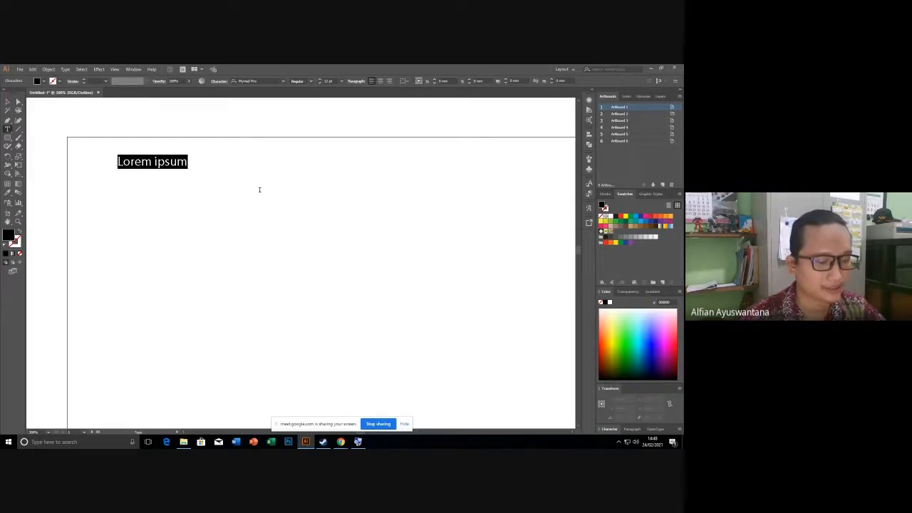
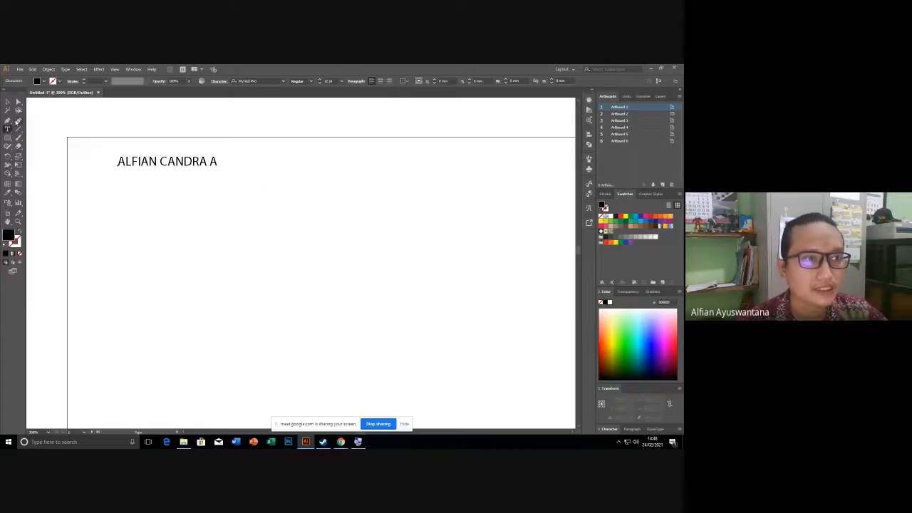
{"action": "left_click", "coordinate": [8, 102]}
{"action": "left_click", "coordinate": [109, 174]}
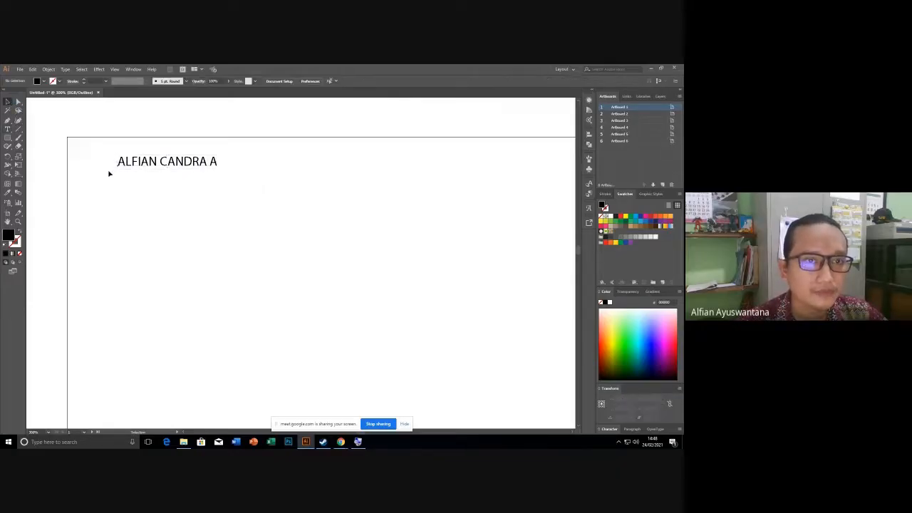
Zoom out and pan to bring the name text and the artboard into view.
{"action": "left_click", "coordinate": [169, 164]}
{"action": "key", "text": "ctrl+minus"}
{"action": "key", "text": "ctrl+minus"}
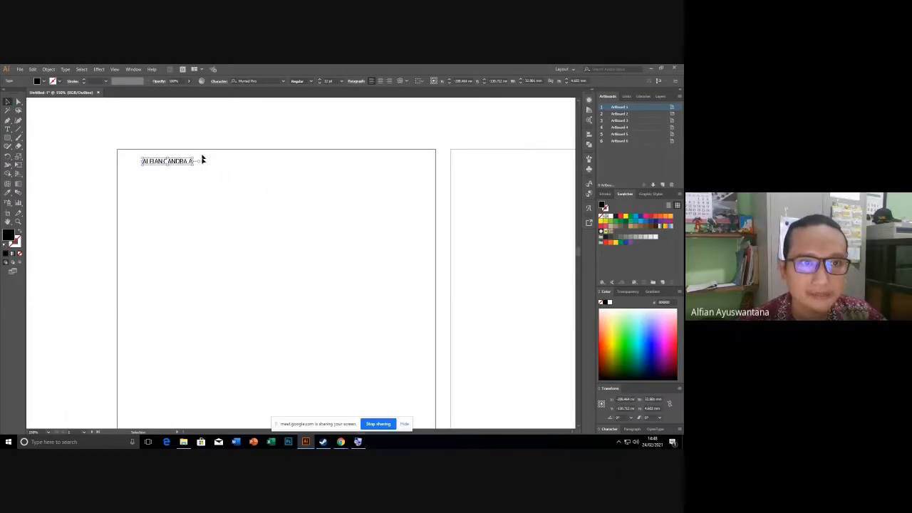
{"action": "left_click_drag", "start_coordinate": [226, 188], "coordinate": [244, 218]}
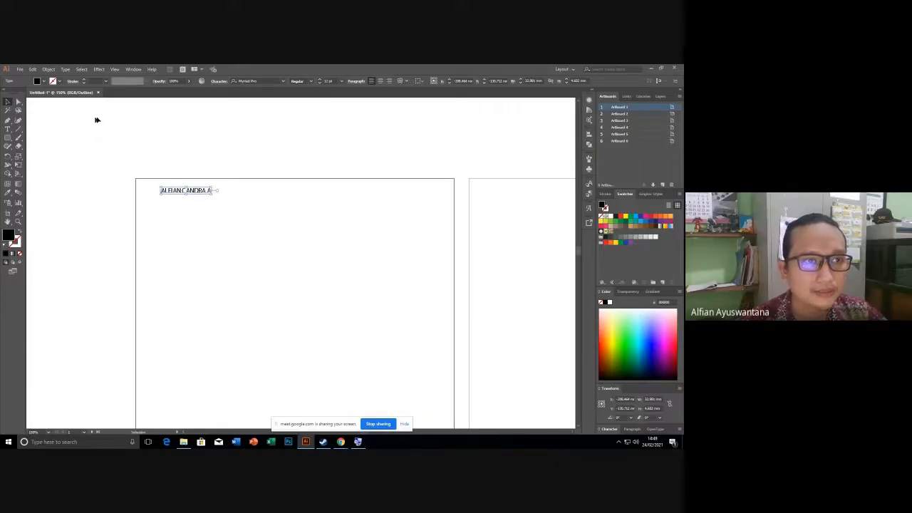
{"action": "scroll", "coordinate": [167, 175], "scroll_direction": "up", "scroll_amount": 1}
{"action": "scroll", "coordinate": [250, 214], "scroll_direction": "up", "scroll_amount": 2}
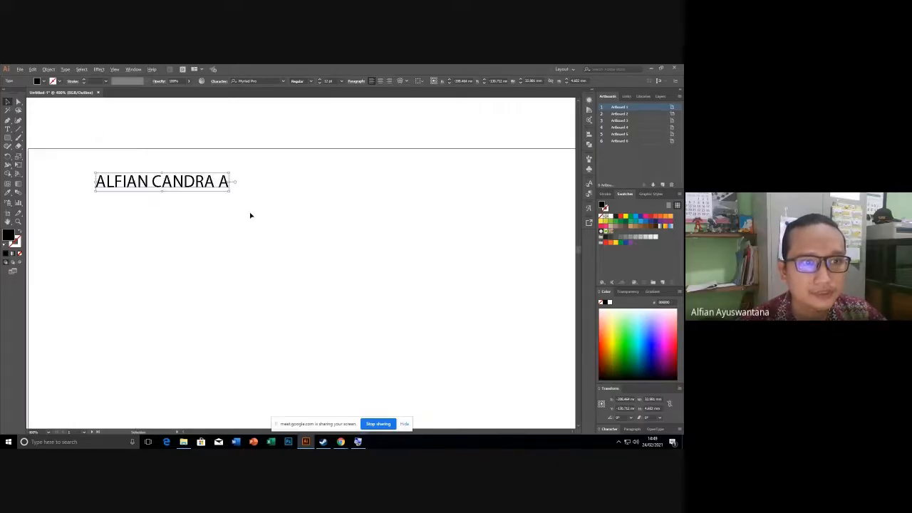
{"action": "scroll", "coordinate": [241, 201], "scroll_direction": "down", "scroll_amount": 2}
{"action": "scroll", "coordinate": [240, 202], "scroll_direction": "up", "scroll_amount": 1}
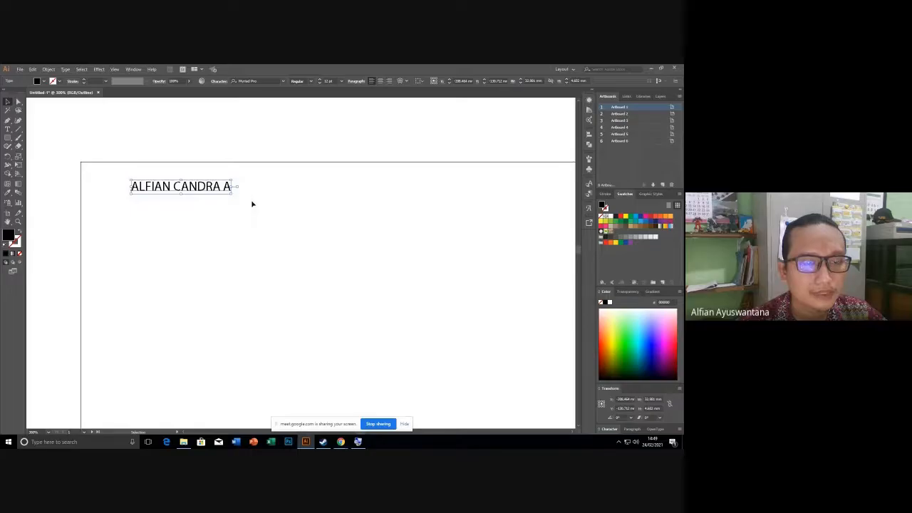
{"action": "left_click", "coordinate": [252, 204]}
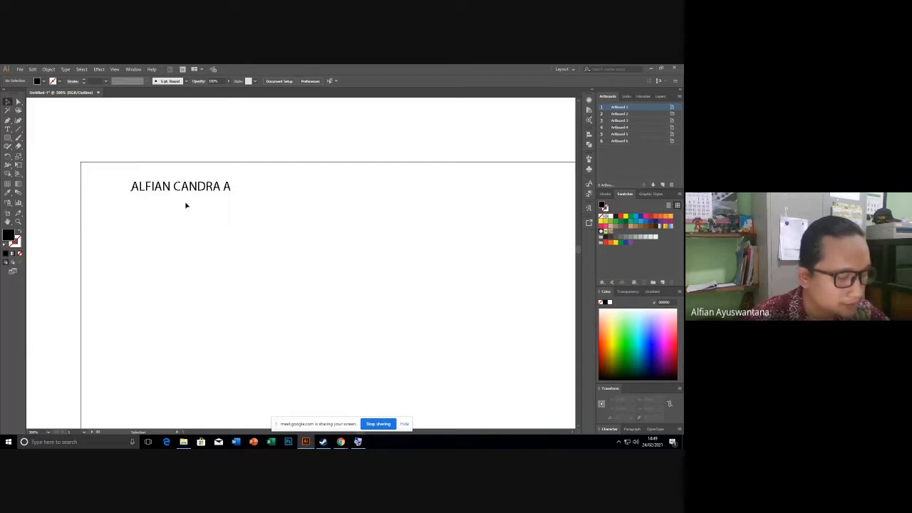
Switch from Outline back to Preview and select the name text, zooming in on it.
{"action": "key", "text": "ctrl+y"}
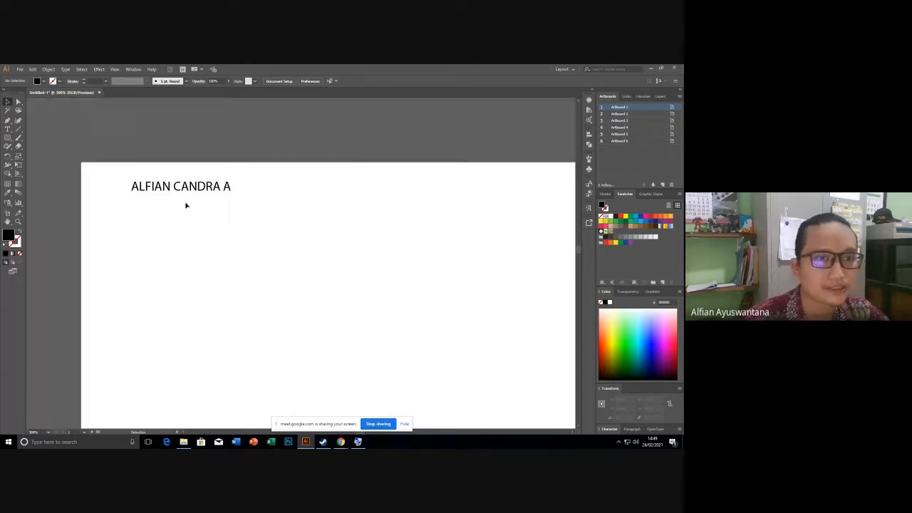
{"action": "left_click", "coordinate": [219, 199]}
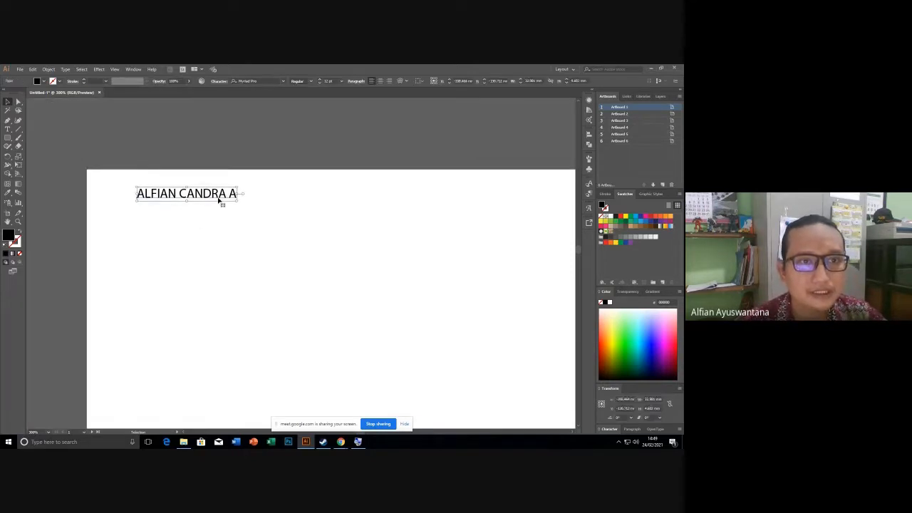
{"action": "left_click", "coordinate": [165, 228]}
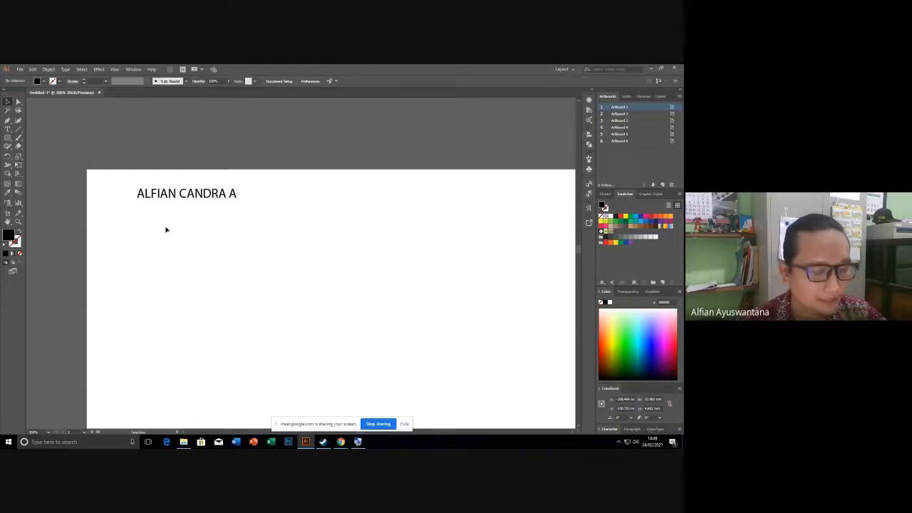
{"action": "left_click", "coordinate": [223, 194]}
{"action": "scroll", "coordinate": [193, 191], "scroll_direction": "up", "scroll_amount": 3}
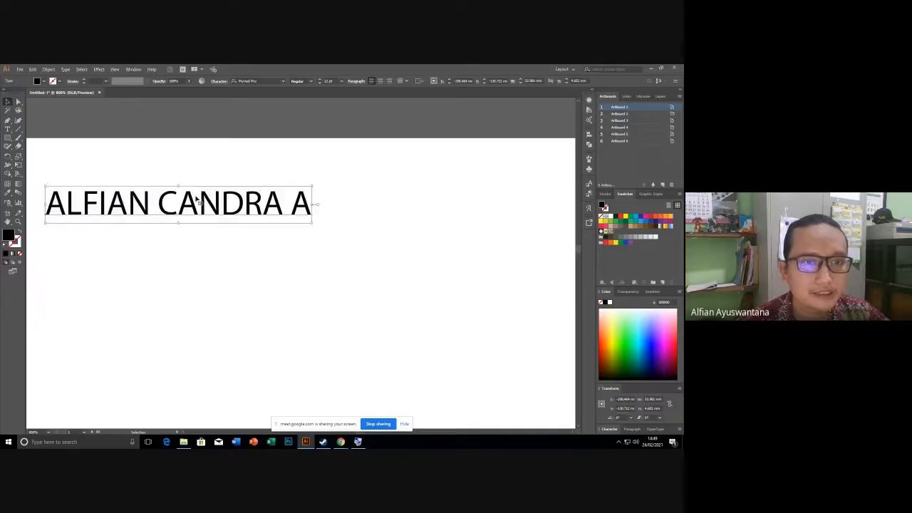
{"action": "left_click_drag", "start_coordinate": [212, 208], "coordinate": [258, 225]}
{"action": "scroll", "coordinate": [258, 226], "scroll_direction": "down", "scroll_amount": 2}
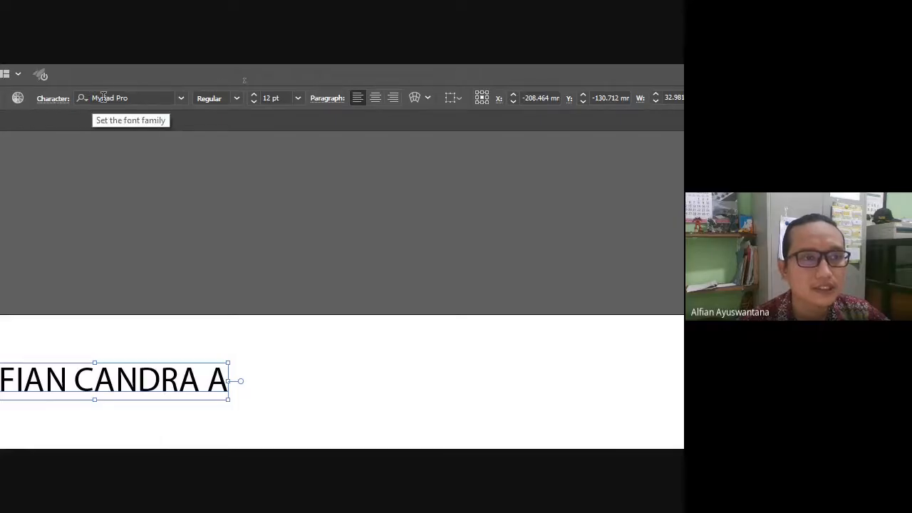
Change the name text's font to Times New Roman Regular by filtering the font list with 'time'.
{"action": "left_click", "coordinate": [103, 98]}
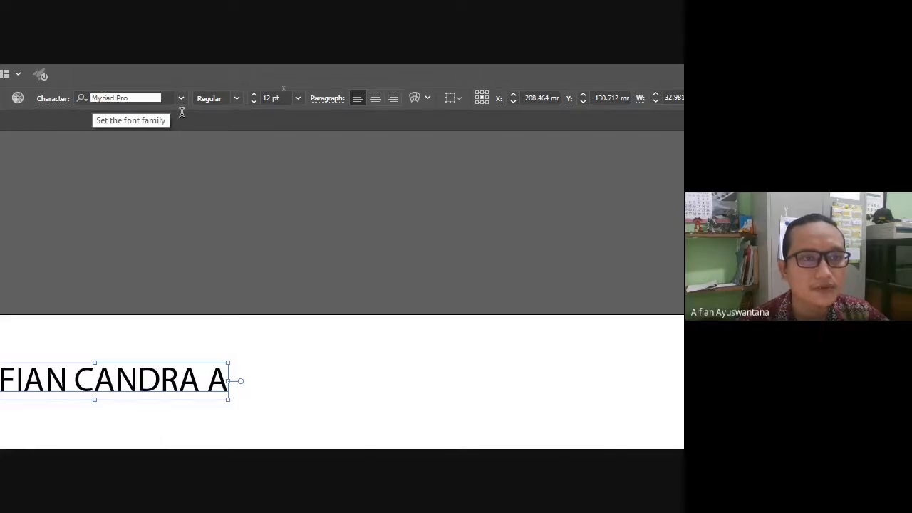
{"action": "left_click", "coordinate": [237, 98]}
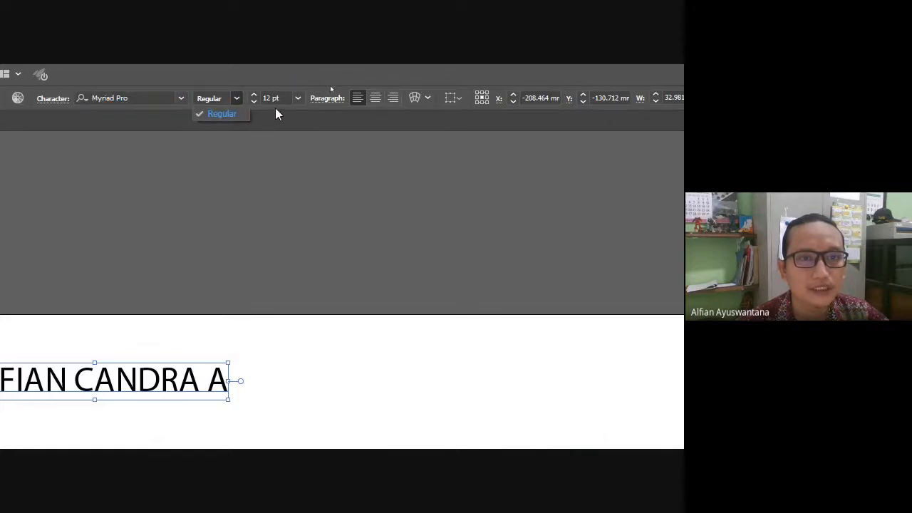
{"action": "left_click", "coordinate": [275, 108]}
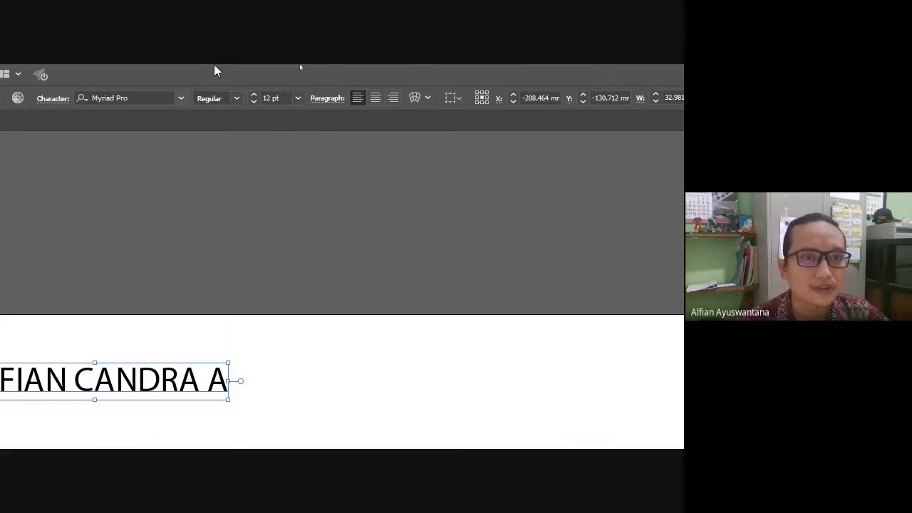
{"action": "left_click", "coordinate": [236, 99]}
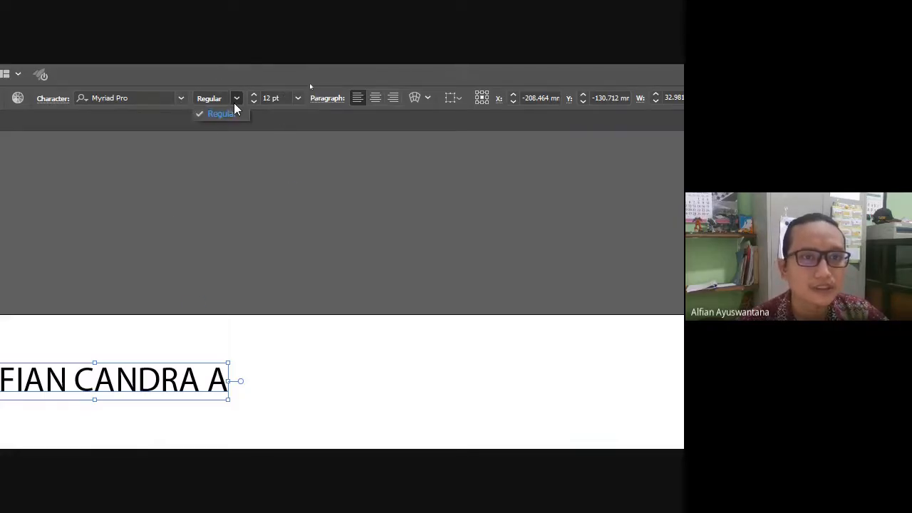
{"action": "left_click", "coordinate": [180, 103]}
{"action": "left_click", "coordinate": [181, 99]}
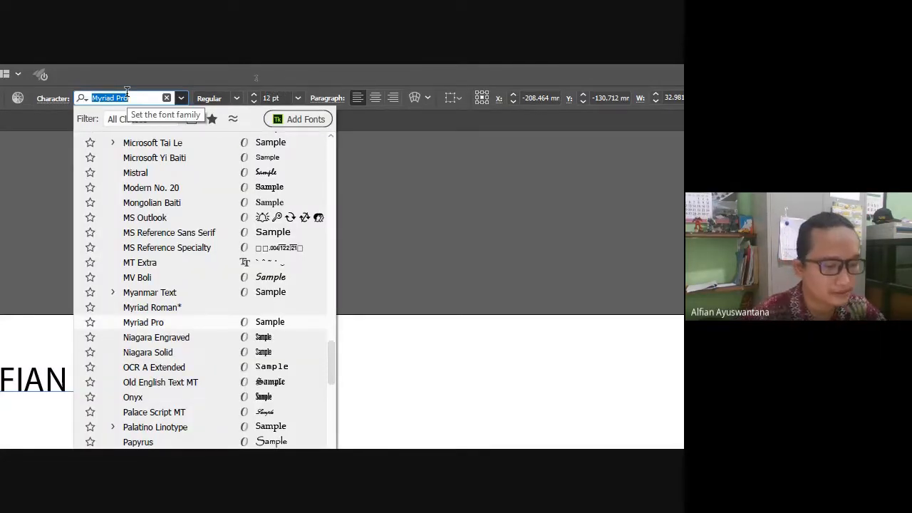
{"action": "type", "text": "time"}
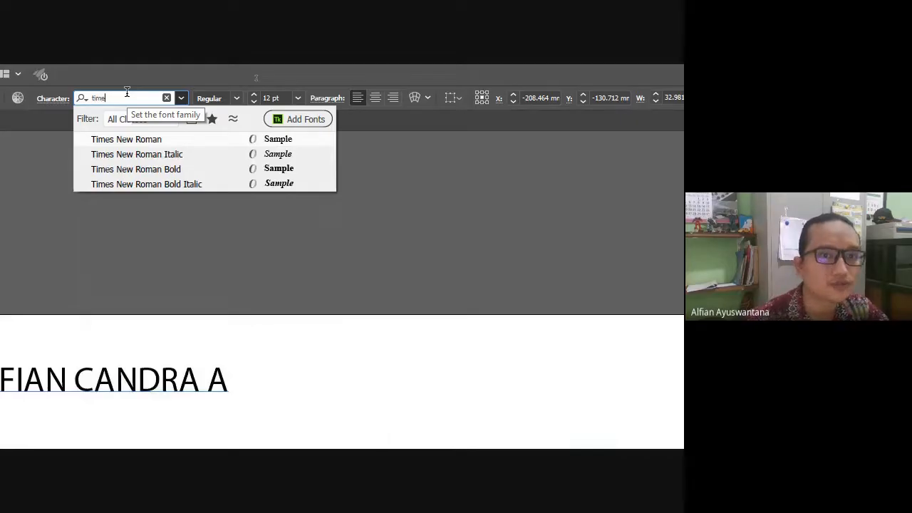
{"action": "left_click", "coordinate": [125, 144]}
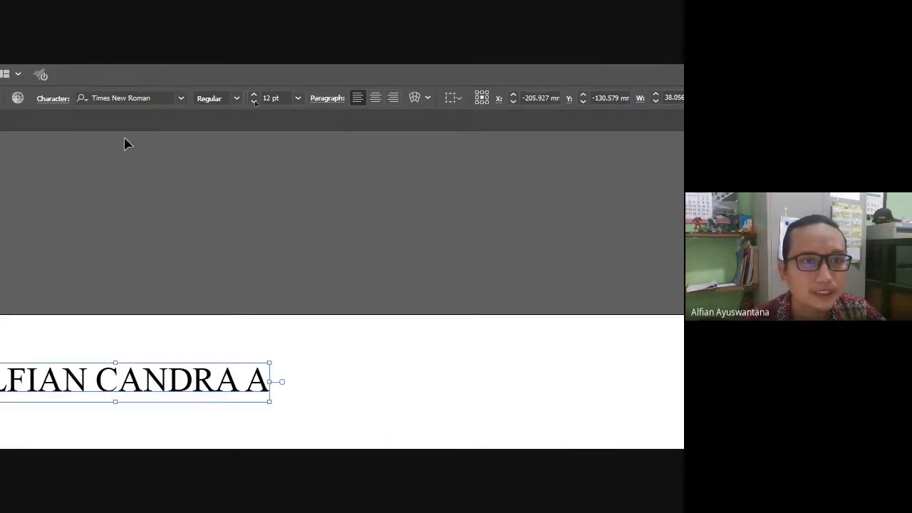
{"action": "left_click", "coordinate": [236, 99]}
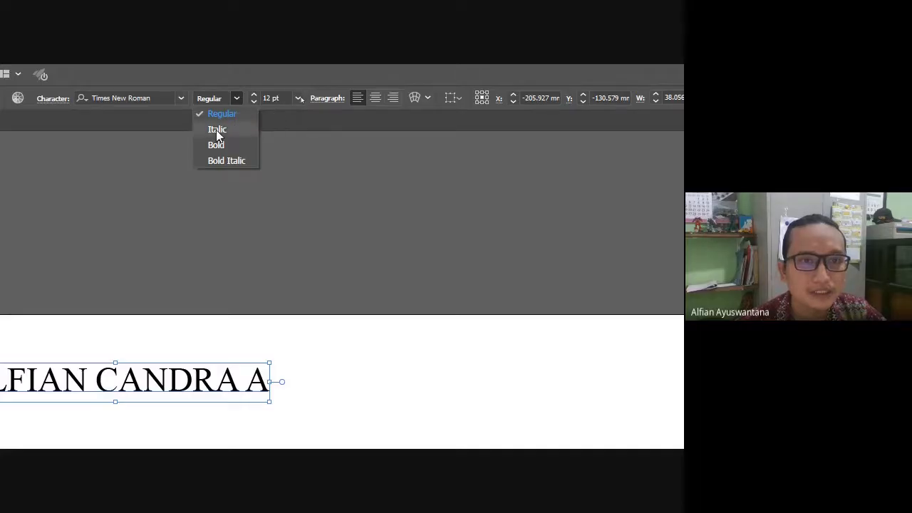
{"action": "left_click", "coordinate": [293, 107]}
{"action": "left_click", "coordinate": [297, 102]}
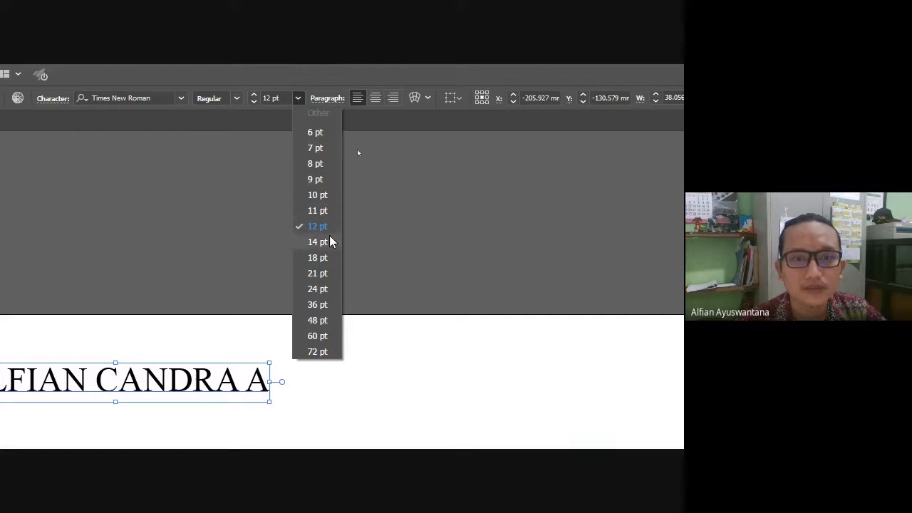
Try font sizes of 18, 24 and 36 pt on the name text.
{"action": "left_click", "coordinate": [319, 258]}
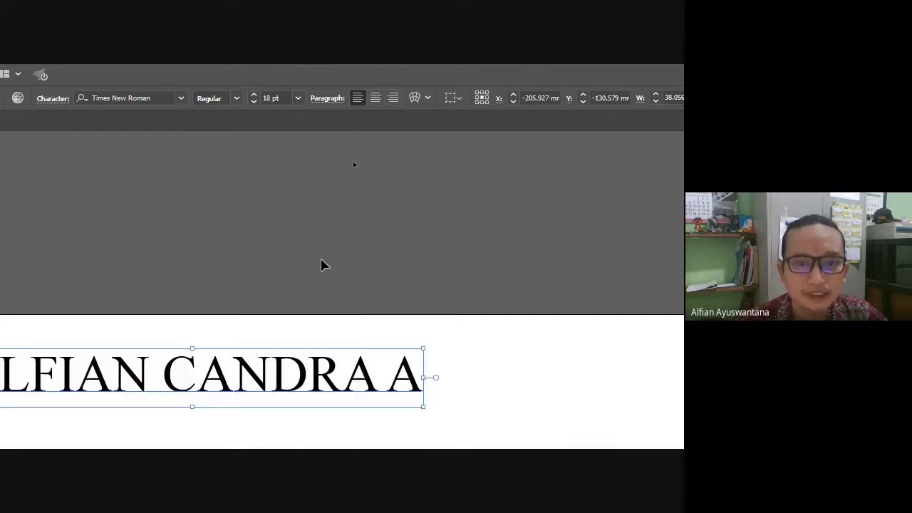
{"action": "left_click", "coordinate": [298, 98]}
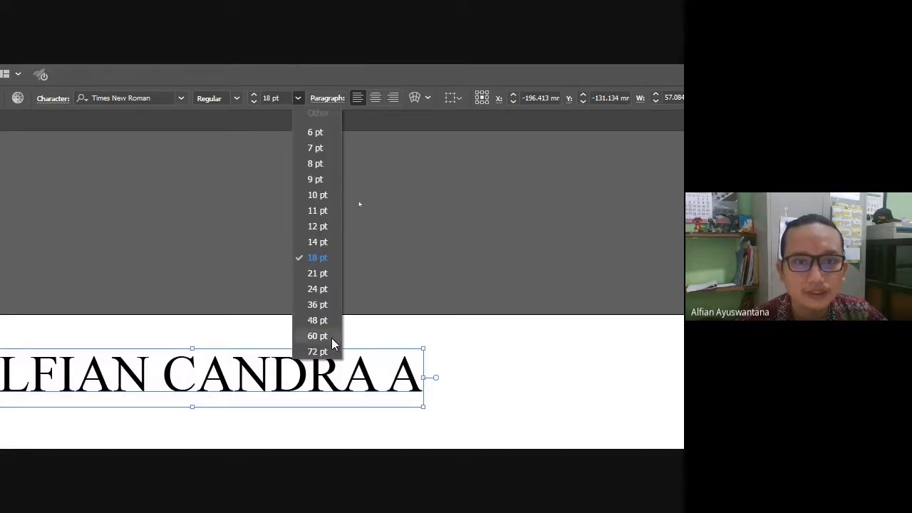
{"action": "left_click", "coordinate": [325, 288]}
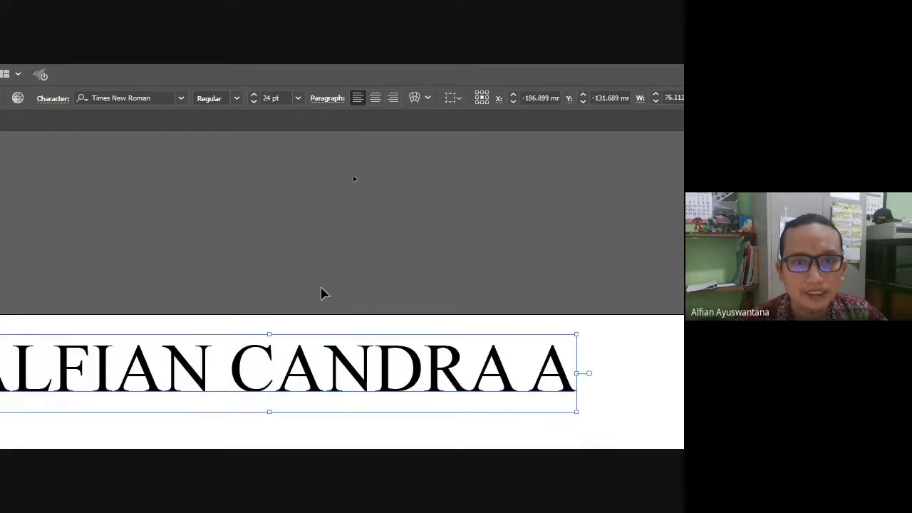
{"action": "scroll", "coordinate": [292, 201], "scroll_direction": "down", "scroll_amount": 3}
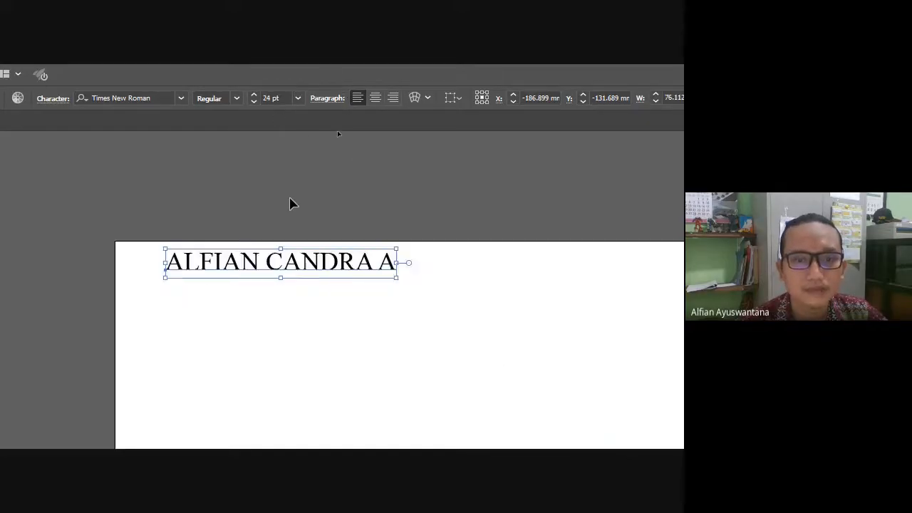
{"action": "left_click", "coordinate": [297, 98]}
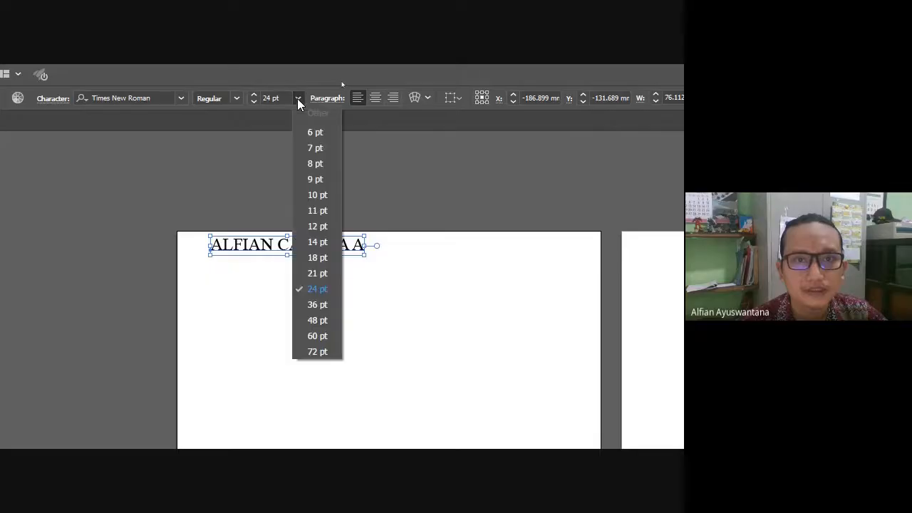
{"action": "left_click", "coordinate": [317, 305]}
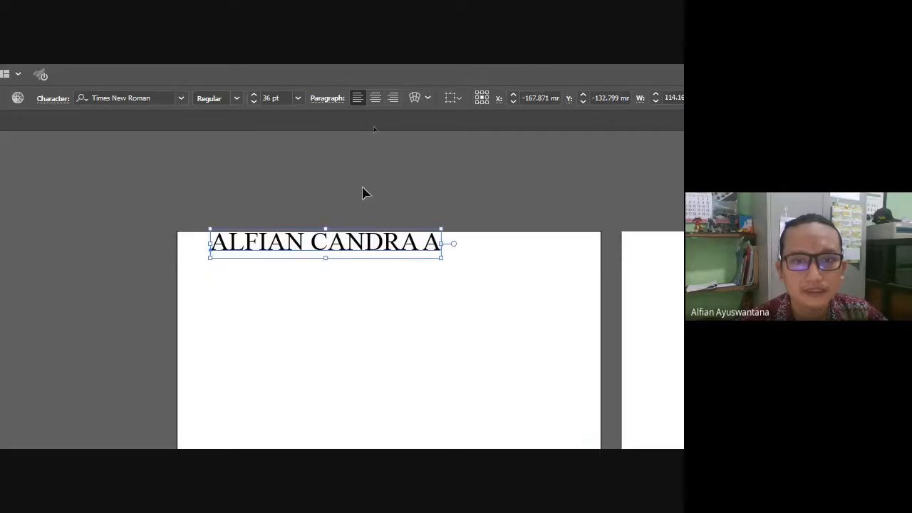
Move the name text slightly lower and set its size back to 24 pt.
{"action": "left_click_drag", "start_coordinate": [352, 256], "coordinate": [359, 276]}
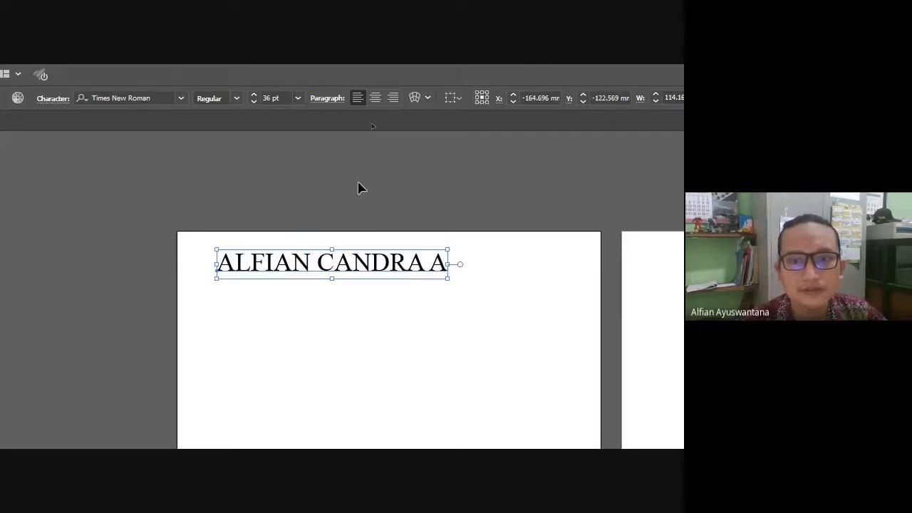
{"action": "left_click", "coordinate": [358, 190]}
{"action": "left_click", "coordinate": [317, 275]}
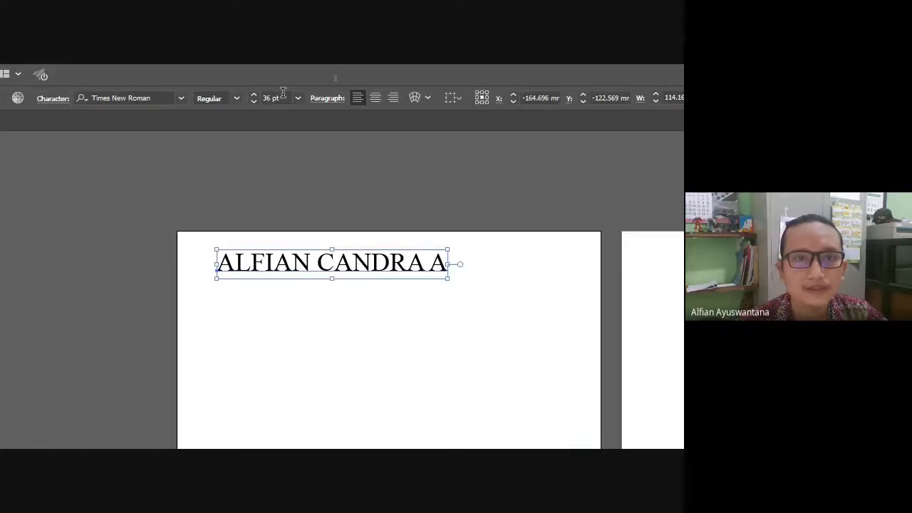
{"action": "left_click", "coordinate": [297, 98]}
{"action": "left_click", "coordinate": [318, 288]}
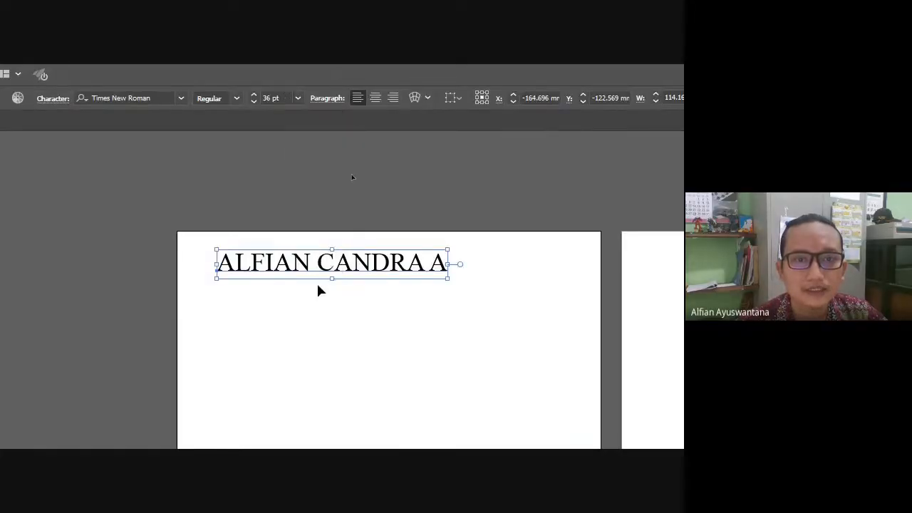
{"action": "key", "text": "ctrl+="}
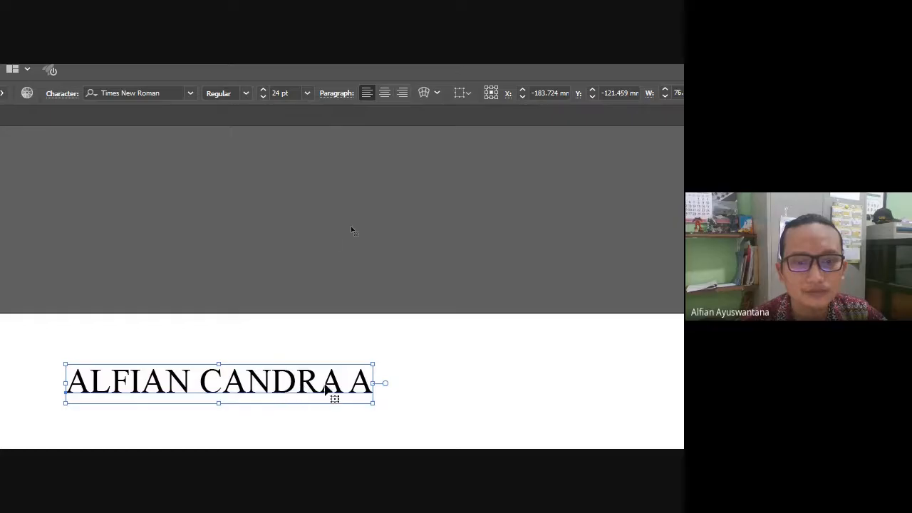
{"action": "left_click", "coordinate": [363, 99]}
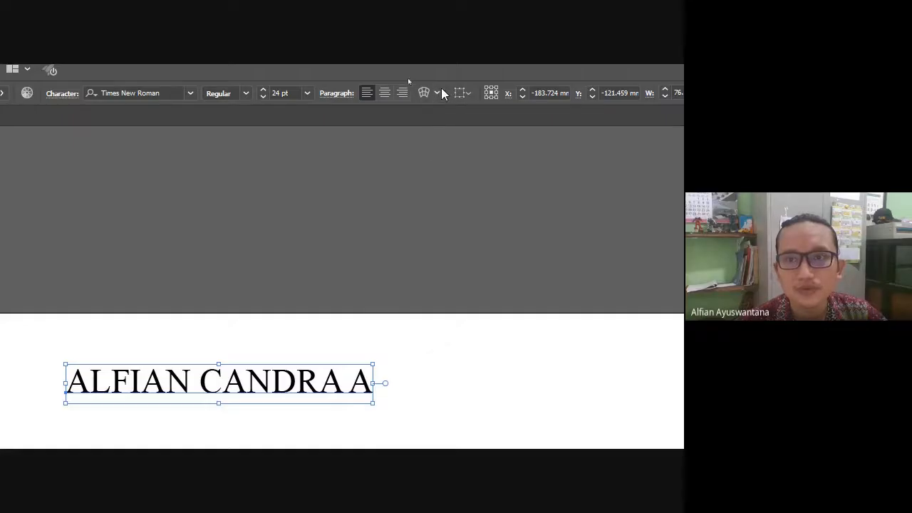
{"action": "left_click", "coordinate": [436, 92]}
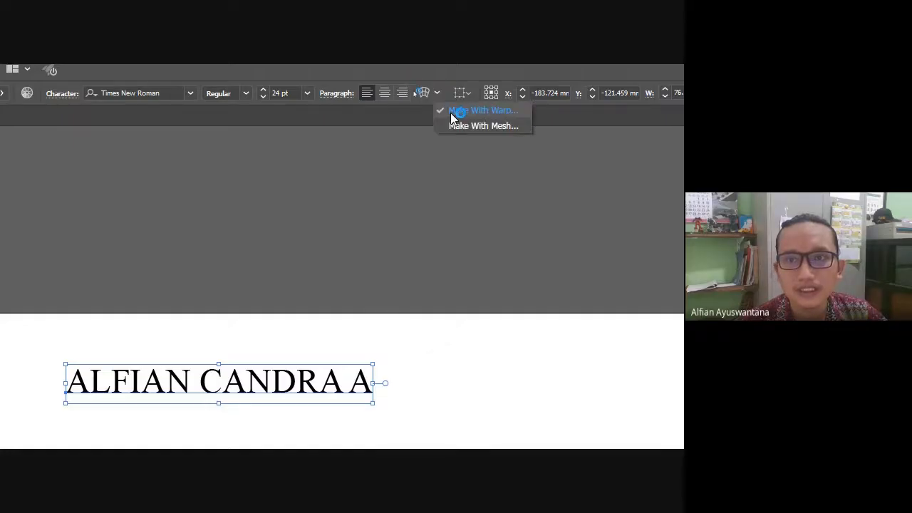
{"action": "left_click", "coordinate": [265, 162]}
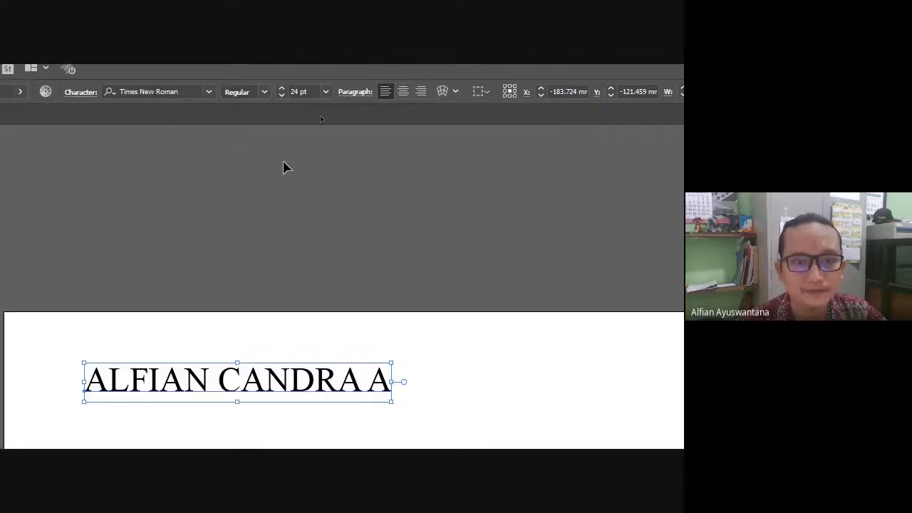
{"action": "scroll", "coordinate": [228, 288], "scroll_direction": "down", "scroll_amount": 1}
{"action": "scroll", "coordinate": [247, 290], "scroll_direction": "down", "scroll_amount": 2}
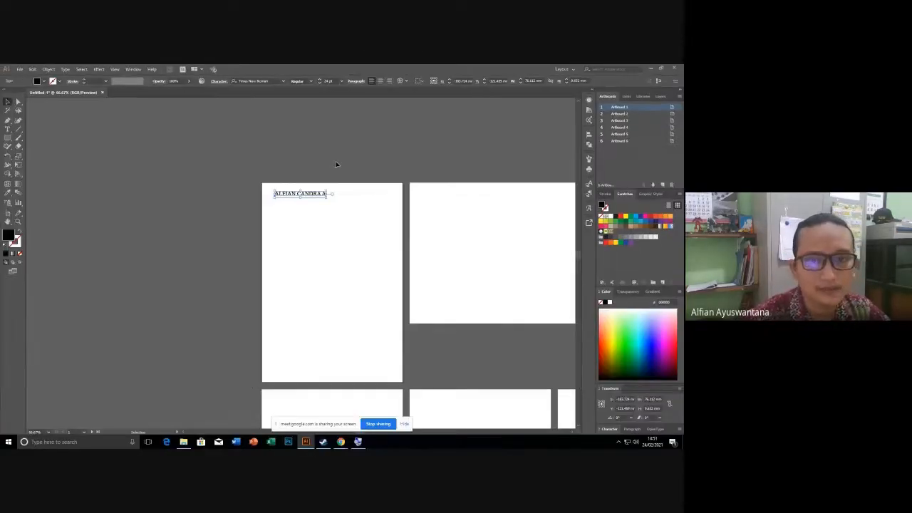
Select the name heading and set its paragraph alignment to center.
{"action": "scroll", "coordinate": [265, 268], "scroll_direction": "up", "scroll_amount": 1}
{"action": "scroll", "coordinate": [311, 171], "scroll_direction": "up", "scroll_amount": 1}
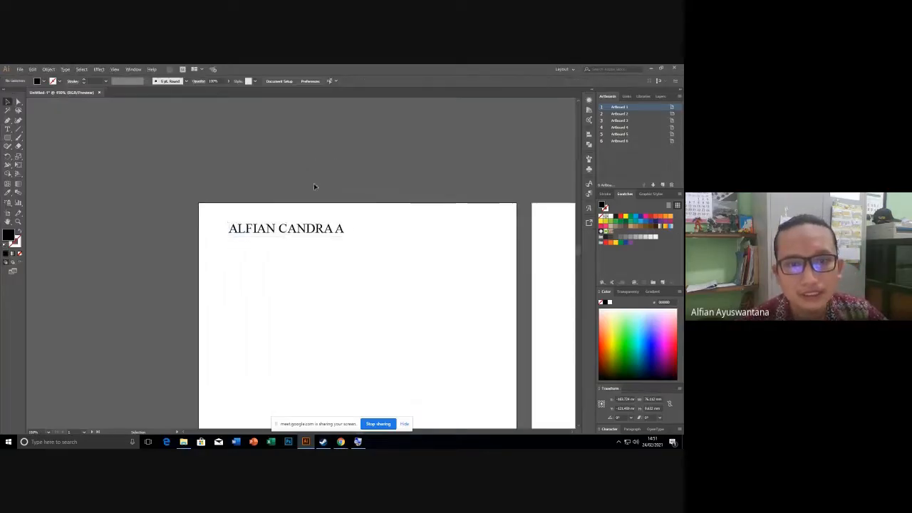
{"action": "left_click", "coordinate": [354, 200]}
{"action": "left_click_drag", "start_coordinate": [375, 220], "coordinate": [301, 198]}
{"action": "left_click", "coordinate": [265, 207]}
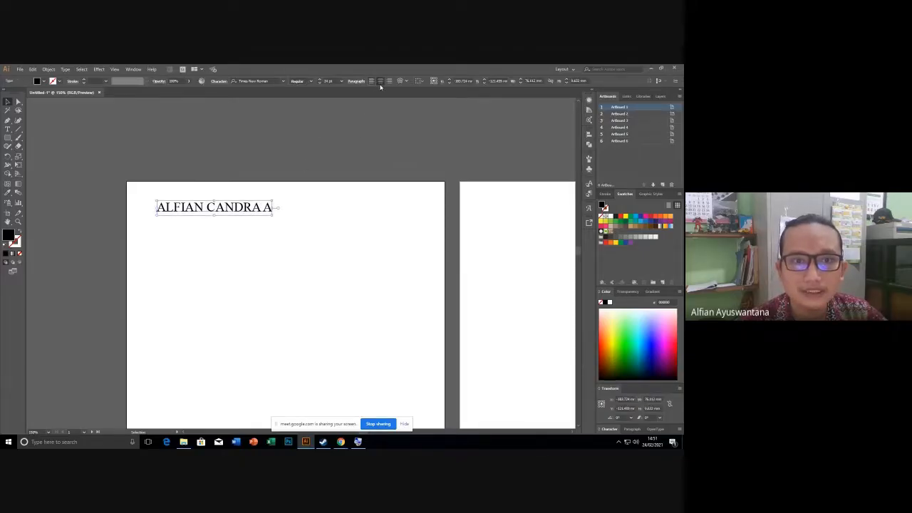
{"action": "left_click", "coordinate": [380, 81]}
Set Align To to Artboard and center the heading horizontally across the artboard.
{"action": "left_click", "coordinate": [322, 143]}
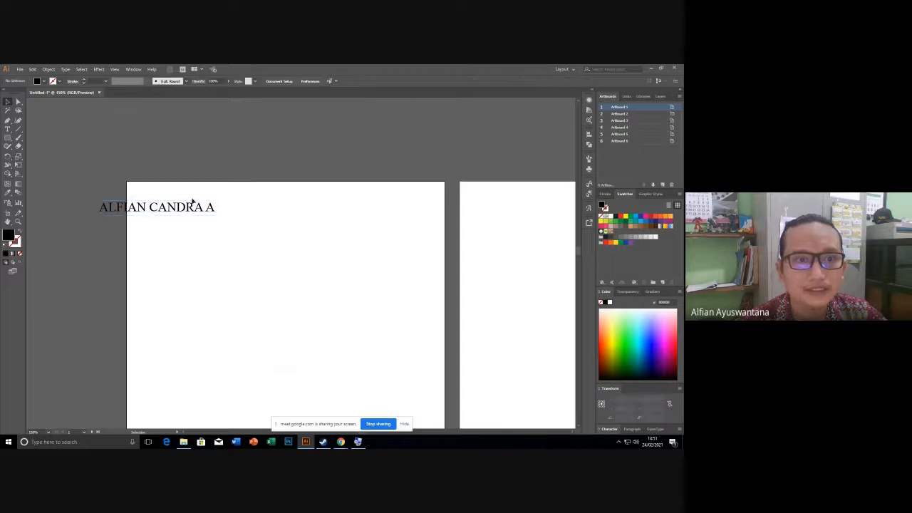
{"action": "left_click", "coordinate": [193, 207]}
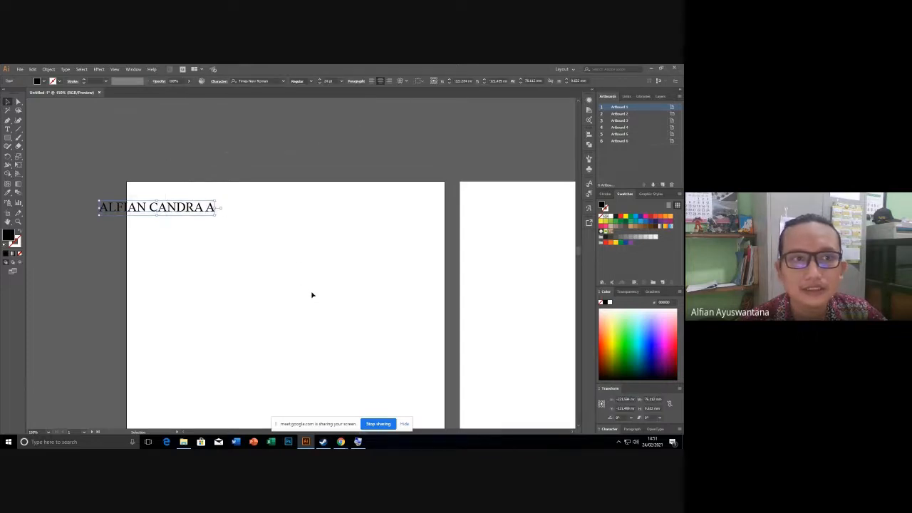
{"action": "left_click", "coordinate": [226, 225]}
{"action": "left_click", "coordinate": [202, 212]}
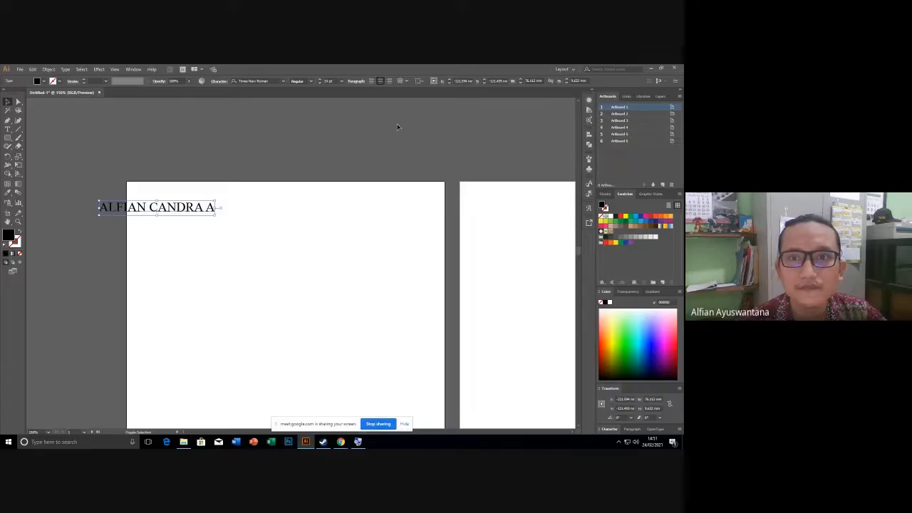
{"action": "left_click", "coordinate": [420, 82]}
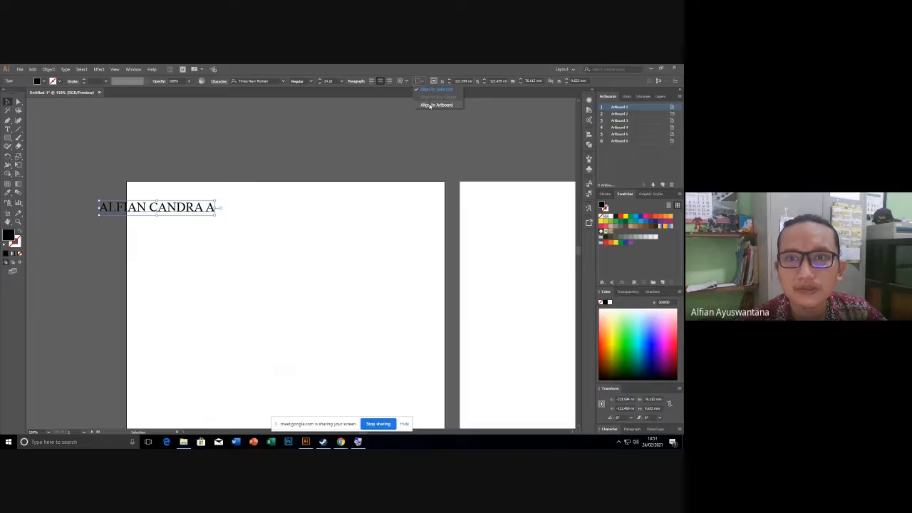
{"action": "left_click", "coordinate": [430, 105]}
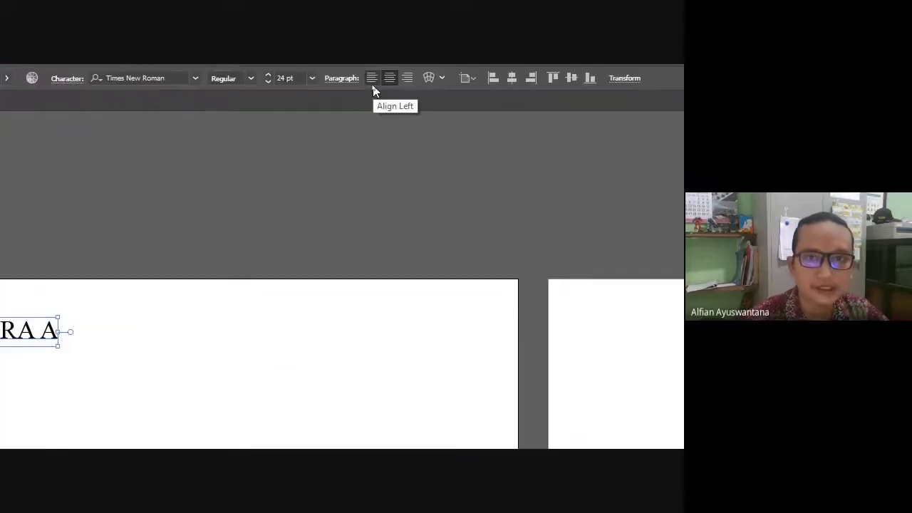
{"action": "left_click", "coordinate": [473, 80]}
{"action": "left_click", "coordinate": [480, 126]}
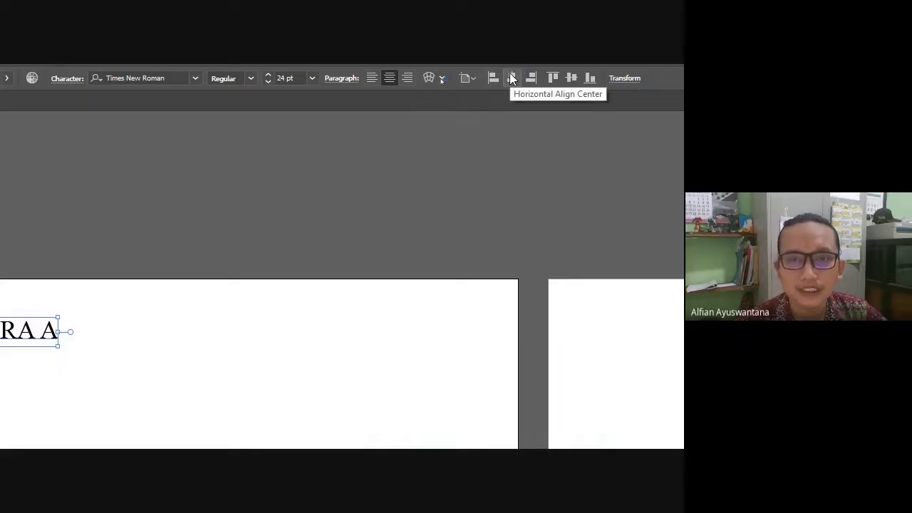
{"action": "scroll", "coordinate": [401, 257], "scroll_direction": "down", "scroll_amount": 3}
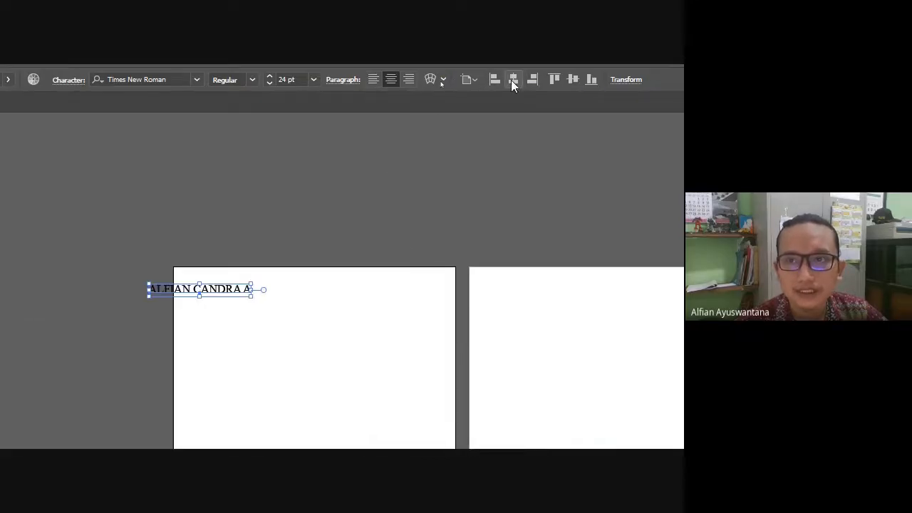
{"action": "left_click", "coordinate": [511, 79]}
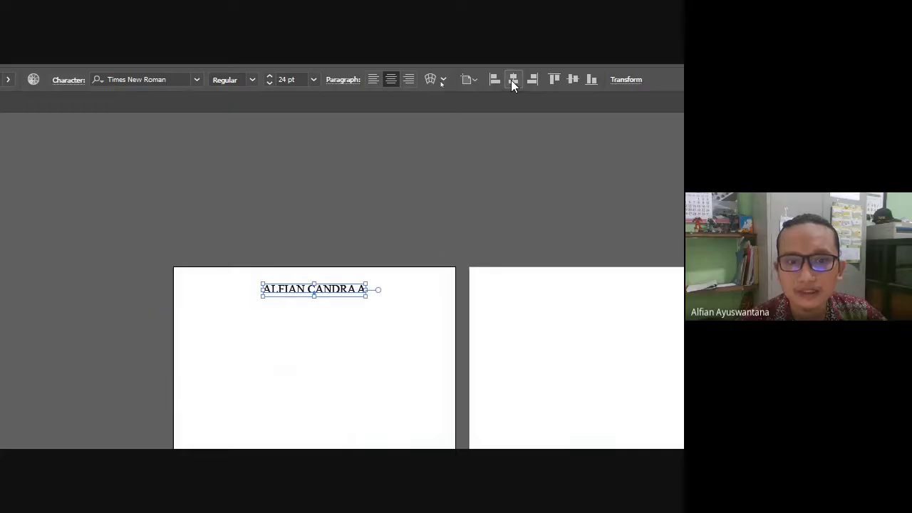
{"action": "left_click", "coordinate": [420, 238]}
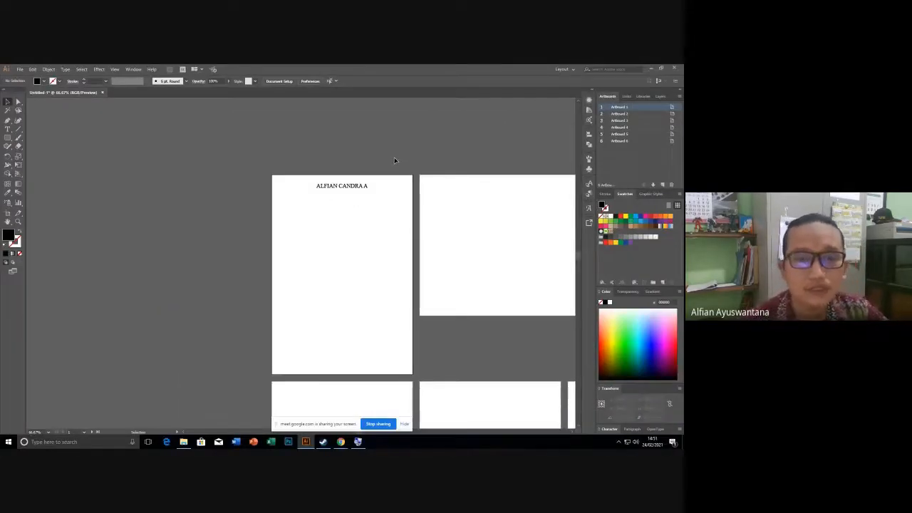
Drag out an area-text box below the heading, filled with Lorem ipsum placeholder text.
{"action": "scroll", "coordinate": [392, 160], "scroll_direction": "up", "scroll_amount": 2}
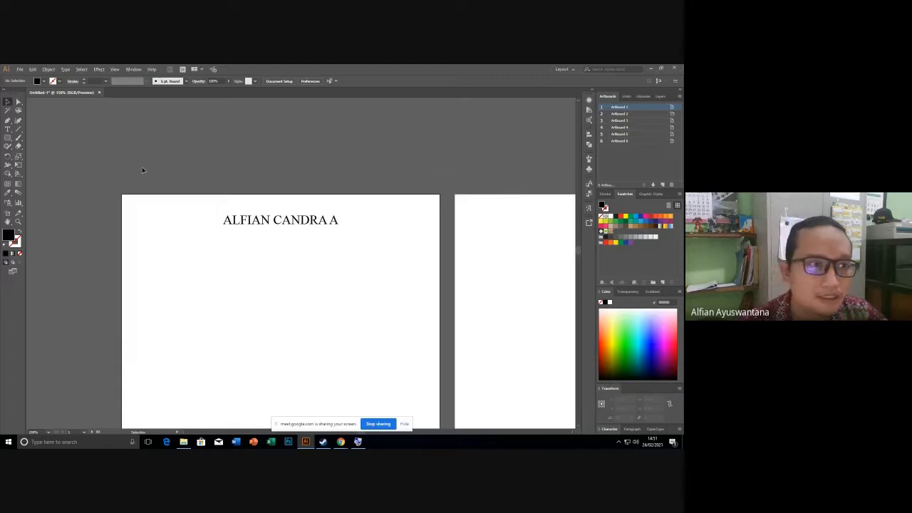
{"action": "scroll", "coordinate": [141, 169], "scroll_direction": "down", "scroll_amount": 2}
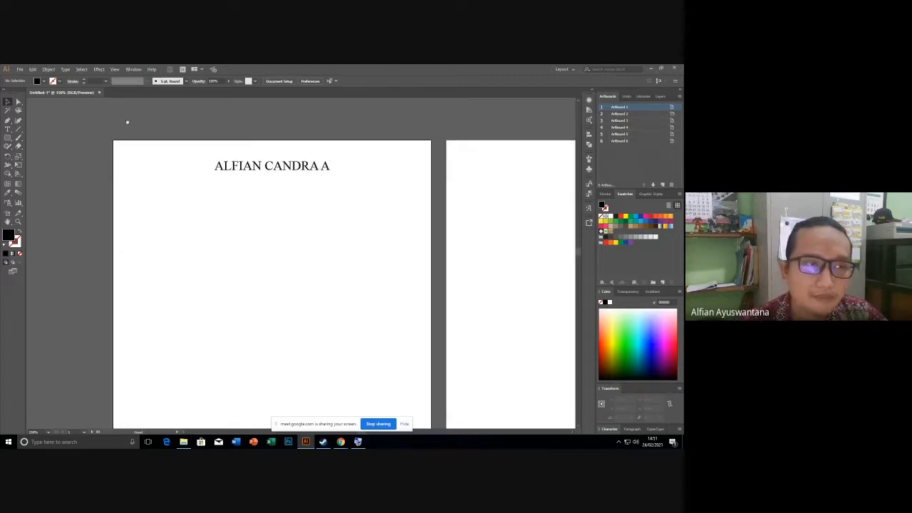
{"action": "key", "text": "t"}
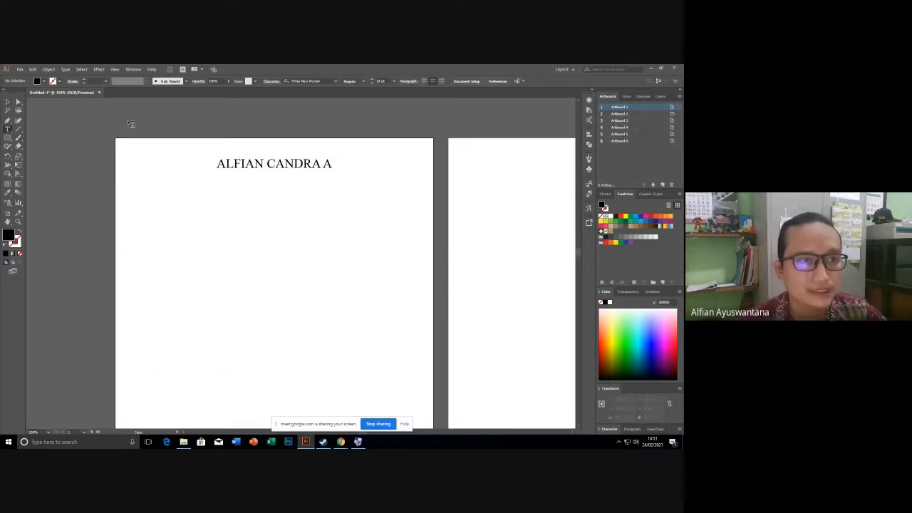
{"action": "left_click", "coordinate": [136, 188]}
{"action": "left_click_drag", "start_coordinate": [147, 196], "coordinate": [205, 267]}
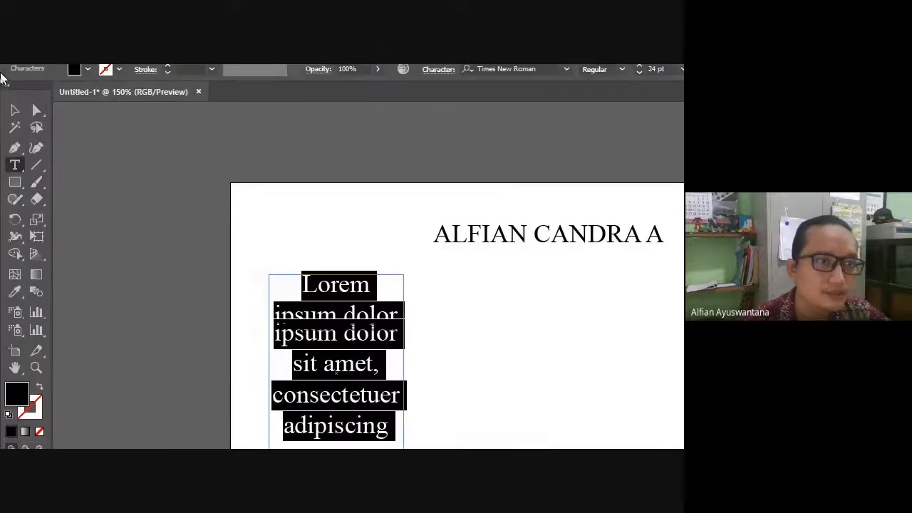
Select the Lorem ipsum text frame, cancel the loaded text thread, and switch to Direct Selection.
{"action": "left_click", "coordinate": [40, 134]}
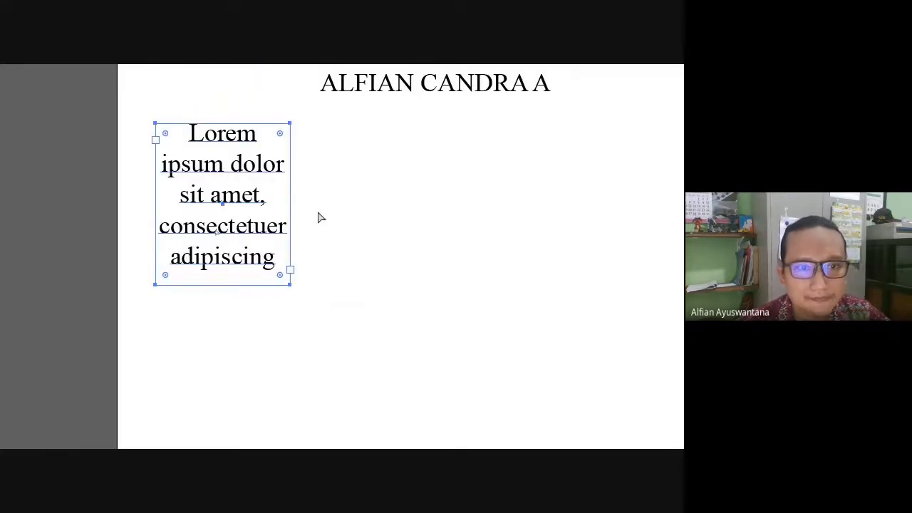
{"action": "left_click", "coordinate": [289, 271]}
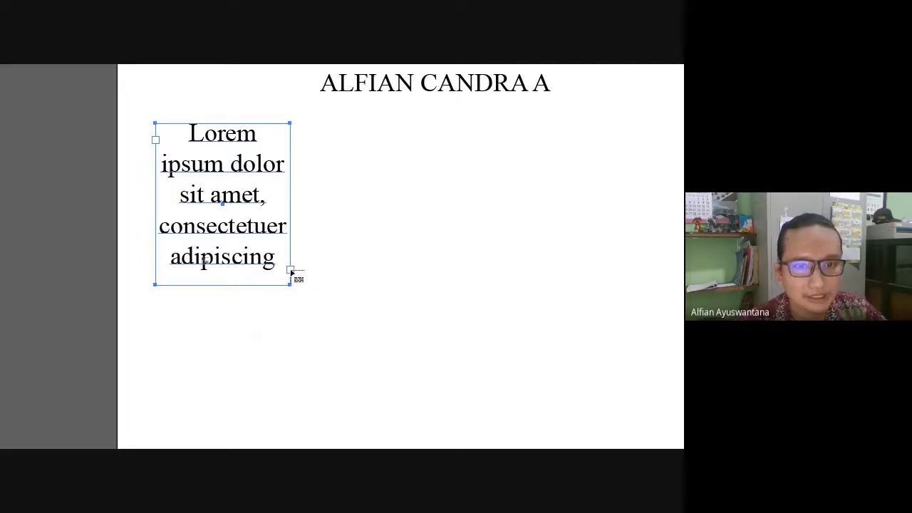
{"action": "key", "text": "Escape"}
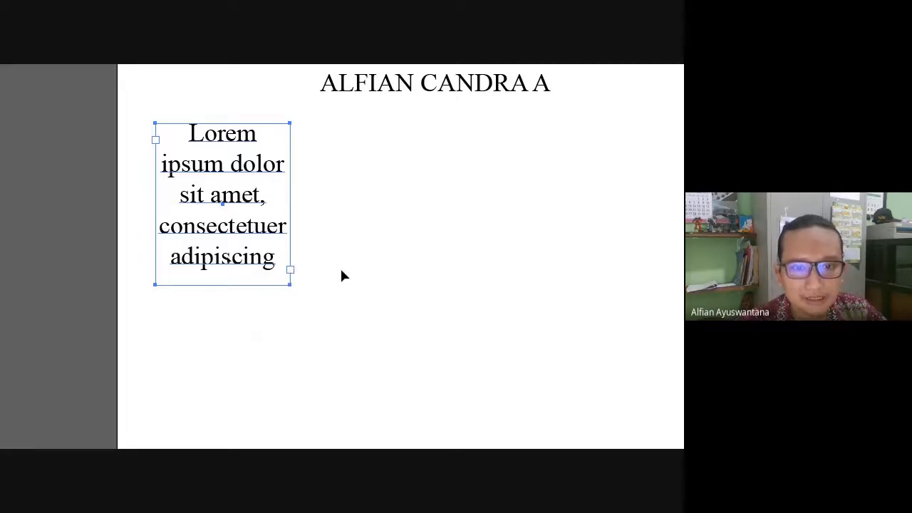
{"action": "right_click", "coordinate": [341, 270]}
{"action": "left_click", "coordinate": [330, 278]}
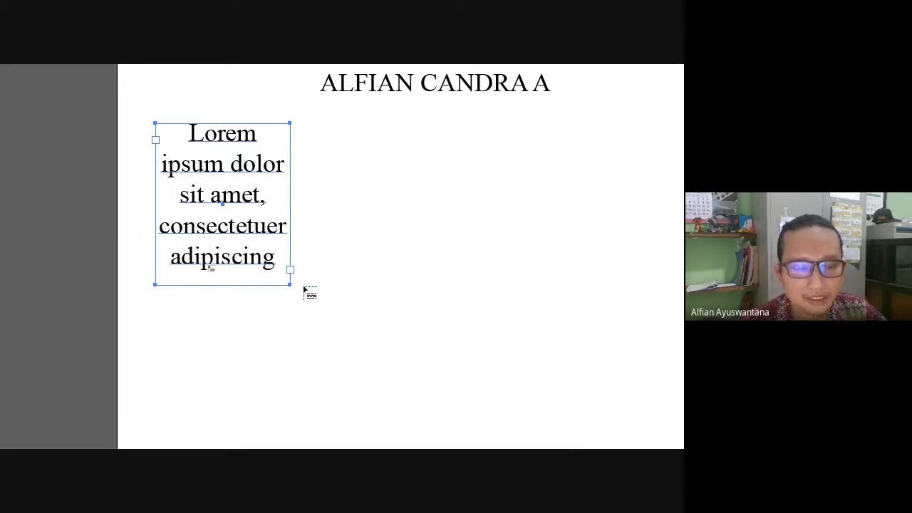
{"action": "key", "text": "Escape"}
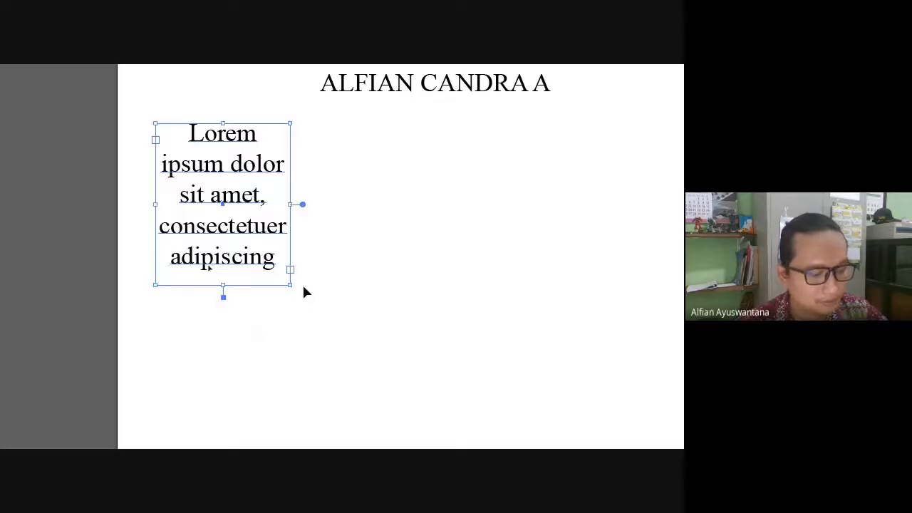
{"action": "key", "text": "a"}
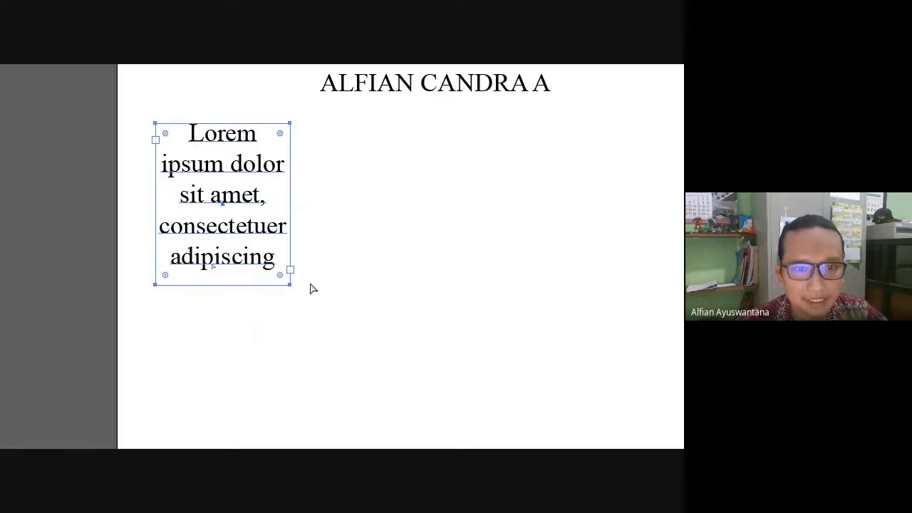
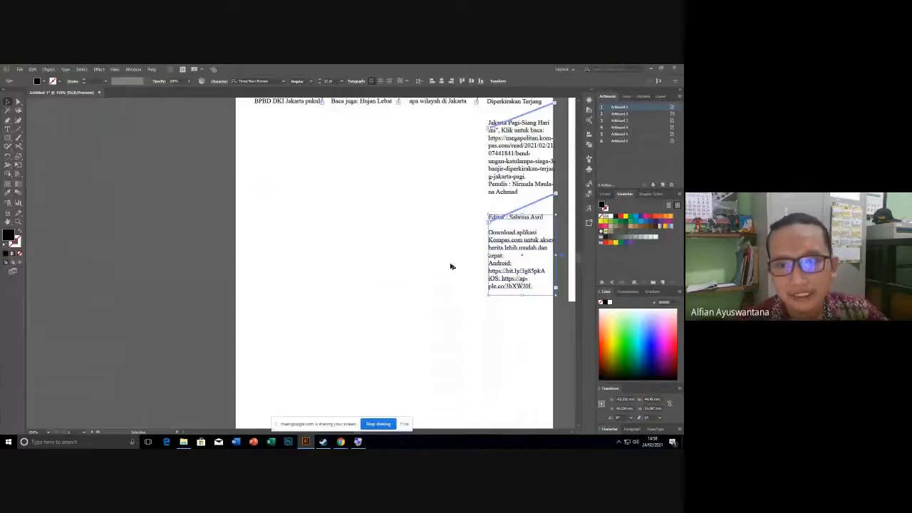
Delete the trailing threaded text frames, including the Jakarta Pagi-Siang Hari frame.
{"action": "left_click_drag", "start_coordinate": [241, 181], "coordinate": [68, 206]}
{"action": "left_click_drag", "start_coordinate": [374, 256], "coordinate": [311, 335]}
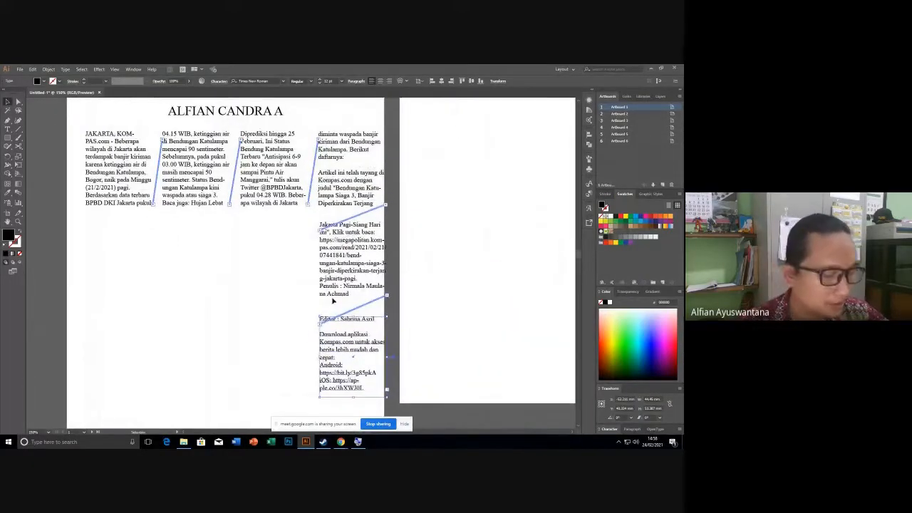
{"action": "key", "text": "Delete"}
{"action": "key", "text": "Delete"}
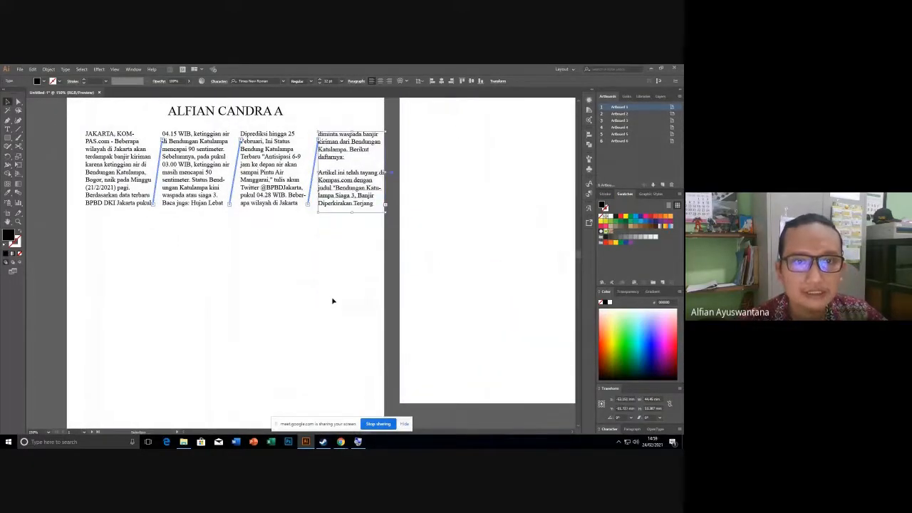
{"action": "left_click_drag", "start_coordinate": [285, 260], "coordinate": [272, 312]}
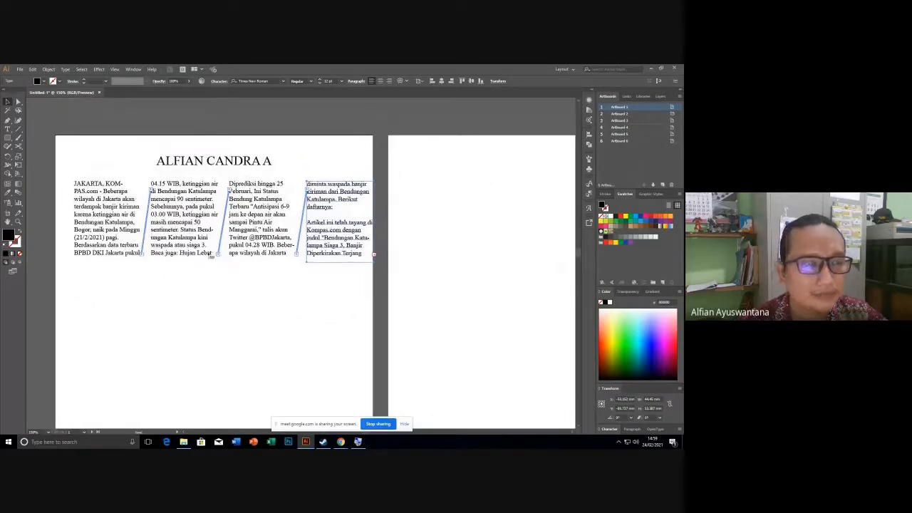
{"action": "key", "text": "ctrl+z"}
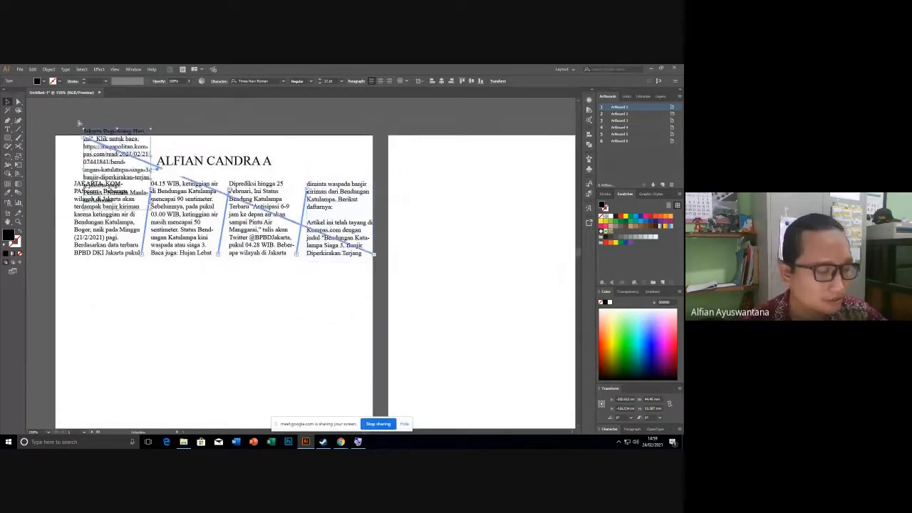
{"action": "key", "text": "Delete"}
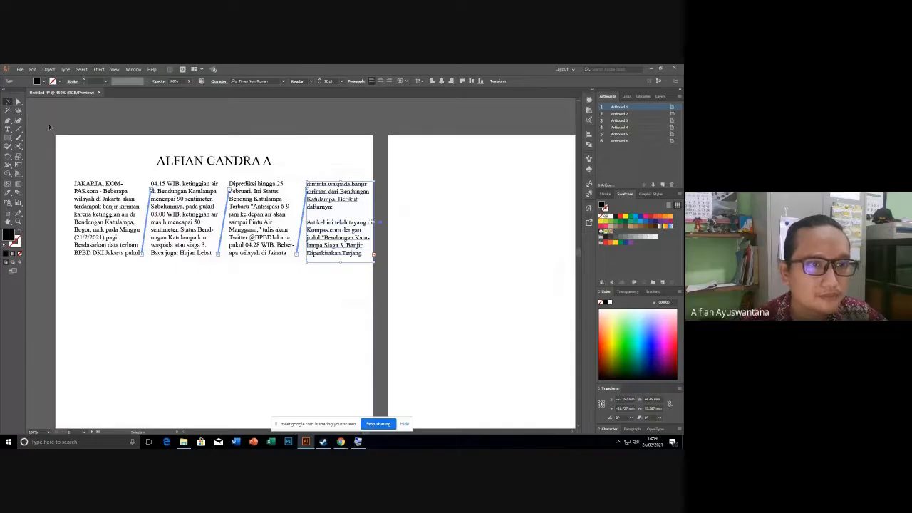
Select the four threaded columns and resize them narrower so the article reflows.
{"action": "left_click", "coordinate": [261, 258]}
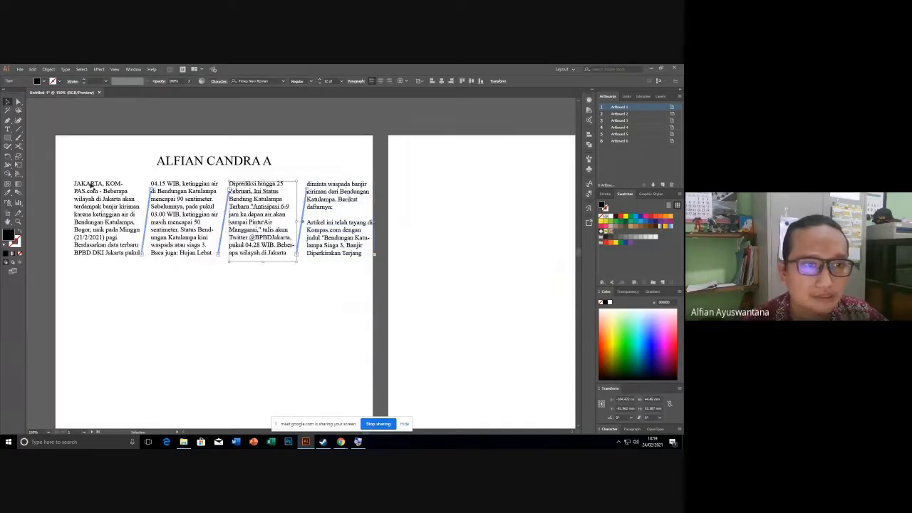
{"action": "left_click_drag", "start_coordinate": [61, 178], "coordinate": [365, 259]}
{"action": "left_click", "coordinate": [369, 287]}
{"action": "left_click", "coordinate": [330, 247]}
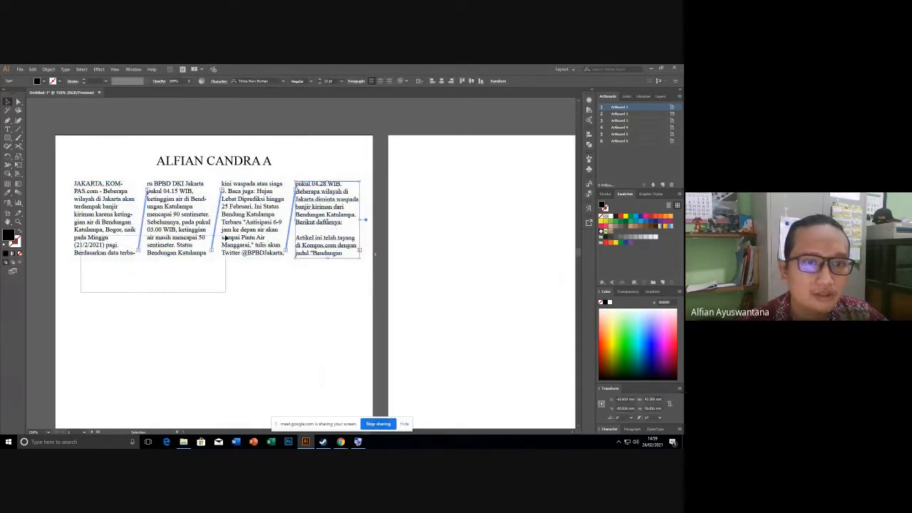
{"action": "left_click", "coordinate": [232, 288]}
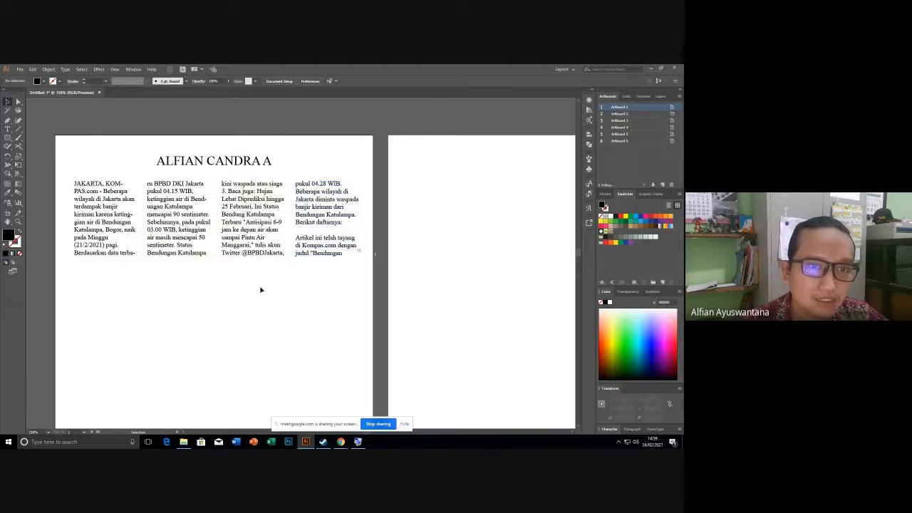
{"action": "left_click_drag", "start_coordinate": [89, 274], "coordinate": [342, 203]}
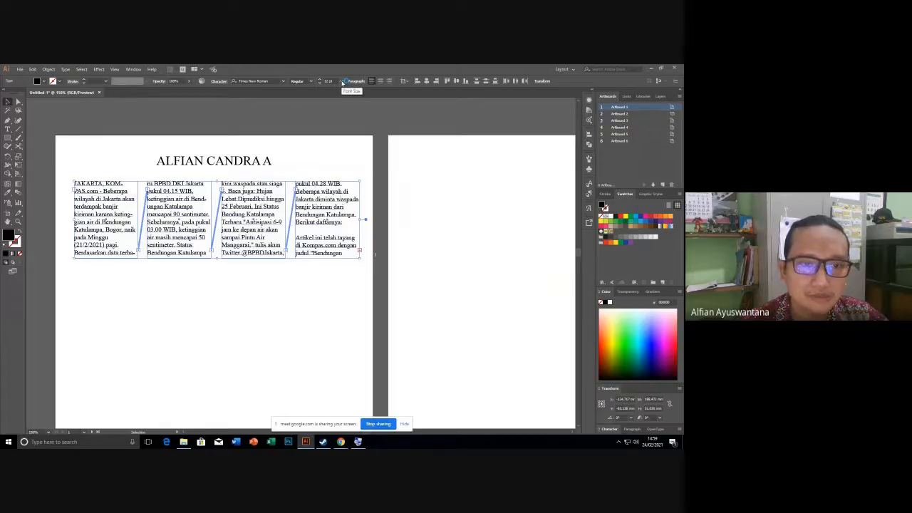
Set the article text in the four columns to 11 pt.
{"action": "left_click", "coordinate": [343, 82]}
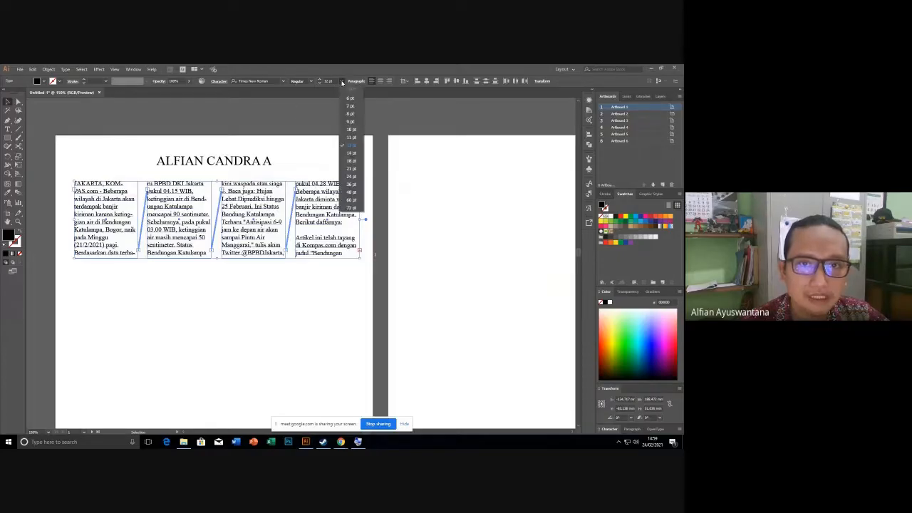
{"action": "left_click", "coordinate": [349, 126]}
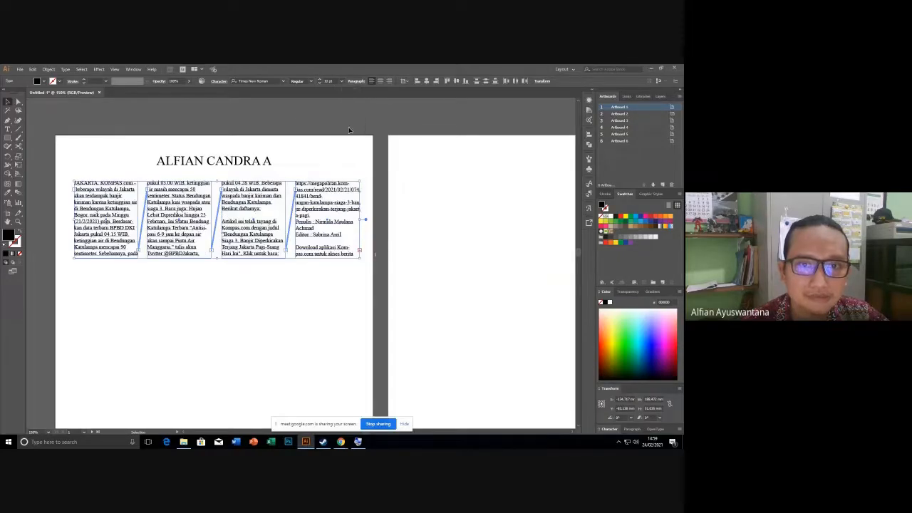
{"action": "left_click", "coordinate": [342, 81]}
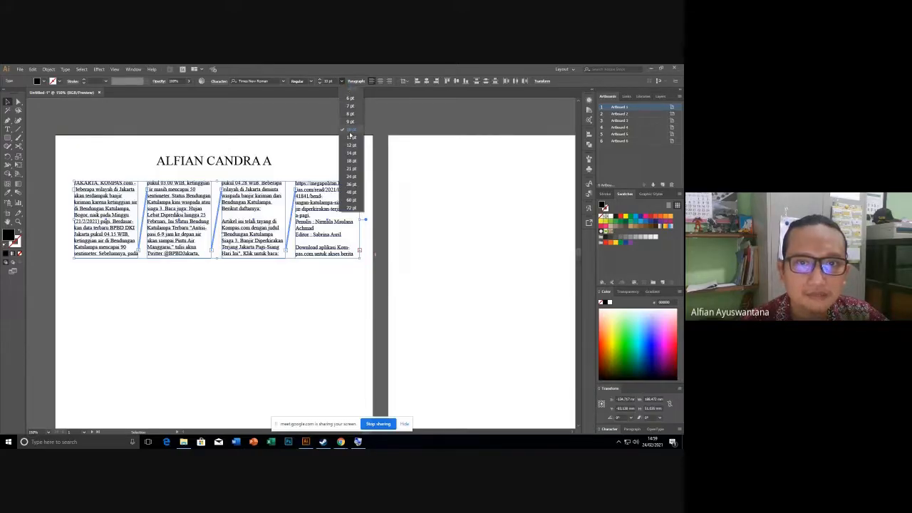
{"action": "left_click", "coordinate": [350, 137]}
{"action": "left_click", "coordinate": [350, 170]}
{"action": "left_click", "coordinate": [309, 210]}
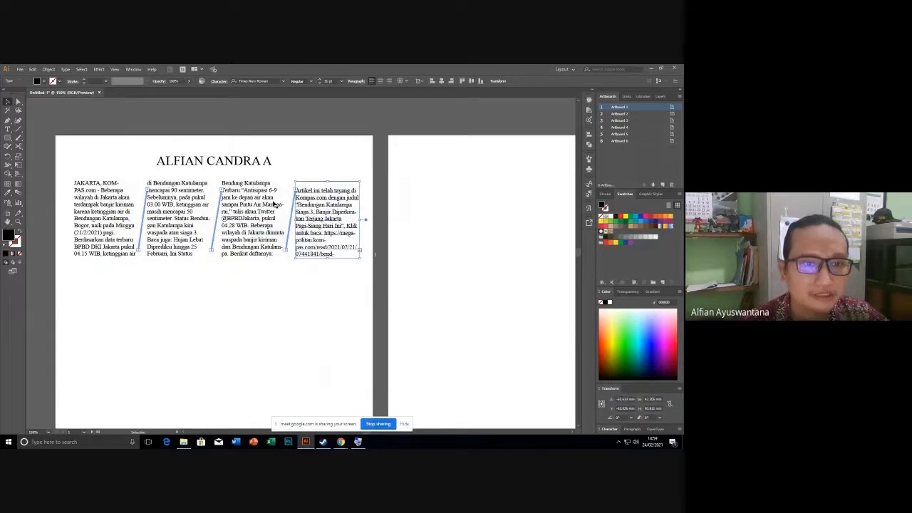
{"action": "left_click", "coordinate": [338, 266]}
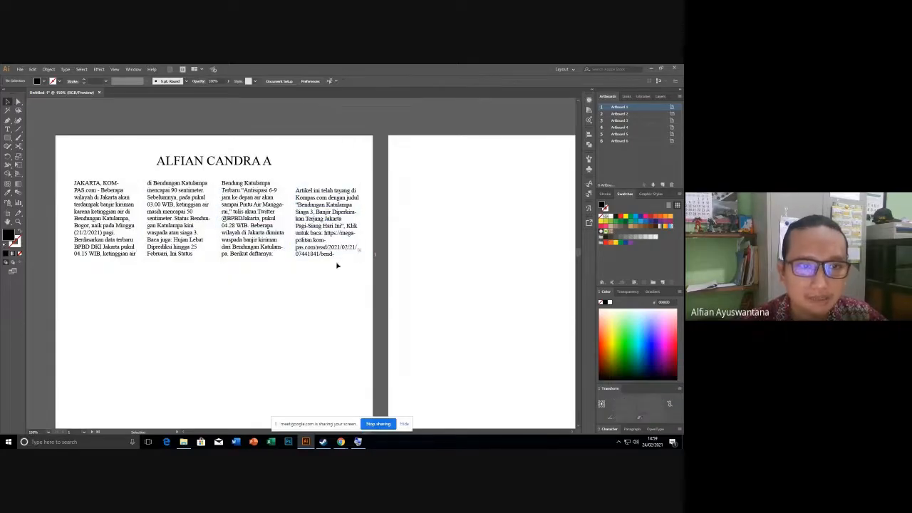
Copy the four columns downward as a second row below the original block.
{"action": "left_click_drag", "start_coordinate": [222, 153], "coordinate": [289, 173]}
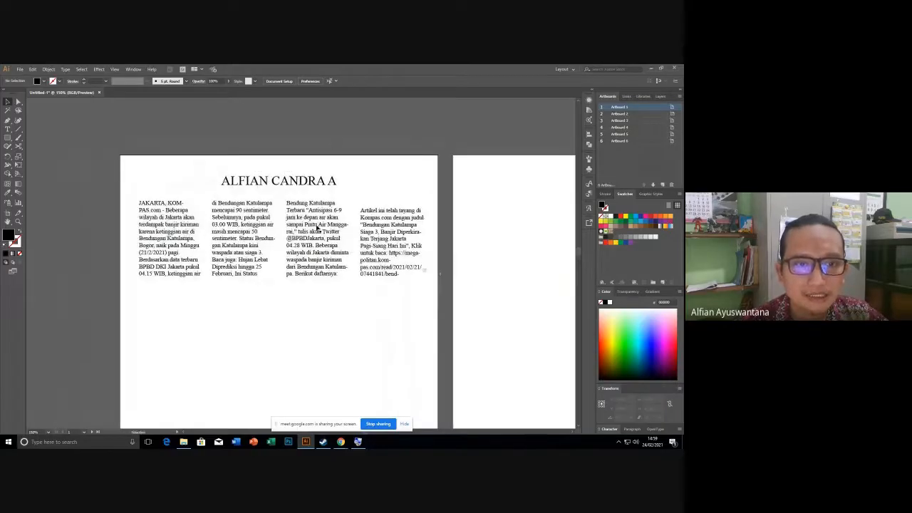
{"action": "left_click", "coordinate": [317, 229]}
{"action": "left_click", "coordinate": [224, 251]}
{"action": "left_click", "coordinate": [175, 253]}
{"action": "left_click", "coordinate": [312, 271]}
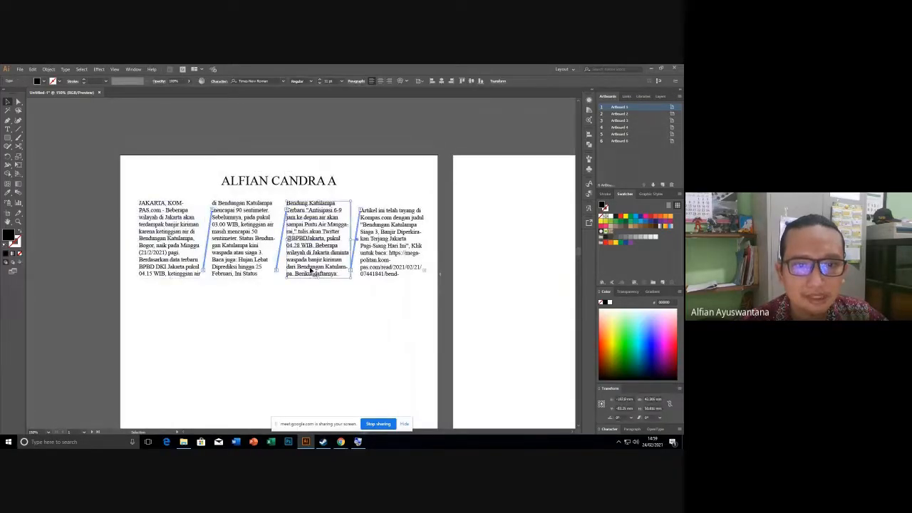
{"action": "left_click", "coordinate": [393, 270]}
{"action": "left_click", "coordinate": [317, 248]}
{"action": "left_click", "coordinate": [291, 146]}
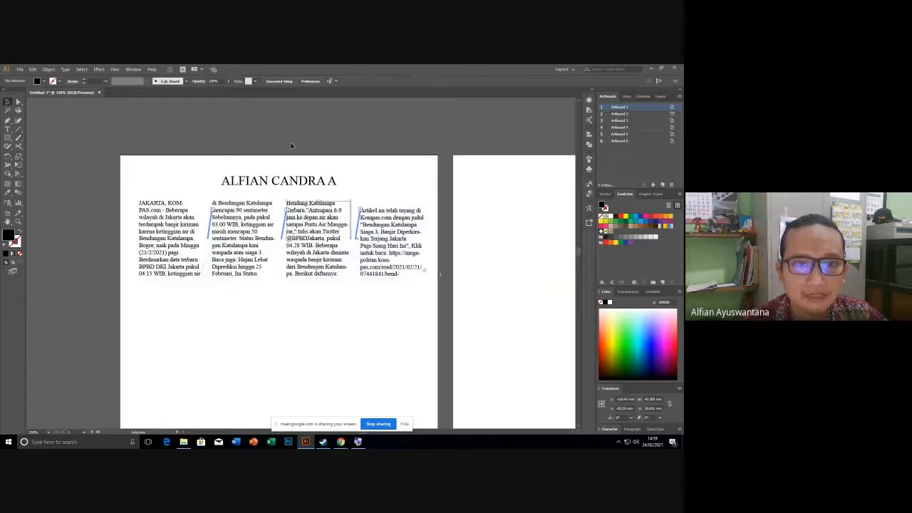
{"action": "left_click_drag", "start_coordinate": [227, 242], "coordinate": [220, 221]}
{"action": "left_click_drag", "start_coordinate": [108, 192], "coordinate": [385, 337]}
Repeat the duplicate with Ctrl+D to stack more rows of columns down the artboard.
{"action": "scroll", "coordinate": [354, 342], "scroll_direction": "down", "scroll_amount": 3}
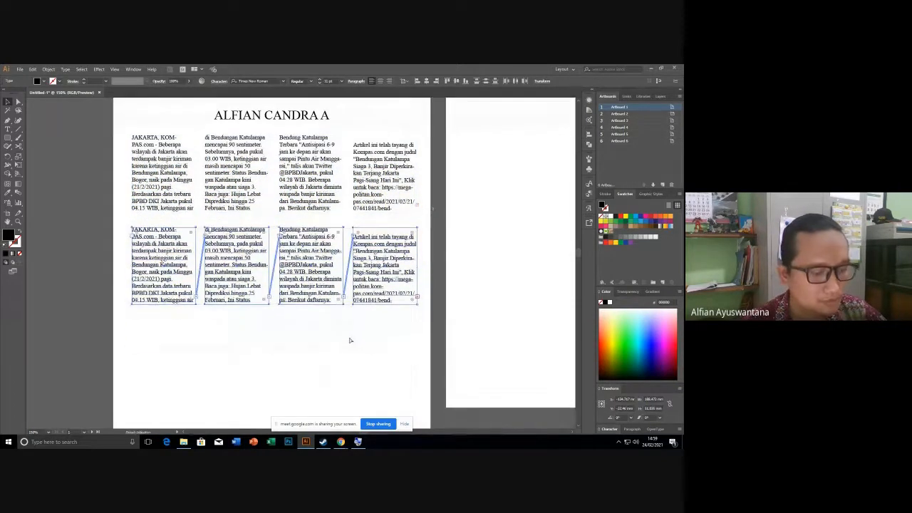
{"action": "key", "text": "ctrl+d"}
{"action": "key", "text": "ctrl+d"}
{"action": "scroll", "coordinate": [342, 335], "scroll_direction": "down", "scroll_amount": 3}
{"action": "scroll", "coordinate": [339, 330], "scroll_direction": "down", "scroll_amount": 2}
{"action": "scroll", "coordinate": [339, 331], "scroll_direction": "down", "scroll_amount": 2}
{"action": "left_click", "coordinate": [496, 343]}
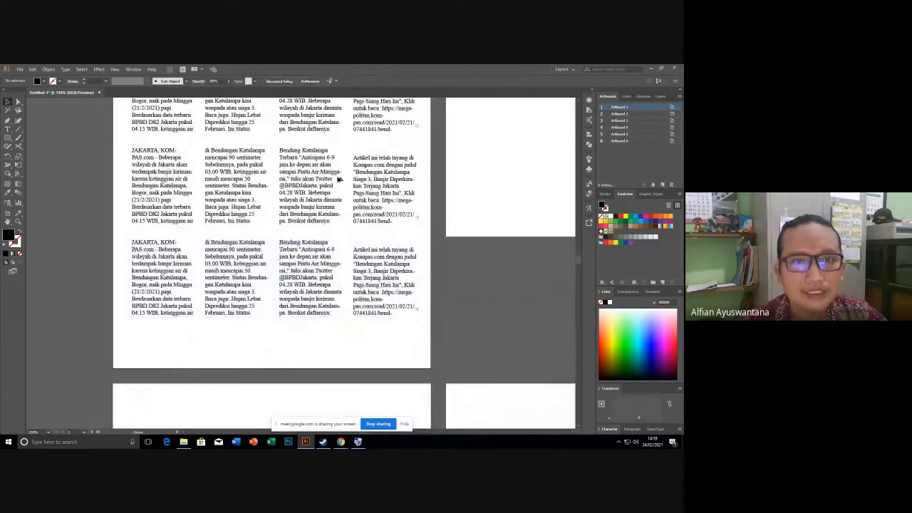
Select the second row of text columns near the top of the artboard.
{"action": "scroll", "coordinate": [240, 145], "scroll_direction": "up", "scroll_amount": 3}
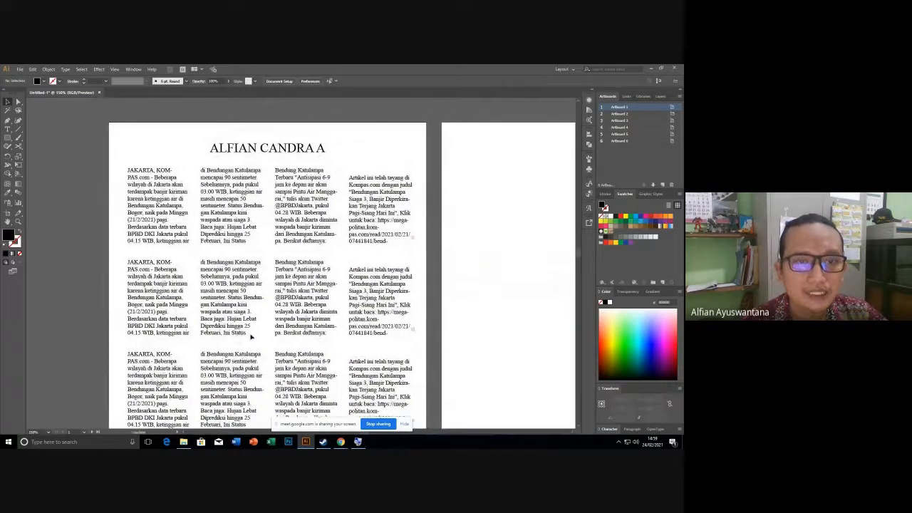
{"action": "left_click_drag", "start_coordinate": [252, 327], "coordinate": [241, 307]}
{"action": "left_click_drag", "start_coordinate": [76, 245], "coordinate": [403, 308]}
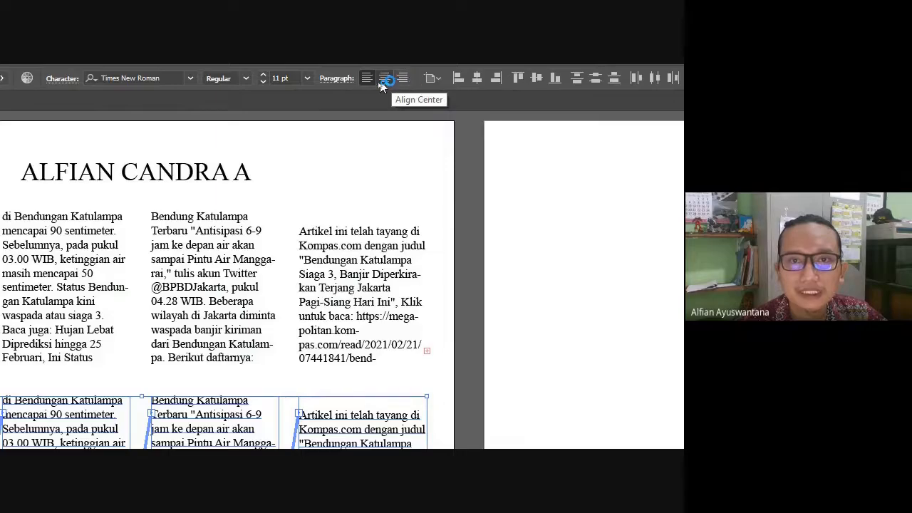
Center-align the paragraphs in the second row of article columns.
{"action": "left_click", "coordinate": [325, 79]}
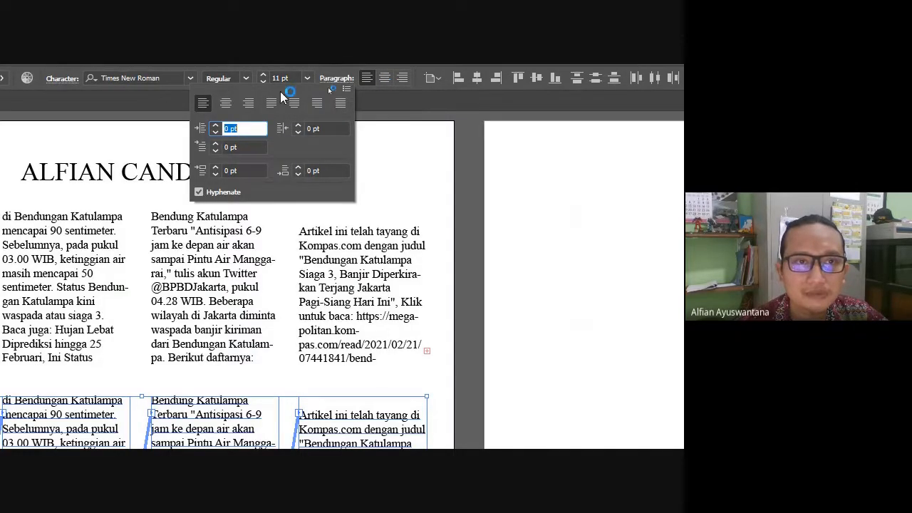
{"action": "left_click", "coordinate": [231, 105]}
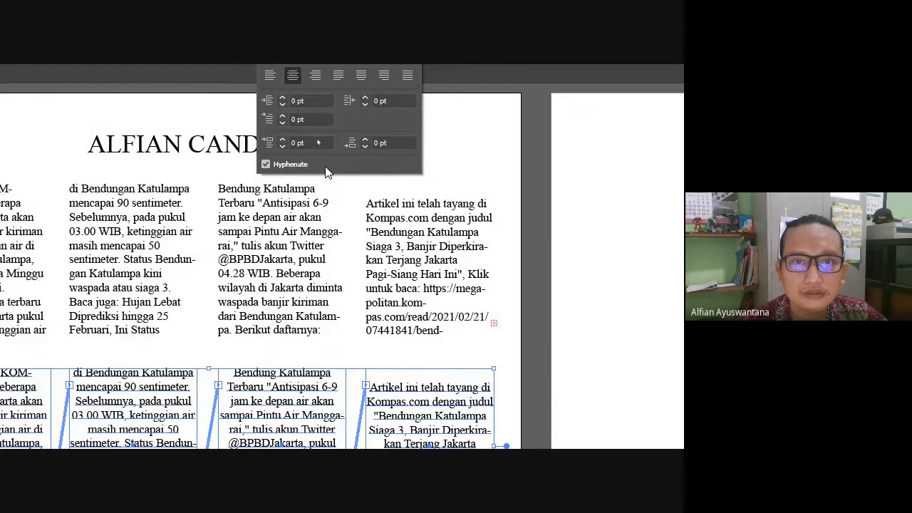
{"action": "left_click", "coordinate": [393, 340]}
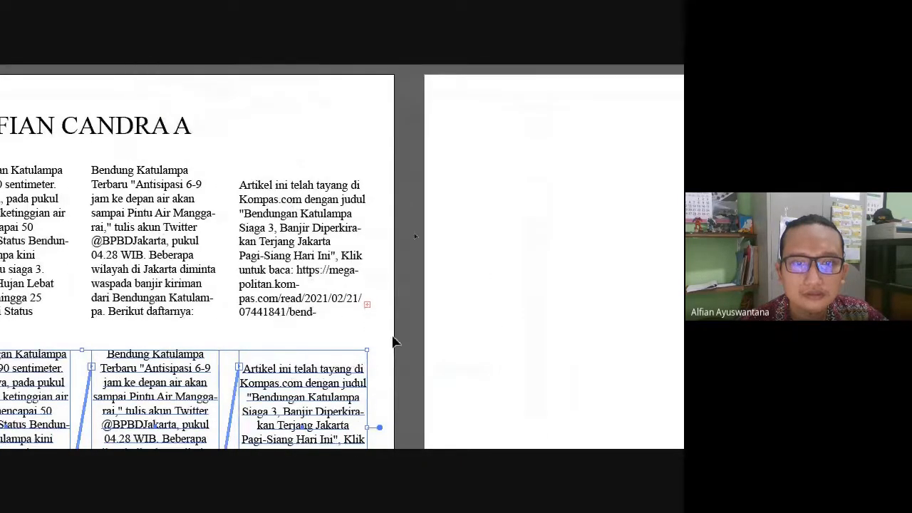
{"action": "scroll", "coordinate": [305, 339], "scroll_direction": "down", "scroll_amount": 2}
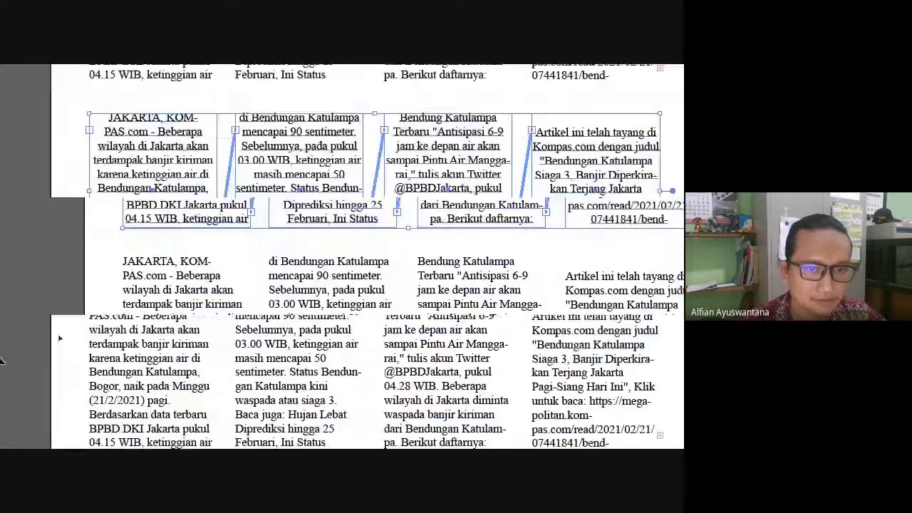
{"action": "left_click", "coordinate": [208, 275]}
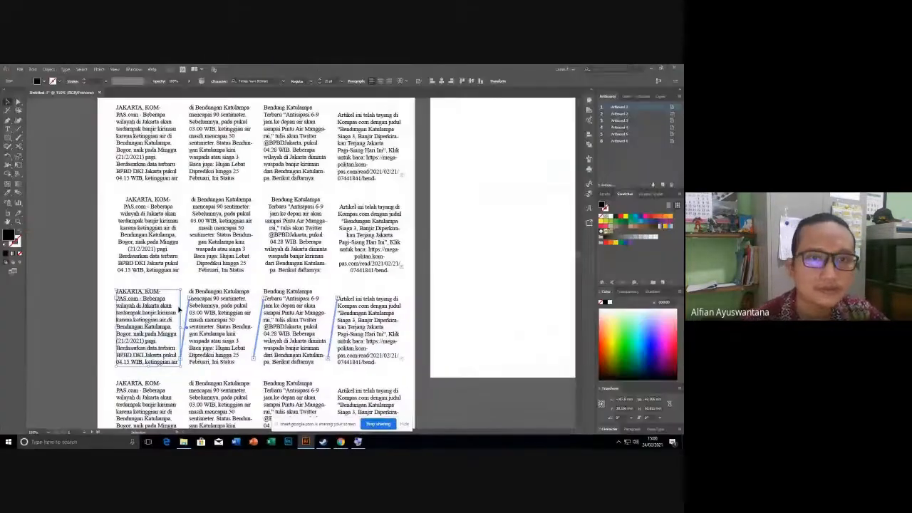
Right-align the paragraphs in the third row of text columns.
{"action": "left_click", "coordinate": [97, 314]}
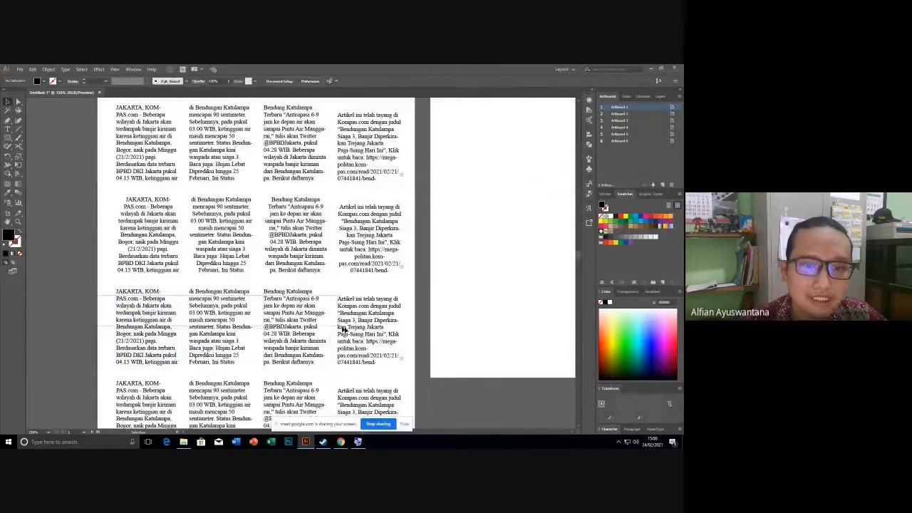
{"action": "left_click", "coordinate": [343, 329]}
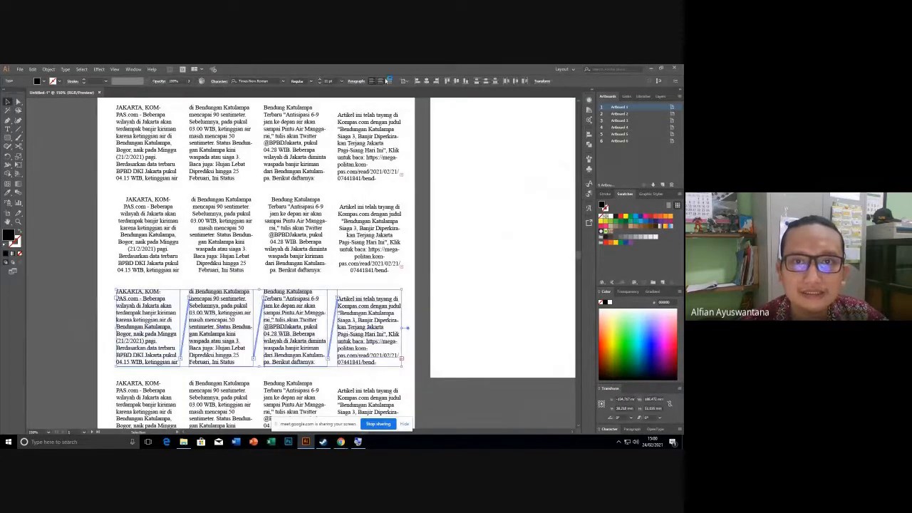
{"action": "left_click", "coordinate": [356, 81]}
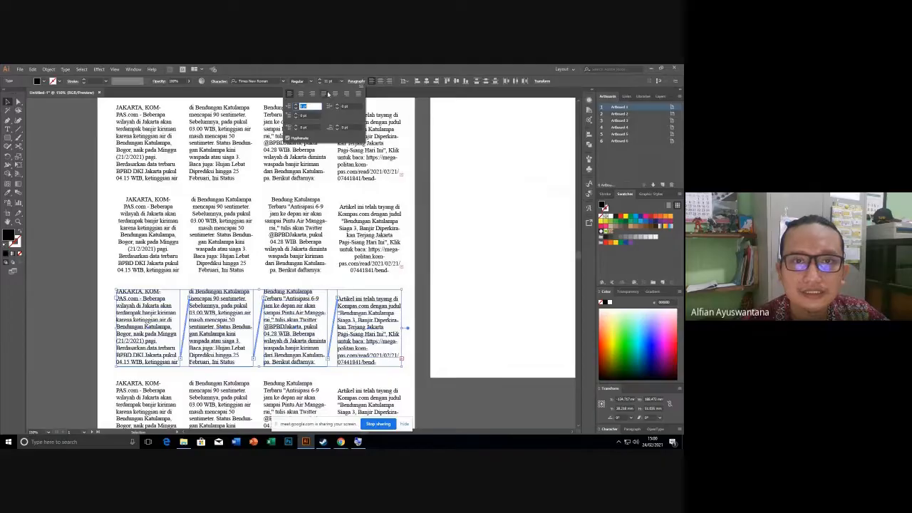
{"action": "left_click", "coordinate": [347, 93]}
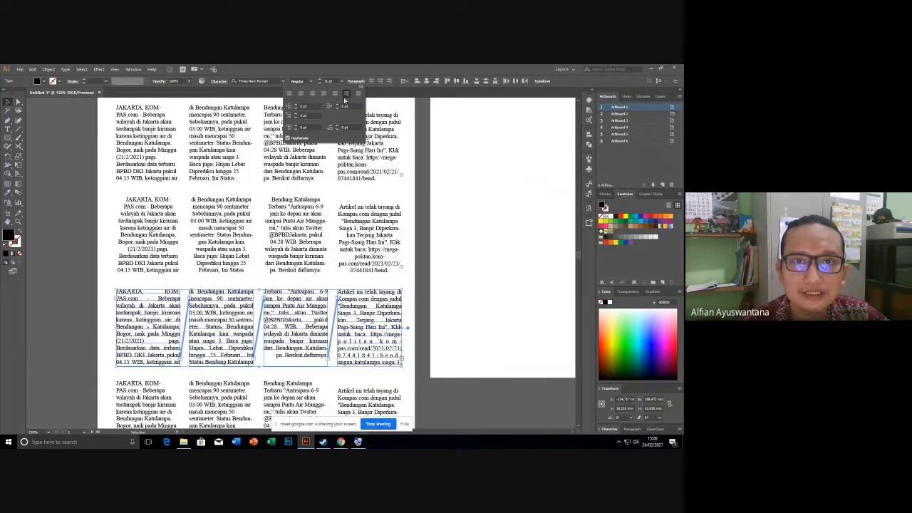
{"action": "left_click", "coordinate": [312, 94]}
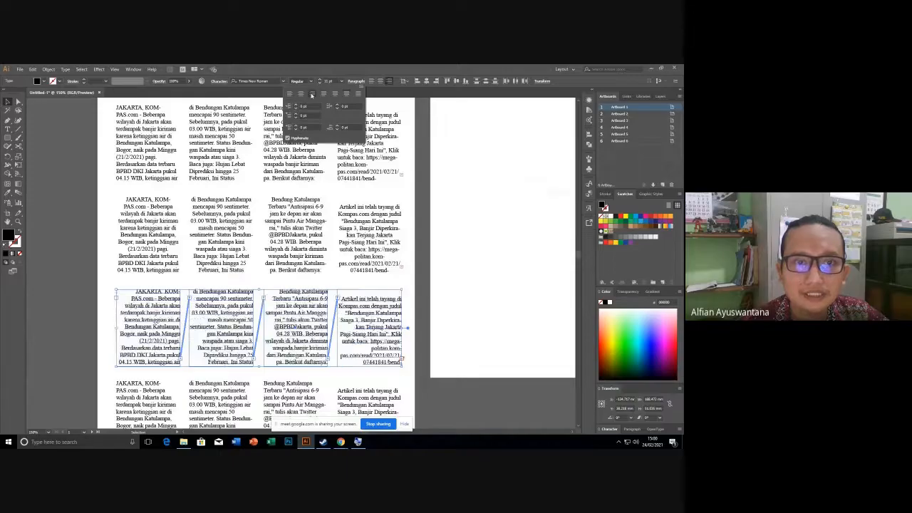
Select the bottom row of four columns and bring up its paragraph settings.
{"action": "scroll", "coordinate": [386, 296], "scroll_direction": "down", "scroll_amount": 3}
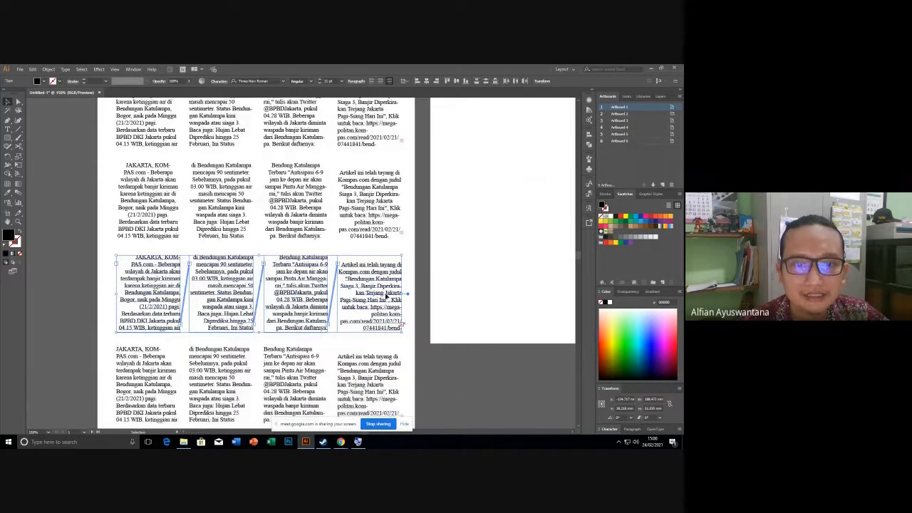
{"action": "scroll", "coordinate": [386, 295], "scroll_direction": "down", "scroll_amount": 4}
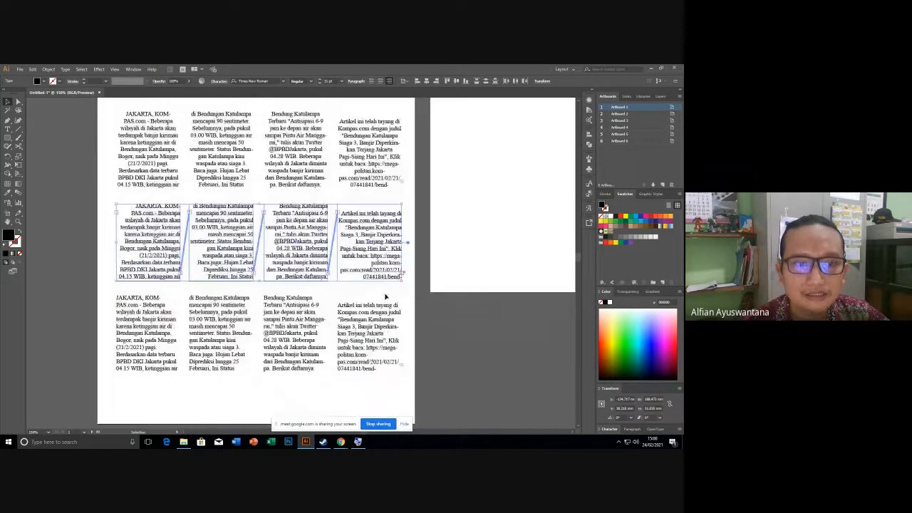
{"action": "left_click_drag", "start_coordinate": [100, 288], "coordinate": [403, 379]}
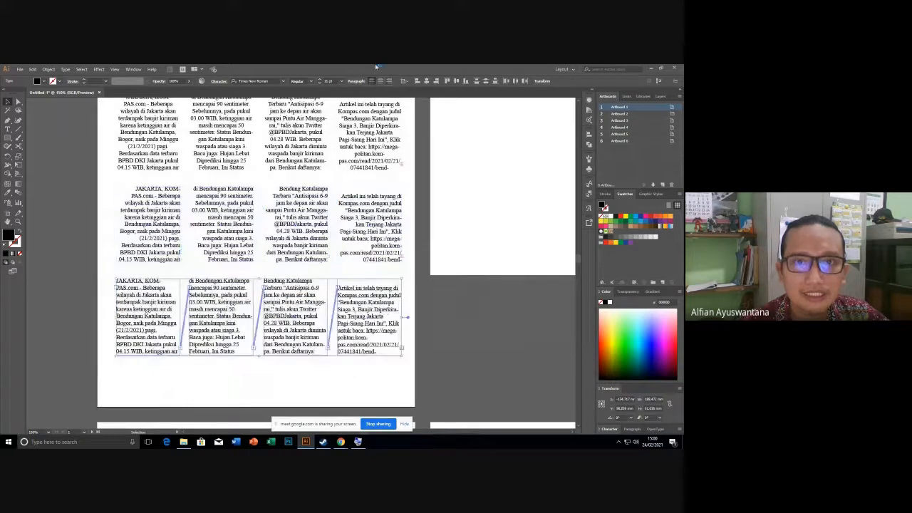
{"action": "left_click", "coordinate": [357, 80]}
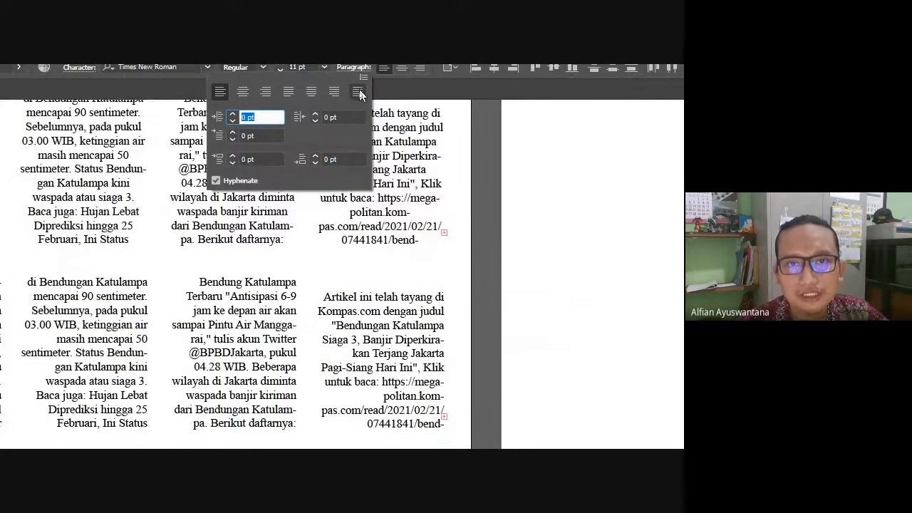
Apply Justify all lines to the bottom row and dismiss the Steam login popup.
{"action": "left_click", "coordinate": [360, 91]}
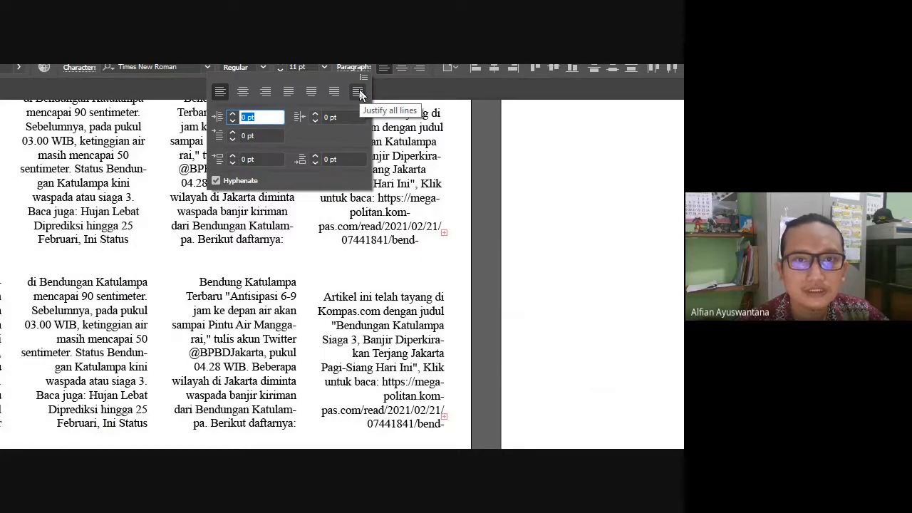
{"action": "left_click", "coordinate": [360, 92]}
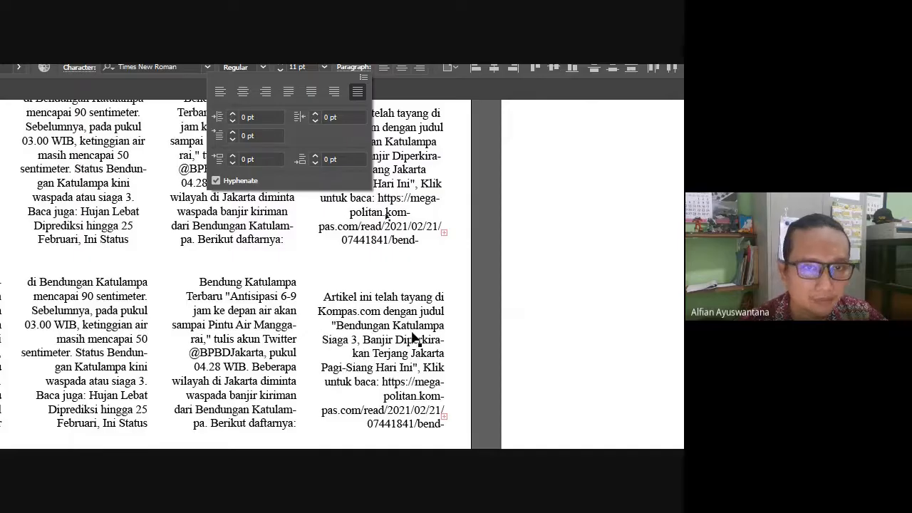
{"action": "left_click", "coordinate": [244, 116]}
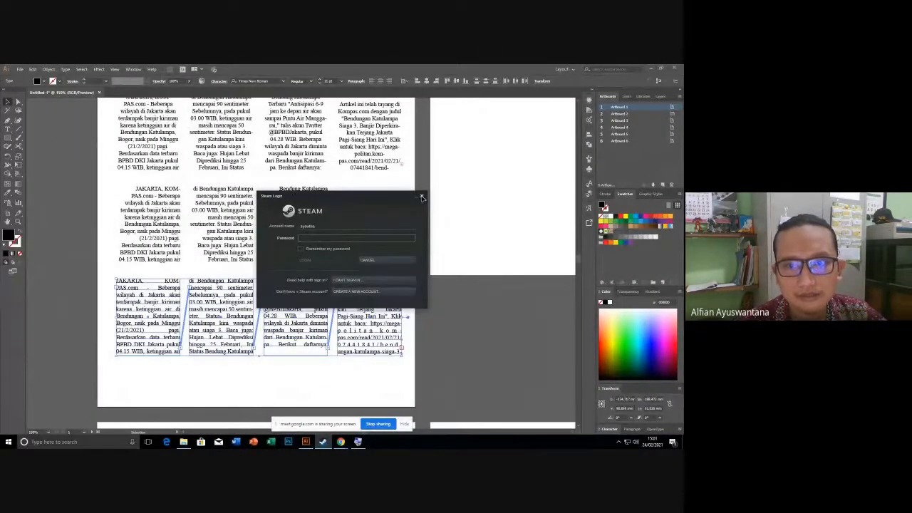
{"action": "left_click", "coordinate": [422, 197]}
{"action": "scroll", "coordinate": [305, 238], "scroll_direction": "up", "scroll_amount": 3}
{"action": "scroll", "coordinate": [305, 237], "scroll_direction": "up", "scroll_amount": 3}
{"action": "scroll", "coordinate": [305, 241], "scroll_direction": "down", "scroll_amount": 5}
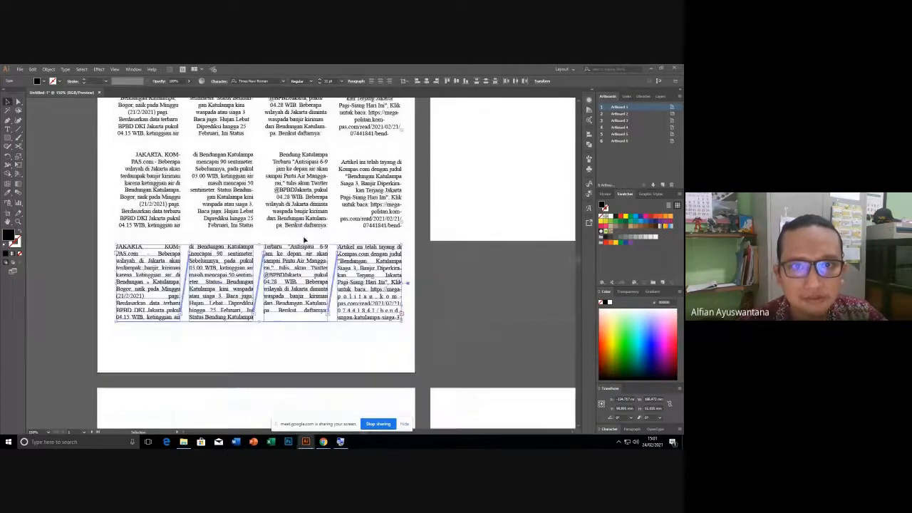
{"action": "scroll", "coordinate": [305, 240], "scroll_direction": "down", "scroll_amount": 4}
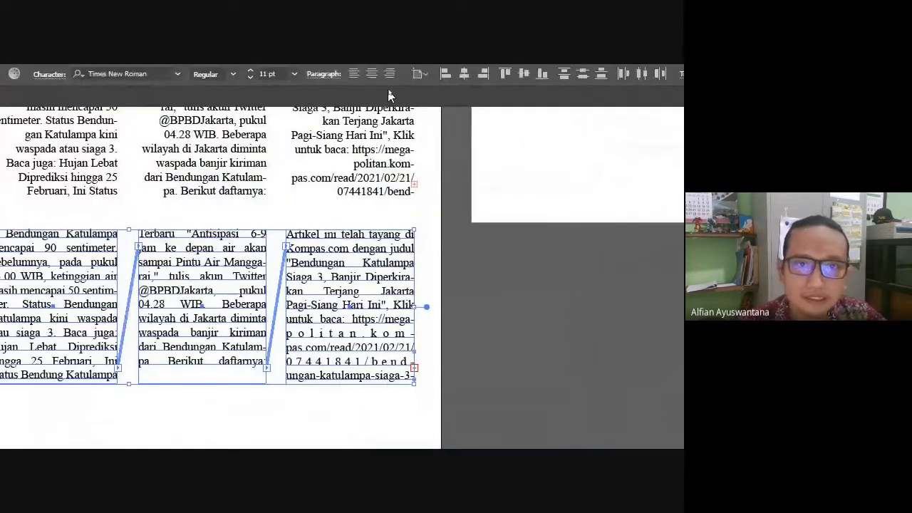
{"action": "left_click", "coordinate": [317, 75]}
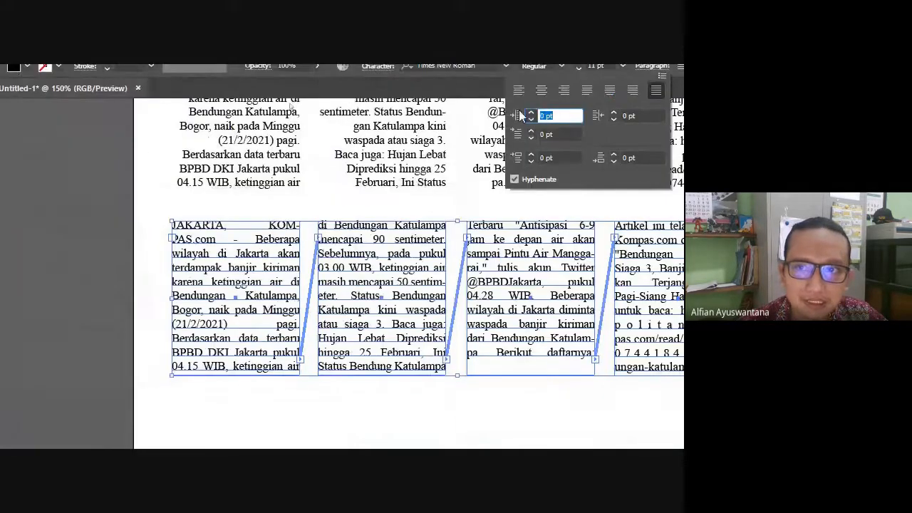
Try several left-indent values, then set the left indent to 0 pt.
{"action": "key", "text": "Down"}
{"action": "key", "text": "Down"}
{"action": "key", "text": "Down"}
{"action": "key", "text": "Down"}
{"action": "key", "text": "Down"}
{"action": "key", "text": "Down"}
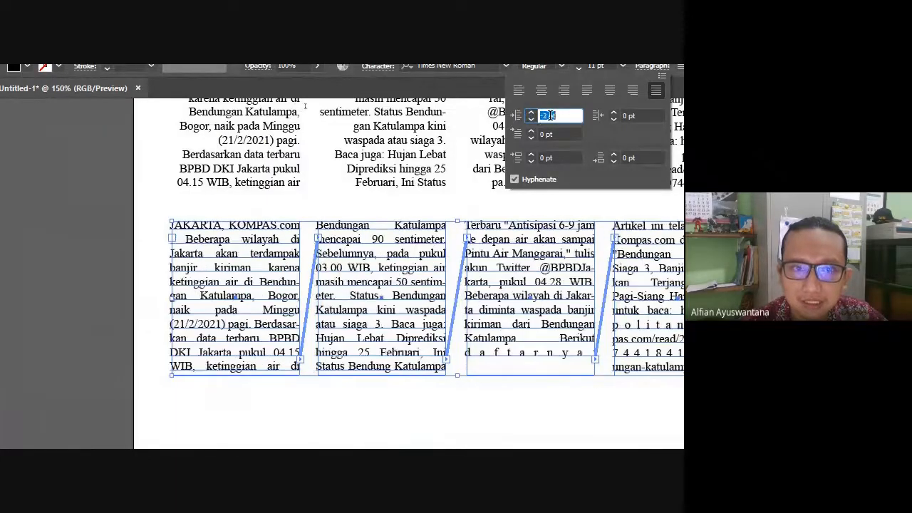
{"action": "key", "text": "Down"}
{"action": "key", "text": "Down"}
{"action": "key", "text": "Down"}
{"action": "key", "text": "Down"}
{"action": "key", "text": "Down"}
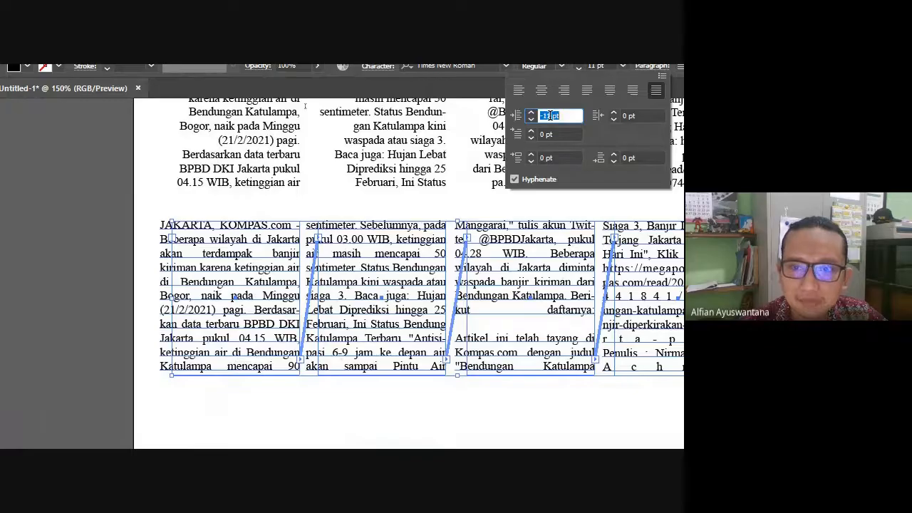
{"action": "key", "text": "Up"}
{"action": "key", "text": "Up"}
{"action": "key", "text": "Up"}
{"action": "key", "text": "Up"}
{"action": "key", "text": "Up"}
{"action": "key", "text": "Up"}
{"action": "key", "text": "Up"}
{"action": "key", "text": "Up"}
{"action": "key", "text": "Up"}
{"action": "key", "text": "Up"}
{"action": "key", "text": "Up"}
{"action": "key", "text": "Up"}
{"action": "key", "text": "Up"}
{"action": "key", "text": "Up"}
{"action": "key", "text": "Up"}
{"action": "key", "text": "Up"}
{"action": "key", "text": "Up"}
{"action": "key", "text": "Up"}
{"action": "key", "text": "Up"}
{"action": "key", "text": "Up"}
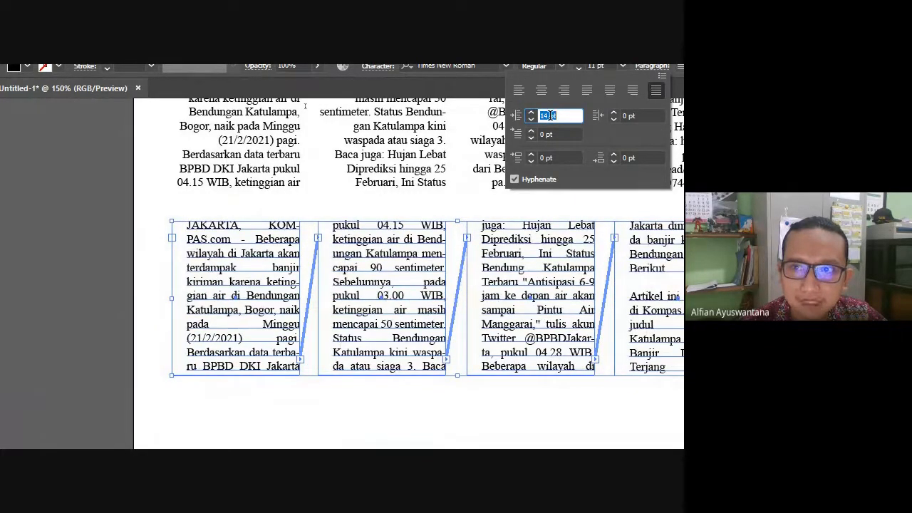
{"action": "key", "text": "Down"}
{"action": "key", "text": "Down"}
{"action": "key", "text": "Down"}
{"action": "key", "text": "Down"}
{"action": "key", "text": "Down"}
{"action": "key", "text": "Down"}
{"action": "key", "text": "Down"}
{"action": "key", "text": "Down"}
{"action": "key", "text": "Down"}
{"action": "key", "text": "Down"}
{"action": "key", "text": "Down"}
{"action": "key", "text": "Down"}
{"action": "type", "text": "0"}
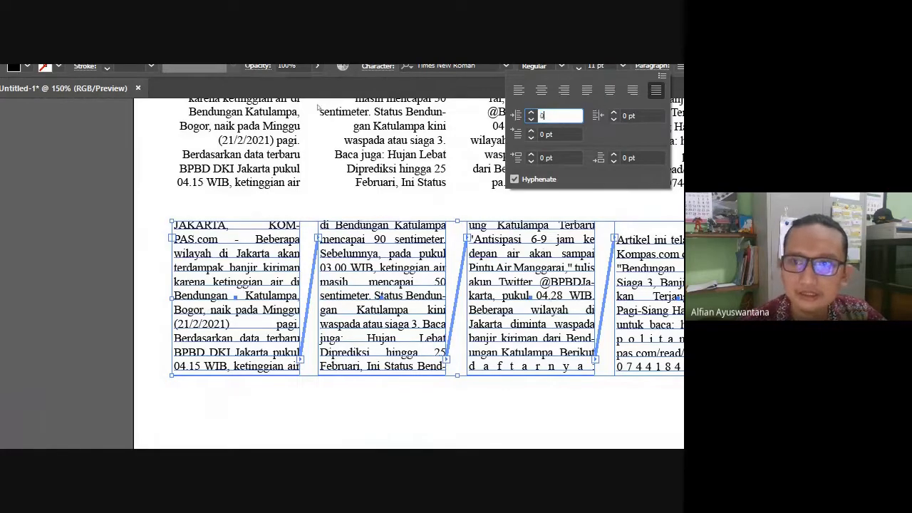
{"action": "left_click", "coordinate": [543, 134]}
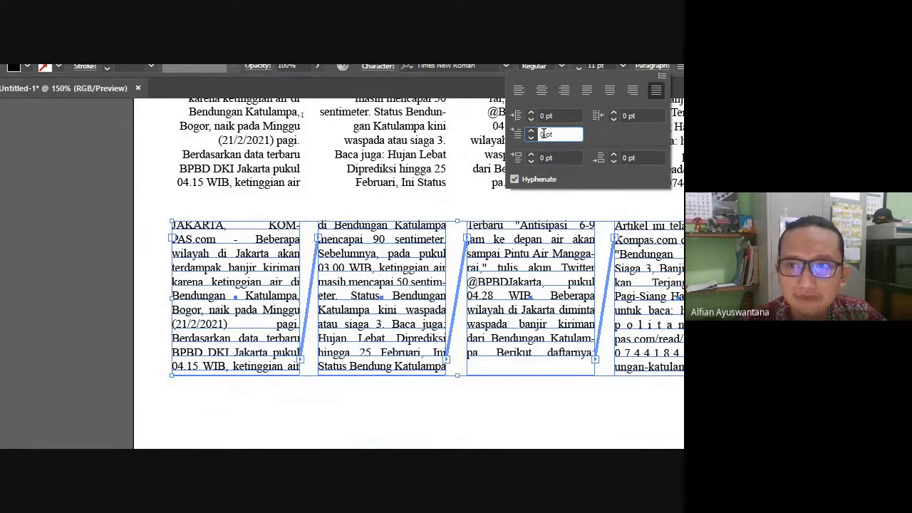
Set the first-line indent to 20 pt.
{"action": "key", "text": "Up"}
{"action": "key", "text": "Up"}
{"action": "key", "text": "Up"}
{"action": "key", "text": "Up"}
{"action": "key", "text": "Up"}
{"action": "key", "text": "Up"}
{"action": "key", "text": "Up"}
{"action": "key", "text": "Up"}
{"action": "key", "text": "Up"}
{"action": "key", "text": "Up"}
{"action": "key", "text": "Up"}
{"action": "key", "text": "Up"}
{"action": "key", "text": "Up"}
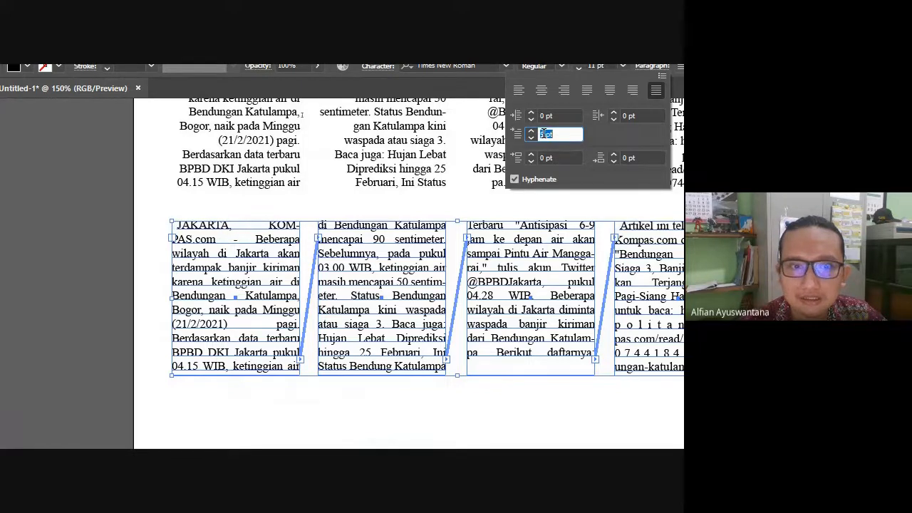
{"action": "key", "text": "Up"}
{"action": "key", "text": "Up"}
{"action": "key", "text": "Up"}
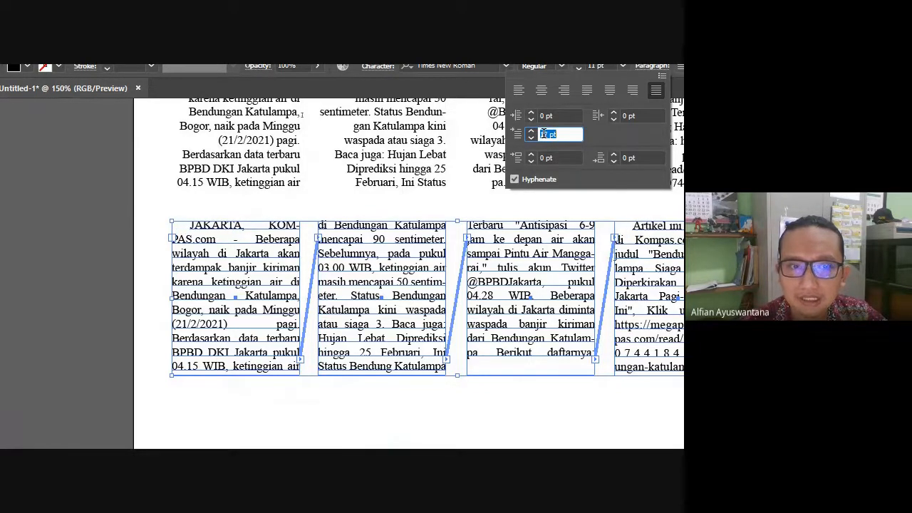
{"action": "key", "text": "Down"}
{"action": "key", "text": "Down"}
{"action": "key", "text": "Down"}
{"action": "key", "text": "Down"}
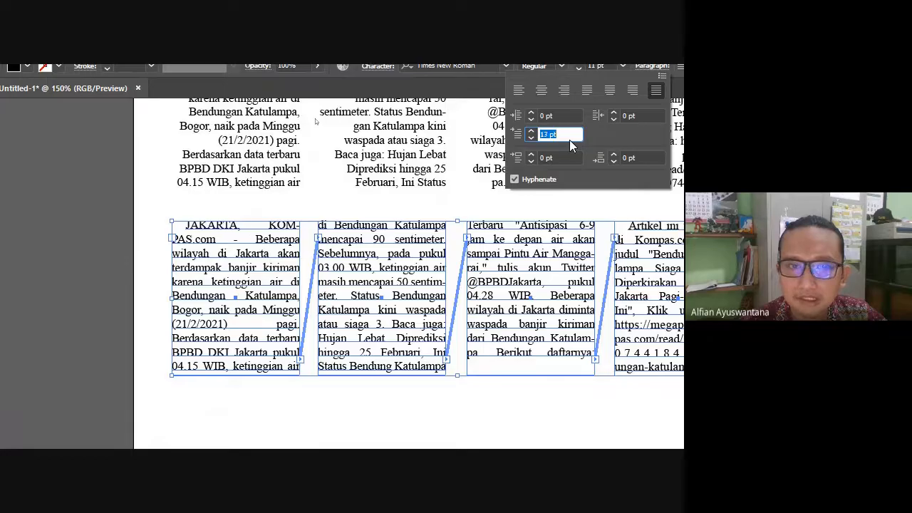
{"action": "key", "text": "Up"}
{"action": "key", "text": "Up"}
{"action": "key", "text": "Up"}
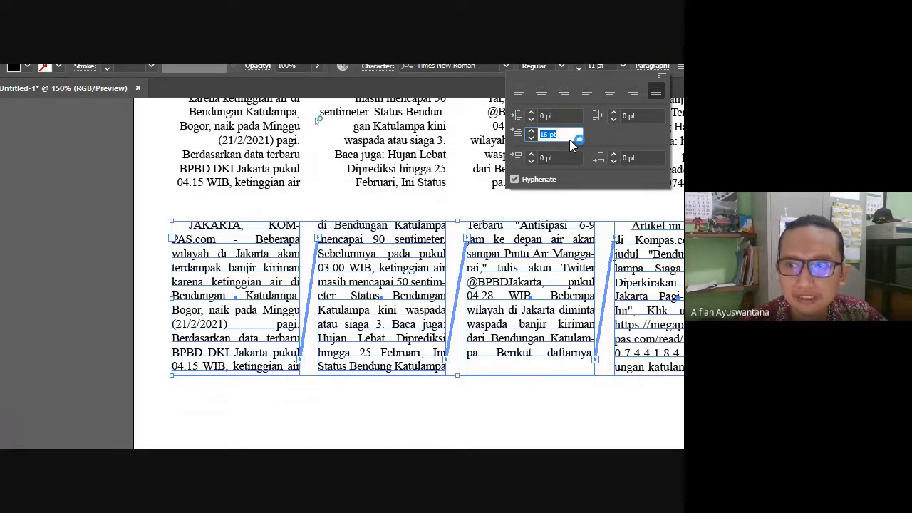
{"action": "key", "text": "Up"}
{"action": "key", "text": "Up"}
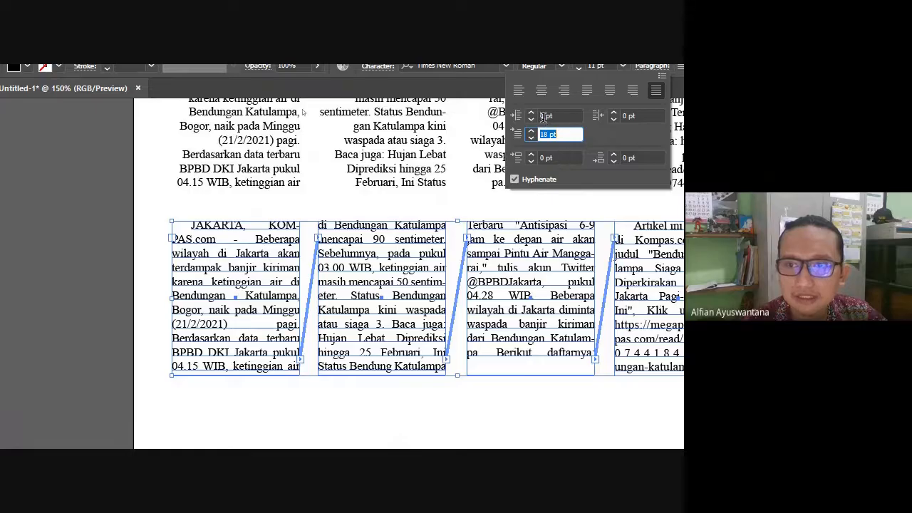
{"action": "left_click", "coordinate": [544, 133]}
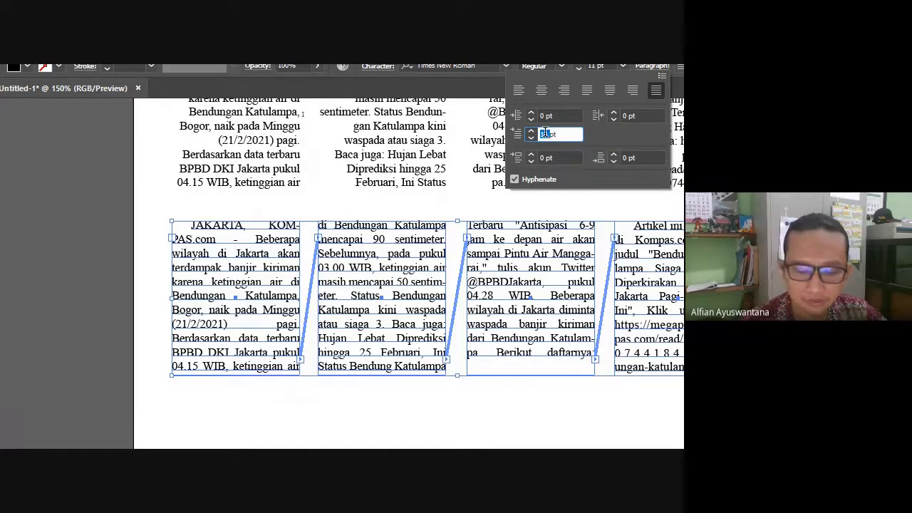
{"action": "type", "text": "20"}
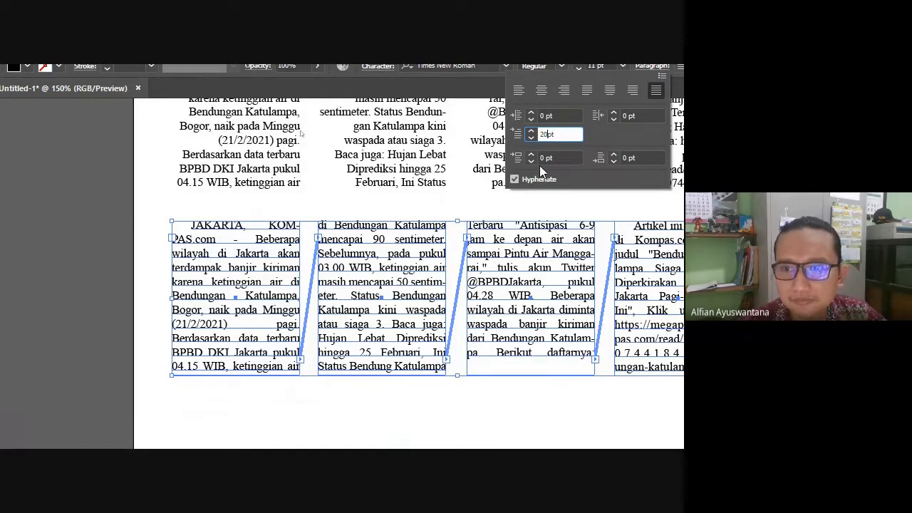
{"action": "left_click", "coordinate": [543, 158]}
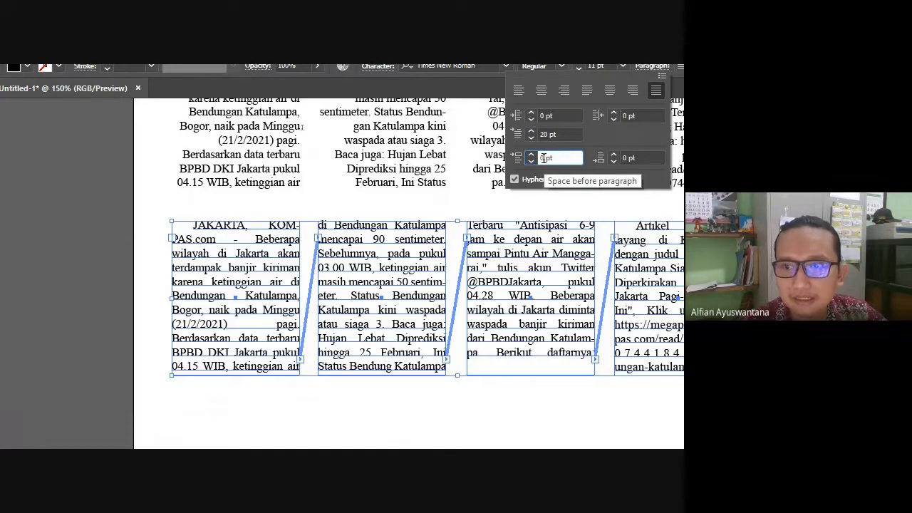
Try -5 pt space before paragraphs, then reset it to 0 pt.
{"action": "double_click", "coordinate": [544, 157]}
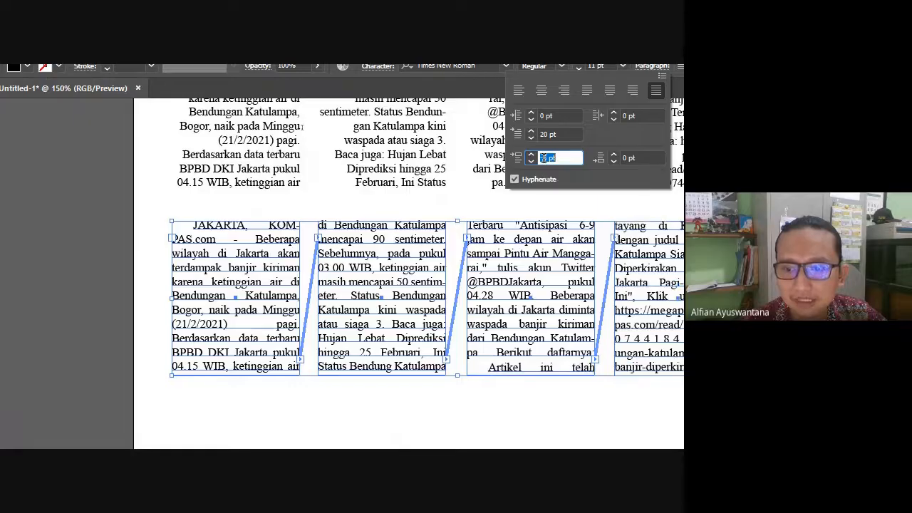
{"action": "type", "text": "-5"}
{"action": "key", "text": "Return"}
{"action": "type", "text": "0"}
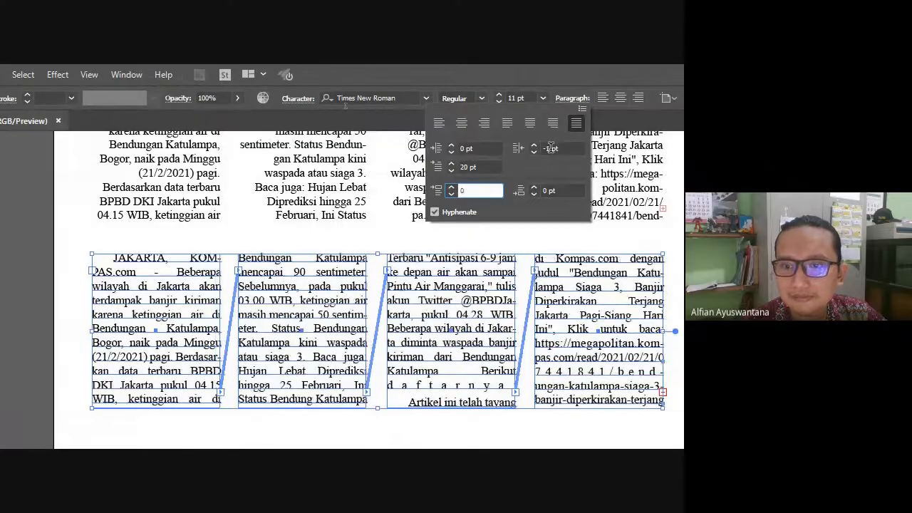
{"action": "scroll", "coordinate": [550, 188], "scroll_direction": "down", "scroll_amount": 8}
{"action": "scroll", "coordinate": [550, 188], "scroll_direction": "up", "scroll_amount": 6}
{"action": "scroll", "coordinate": [550, 188], "scroll_direction": "down", "scroll_amount": 4}
{"action": "scroll", "coordinate": [550, 188], "scroll_direction": "up", "scroll_amount": 4}
Reset space after to 0 pt, close the paragraph settings and deselect.
{"action": "double_click", "coordinate": [550, 189]}
{"action": "type", "text": "0"}
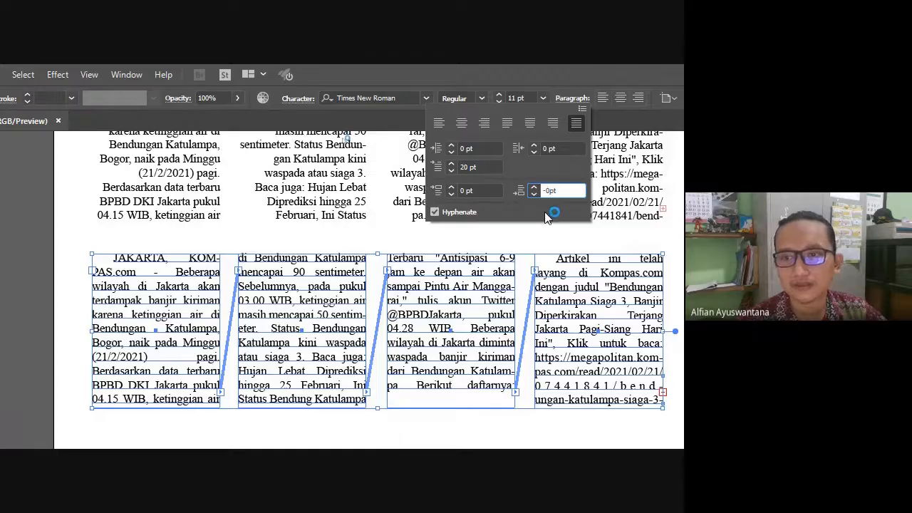
{"action": "left_click", "coordinate": [510, 289]}
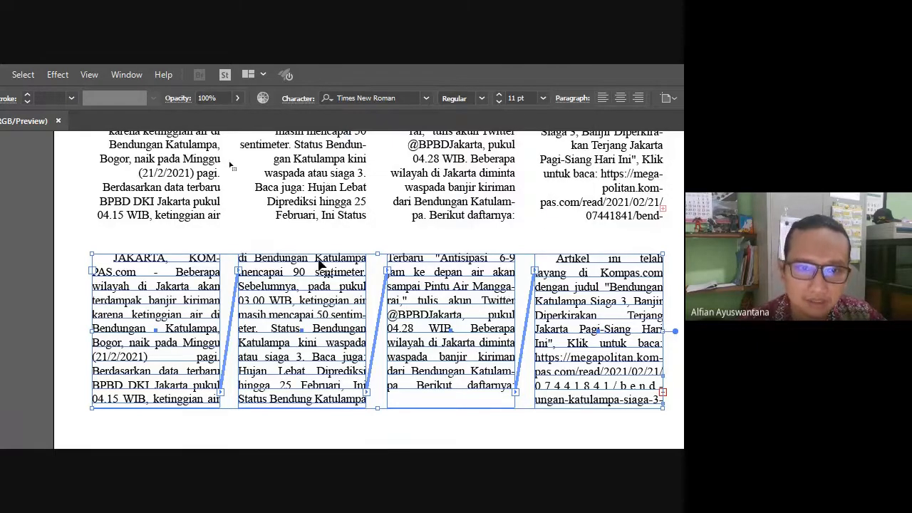
{"action": "scroll", "coordinate": [318, 259], "scroll_direction": "down", "scroll_amount": 2}
{"action": "left_click", "coordinate": [342, 394]}
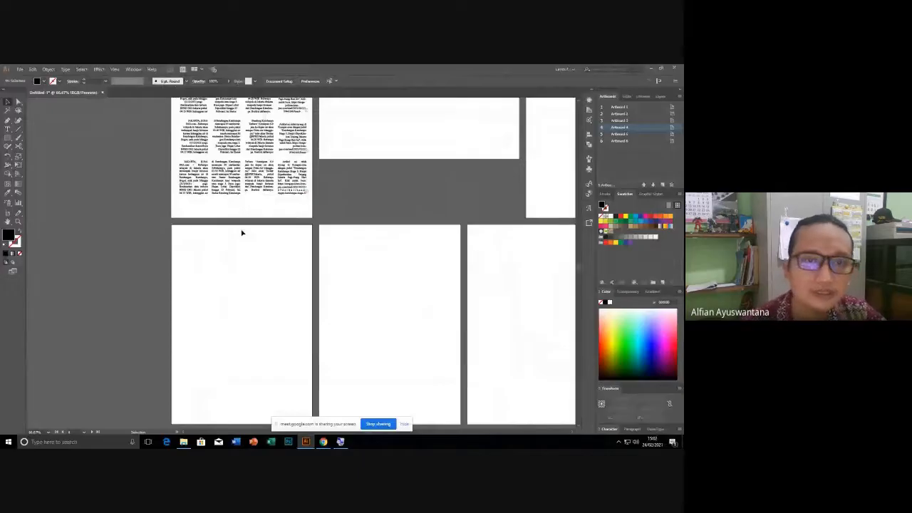
Select the four threaded columns of the second row on Artboard 1.
{"action": "scroll", "coordinate": [241, 233], "scroll_direction": "up", "scroll_amount": 4}
{"action": "scroll", "coordinate": [230, 217], "scroll_direction": "up", "scroll_amount": 3}
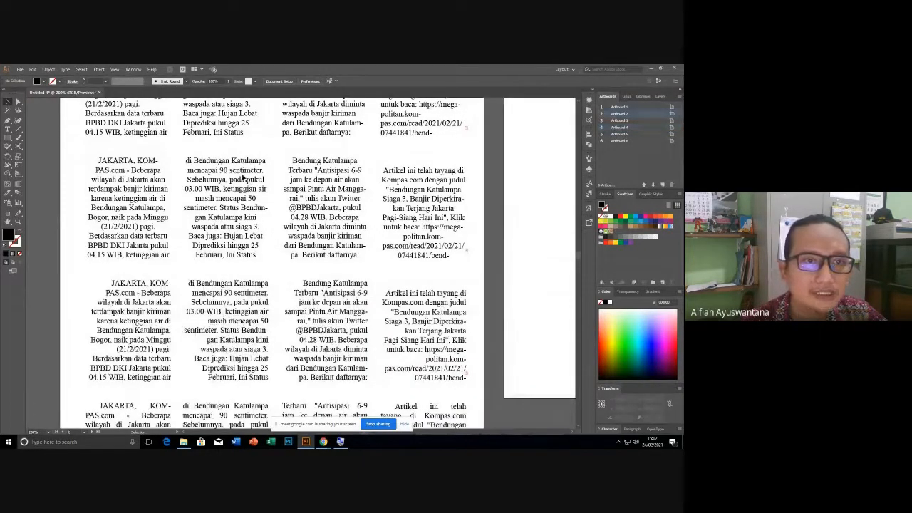
{"action": "left_click", "coordinate": [119, 217]}
{"action": "scroll", "coordinate": [159, 215], "scroll_direction": "up", "scroll_amount": 1}
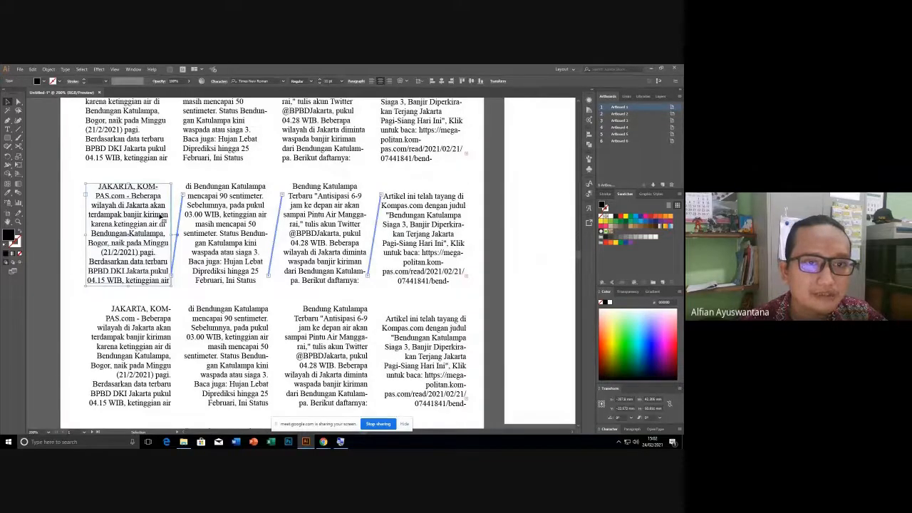
{"action": "left_click", "coordinate": [215, 251]}
{"action": "left_click", "coordinate": [291, 241], "text": "shift"}
{"action": "left_click", "coordinate": [402, 239], "text": "shift"}
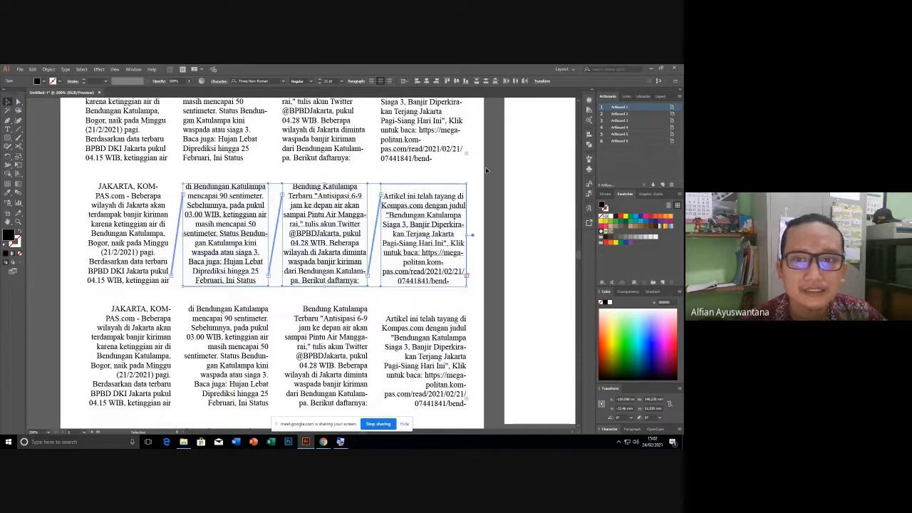
{"action": "left_click", "coordinate": [495, 182]}
Move across to the second artboard and make it the active artboard.
{"action": "scroll", "coordinate": [493, 183], "scroll_direction": "down", "scroll_amount": 3}
{"action": "scroll", "coordinate": [492, 184], "scroll_direction": "down", "scroll_amount": 1}
{"action": "left_click_drag", "start_coordinate": [501, 204], "coordinate": [279, 246]}
{"action": "scroll", "coordinate": [279, 220], "scroll_direction": "up", "scroll_amount": 1}
{"action": "left_click", "coordinate": [327, 249]}
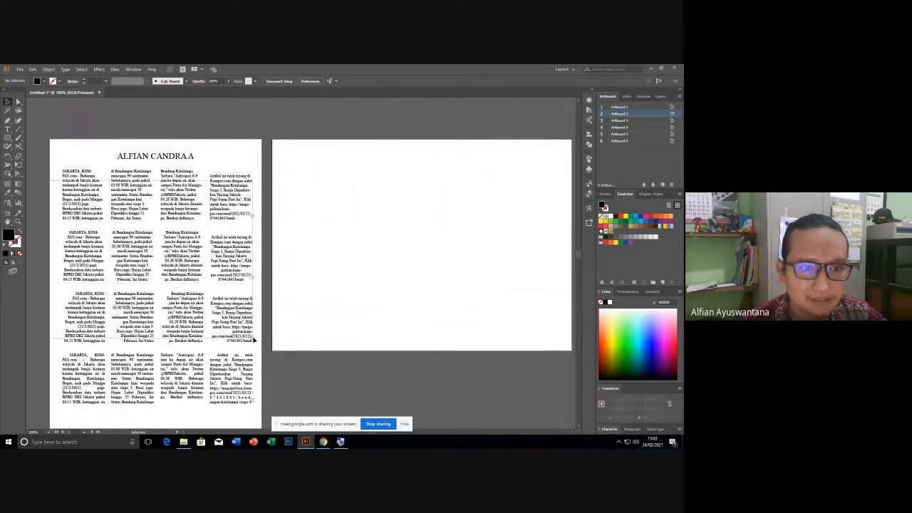
{"action": "left_click", "coordinate": [253, 341]}
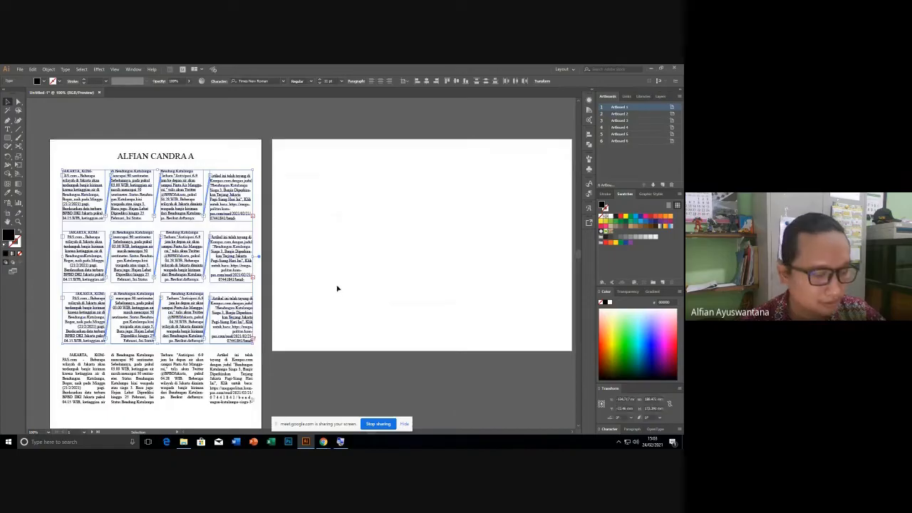
{"action": "left_click", "coordinate": [430, 234]}
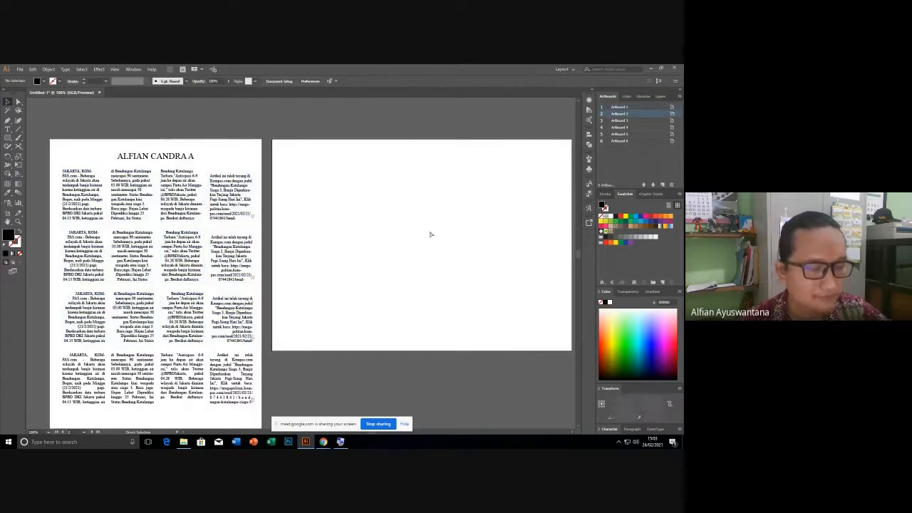
{"action": "key", "text": "ctrl+shift+v"}
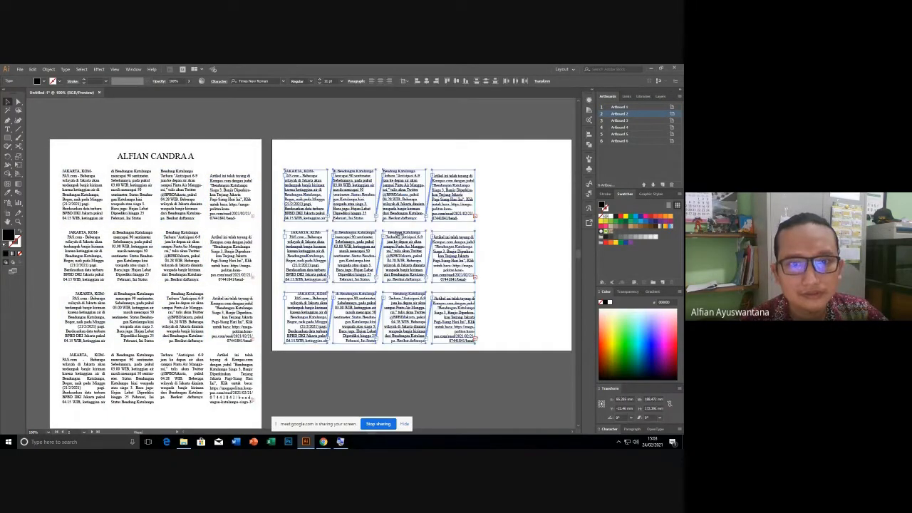
{"action": "scroll", "coordinate": [392, 242], "scroll_direction": "right", "scroll_amount": 3}
{"action": "left_click", "coordinate": [414, 265]}
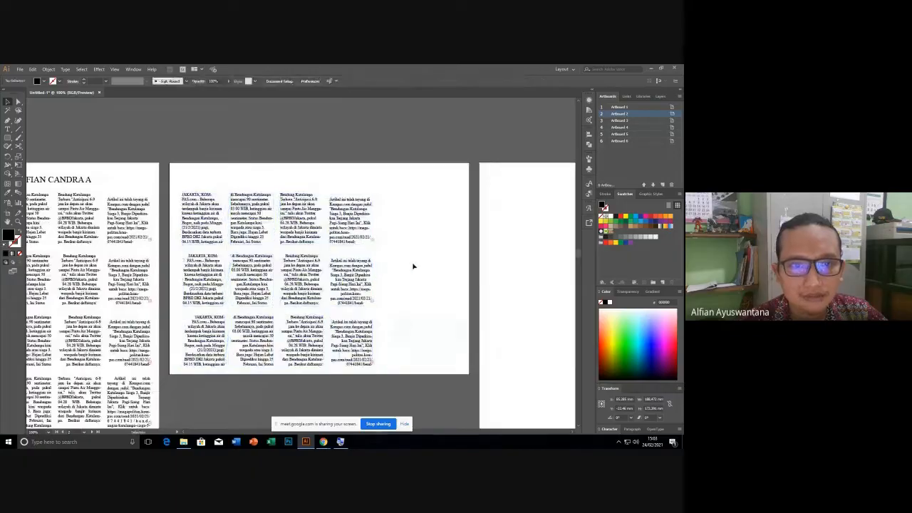
{"action": "scroll", "coordinate": [159, 215], "scroll_direction": "up", "scroll_amount": 1}
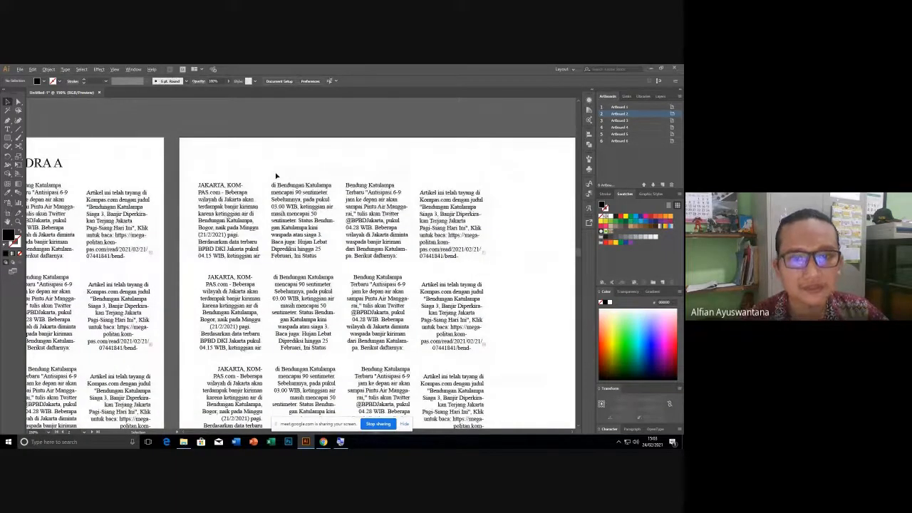
{"action": "scroll", "coordinate": [276, 176], "scroll_direction": "up", "scroll_amount": 1}
{"action": "scroll", "coordinate": [276, 176], "scroll_direction": "up", "scroll_amount": 1}
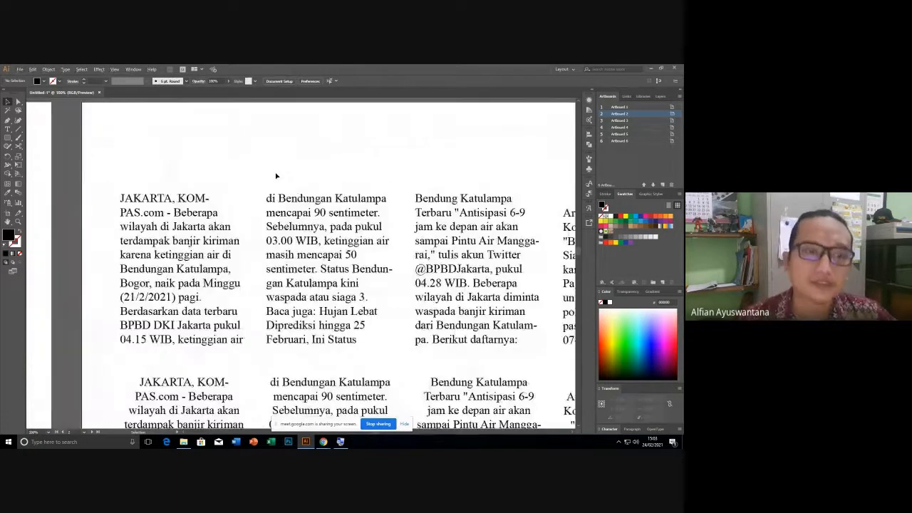
{"action": "scroll", "coordinate": [192, 194], "scroll_direction": "down", "scroll_amount": 1}
{"action": "scroll", "coordinate": [193, 194], "scroll_direction": "down", "scroll_amount": 1}
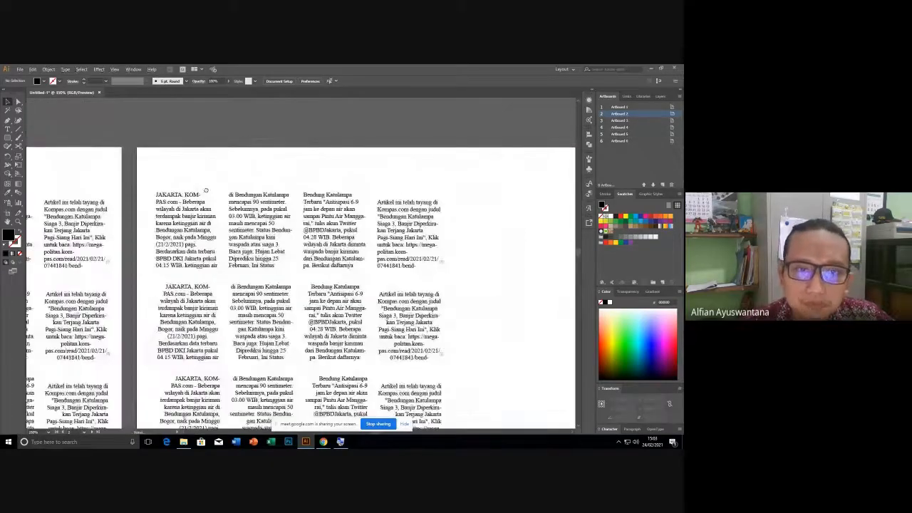
{"action": "left_click_drag", "start_coordinate": [136, 197], "coordinate": [465, 296]}
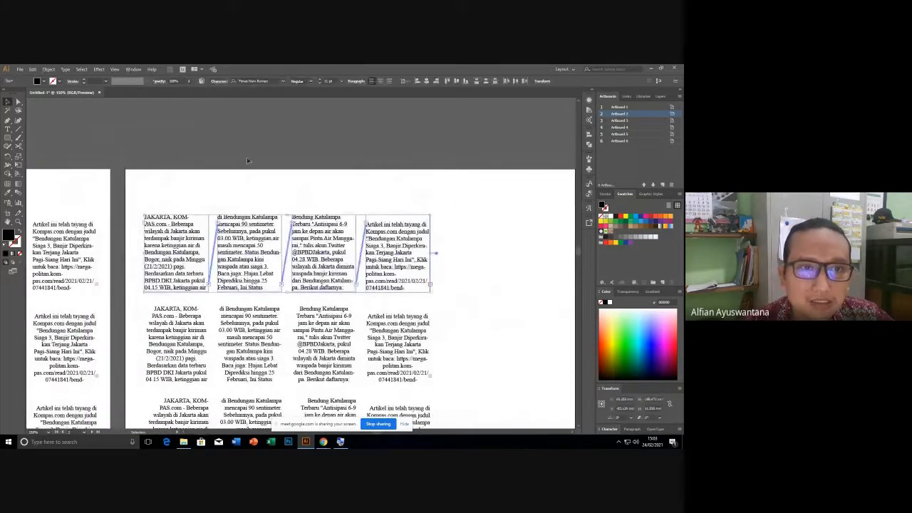
{"action": "scroll", "coordinate": [198, 148], "scroll_direction": "up", "scroll_amount": 2}
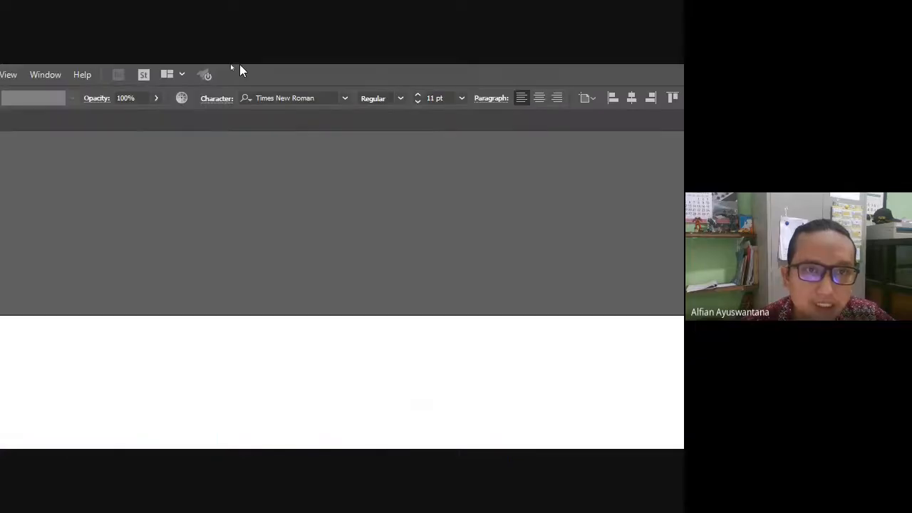
{"action": "left_click", "coordinate": [211, 103]}
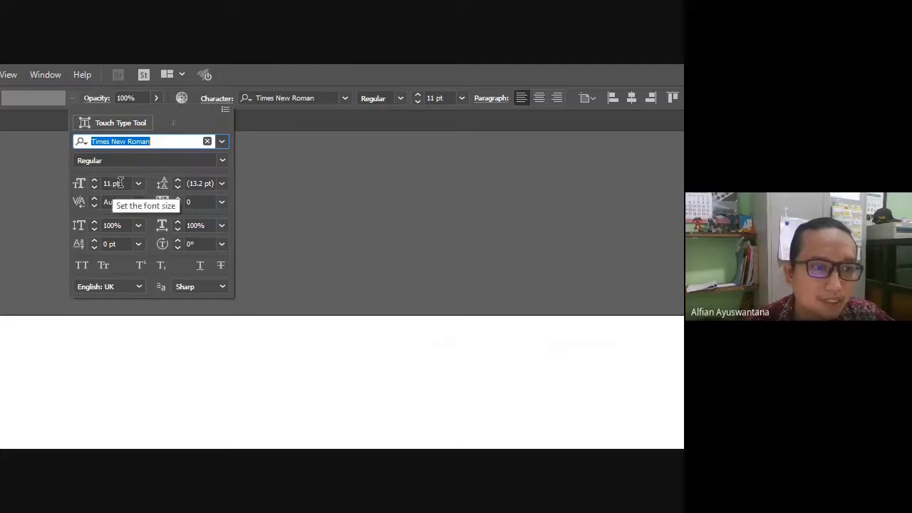
{"action": "left_click", "coordinate": [300, 261]}
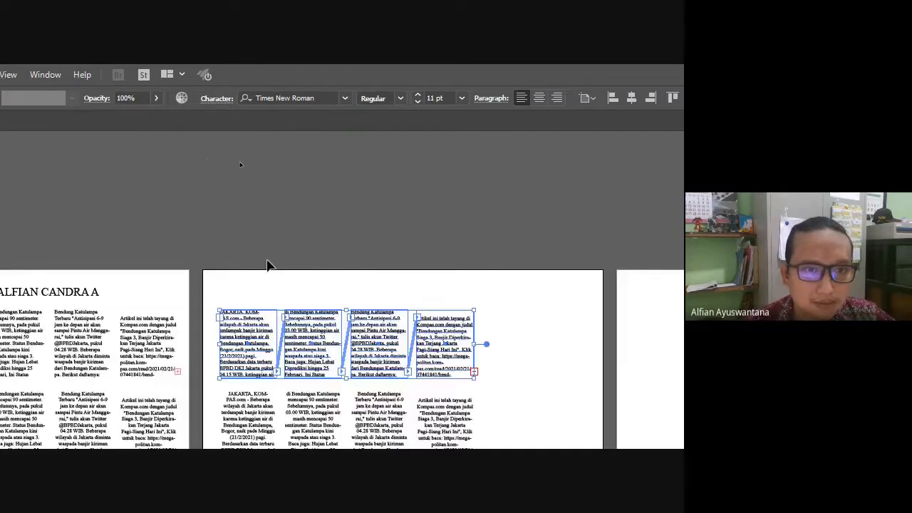
{"action": "scroll", "coordinate": [244, 235], "scroll_direction": "down", "scroll_amount": 2}
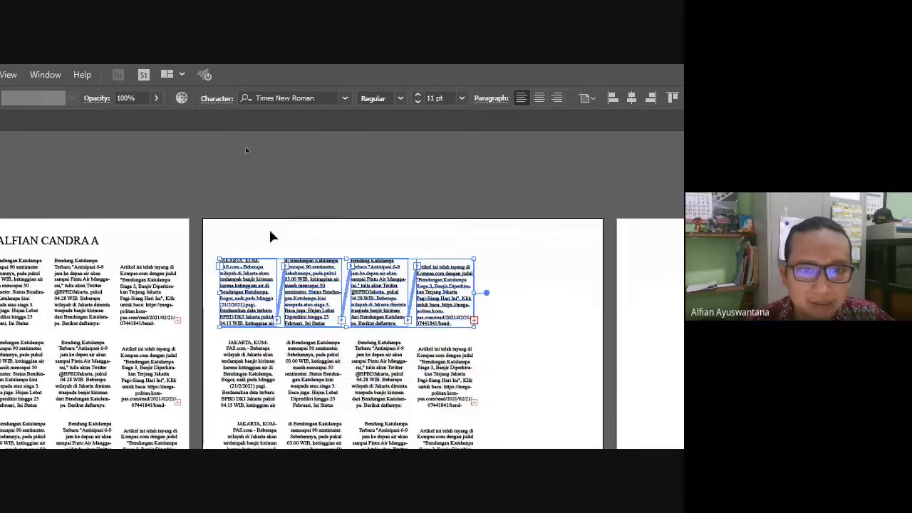
{"action": "scroll", "coordinate": [270, 236], "scroll_direction": "down", "scroll_amount": 3}
{"action": "scroll", "coordinate": [311, 183], "scroll_direction": "down", "scroll_amount": 2}
{"action": "scroll", "coordinate": [311, 184], "scroll_direction": "up", "scroll_amount": 2}
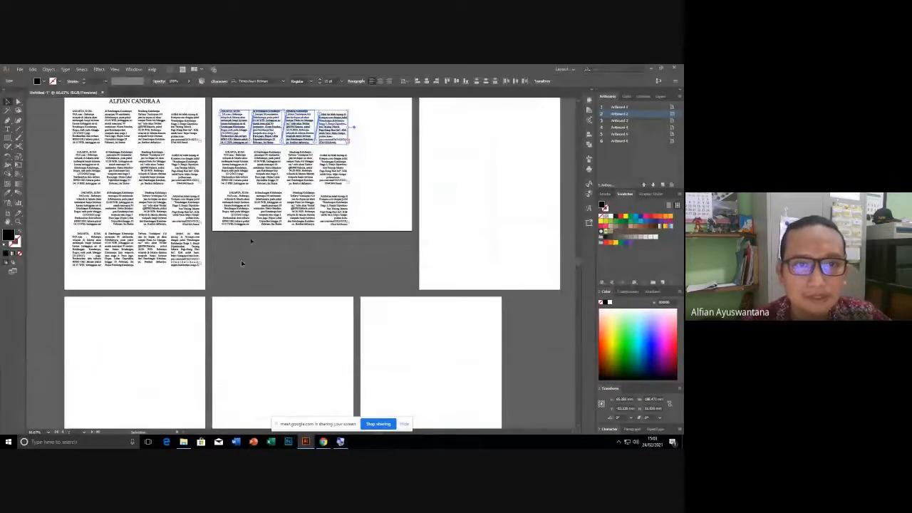
{"action": "left_click", "coordinate": [241, 263]}
{"action": "scroll", "coordinate": [235, 311], "scroll_direction": "up", "scroll_amount": 4}
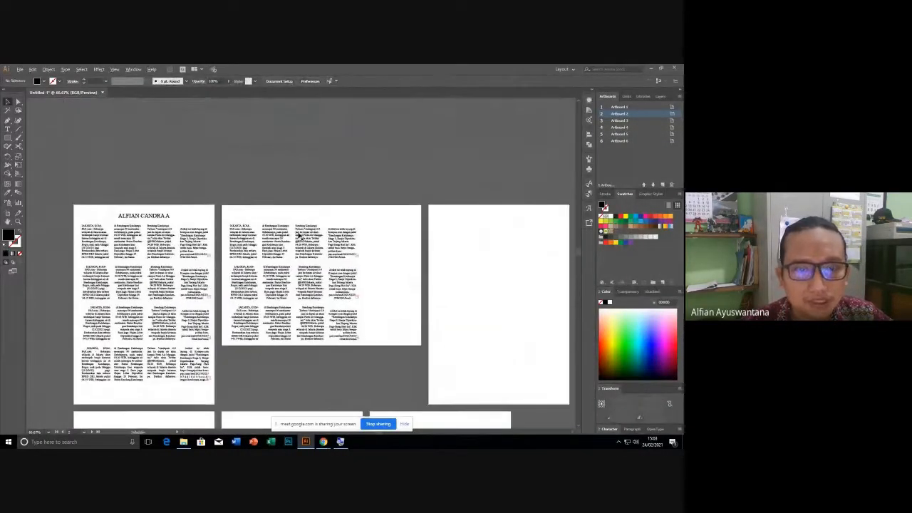
{"action": "scroll", "coordinate": [299, 236], "scroll_direction": "up", "scroll_amount": 4}
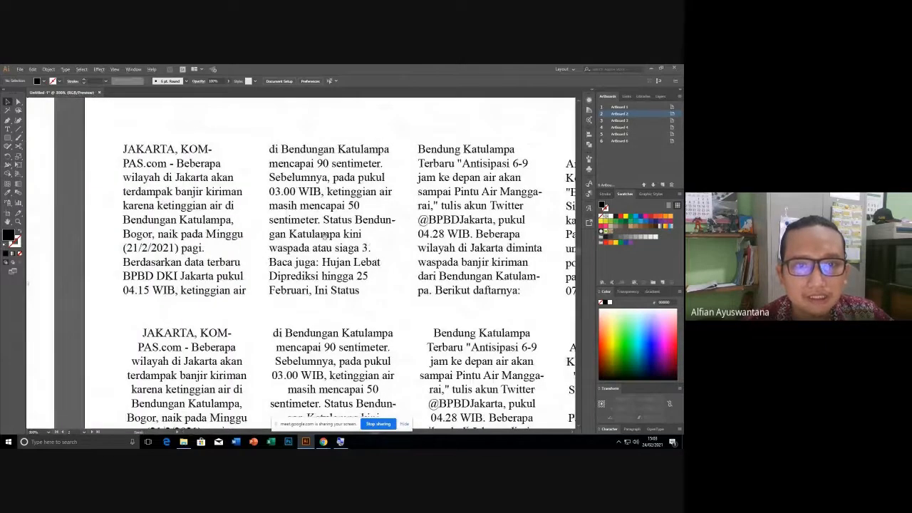
{"action": "scroll", "coordinate": [323, 235], "scroll_direction": "down", "scroll_amount": 2}
{"action": "scroll", "coordinate": [286, 290], "scroll_direction": "up", "scroll_amount": 1}
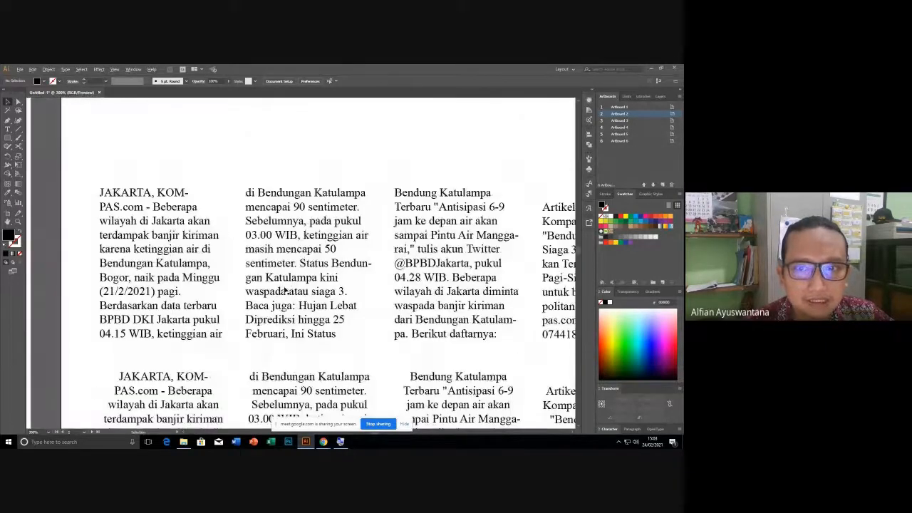
{"action": "left_click_drag", "start_coordinate": [85, 175], "coordinate": [559, 291]}
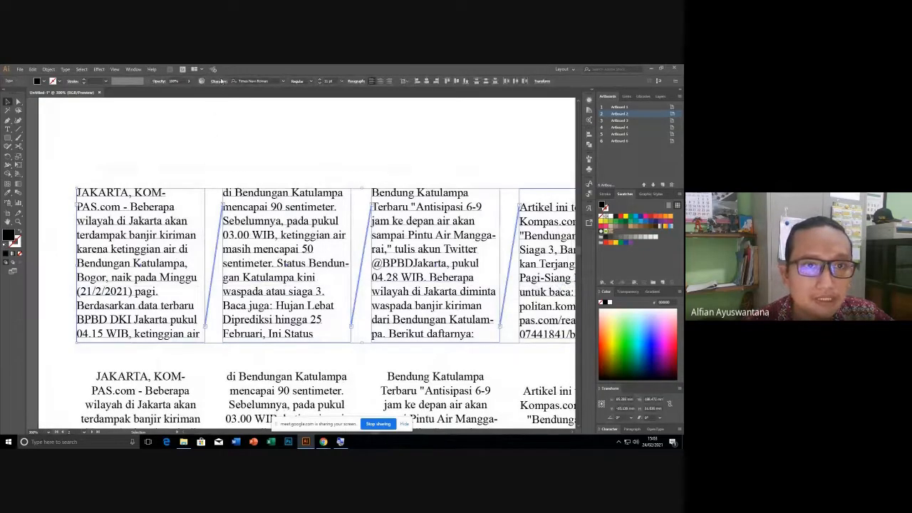
Set the top row's body text to 12 pt in Character settings, leaving kerning at Auto.
{"action": "left_click", "coordinate": [218, 82]}
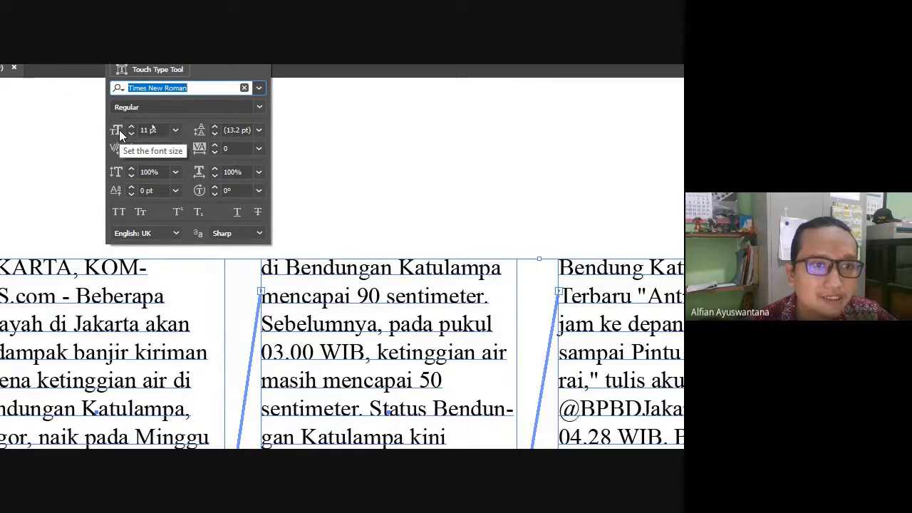
{"action": "left_click", "coordinate": [179, 131]}
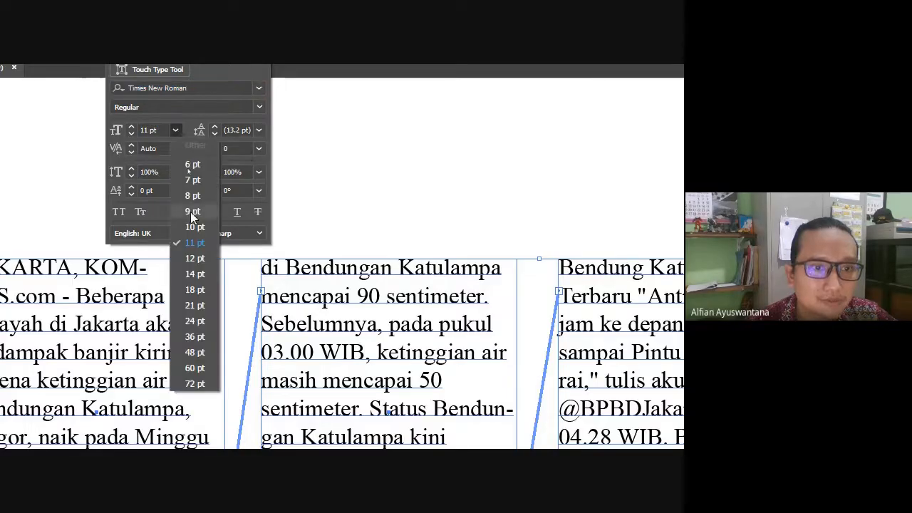
{"action": "left_click", "coordinate": [191, 255]}
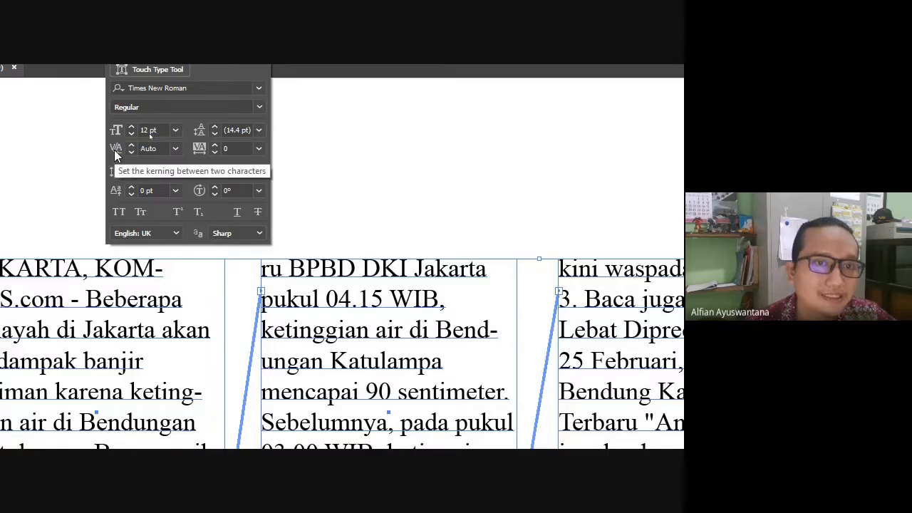
{"action": "left_click", "coordinate": [175, 148]}
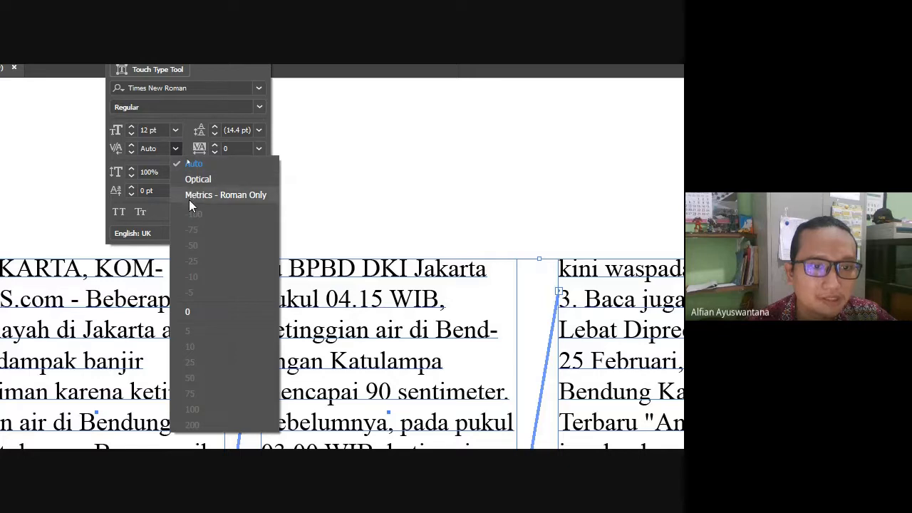
{"action": "left_click", "coordinate": [183, 132]}
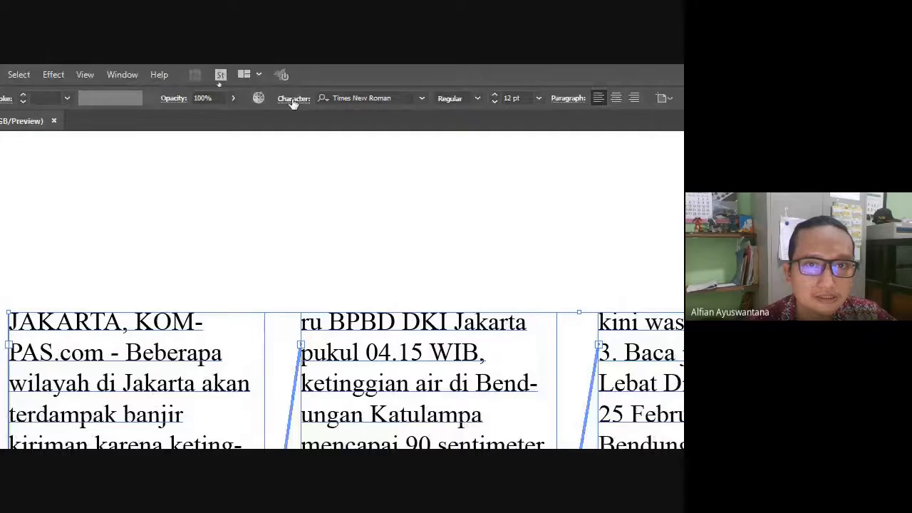
Change the top-row article columns' tracking from -106 to -50 in the Character settings.
{"action": "left_click", "coordinate": [292, 99]}
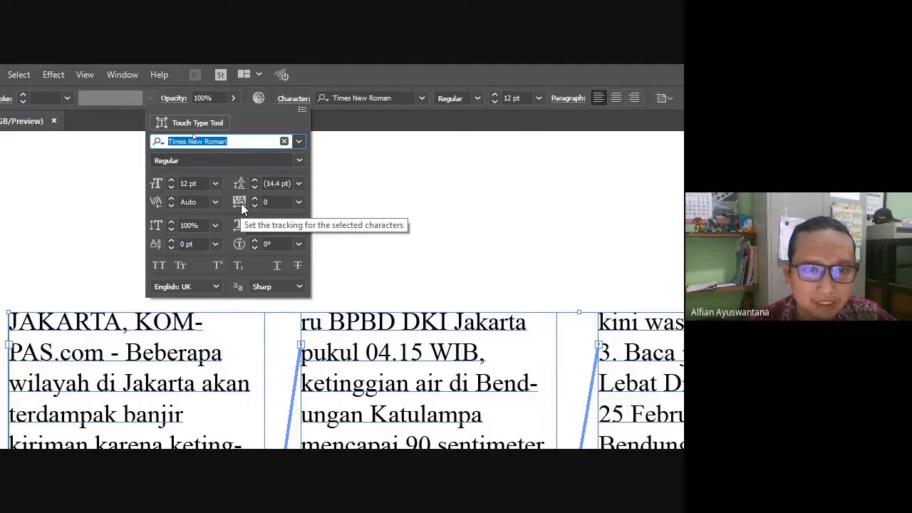
{"action": "left_click", "coordinate": [240, 201]}
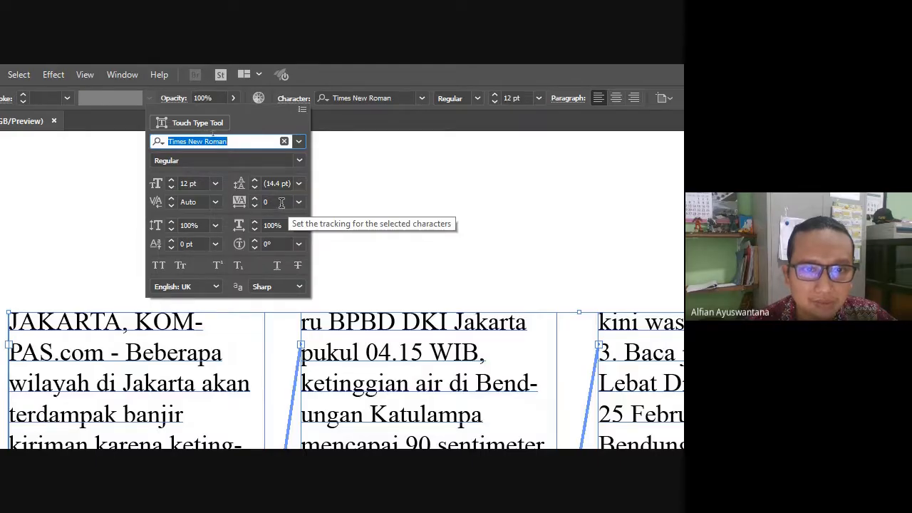
{"action": "scroll", "coordinate": [282, 203], "scroll_direction": "down", "scroll_amount": 6}
{"action": "scroll", "coordinate": [281, 203], "scroll_direction": "down", "scroll_amount": 20}
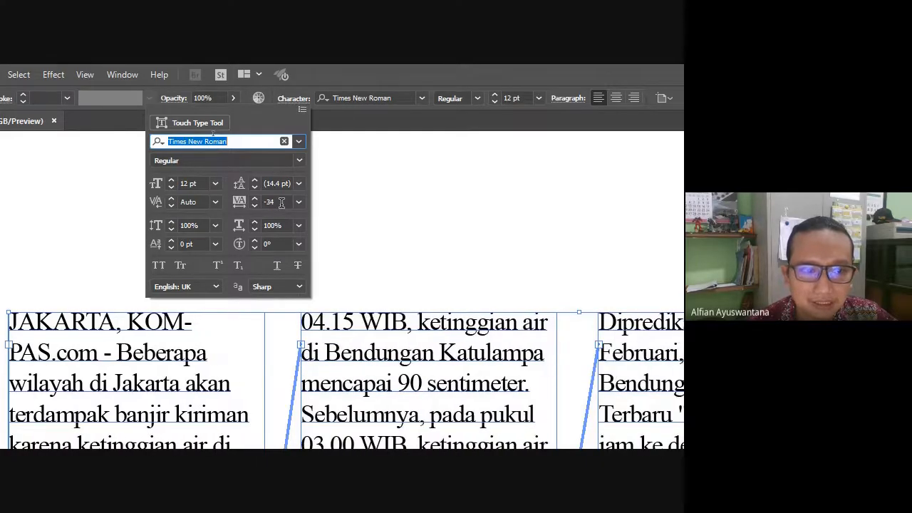
{"action": "scroll", "coordinate": [282, 203], "scroll_direction": "down", "scroll_amount": 20}
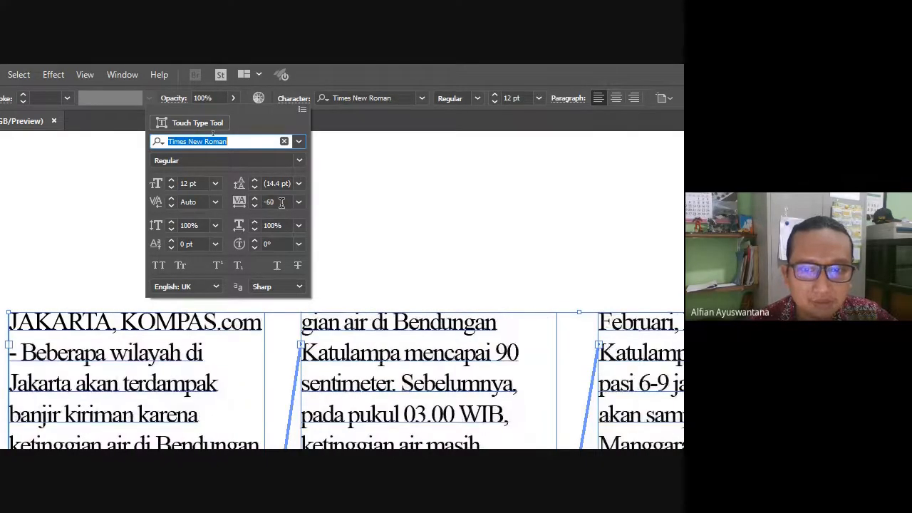
{"action": "scroll", "coordinate": [282, 203], "scroll_direction": "down", "scroll_amount": 7}
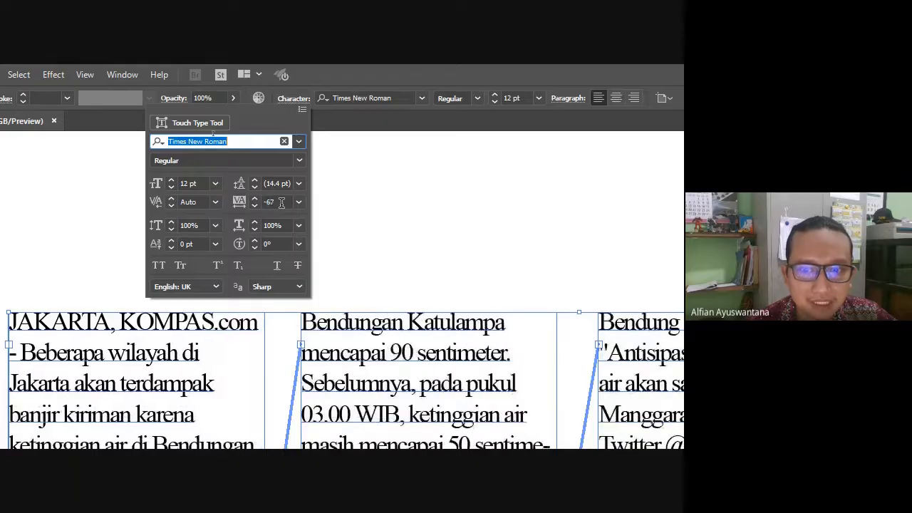
{"action": "scroll", "coordinate": [281, 203], "scroll_direction": "up", "scroll_amount": 20}
{"action": "scroll", "coordinate": [282, 202], "scroll_direction": "down", "scroll_amount": 10}
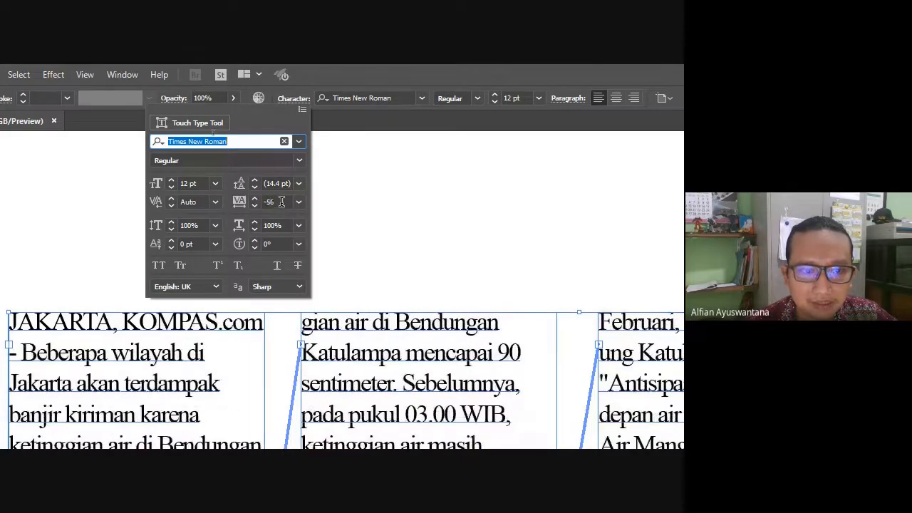
{"action": "scroll", "coordinate": [281, 202], "scroll_direction": "down", "scroll_amount": 20}
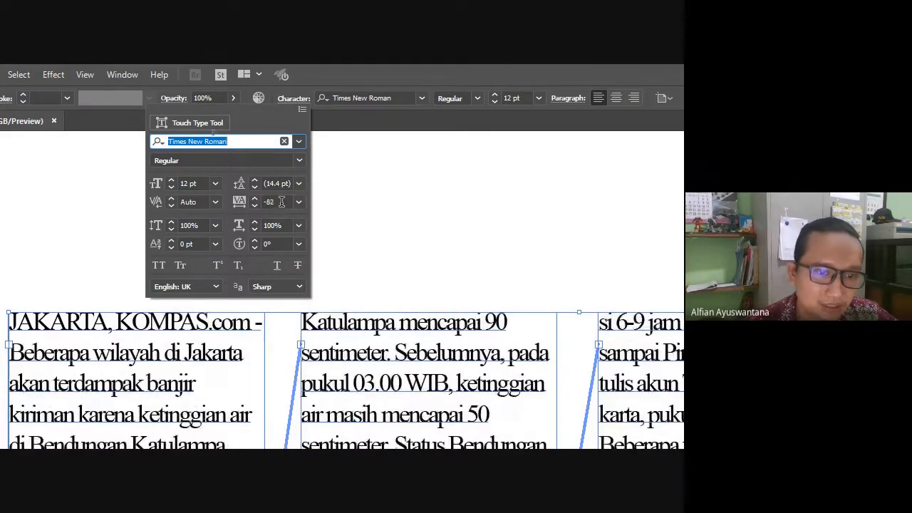
{"action": "scroll", "coordinate": [282, 201], "scroll_direction": "down", "scroll_amount": 20}
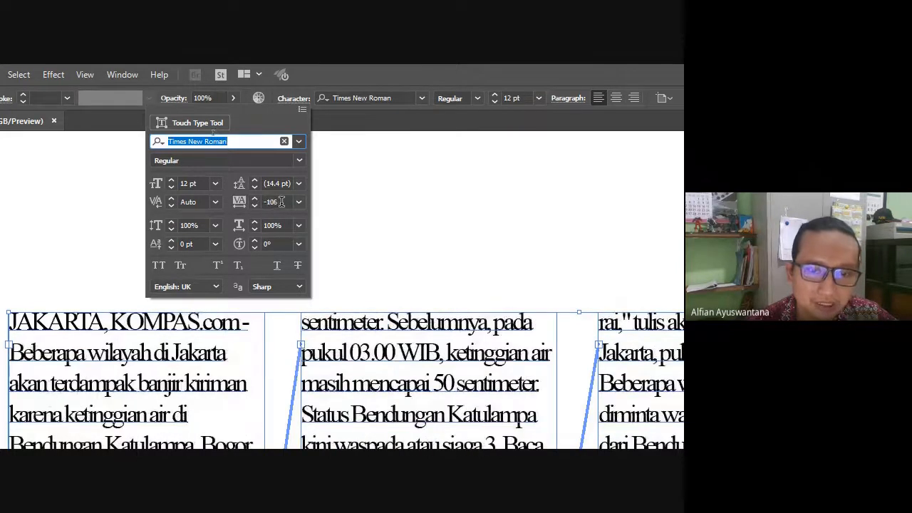
{"action": "left_click", "coordinate": [275, 202]}
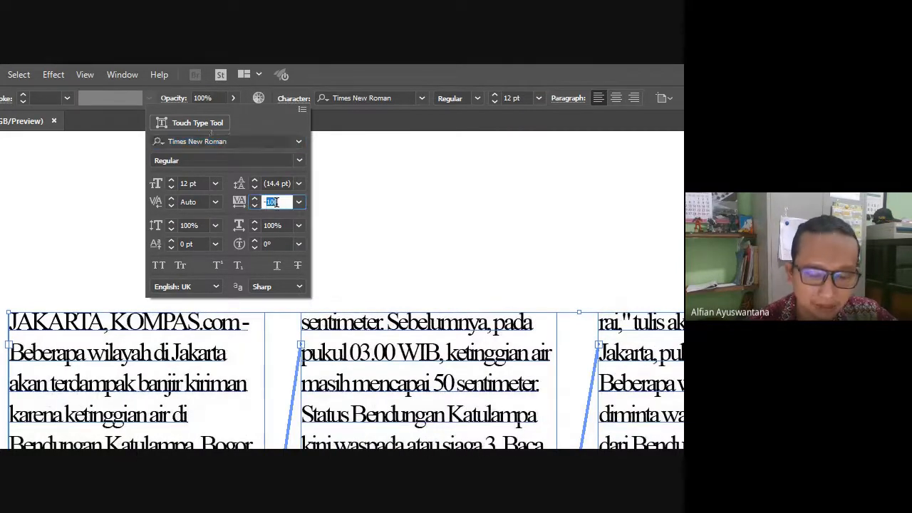
{"action": "type", "text": "-5"}
{"action": "key", "text": "Return"}
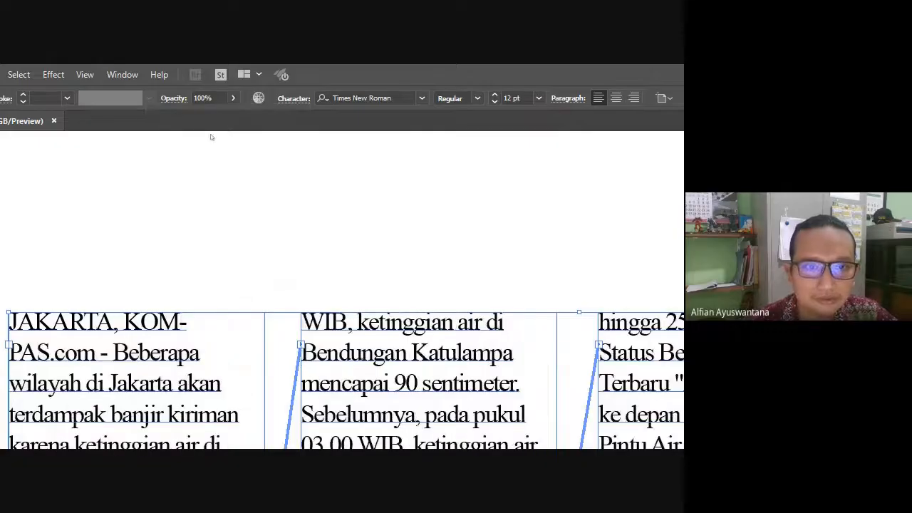
Check the first row's character settings, then deselect the top-row text frames.
{"action": "scroll", "coordinate": [270, 217], "scroll_direction": "down", "scroll_amount": 3}
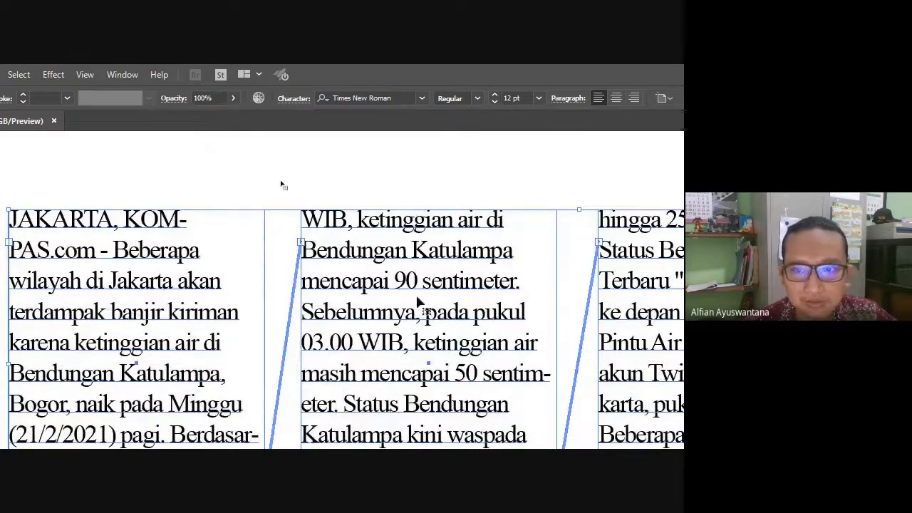
{"action": "scroll", "coordinate": [278, 186], "scroll_direction": "up", "scroll_amount": 5}
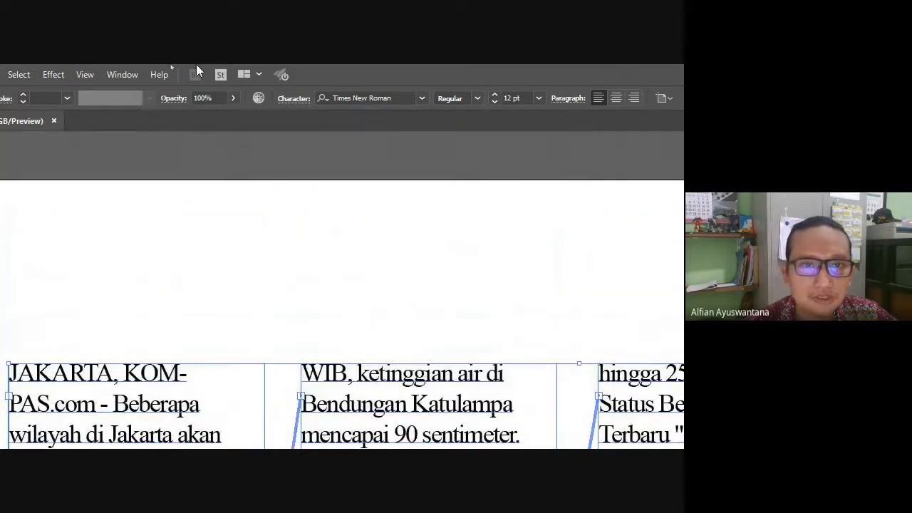
{"action": "left_click", "coordinate": [292, 98]}
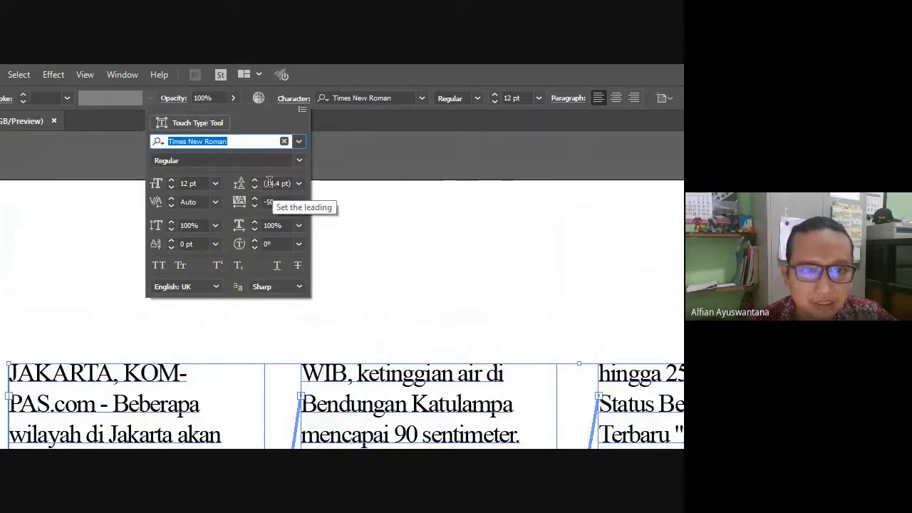
{"action": "left_click", "coordinate": [396, 288]}
{"action": "scroll", "coordinate": [386, 332], "scroll_direction": "down", "scroll_amount": 3}
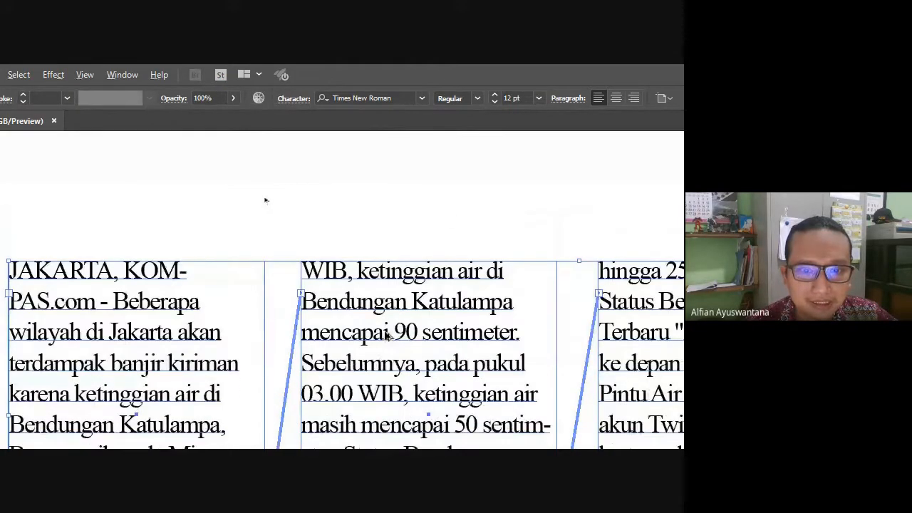
{"action": "scroll", "coordinate": [386, 332], "scroll_direction": "down", "scroll_amount": 3}
{"action": "scroll", "coordinate": [385, 331], "scroll_direction": "down", "scroll_amount": 2}
{"action": "scroll", "coordinate": [385, 332], "scroll_direction": "down", "scroll_amount": 1}
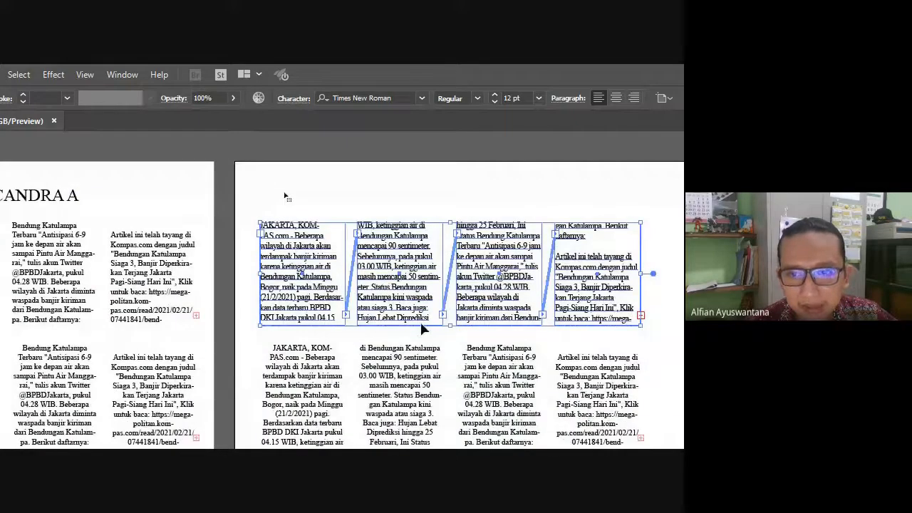
{"action": "left_click", "coordinate": [444, 277]}
Marquee-select the four threaded 11 pt text frames of the second row.
{"action": "scroll", "coordinate": [440, 282], "scroll_direction": "up", "scroll_amount": 2}
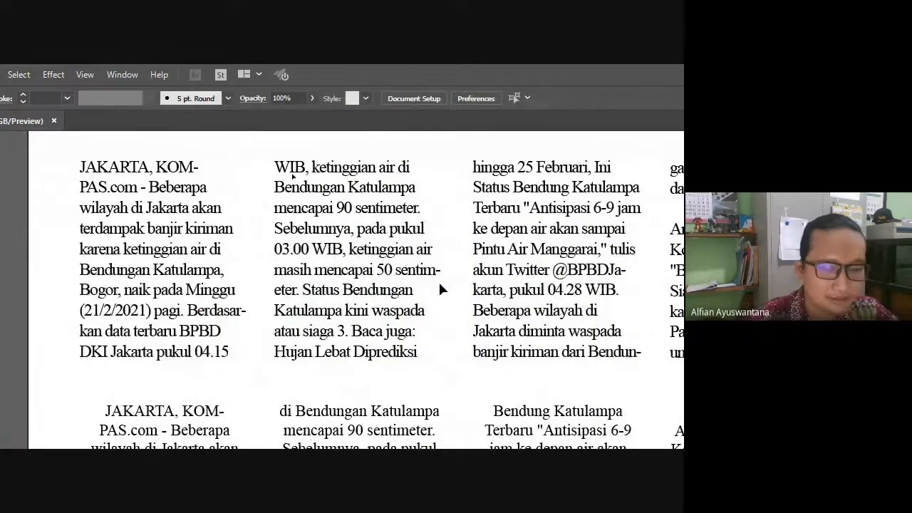
{"action": "scroll", "coordinate": [250, 181], "scroll_direction": "up", "scroll_amount": 2}
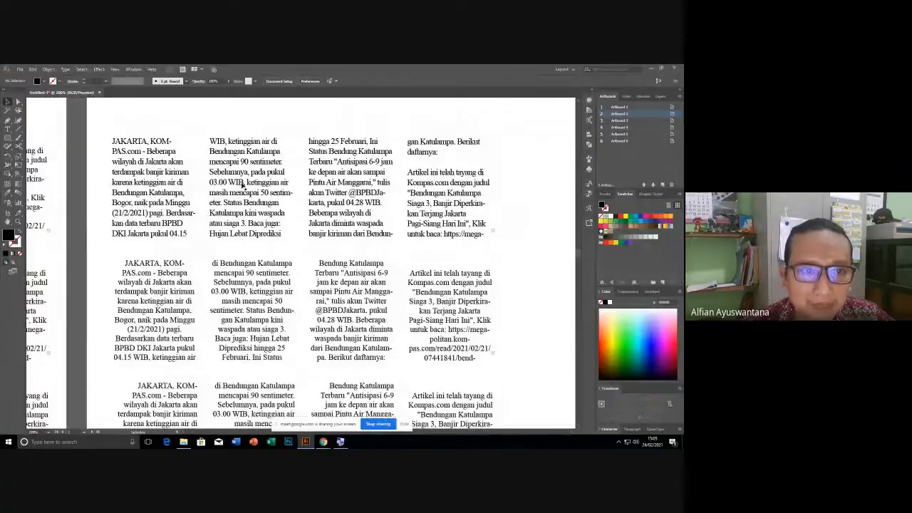
{"action": "scroll", "coordinate": [185, 265], "scroll_direction": "down", "scroll_amount": 1}
{"action": "left_click", "coordinate": [136, 265]}
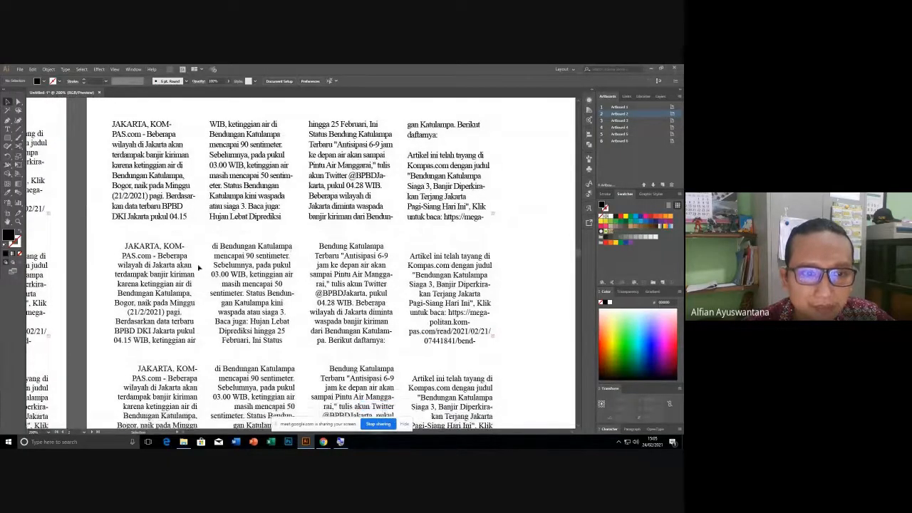
{"action": "left_click_drag", "start_coordinate": [91, 249], "coordinate": [520, 322]}
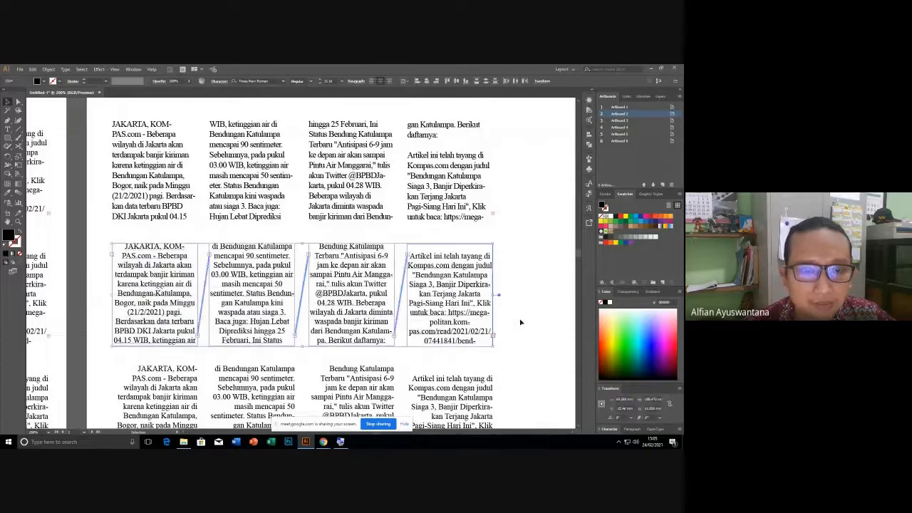
{"action": "left_click", "coordinate": [219, 81]}
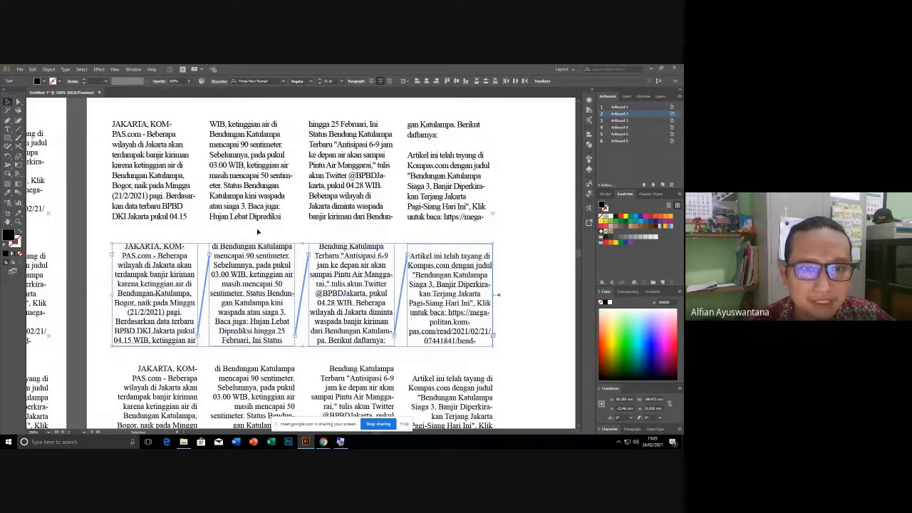
{"action": "scroll", "coordinate": [258, 230], "scroll_direction": "up", "scroll_amount": 1}
{"action": "scroll", "coordinate": [259, 232], "scroll_direction": "down", "scroll_amount": 7}
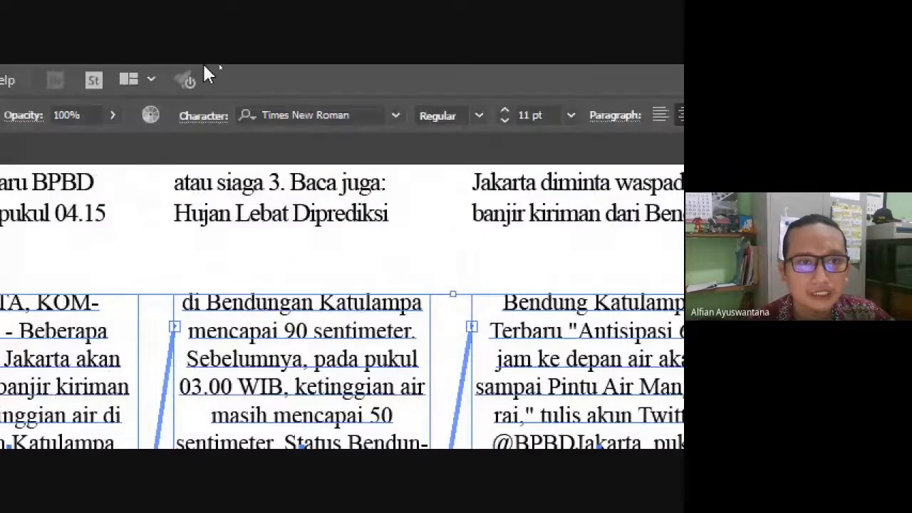
Set the second-row columns' leading to 5 pt so the 11 pt lines overlap.
{"action": "left_click", "coordinate": [199, 120]}
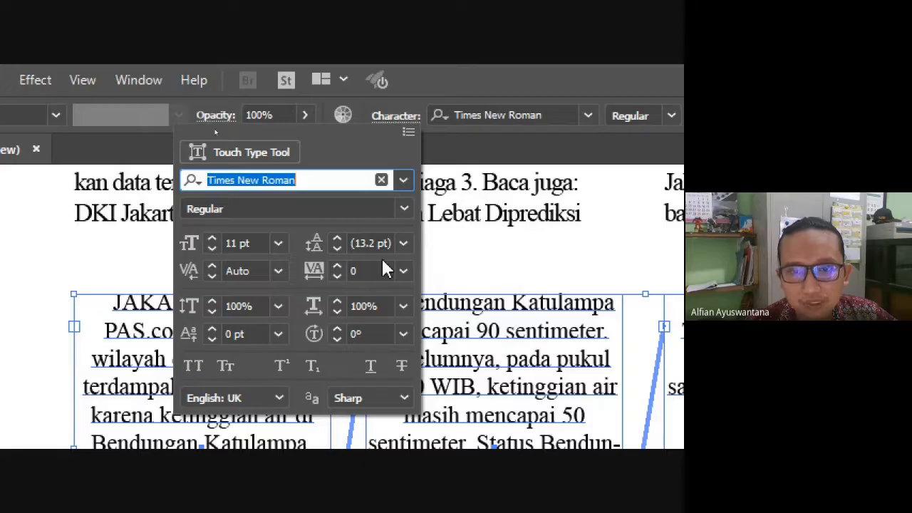
{"action": "left_click", "coordinate": [404, 243]}
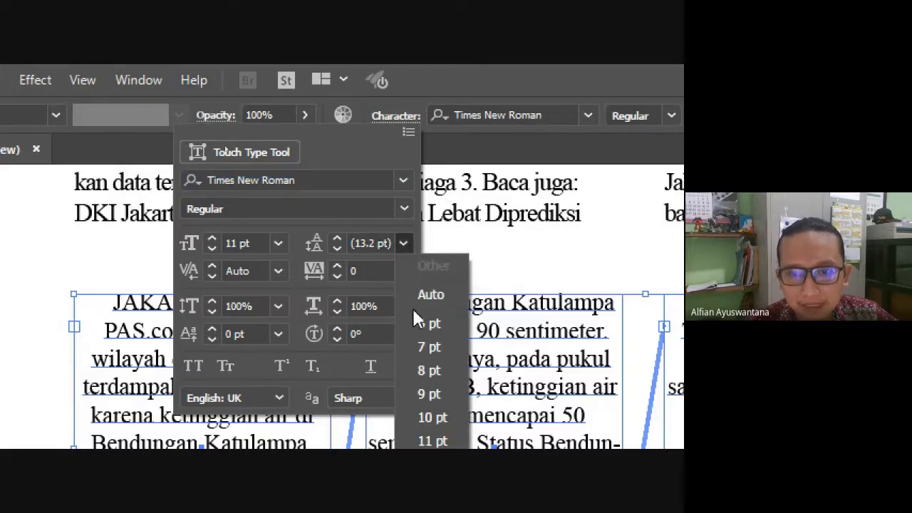
{"action": "left_click", "coordinate": [443, 306]}
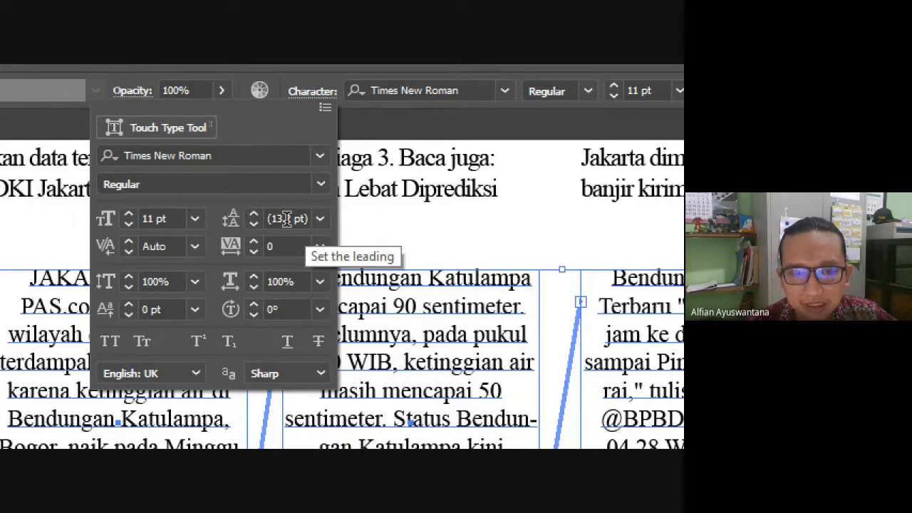
{"action": "scroll", "coordinate": [286, 219], "scroll_direction": "down", "scroll_amount": 7}
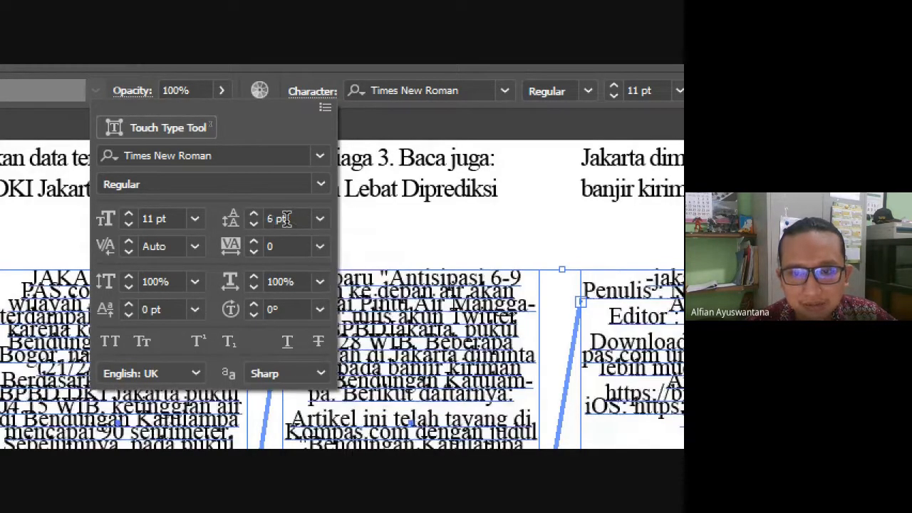
{"action": "scroll", "coordinate": [287, 219], "scroll_direction": "up", "scroll_amount": 2}
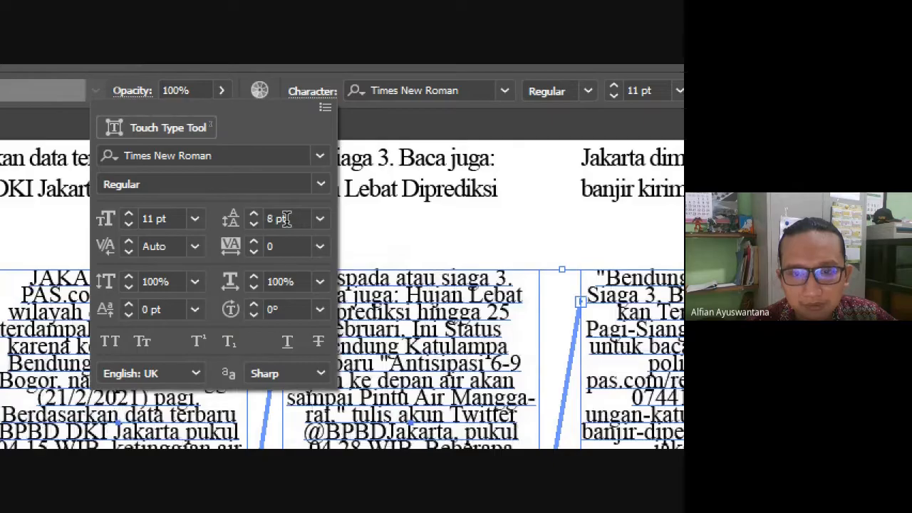
{"action": "scroll", "coordinate": [286, 219], "scroll_direction": "up", "scroll_amount": 3}
{"action": "scroll", "coordinate": [286, 219], "scroll_direction": "down", "scroll_amount": 5}
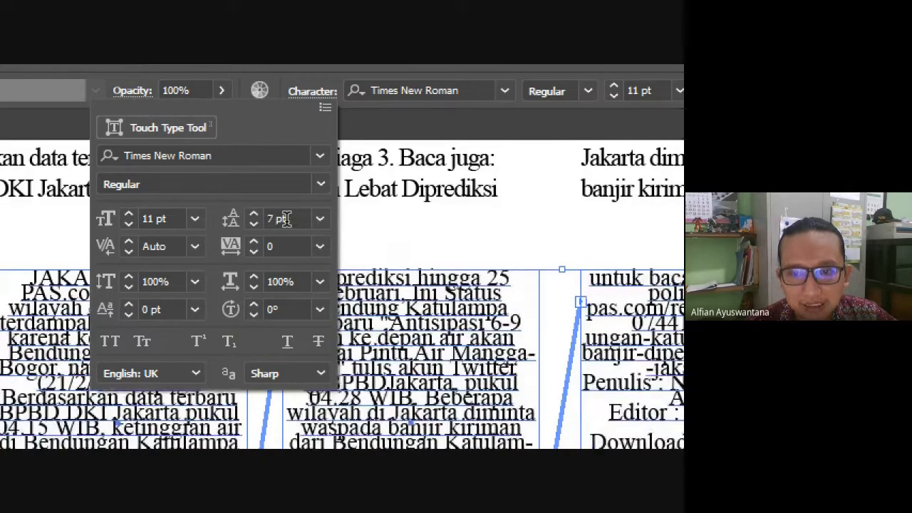
{"action": "scroll", "coordinate": [287, 219], "scroll_direction": "down", "scroll_amount": 6}
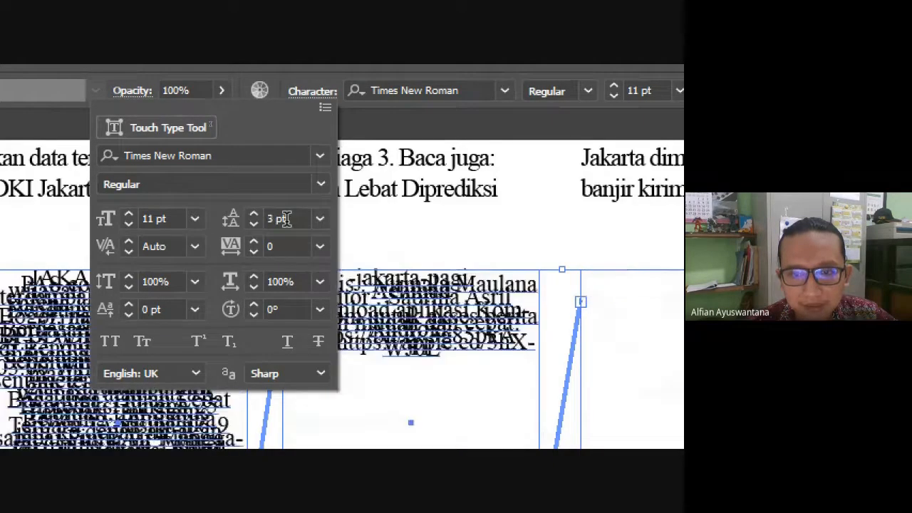
{"action": "scroll", "coordinate": [287, 219], "scroll_direction": "up", "scroll_amount": 8}
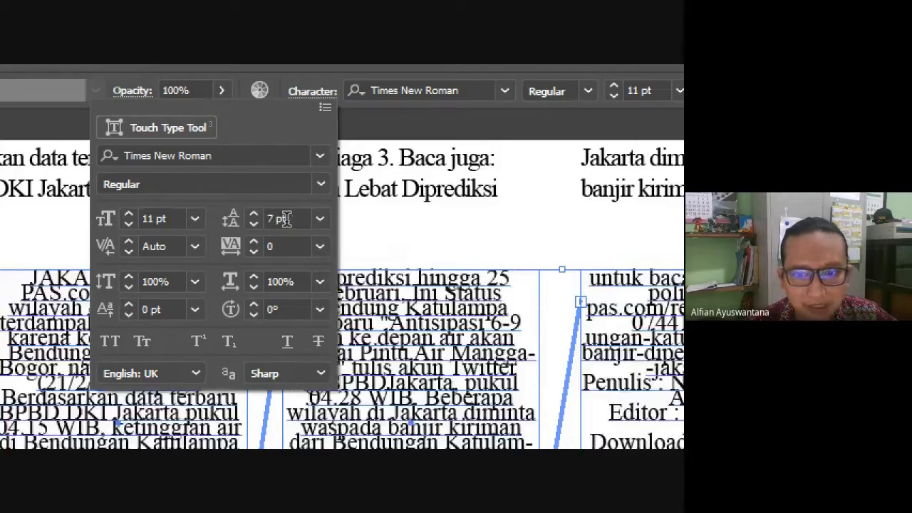
{"action": "scroll", "coordinate": [286, 219], "scroll_direction": "down", "scroll_amount": 3}
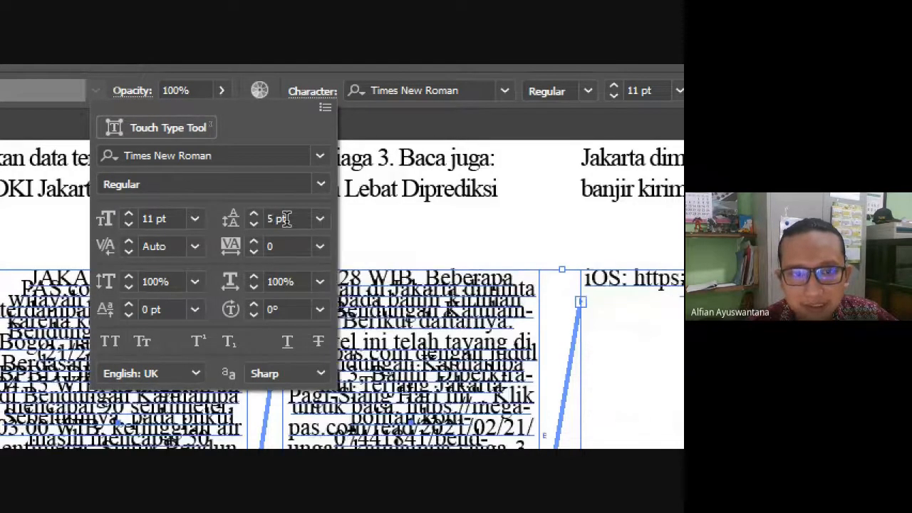
{"action": "left_click", "coordinate": [469, 232]}
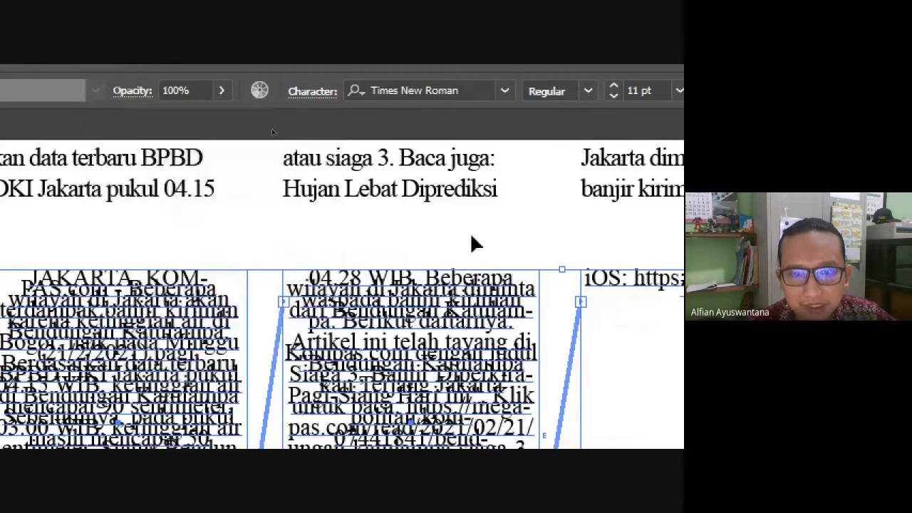
{"action": "scroll", "coordinate": [305, 211], "scroll_direction": "down", "scroll_amount": 2}
{"action": "scroll", "coordinate": [304, 210], "scroll_direction": "down", "scroll_amount": 1}
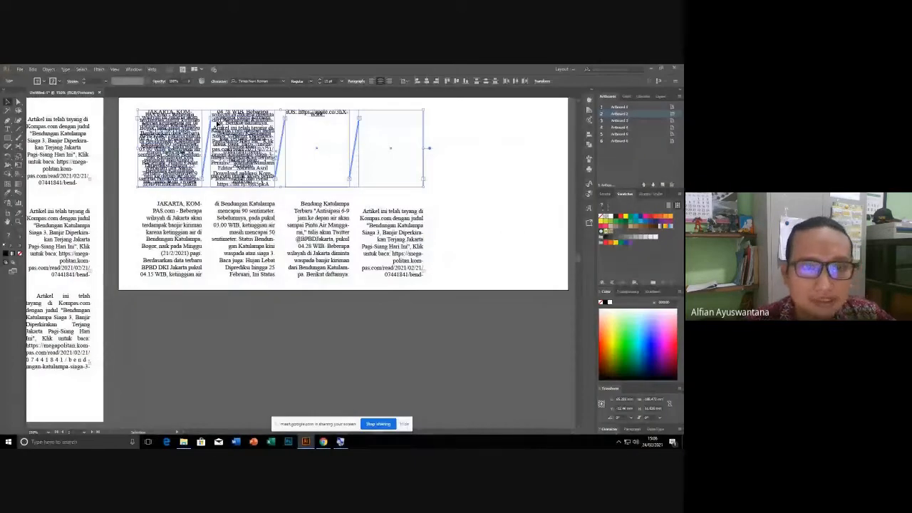
Marquee-select the bottom row's four threaded text frames and bring up their character settings.
{"action": "scroll", "coordinate": [413, 209], "scroll_direction": "up", "scroll_amount": 2}
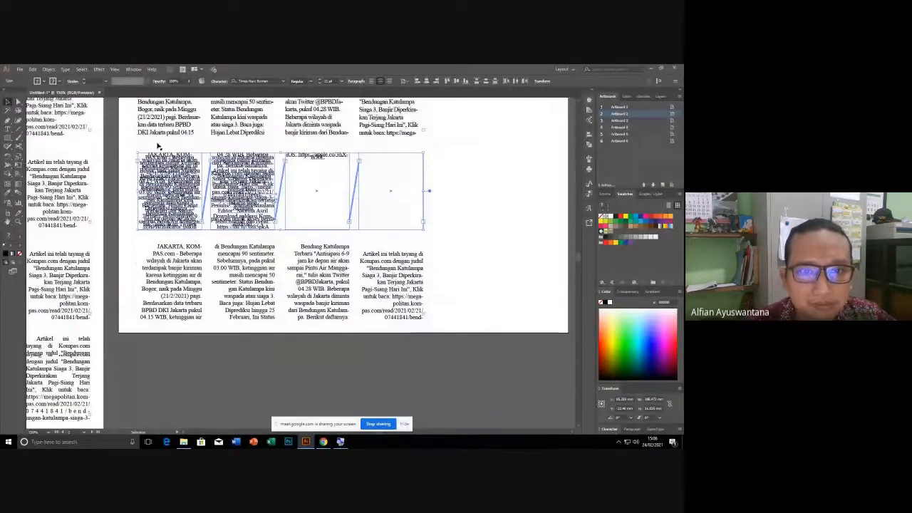
{"action": "left_click", "coordinate": [457, 206]}
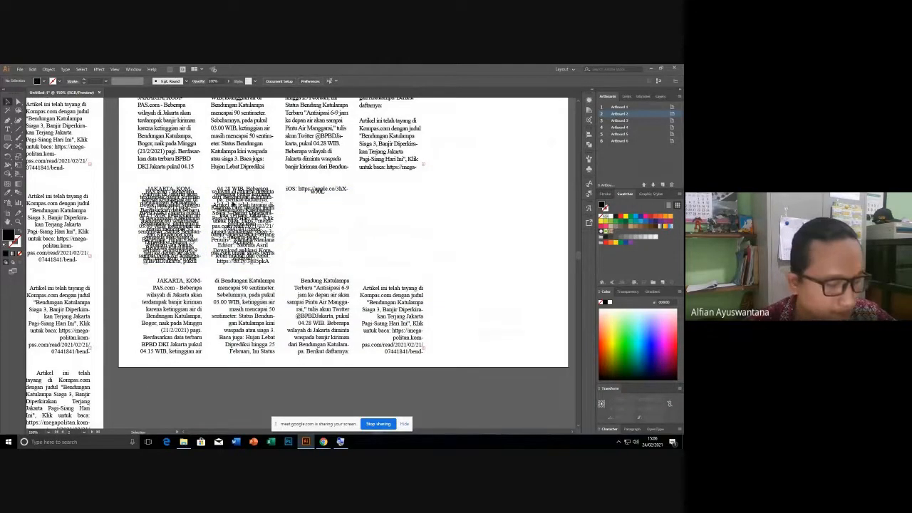
{"action": "left_click_drag", "start_coordinate": [226, 284], "coordinate": [222, 277]}
{"action": "scroll", "coordinate": [246, 256], "scroll_direction": "up", "scroll_amount": 5}
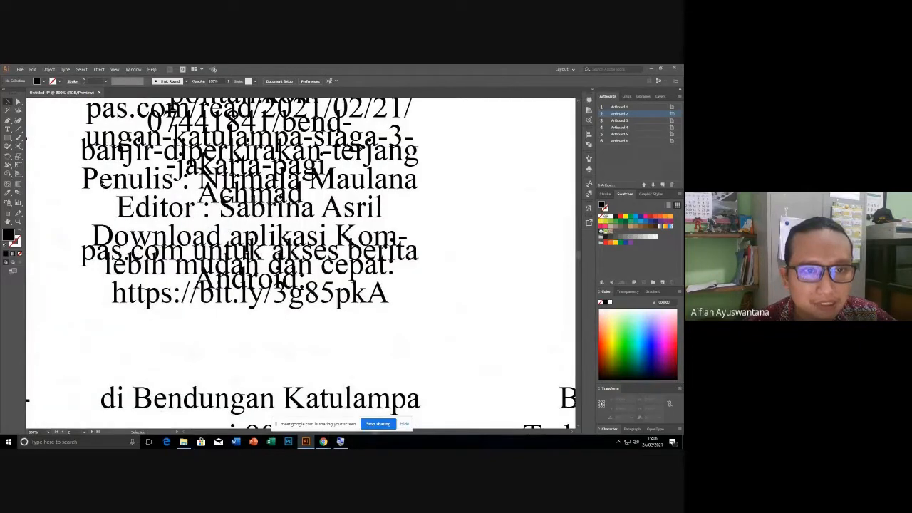
{"action": "scroll", "coordinate": [260, 199], "scroll_direction": "up", "scroll_amount": 5}
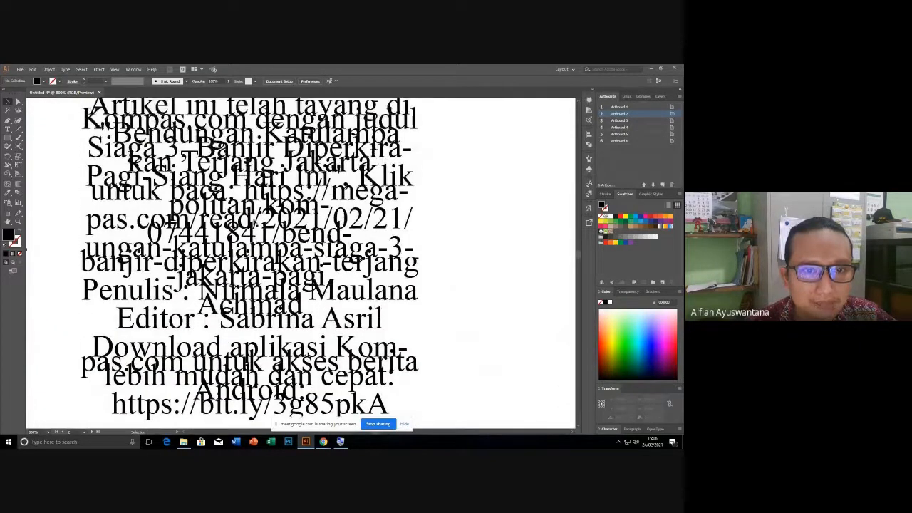
{"action": "scroll", "coordinate": [253, 220], "scroll_direction": "down", "scroll_amount": 5}
{"action": "scroll", "coordinate": [253, 220], "scroll_direction": "up", "scroll_amount": 2}
{"action": "scroll", "coordinate": [285, 222], "scroll_direction": "down", "scroll_amount": 3}
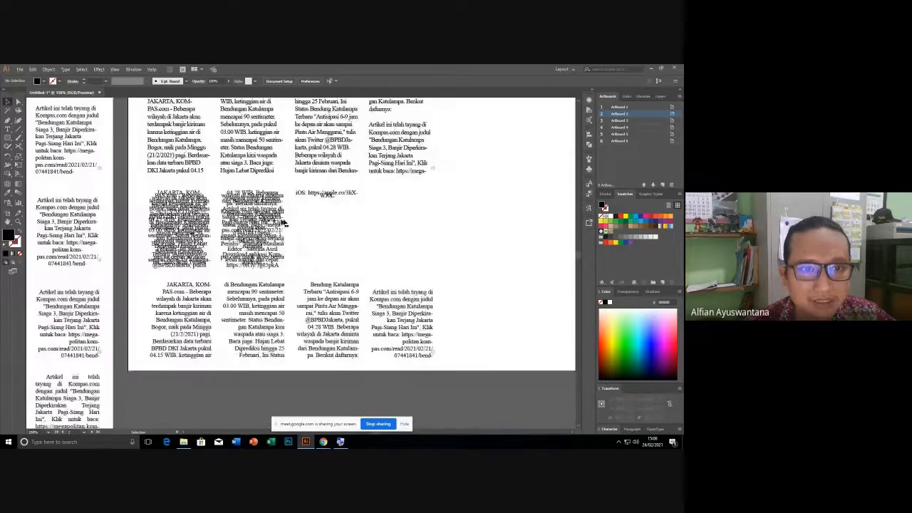
{"action": "scroll", "coordinate": [349, 228], "scroll_direction": "down", "scroll_amount": 1}
{"action": "left_click_drag", "start_coordinate": [127, 278], "coordinate": [439, 354]}
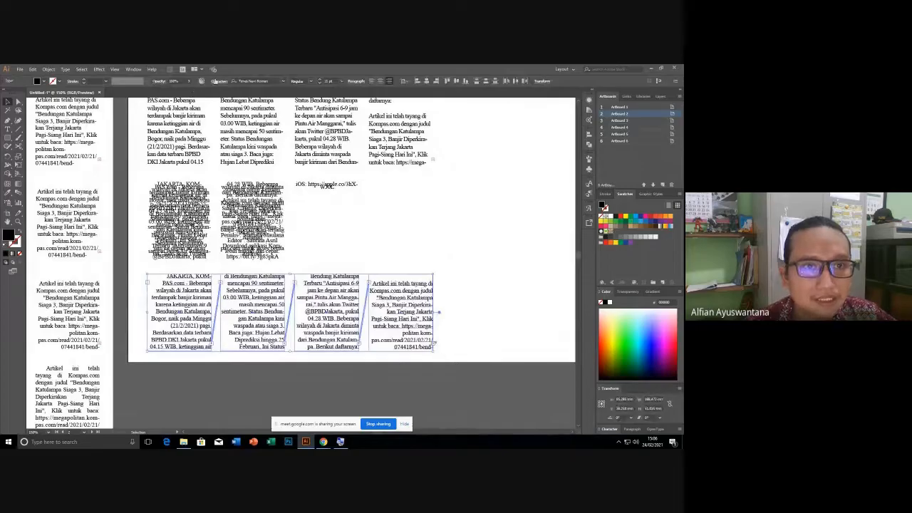
{"action": "left_click", "coordinate": [218, 80]}
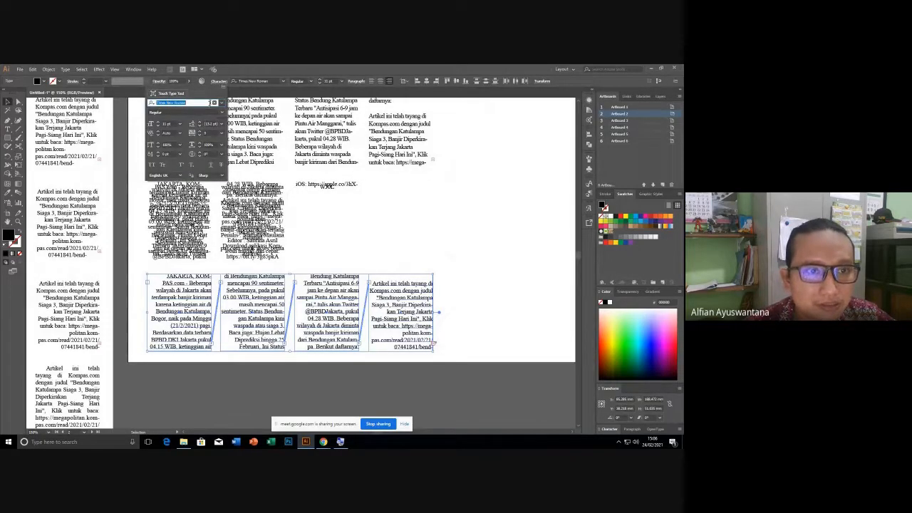
Squash the bottom-row article text frames to 50% vertical scale.
{"action": "left_click", "coordinate": [331, 204]}
{"action": "scroll", "coordinate": [299, 211], "scroll_direction": "down", "scroll_amount": 3}
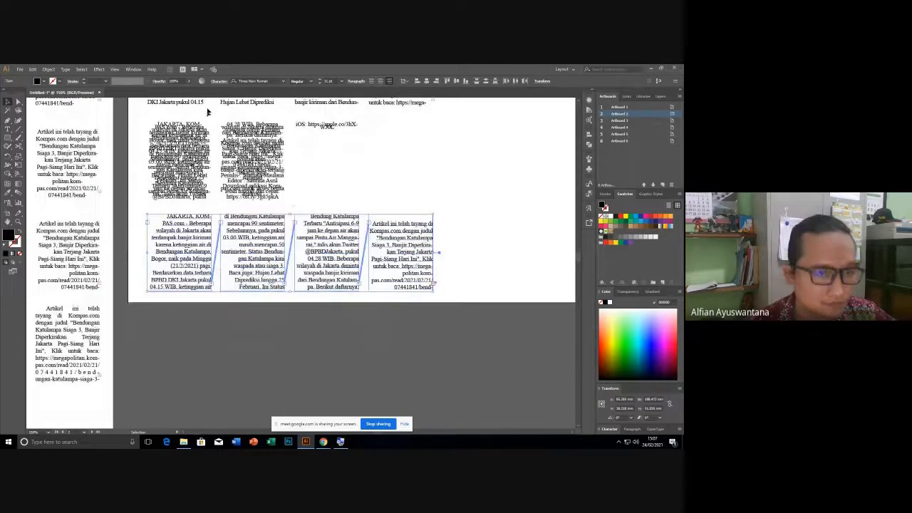
{"action": "left_click", "coordinate": [216, 80]}
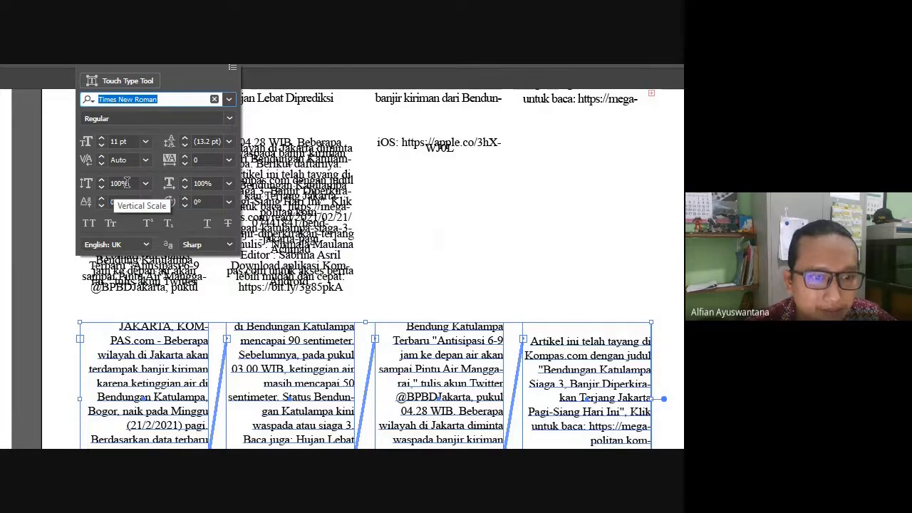
{"action": "scroll", "coordinate": [126, 183], "scroll_direction": "down", "scroll_amount": 1}
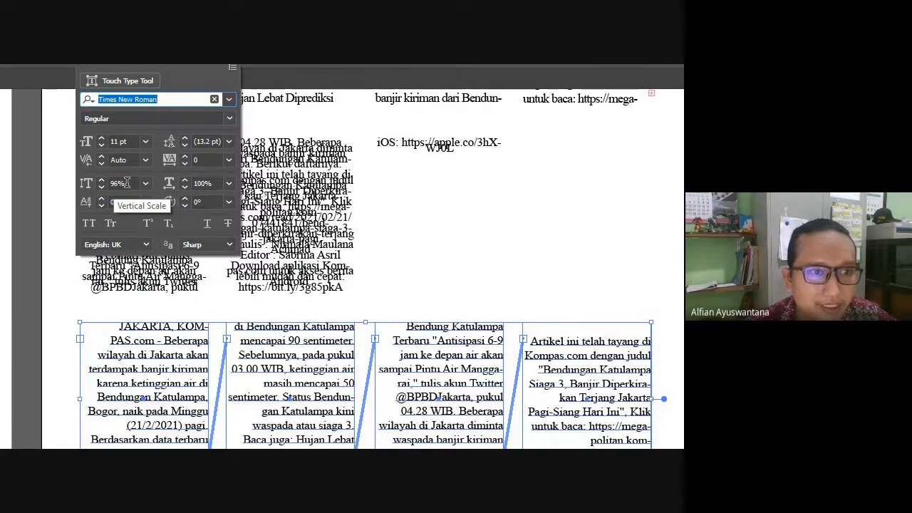
{"action": "left_click", "coordinate": [146, 183]}
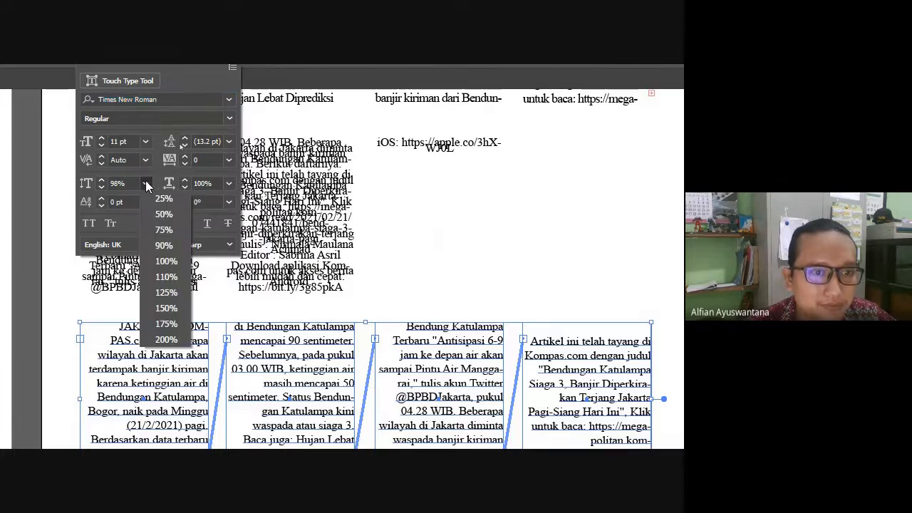
{"action": "left_click", "coordinate": [175, 262]}
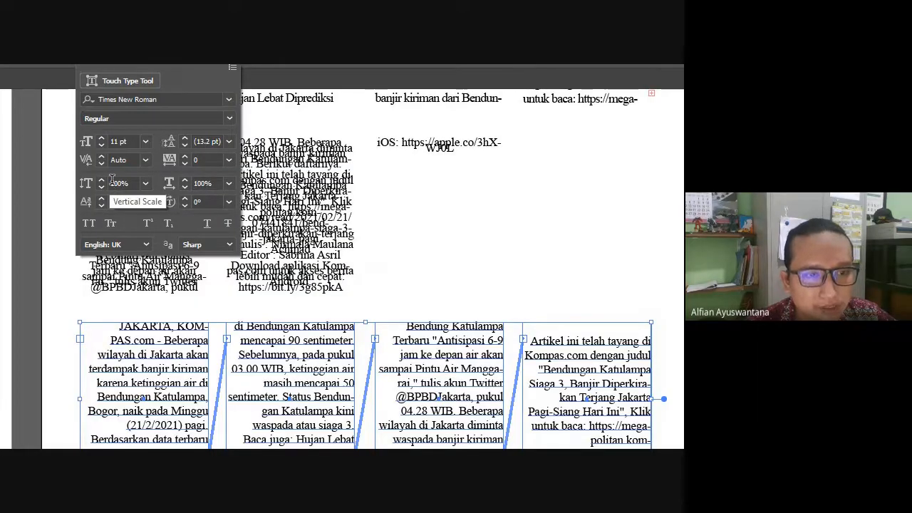
{"action": "left_click", "coordinate": [149, 184]}
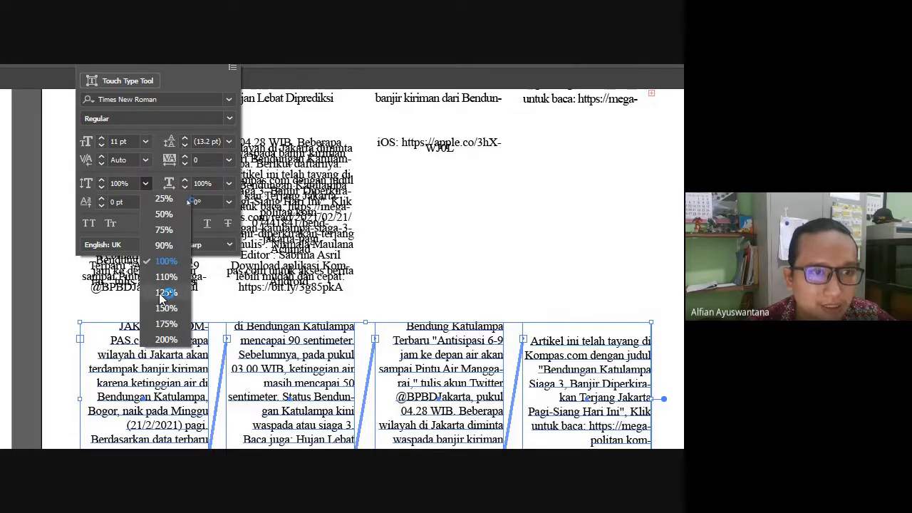
{"action": "key", "text": "Escape"}
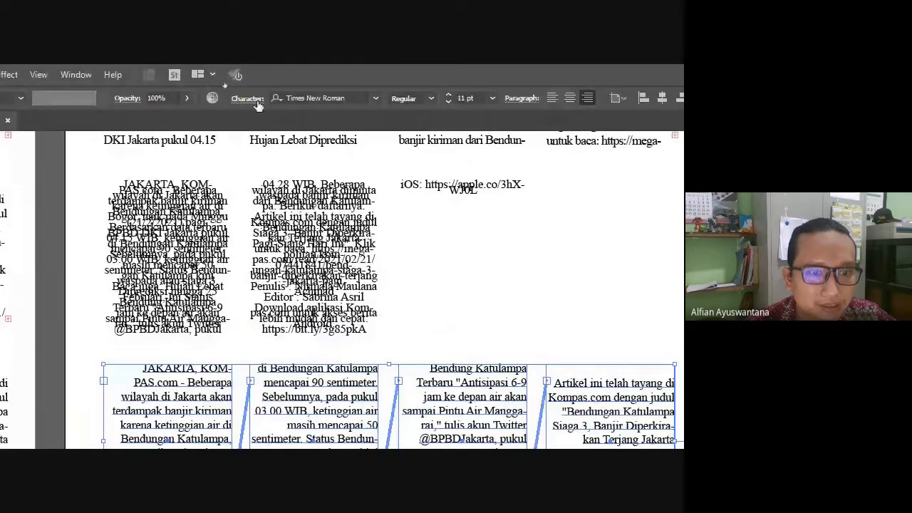
{"action": "left_click", "coordinate": [258, 105]}
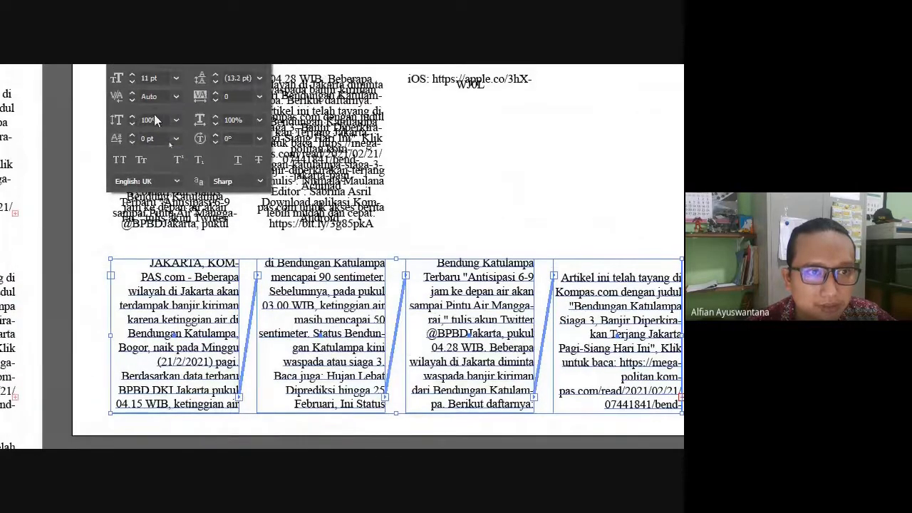
{"action": "scroll", "coordinate": [148, 118], "scroll_direction": "down", "scroll_amount": 20}
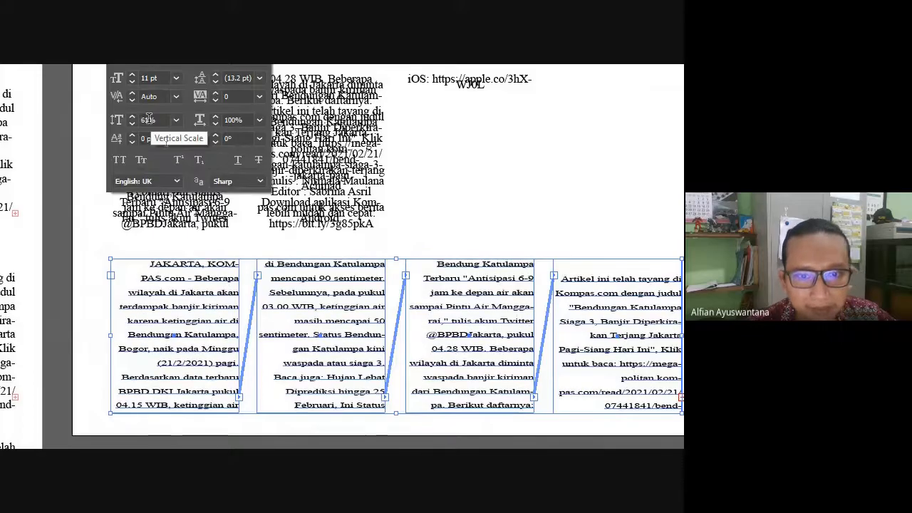
{"action": "left_click", "coordinate": [157, 121]}
{"action": "double_click", "coordinate": [158, 122]}
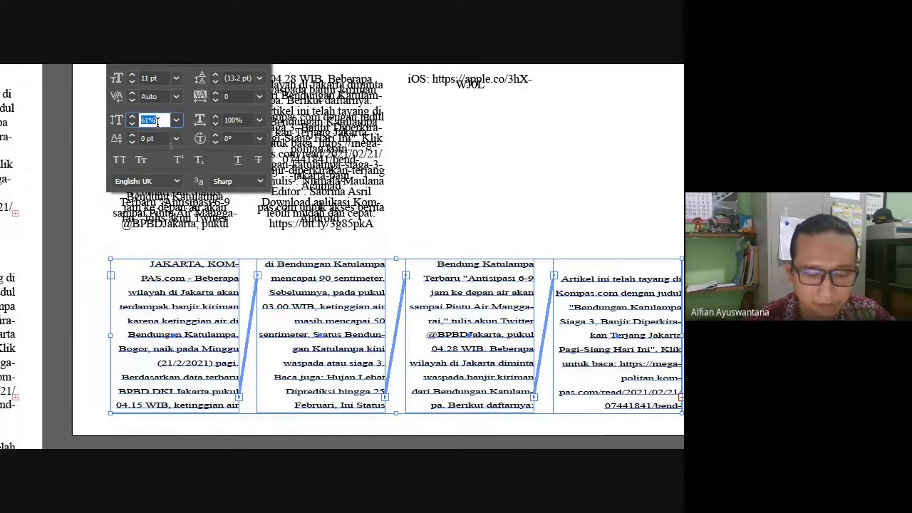
{"action": "type", "text": "50"}
{"action": "key", "text": "Return"}
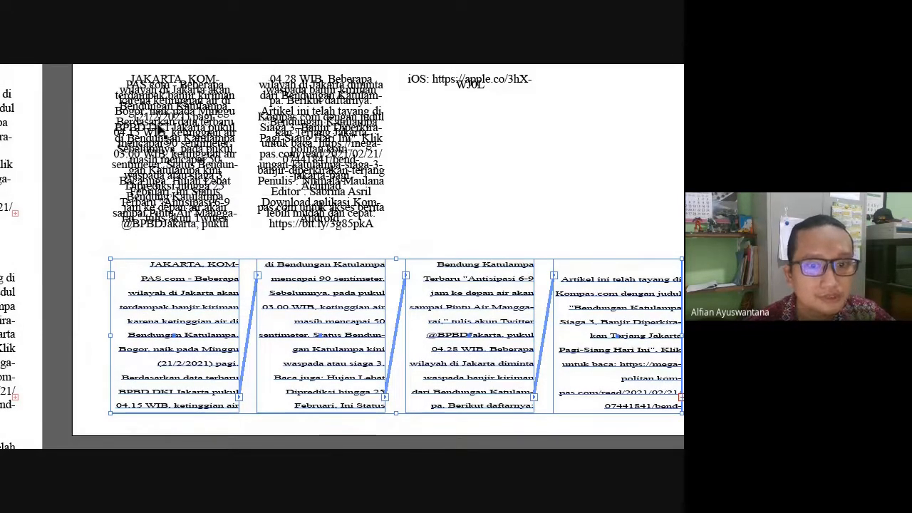
Deselect and zoom in to inspect the squashed bottom-row articles.
{"action": "left_click", "coordinate": [487, 254]}
{"action": "left_click_drag", "start_coordinate": [420, 182], "coordinate": [271, 425]}
{"action": "left_click_drag", "start_coordinate": [240, 164], "coordinate": [411, 317]}
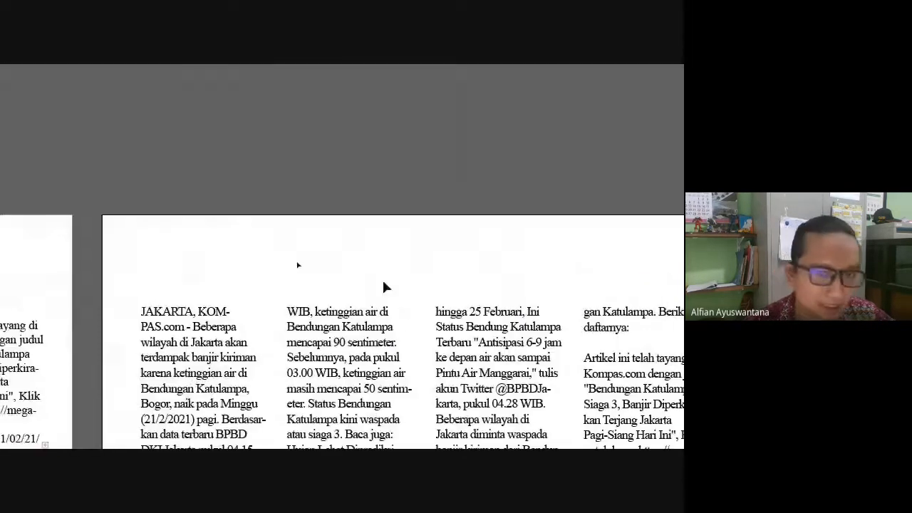
{"action": "scroll", "coordinate": [390, 301], "scroll_direction": "down", "scroll_amount": 5}
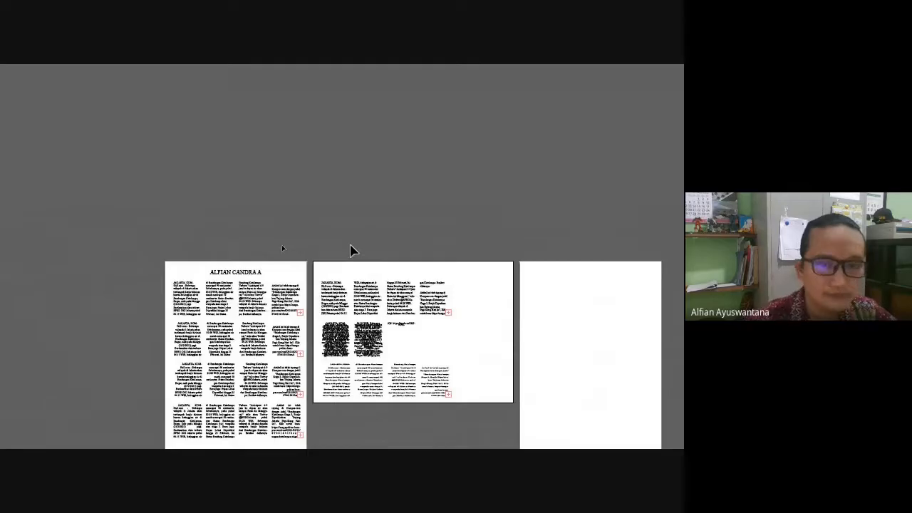
{"action": "key", "text": "super+minus"}
{"action": "scroll", "coordinate": [308, 297], "scroll_direction": "up", "scroll_amount": 3}
{"action": "scroll", "coordinate": [308, 301], "scroll_direction": "up", "scroll_amount": 4}
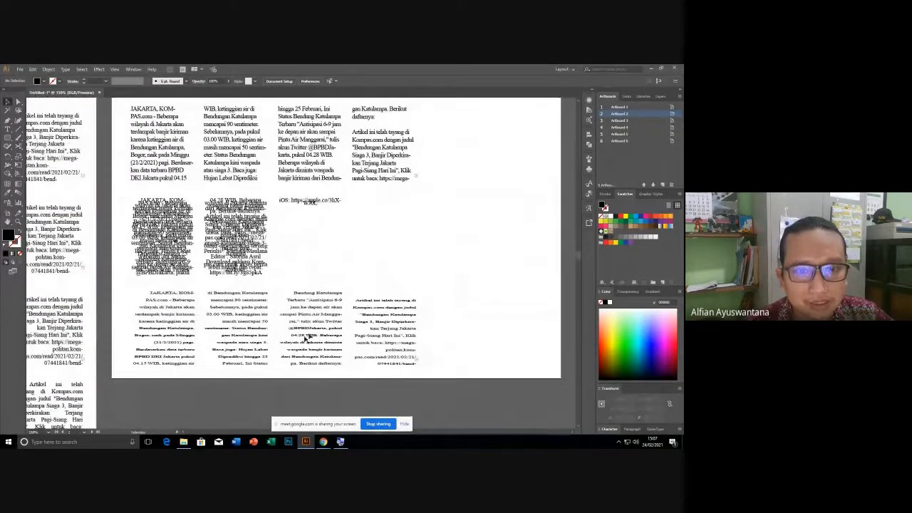
{"action": "left_click_drag", "start_coordinate": [254, 308], "coordinate": [256, 312]}
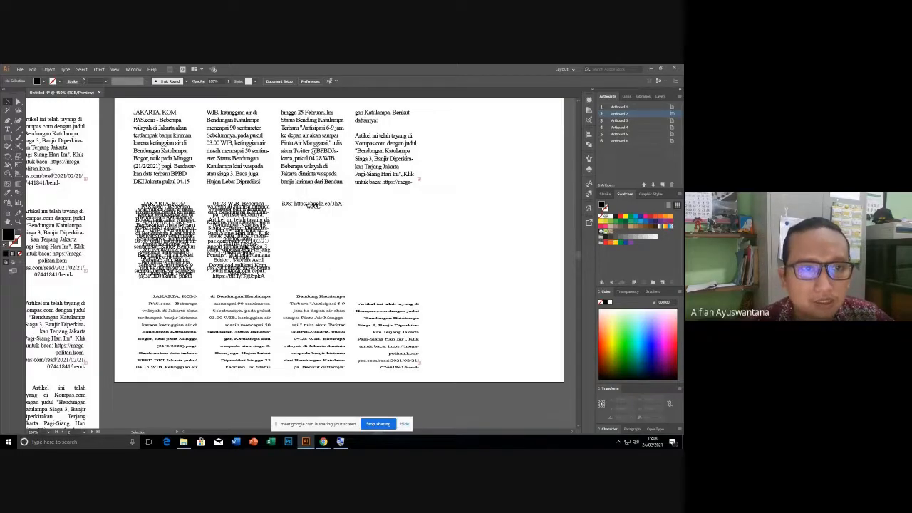
{"action": "scroll", "coordinate": [211, 221], "scroll_direction": "up", "scroll_amount": 2}
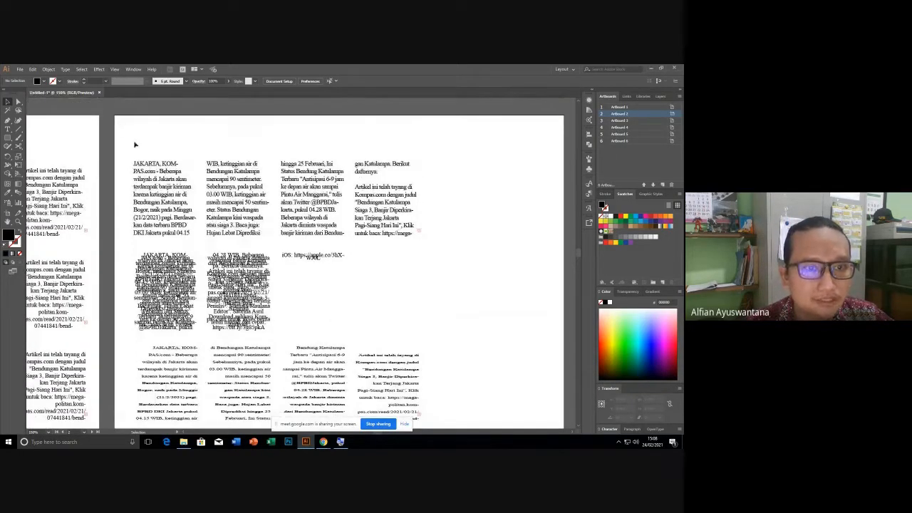
{"action": "scroll", "coordinate": [242, 333], "scroll_direction": "down", "scroll_amount": 1}
{"action": "left_click", "coordinate": [238, 334]}
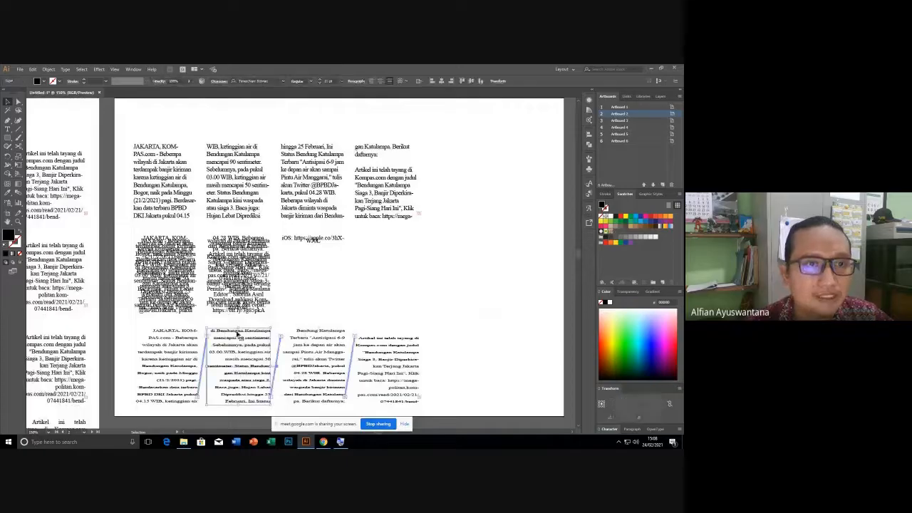
{"action": "left_click", "coordinate": [380, 252]}
{"action": "key", "text": "ctrl+minus"}
{"action": "key", "text": "ctrl+minus"}
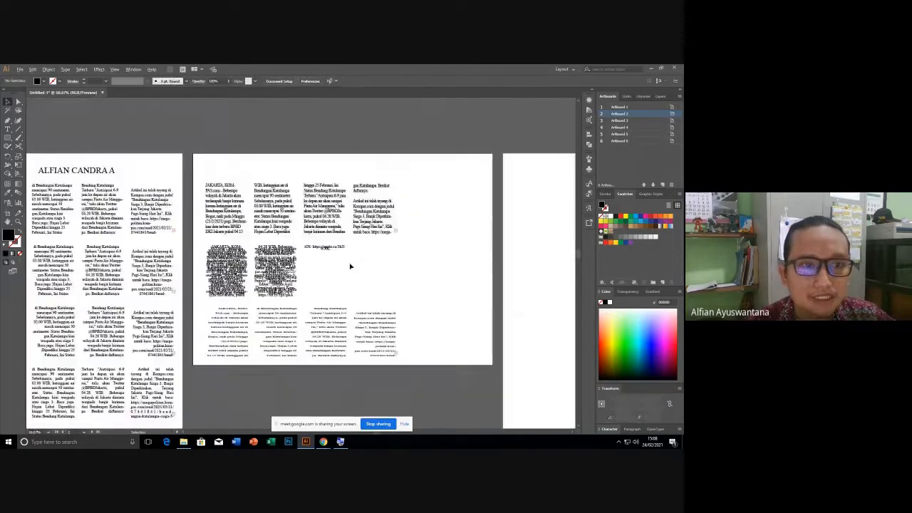
{"action": "scroll", "coordinate": [263, 197], "scroll_direction": "up", "scroll_amount": 4}
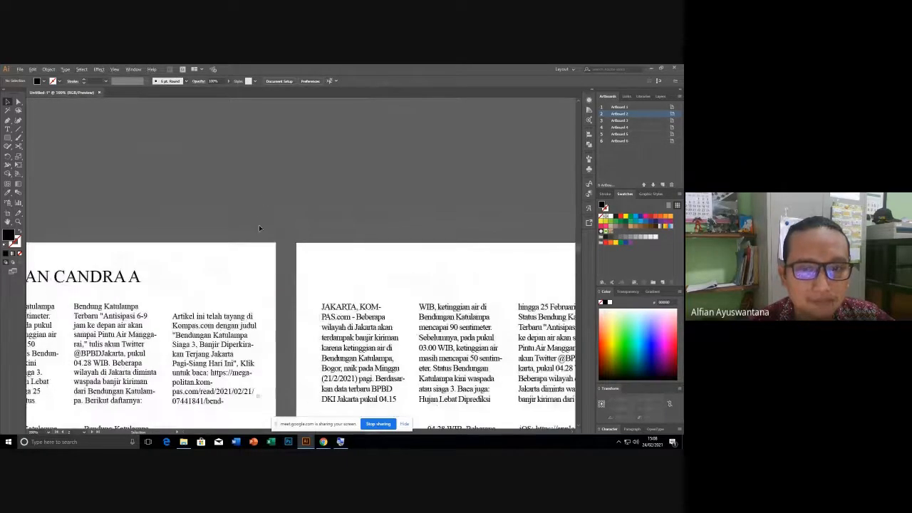
{"action": "scroll", "coordinate": [258, 224], "scroll_direction": "down", "scroll_amount": 4}
{"action": "left_click_drag", "start_coordinate": [356, 250], "coordinate": [320, 245]}
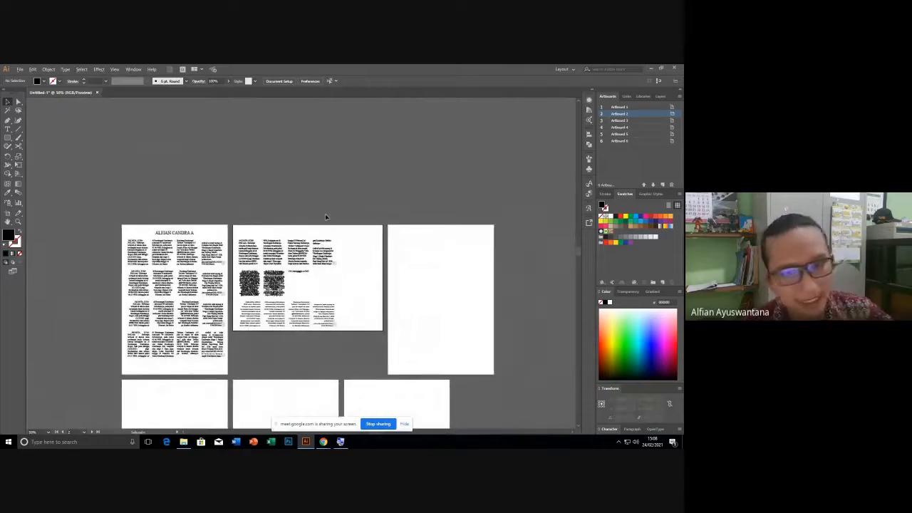
{"action": "scroll", "coordinate": [267, 230], "scroll_direction": "up", "scroll_amount": 1}
{"action": "scroll", "coordinate": [268, 229], "scroll_direction": "up", "scroll_amount": 3}
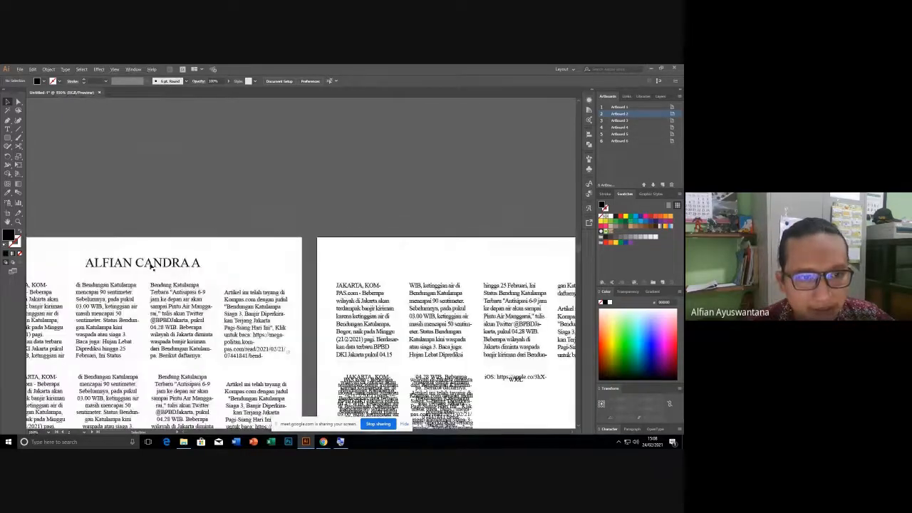
{"action": "left_click", "coordinate": [167, 264]}
{"action": "key", "text": "ctrl+c"}
Paste the title in place on the second artboard and select the pasted copy.
{"action": "left_click", "coordinate": [350, 215]}
{"action": "left_click_drag", "start_coordinate": [473, 238], "coordinate": [233, 217]}
{"action": "left_click", "coordinate": [278, 243]}
{"action": "key", "text": "ctrl+shift+v"}
{"action": "left_click", "coordinate": [312, 206]}
{"action": "left_click_drag", "start_coordinate": [265, 216], "coordinate": [362, 295]}
{"action": "left_click", "coordinate": [356, 359]}
{"action": "left_click_drag", "start_coordinate": [357, 358], "coordinate": [274, 349]}
{"action": "scroll", "coordinate": [168, 257], "scroll_direction": "up", "scroll_amount": 1}
{"action": "key", "text": "ctrl+z"}
{"action": "key", "text": "ctrl+z"}
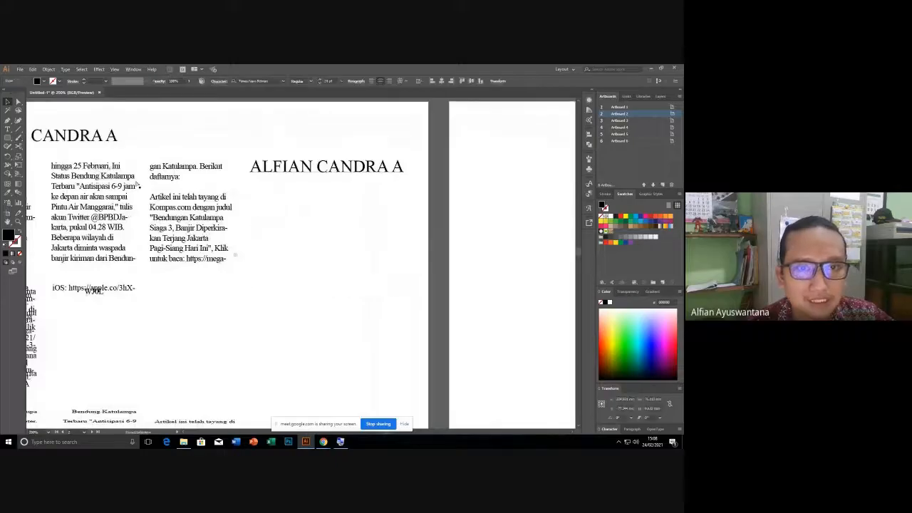
{"action": "left_click", "coordinate": [7, 129]}
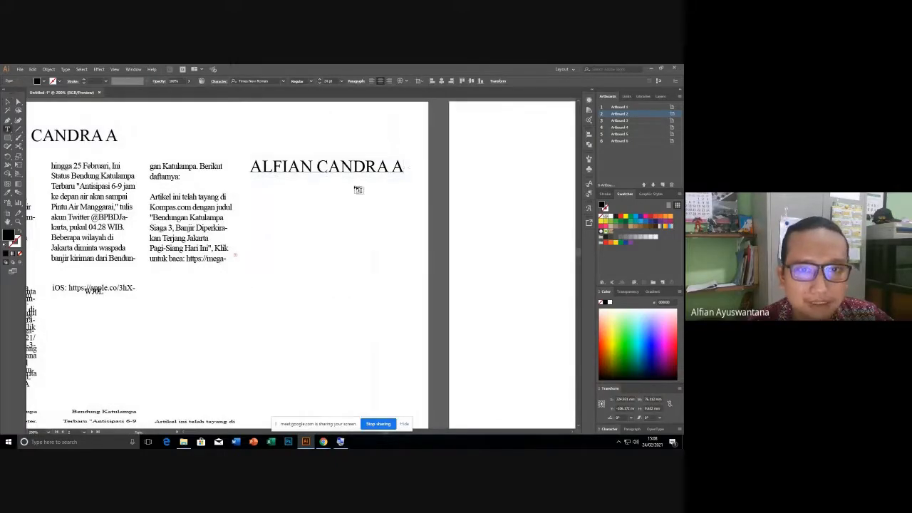
{"action": "left_click_drag", "start_coordinate": [316, 167], "coordinate": [423, 179]}
{"action": "key", "text": "BackSpace"}
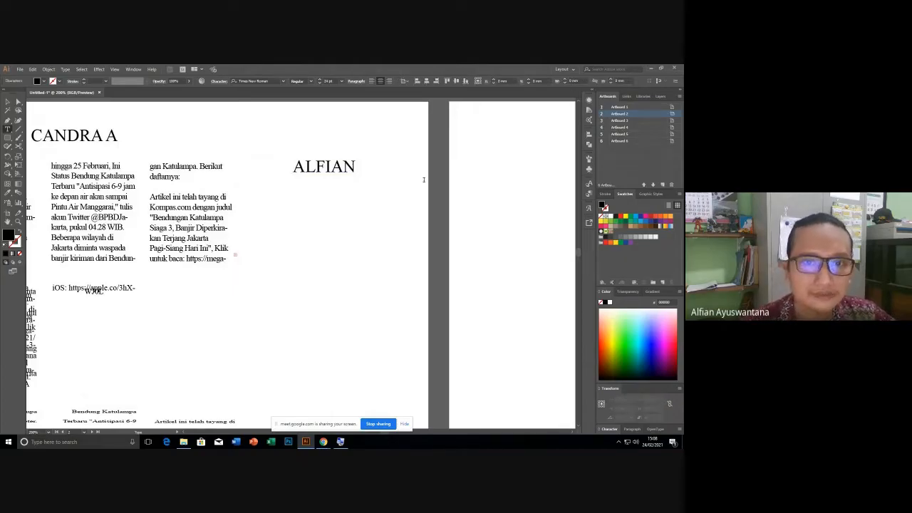
Set the ALFIAN title's font size to 50 pt.
{"action": "left_click", "coordinate": [7, 102]}
{"action": "left_click", "coordinate": [334, 234]}
{"action": "left_click", "coordinate": [312, 171]}
{"action": "left_click_drag", "start_coordinate": [293, 176], "coordinate": [237, 206]}
{"action": "left_click", "coordinate": [329, 81]}
{"action": "type", "text": "50"}
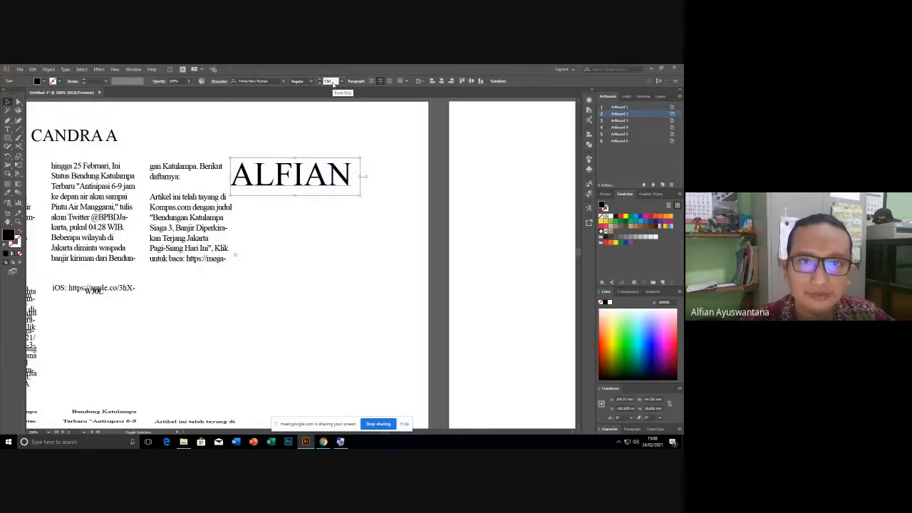
{"action": "key", "text": "Return"}
Shift ALFIAN to the right and try a copy below, undoing the extra copies.
{"action": "left_click", "coordinate": [326, 199]}
{"action": "left_click_drag", "start_coordinate": [317, 178], "coordinate": [351, 176]}
{"action": "left_click_drag", "start_coordinate": [355, 180], "coordinate": [355, 181]}
{"action": "left_click_drag", "start_coordinate": [349, 183], "coordinate": [304, 269]}
{"action": "left_click", "coordinate": [339, 302]}
{"action": "left_click", "coordinate": [327, 286]}
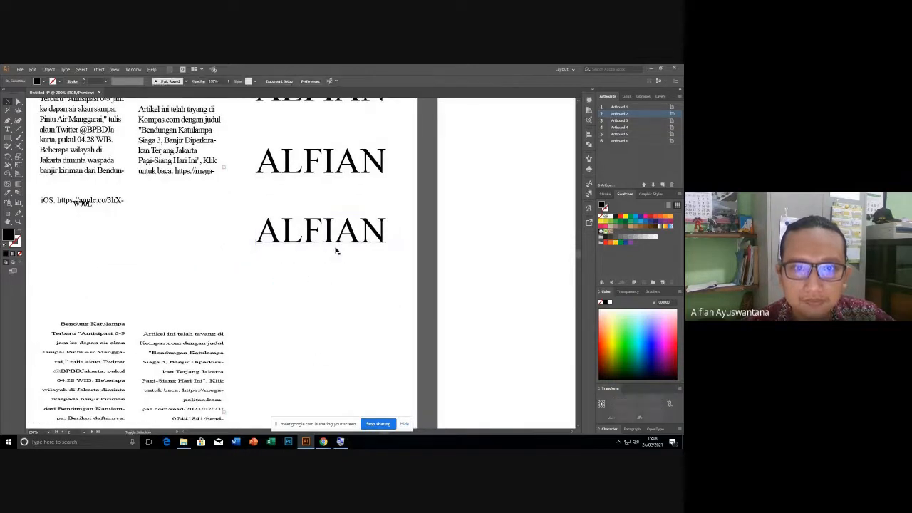
{"action": "key", "text": "ctrl+z"}
{"action": "key", "text": "ctrl+z"}
Alt-drag a copy of ALFIAN directly below, then repeat with Ctrl+D to stack more copies.
{"action": "left_click_drag", "start_coordinate": [315, 209], "coordinate": [308, 248]}
{"action": "left_click_drag", "start_coordinate": [326, 140], "coordinate": [322, 201]}
{"action": "left_click", "coordinate": [322, 202]}
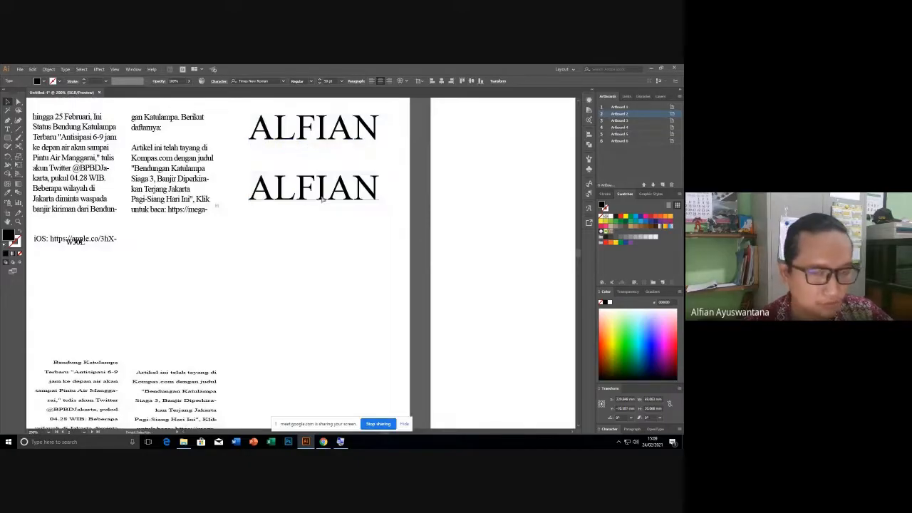
{"action": "key", "text": "ctrl+d"}
{"action": "key", "text": "ctrl+d"}
{"action": "key", "text": "ctrl+d"}
{"action": "key", "text": "ctrl+d"}
{"action": "left_click_drag", "start_coordinate": [320, 263], "coordinate": [300, 141]}
{"action": "scroll", "coordinate": [322, 202], "scroll_direction": "up", "scroll_amount": 5}
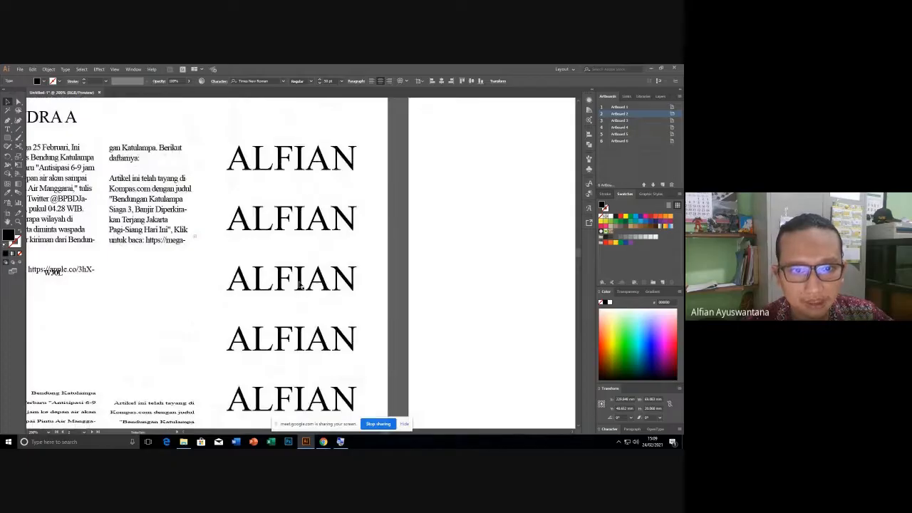
{"action": "scroll", "coordinate": [298, 403], "scroll_direction": "down", "scroll_amount": 3}
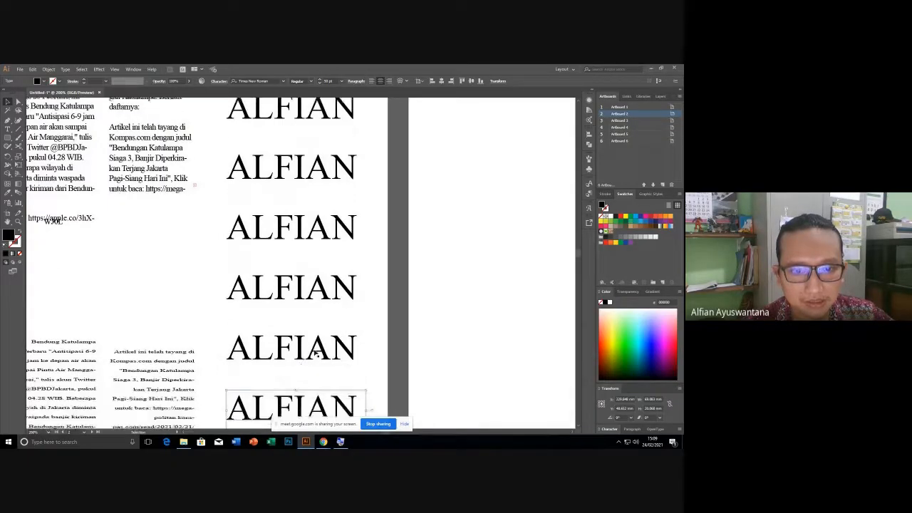
{"action": "left_click", "coordinate": [396, 271]}
{"action": "scroll", "coordinate": [292, 256], "scroll_direction": "up", "scroll_amount": 3}
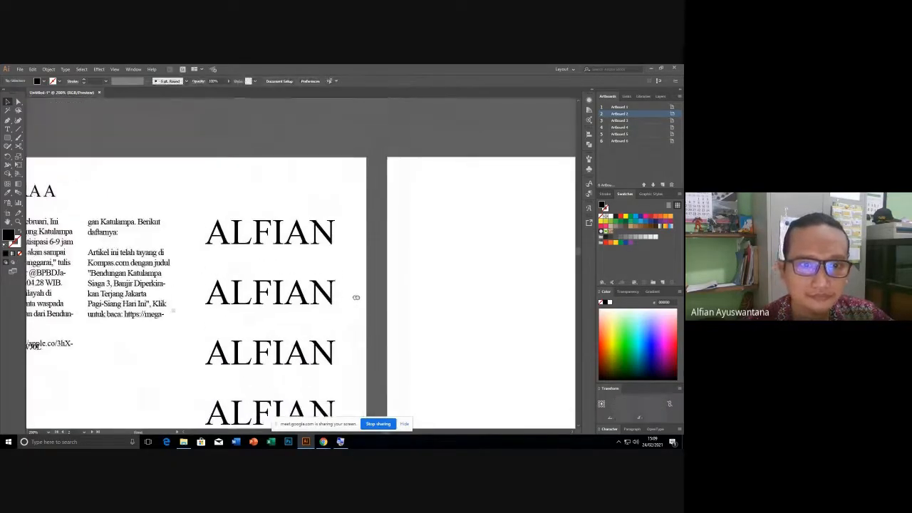
{"action": "scroll", "coordinate": [292, 256], "scroll_direction": "left", "scroll_amount": 1}
{"action": "scroll", "coordinate": [255, 245], "scroll_direction": "up", "scroll_amount": 2}
Set the tracking of the top ALFIAN title to 100.
{"action": "left_click", "coordinate": [295, 235]}
{"action": "left_click", "coordinate": [218, 82]}
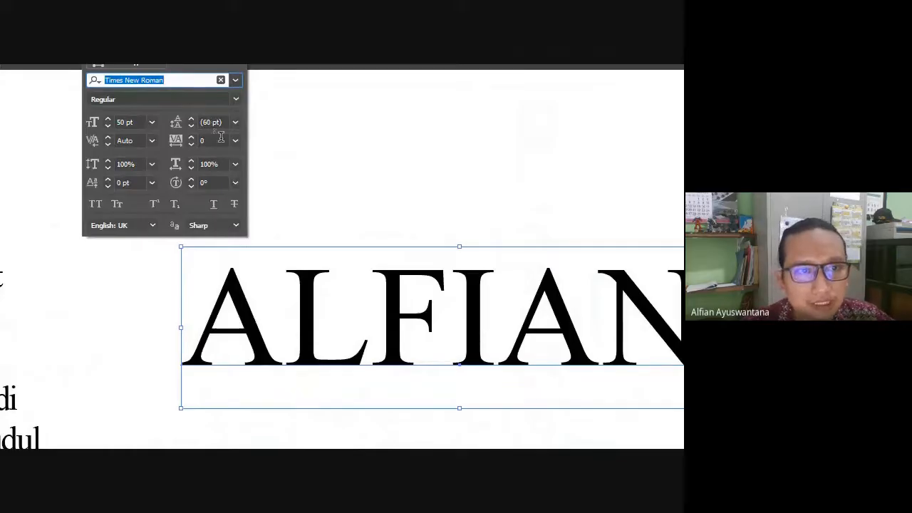
{"action": "scroll", "coordinate": [212, 137], "scroll_direction": "down", "scroll_amount": 8}
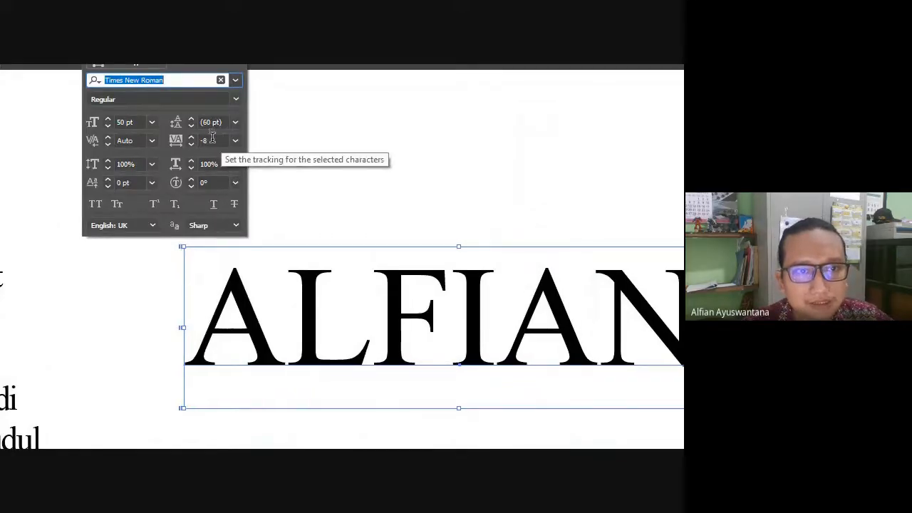
{"action": "scroll", "coordinate": [213, 138], "scroll_direction": "up", "scroll_amount": 20}
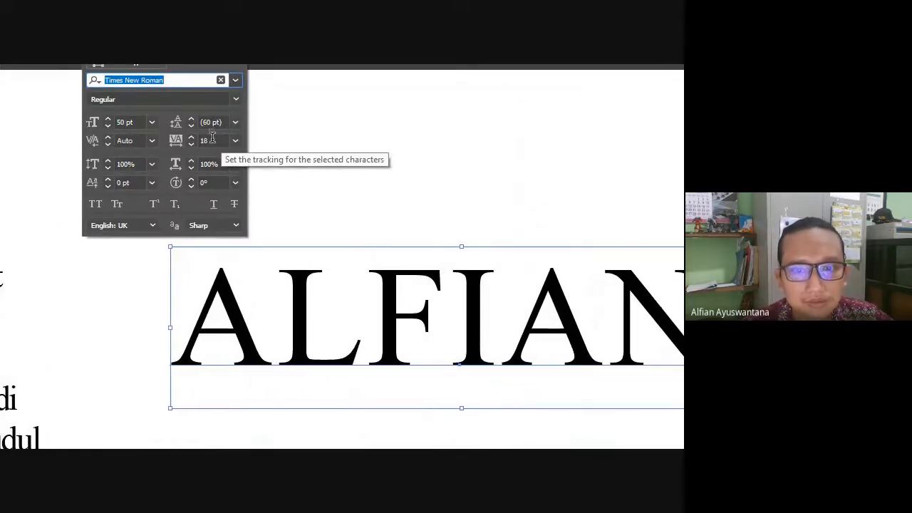
{"action": "scroll", "coordinate": [212, 137], "scroll_direction": "up", "scroll_amount": 10}
{"action": "left_click", "coordinate": [213, 138]}
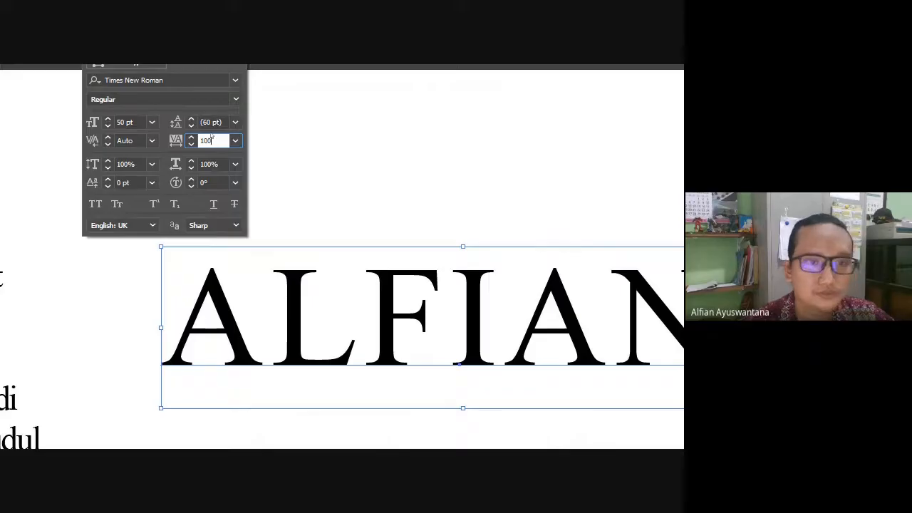
{"action": "type", "text": "100"}
{"action": "key", "text": "Return"}
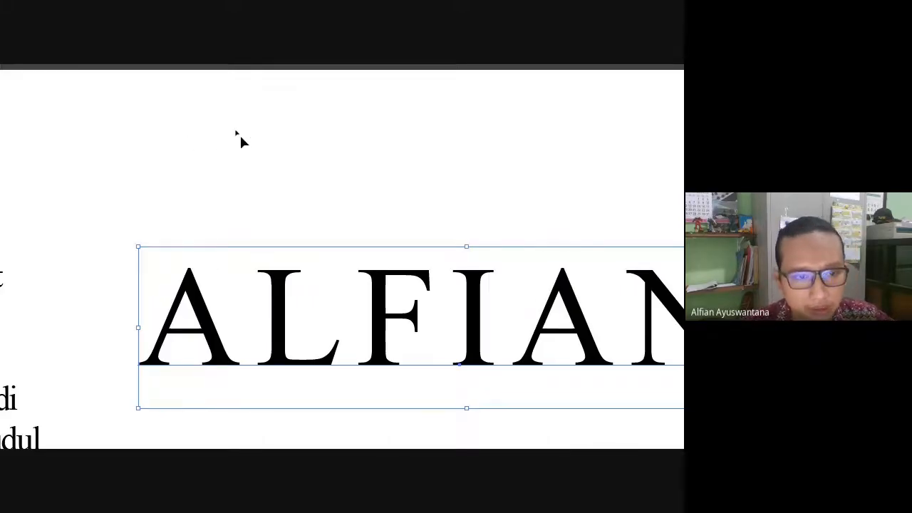
Pan to the ALFIAN titles, select the second one and bring up its character settings.
{"action": "scroll", "coordinate": [277, 198], "scroll_direction": "down", "scroll_amount": 2}
{"action": "left_click", "coordinate": [417, 320]}
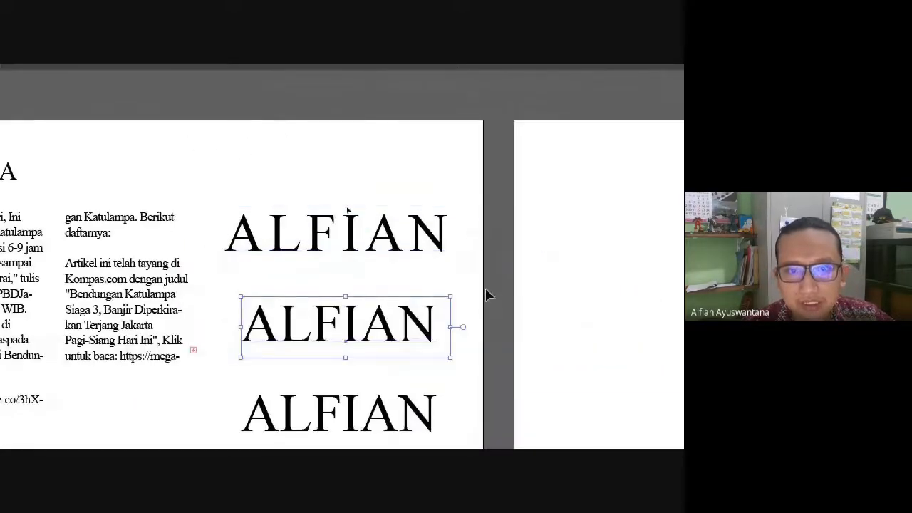
{"action": "left_click", "coordinate": [417, 241]}
{"action": "scroll", "coordinate": [325, 271], "scroll_direction": "up", "scroll_amount": 2}
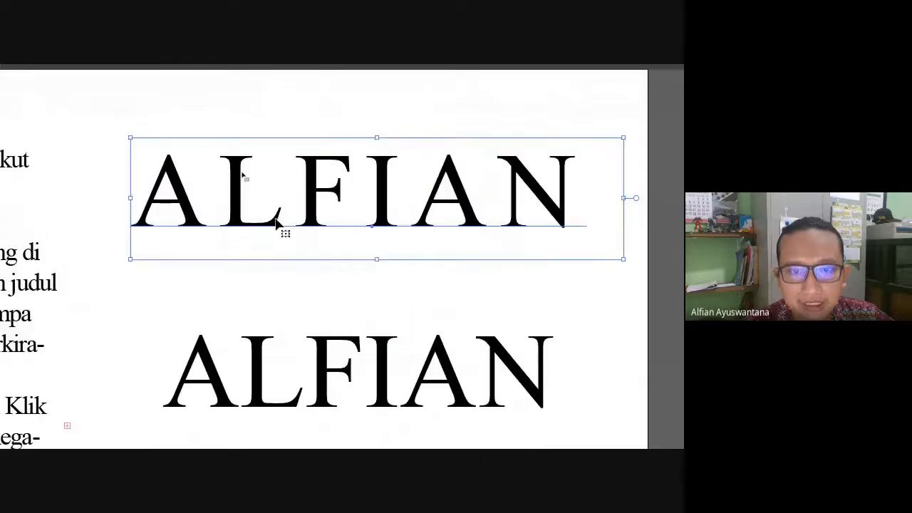
{"action": "scroll", "coordinate": [352, 346], "scroll_direction": "down", "scroll_amount": 2}
{"action": "scroll", "coordinate": [357, 345], "scroll_direction": "down", "scroll_amount": 2}
{"action": "key", "text": "space"}
{"action": "left_click_drag", "start_coordinate": [318, 187], "coordinate": [290, 230]}
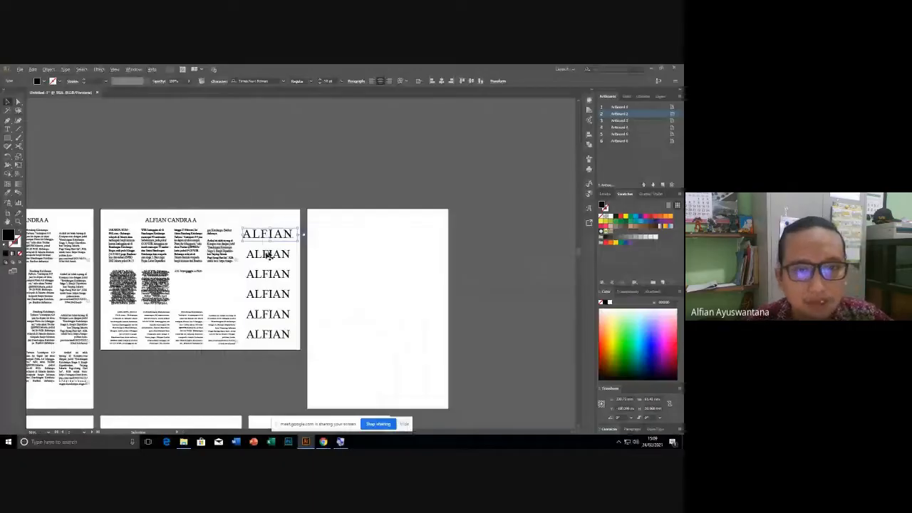
{"action": "scroll", "coordinate": [268, 254], "scroll_direction": "up", "scroll_amount": 2}
{"action": "scroll", "coordinate": [272, 253], "scroll_direction": "up", "scroll_amount": 2}
{"action": "left_click", "coordinate": [270, 249]}
{"action": "left_click", "coordinate": [219, 81]}
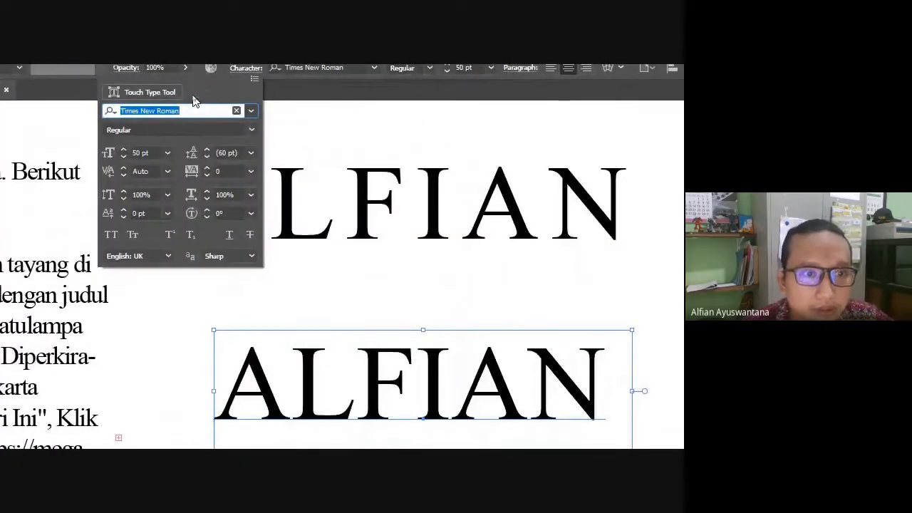
Set this ALFIAN title's vertical scale to 30%.
{"action": "left_click", "coordinate": [140, 194]}
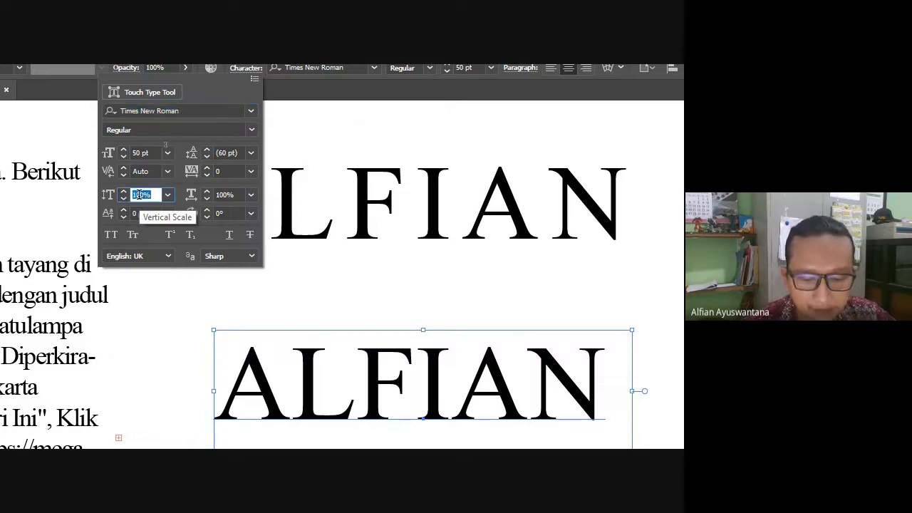
{"action": "type", "text": "30"}
{"action": "key", "text": "Return"}
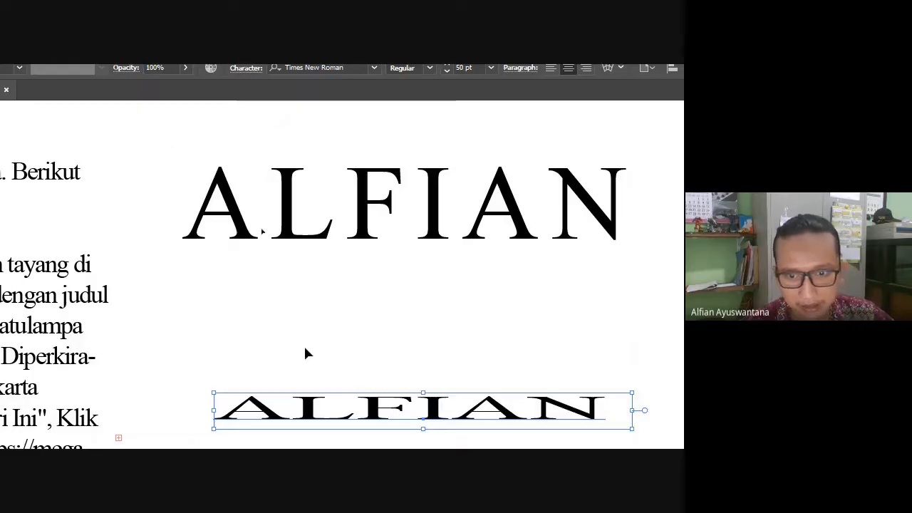
{"action": "scroll", "coordinate": [435, 327], "scroll_direction": "down", "scroll_amount": 5}
Set the horizontal scale of the full-height ALFIAN below to 30%.
{"action": "left_click", "coordinate": [415, 340]}
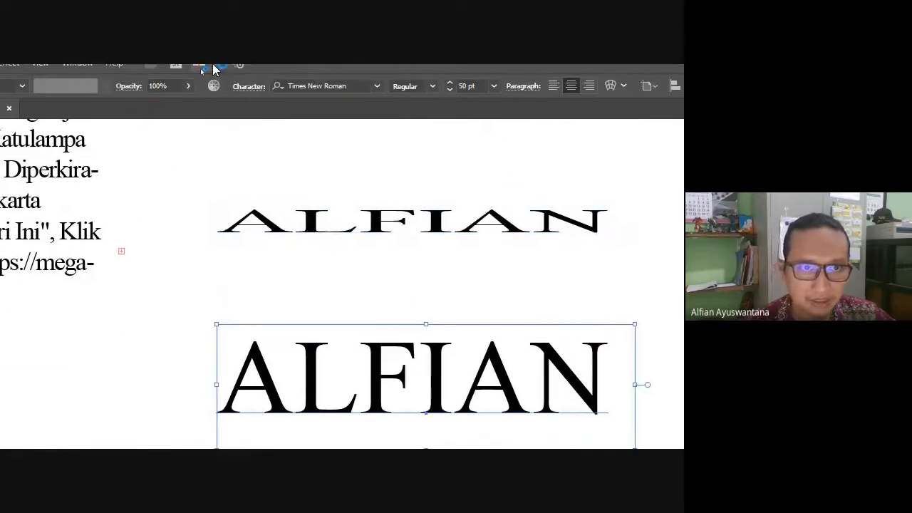
{"action": "left_click", "coordinate": [242, 86]}
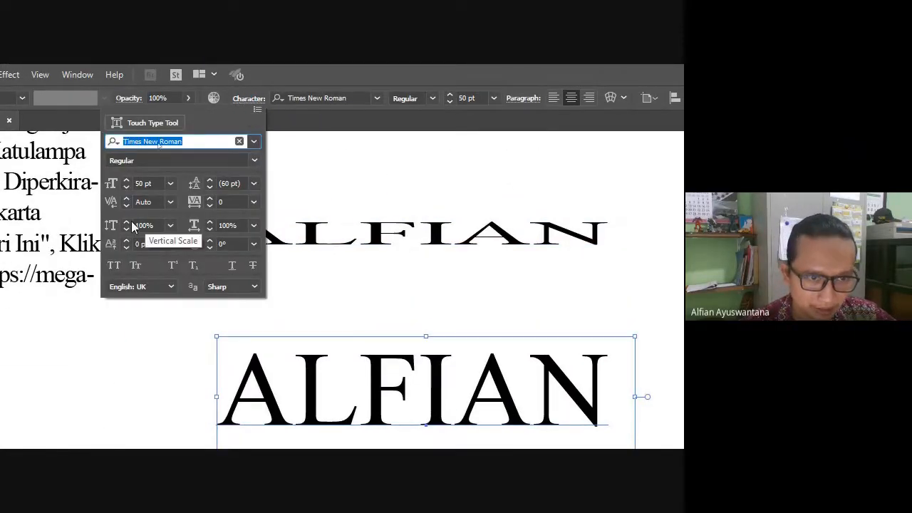
{"action": "left_click", "coordinate": [236, 226]}
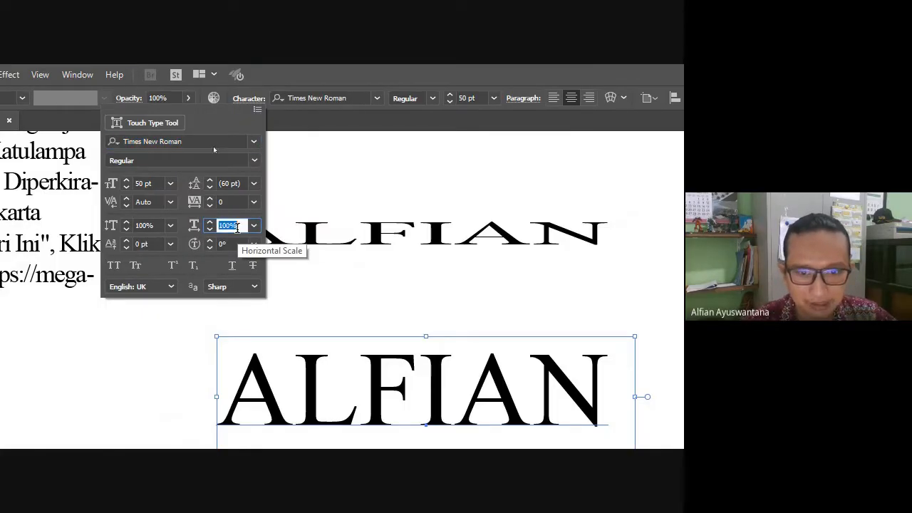
{"action": "type", "text": "30"}
{"action": "key", "text": "Return"}
{"action": "scroll", "coordinate": [214, 151], "scroll_direction": "down", "scroll_amount": 5}
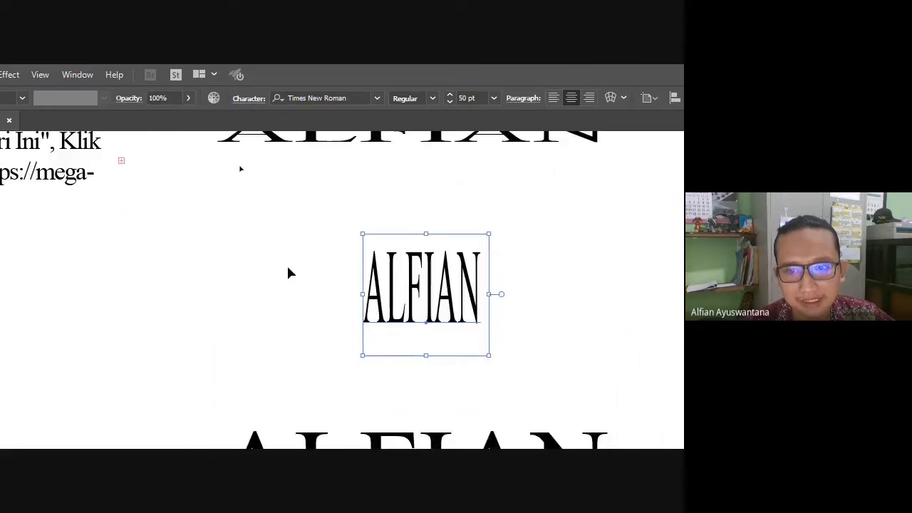
{"action": "left_click", "coordinate": [394, 292]}
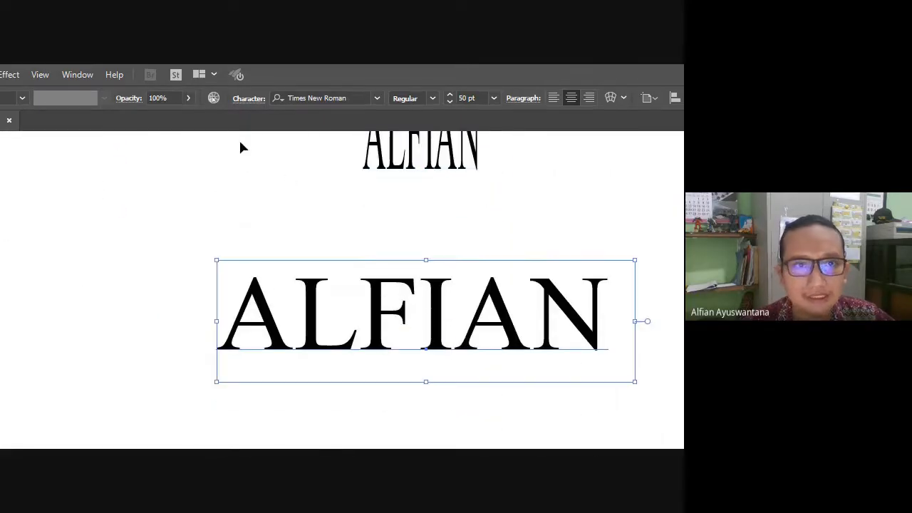
{"action": "left_click", "coordinate": [254, 98]}
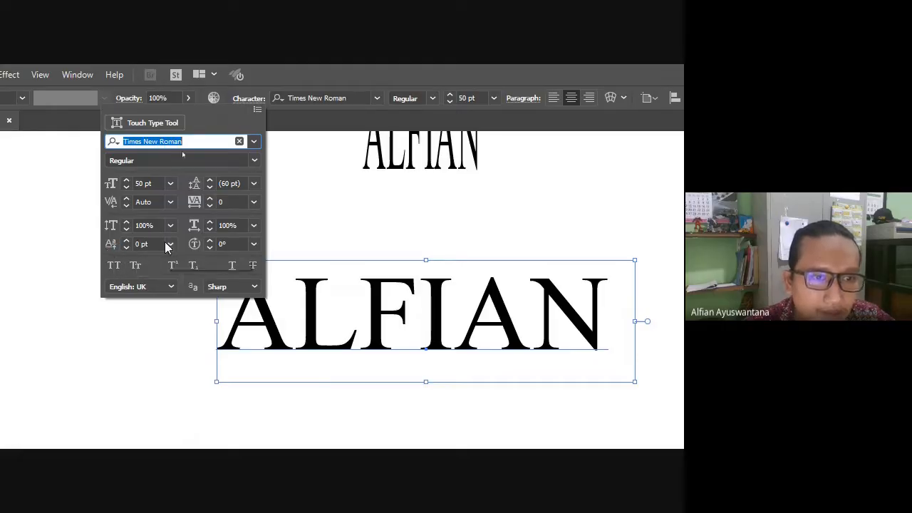
Give the normal-width ALFIAN title a -10 pt baseline shift.
{"action": "scroll", "coordinate": [147, 243], "scroll_direction": "down", "scroll_amount": 7}
{"action": "scroll", "coordinate": [149, 244], "scroll_direction": "up", "scroll_amount": 5}
{"action": "scroll", "coordinate": [150, 243], "scroll_direction": "down", "scroll_amount": 5}
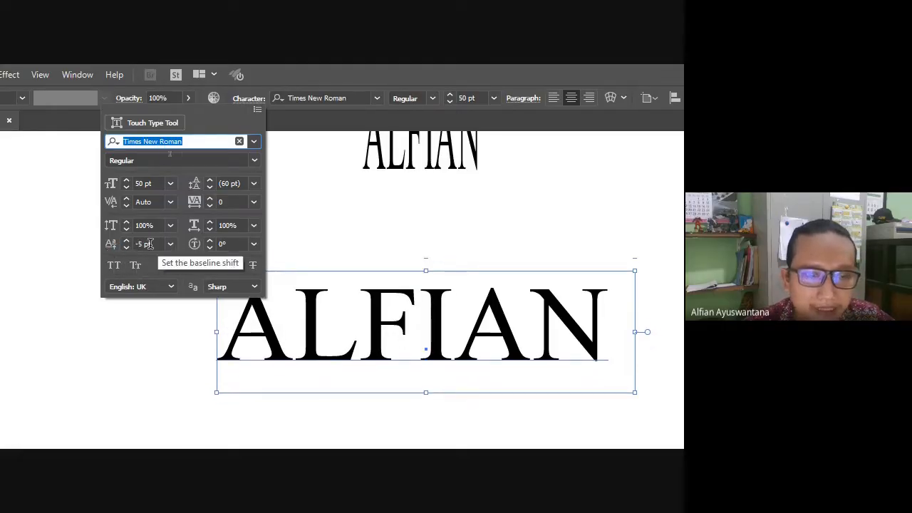
{"action": "scroll", "coordinate": [150, 244], "scroll_direction": "up", "scroll_amount": 4}
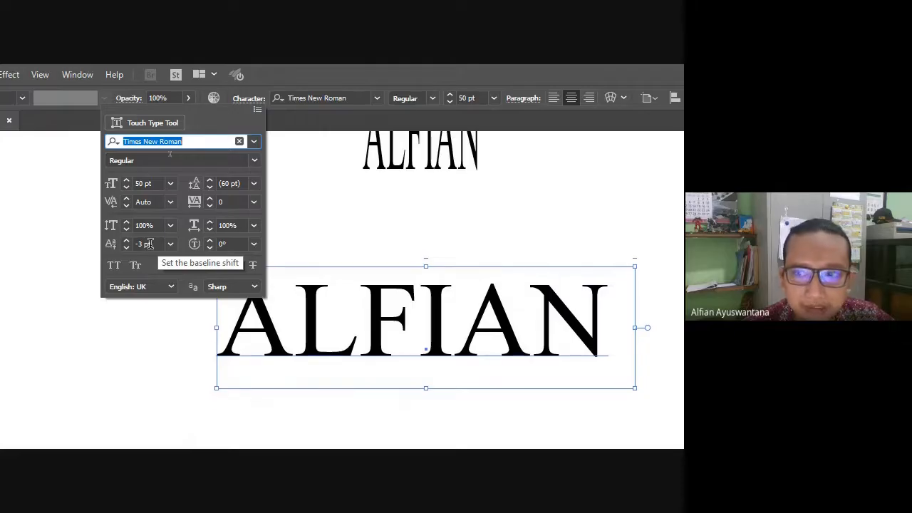
{"action": "scroll", "coordinate": [150, 244], "scroll_direction": "down", "scroll_amount": 4}
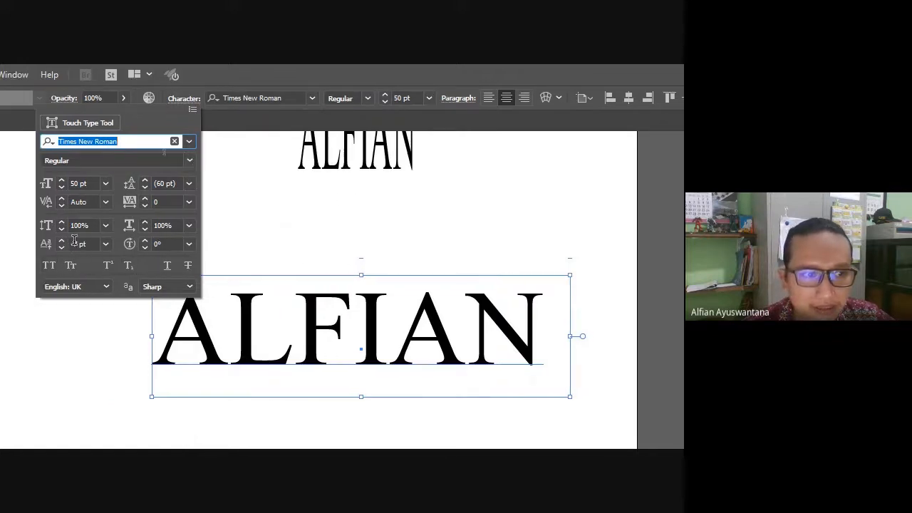
{"action": "left_click", "coordinate": [74, 244]}
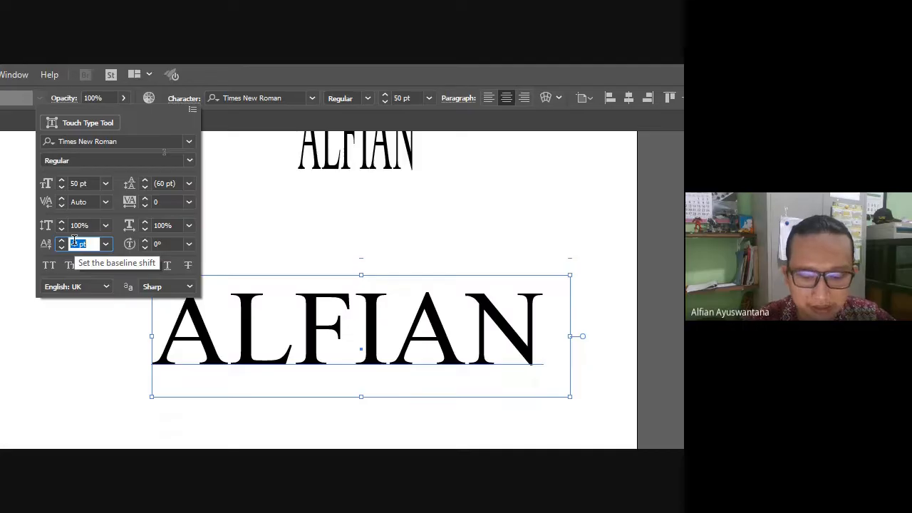
{"action": "type", "text": "-"}
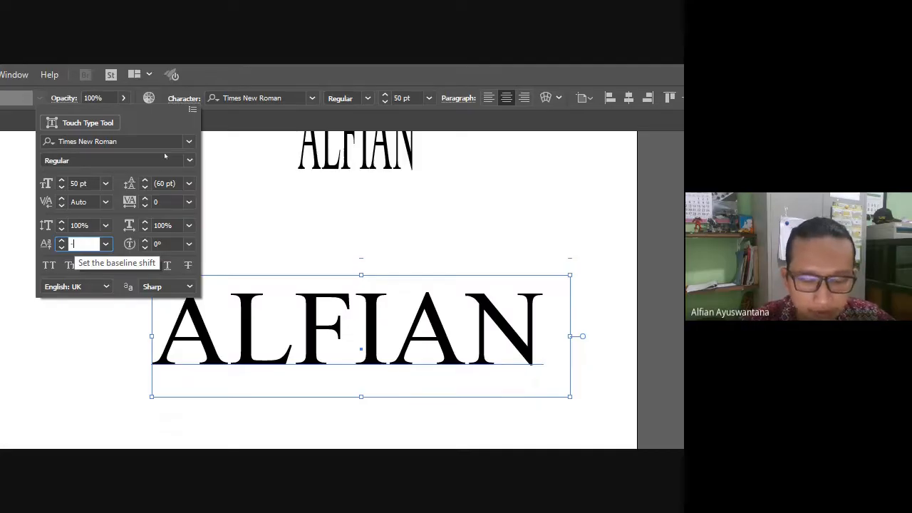
{"action": "type", "text": "10"}
{"action": "key", "text": "Return"}
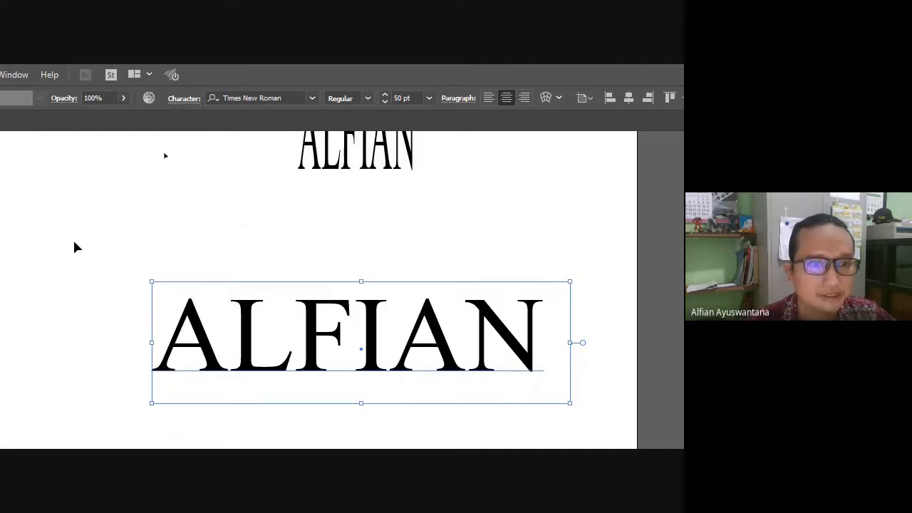
{"action": "scroll", "coordinate": [299, 198], "scroll_direction": "down", "scroll_amount": 5}
{"action": "scroll", "coordinate": [299, 198], "scroll_direction": "down", "scroll_amount": 2}
{"action": "left_click", "coordinate": [308, 265]}
Rotate each character of this ALFIAN title by -20°.
{"action": "left_click", "coordinate": [180, 100]}
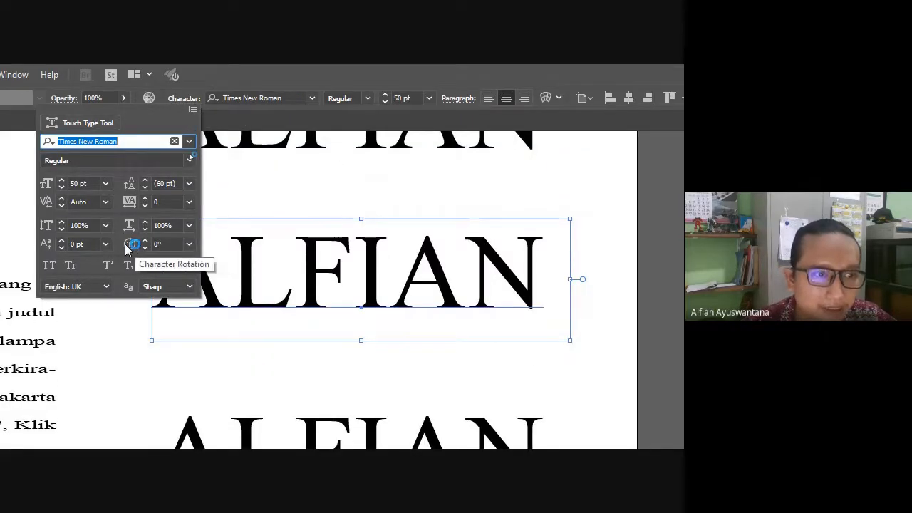
{"action": "left_click", "coordinate": [165, 243]}
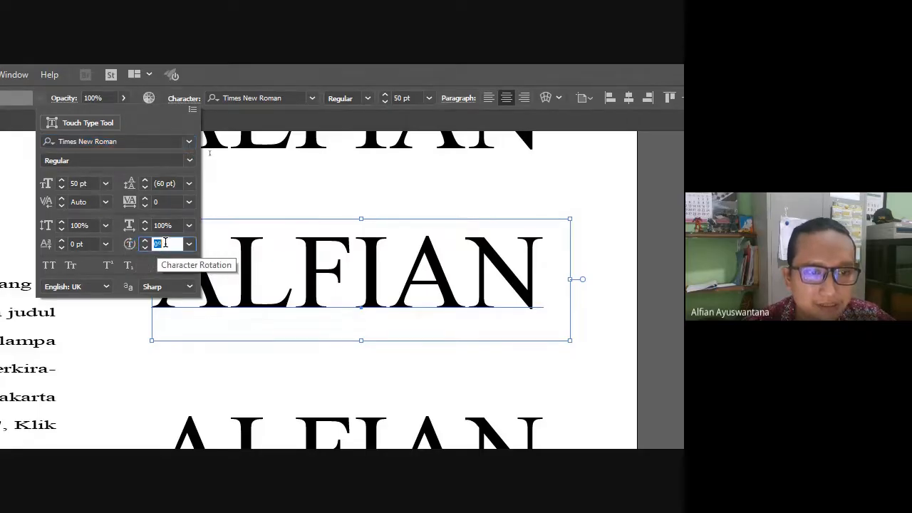
{"action": "scroll", "coordinate": [166, 243], "scroll_direction": "down", "scroll_amount": 5}
{"action": "scroll", "coordinate": [167, 243], "scroll_direction": "up", "scroll_amount": 4}
{"action": "scroll", "coordinate": [167, 243], "scroll_direction": "up", "scroll_amount": 3}
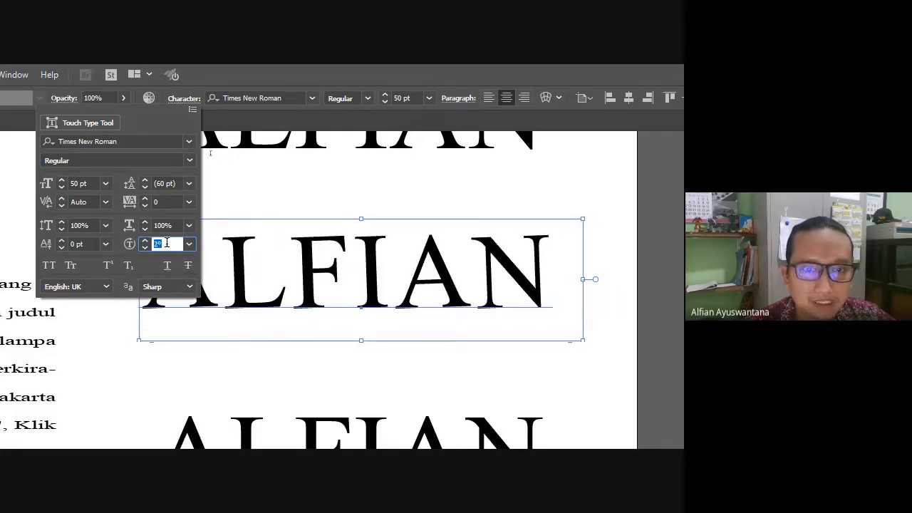
{"action": "scroll", "coordinate": [167, 243], "scroll_direction": "down", "scroll_amount": 15}
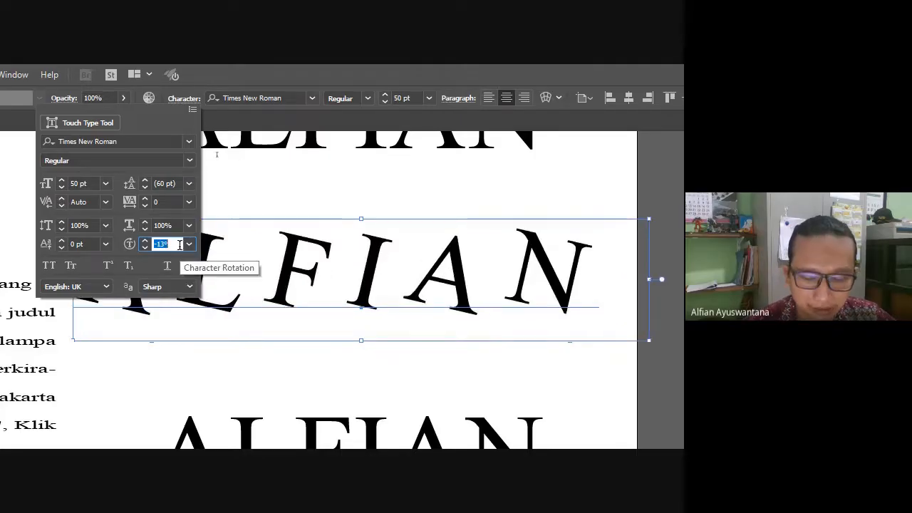
{"action": "type", "text": "-"}
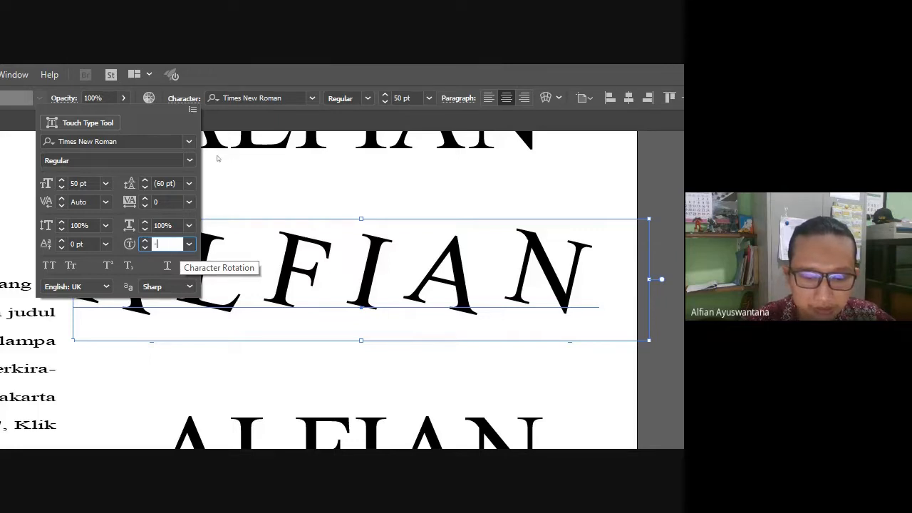
{"action": "type", "text": "20"}
{"action": "key", "text": "Return"}
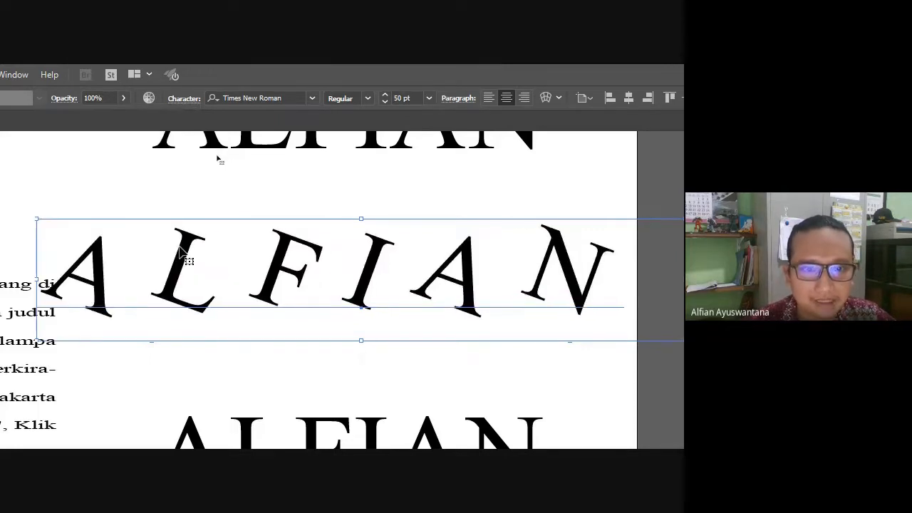
{"action": "scroll", "coordinate": [301, 253], "scroll_direction": "down", "scroll_amount": 5}
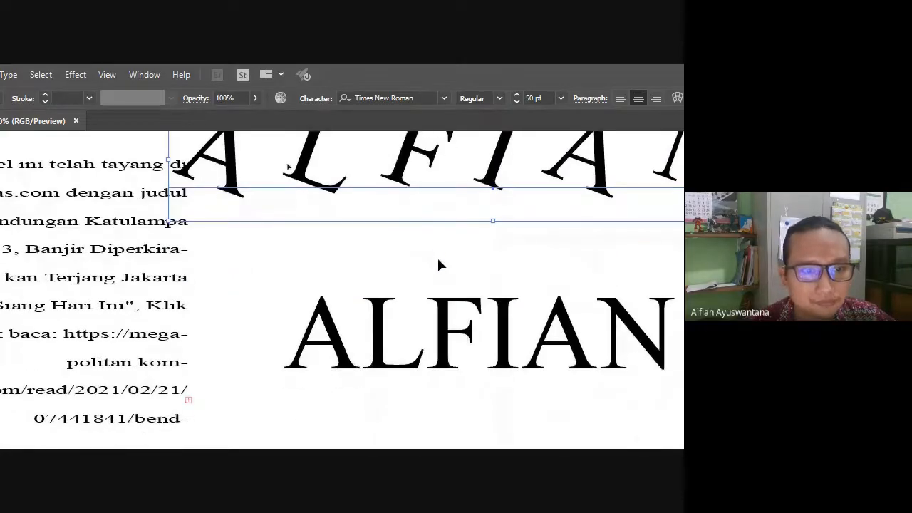
With Touch Type on the lower ALFIAN, raise the final N and tilt it.
{"action": "scroll", "coordinate": [439, 259], "scroll_direction": "down", "scroll_amount": 1}
{"action": "left_click", "coordinate": [418, 313]}
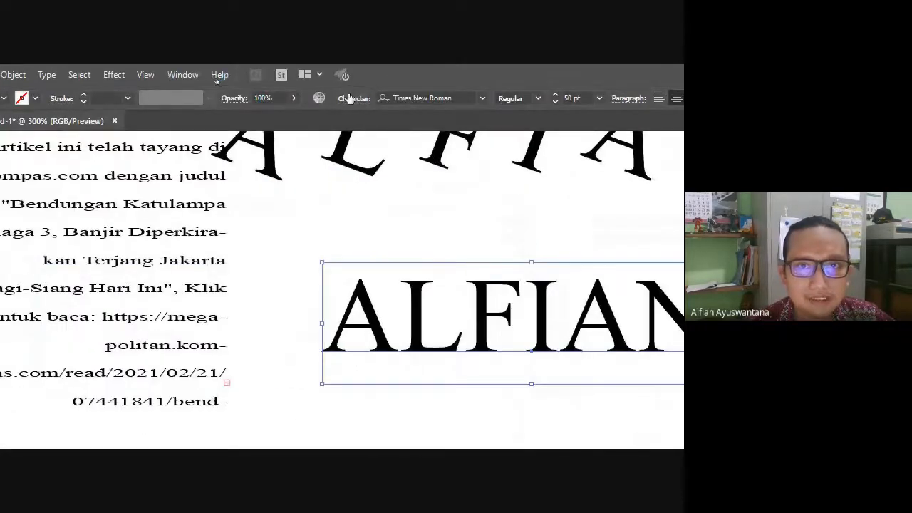
{"action": "left_click", "coordinate": [350, 98]}
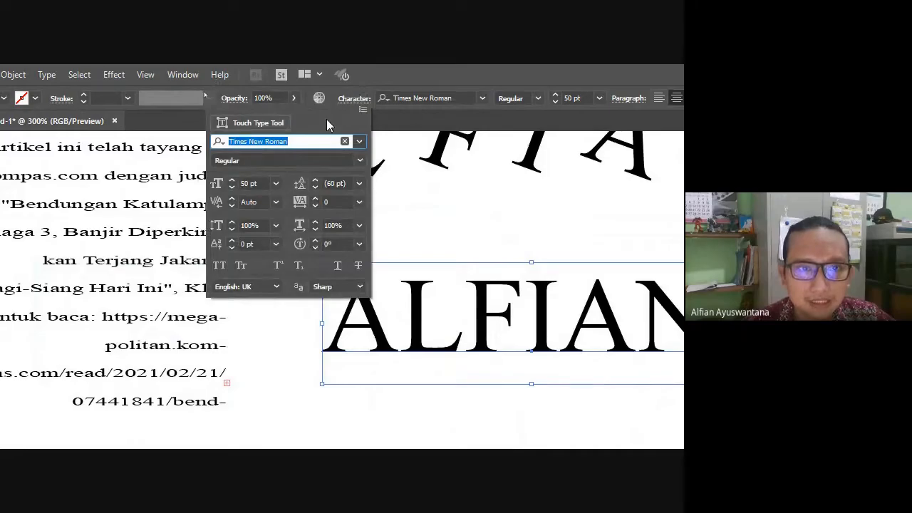
{"action": "left_click", "coordinate": [235, 126]}
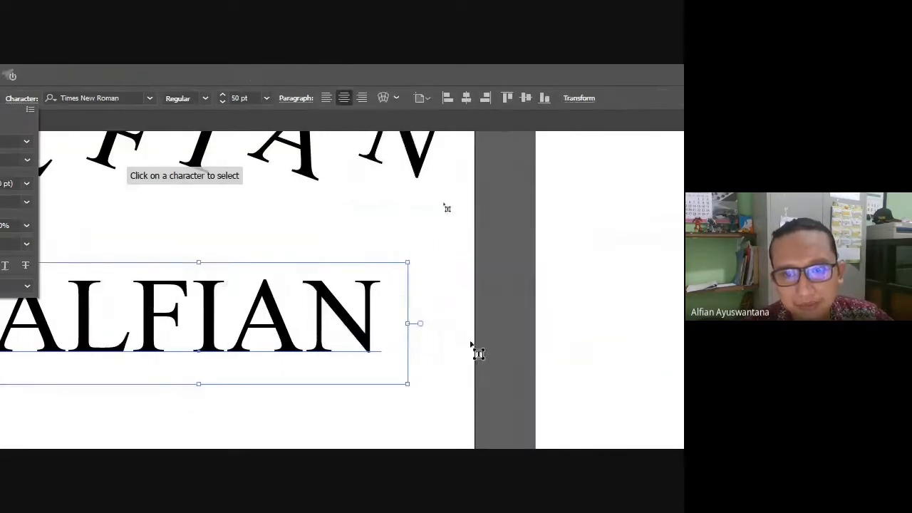
{"action": "left_click", "coordinate": [362, 340]}
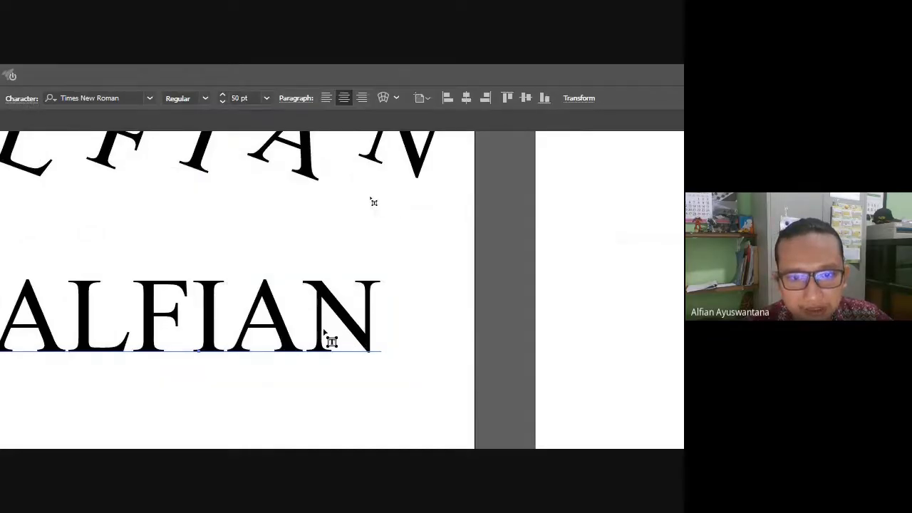
{"action": "left_click", "coordinate": [338, 332]}
{"action": "left_click_drag", "start_coordinate": [351, 327], "coordinate": [353, 281]}
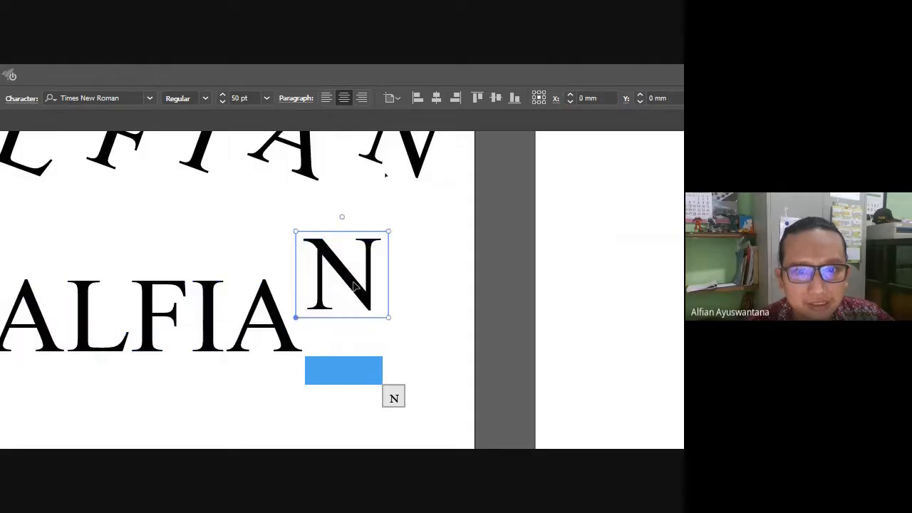
{"action": "left_click_drag", "start_coordinate": [342, 217], "coordinate": [368, 227]}
Shrink the second A, then narrow the I and lift it higher.
{"action": "scroll", "coordinate": [274, 292], "scroll_direction": "down", "scroll_amount": 1}
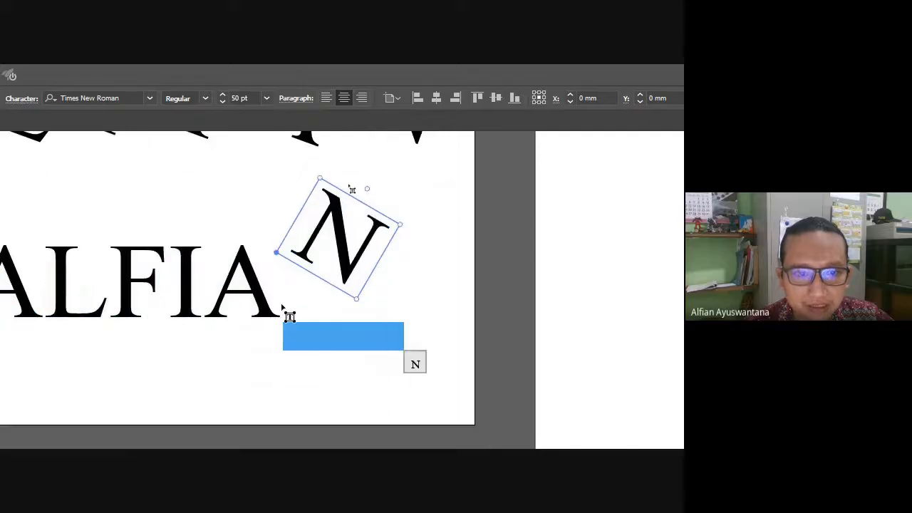
{"action": "left_click_drag", "start_coordinate": [257, 293], "coordinate": [285, 317]}
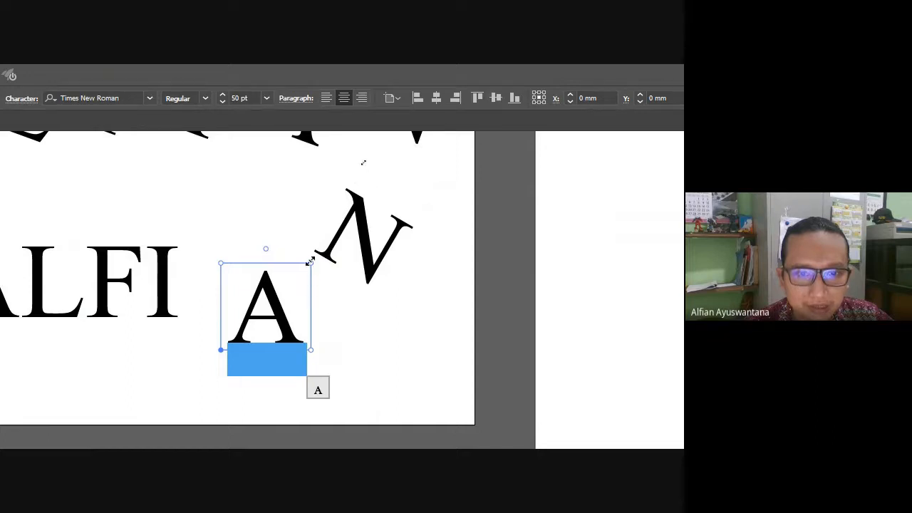
{"action": "left_click_drag", "start_coordinate": [310, 260], "coordinate": [264, 305]}
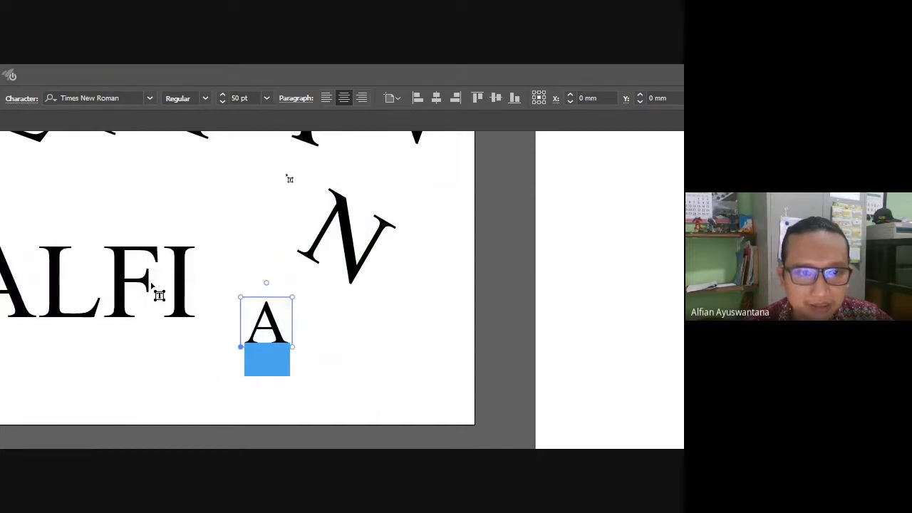
{"action": "left_click", "coordinate": [188, 285]}
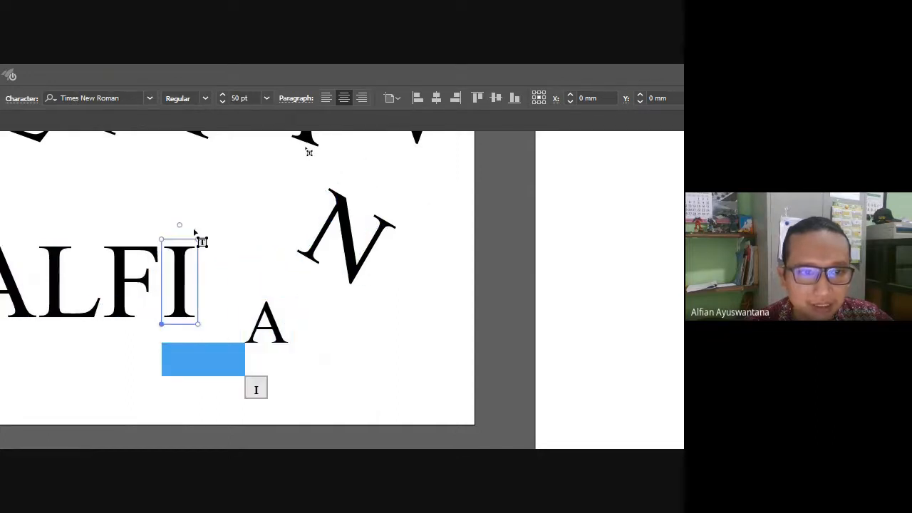
{"action": "left_click_drag", "start_coordinate": [160, 322], "coordinate": [199, 312]}
Rotate the F clockwise and enlarge it.
{"action": "left_click", "coordinate": [166, 316]}
{"action": "left_click", "coordinate": [133, 282]}
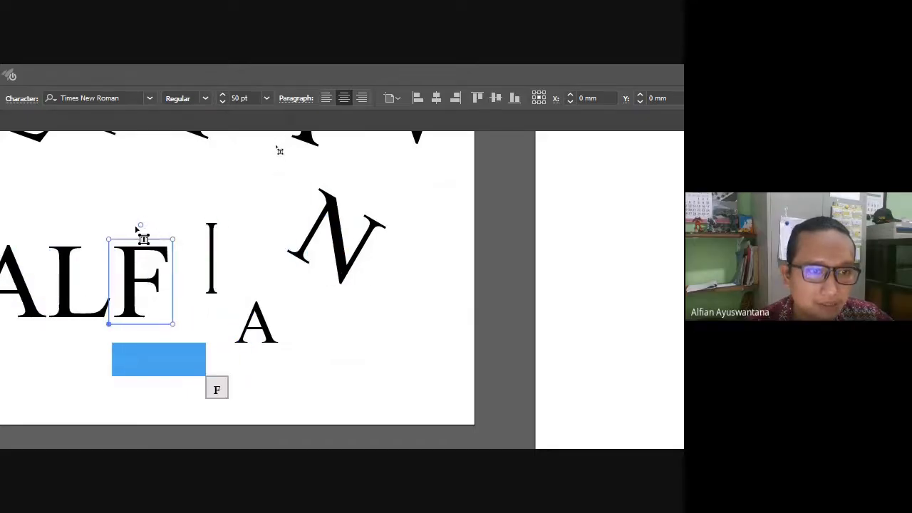
{"action": "left_click_drag", "start_coordinate": [138, 226], "coordinate": [179, 188]}
{"action": "left_click_drag", "start_coordinate": [152, 226], "coordinate": [107, 171]}
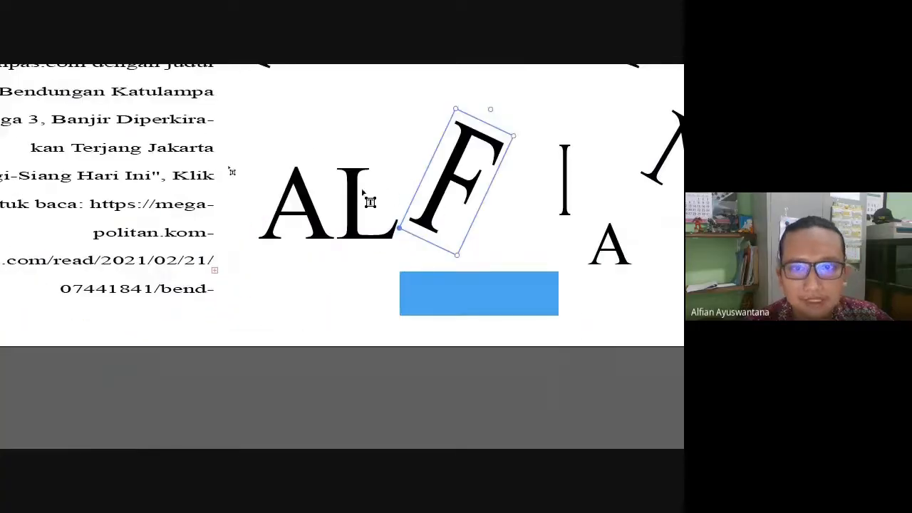
Enlarge and widen the L, and raise the first A upward.
{"action": "left_click", "coordinate": [32, 270]}
{"action": "left_click_drag", "start_coordinate": [403, 161], "coordinate": [423, 99]}
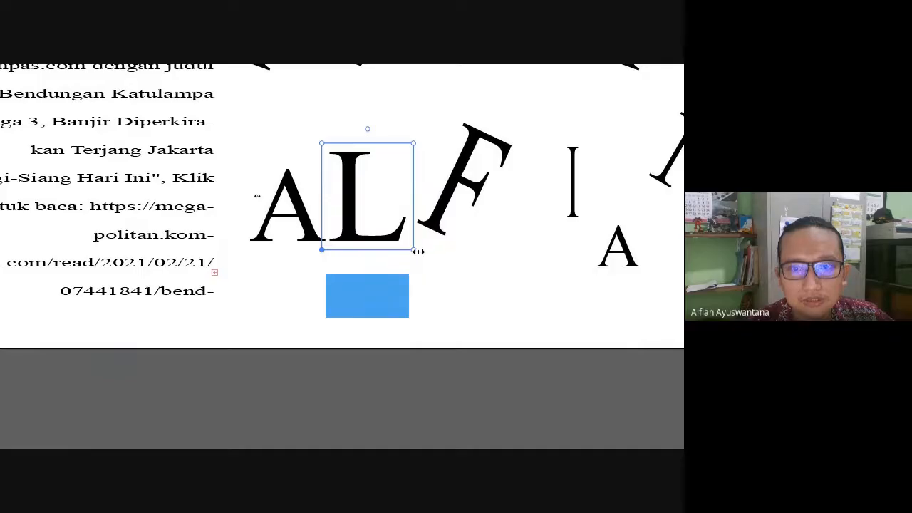
{"action": "left_click_drag", "start_coordinate": [414, 251], "coordinate": [484, 258]}
{"action": "left_click_drag", "start_coordinate": [270, 206], "coordinate": [245, 96]}
{"action": "left_click", "coordinate": [321, 305]}
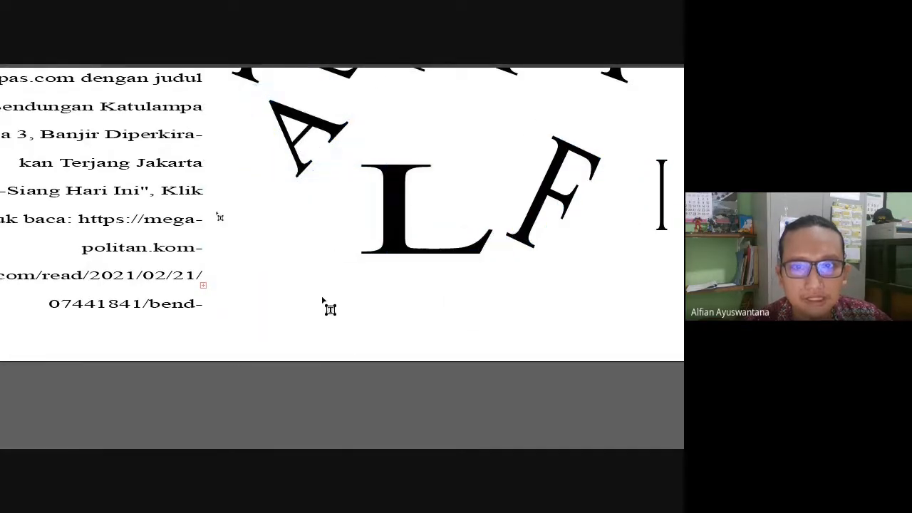
Zoom out to see the artboard and switch to the Selection tool.
{"action": "scroll", "coordinate": [249, 222], "scroll_direction": "down", "scroll_amount": 4}
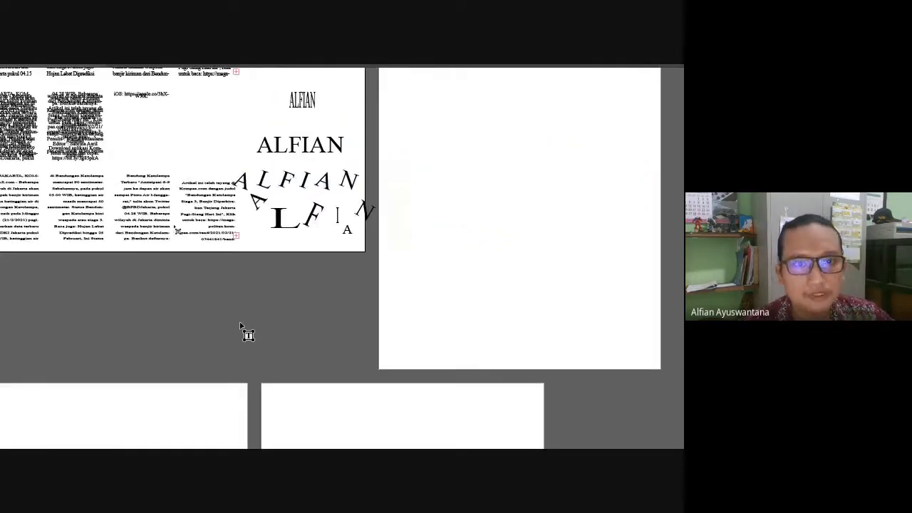
{"action": "scroll", "coordinate": [67, 191], "scroll_direction": "up", "scroll_amount": 3}
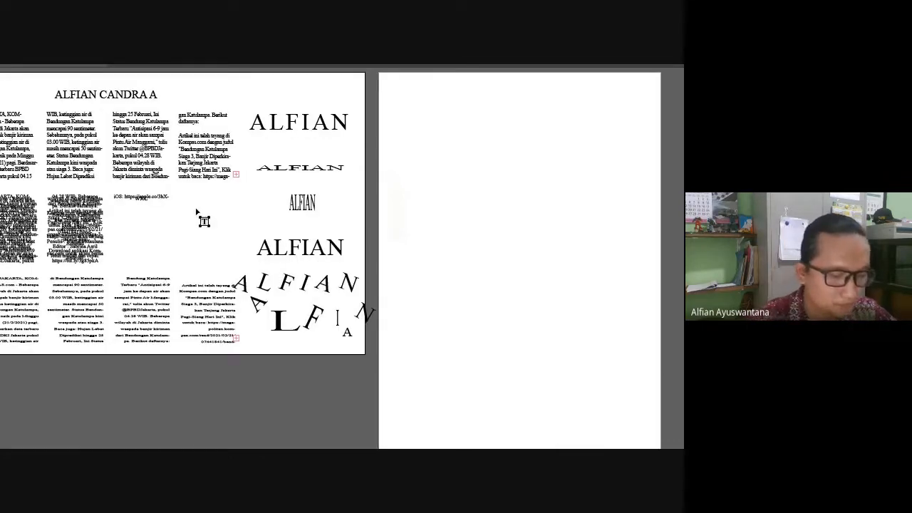
{"action": "key", "text": "super"}
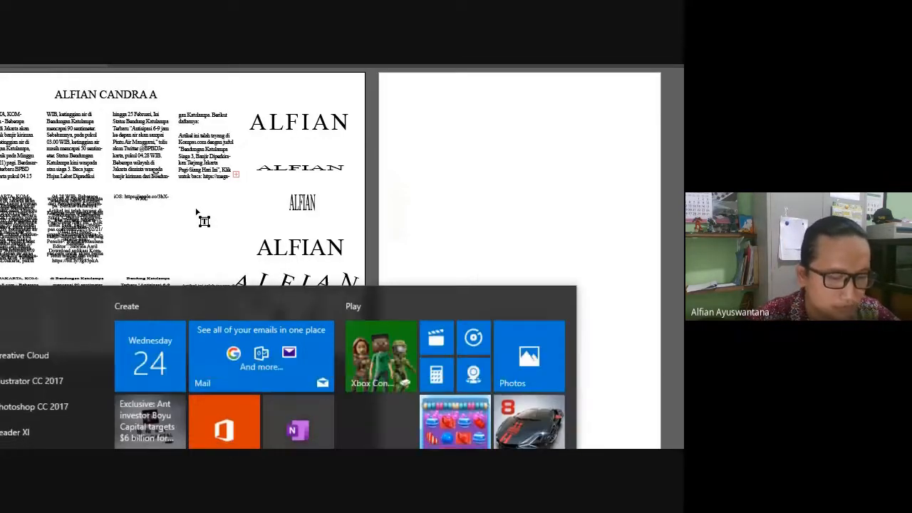
{"action": "key", "text": "super"}
{"action": "key", "text": "super+minus"}
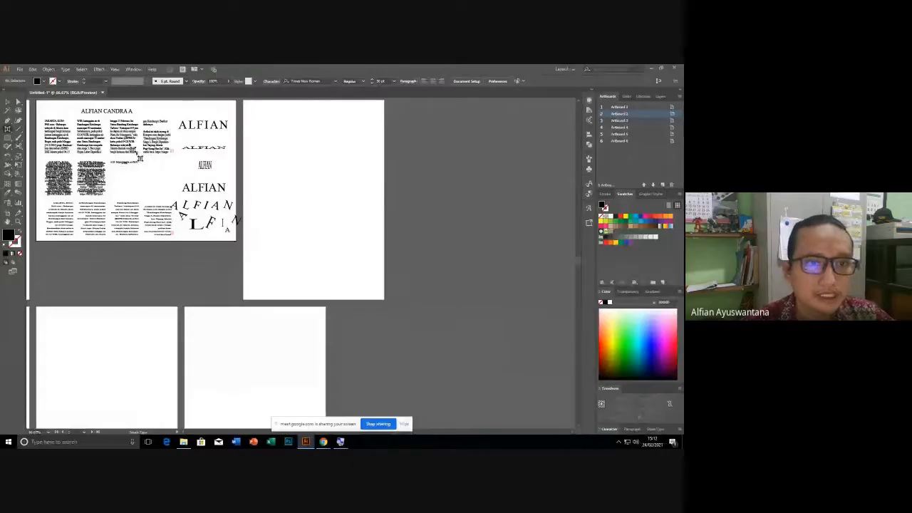
{"action": "scroll", "coordinate": [102, 114], "scroll_direction": "up", "scroll_amount": 3}
{"action": "left_click", "coordinate": [8, 102]}
{"action": "left_click", "coordinate": [126, 169]}
Scale the arched and scattered ALFIAN titles down to fit inside the artboard.
{"action": "scroll", "coordinate": [354, 291], "scroll_direction": "down", "scroll_amount": 2}
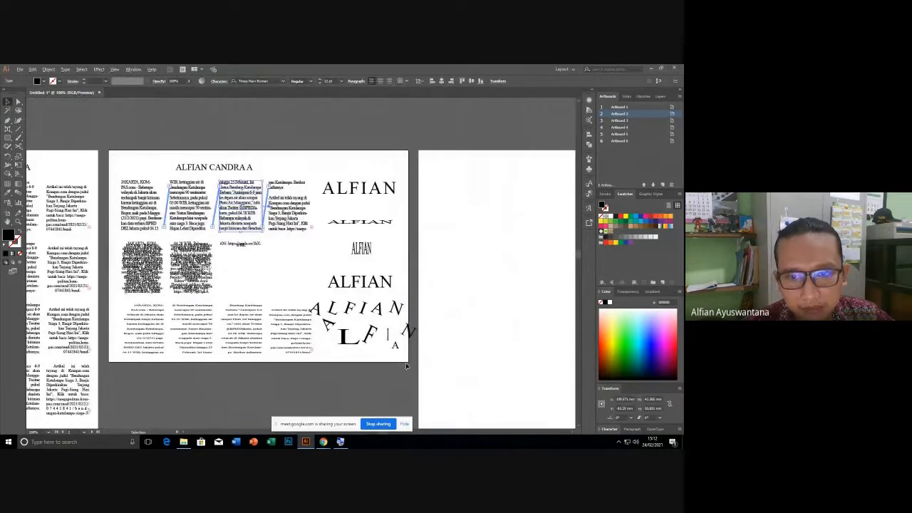
{"action": "scroll", "coordinate": [405, 363], "scroll_direction": "up", "scroll_amount": 2}
{"action": "left_click", "coordinate": [435, 271]}
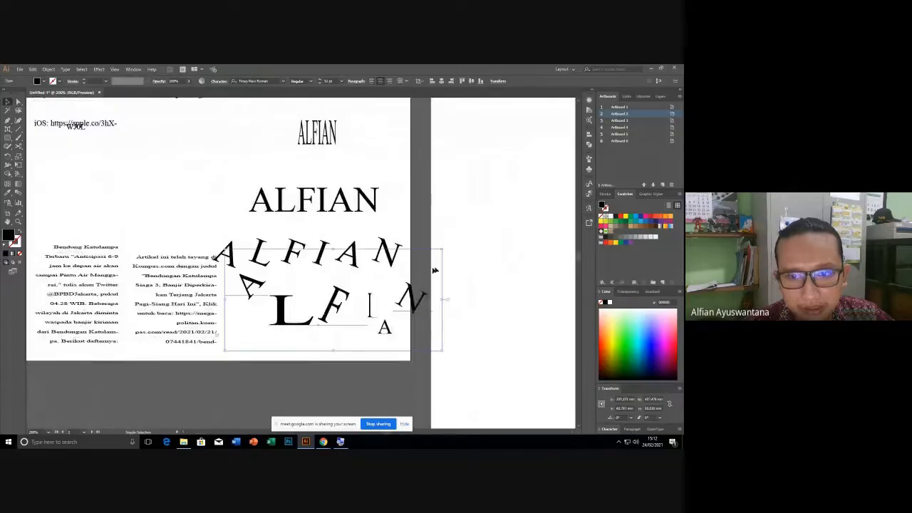
{"action": "left_click_drag", "start_coordinate": [443, 248], "coordinate": [417, 259]}
{"action": "left_click", "coordinate": [454, 268]}
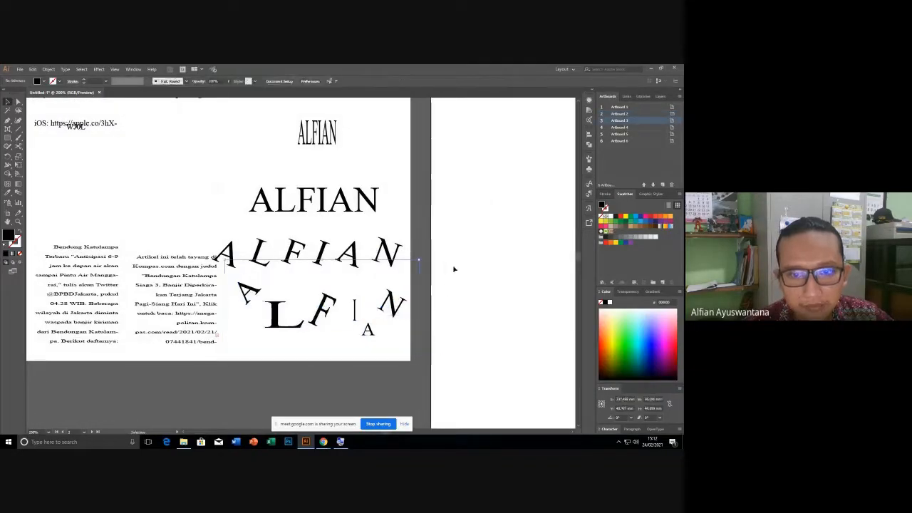
{"action": "left_click_drag", "start_coordinate": [302, 231], "coordinate": [522, 428]}
{"action": "scroll", "coordinate": [234, 256], "scroll_direction": "up", "scroll_amount": 4}
{"action": "scroll", "coordinate": [235, 256], "scroll_direction": "down", "scroll_amount": 2}
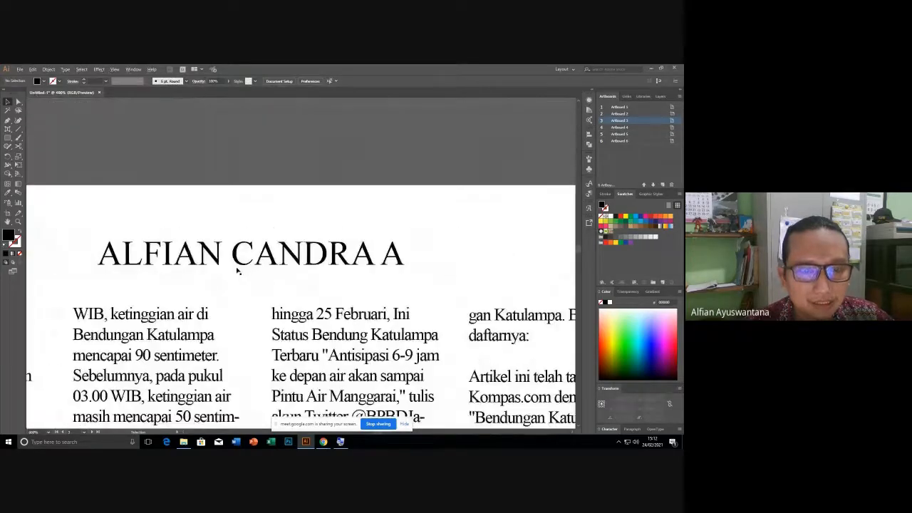
{"action": "left_click", "coordinate": [250, 268]}
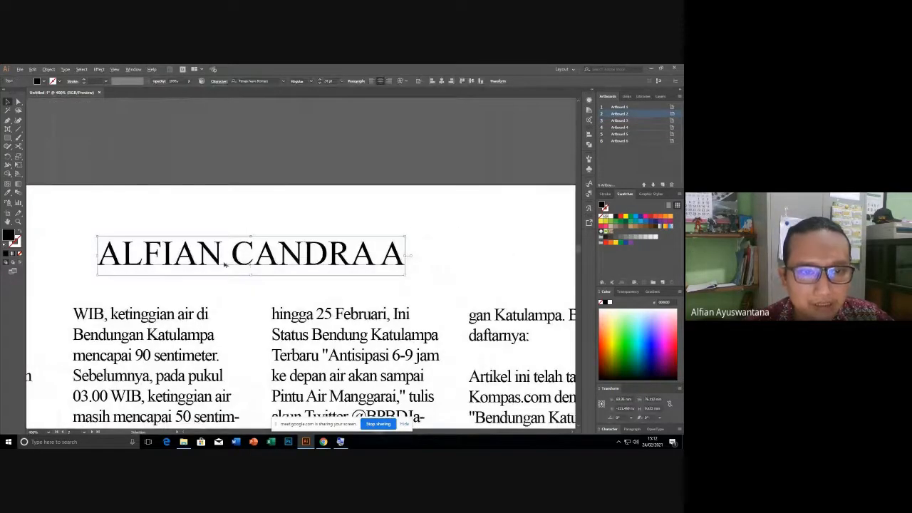
{"action": "scroll", "coordinate": [225, 265], "scroll_direction": "up", "scroll_amount": 2}
{"action": "left_click_drag", "start_coordinate": [260, 265], "coordinate": [260, 192], "text": "alt"}
{"action": "left_click", "coordinate": [277, 275]}
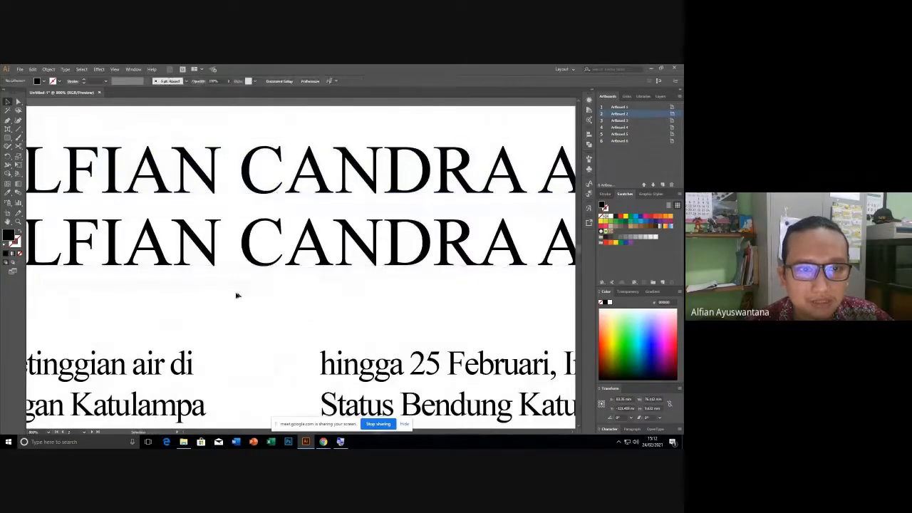
{"action": "scroll", "coordinate": [250, 294], "scroll_direction": "down", "scroll_amount": 2}
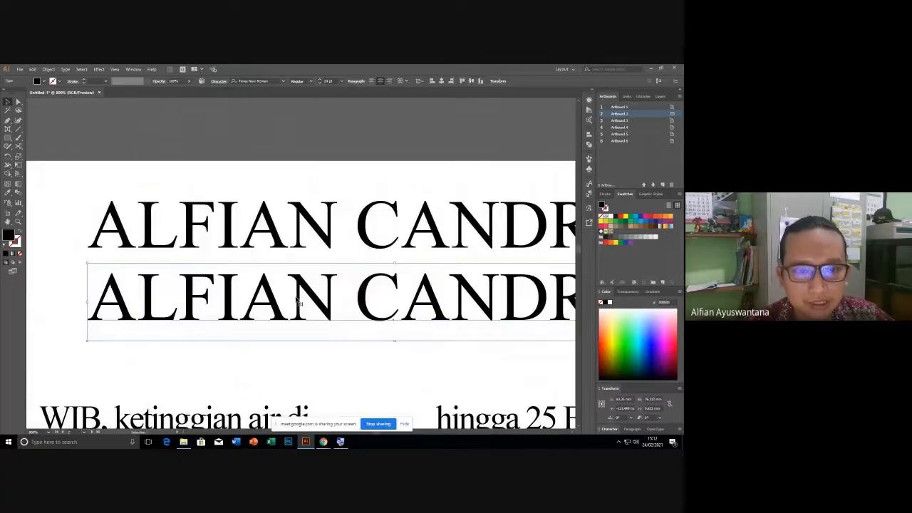
{"action": "right_click", "coordinate": [298, 302]}
{"action": "left_click", "coordinate": [268, 328]}
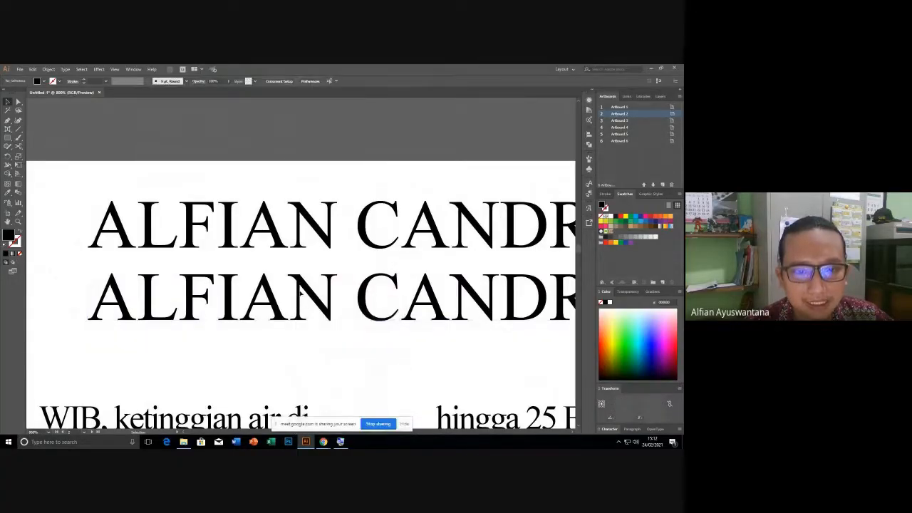
{"action": "right_click", "coordinate": [300, 289]}
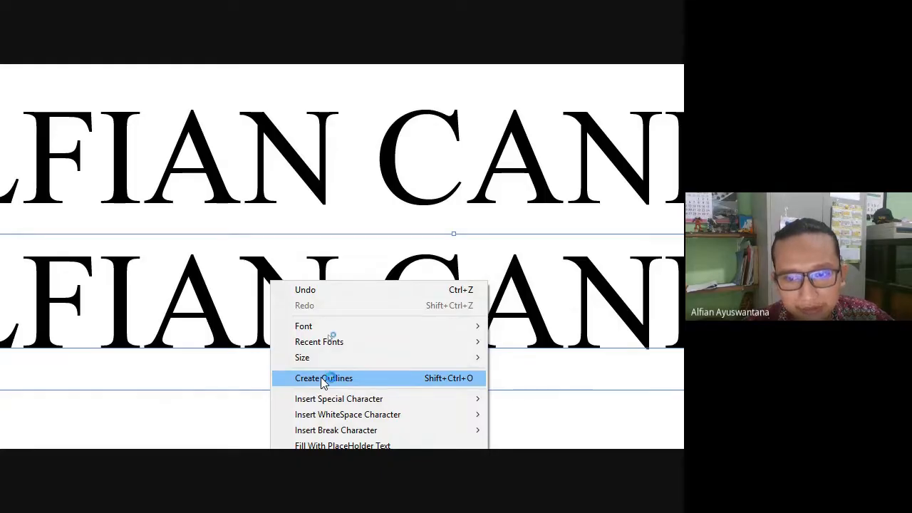
{"action": "left_click", "coordinate": [322, 378]}
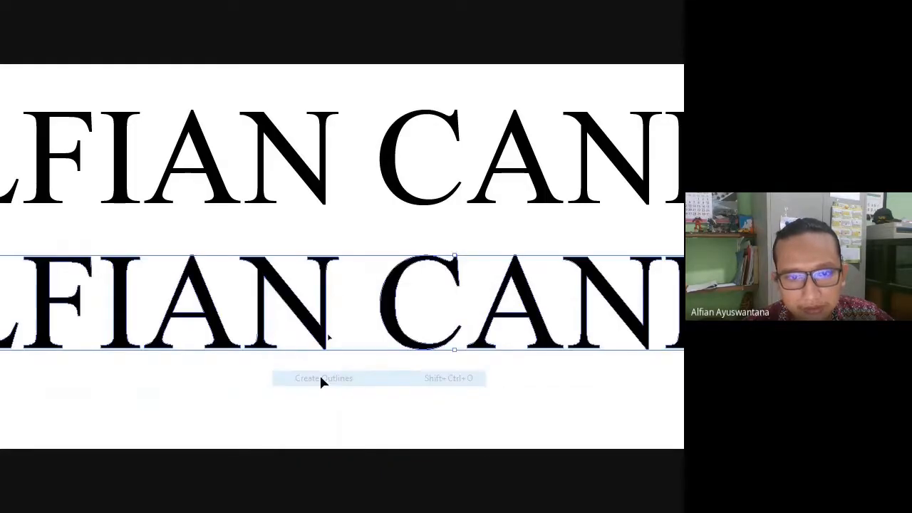
{"action": "scroll", "coordinate": [252, 179], "scroll_direction": "down", "scroll_amount": 3}
{"action": "left_click", "coordinate": [285, 293]}
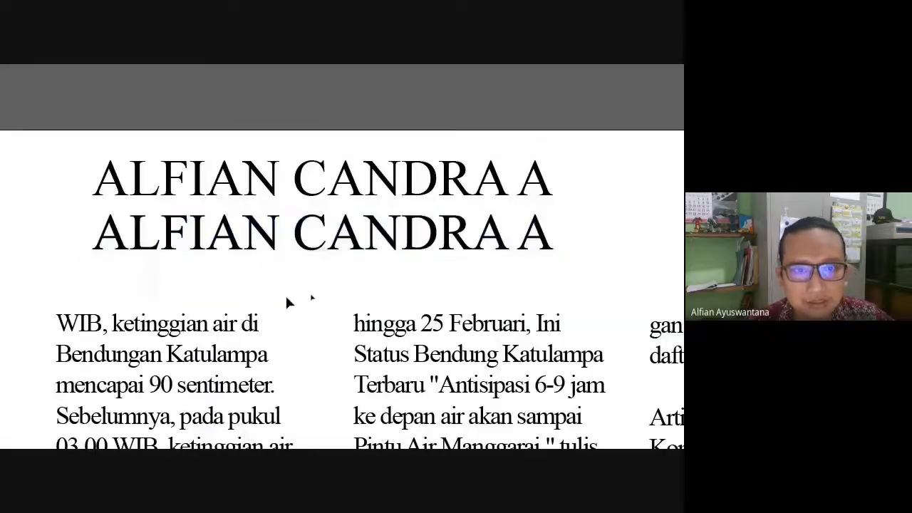
{"action": "left_click_drag", "start_coordinate": [272, 262], "coordinate": [265, 281]}
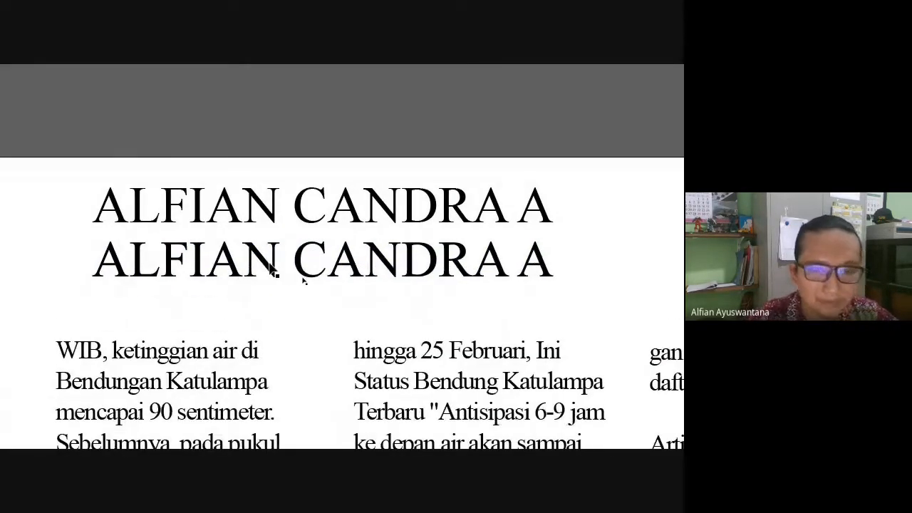
{"action": "scroll", "coordinate": [305, 282], "scroll_direction": "up", "scroll_amount": 3}
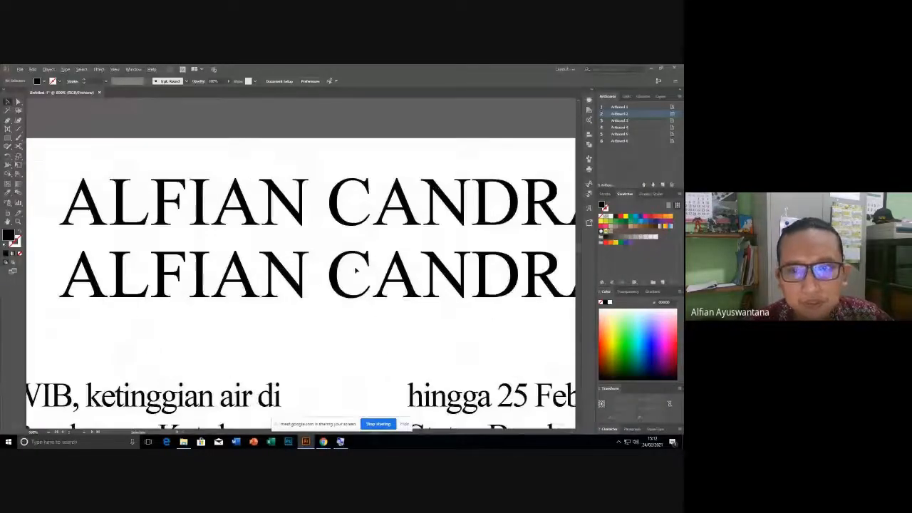
{"action": "scroll", "coordinate": [328, 270], "scroll_direction": "down", "scroll_amount": 1}
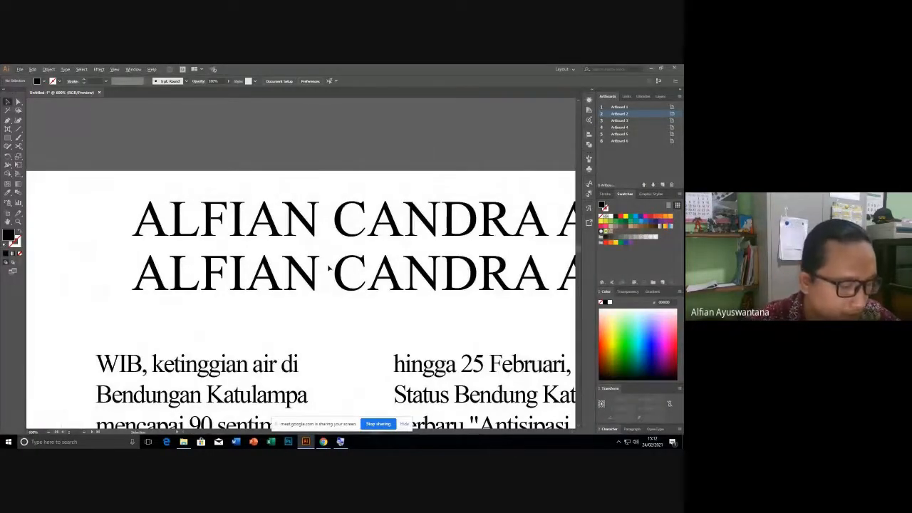
{"action": "key", "text": "ctrl+y"}
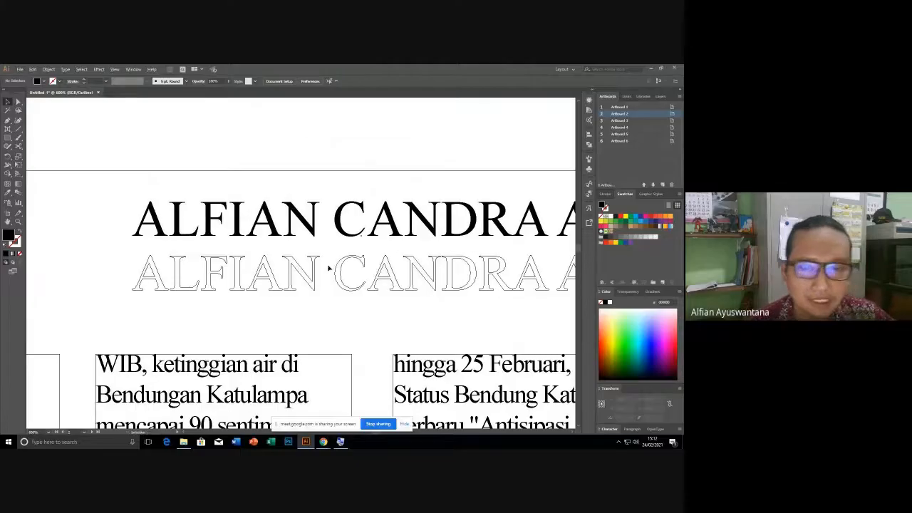
{"action": "scroll", "coordinate": [318, 273], "scroll_direction": "right", "scroll_amount": 3}
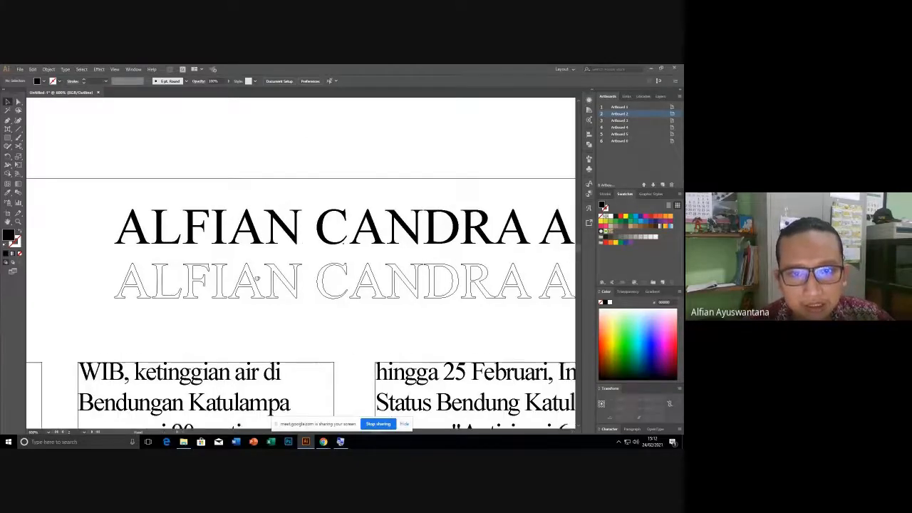
{"action": "left_click", "coordinate": [306, 244]}
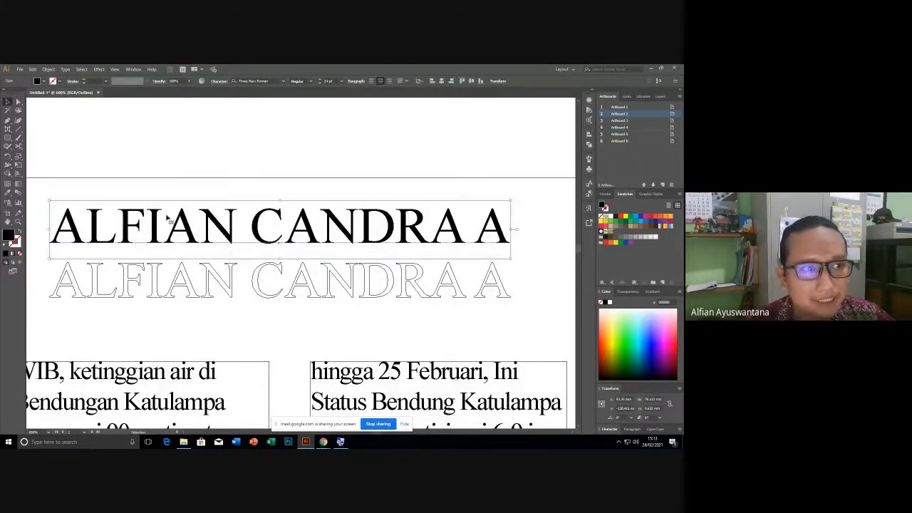
{"action": "left_click", "coordinate": [11, 131]}
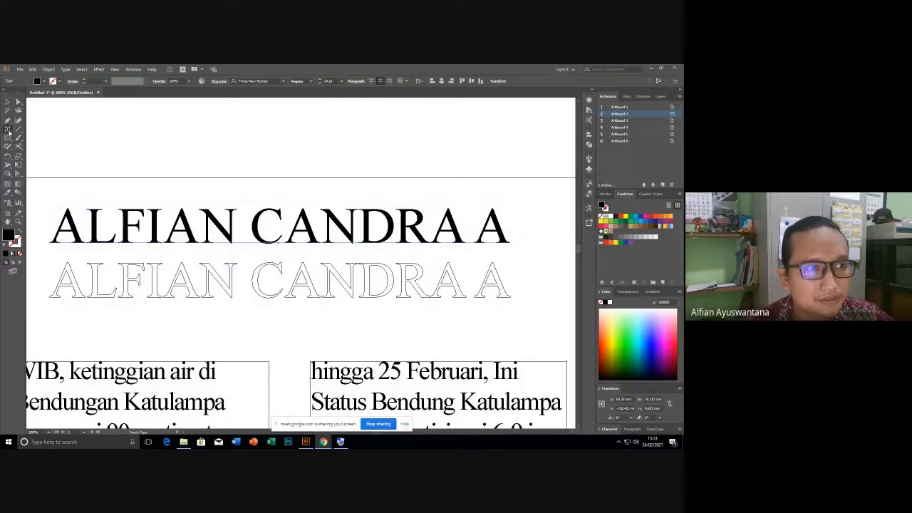
{"action": "left_click", "coordinate": [9, 131]}
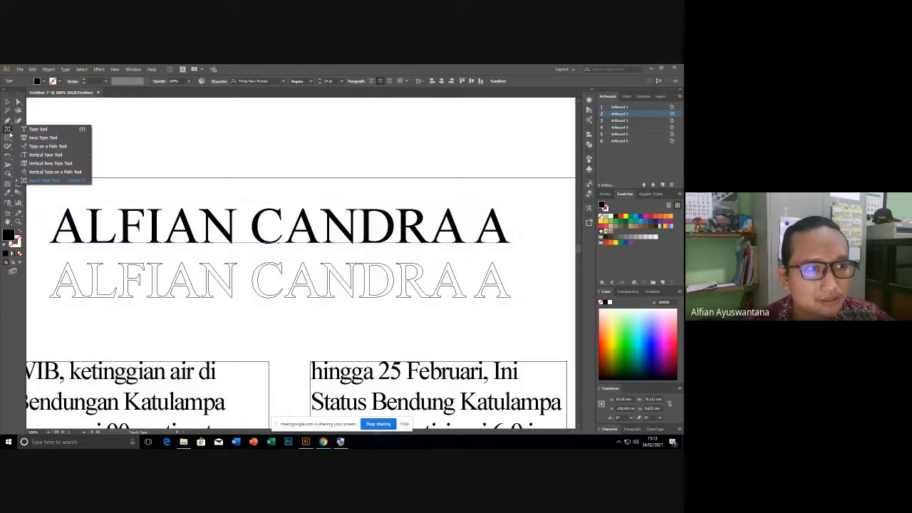
{"action": "left_click", "coordinate": [39, 129]}
{"action": "left_click_drag", "start_coordinate": [499, 222], "coordinate": [299, 225]}
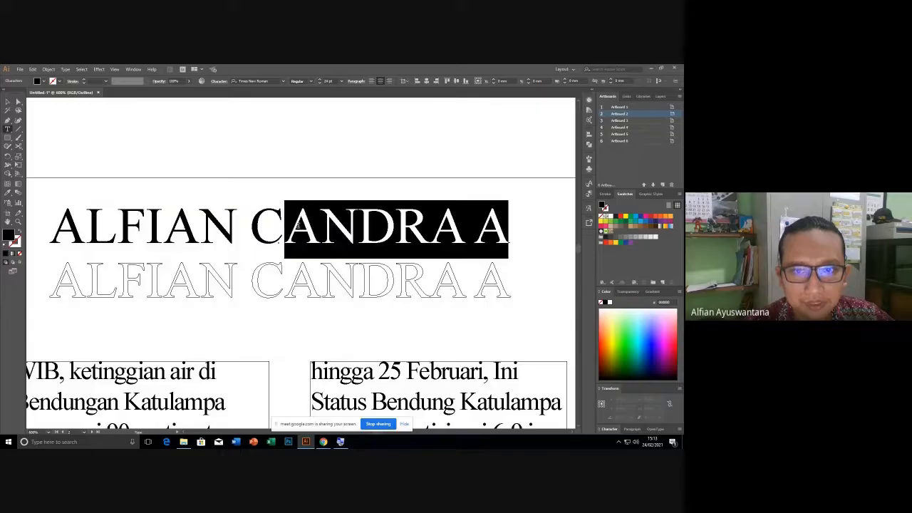
{"action": "key", "text": "BackSpace"}
{"action": "type", "text": "A"}
{"action": "key", "text": "Left"}
{"action": "key", "text": "Left"}
{"action": "left_click", "coordinate": [7, 101]}
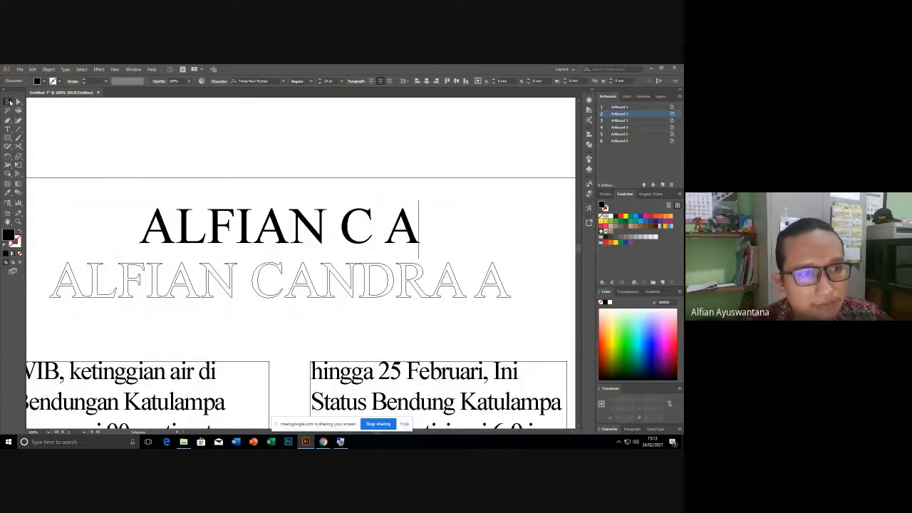
{"action": "left_click", "coordinate": [309, 263]}
{"action": "left_click", "coordinate": [338, 282]}
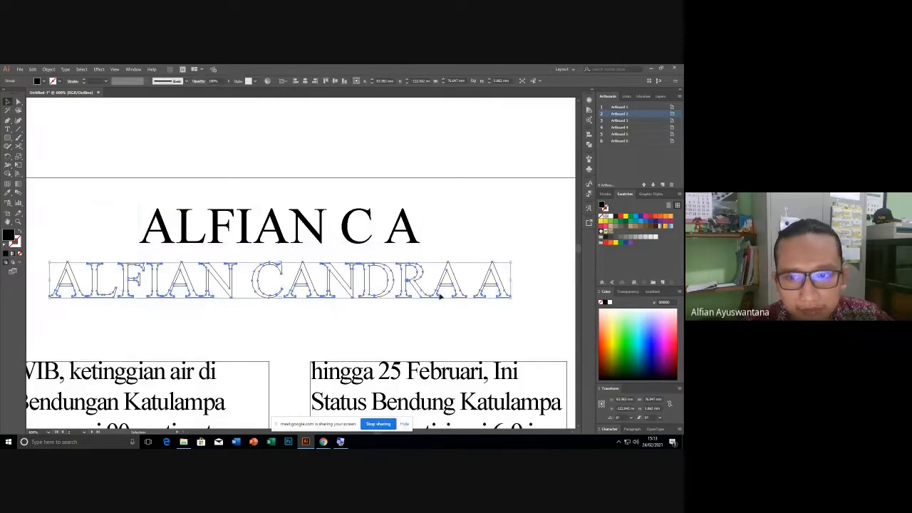
Zoom into the outlined title and select the NDRA A letter outlines.
{"action": "left_click", "coordinate": [514, 287]}
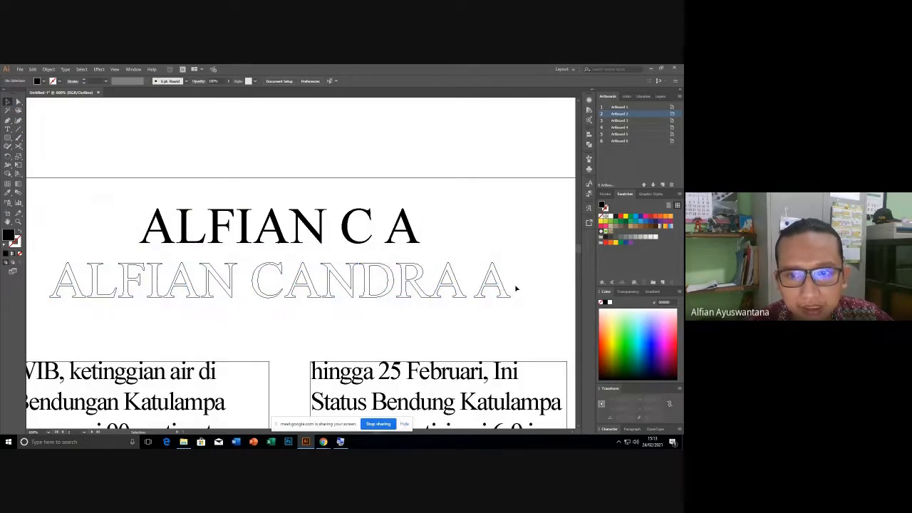
{"action": "scroll", "coordinate": [513, 287], "scroll_direction": "up", "scroll_amount": 10}
{"action": "left_click", "coordinate": [323, 279]}
{"action": "scroll", "coordinate": [322, 280], "scroll_direction": "down", "scroll_amount": 6}
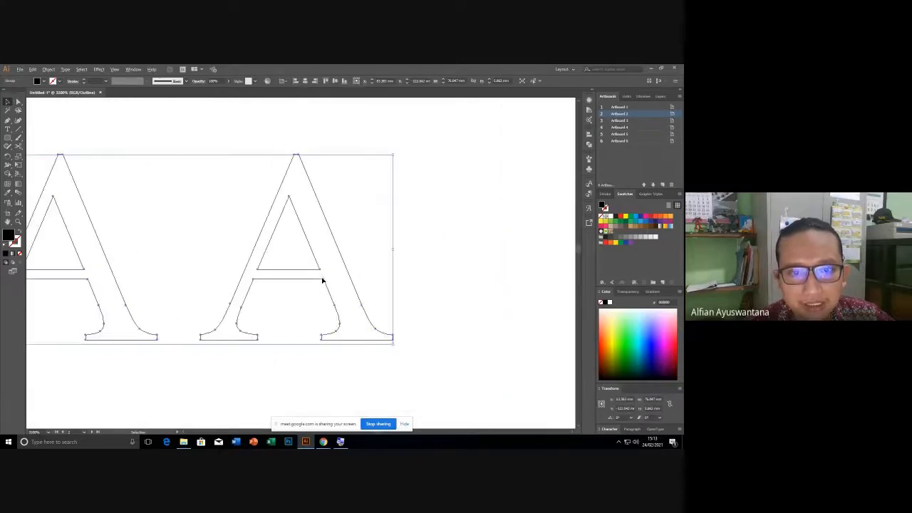
{"action": "scroll", "coordinate": [322, 280], "scroll_direction": "up", "scroll_amount": 3}
{"action": "scroll", "coordinate": [322, 280], "scroll_direction": "down", "scroll_amount": 6}
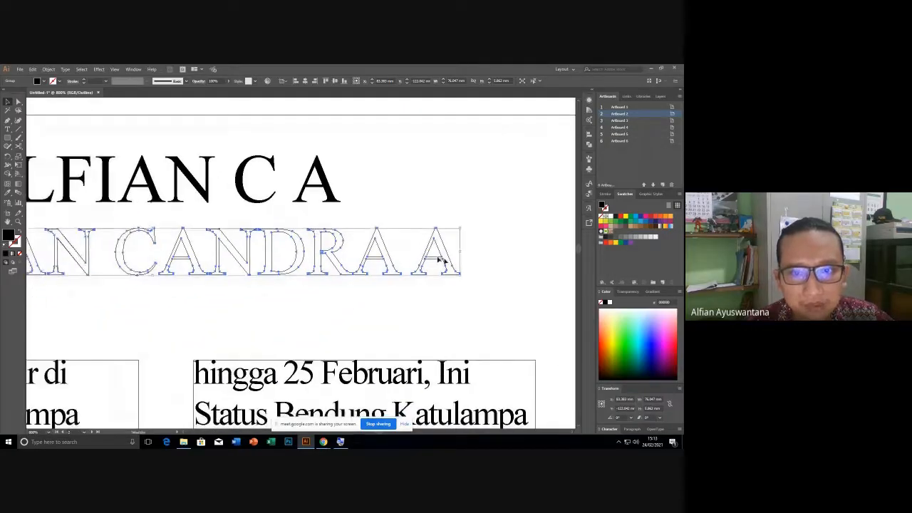
{"action": "scroll", "coordinate": [452, 264], "scroll_direction": "up", "scroll_amount": 4}
{"action": "scroll", "coordinate": [109, 209], "scroll_direction": "down", "scroll_amount": 2}
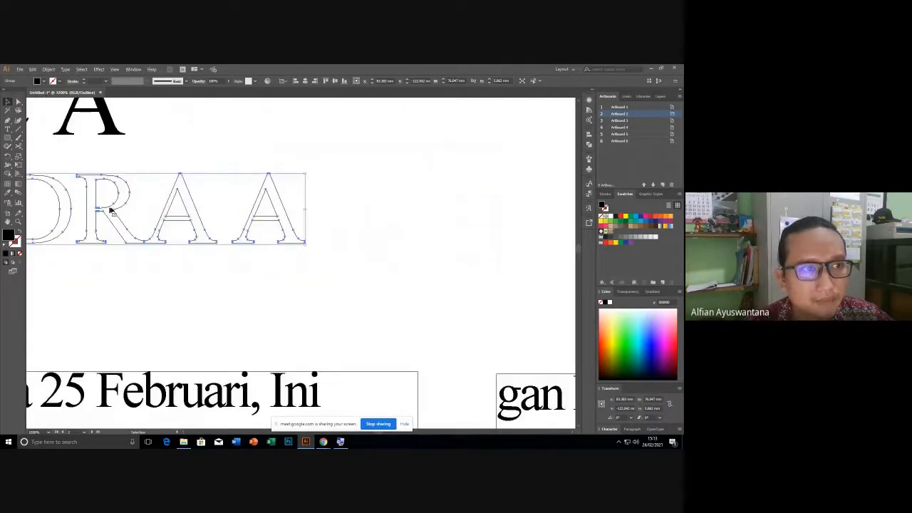
{"action": "left_click", "coordinate": [85, 161]}
{"action": "left_click_drag", "start_coordinate": [67, 153], "coordinate": [166, 169]}
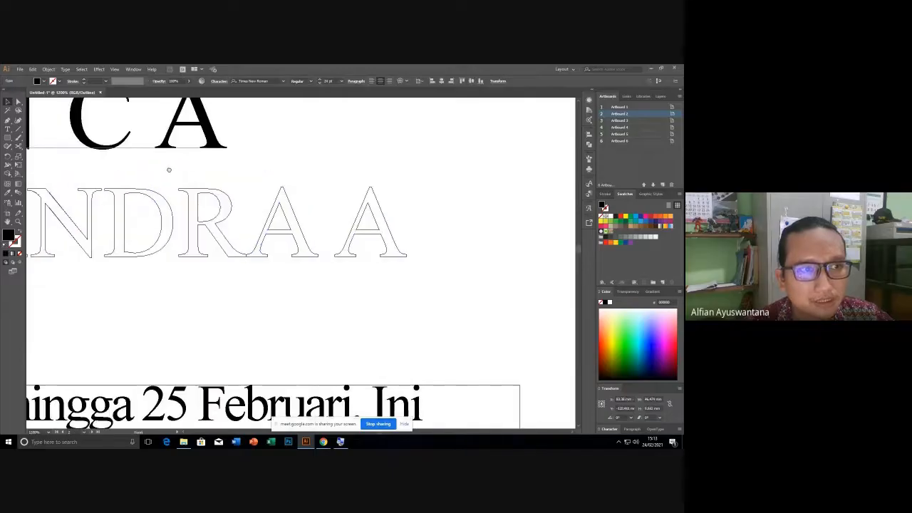
{"action": "left_click", "coordinate": [172, 226]}
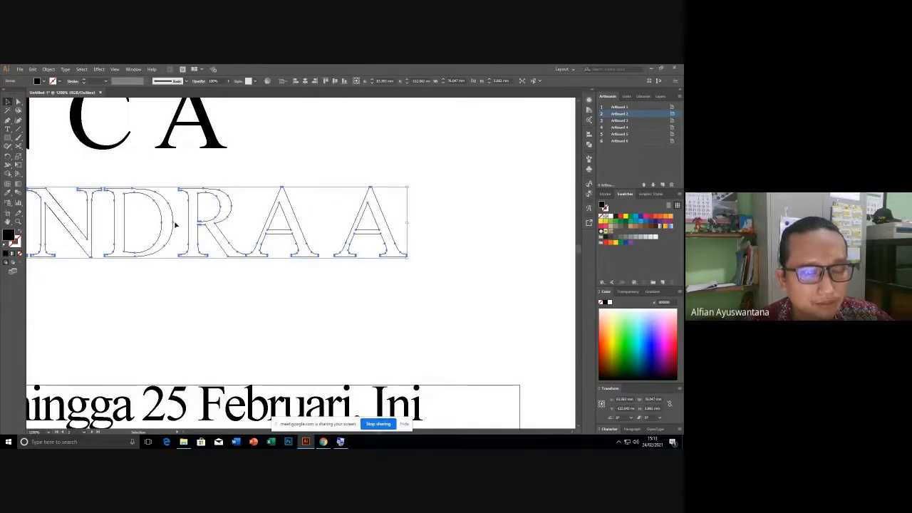
With Direct Selection, drag the final A's apex anchor far to the right.
{"action": "key", "text": "a"}
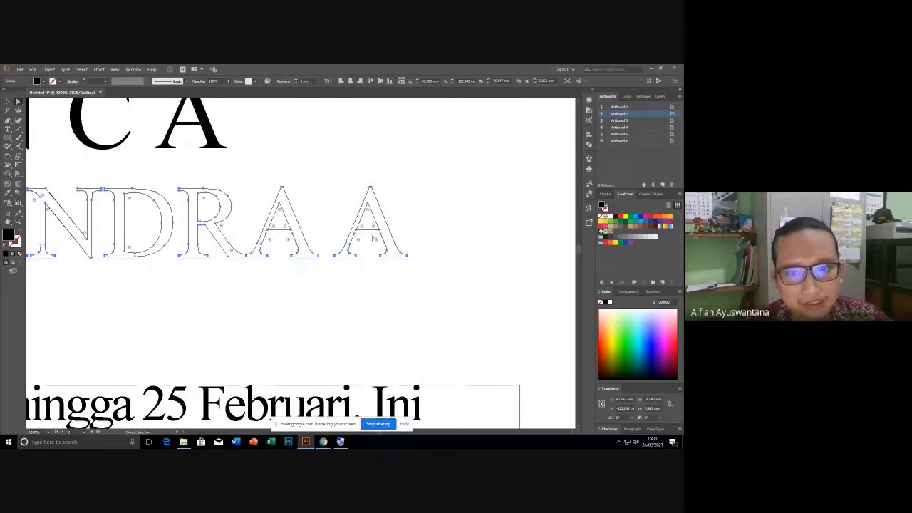
{"action": "scroll", "coordinate": [435, 256], "scroll_direction": "up", "scroll_amount": 2}
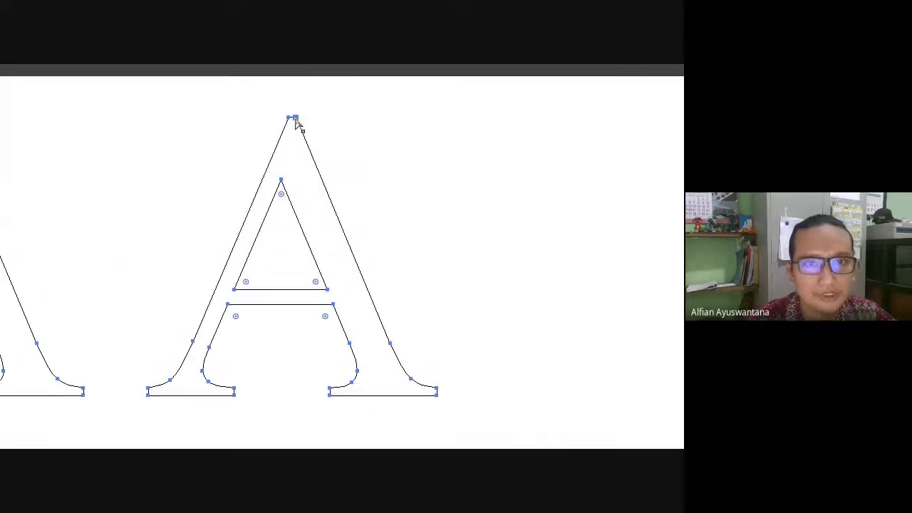
{"action": "left_click_drag", "start_coordinate": [348, 121], "coordinate": [434, 124]}
{"action": "key", "text": "ctrl+z"}
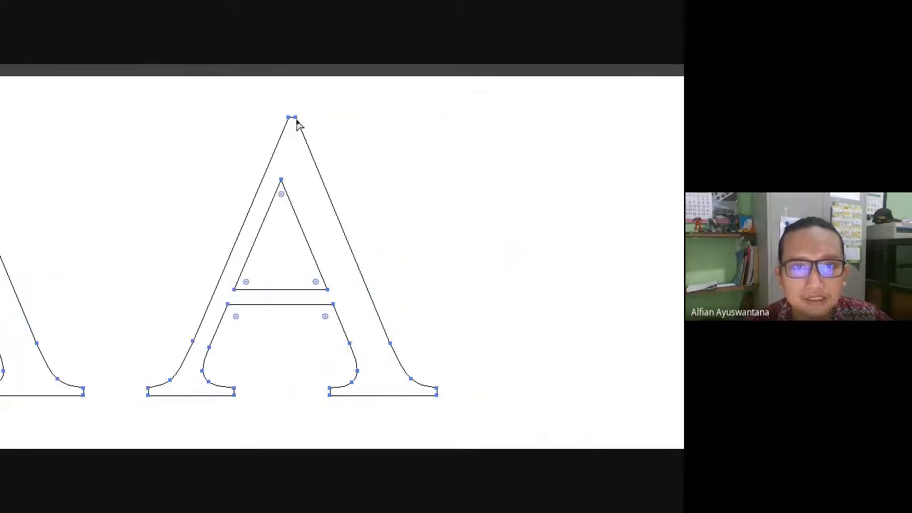
{"action": "left_click_drag", "start_coordinate": [296, 121], "coordinate": [565, 132]}
Pull the R's bowl and the D's right side into sharp spikes, then zoom out.
{"action": "scroll", "coordinate": [329, 316], "scroll_direction": "down", "scroll_amount": 3}
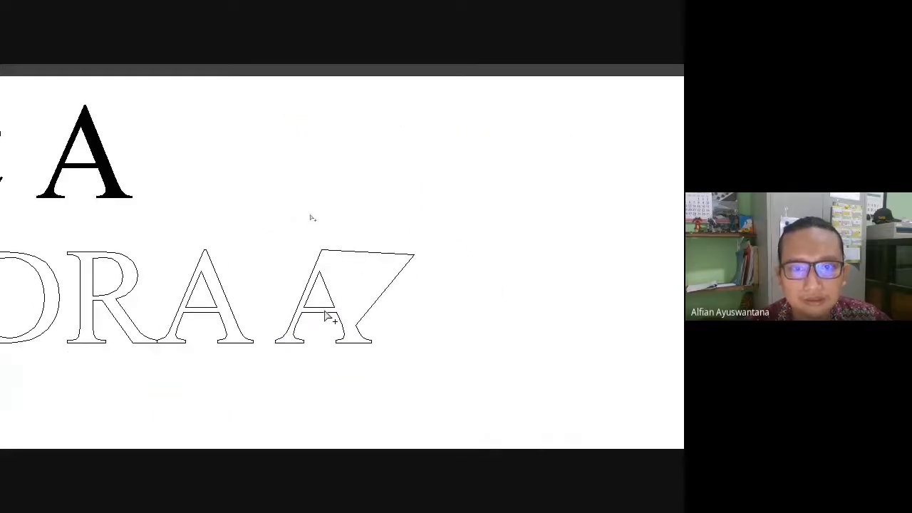
{"action": "left_click", "coordinate": [140, 277]}
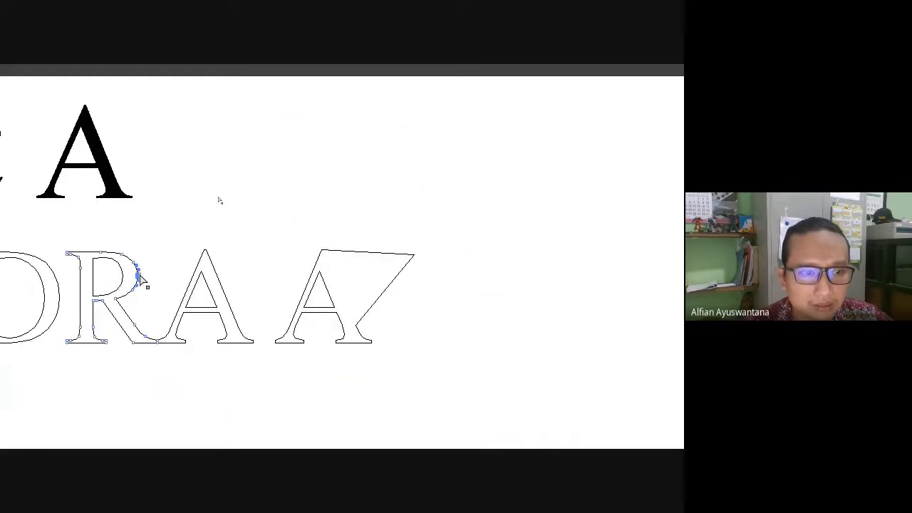
{"action": "left_click_drag", "start_coordinate": [83, 298], "coordinate": [310, 289]}
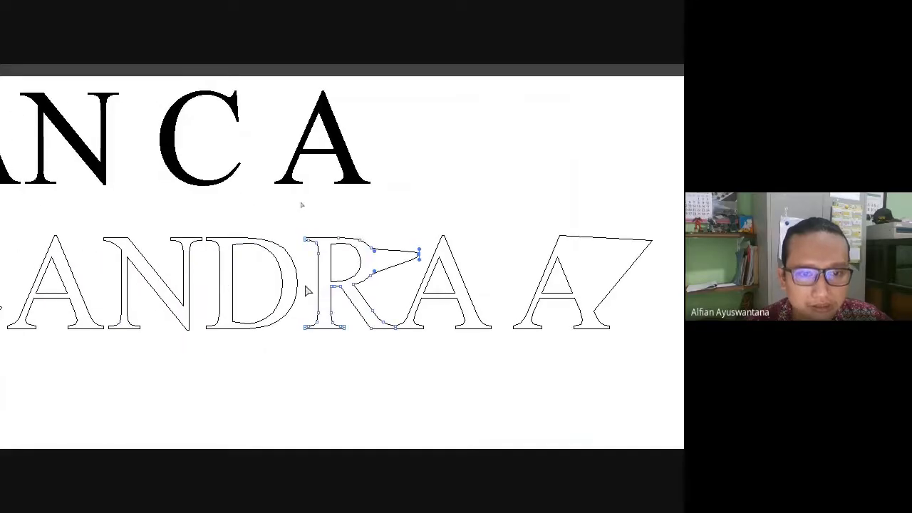
{"action": "left_click", "coordinate": [298, 282]}
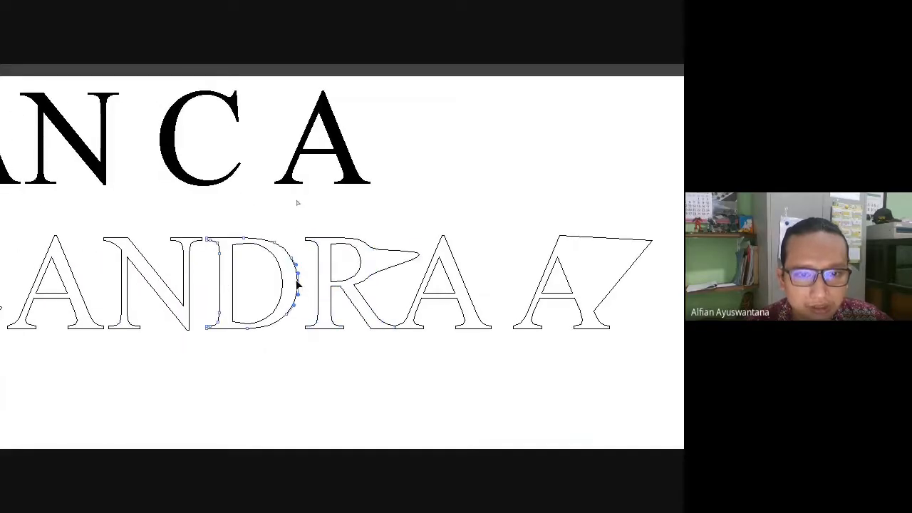
{"action": "left_click_drag", "start_coordinate": [298, 283], "coordinate": [311, 284]}
{"action": "left_click", "coordinate": [280, 363]}
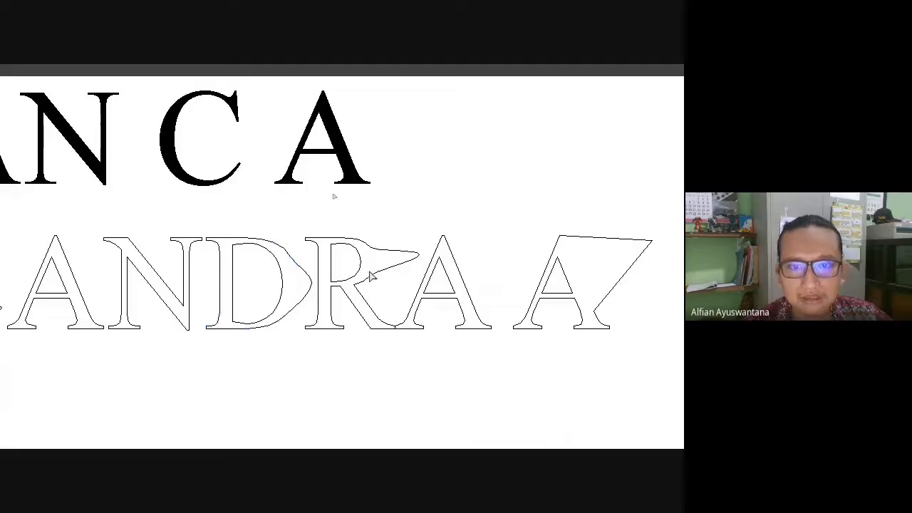
{"action": "left_click_drag", "start_coordinate": [380, 190], "coordinate": [653, 207]}
{"action": "left_click_drag", "start_coordinate": [323, 283], "coordinate": [27, 287]}
{"action": "scroll", "coordinate": [299, 345], "scroll_direction": "down", "scroll_amount": 2}
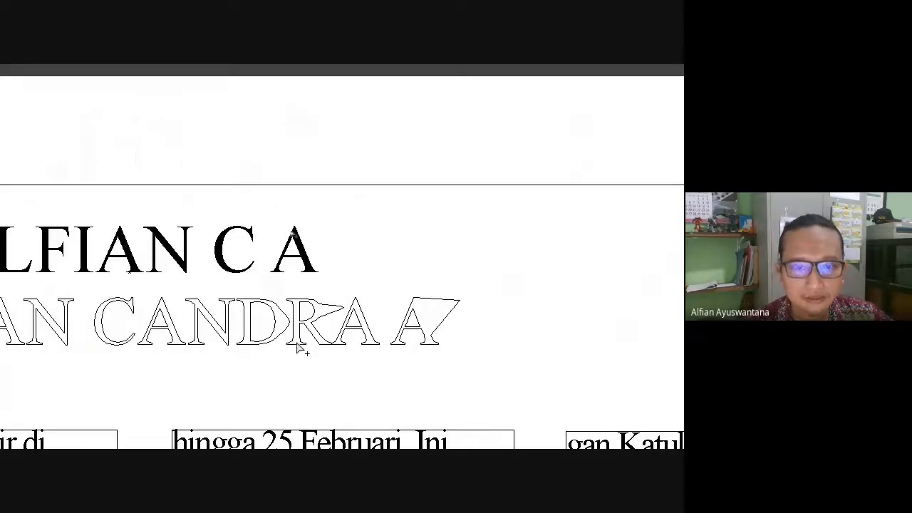
{"action": "scroll", "coordinate": [157, 316], "scroll_direction": "down", "scroll_amount": 2}
{"action": "left_click_drag", "start_coordinate": [145, 313], "coordinate": [287, 306]}
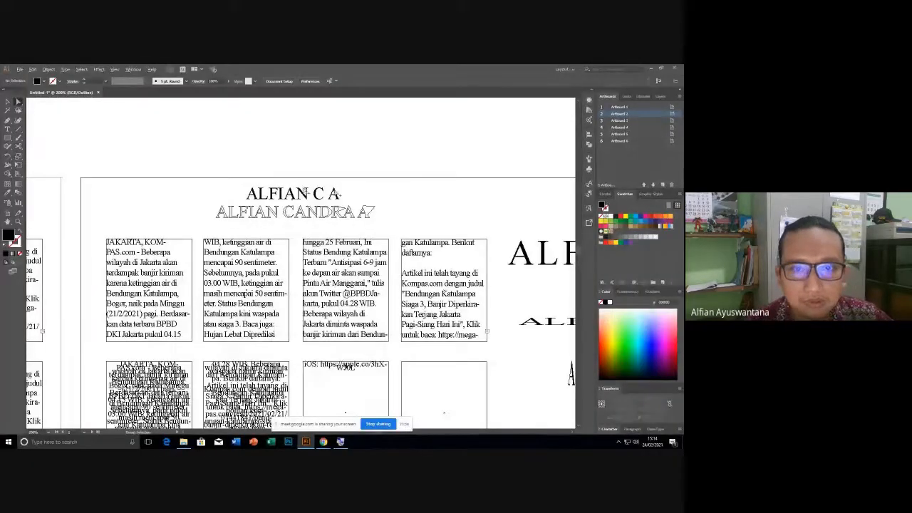
Leave Outline mode with Ctrl+Y so the titles show as solid fills.
{"action": "scroll", "coordinate": [289, 194], "scroll_direction": "up", "scroll_amount": 3}
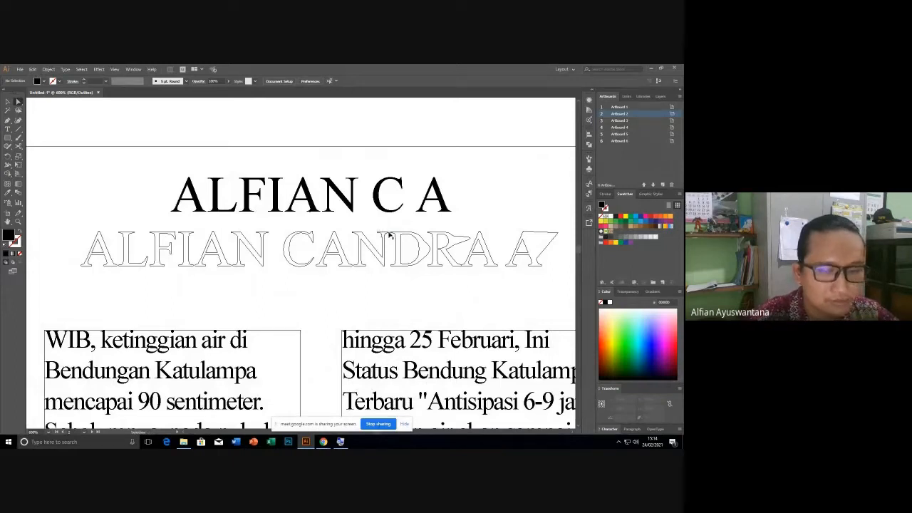
{"action": "key", "text": "ctrl+y"}
{"action": "left_click_drag", "start_coordinate": [329, 272], "coordinate": [285, 283]}
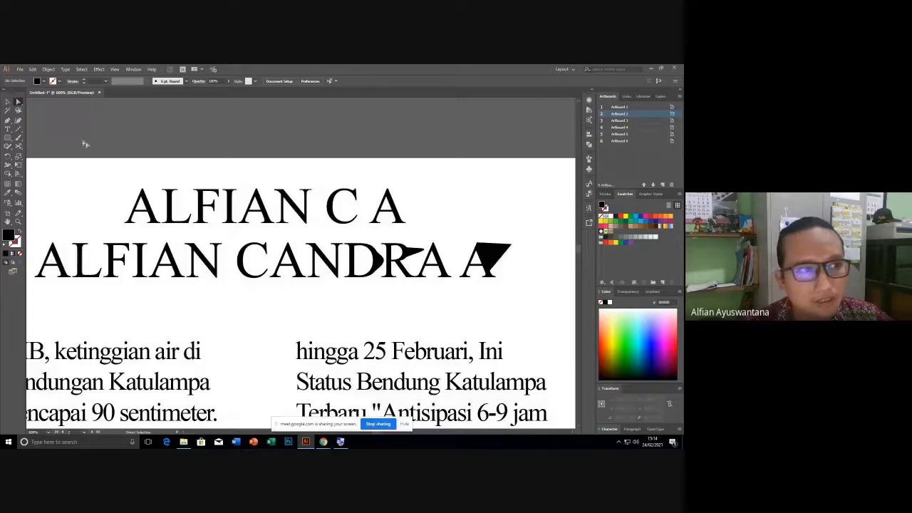
{"action": "left_click", "coordinate": [7, 101]}
{"action": "left_click", "coordinate": [191, 212]}
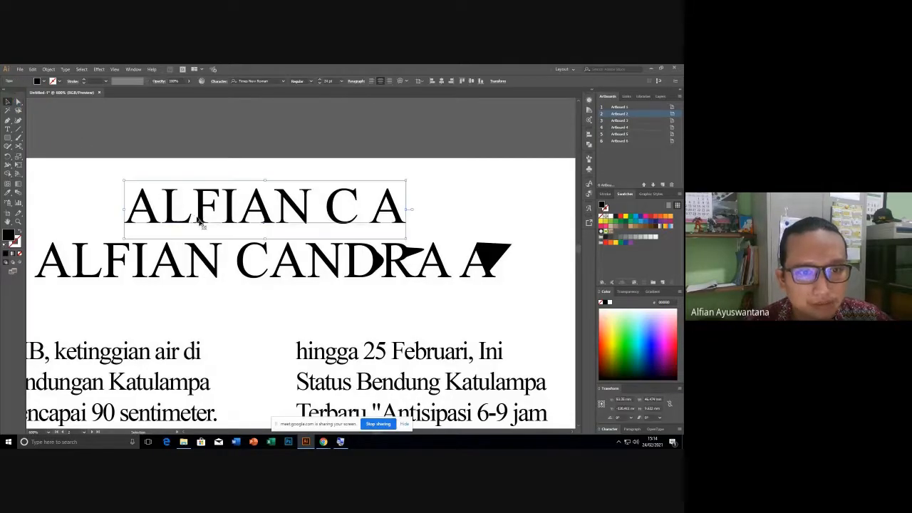
{"action": "left_click", "coordinate": [213, 272]}
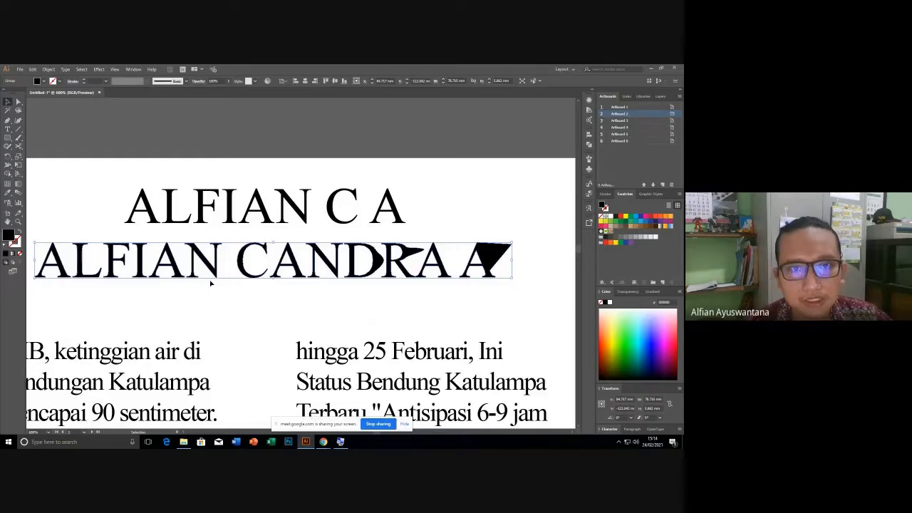
{"action": "left_click", "coordinate": [210, 283]}
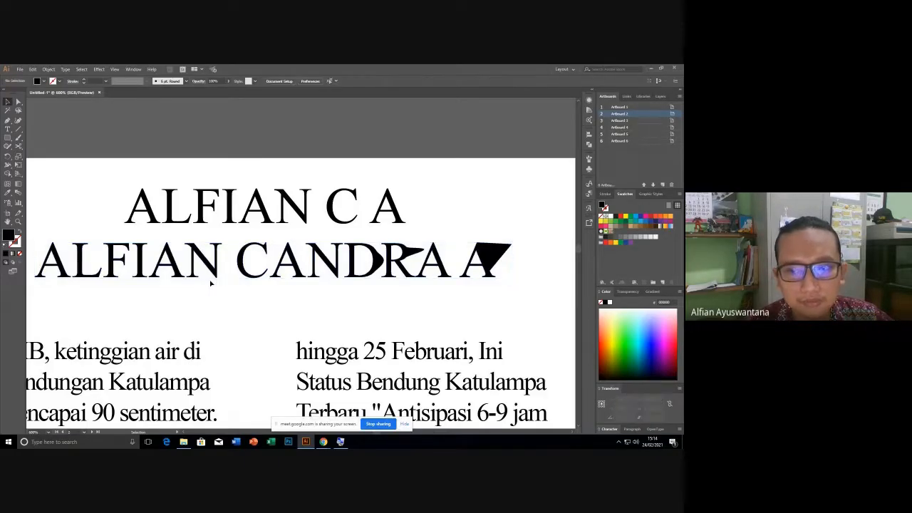
{"action": "left_click", "coordinate": [291, 264]}
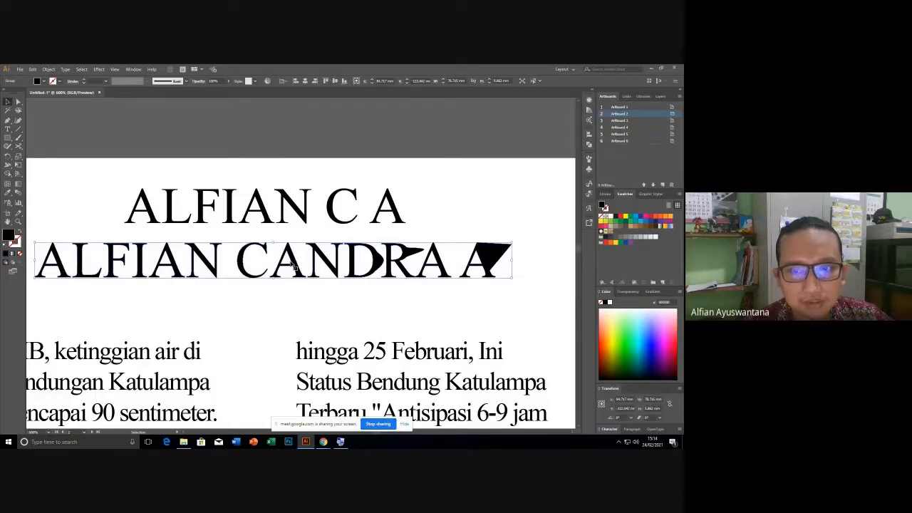
{"action": "scroll", "coordinate": [293, 270], "scroll_direction": "up", "scroll_amount": 1}
{"action": "right_click", "coordinate": [296, 266]}
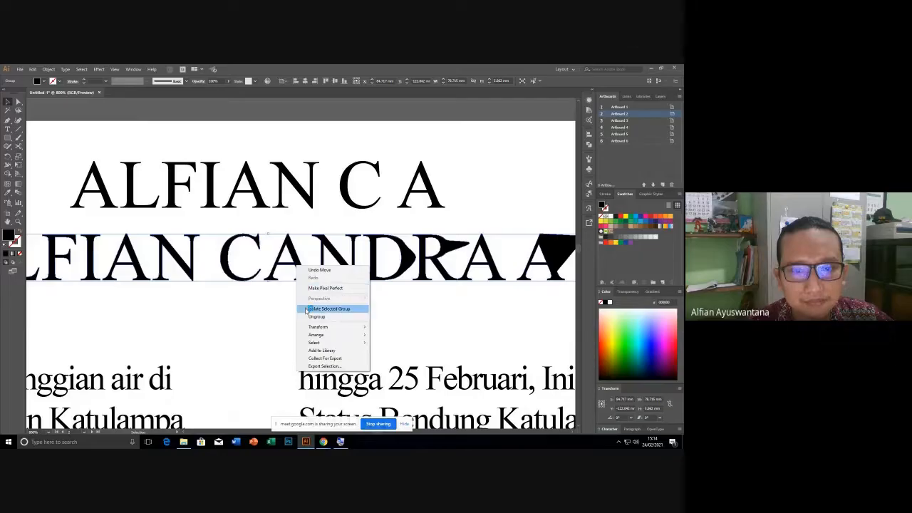
{"action": "left_click", "coordinate": [315, 316]}
{"action": "left_click", "coordinate": [323, 305]}
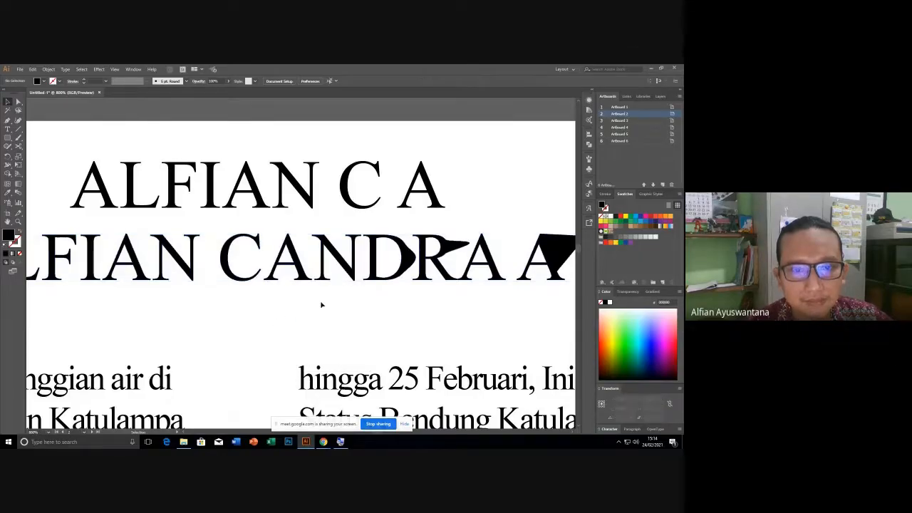
{"action": "left_click", "coordinate": [310, 280]}
{"action": "mouse_move", "coordinate": [311, 277]}
{"action": "left_mouse_down"}
{"action": "mouse_move", "coordinate": [304, 287]}
{"action": "mouse_move", "coordinate": [317, 288]}
{"action": "left_mouse_up"}
{"action": "left_click_drag", "start_coordinate": [381, 282], "coordinate": [380, 300]}
{"action": "left_click_drag", "start_coordinate": [426, 270], "coordinate": [426, 260]}
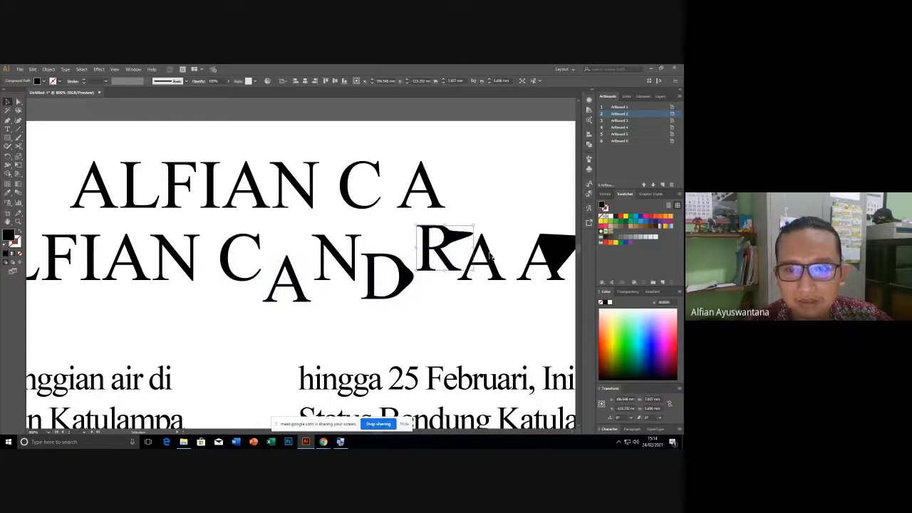
{"action": "left_click_drag", "start_coordinate": [191, 269], "coordinate": [194, 287]}
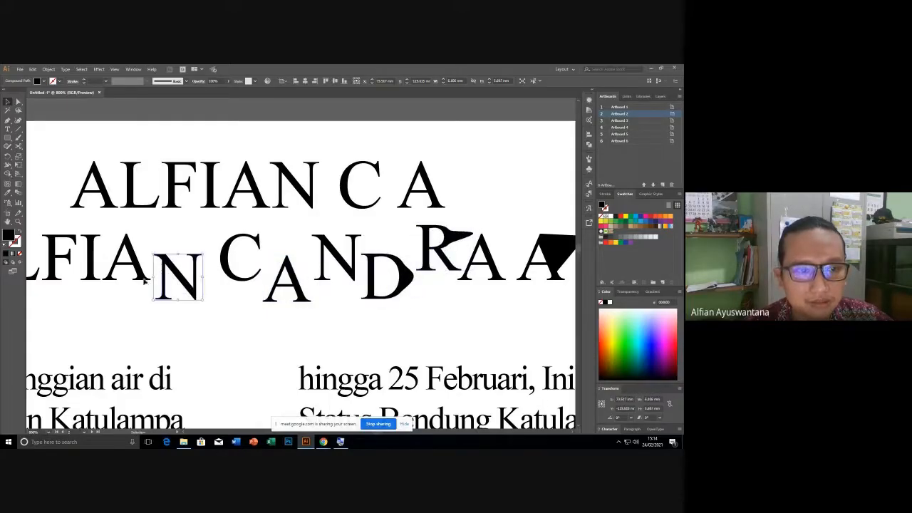
Select the A of ALFIAN and switch to the Direct Selection tool.
{"action": "left_click", "coordinate": [127, 265]}
{"action": "left_click", "coordinate": [17, 102]}
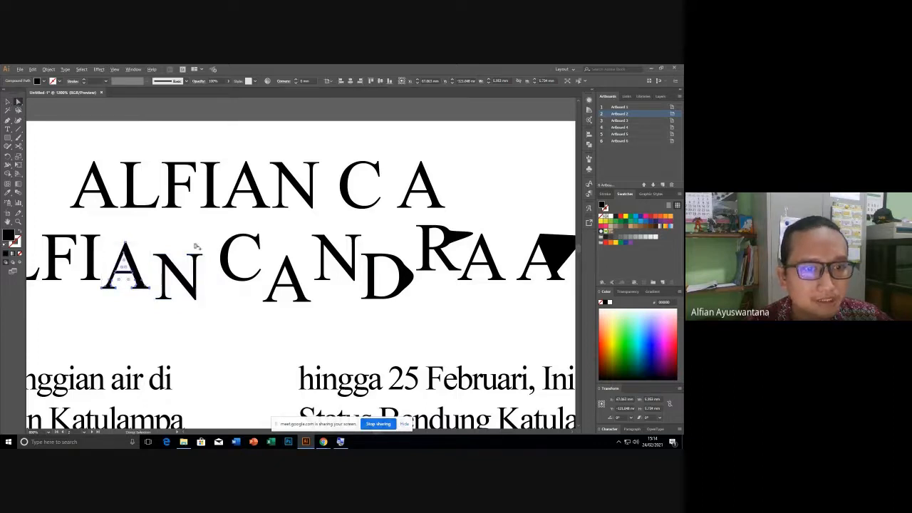
{"action": "scroll", "coordinate": [193, 249], "scroll_direction": "up", "scroll_amount": 4}
Pull anchors of the A's right leg and the I's right edge out into points.
{"action": "left_click_drag", "start_coordinate": [157, 291], "coordinate": [357, 278]}
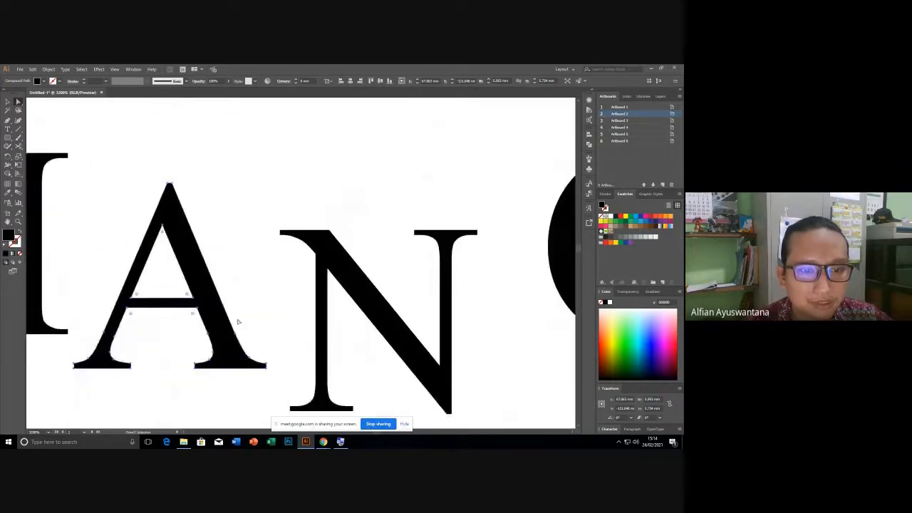
{"action": "left_click", "coordinate": [235, 335]}
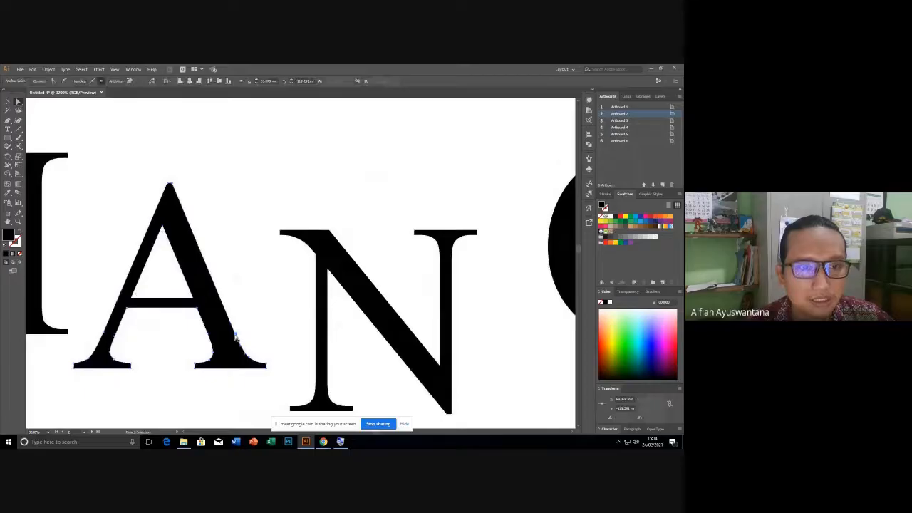
{"action": "left_click_drag", "start_coordinate": [235, 336], "coordinate": [295, 287]}
{"action": "left_click_drag", "start_coordinate": [93, 228], "coordinate": [376, 230]}
{"action": "left_click", "coordinate": [301, 300]}
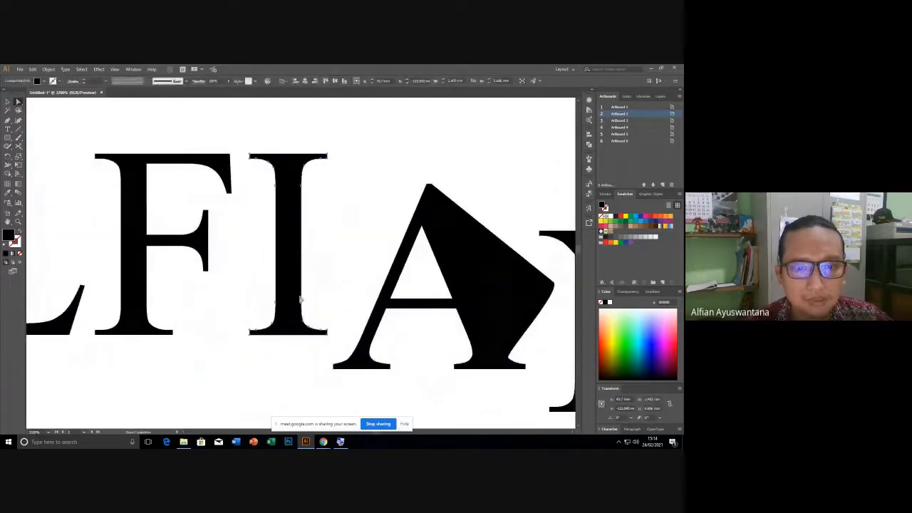
{"action": "left_click", "coordinate": [301, 306]}
{"action": "left_click_drag", "start_coordinate": [301, 307], "coordinate": [345, 264]}
{"action": "left_click", "coordinate": [233, 307]}
Drag the F's stem anchor into a wedge and the L's inner corner into a spike.
{"action": "left_click_drag", "start_coordinate": [177, 295], "coordinate": [238, 282]}
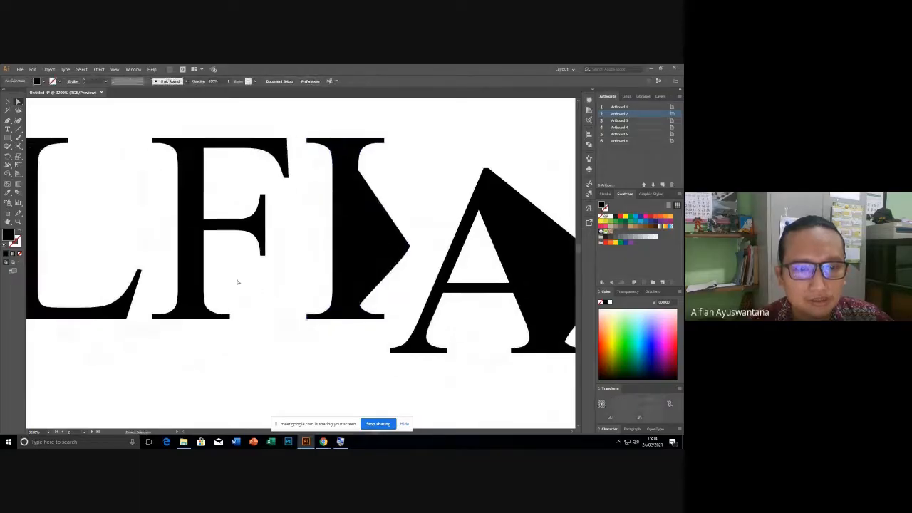
{"action": "left_click", "coordinate": [198, 270]}
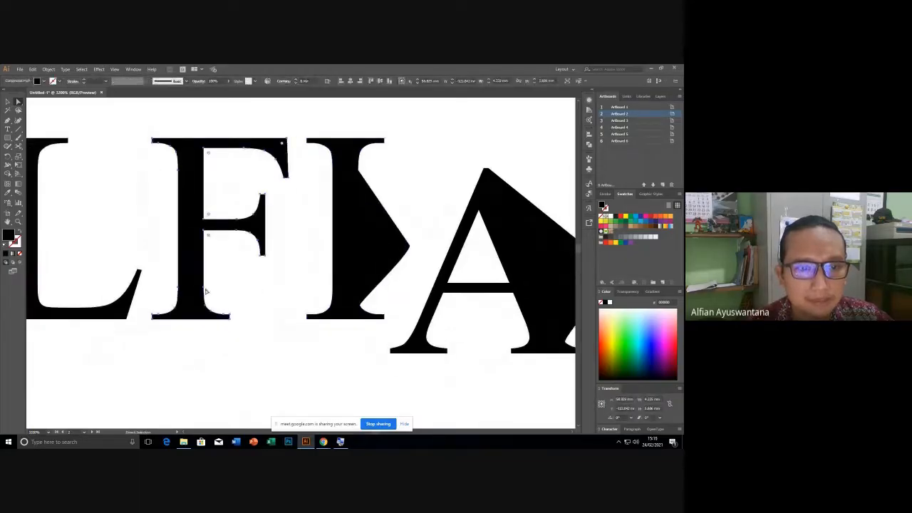
{"action": "left_click", "coordinate": [204, 289]}
{"action": "left_click_drag", "start_coordinate": [204, 288], "coordinate": [241, 286]}
{"action": "left_click", "coordinate": [246, 300]}
{"action": "left_click_drag", "start_coordinate": [137, 261], "coordinate": [231, 256]}
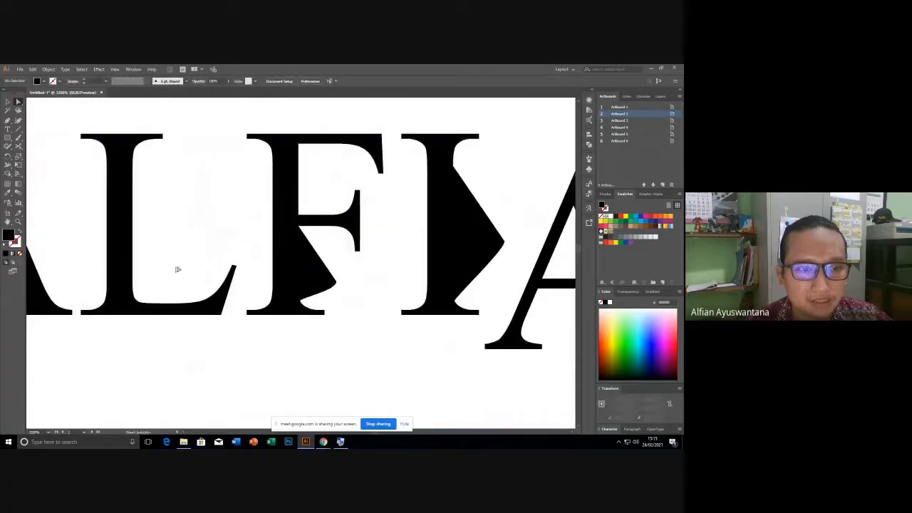
{"action": "left_click", "coordinate": [131, 262]}
{"action": "left_click_drag", "start_coordinate": [133, 285], "coordinate": [189, 240]}
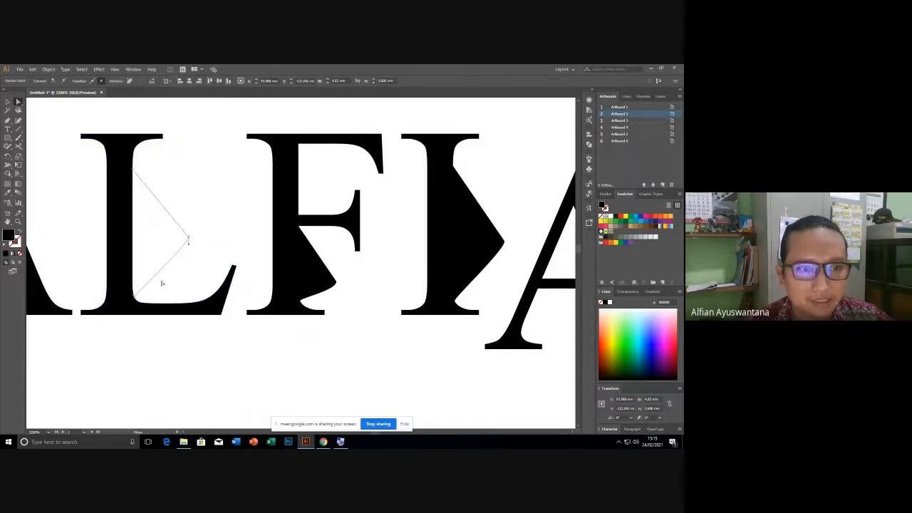
{"action": "left_click", "coordinate": [178, 203]}
{"action": "scroll", "coordinate": [177, 203], "scroll_direction": "down", "scroll_amount": 5}
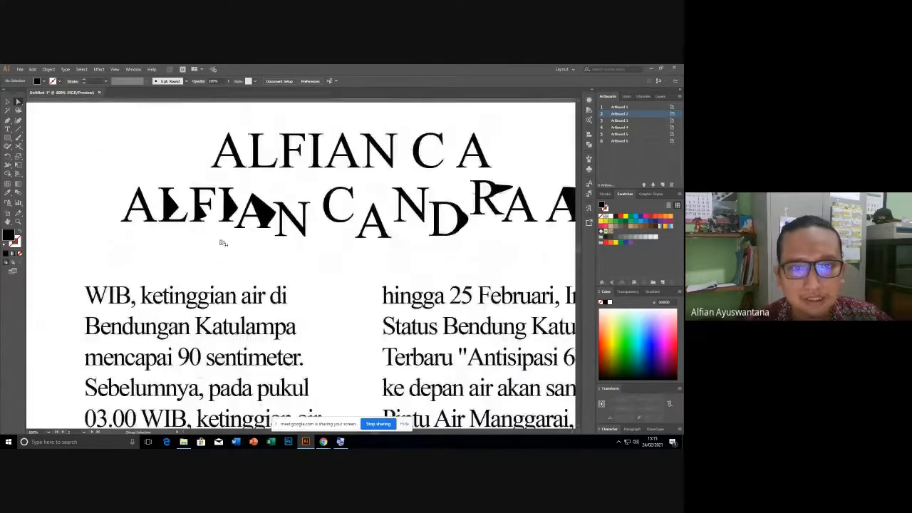
Zoom out to survey all artboards and pan over to the blank third artboard.
{"action": "scroll", "coordinate": [222, 243], "scroll_direction": "down", "scroll_amount": 4}
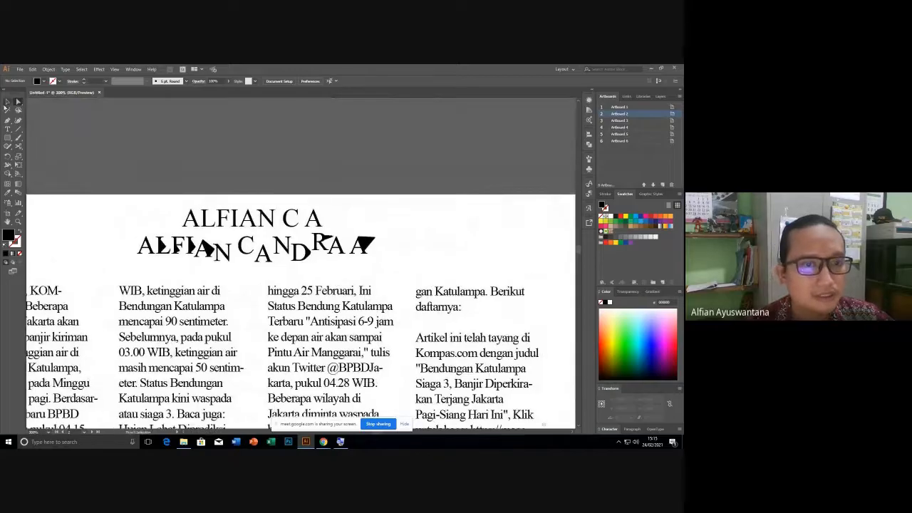
{"action": "scroll", "coordinate": [228, 287], "scroll_direction": "up", "scroll_amount": 4}
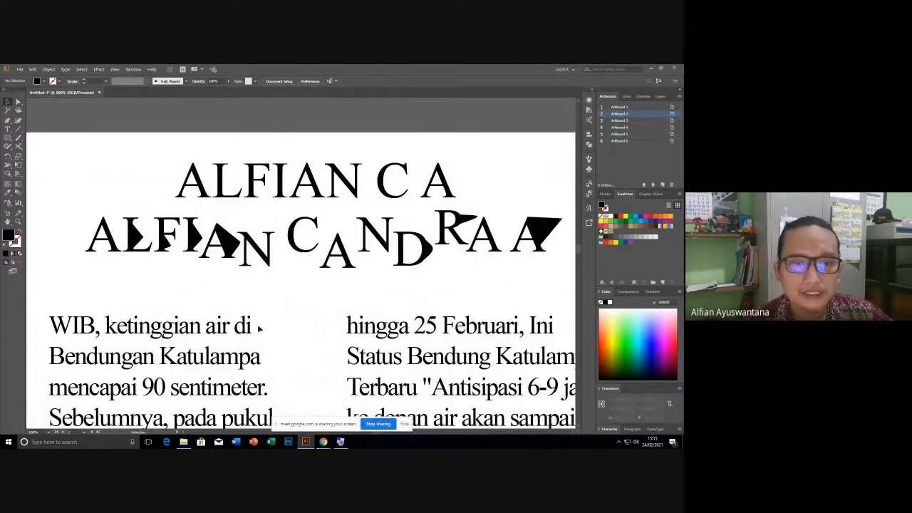
{"action": "scroll", "coordinate": [259, 303], "scroll_direction": "down", "scroll_amount": 8}
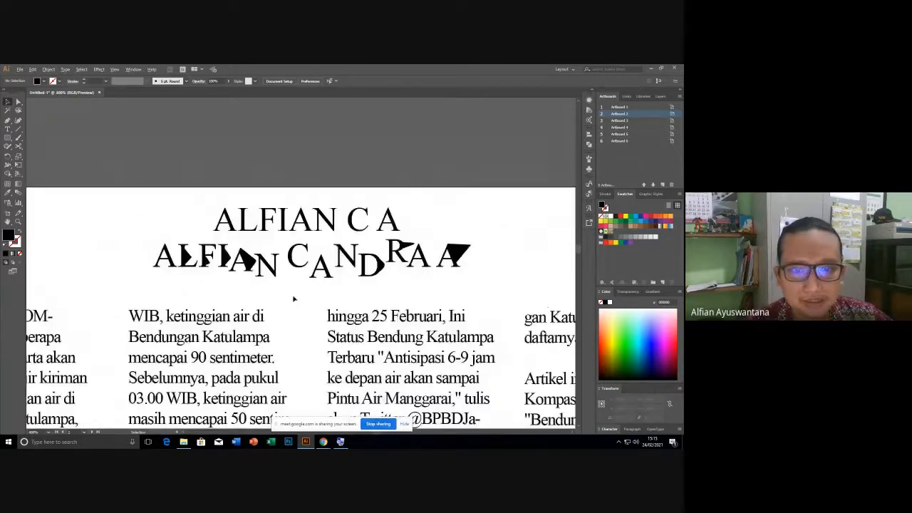
{"action": "left_click_drag", "start_coordinate": [268, 241], "coordinate": [250, 217]}
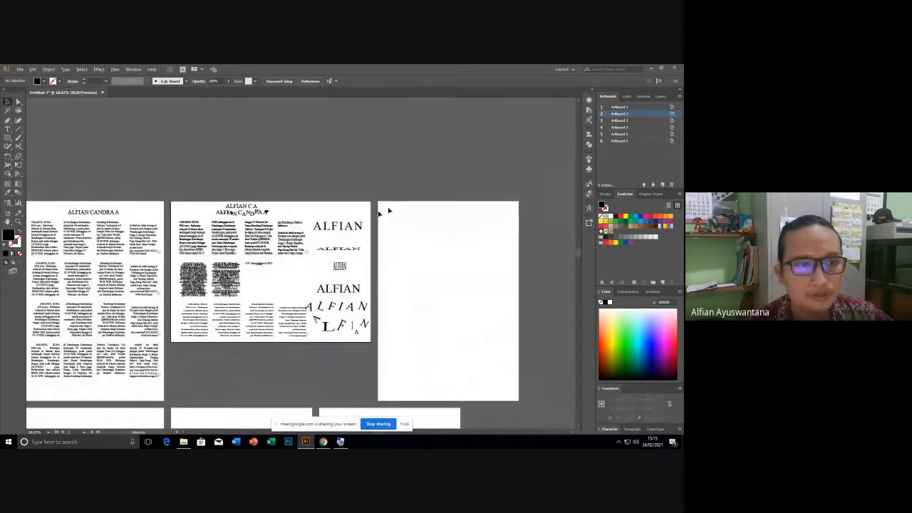
{"action": "left_click_drag", "start_coordinate": [328, 195], "coordinate": [224, 175]}
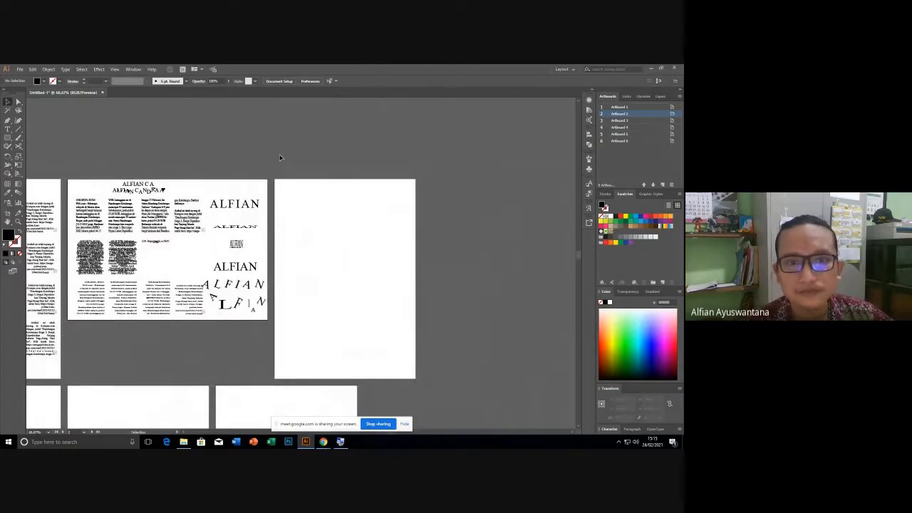
{"action": "scroll", "coordinate": [299, 187], "scroll_direction": "up", "scroll_amount": 1}
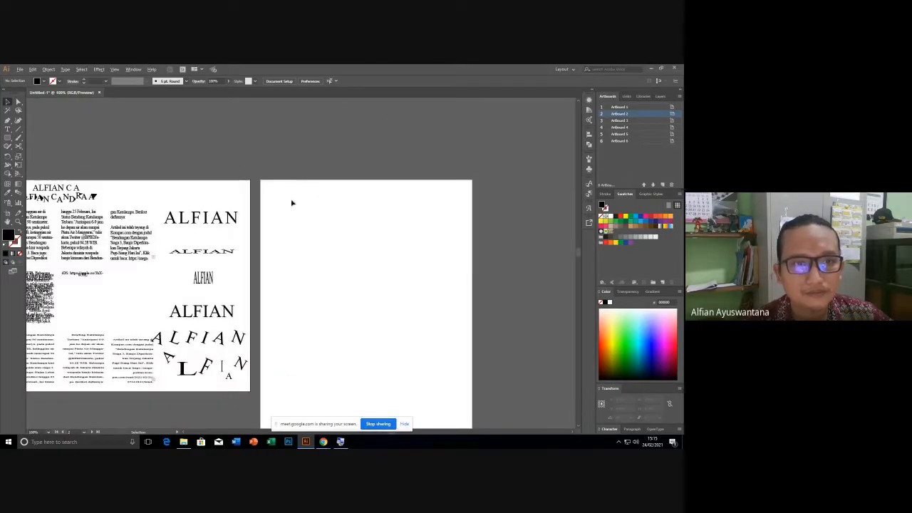
{"action": "scroll", "coordinate": [285, 205], "scroll_direction": "down", "scroll_amount": 4}
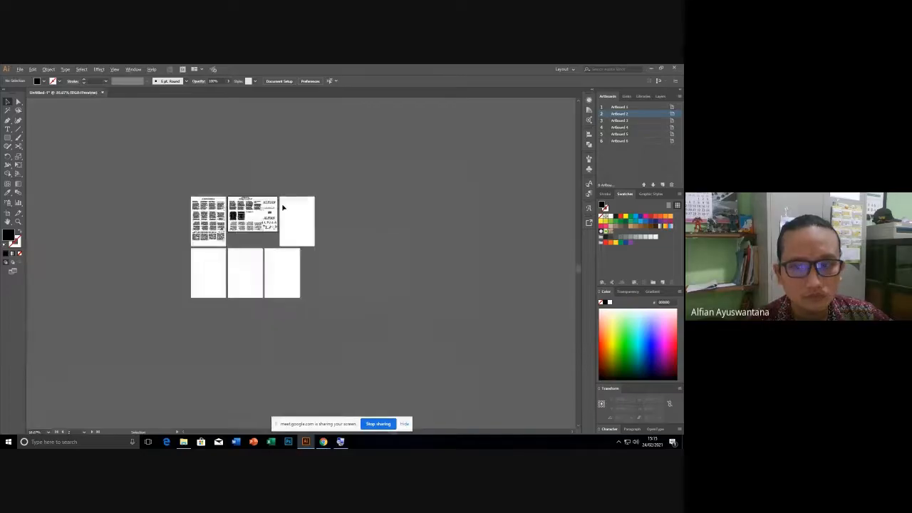
{"action": "scroll", "coordinate": [296, 259], "scroll_direction": "up", "scroll_amount": 1}
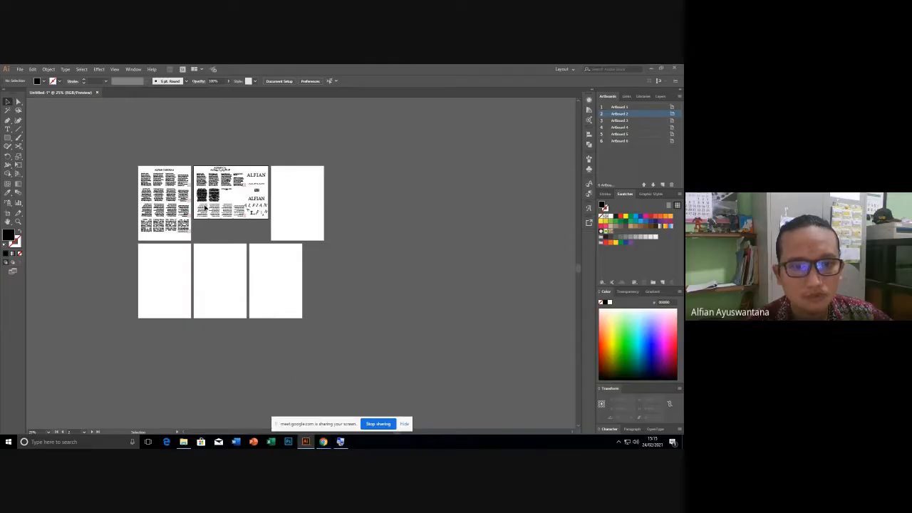
{"action": "scroll", "coordinate": [283, 181], "scroll_direction": "up", "scroll_amount": 4}
{"action": "left_click_drag", "start_coordinate": [281, 195], "coordinate": [196, 230]}
{"action": "scroll", "coordinate": [261, 135], "scroll_direction": "up", "scroll_amount": 1}
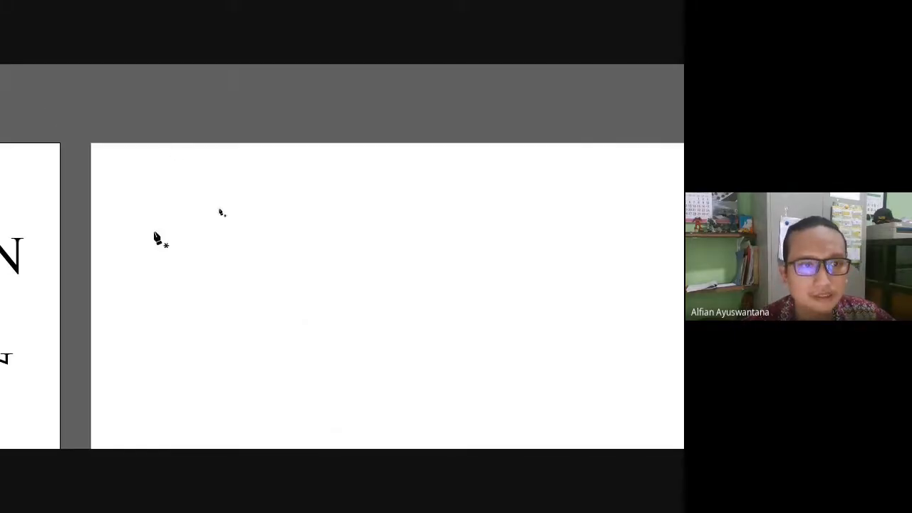
{"action": "left_click", "coordinate": [127, 235]}
{"action": "left_click", "coordinate": [209, 192]}
{"action": "left_click", "coordinate": [300, 256]}
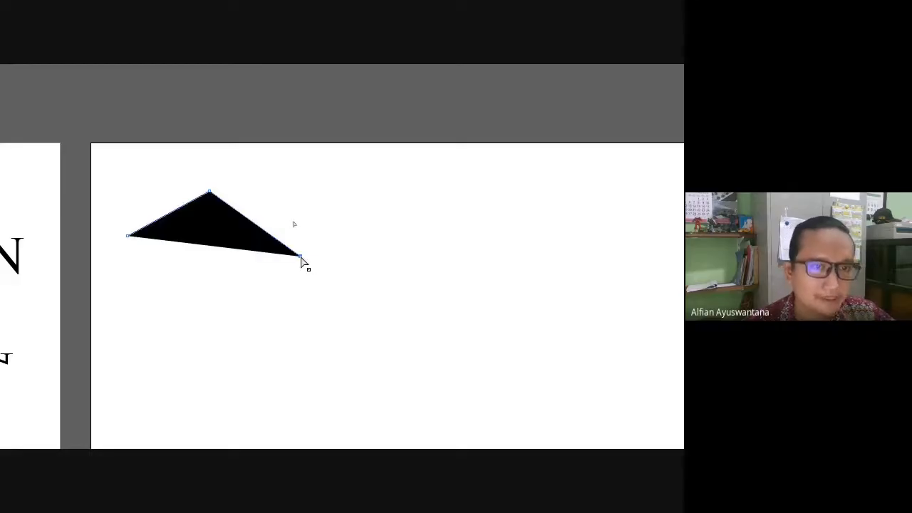
{"action": "key", "text": "ctrl+z"}
{"action": "key", "text": "ctrl+z"}
{"action": "key", "text": "ctrl+z"}
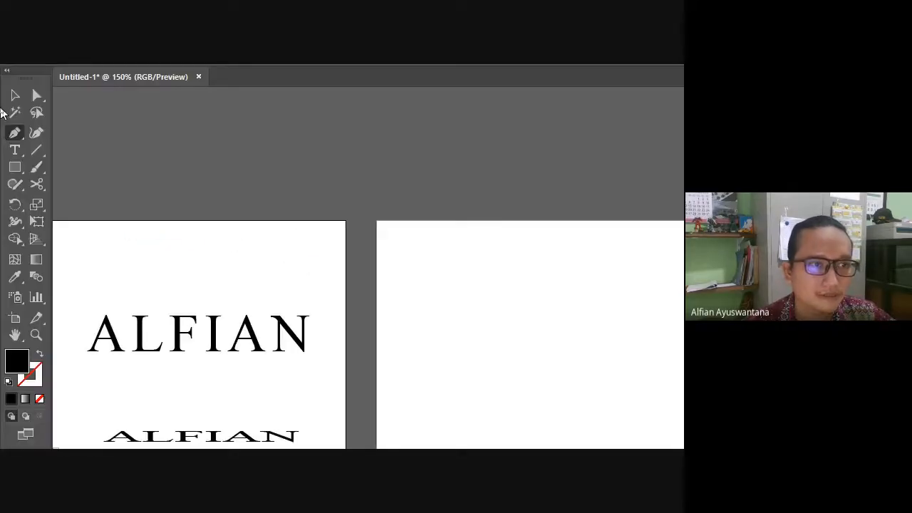
{"action": "left_click", "coordinate": [40, 154]}
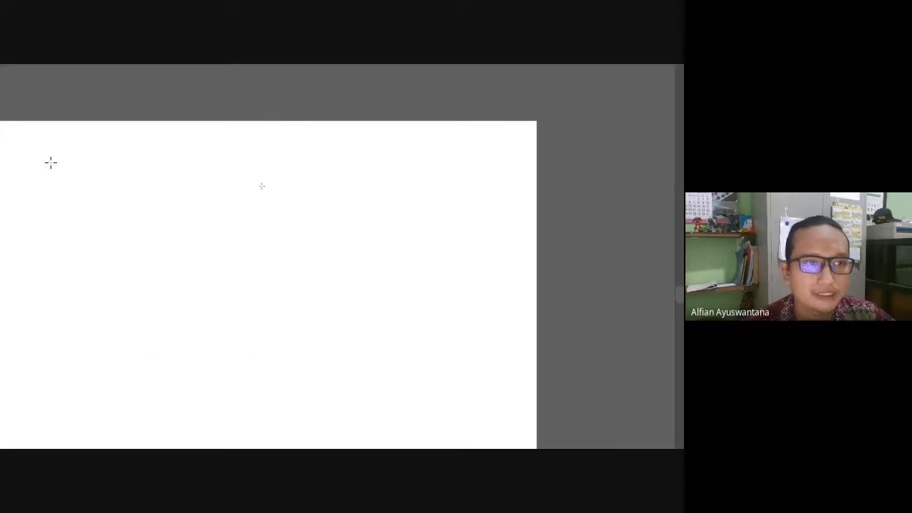
{"action": "left_click", "coordinate": [39, 182]}
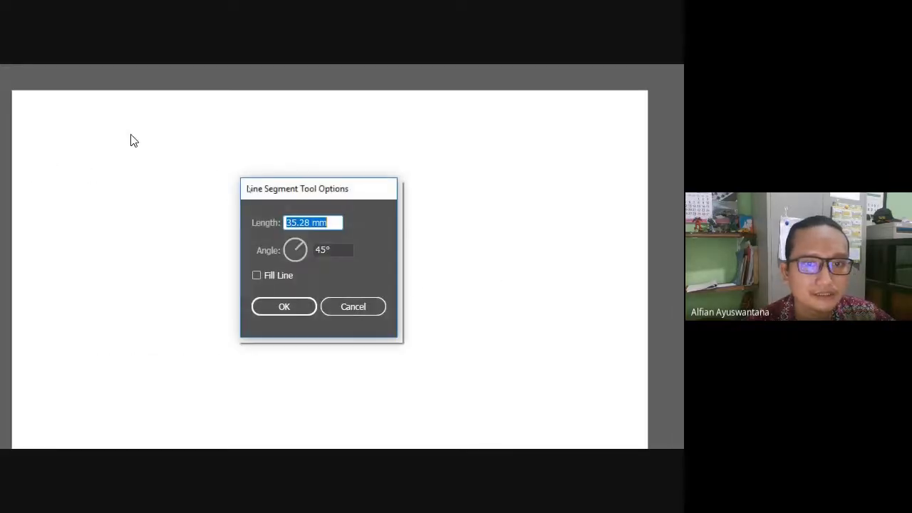
{"action": "left_click", "coordinate": [284, 305]}
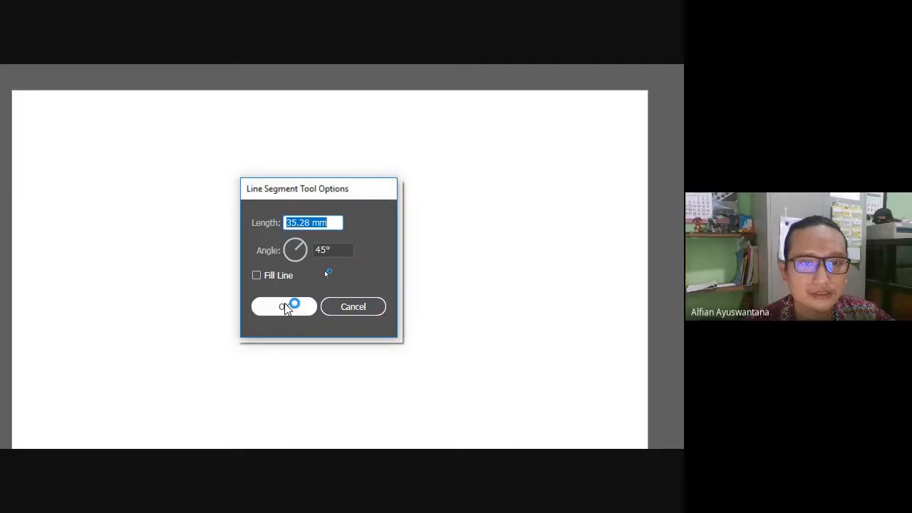
{"action": "key", "text": "Delete"}
{"action": "left_click_drag", "start_coordinate": [95, 201], "coordinate": [171, 141]}
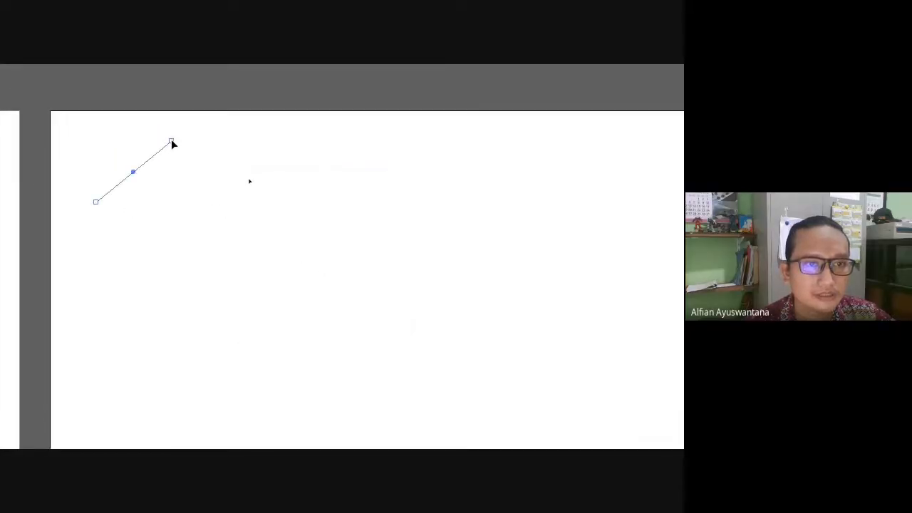
{"action": "key", "text": "Delete"}
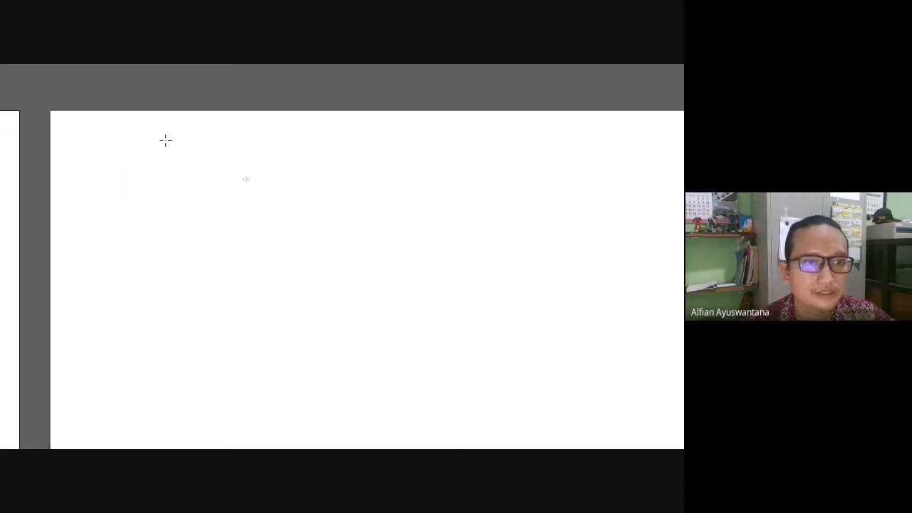
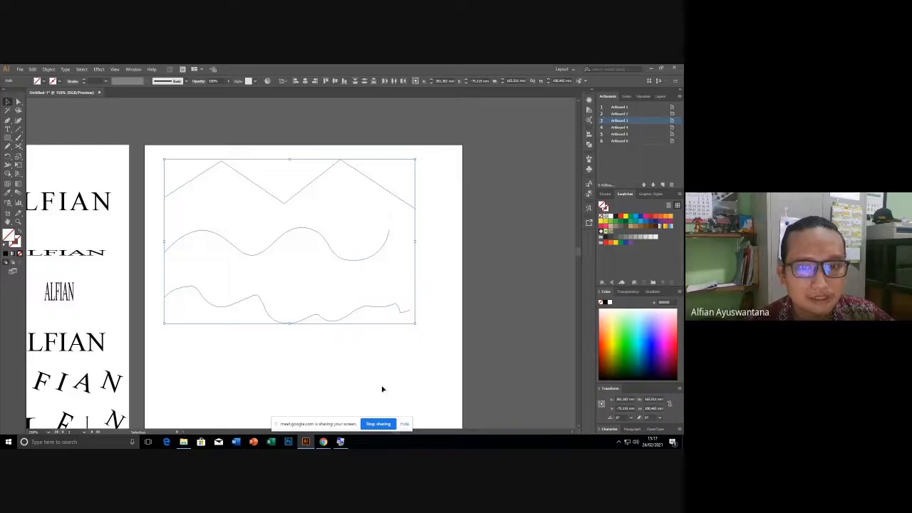
Deselect the paths and toggle Outline view on and off to check them.
{"action": "key", "text": "Delete"}
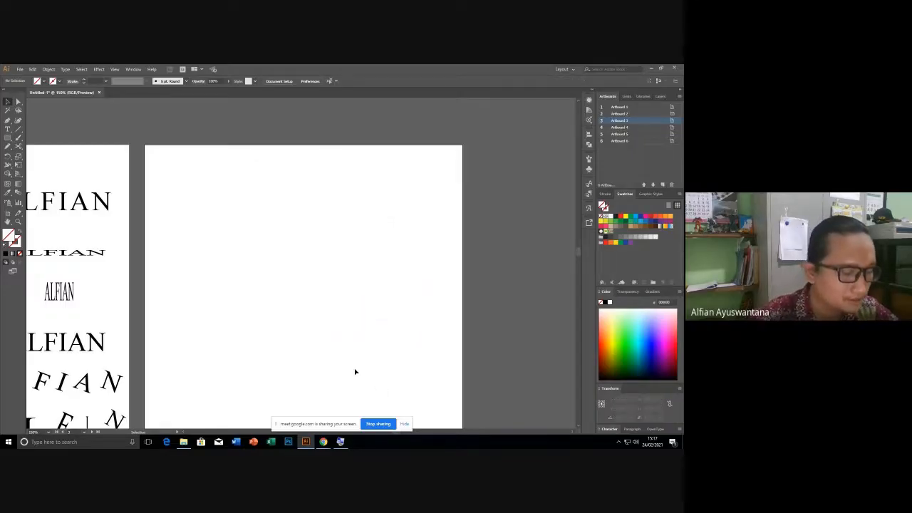
{"action": "key", "text": "ctrl+y"}
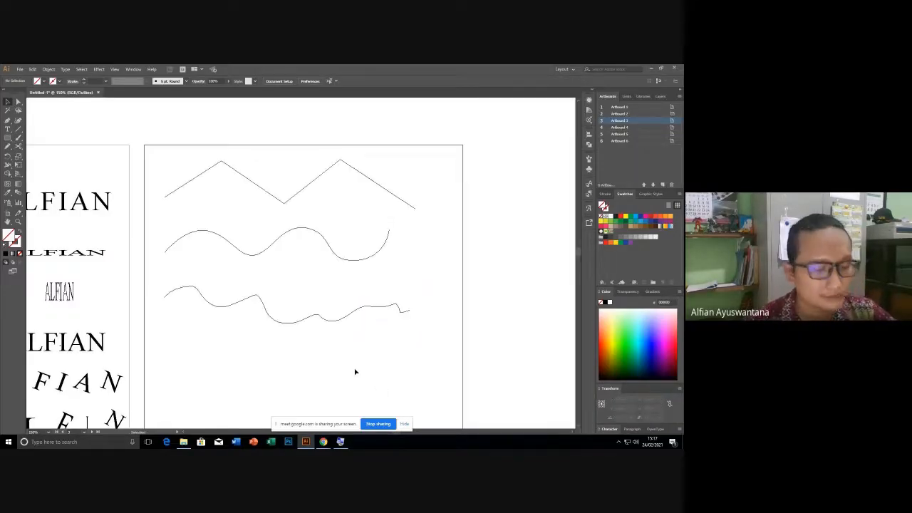
{"action": "key", "text": "ctrl+y"}
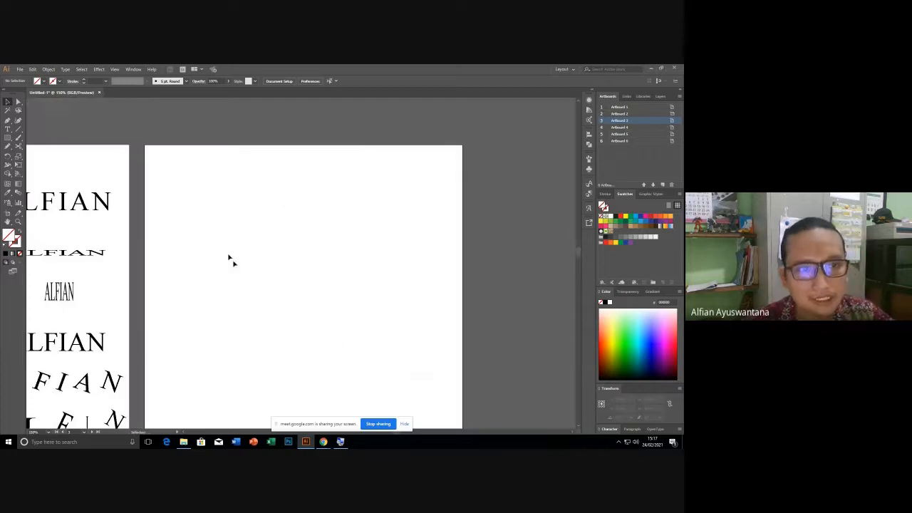
Give the zigzag and both wavy paths a black stroke with no fill.
{"action": "left_click_drag", "start_coordinate": [148, 147], "coordinate": [422, 341]}
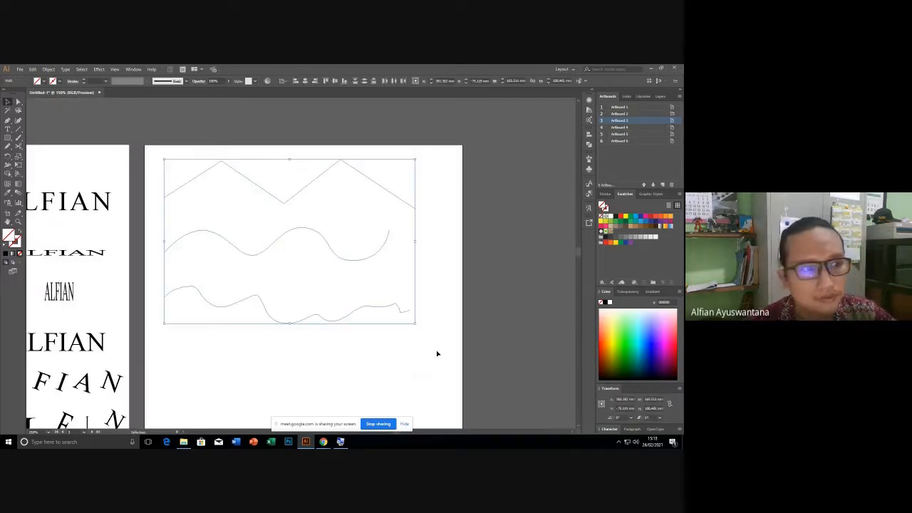
{"action": "left_click", "coordinate": [619, 217]}
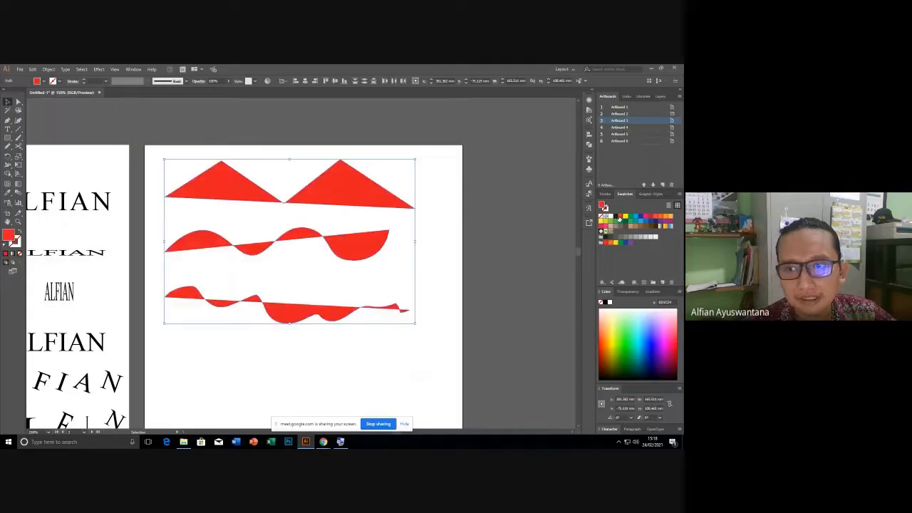
{"action": "left_click", "coordinate": [616, 221]}
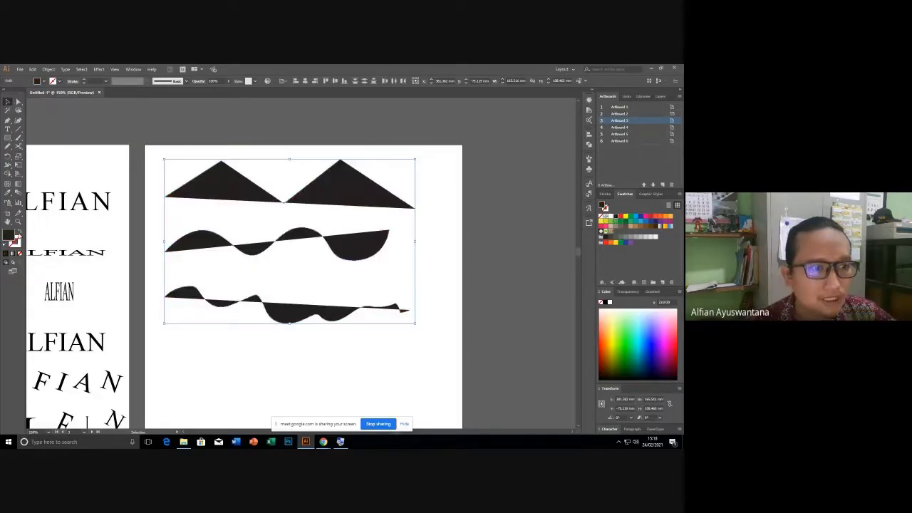
{"action": "left_click", "coordinate": [20, 233]}
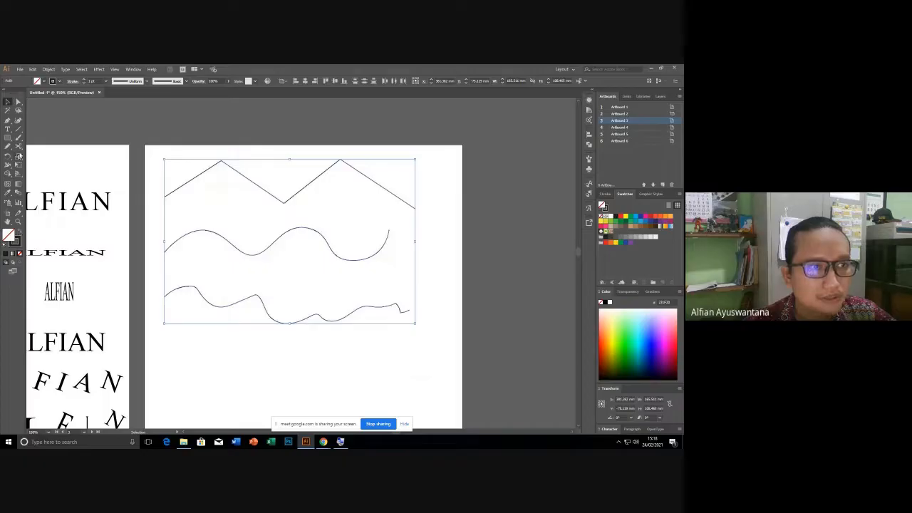
Deselect and pan to frame the text artboard and paths artboard together.
{"action": "left_click", "coordinate": [106, 122]}
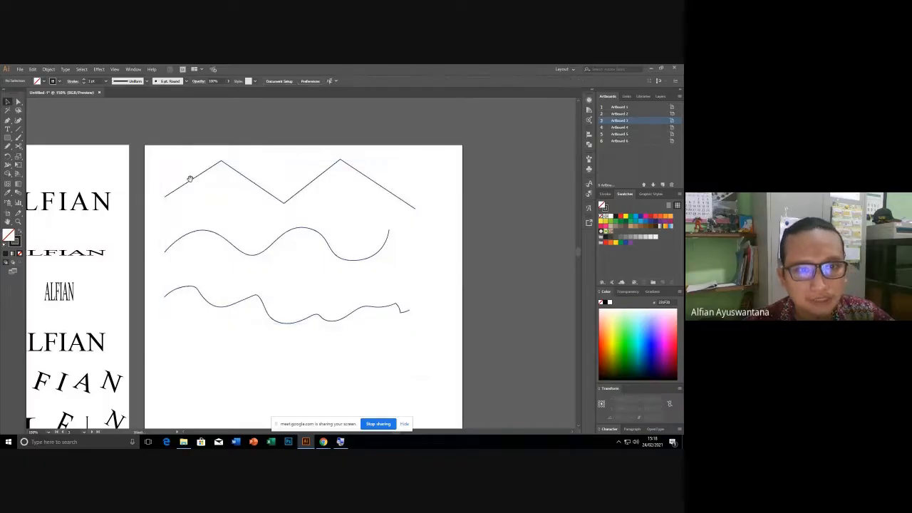
{"action": "left_click_drag", "start_coordinate": [190, 178], "coordinate": [458, 180]}
{"action": "left_click_drag", "start_coordinate": [155, 156], "coordinate": [53, 182]}
{"action": "left_click_drag", "start_coordinate": [302, 175], "coordinate": [234, 211]}
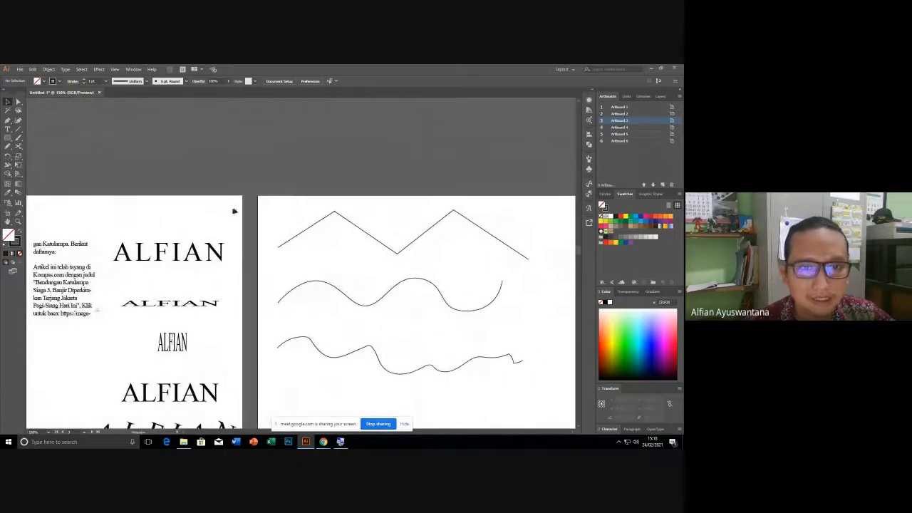
Select the zigzag path and choose the Type on a Path Tool from the Type flyout.
{"action": "left_click", "coordinate": [289, 241]}
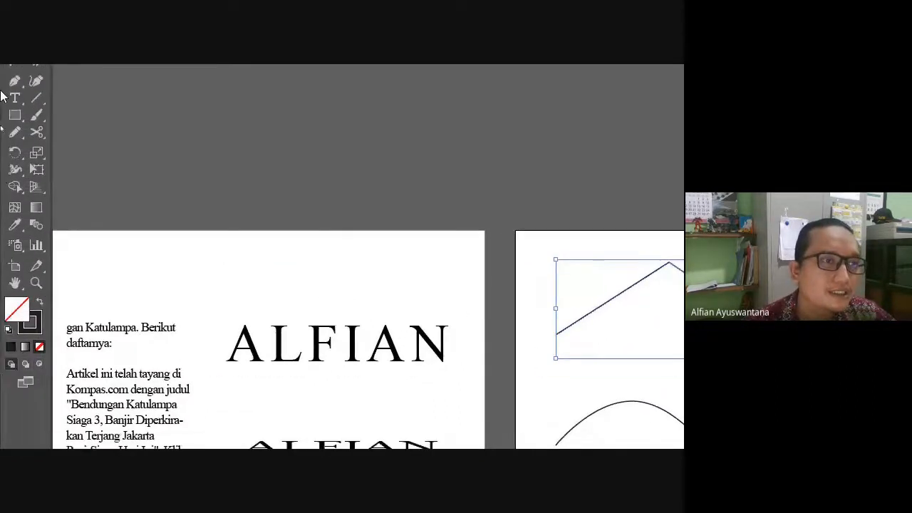
{"action": "left_click", "coordinate": [13, 103]}
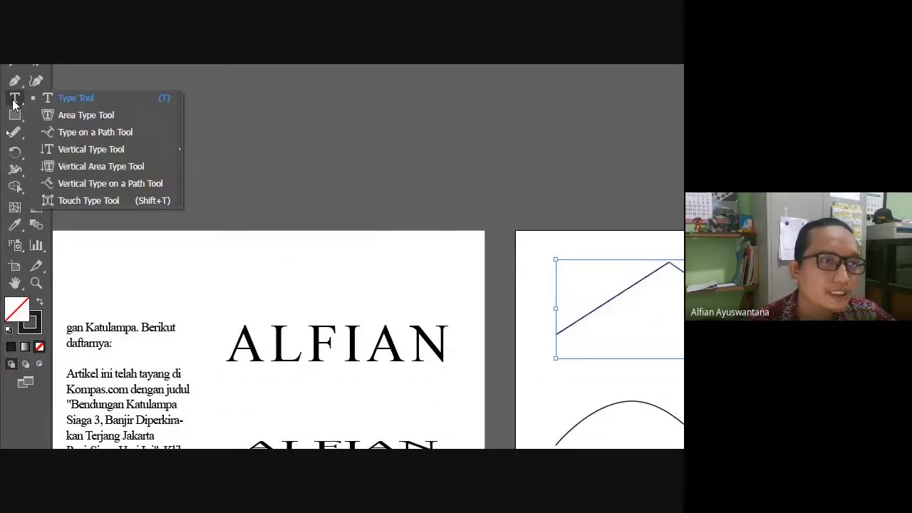
{"action": "left_click", "coordinate": [80, 166]}
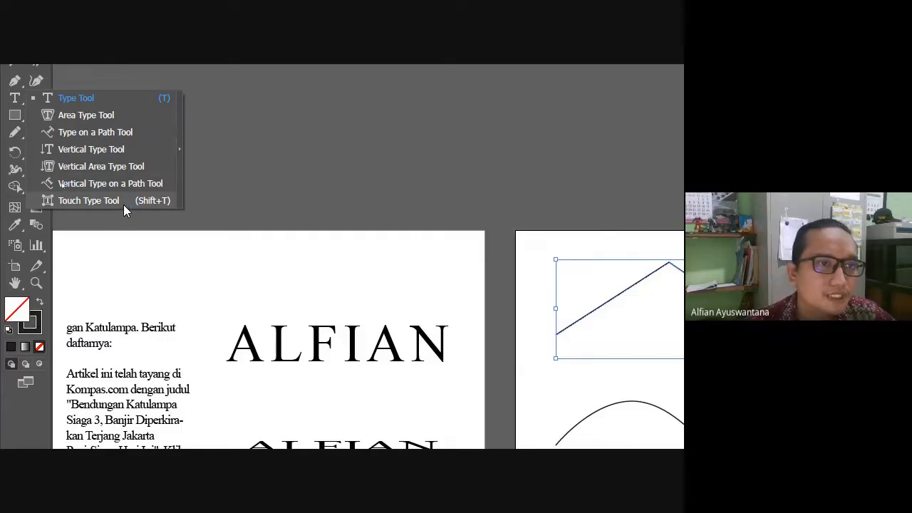
{"action": "left_click", "coordinate": [90, 128]}
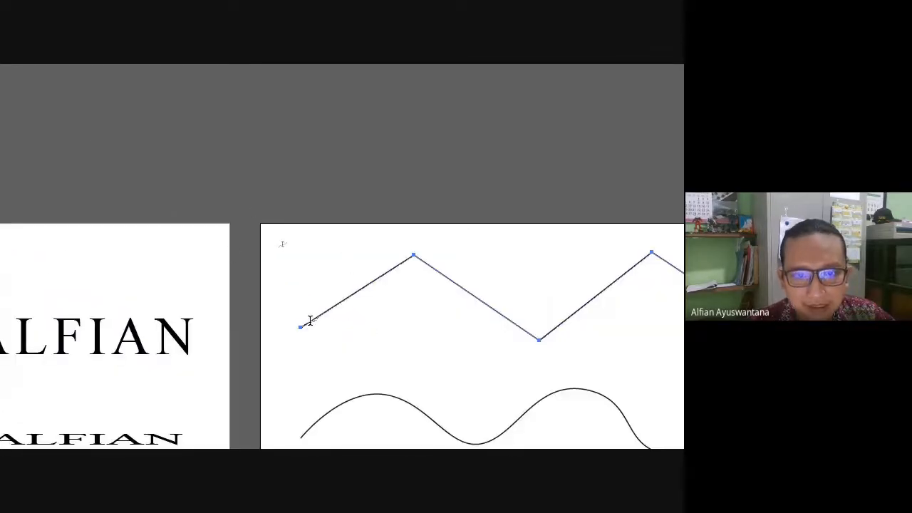
{"action": "left_click", "coordinate": [309, 320]}
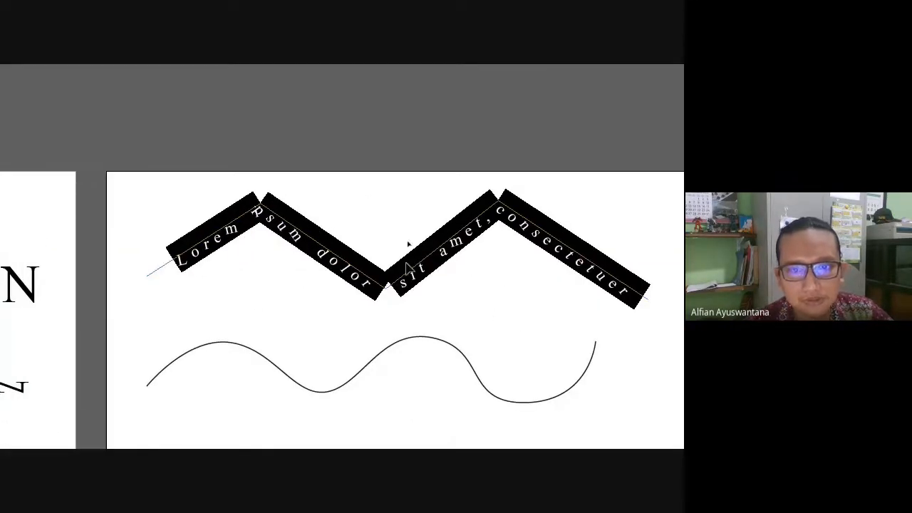
{"action": "key", "text": "Escape"}
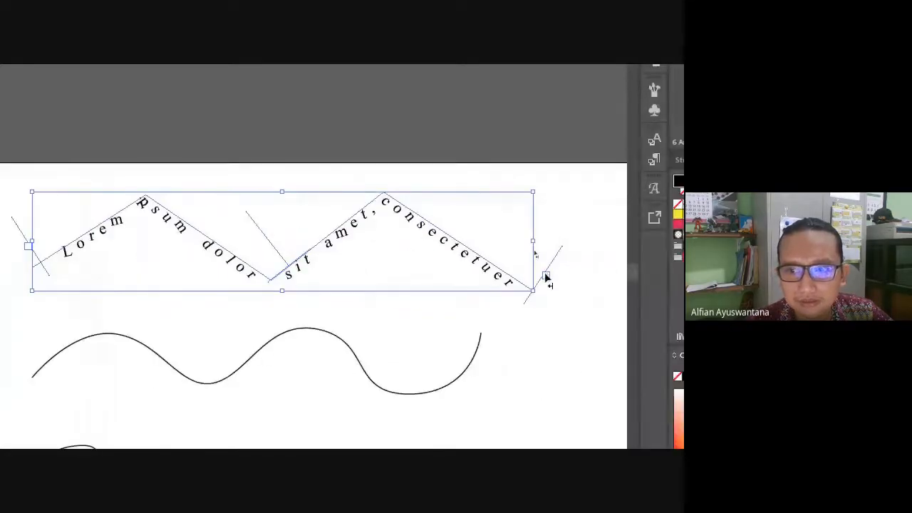
{"action": "left_click_drag", "start_coordinate": [545, 273], "coordinate": [275, 270]}
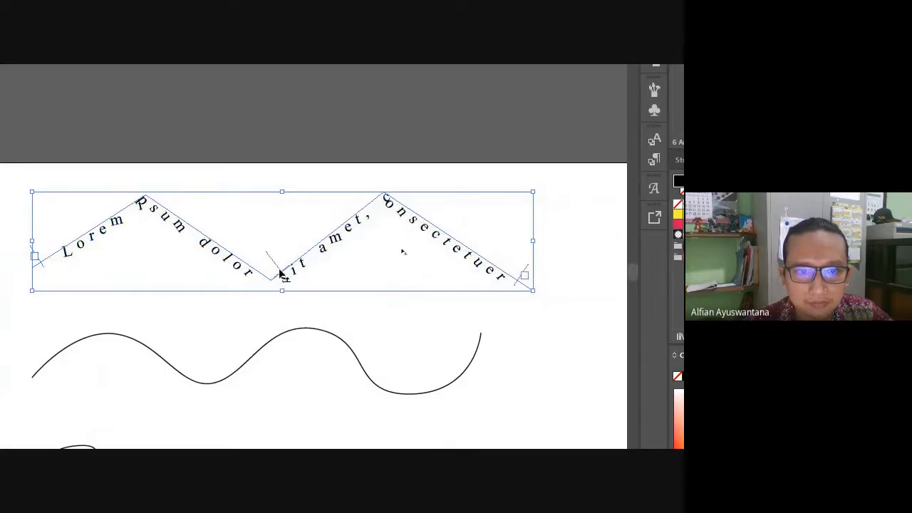
{"action": "left_click_drag", "start_coordinate": [282, 274], "coordinate": [258, 238]}
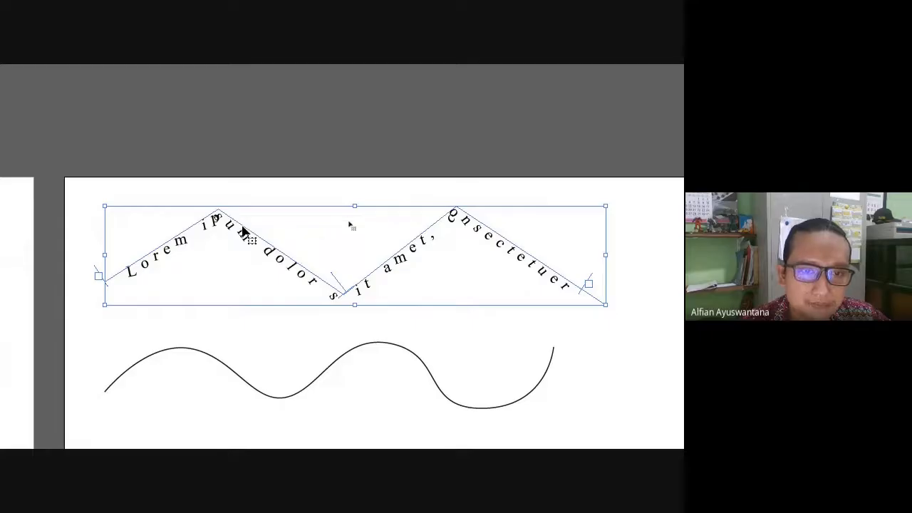
{"action": "key", "text": "ctrl+z"}
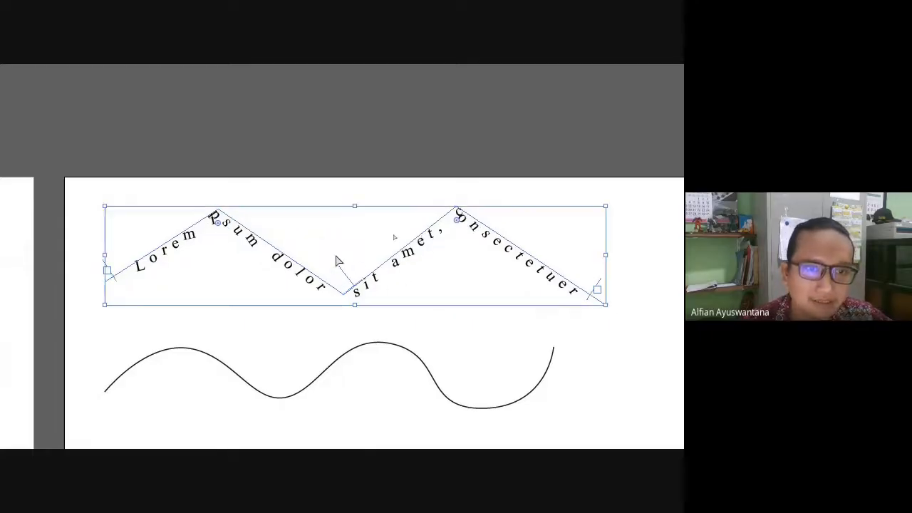
{"action": "key", "text": "ctrl+z"}
{"action": "key", "text": "ctrl+z"}
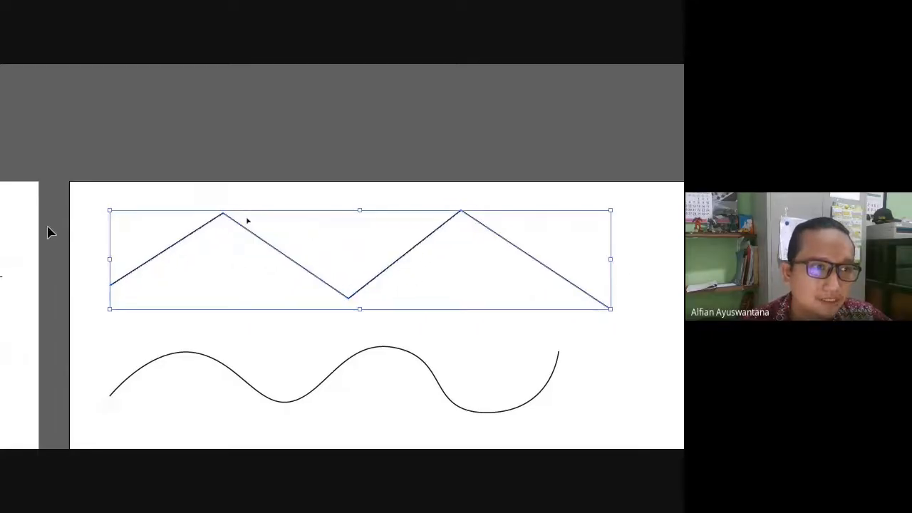
Type a name from the zigzag's left end, replacing the Lorem ipsum placeholder.
{"action": "left_click", "coordinate": [21, 89]}
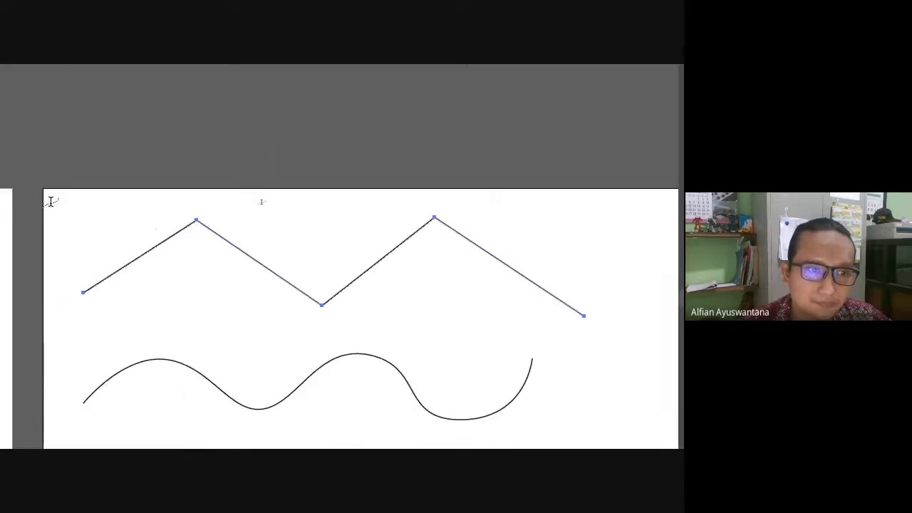
{"action": "left_click", "coordinate": [86, 290]}
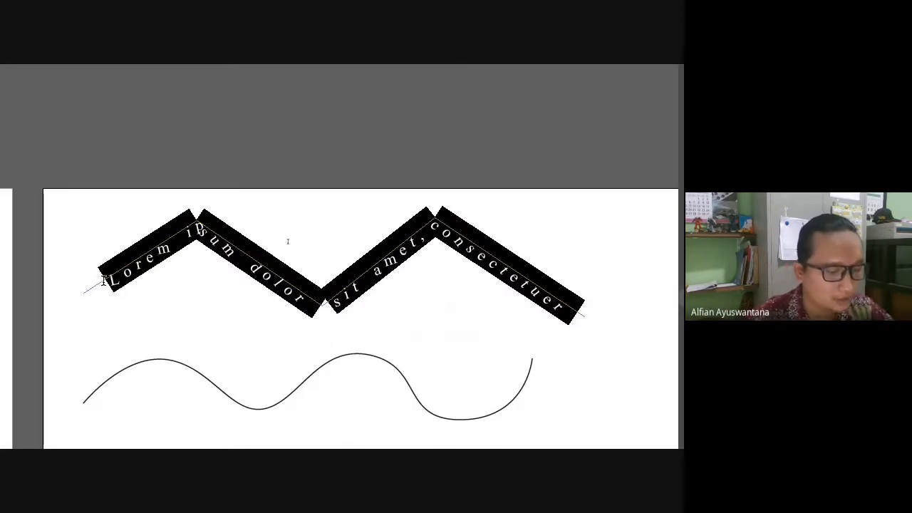
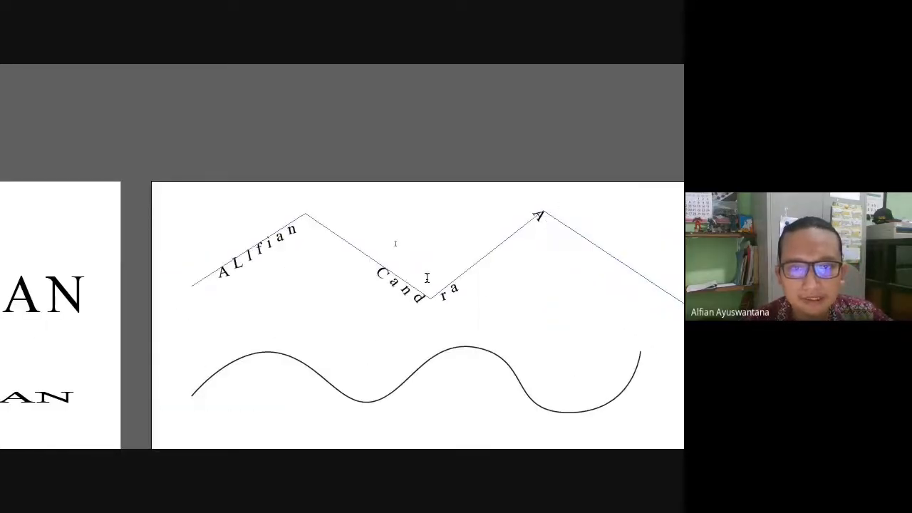
{"action": "scroll", "coordinate": [406, 295], "scroll_direction": "down", "scroll_amount": 2}
{"action": "scroll", "coordinate": [424, 294], "scroll_direction": "up", "scroll_amount": 1}
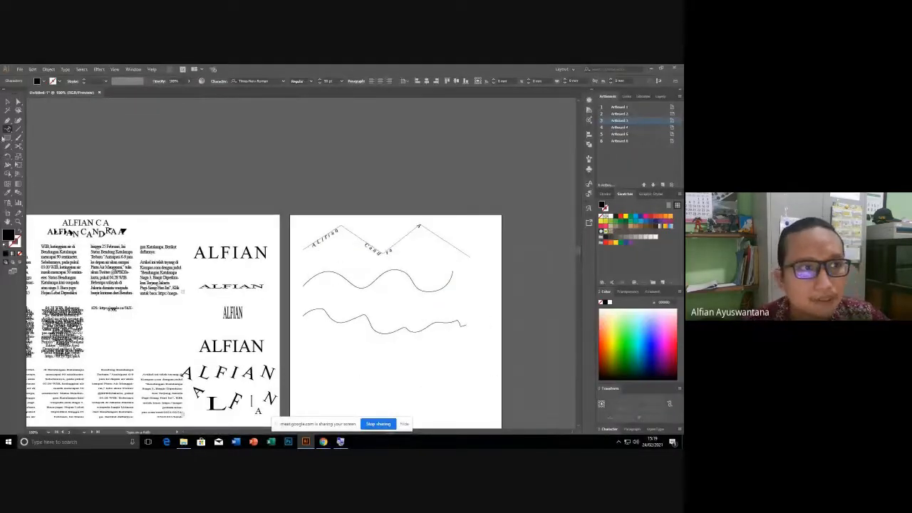
Left-align the zigzag path text and raise its font size until it fills the path.
{"action": "left_click", "coordinate": [7, 102]}
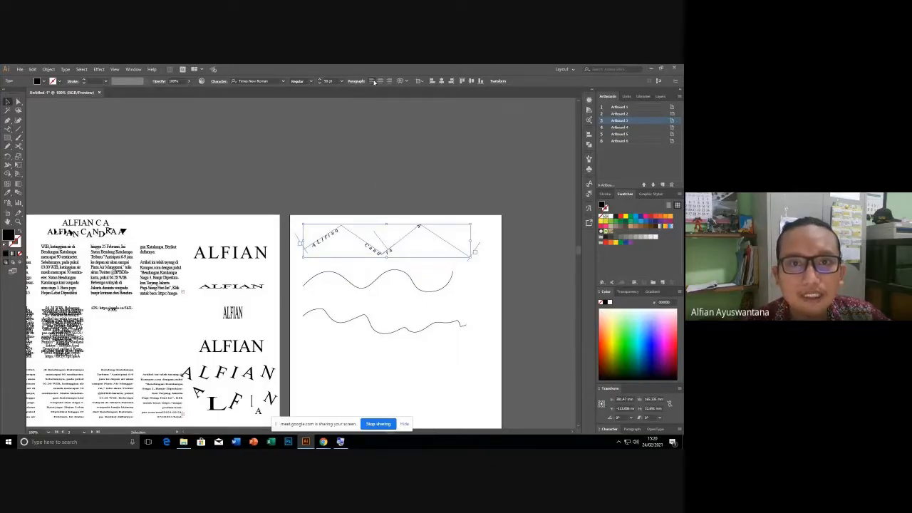
{"action": "left_click", "coordinate": [373, 81]}
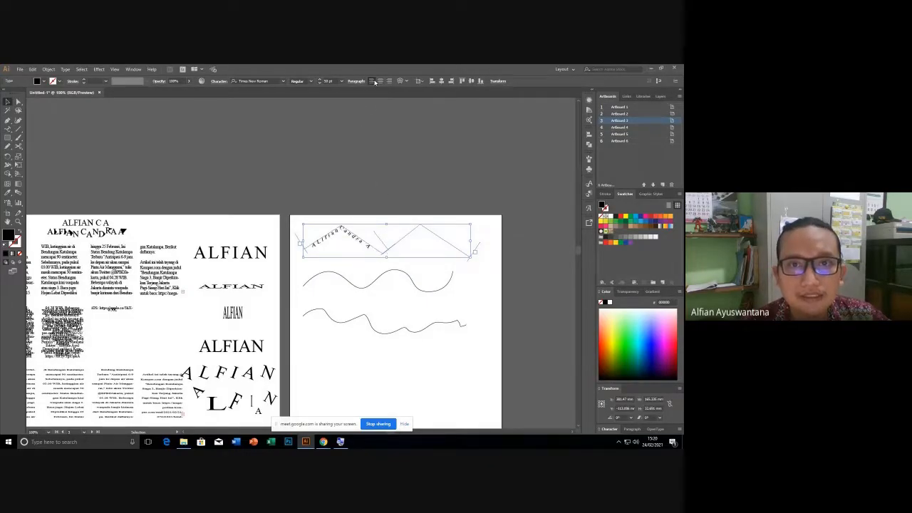
{"action": "scroll", "coordinate": [375, 260], "scroll_direction": "up", "scroll_amount": 3}
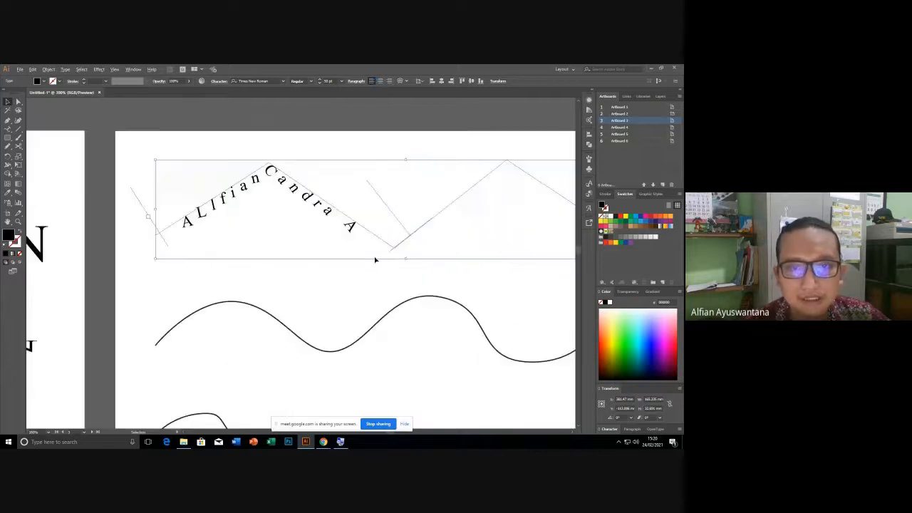
{"action": "scroll", "coordinate": [330, 212], "scroll_direction": "up", "scroll_amount": 1}
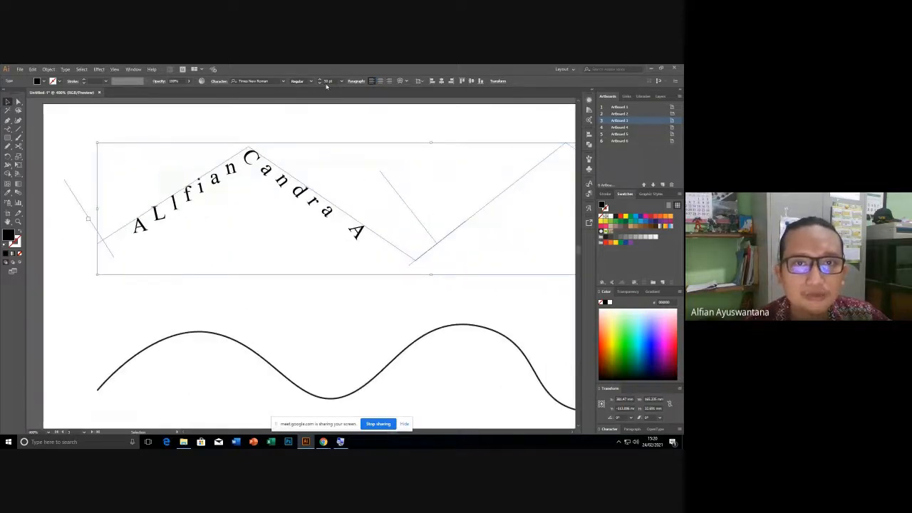
{"action": "scroll", "coordinate": [327, 81], "scroll_direction": "up", "scroll_amount": 4}
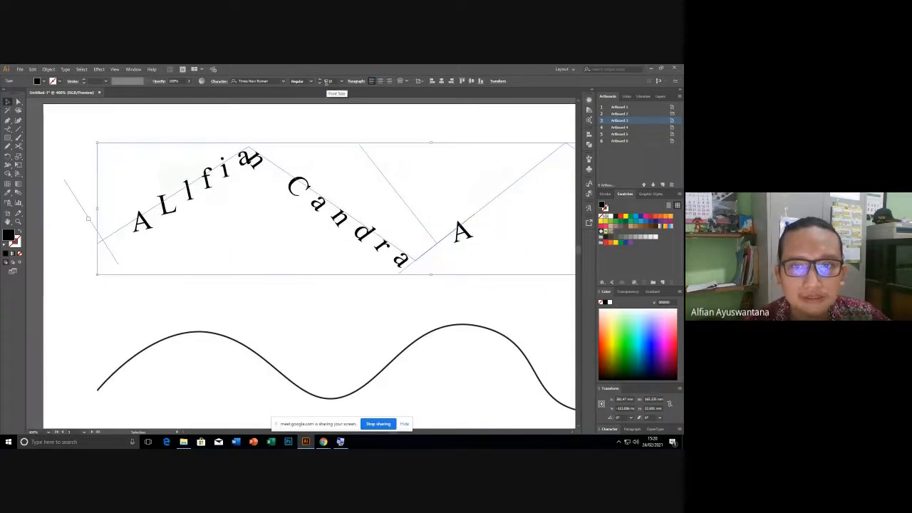
{"action": "scroll", "coordinate": [326, 82], "scroll_direction": "up", "scroll_amount": 3}
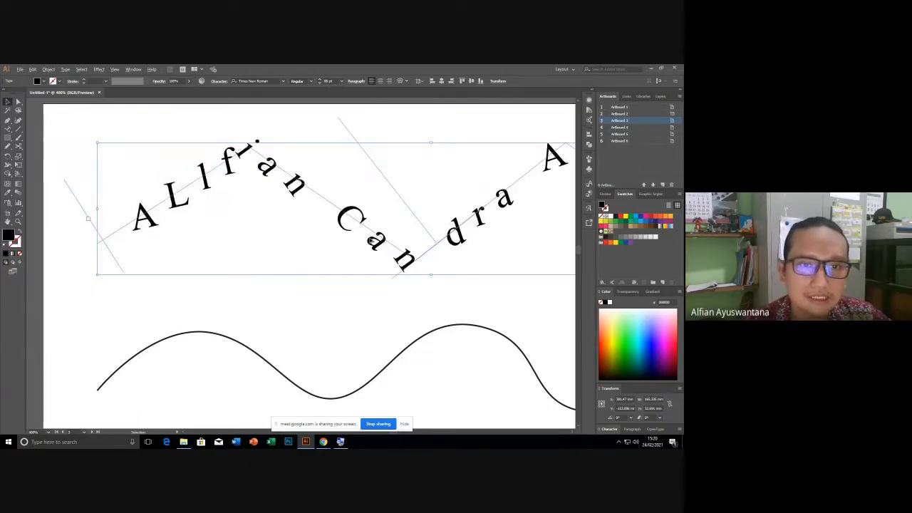
{"action": "scroll", "coordinate": [370, 240], "scroll_direction": "down", "scroll_amount": 2}
{"action": "scroll", "coordinate": [483, 238], "scroll_direction": "up", "scroll_amount": 1}
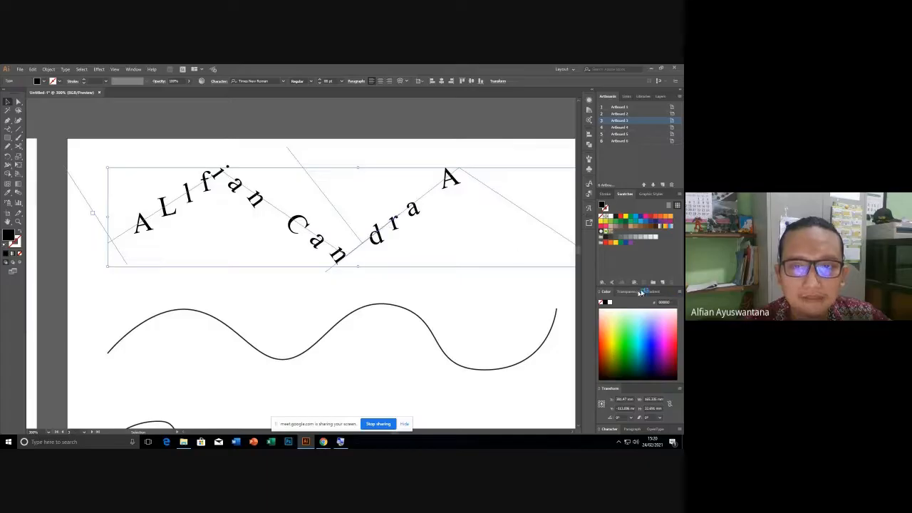
{"action": "scroll", "coordinate": [456, 244], "scroll_direction": "down", "scroll_amount": 1}
{"action": "scroll", "coordinate": [455, 244], "scroll_direction": "up", "scroll_amount": 1}
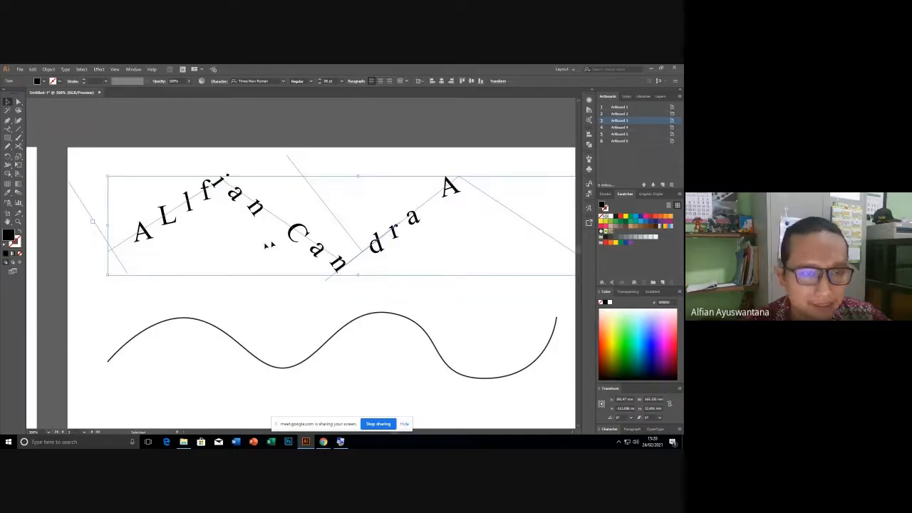
{"action": "scroll", "coordinate": [263, 246], "scroll_direction": "right", "scroll_amount": 2}
{"action": "scroll", "coordinate": [262, 246], "scroll_direction": "down", "scroll_amount": 1}
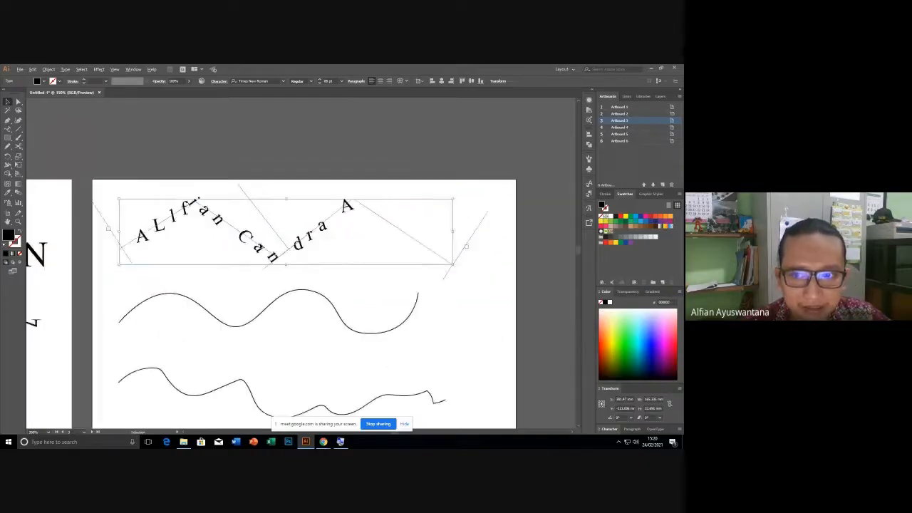
{"action": "scroll", "coordinate": [260, 244], "scroll_direction": "down", "scroll_amount": 1}
{"action": "scroll", "coordinate": [260, 244], "scroll_direction": "up", "scroll_amount": 1}
{"action": "scroll", "coordinate": [258, 241], "scroll_direction": "up", "scroll_amount": 1}
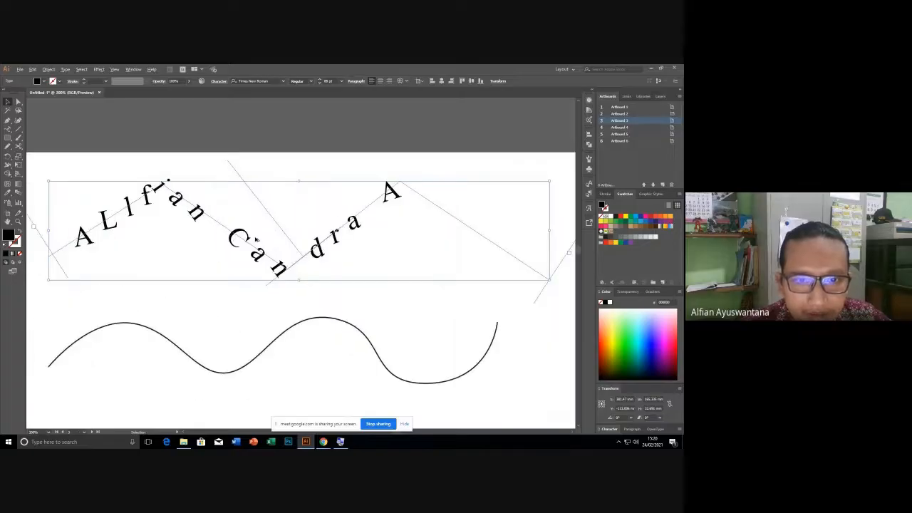
{"action": "scroll", "coordinate": [258, 240], "scroll_direction": "down", "scroll_amount": 1}
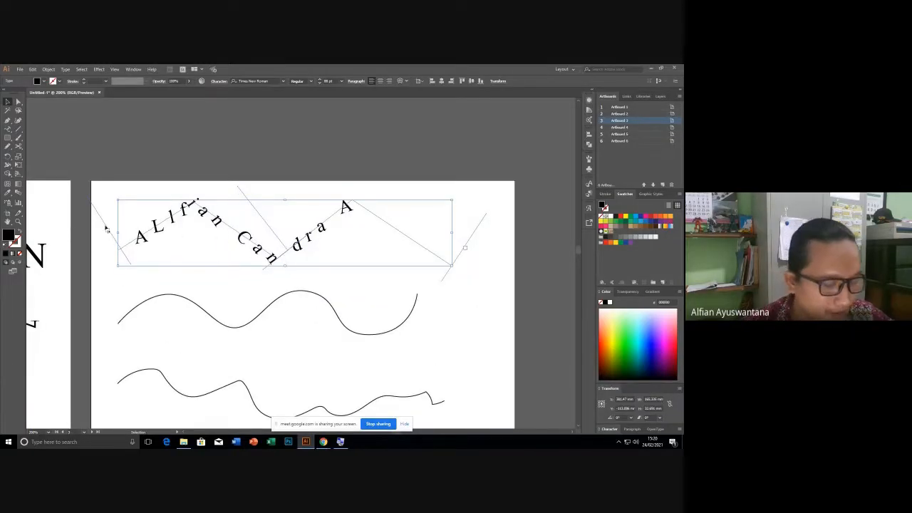
{"action": "key", "text": "super+plus"}
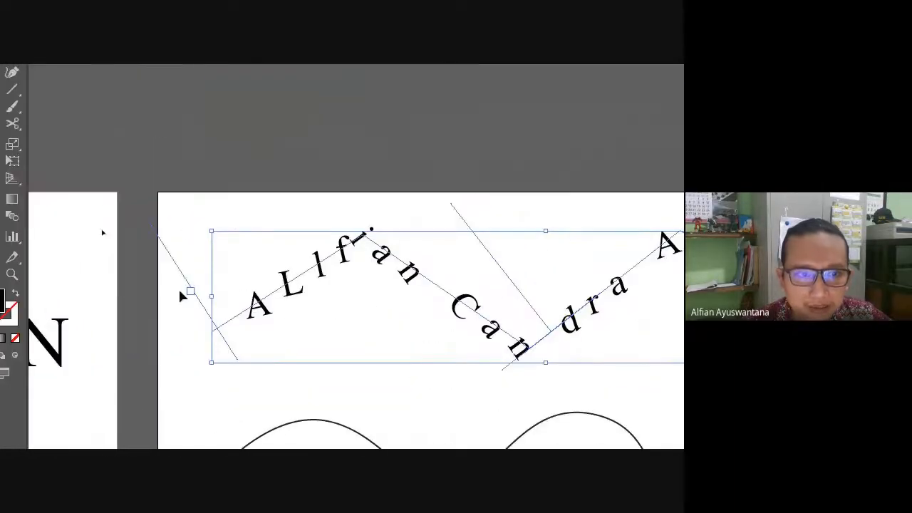
Drag the path text's start, end and center brackets so the name runs upright across the zigzag.
{"action": "left_click_drag", "start_coordinate": [197, 300], "coordinate": [238, 280]}
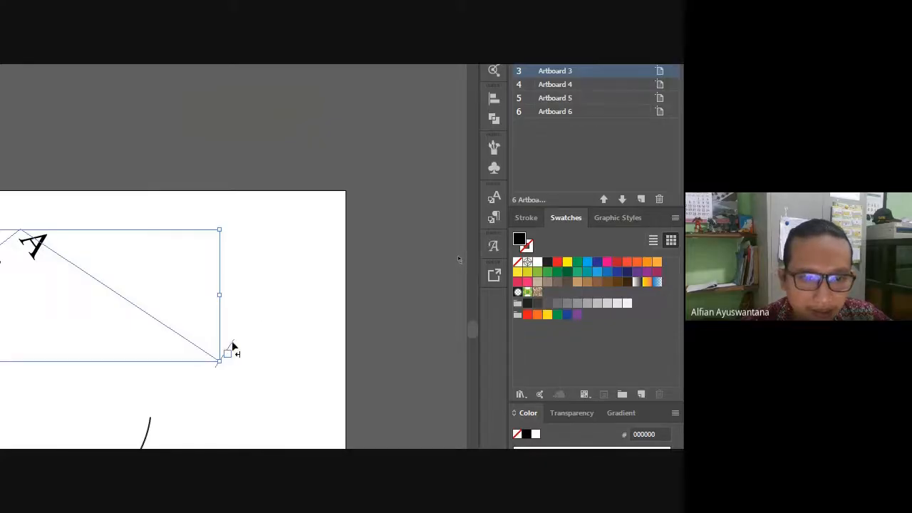
{"action": "left_click_drag", "start_coordinate": [232, 349], "coordinate": [129, 289]}
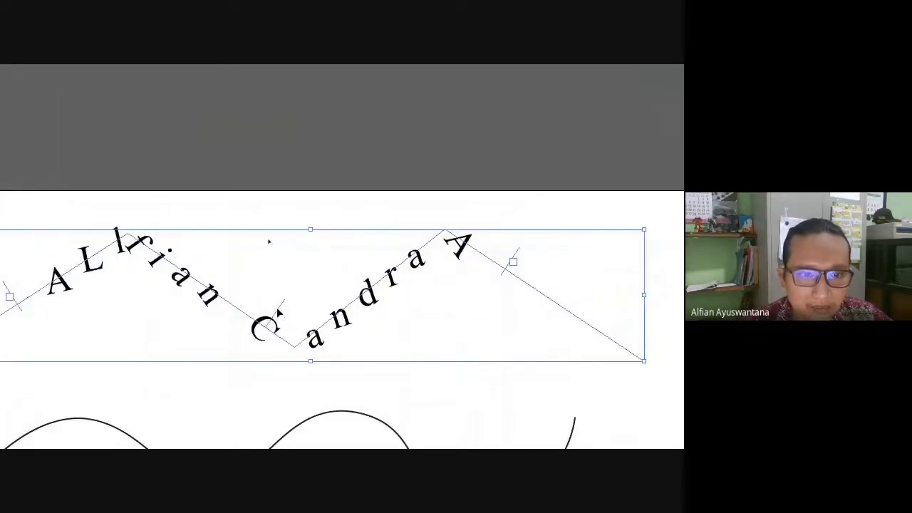
{"action": "left_click_drag", "start_coordinate": [279, 312], "coordinate": [283, 212]}
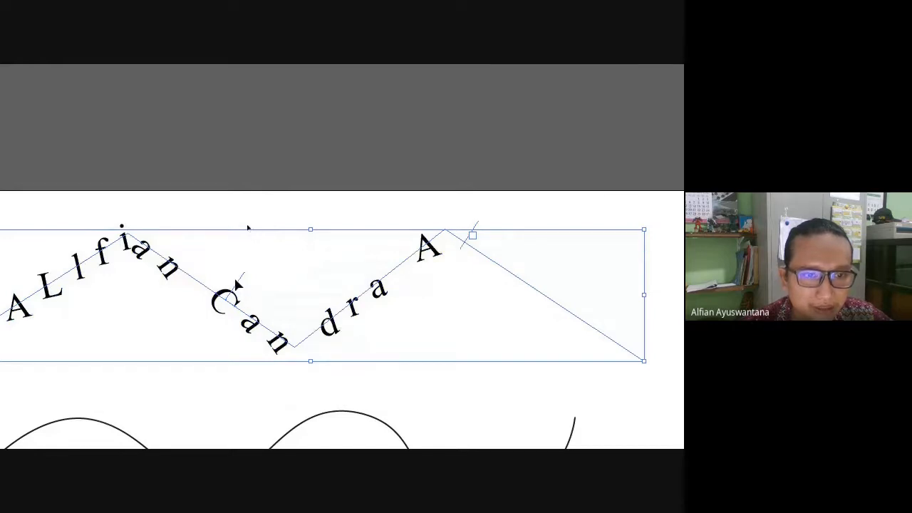
{"action": "left_click_drag", "start_coordinate": [237, 281], "coordinate": [217, 332]}
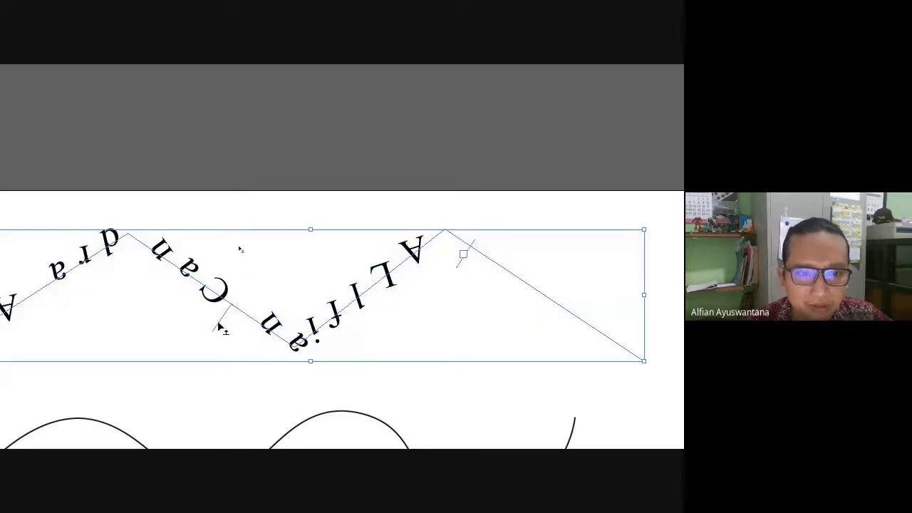
{"action": "left_click_drag", "start_coordinate": [218, 323], "coordinate": [265, 302]}
Zoom out to review the zigzag name, then select the first wave curve.
{"action": "scroll", "coordinate": [150, 204], "scroll_direction": "down", "scroll_amount": 3}
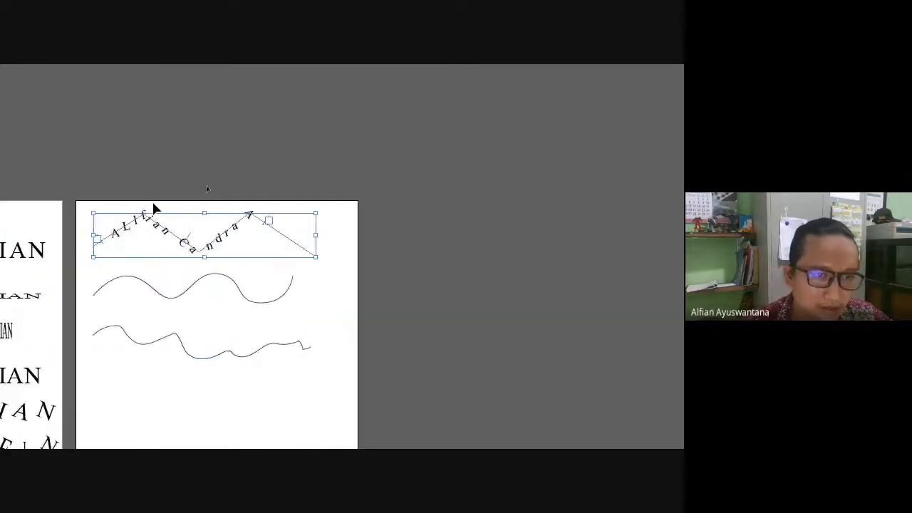
{"action": "scroll", "coordinate": [154, 208], "scroll_direction": "down", "scroll_amount": 2}
{"action": "scroll", "coordinate": [118, 244], "scroll_direction": "up", "scroll_amount": 2}
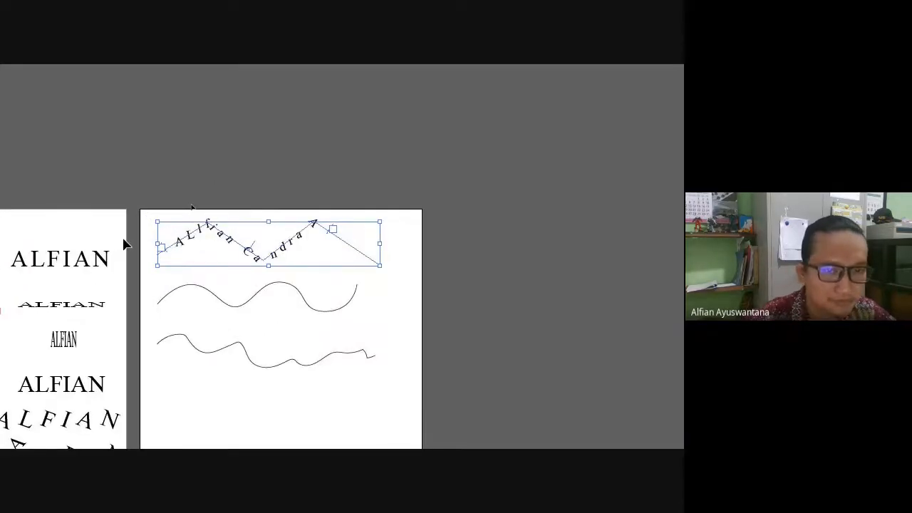
{"action": "key", "text": "super+minus"}
{"action": "scroll", "coordinate": [305, 134], "scroll_direction": "up", "scroll_amount": 4}
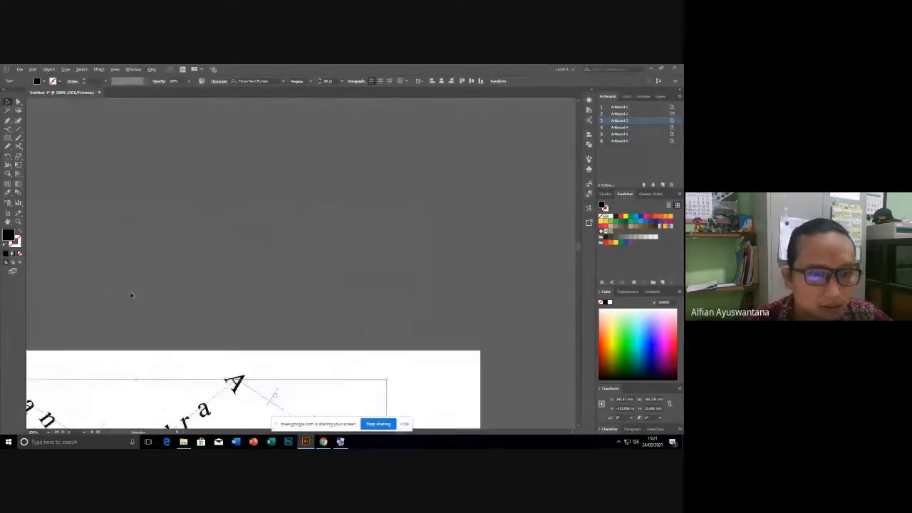
{"action": "left_click", "coordinate": [116, 259]}
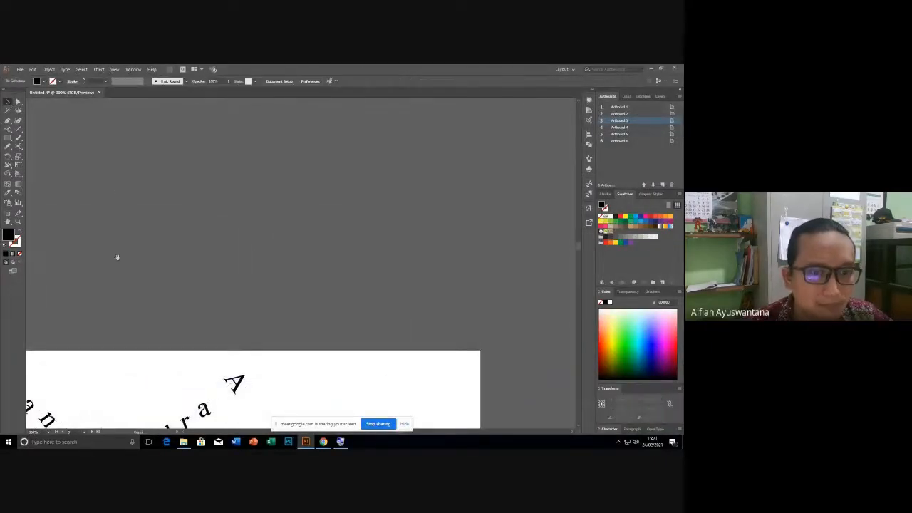
{"action": "left_click_drag", "start_coordinate": [122, 343], "coordinate": [399, 147]}
{"action": "left_click", "coordinate": [377, 231]}
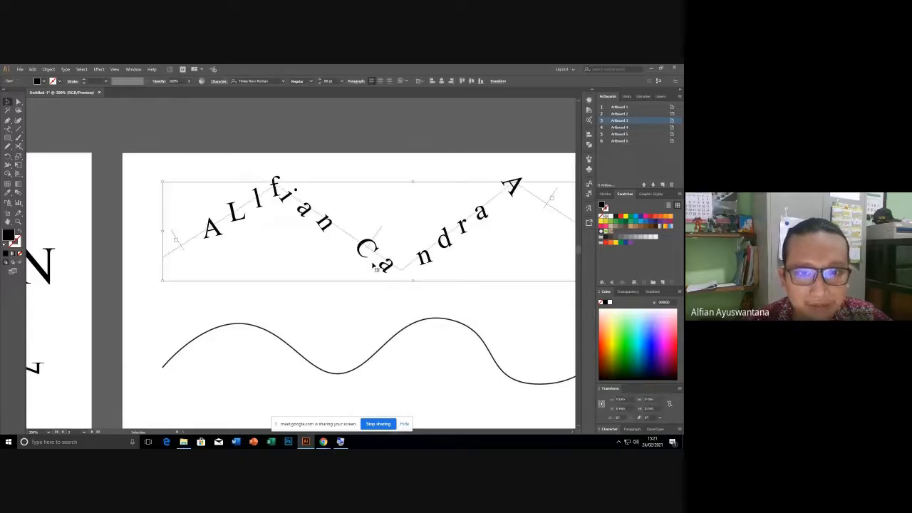
{"action": "left_click", "coordinate": [305, 300]}
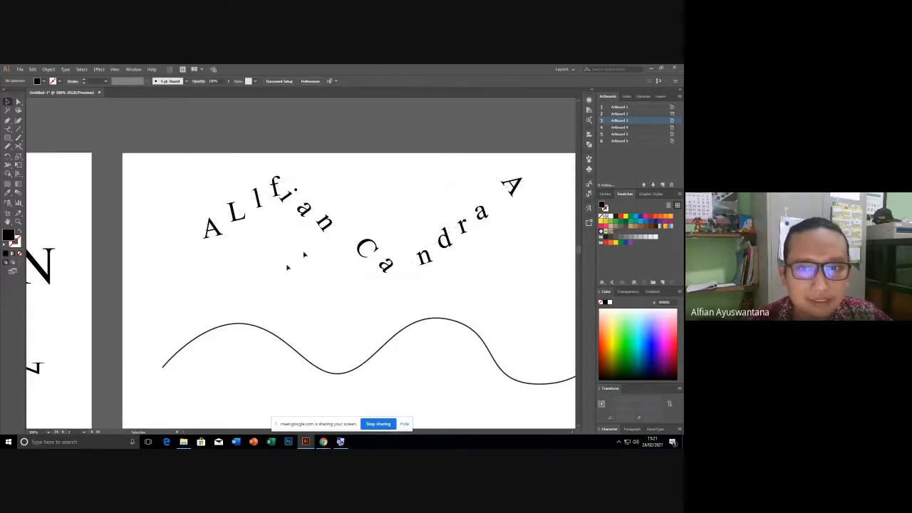
{"action": "left_click_drag", "start_coordinate": [315, 305], "coordinate": [250, 259]}
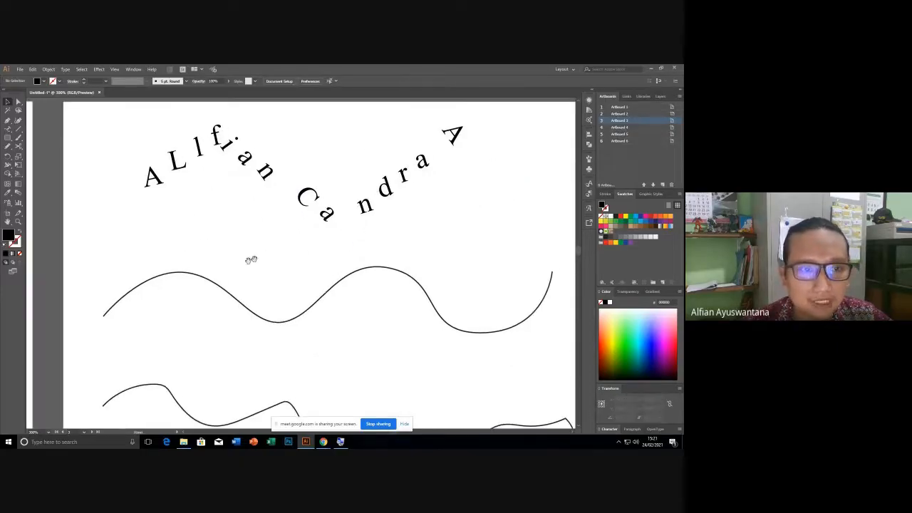
{"action": "left_click", "coordinate": [189, 275]}
Type the name with the Vertical Type Tool starting at the smooth wave's left end.
{"action": "left_click", "coordinate": [8, 131]}
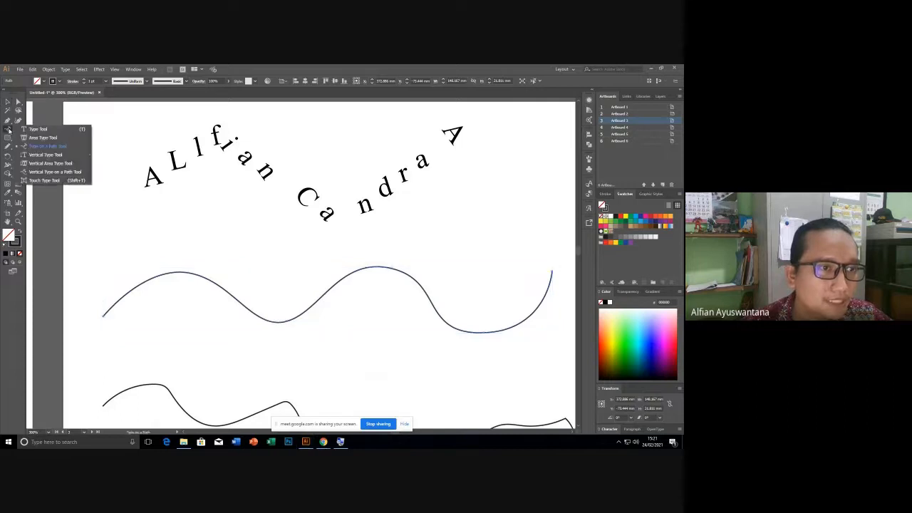
{"action": "left_click", "coordinate": [9, 130]}
{"action": "left_click", "coordinate": [8, 130]}
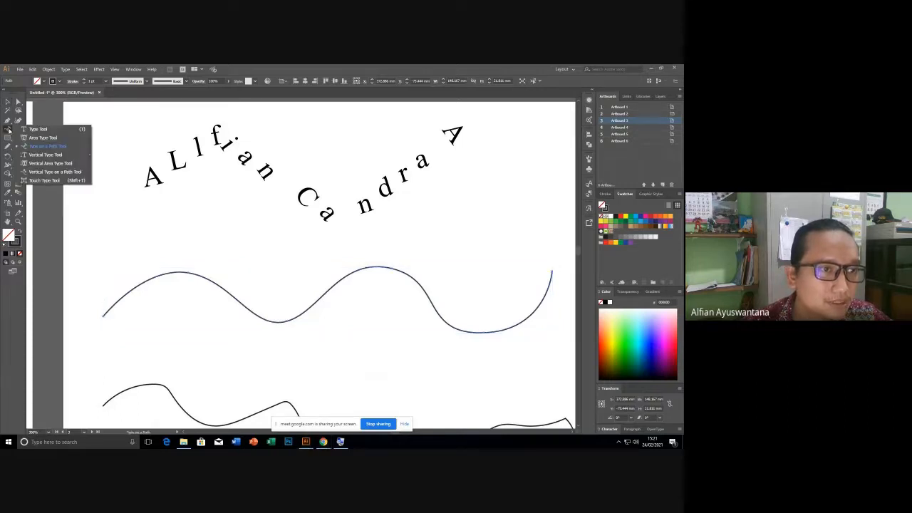
{"action": "left_click", "coordinate": [48, 155]}
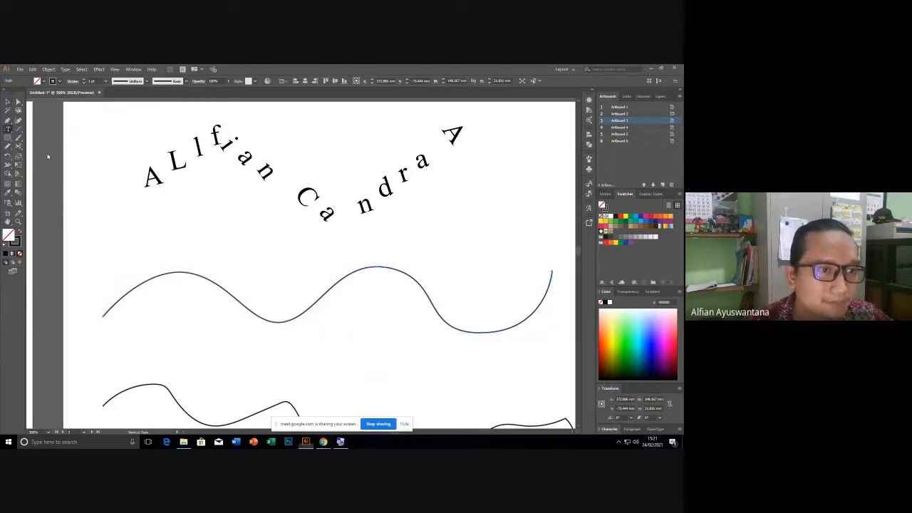
{"action": "left_click", "coordinate": [112, 303]}
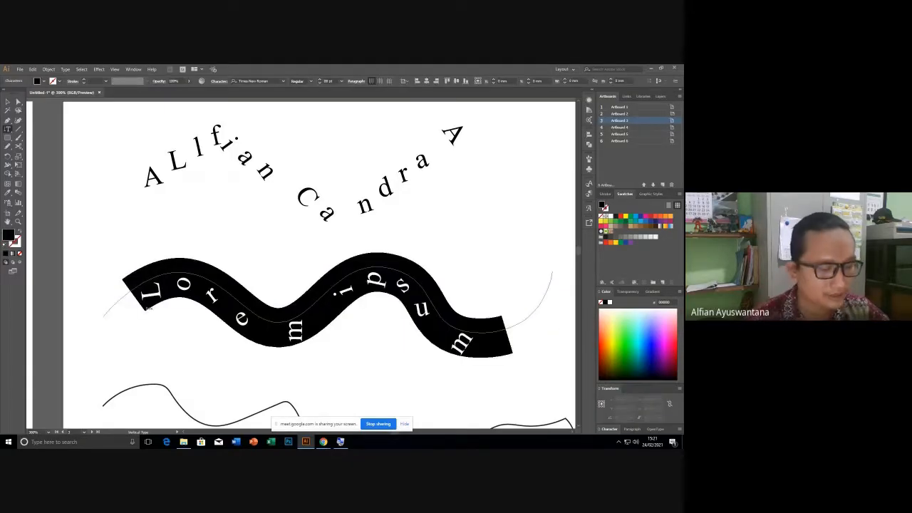
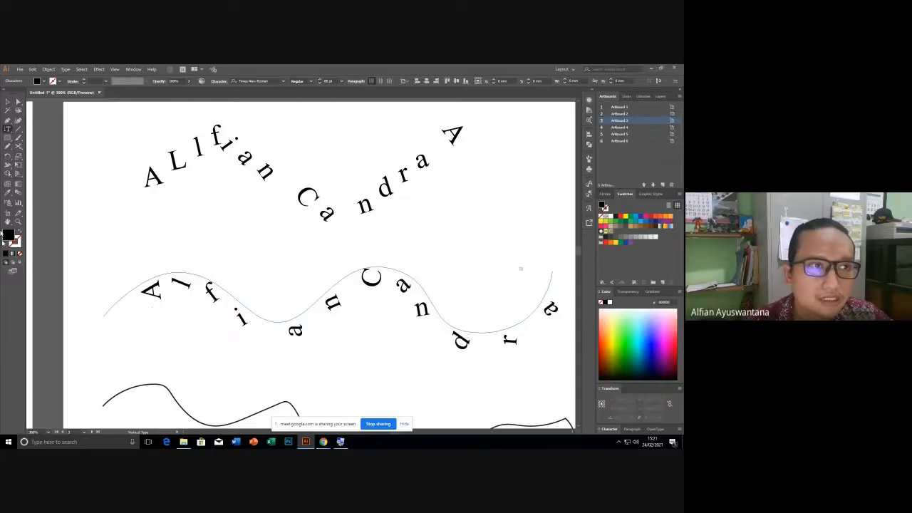
{"action": "left_click", "coordinate": [8, 102]}
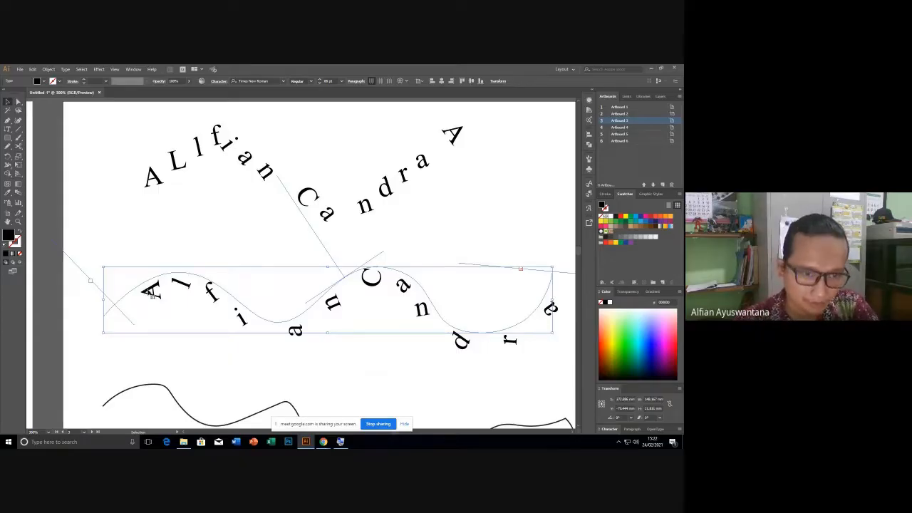
Align the wave text to the path start using the paragraph alignment options.
{"action": "left_click", "coordinate": [380, 81]}
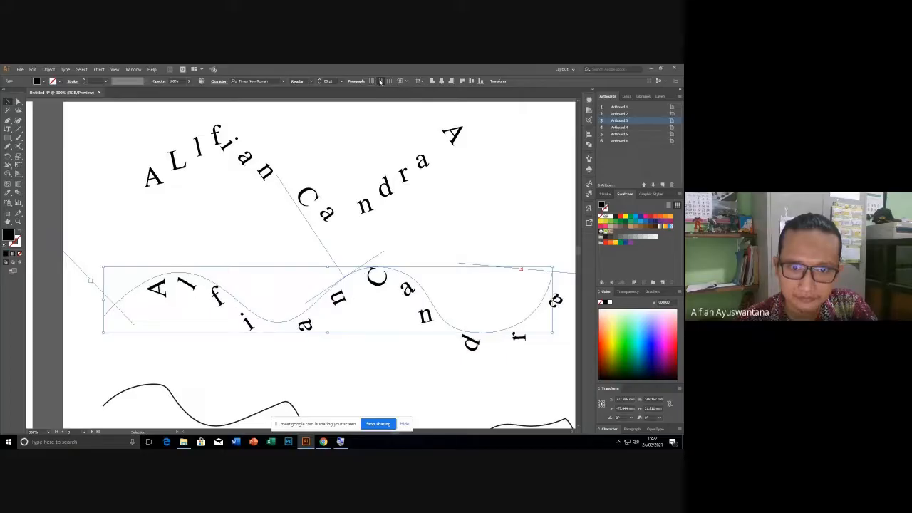
{"action": "left_click", "coordinate": [389, 80]}
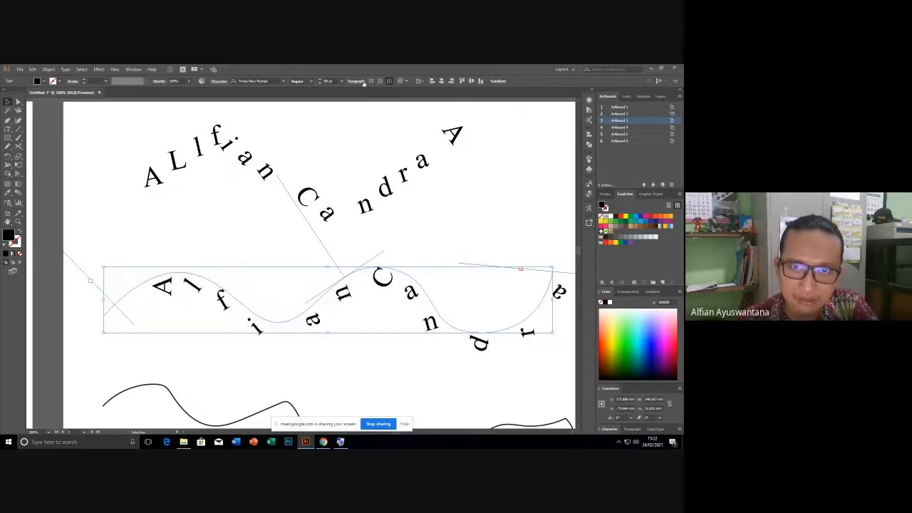
{"action": "left_click", "coordinate": [356, 80]}
{"action": "left_click", "coordinate": [288, 94]}
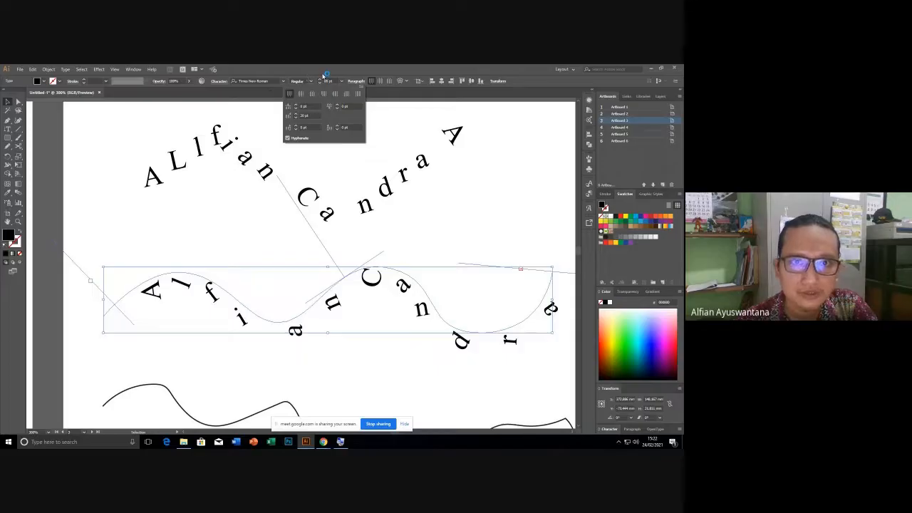
{"action": "left_click", "coordinate": [324, 77]}
{"action": "scroll", "coordinate": [324, 80], "scroll_direction": "down", "scroll_amount": 5}
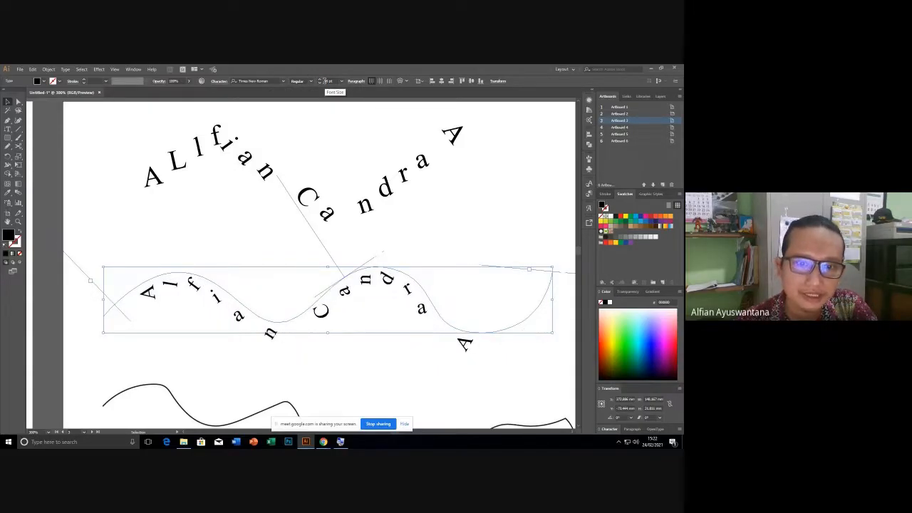
{"action": "scroll", "coordinate": [324, 80], "scroll_direction": "down", "scroll_amount": 2}
{"action": "scroll", "coordinate": [325, 81], "scroll_direction": "up", "scroll_amount": 2}
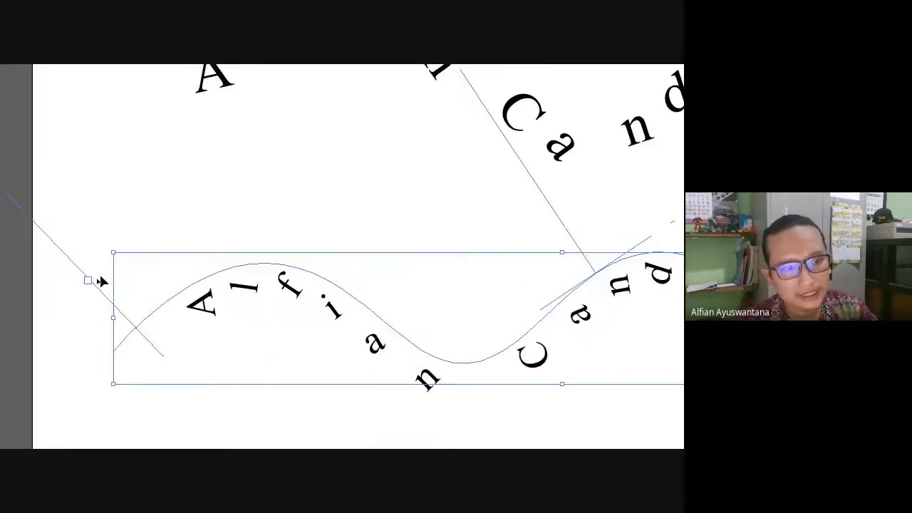
Drag the center bracket to flip the wave text to the curve's other side, undoing stray edits.
{"action": "mouse_move", "coordinate": [89, 281]}
{"action": "left_mouse_down"}
{"action": "mouse_move", "coordinate": [141, 271]}
{"action": "mouse_move", "coordinate": [86, 264]}
{"action": "left_mouse_up"}
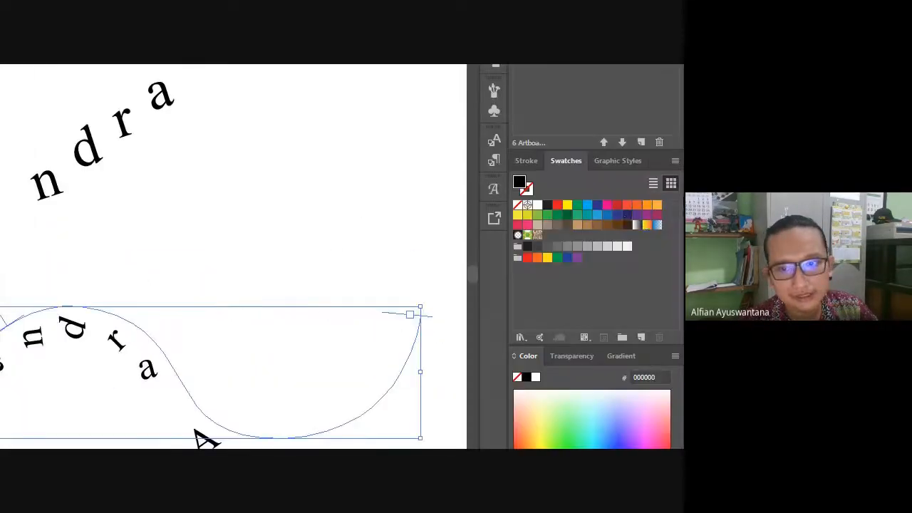
{"action": "key", "text": "a"}
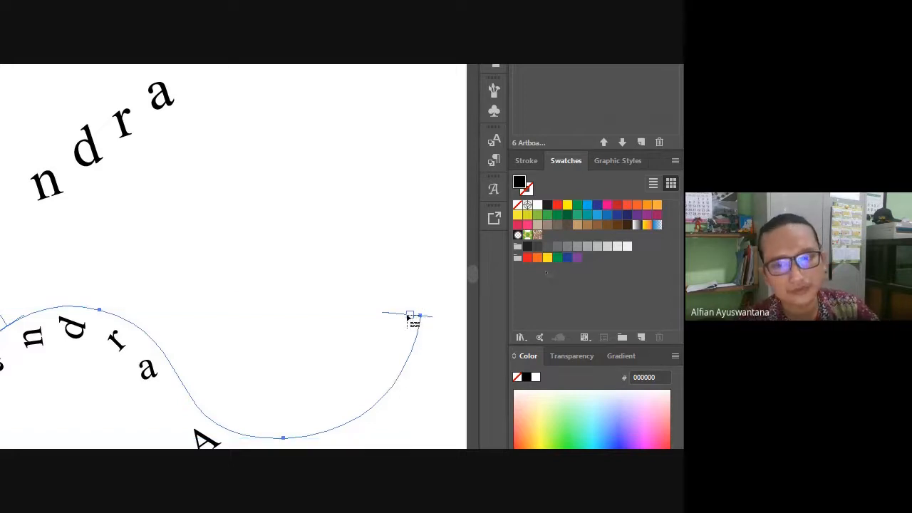
{"action": "right_click", "coordinate": [224, 217]}
{"action": "left_click", "coordinate": [279, 226]}
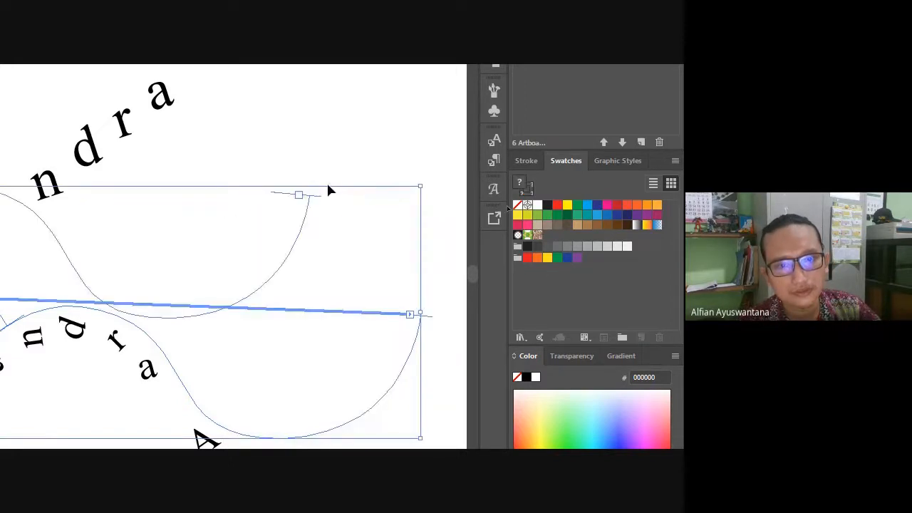
{"action": "key", "text": "ctrl+z"}
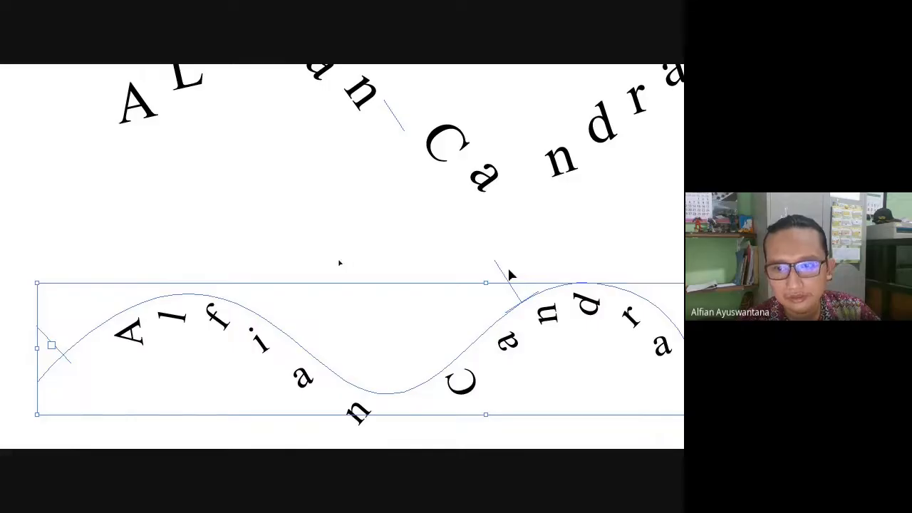
{"action": "left_click_drag", "start_coordinate": [509, 277], "coordinate": [534, 339]}
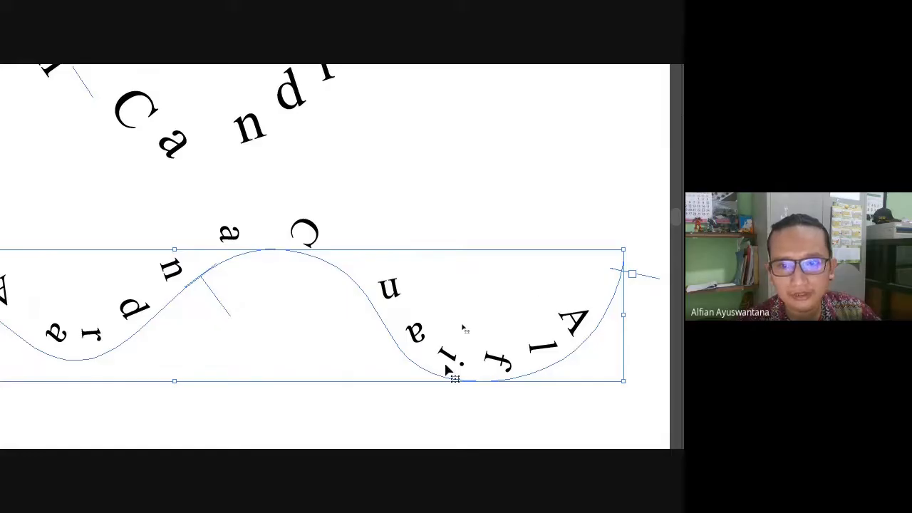
{"action": "left_click", "coordinate": [208, 172]}
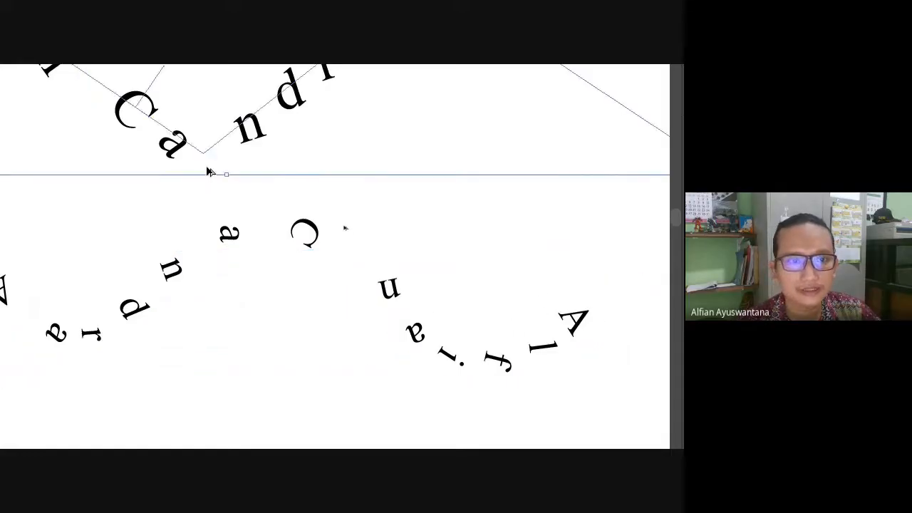
{"action": "scroll", "coordinate": [208, 172], "scroll_direction": "down", "scroll_amount": 4}
Set placeholder text 'Lorem ipsum dolor sit amet,' along the second wavy line.
{"action": "left_click", "coordinate": [300, 279]}
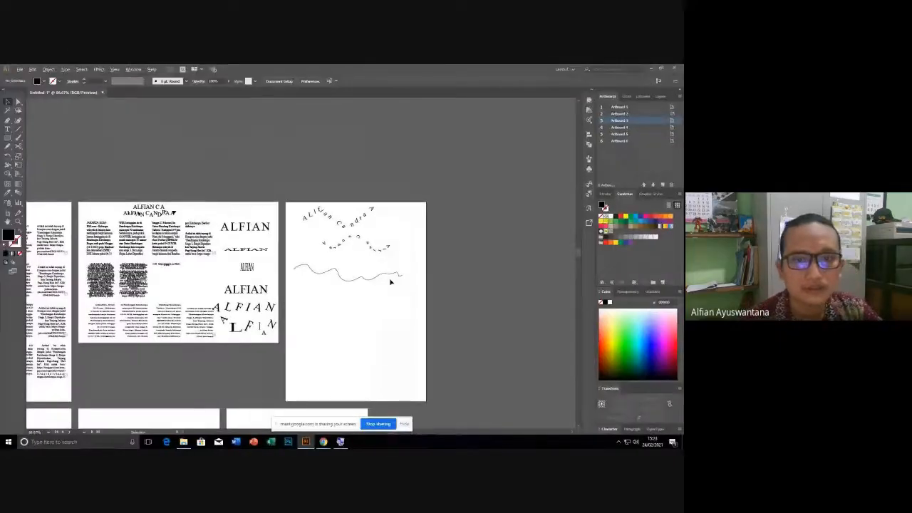
{"action": "scroll", "coordinate": [300, 279], "scroll_direction": "up", "scroll_amount": 4}
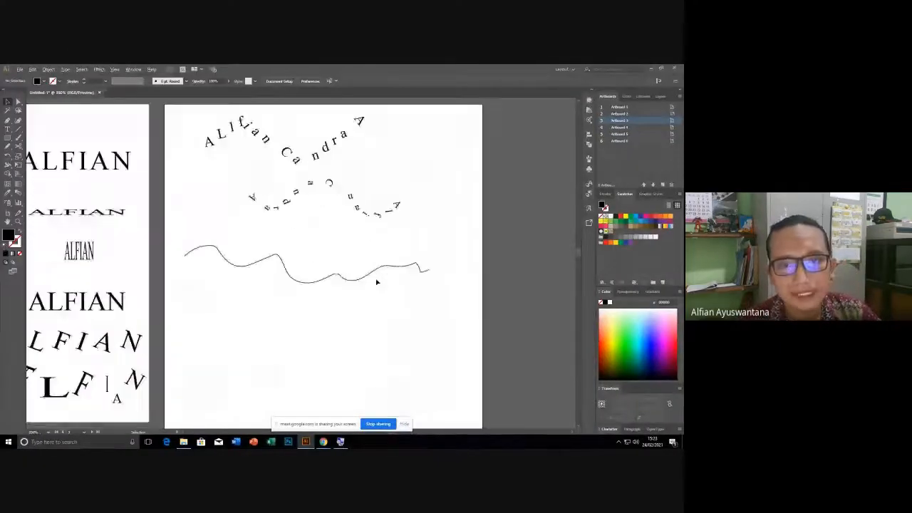
{"action": "scroll", "coordinate": [297, 255], "scroll_direction": "down", "scroll_amount": 2}
{"action": "left_click_drag", "start_coordinate": [200, 235], "coordinate": [230, 261]}
{"action": "left_click", "coordinate": [174, 273]}
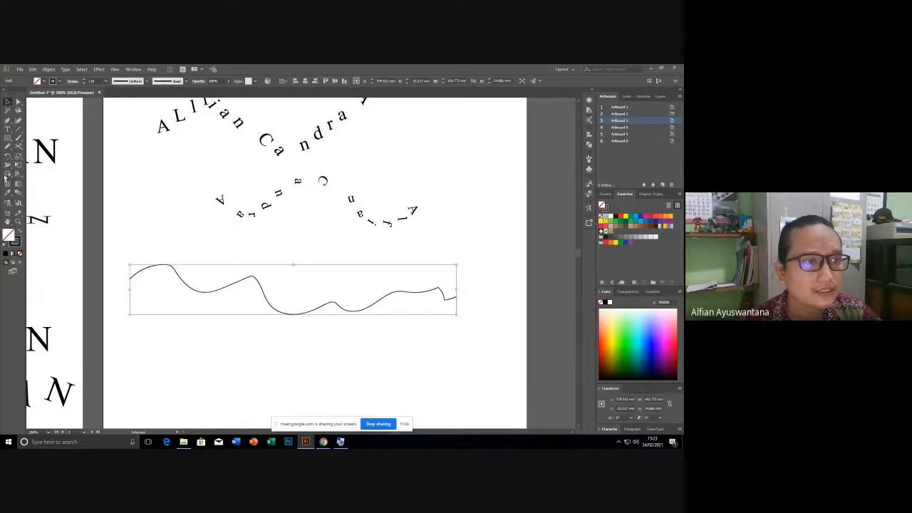
{"action": "left_click", "coordinate": [8, 129]}
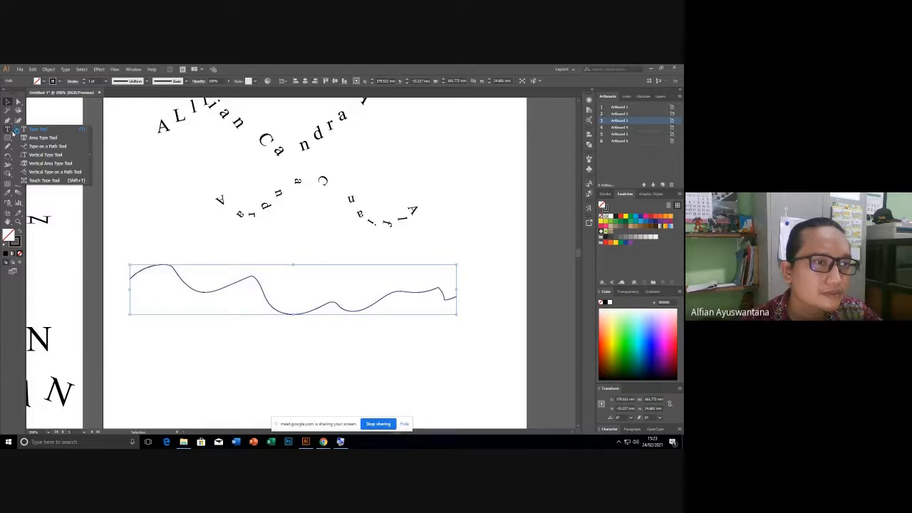
{"action": "left_click", "coordinate": [46, 146]}
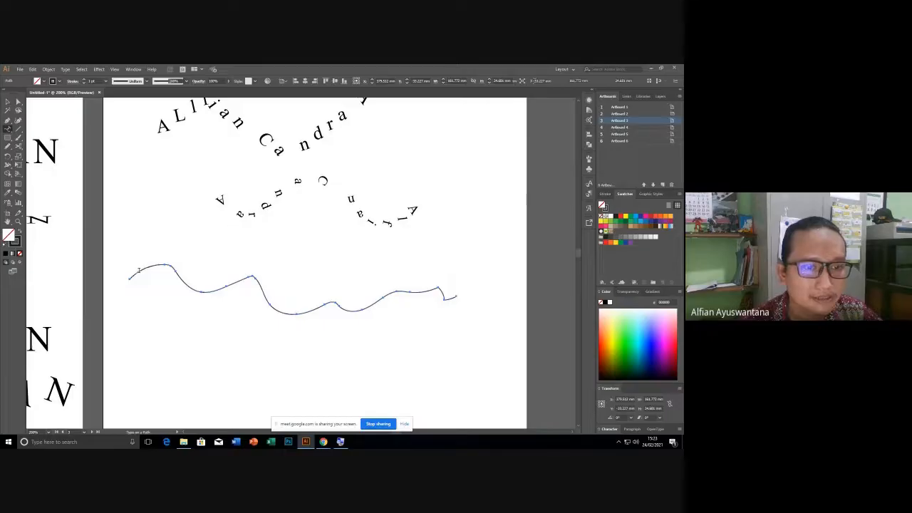
{"action": "left_click", "coordinate": [139, 269]}
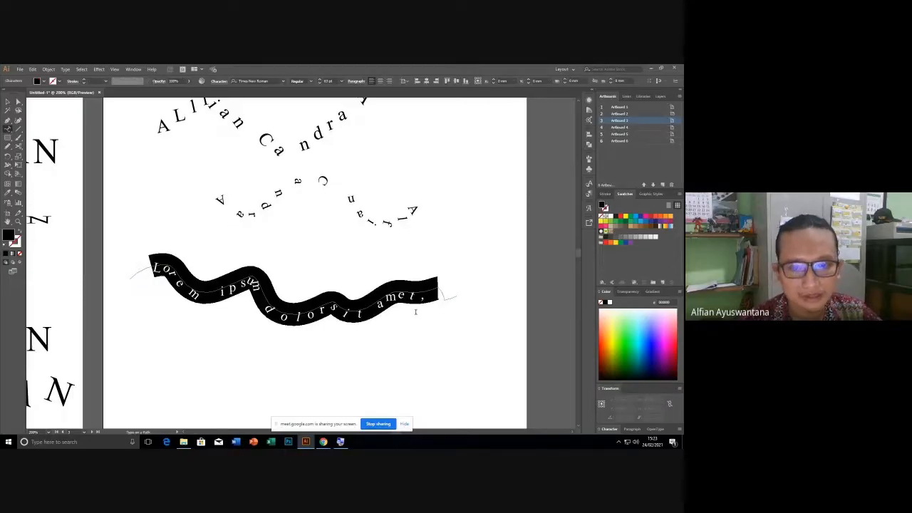
{"action": "key", "text": "Escape"}
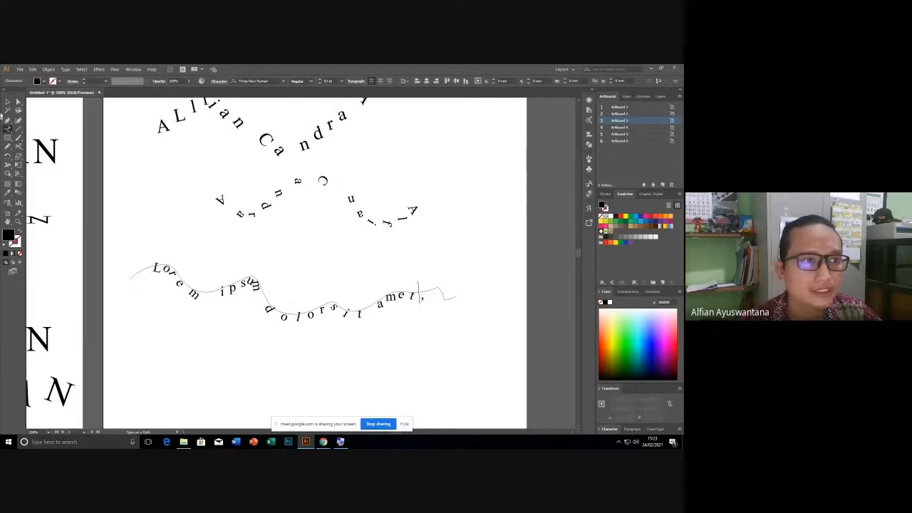
Move the Lorem ipsum text up to sit under the curved name text.
{"action": "left_click", "coordinate": [7, 102]}
{"action": "left_click", "coordinate": [83, 171]}
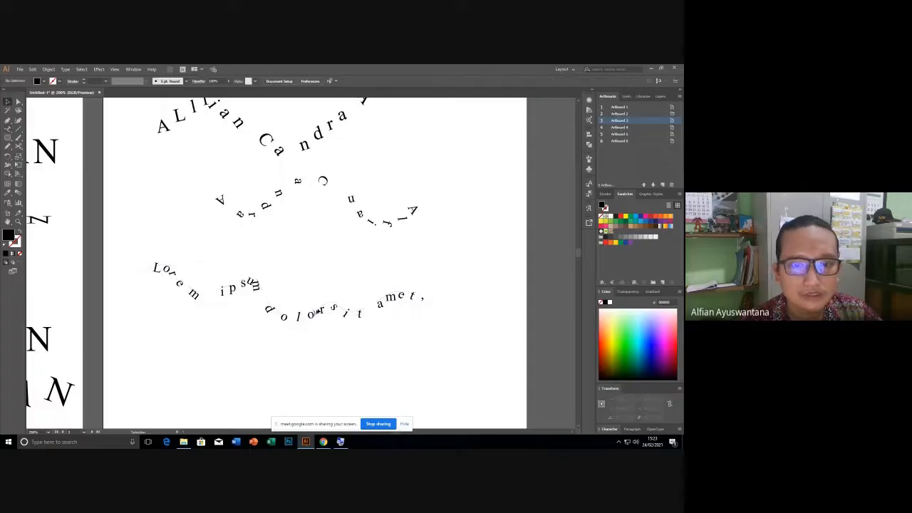
{"action": "left_click_drag", "start_coordinate": [317, 312], "coordinate": [317, 270]}
{"action": "left_click", "coordinate": [337, 217]}
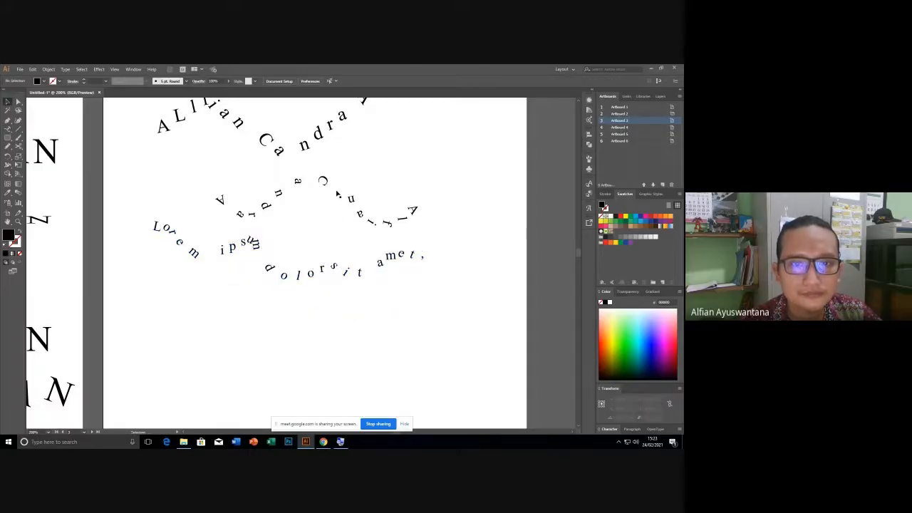
{"action": "left_click_drag", "start_coordinate": [326, 187], "coordinate": [323, 179]}
{"action": "left_click", "coordinate": [309, 248]}
{"action": "scroll", "coordinate": [281, 290], "scroll_direction": "down", "scroll_amount": 2}
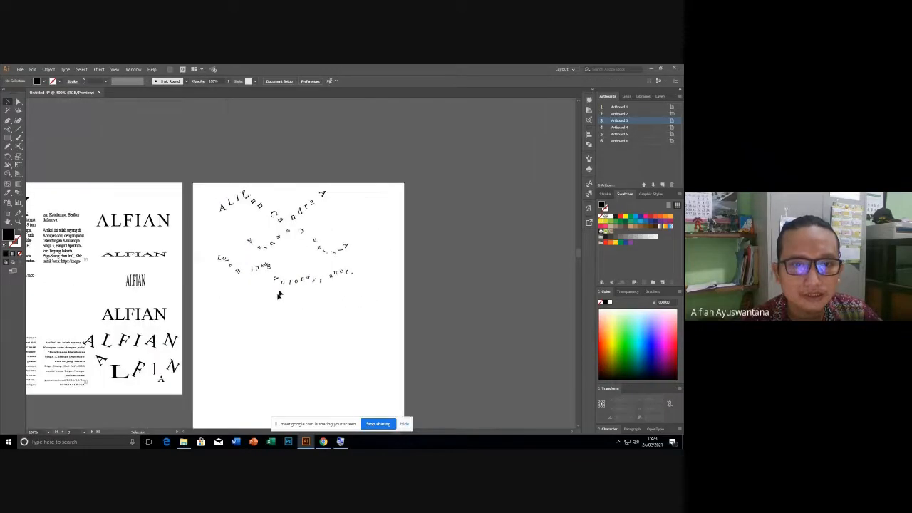
Draw a black square and a wider black rectangle below the path text.
{"action": "left_click_drag", "start_coordinate": [236, 325], "coordinate": [254, 226]}
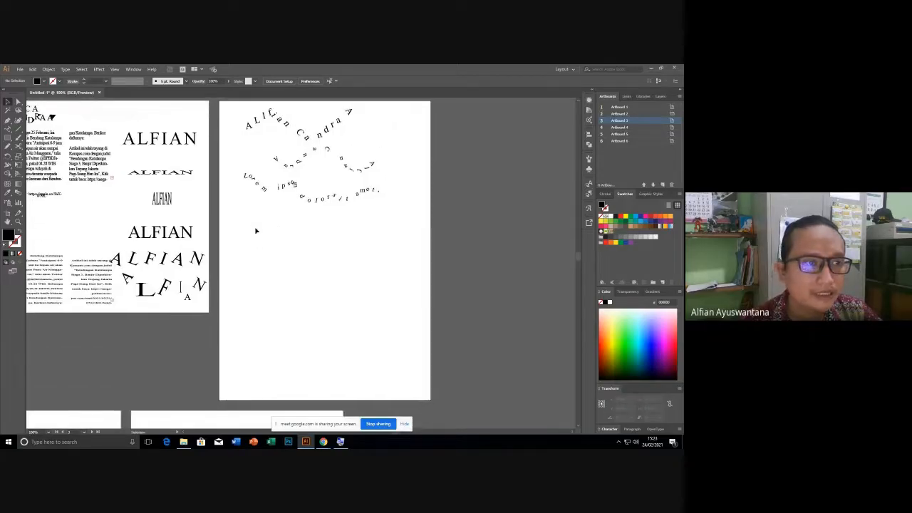
{"action": "left_click", "coordinate": [7, 137]}
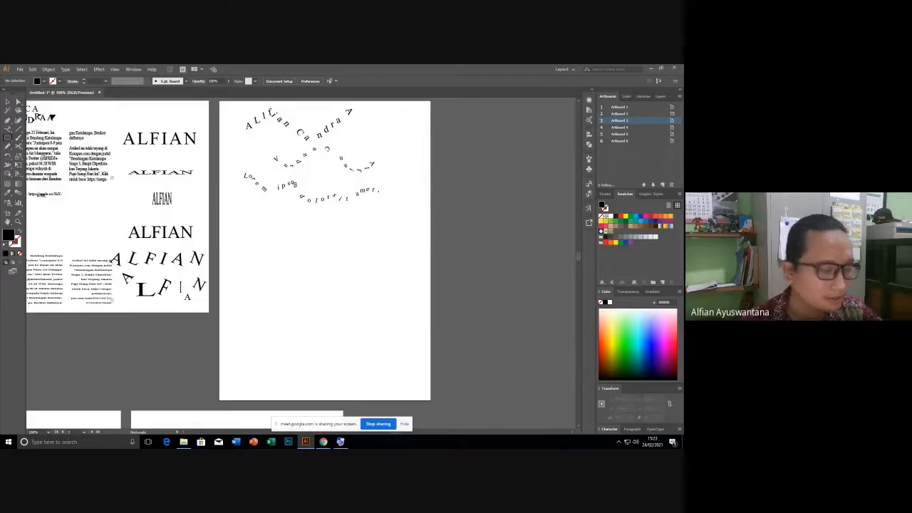
{"action": "key", "text": "super"}
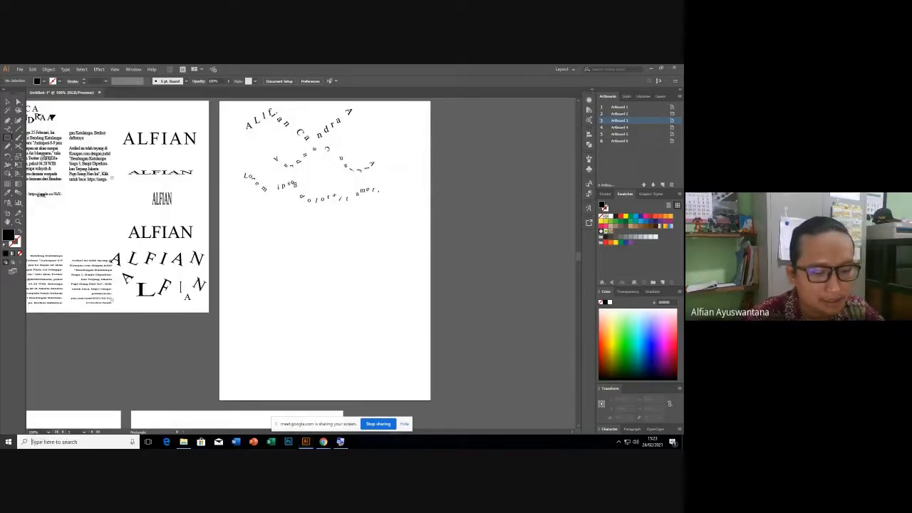
{"action": "key", "text": "super"}
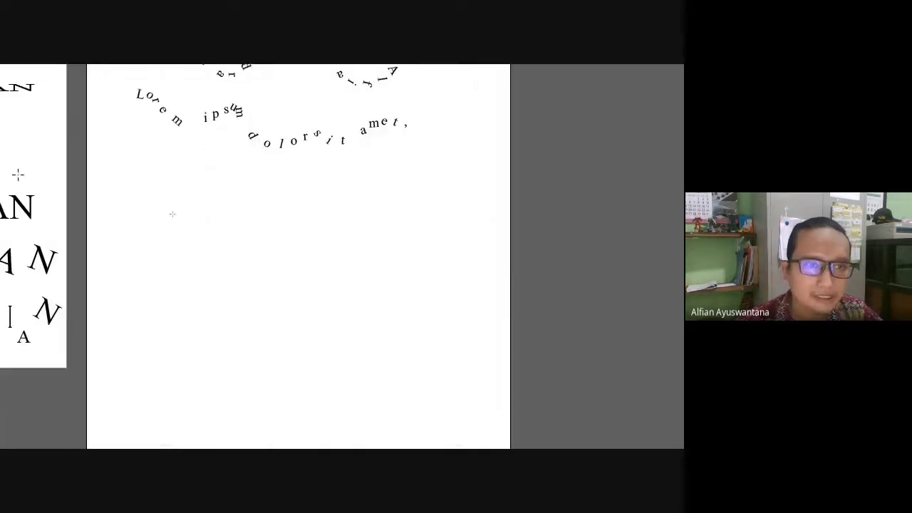
{"action": "left_click_drag", "start_coordinate": [189, 195], "coordinate": [295, 290]}
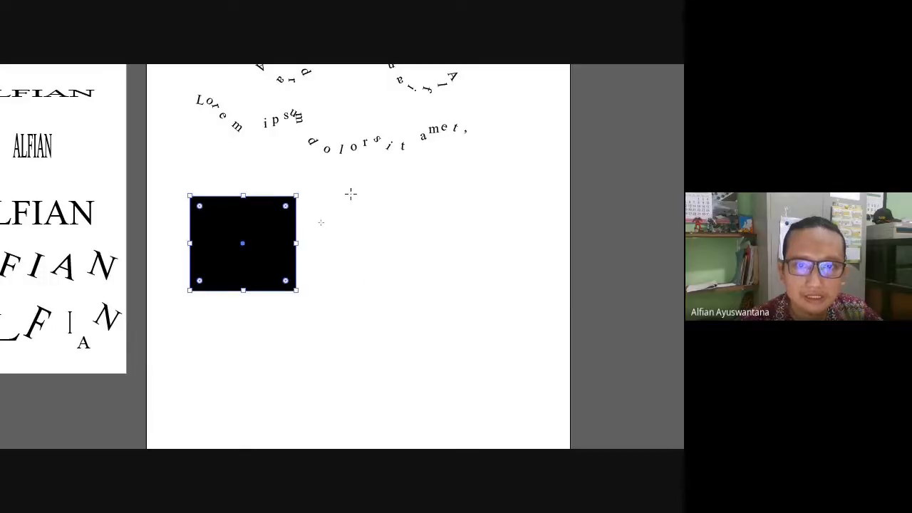
{"action": "left_click_drag", "start_coordinate": [351, 193], "coordinate": [540, 291]}
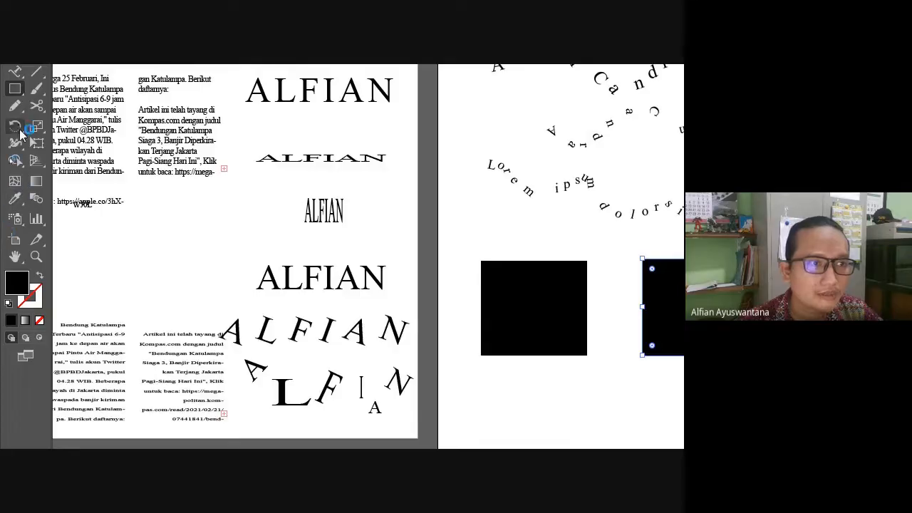
Draw a black circle and a wide ellipse beside it with the Ellipse tool.
{"action": "left_click_drag", "start_coordinate": [15, 89], "coordinate": [64, 121]}
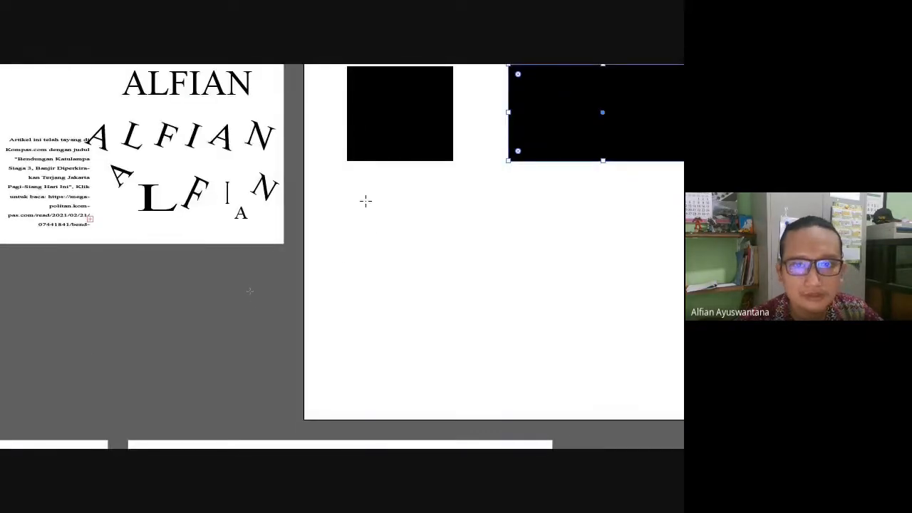
{"action": "left_click_drag", "start_coordinate": [223, 181], "coordinate": [284, 245]}
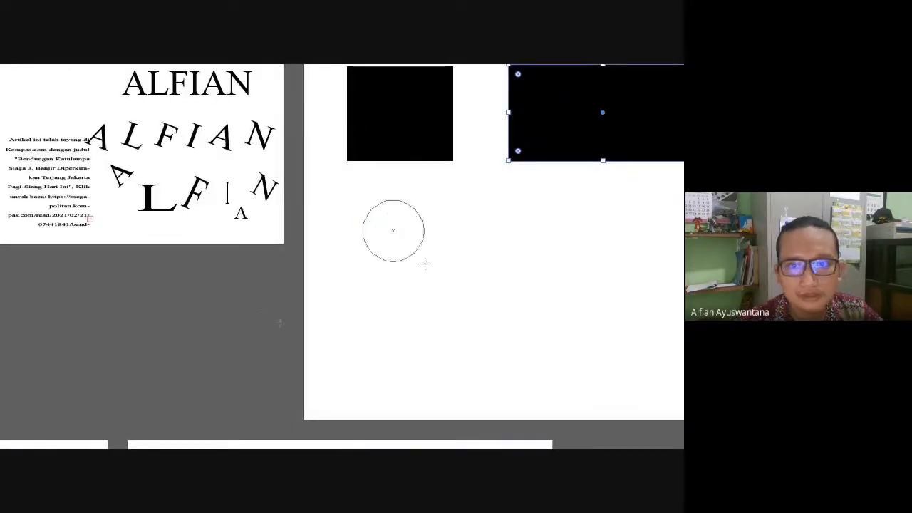
{"action": "left_click_drag", "start_coordinate": [424, 264], "coordinate": [463, 302]}
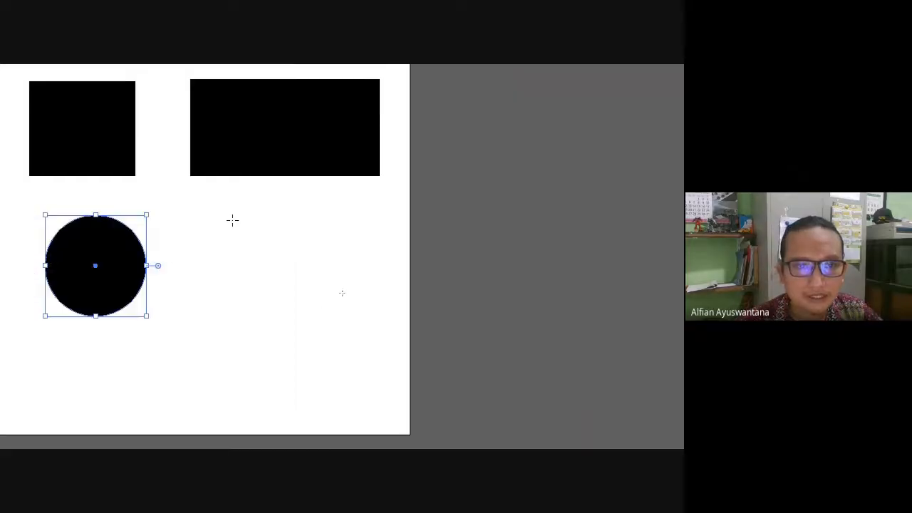
{"action": "left_click_drag", "start_coordinate": [200, 208], "coordinate": [374, 315]}
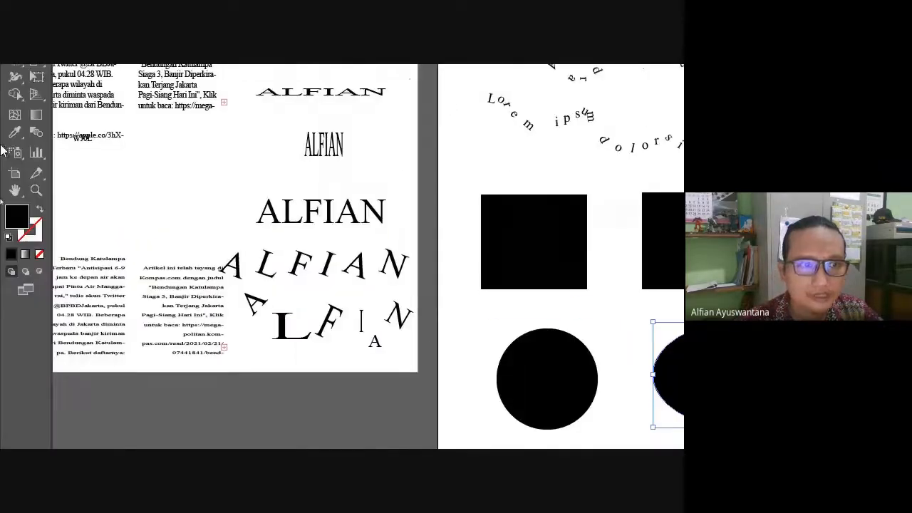
Create a black triangle with the Polygon tool set to 3 sides.
{"action": "left_click", "coordinate": [17, 125]}
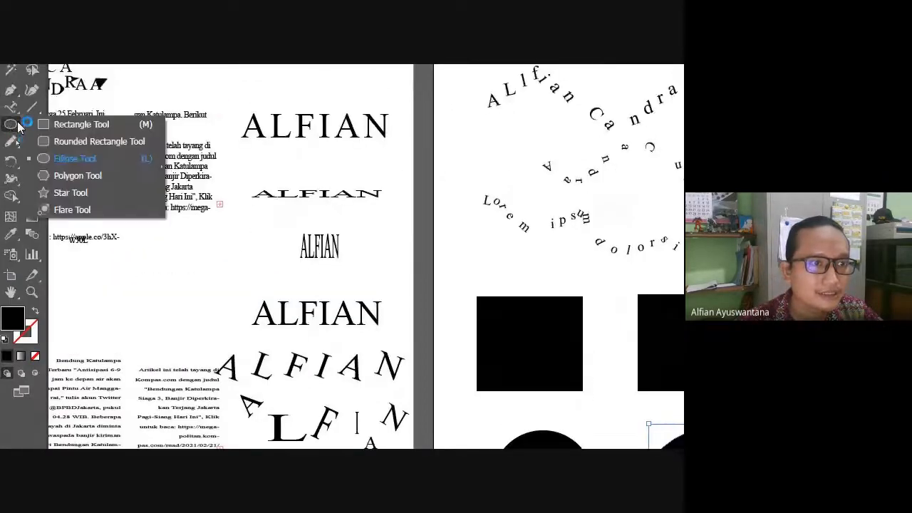
{"action": "left_click", "coordinate": [73, 175]}
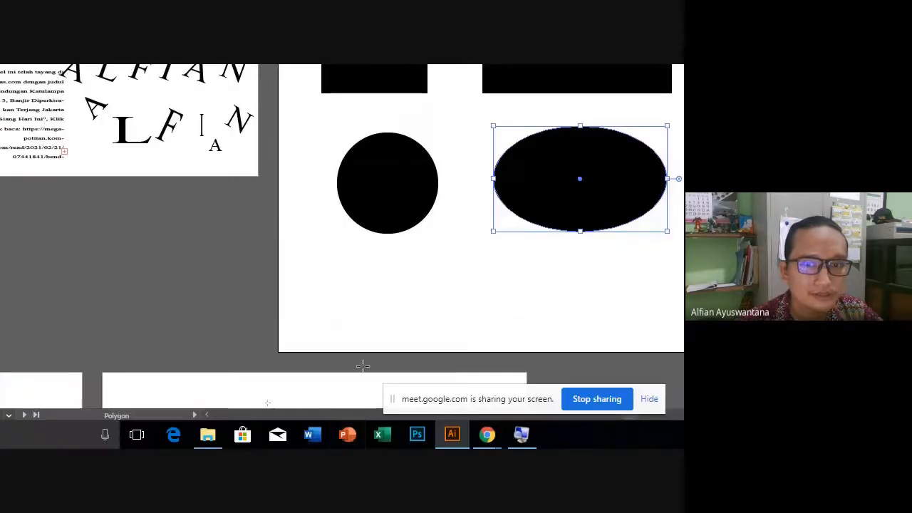
{"action": "left_click", "coordinate": [366, 291]}
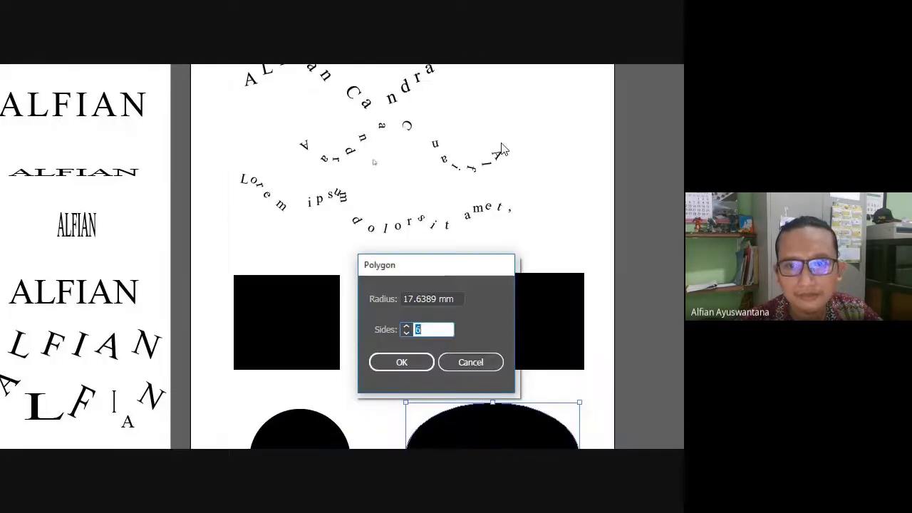
{"action": "type", "text": "3"}
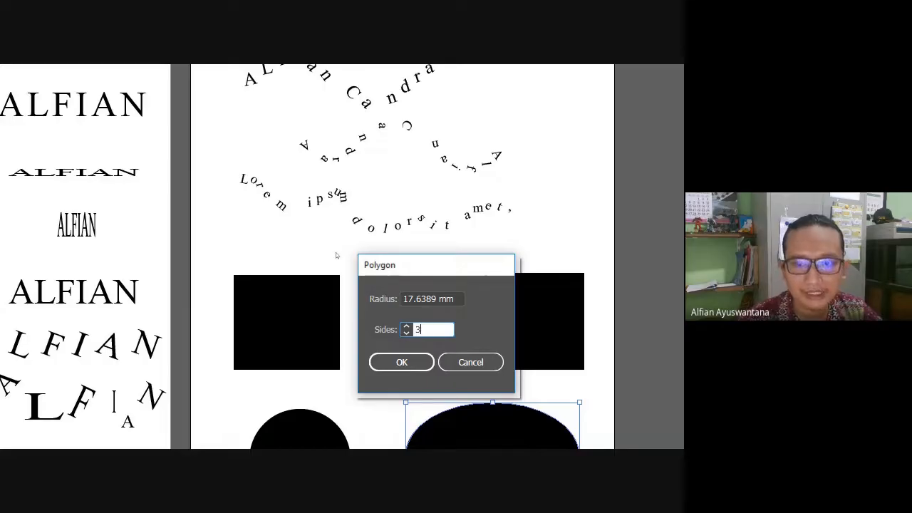
{"action": "key", "text": "Return"}
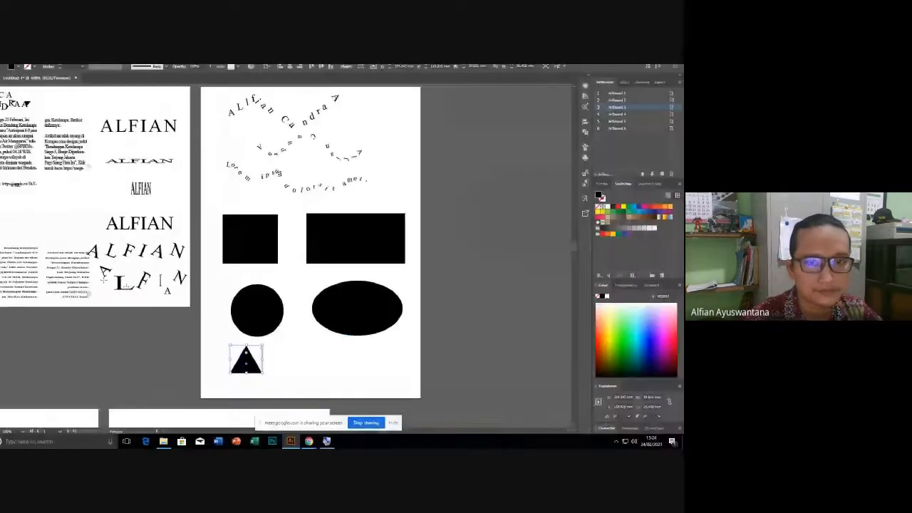
Enlarge the triangle, then bring up the Polygon settings again for another shape.
{"action": "left_click", "coordinate": [7, 101]}
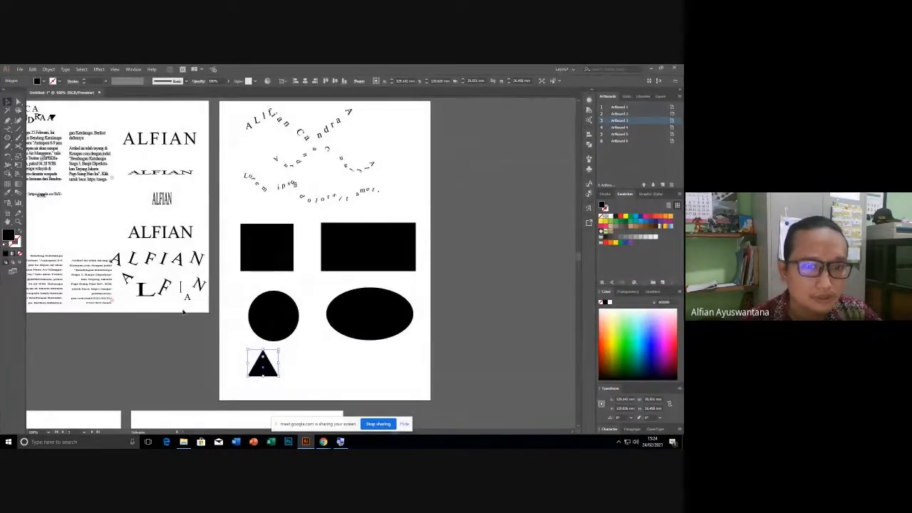
{"action": "left_click", "coordinate": [174, 353]}
{"action": "scroll", "coordinate": [292, 411], "scroll_direction": "up", "scroll_amount": 1}
{"action": "key", "text": "super"}
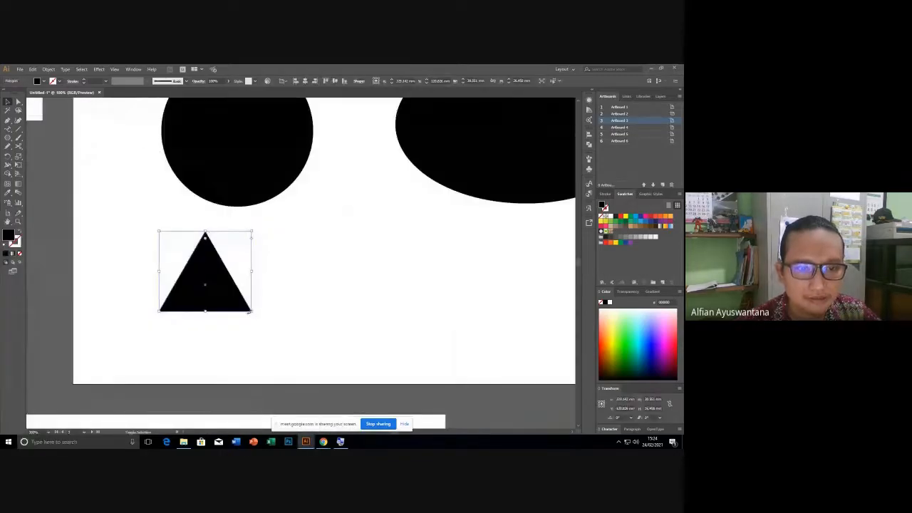
{"action": "left_click_drag", "start_coordinate": [249, 311], "coordinate": [271, 333]}
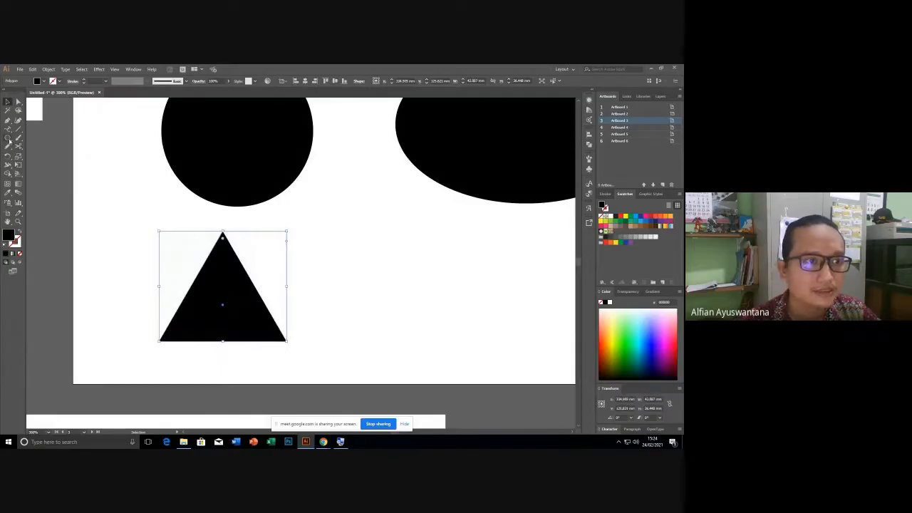
{"action": "left_click", "coordinate": [8, 137]}
{"action": "left_click", "coordinate": [462, 278]}
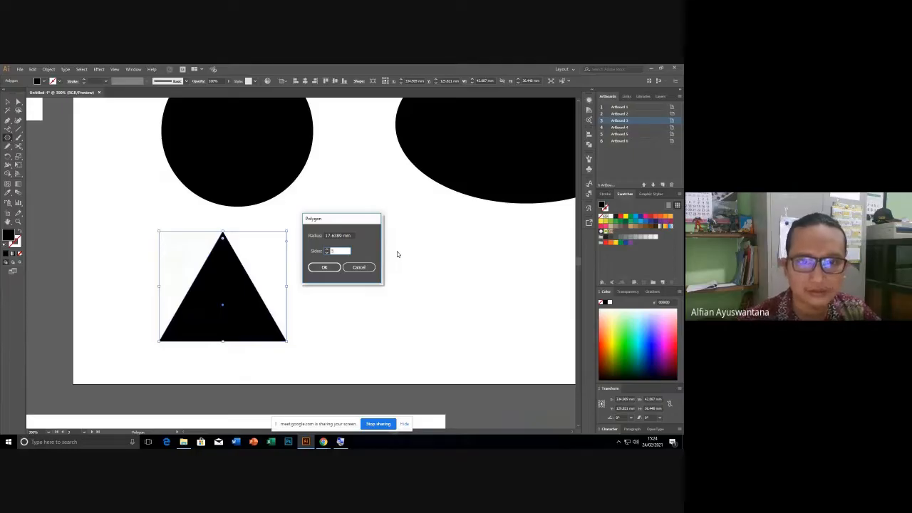
Create a five-sided black pentagon and enlarge it with its corner handle.
{"action": "left_click", "coordinate": [324, 267]}
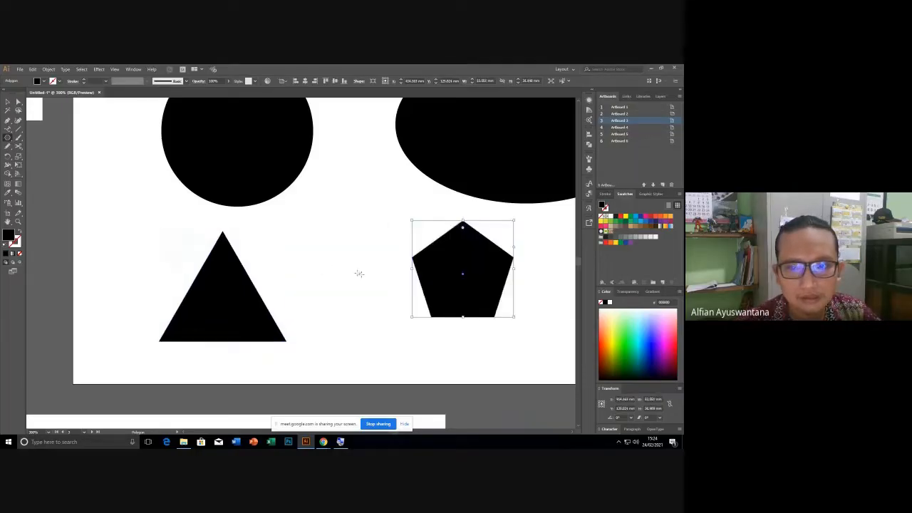
{"action": "left_click", "coordinate": [396, 285], "text": "ctrl"}
{"action": "left_click_drag", "start_coordinate": [397, 285], "coordinate": [305, 281]}
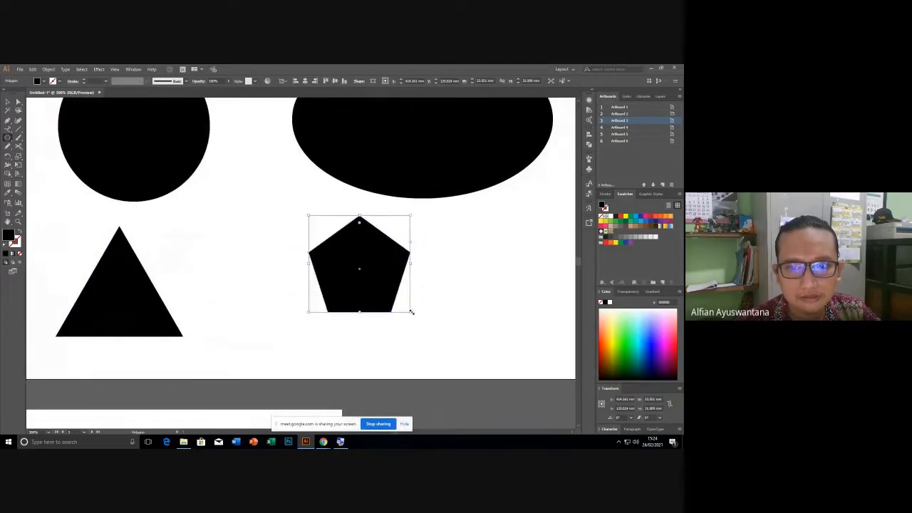
{"action": "left_click_drag", "start_coordinate": [411, 312], "coordinate": [431, 332]}
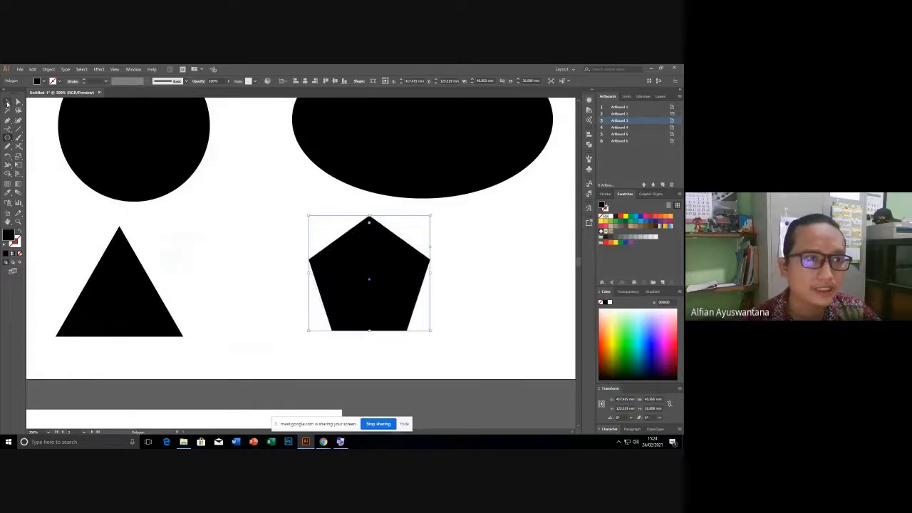
Move the pentagon below the ellipse, beside the triangle.
{"action": "left_click", "coordinate": [8, 104]}
{"action": "left_click", "coordinate": [253, 321]}
{"action": "scroll", "coordinate": [269, 298], "scroll_direction": "down", "scroll_amount": 3}
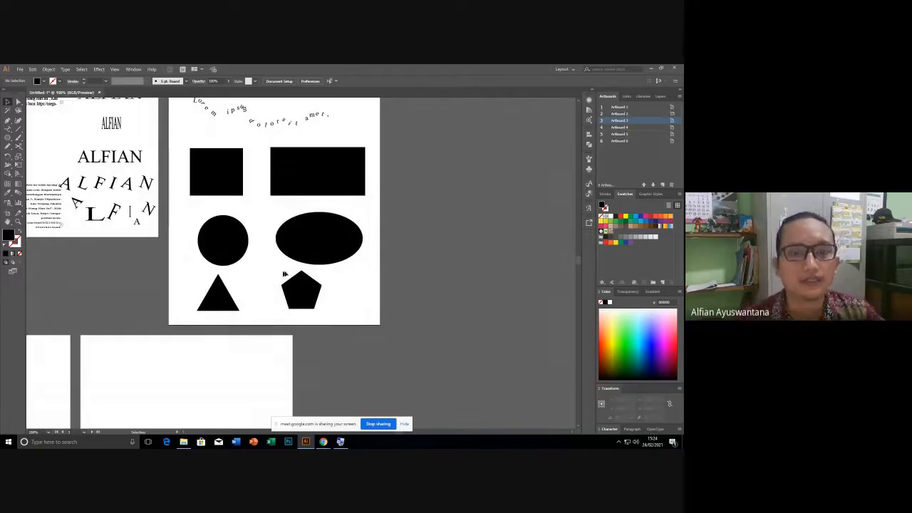
{"action": "left_click_drag", "start_coordinate": [287, 292], "coordinate": [320, 288]}
{"action": "left_click", "coordinate": [274, 338]}
{"action": "left_click_drag", "start_coordinate": [253, 223], "coordinate": [250, 261]}
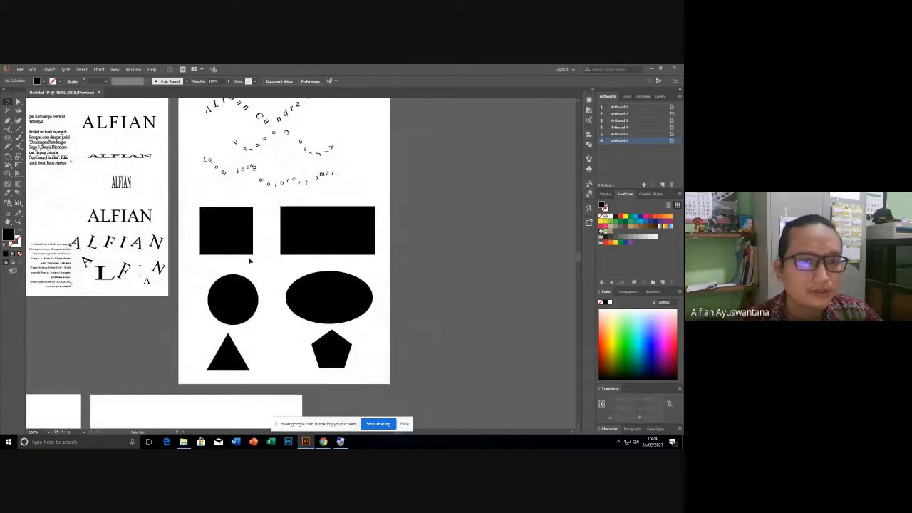
{"action": "scroll", "coordinate": [230, 235], "scroll_direction": "up", "scroll_amount": 2, "text": "alt"}
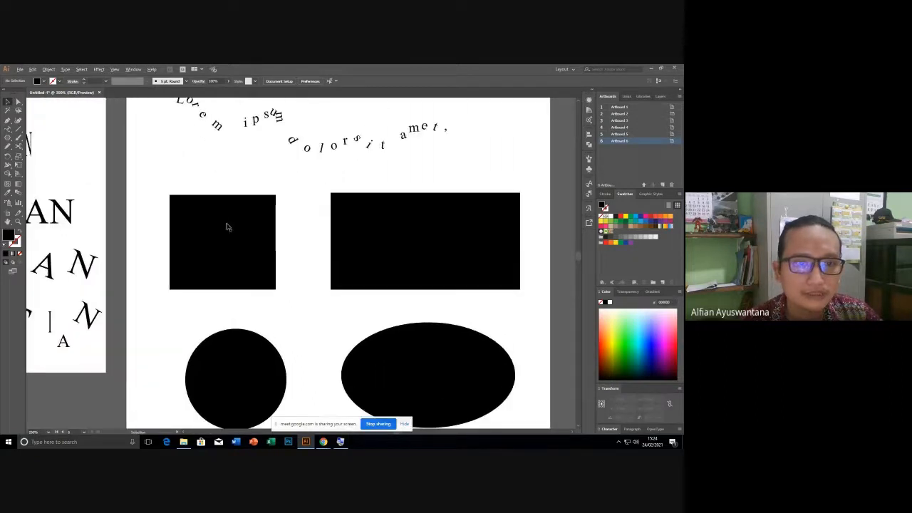
Choose the Type on a Path tool and undo a false-start text path on the square.
{"action": "left_click", "coordinate": [287, 273]}
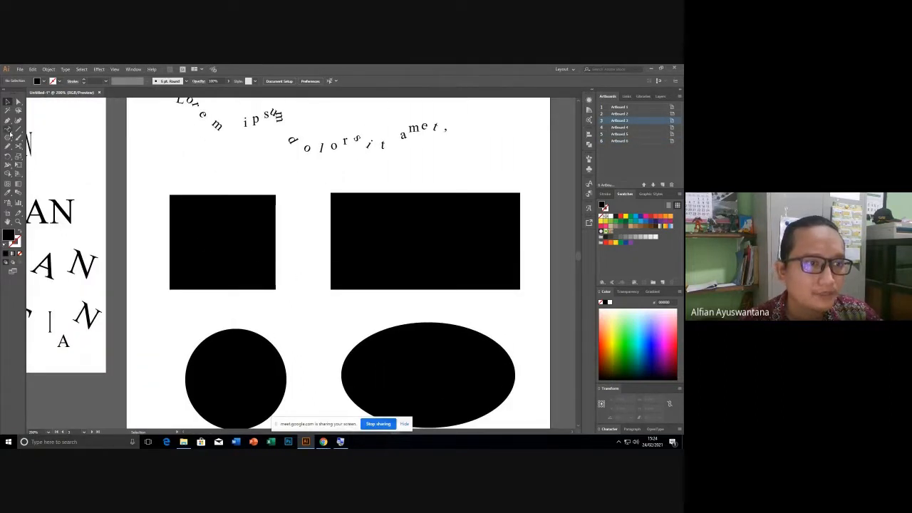
{"action": "left_click", "coordinate": [10, 130]}
{"action": "left_click", "coordinate": [11, 130]}
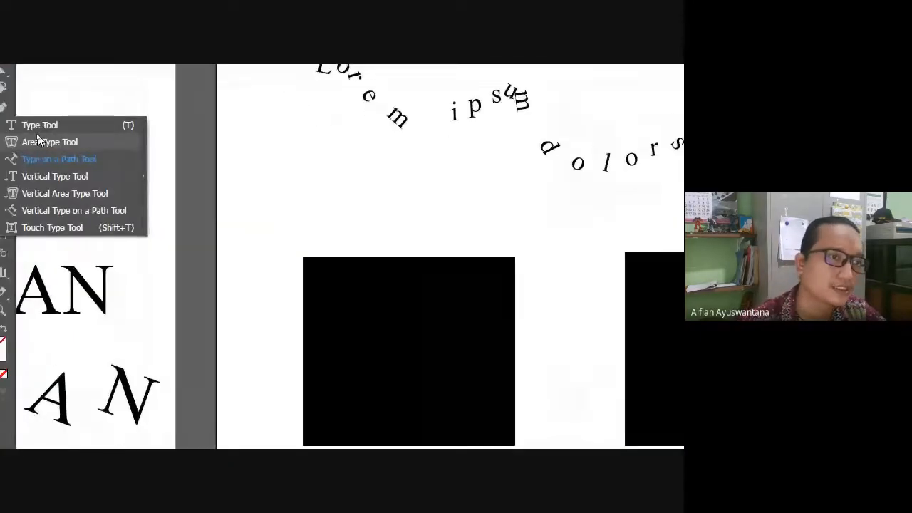
{"action": "left_click", "coordinate": [39, 158]}
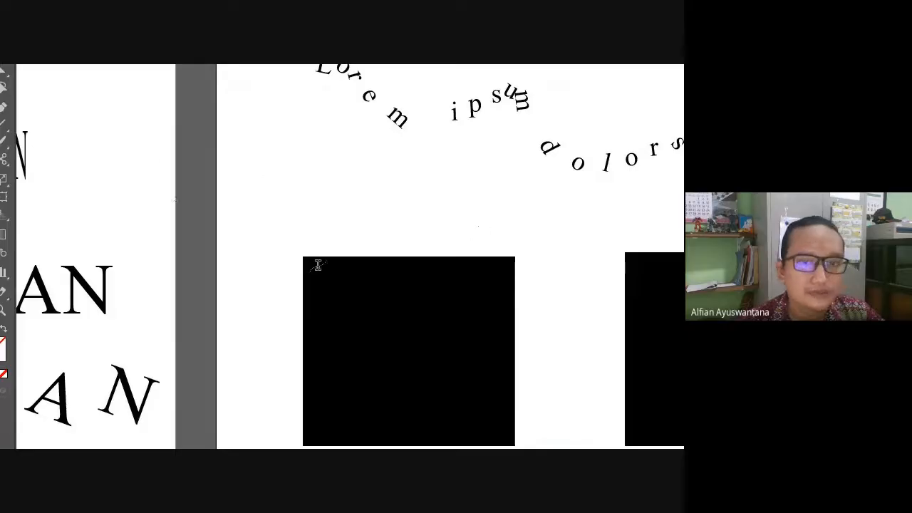
{"action": "left_click", "coordinate": [361, 257]}
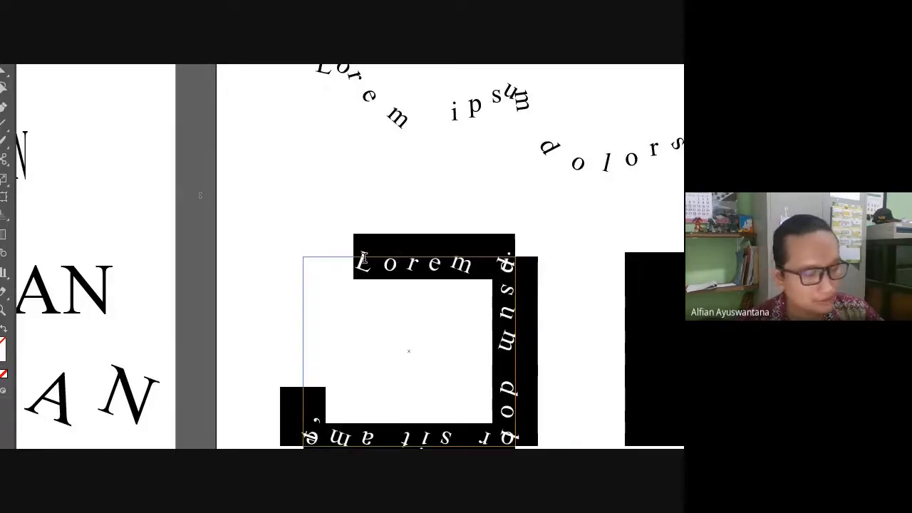
{"action": "type", "text": "zz"}
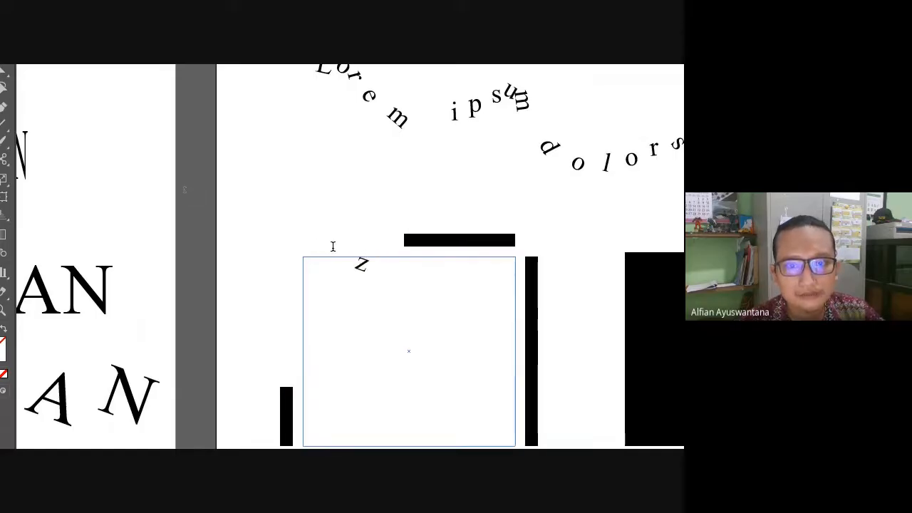
{"action": "key", "text": "ctrl+z"}
{"action": "key", "text": "ctrl+z"}
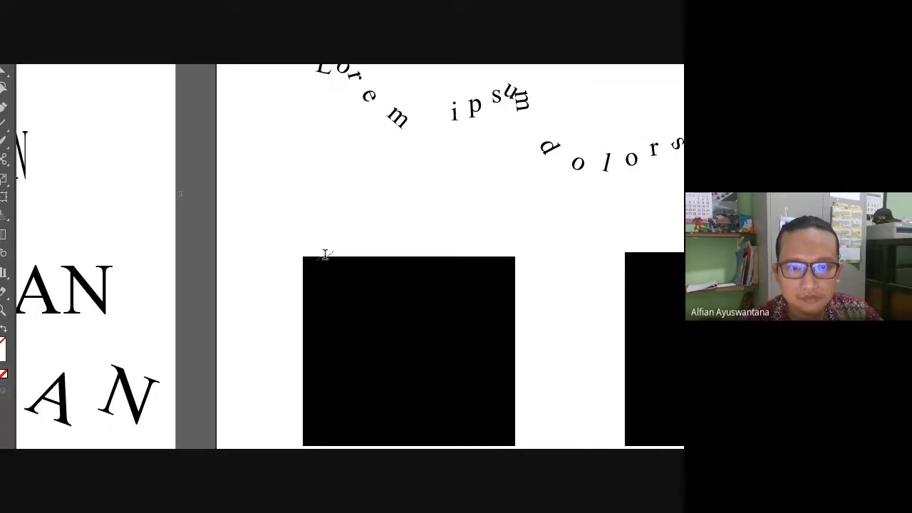
Add path text on the square's outline and replace the placeholder with UD MAJU JAYA SELALU.
{"action": "left_click", "coordinate": [341, 256]}
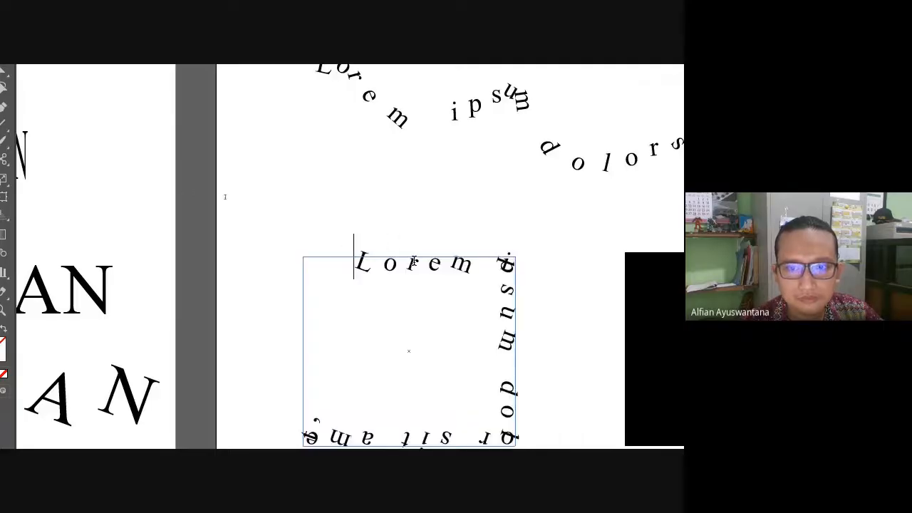
{"action": "left_click_drag", "start_coordinate": [354, 265], "coordinate": [259, 428]}
{"action": "type", "text": "UD "}
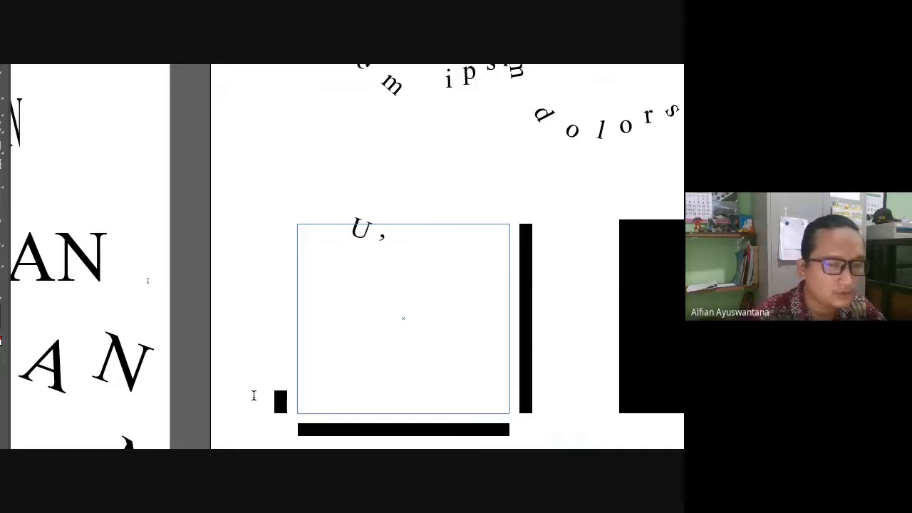
{"action": "type", "text": "MAU"}
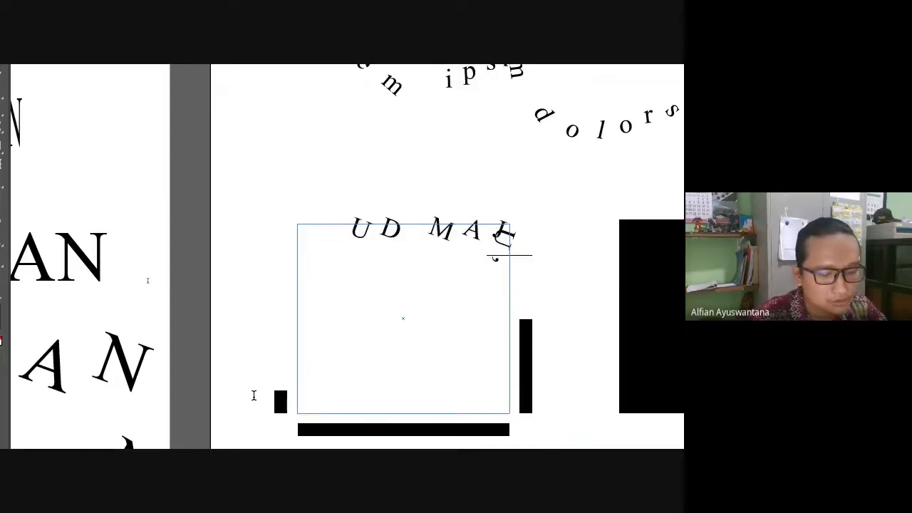
{"action": "type", "text": "JA"}
{"action": "key", "text": "BackSpace"}
{"action": "key", "text": "BackSpace"}
{"action": "key", "text": "BackSpace"}
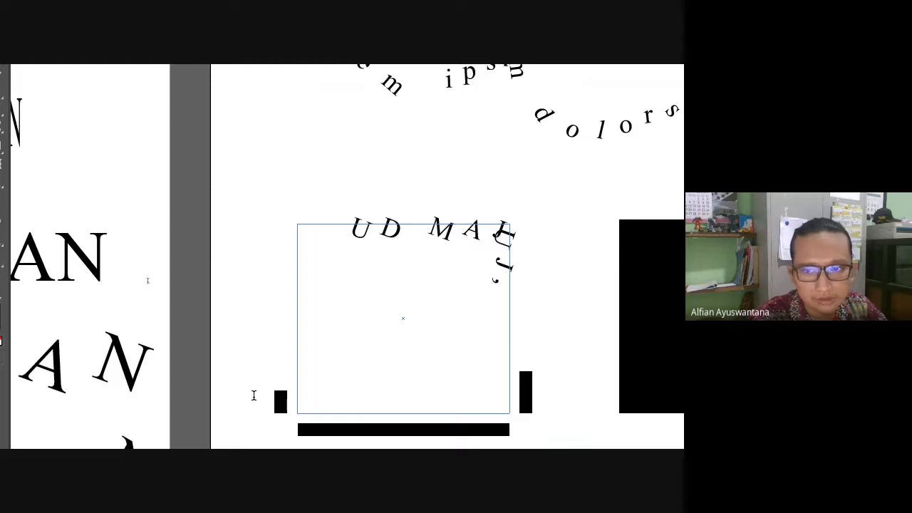
{"action": "type", "text": "U "}
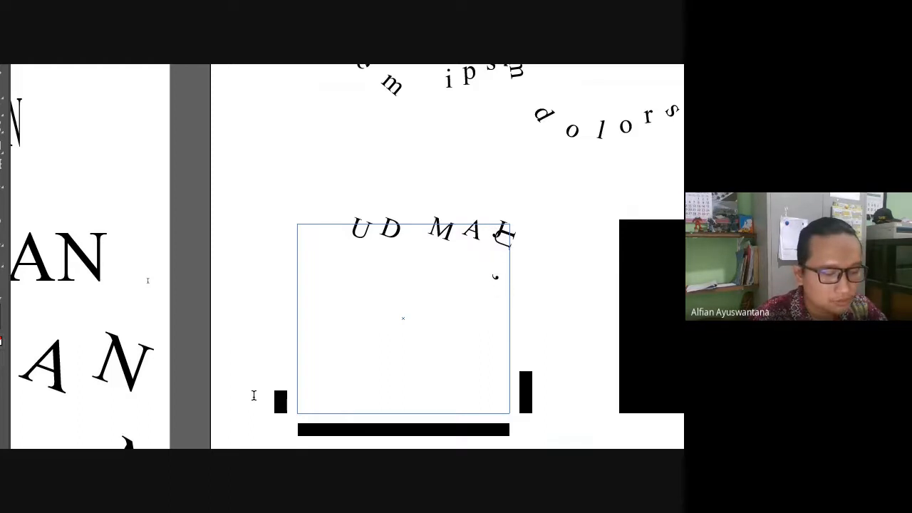
{"action": "type", "text": "JAYA"}
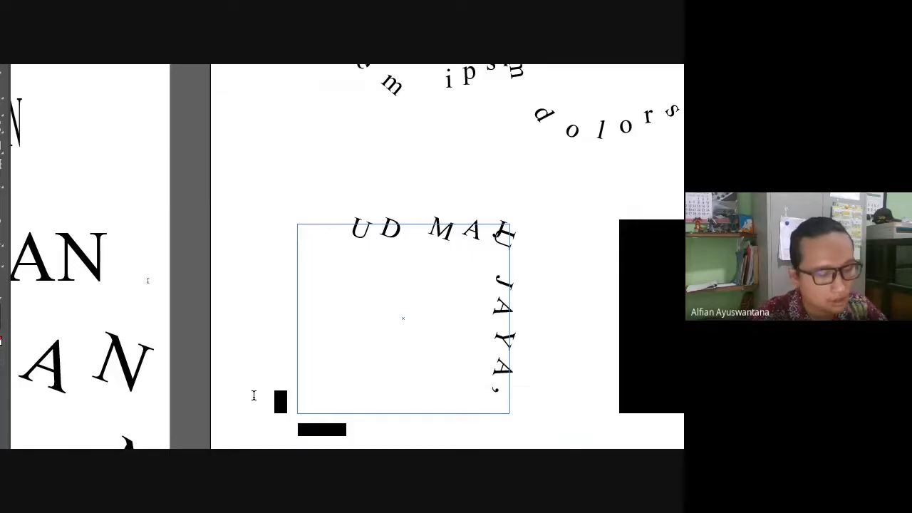
{"action": "type", "text": " SELALU"}
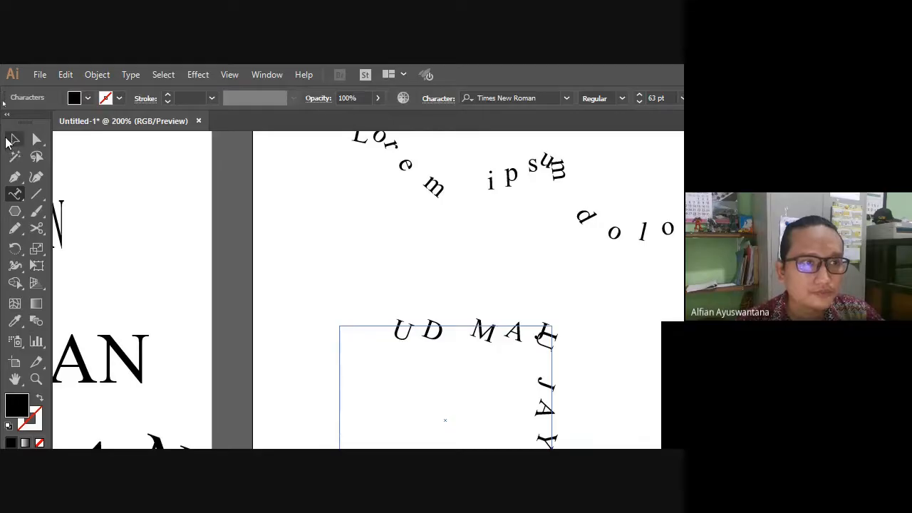
Bring the second artboard's shapes into view and select the square's path text.
{"action": "left_click", "coordinate": [11, 141]}
{"action": "left_click", "coordinate": [590, 314]}
{"action": "scroll", "coordinate": [373, 315], "scroll_direction": "down", "scroll_amount": 1}
{"action": "key", "text": "super"}
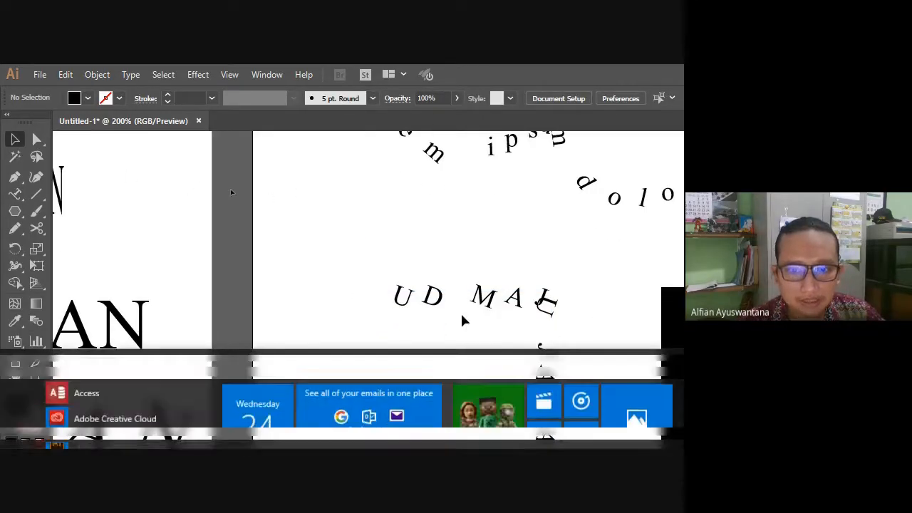
{"action": "key", "text": "super"}
{"action": "scroll", "coordinate": [440, 274], "scroll_direction": "down", "scroll_amount": 2}
{"action": "left_click_drag", "start_coordinate": [450, 313], "coordinate": [320, 304]}
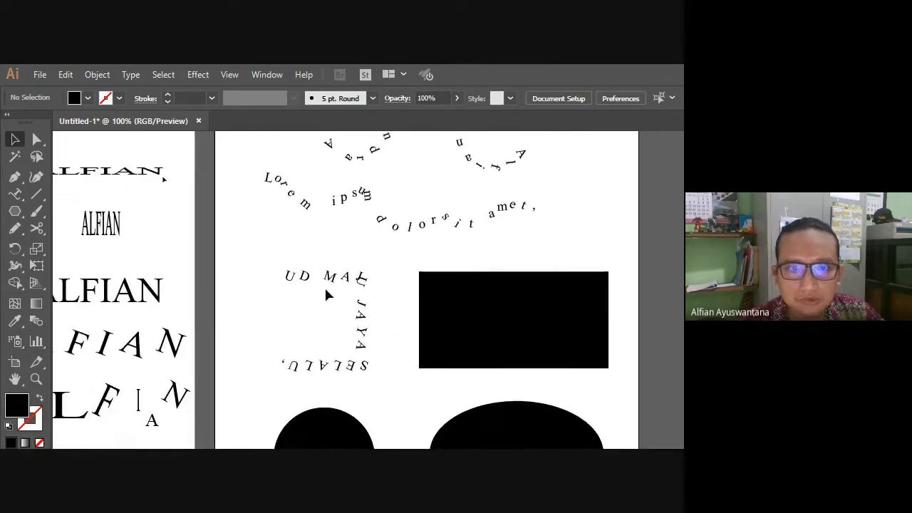
{"action": "left_click", "coordinate": [328, 281]}
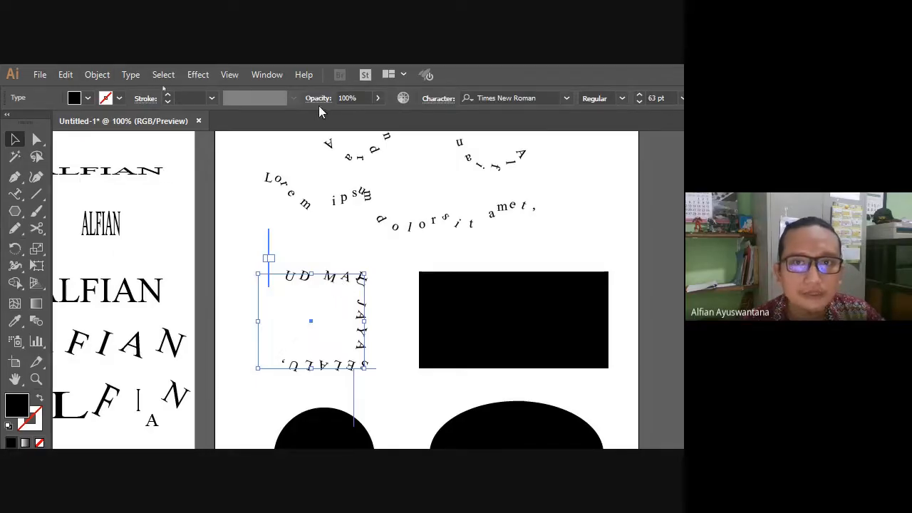
Open the Character settings and set the square text's leading to Auto.
{"action": "left_click", "coordinate": [443, 99]}
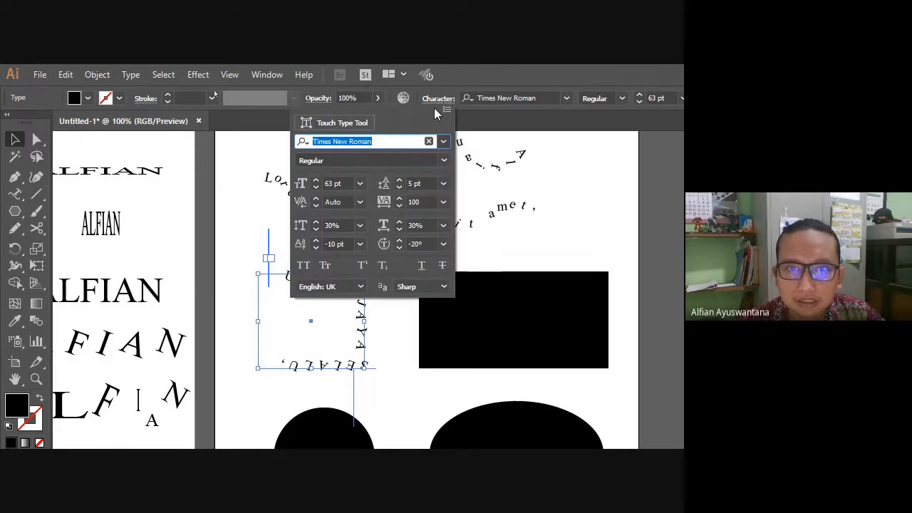
{"action": "left_click", "coordinate": [355, 184]}
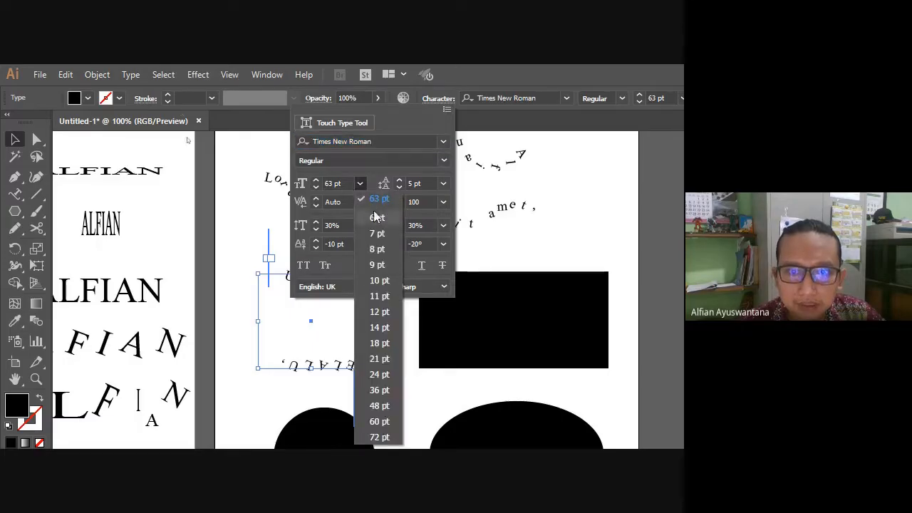
{"action": "left_click", "coordinate": [463, 181]}
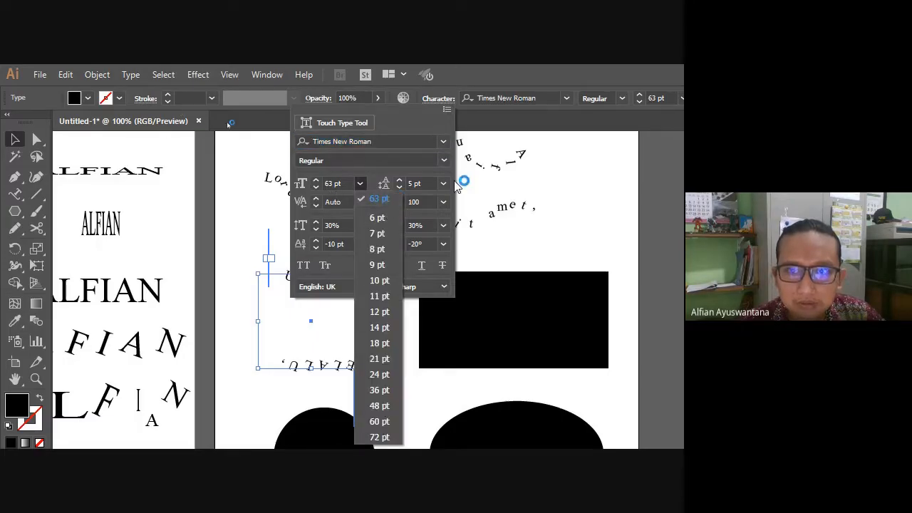
{"action": "left_click", "coordinate": [438, 101]}
{"action": "left_click", "coordinate": [444, 185]}
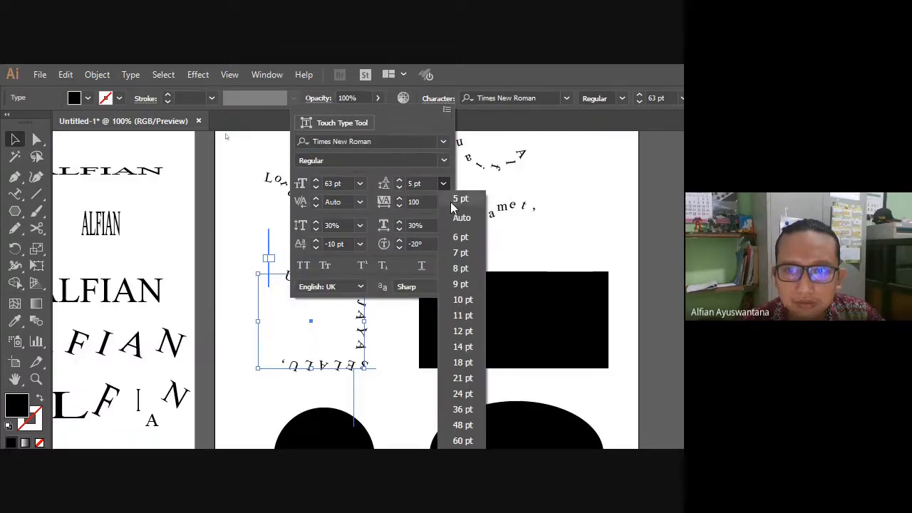
{"action": "left_click", "coordinate": [453, 217]}
Set tracking to 0 and vertical and horizontal scale to 100%.
{"action": "left_click", "coordinate": [443, 201]}
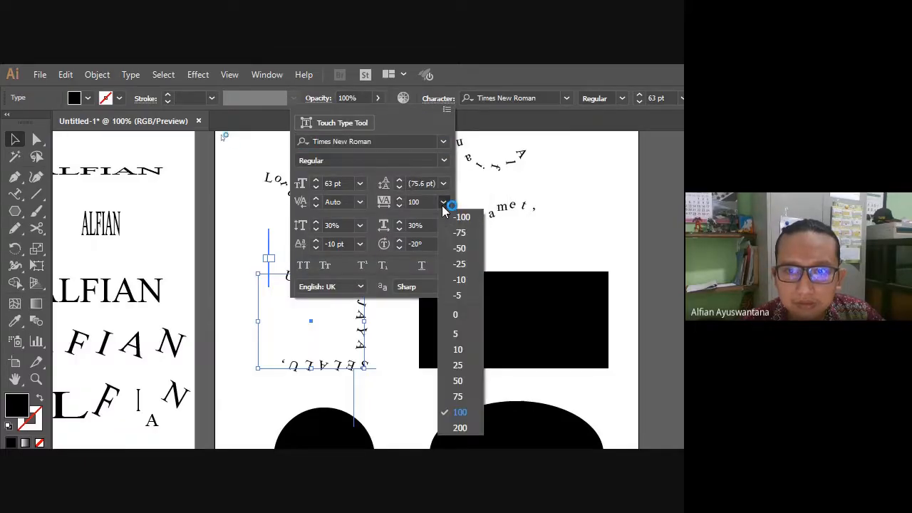
{"action": "left_click", "coordinate": [450, 320]}
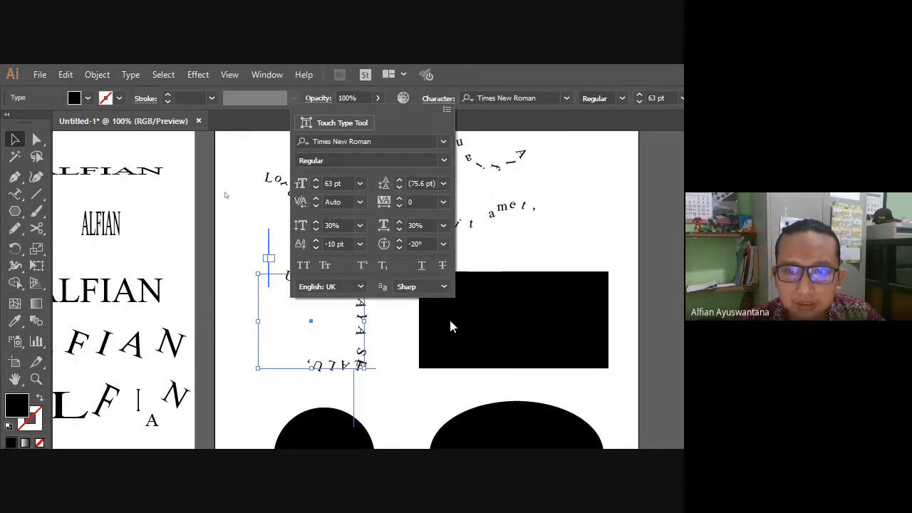
{"action": "left_click", "coordinate": [447, 225]}
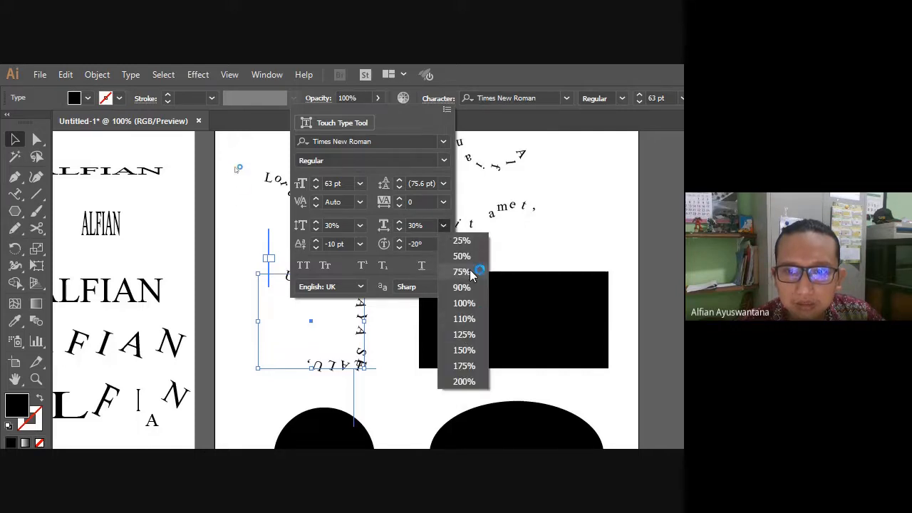
{"action": "left_click", "coordinate": [470, 303]}
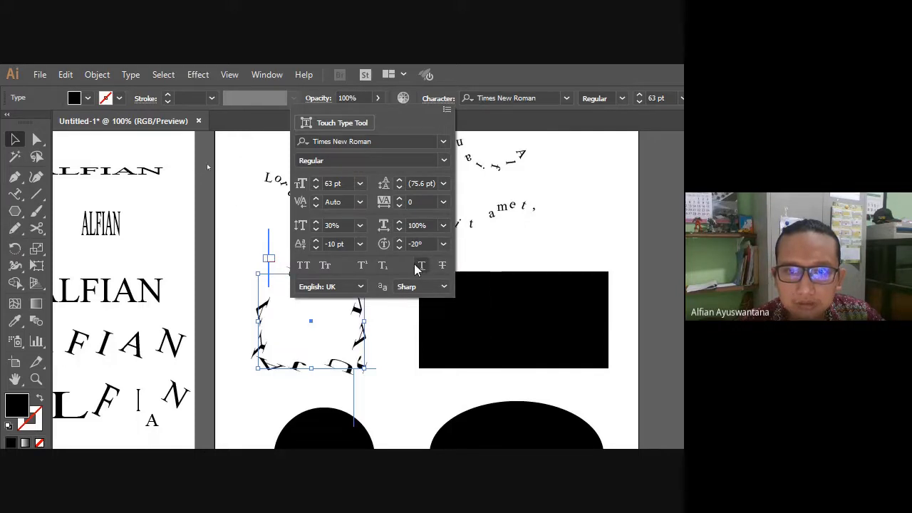
{"action": "left_click", "coordinate": [359, 225]}
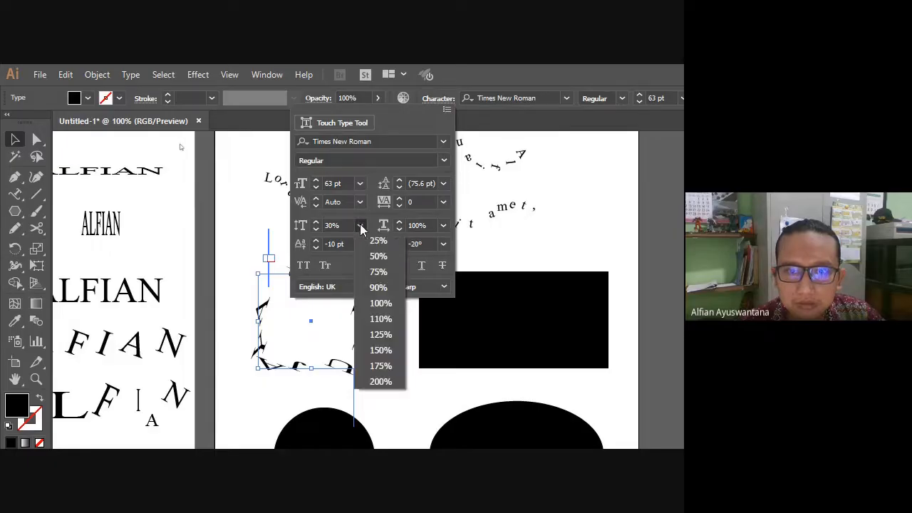
{"action": "left_click", "coordinate": [385, 303]}
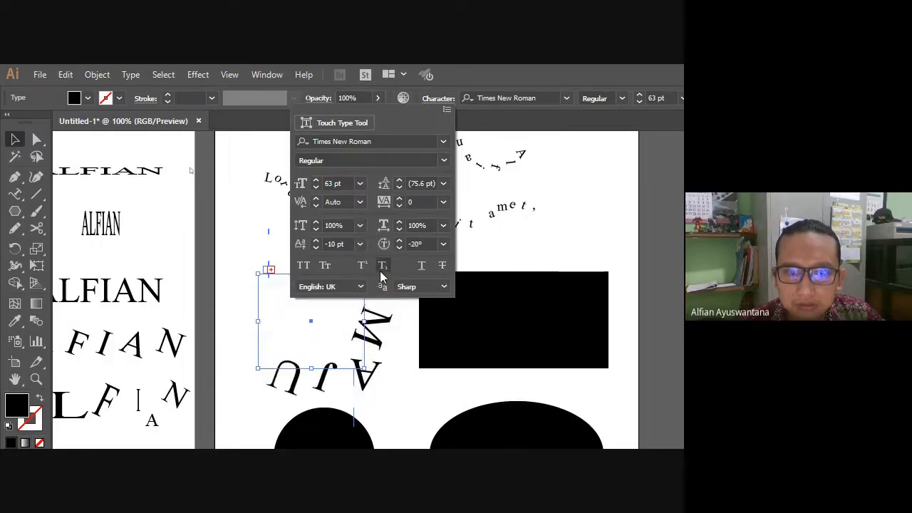
Set baseline shift to 0 pt and character rotation to 0°.
{"action": "left_click", "coordinate": [359, 244]}
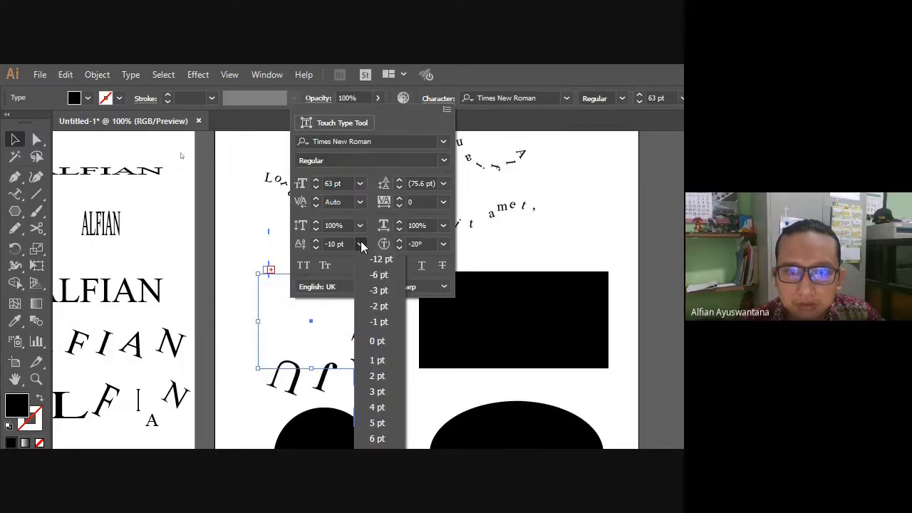
{"action": "left_click", "coordinate": [375, 344]}
{"action": "left_click", "coordinate": [443, 244]}
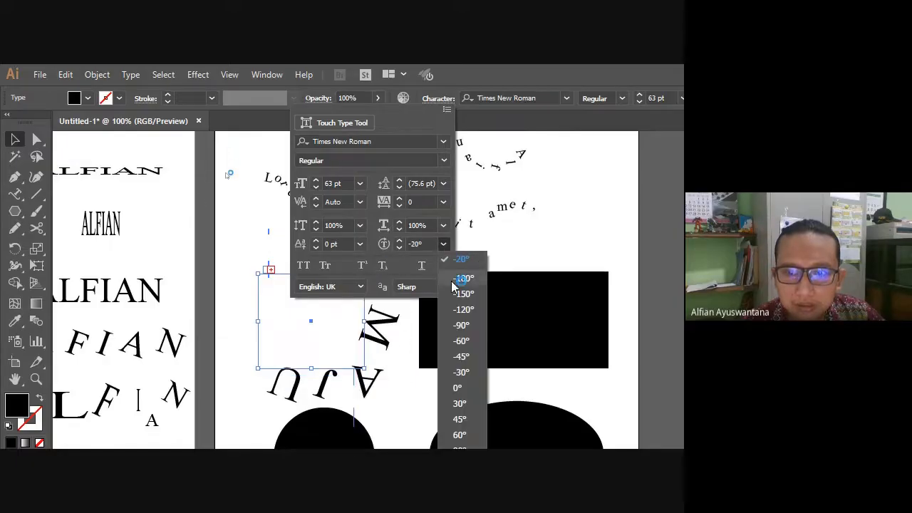
{"action": "left_click", "coordinate": [459, 388]}
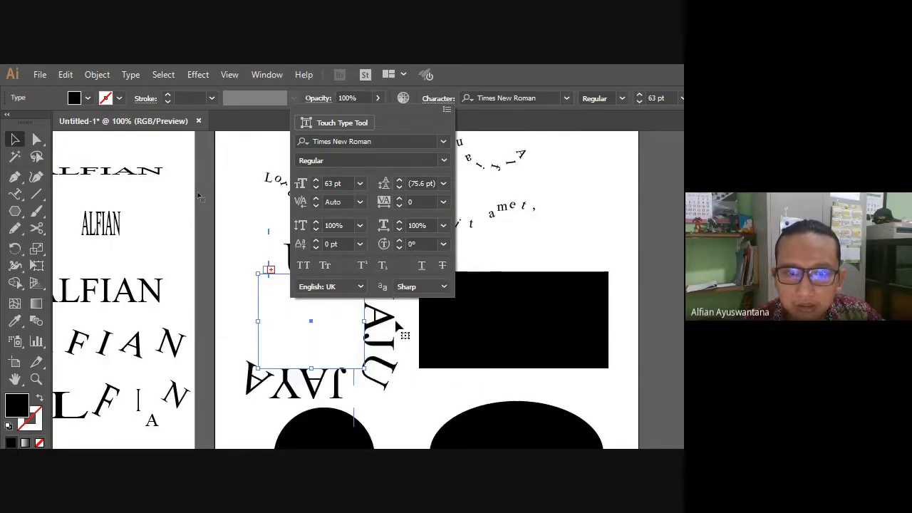
{"action": "left_click", "coordinate": [217, 360]}
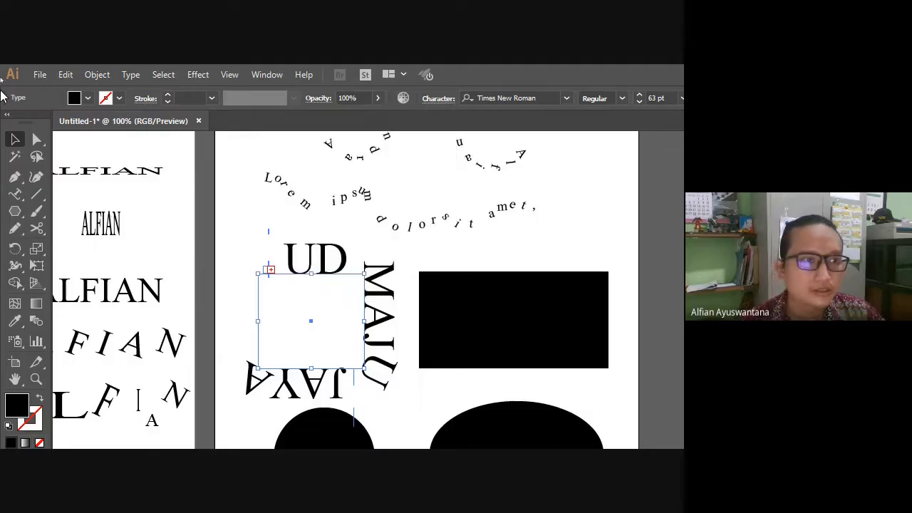
{"action": "left_click", "coordinate": [11, 141]}
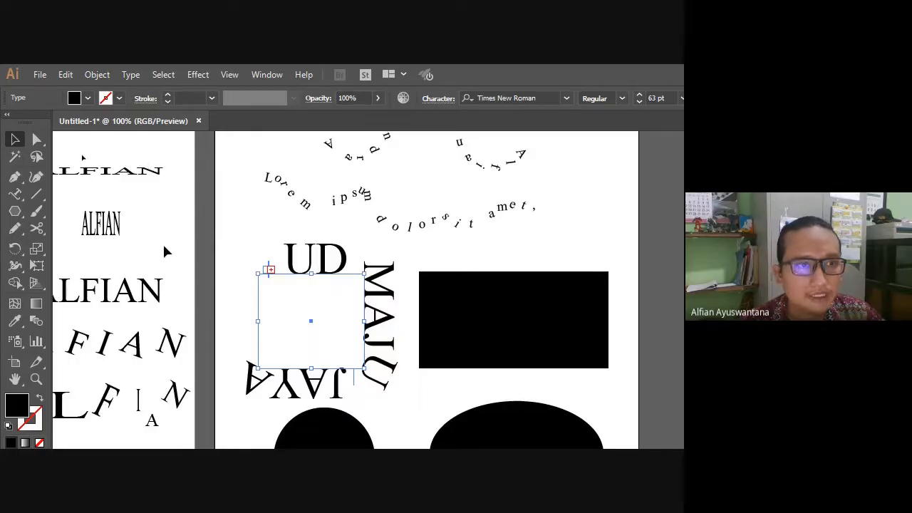
Reselect the square's path text and step its font size down to 48 pt.
{"action": "scroll", "coordinate": [302, 285], "scroll_direction": "up", "scroll_amount": 2}
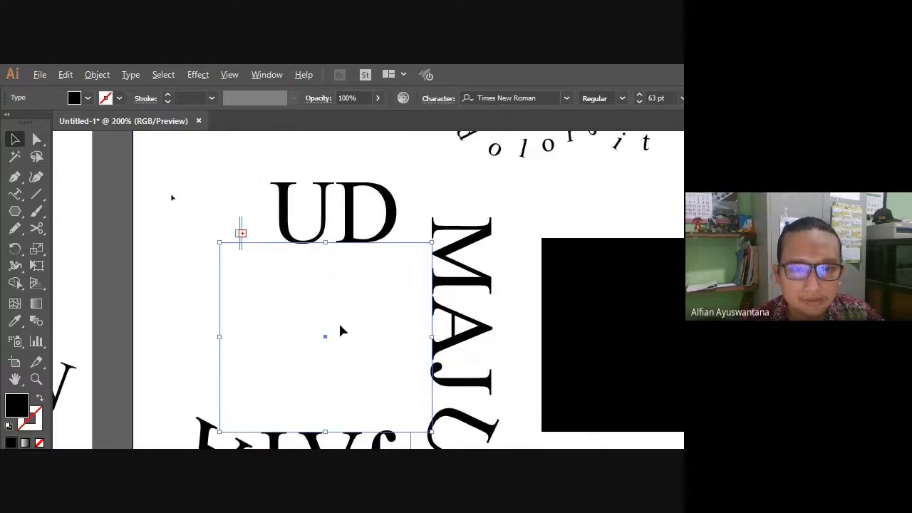
{"action": "scroll", "coordinate": [365, 328], "scroll_direction": "down", "scroll_amount": 1}
{"action": "scroll", "coordinate": [365, 328], "scroll_direction": "down", "scroll_amount": 1}
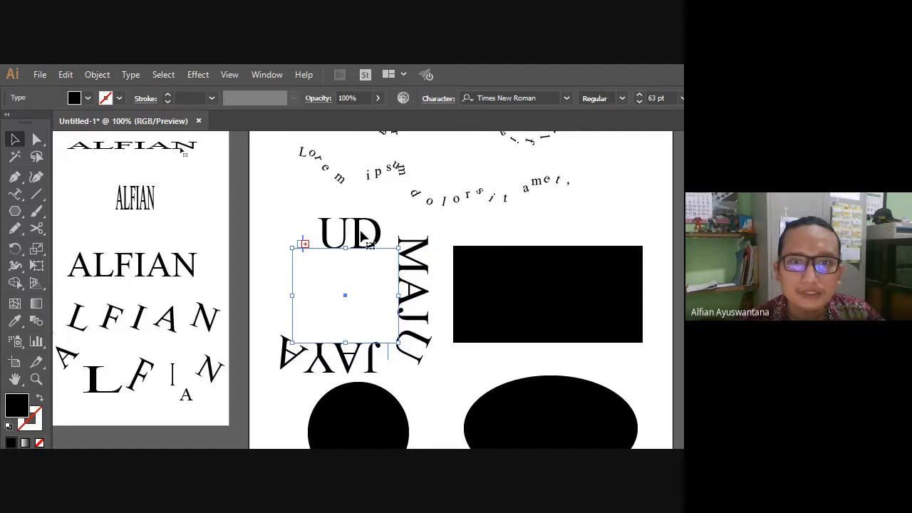
{"action": "left_click", "coordinate": [277, 212]}
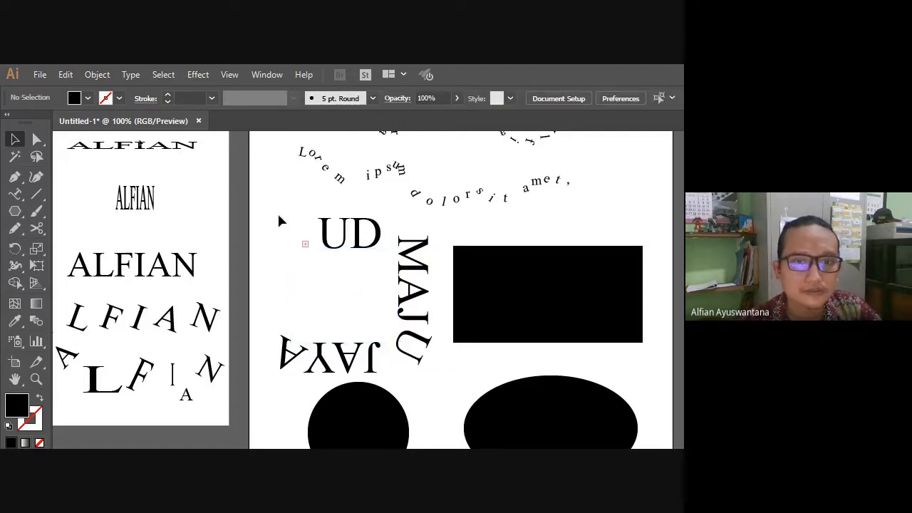
{"action": "left_click", "coordinate": [310, 227]}
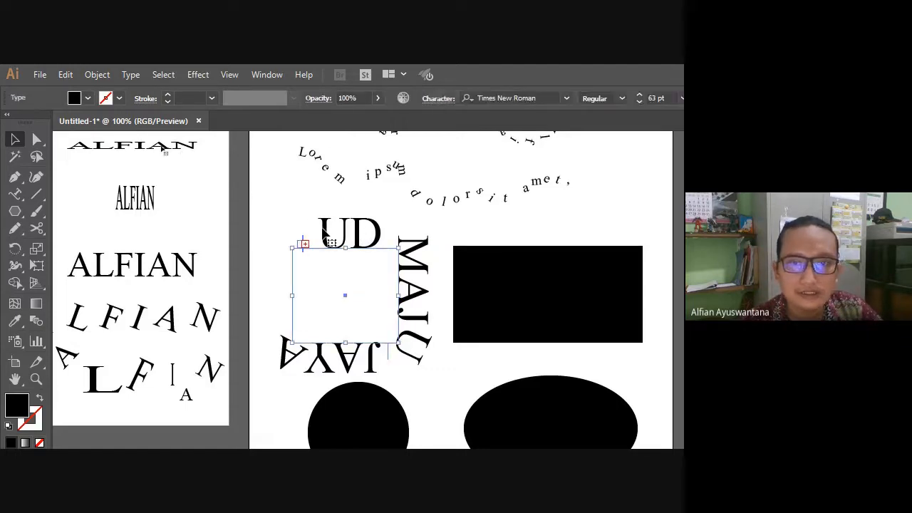
{"action": "left_click", "coordinate": [607, 100]}
{"action": "left_click", "coordinate": [607, 100]}
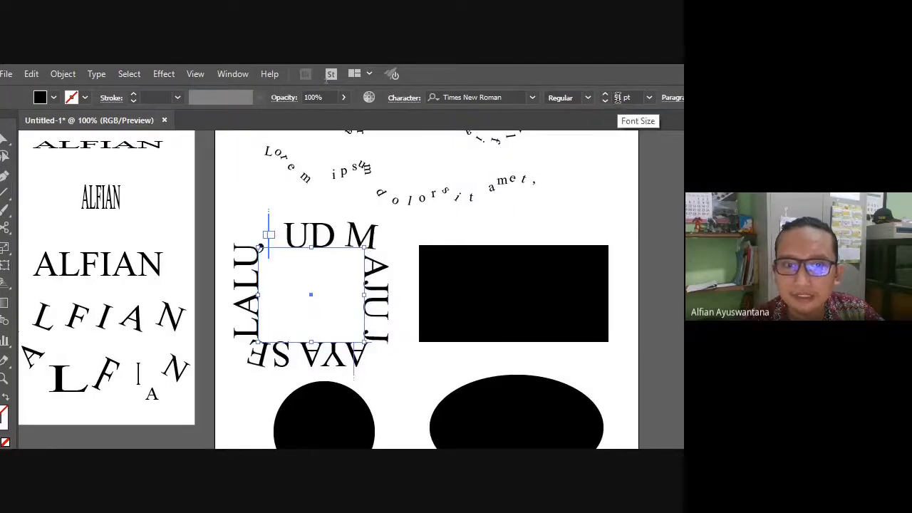
{"action": "left_click", "coordinate": [607, 100]}
{"action": "left_click", "coordinate": [607, 100]}
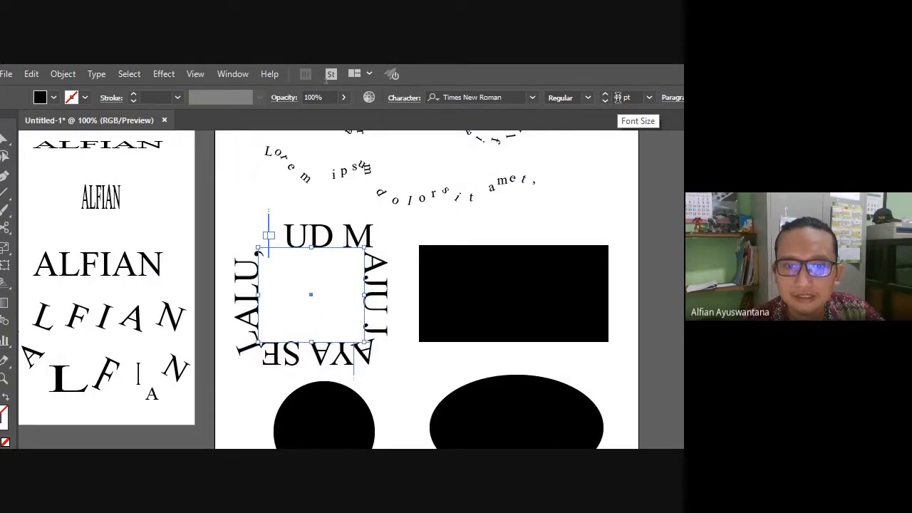
{"action": "left_click", "coordinate": [605, 100]}
{"action": "left_click", "coordinate": [605, 100]}
{"action": "left_click", "coordinate": [604, 101]}
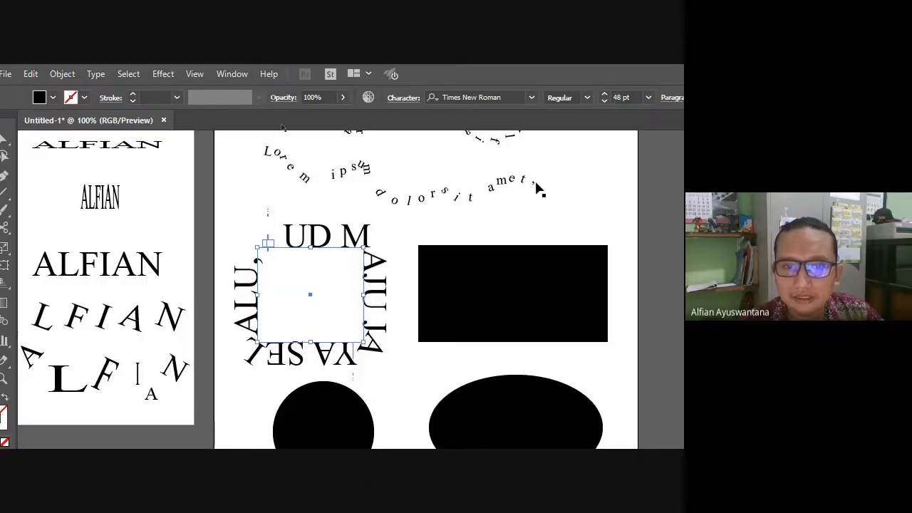
{"action": "left_click", "coordinate": [434, 232]}
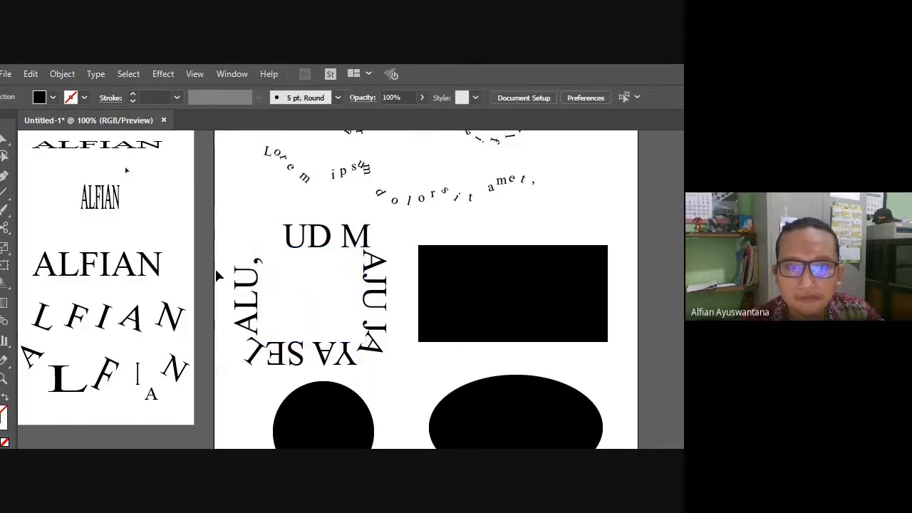
{"action": "scroll", "coordinate": [317, 272], "scroll_direction": "up", "scroll_amount": 2}
{"action": "left_click", "coordinate": [299, 258]}
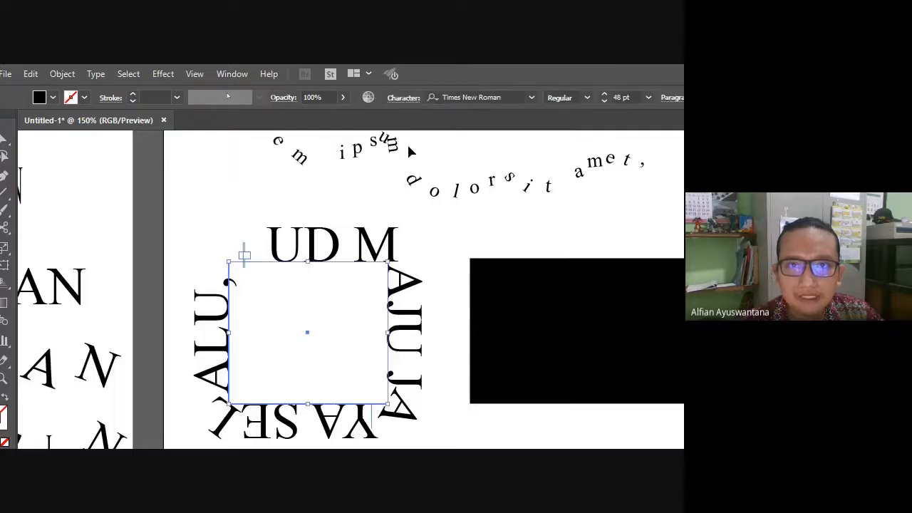
{"action": "left_click", "coordinate": [403, 97]}
{"action": "scroll", "coordinate": [377, 203], "scroll_direction": "up", "scroll_amount": 19}
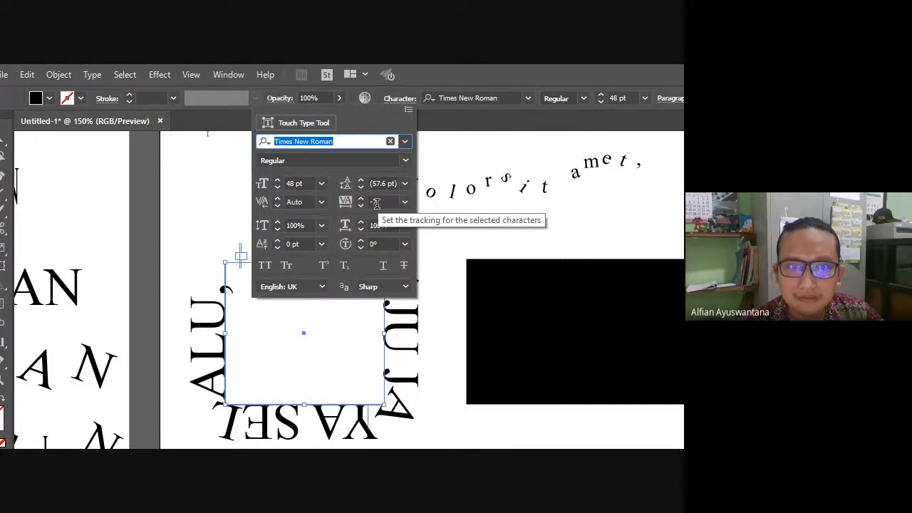
{"action": "scroll", "coordinate": [377, 203], "scroll_direction": "up", "scroll_amount": 20}
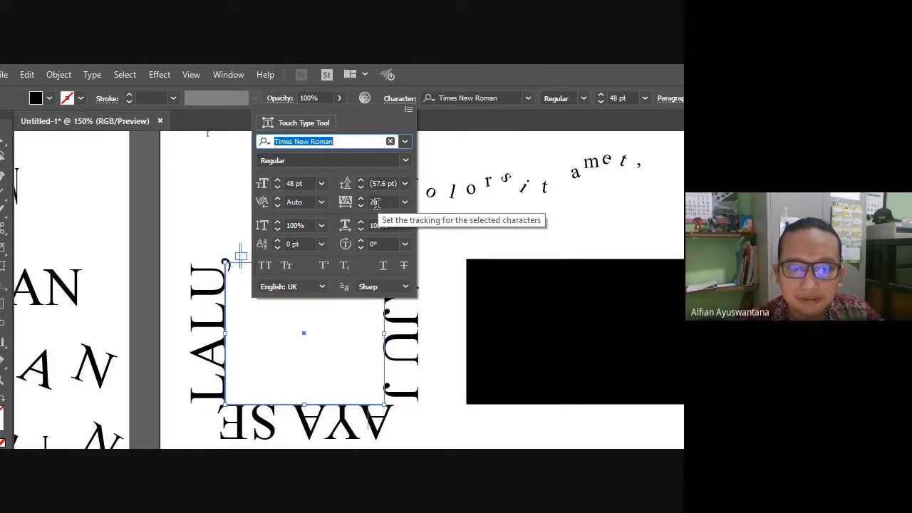
{"action": "scroll", "coordinate": [377, 203], "scroll_direction": "down", "scroll_amount": 12}
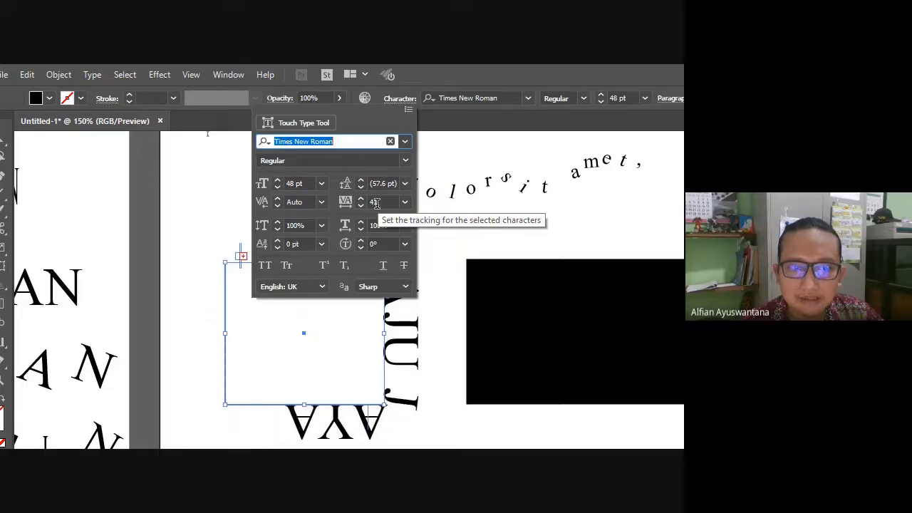
{"action": "left_click", "coordinate": [475, 227]}
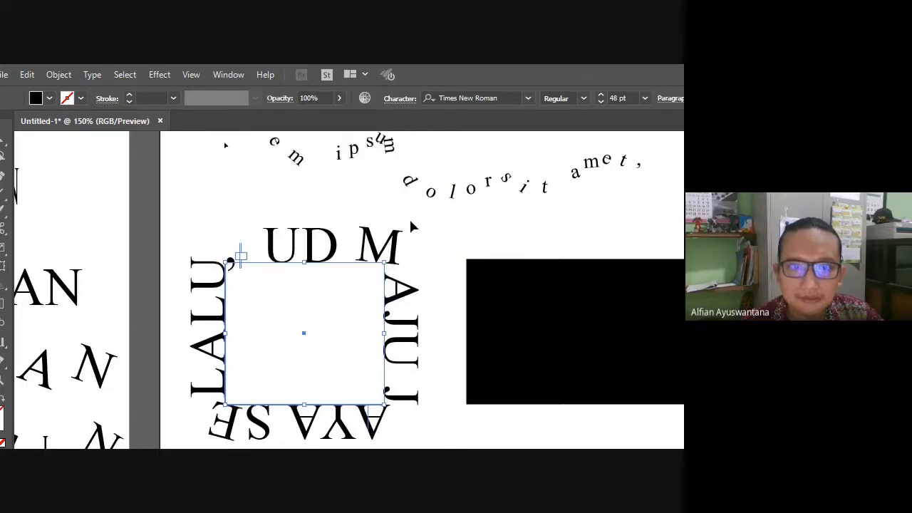
{"action": "scroll", "coordinate": [411, 226], "scroll_direction": "down", "scroll_amount": 5}
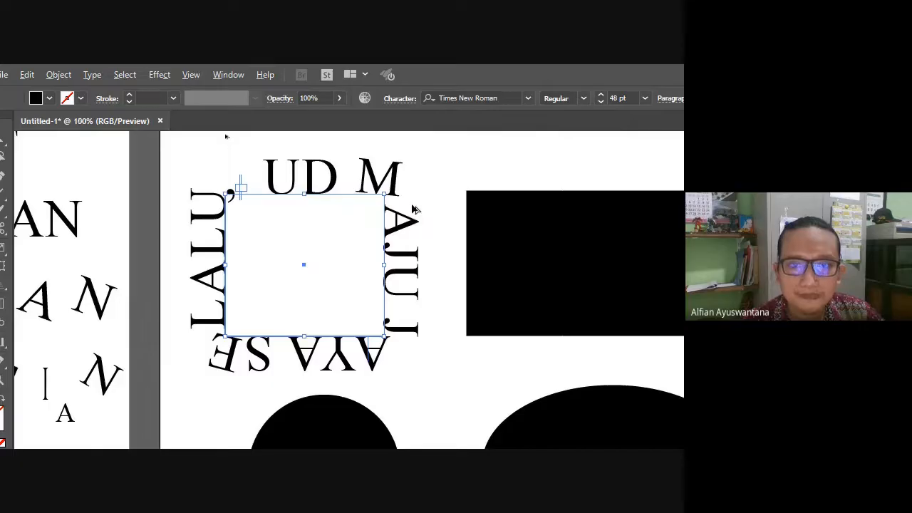
{"action": "scroll", "coordinate": [415, 210], "scroll_direction": "down", "scroll_amount": 3}
{"action": "left_click_drag", "start_coordinate": [417, 202], "coordinate": [312, 238]}
{"action": "scroll", "coordinate": [312, 237], "scroll_direction": "up", "scroll_amount": 3}
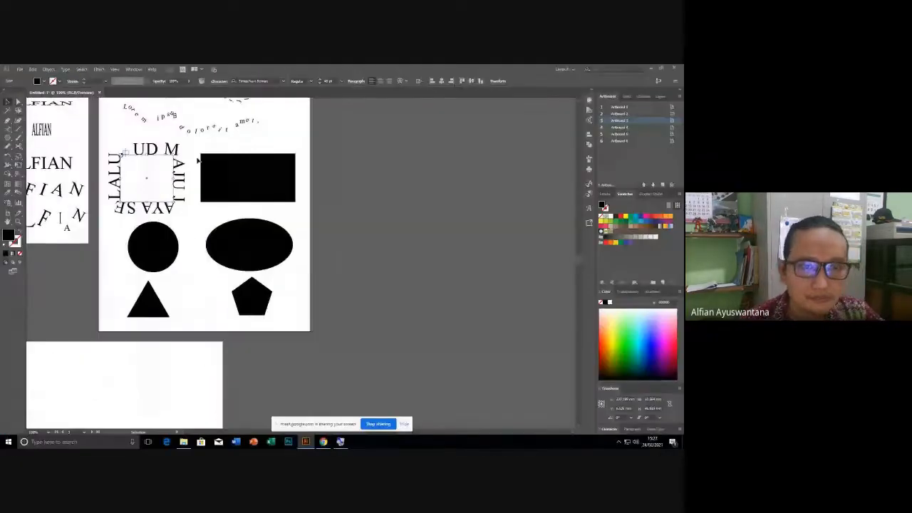
Select the square's UD MAJU JAYA SELALU text, then try starting path text on the rectangle.
{"action": "left_click_drag", "start_coordinate": [240, 150], "coordinate": [283, 216]}
{"action": "left_click", "coordinate": [283, 215]}
{"action": "scroll", "coordinate": [245, 220], "scroll_direction": "up", "scroll_amount": 2}
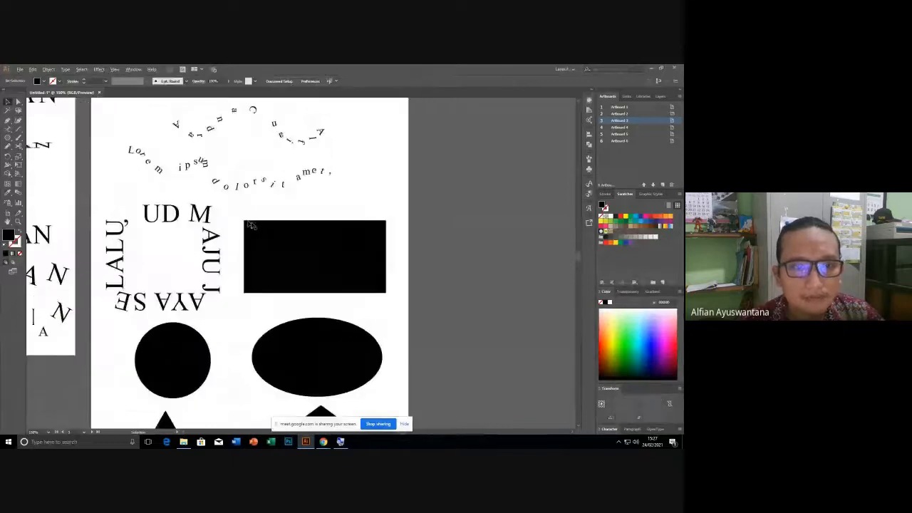
{"action": "left_click", "coordinate": [267, 239]}
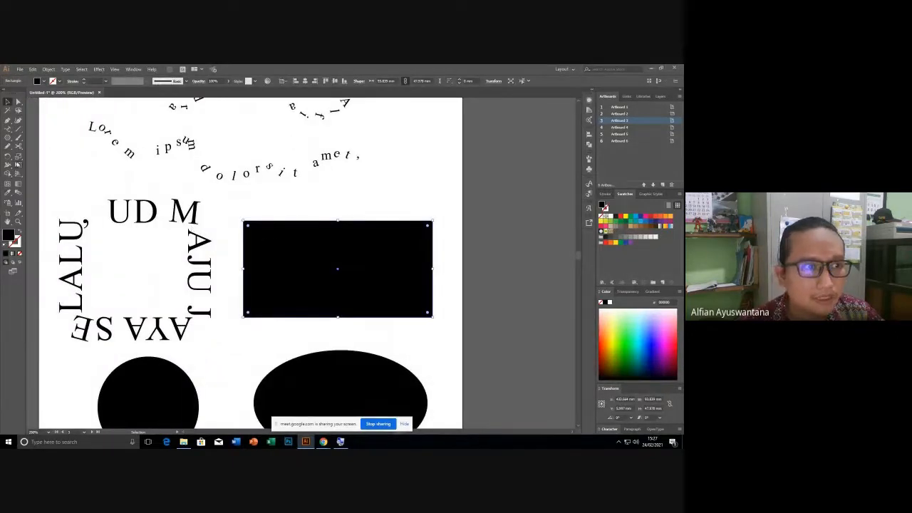
{"action": "left_click", "coordinate": [8, 130]}
{"action": "left_click_drag", "start_coordinate": [109, 212], "coordinate": [64, 229]}
{"action": "key", "text": "ctrl+c"}
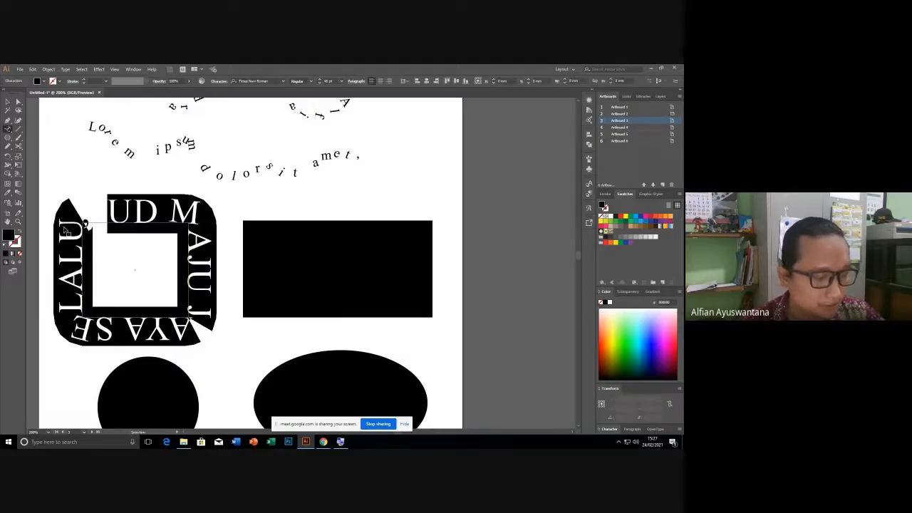
{"action": "left_click", "coordinate": [12, 130]}
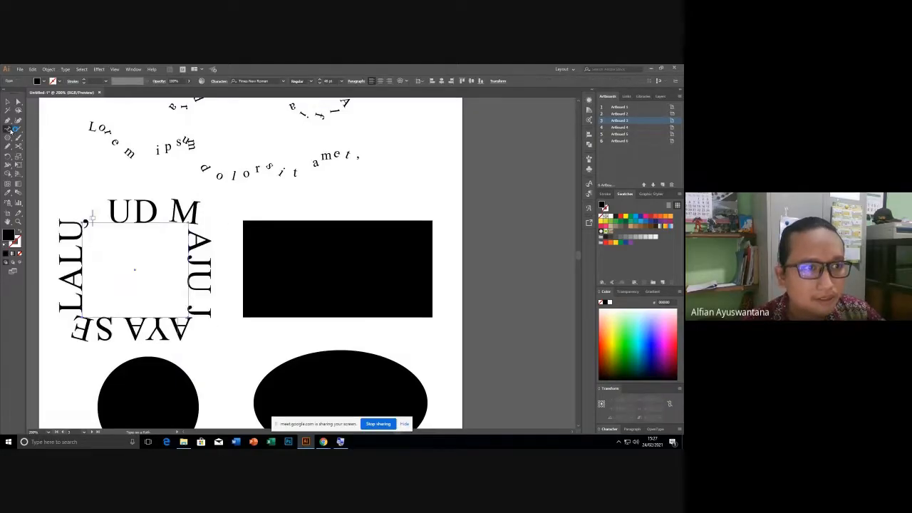
{"action": "left_click", "coordinate": [256, 216]}
{"action": "left_click", "coordinate": [410, 263]}
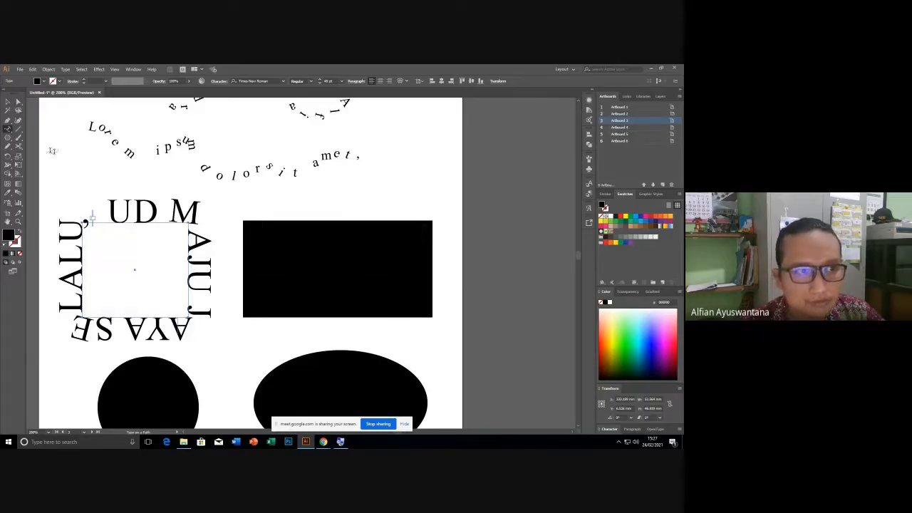
Reselect the rectangle and retry path text on it, dismissing the compound path warnings.
{"action": "left_click", "coordinate": [7, 103]}
{"action": "left_click", "coordinate": [294, 268]}
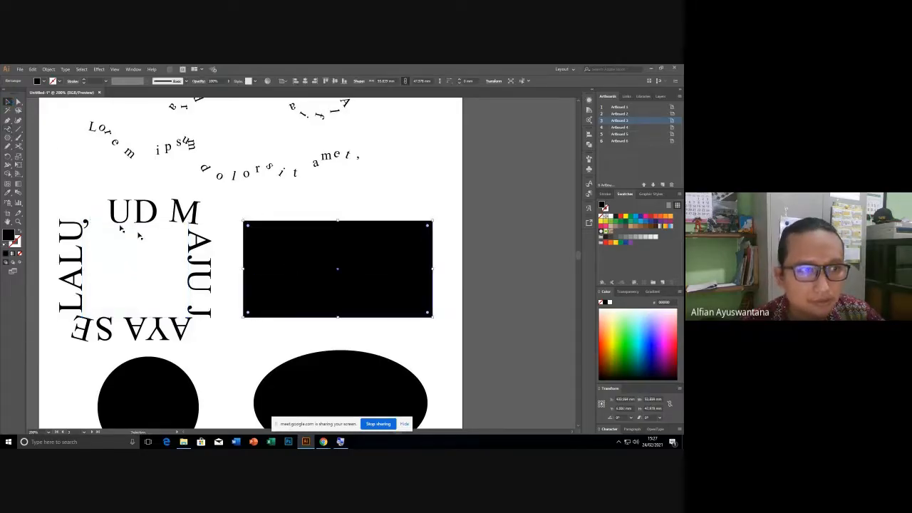
{"action": "left_click", "coordinate": [9, 127]}
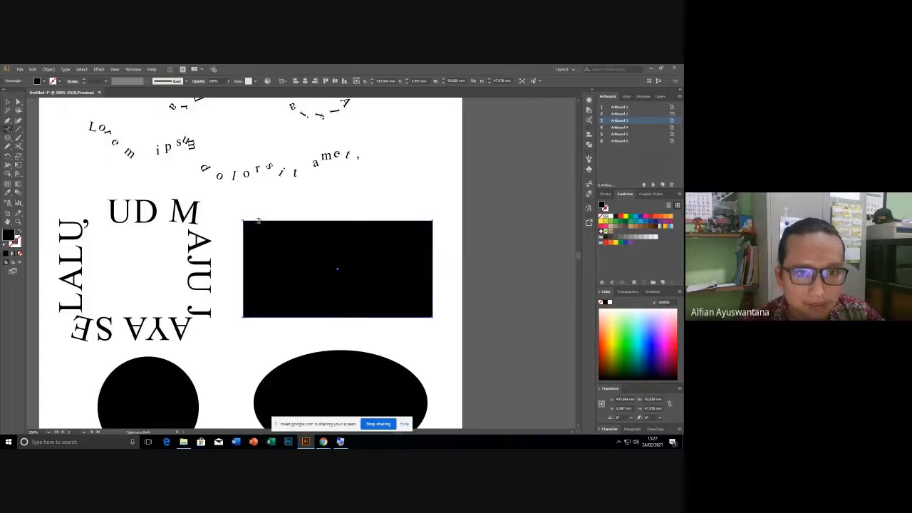
{"action": "left_click", "coordinate": [253, 220]}
{"action": "left_click", "coordinate": [408, 262]}
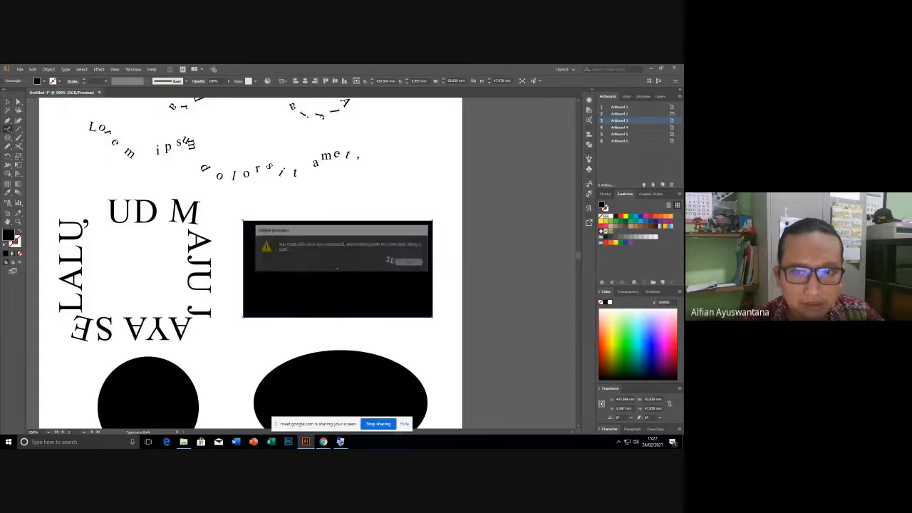
{"action": "left_click", "coordinate": [276, 224]}
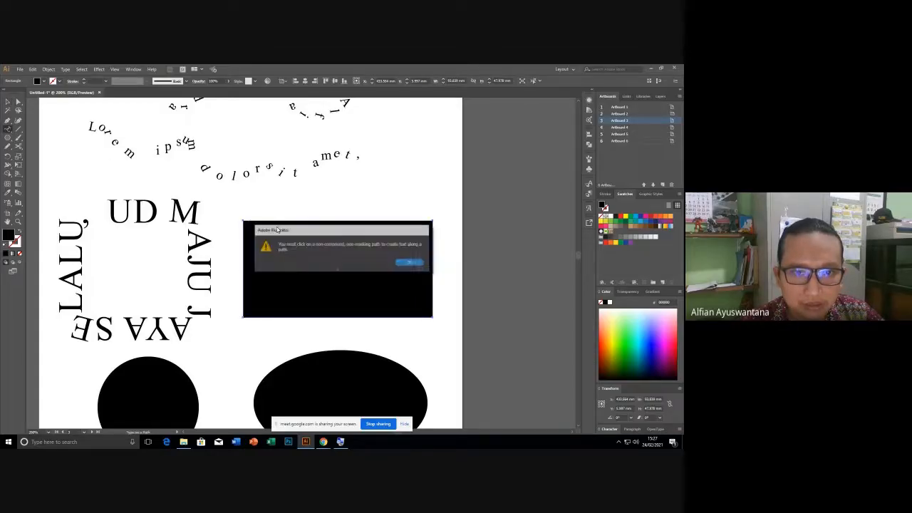
{"action": "left_click", "coordinate": [407, 263]}
Reselect the black rectangle and add placeholder Lorem ipsum text along its top edge.
{"action": "left_click", "coordinate": [6, 102]}
{"action": "left_click", "coordinate": [282, 223]}
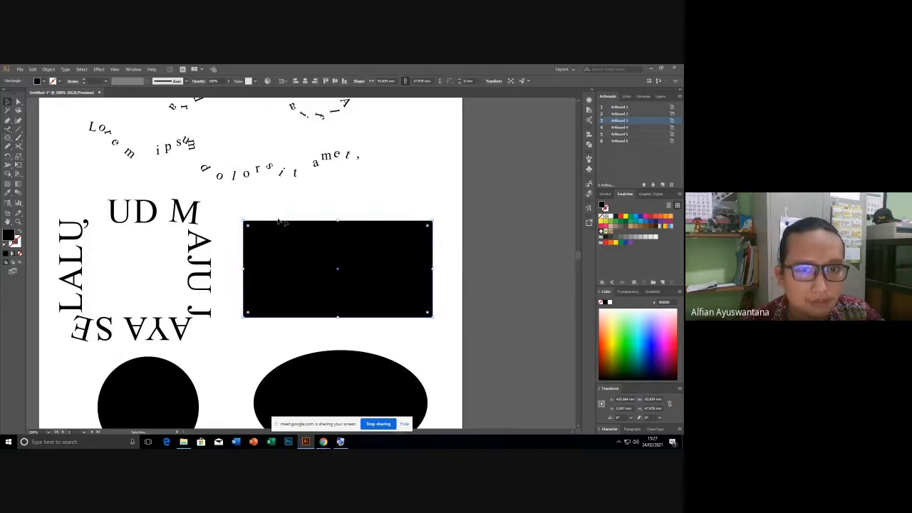
{"action": "left_click", "coordinate": [289, 216]}
{"action": "left_click", "coordinate": [284, 240]}
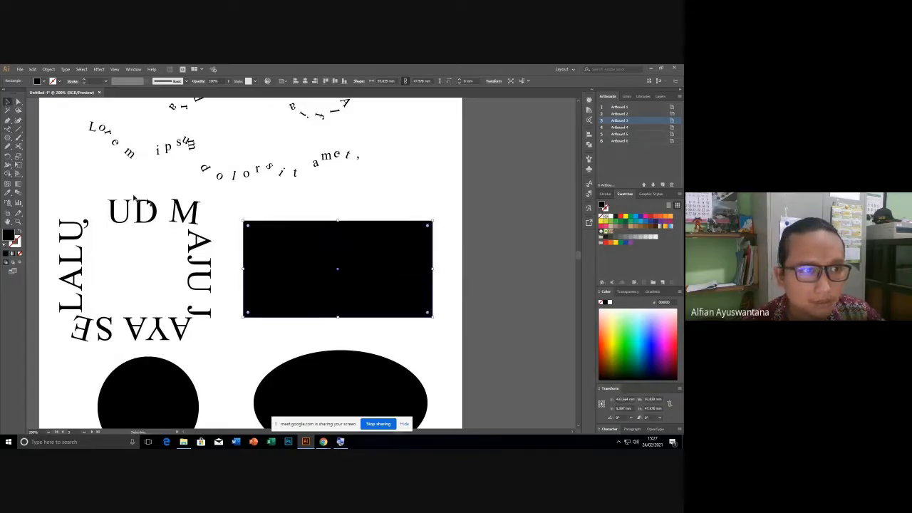
{"action": "left_click", "coordinate": [7, 132]}
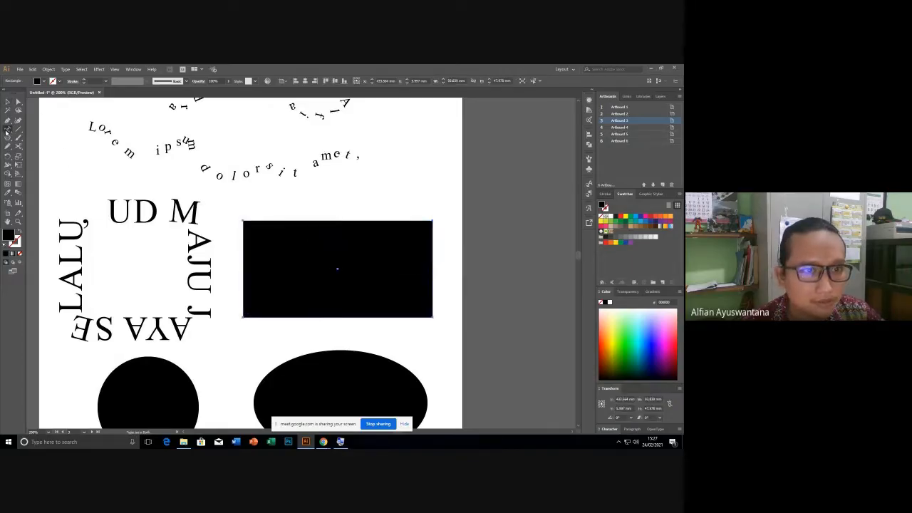
{"action": "left_click", "coordinate": [299, 221]}
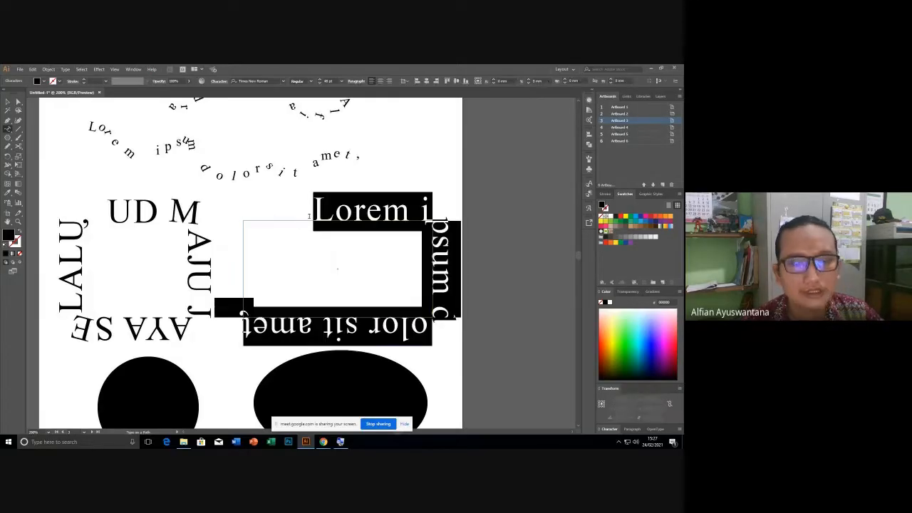
Paste UD MAJU JAYA SELALU over the placeholder and slide it so UD MAJU J spans the top.
{"action": "key", "text": "ctrl+v"}
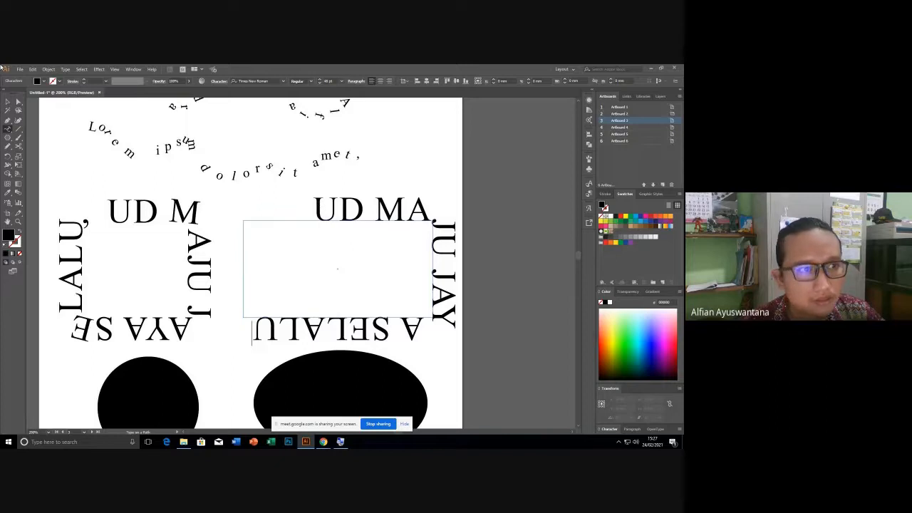
{"action": "left_click", "coordinate": [17, 102]}
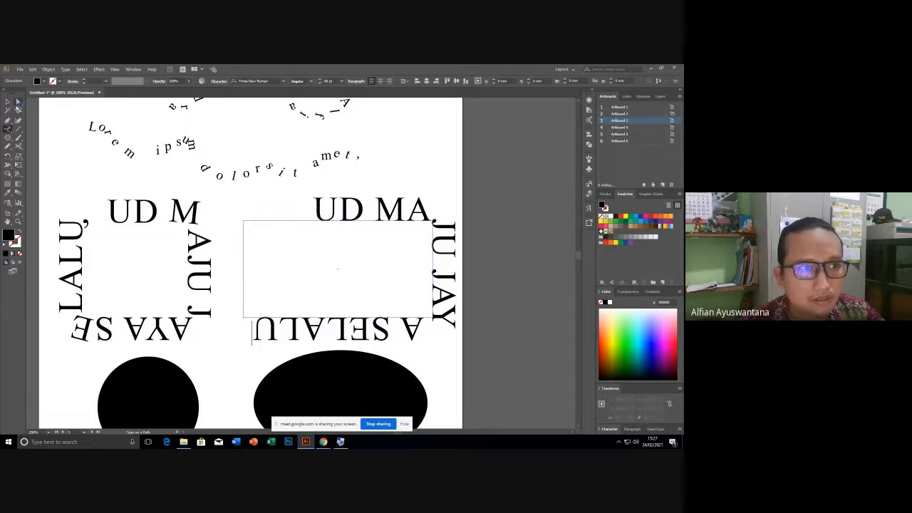
{"action": "left_click", "coordinate": [18, 103]}
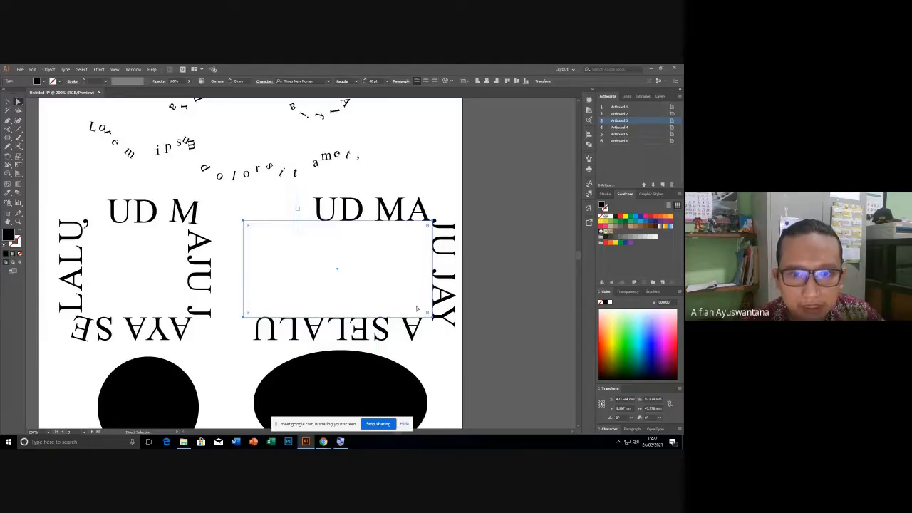
{"action": "scroll", "coordinate": [442, 342], "scroll_direction": "up", "scroll_amount": 2}
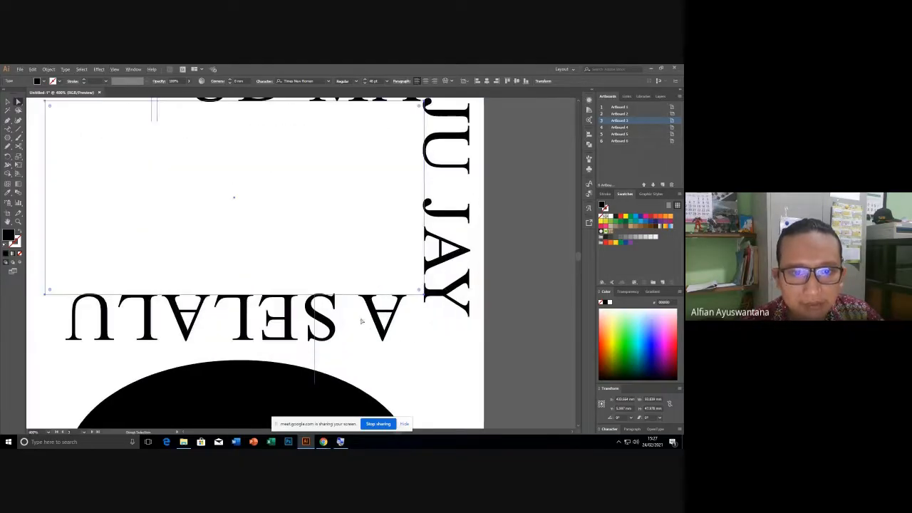
{"action": "scroll", "coordinate": [339, 319], "scroll_direction": "down", "scroll_amount": 1}
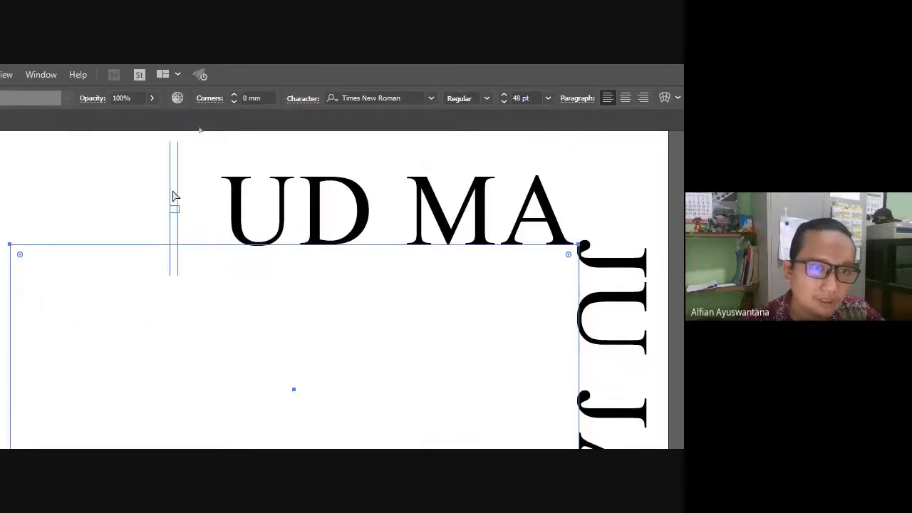
{"action": "left_click_drag", "start_coordinate": [179, 204], "coordinate": [208, 217]}
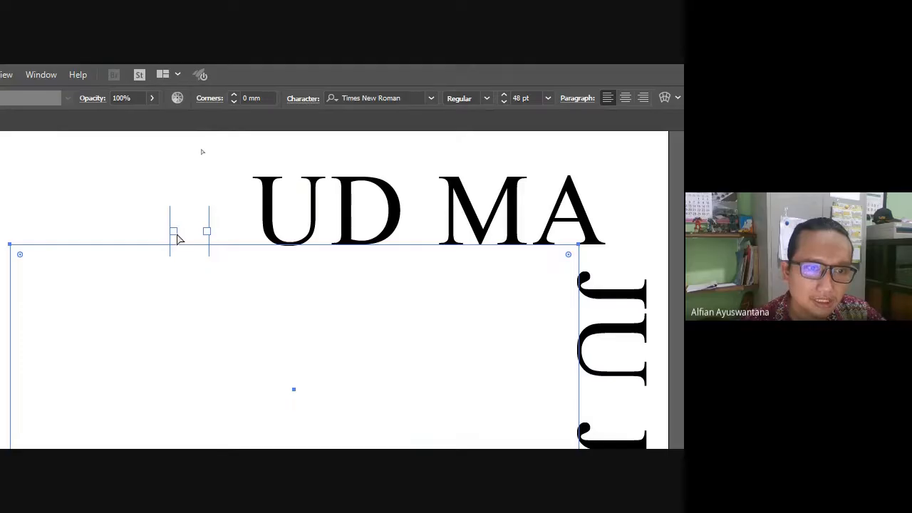
{"action": "left_click_drag", "start_coordinate": [167, 222], "coordinate": [20, 222]}
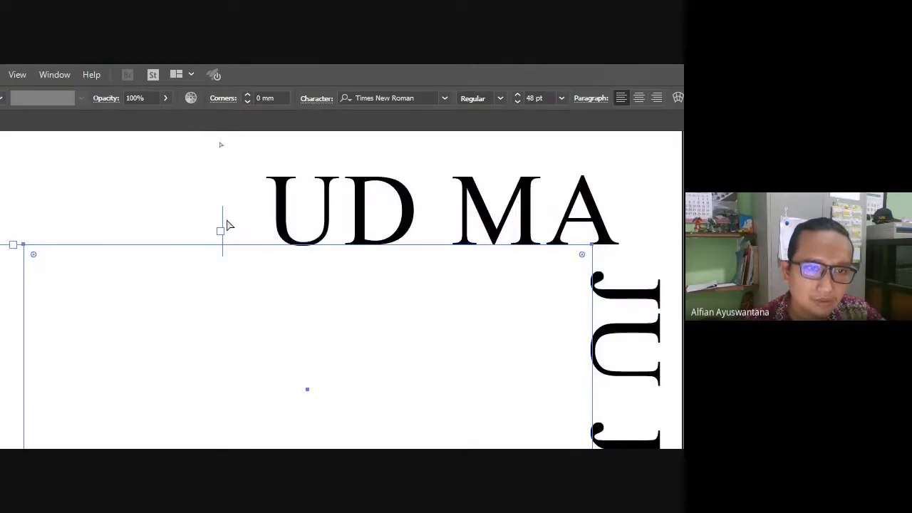
{"action": "left_click_drag", "start_coordinate": [223, 214], "coordinate": [25, 203]}
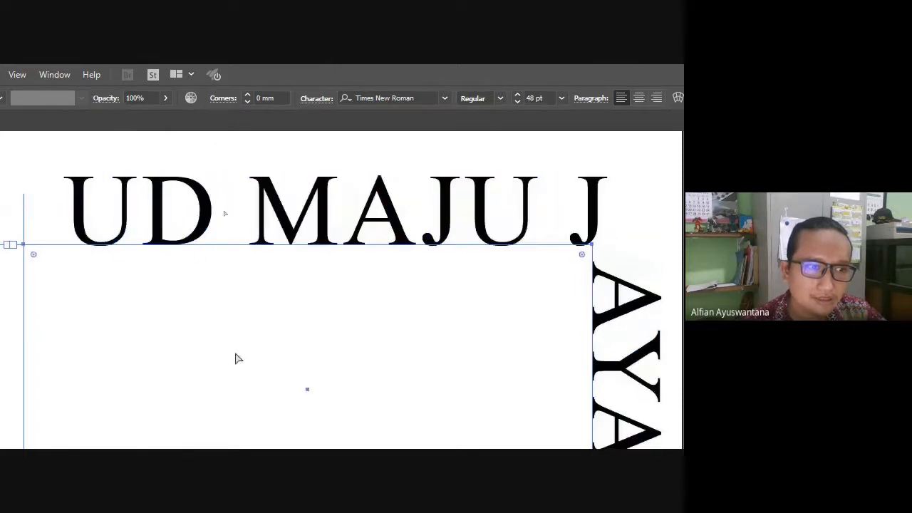
Reselect the rectangle's path text and shift its start so SELALU sits on top.
{"action": "scroll", "coordinate": [140, 309], "scroll_direction": "down", "scroll_amount": 1}
{"action": "scroll", "coordinate": [141, 310], "scroll_direction": "down", "scroll_amount": 2}
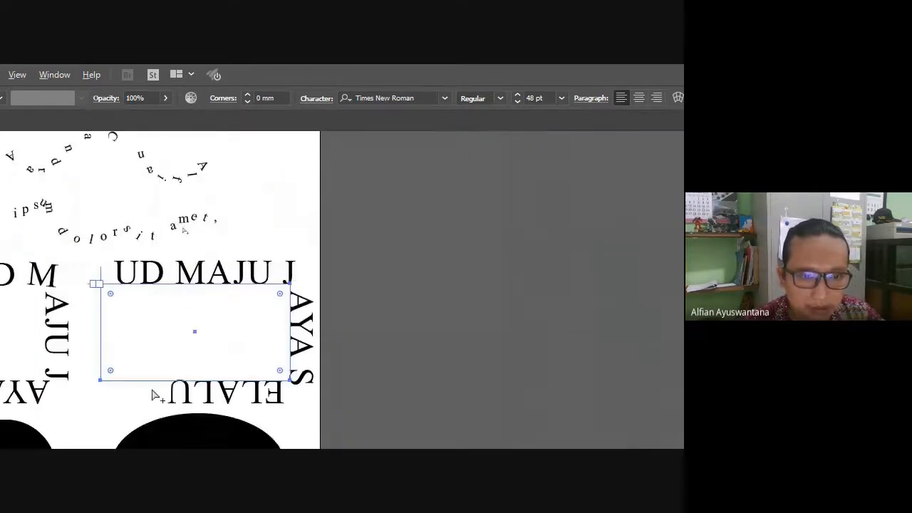
{"action": "scroll", "coordinate": [154, 395], "scroll_direction": "up", "scroll_amount": 1}
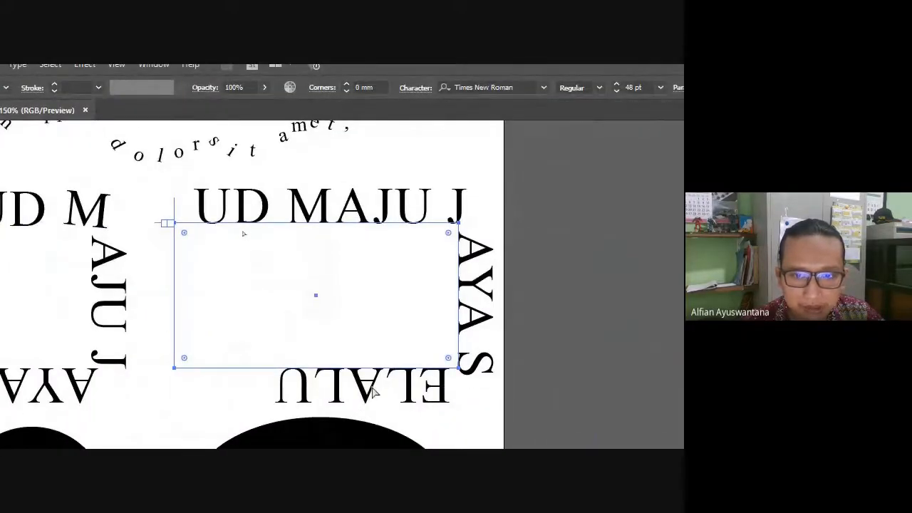
{"action": "scroll", "coordinate": [440, 413], "scroll_direction": "up", "scroll_amount": 2}
{"action": "scroll", "coordinate": [469, 379], "scroll_direction": "down", "scroll_amount": 3}
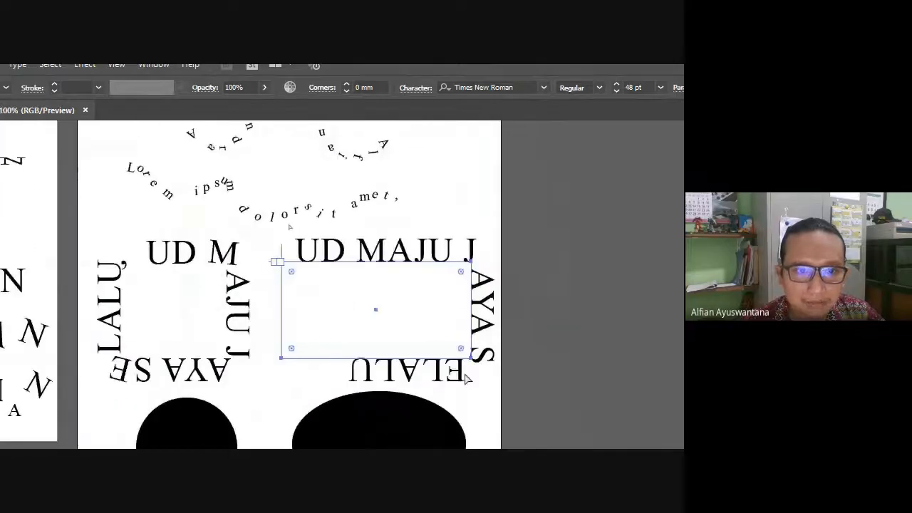
{"action": "left_click", "coordinate": [545, 328]}
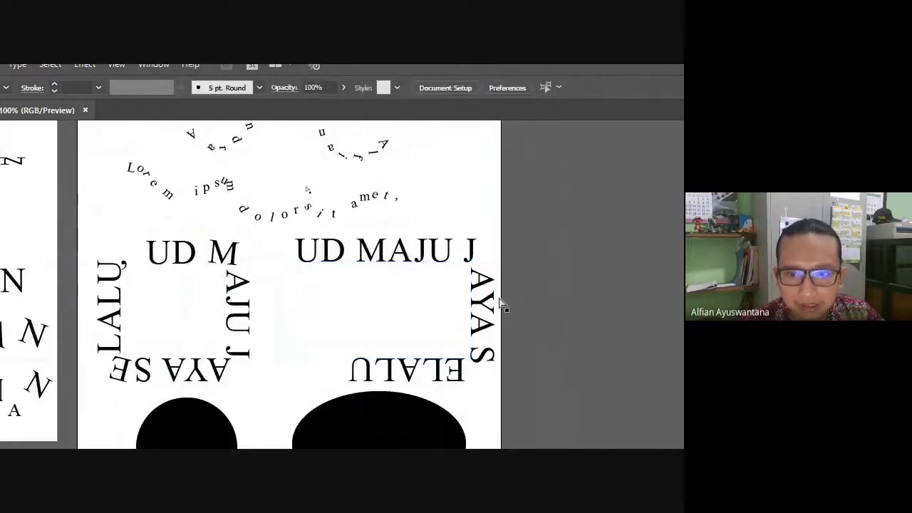
{"action": "left_click", "coordinate": [470, 302]}
{"action": "scroll", "coordinate": [478, 365], "scroll_direction": "up", "scroll_amount": 1}
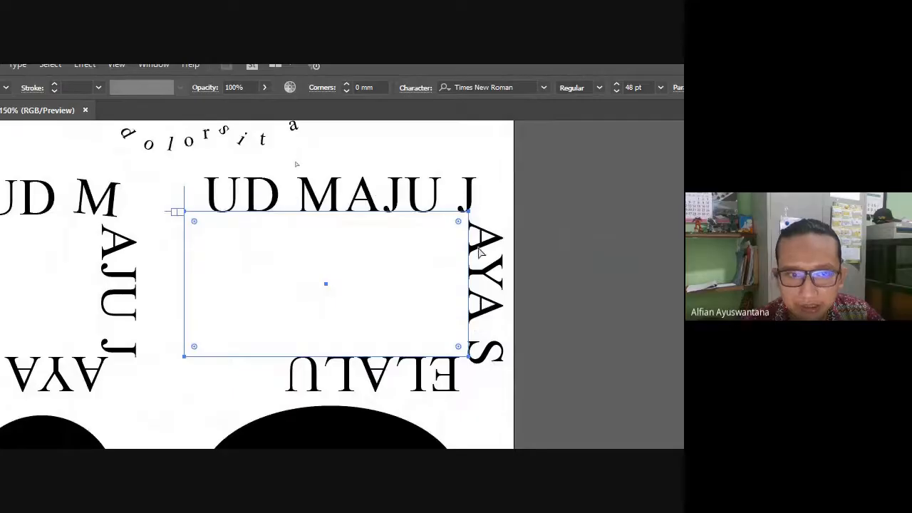
{"action": "left_click_drag", "start_coordinate": [178, 211], "coordinate": [438, 363]}
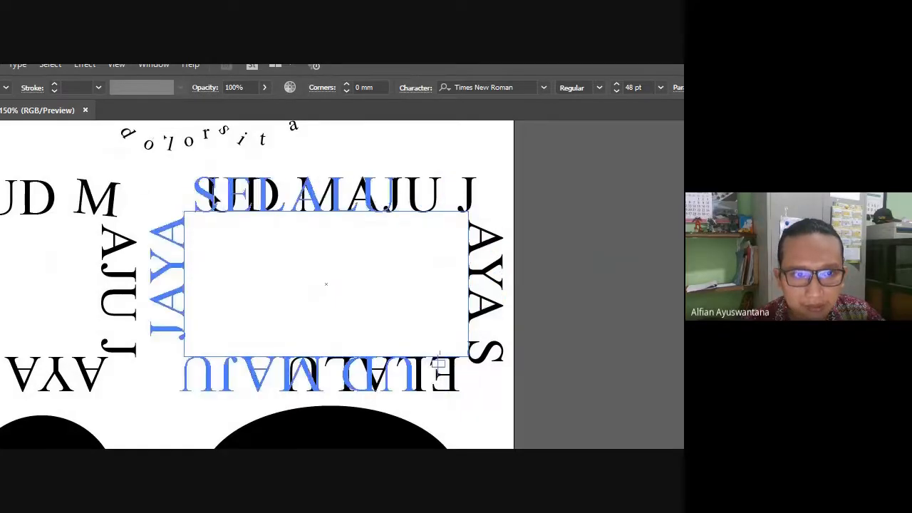
{"action": "left_click_drag", "start_coordinate": [213, 198], "coordinate": [228, 199]}
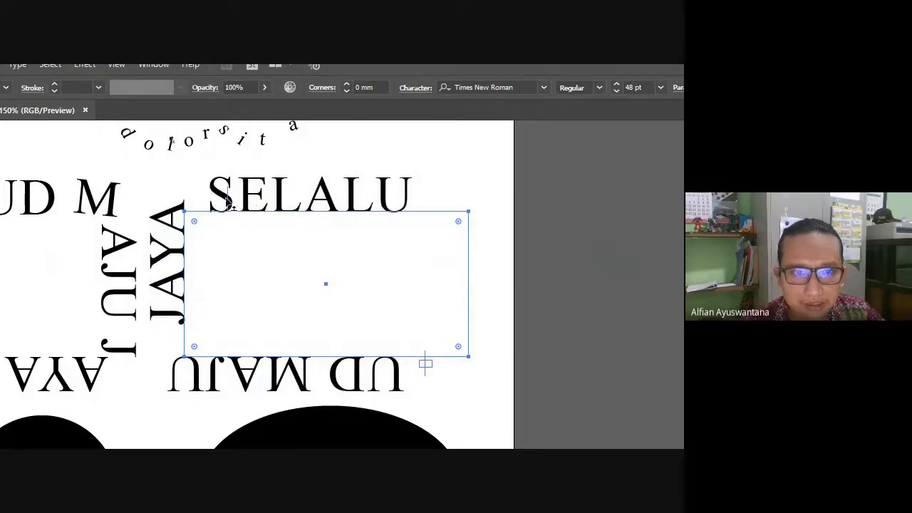
{"action": "left_click_drag", "start_coordinate": [229, 203], "coordinate": [194, 200]}
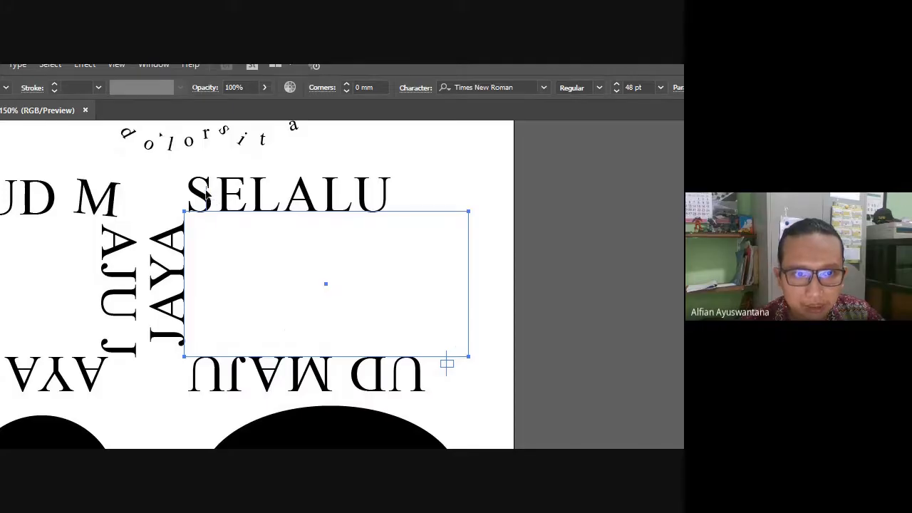
Flip the text to the inside of the rectangle and slide its start down the left edge.
{"action": "left_click_drag", "start_coordinate": [206, 192], "coordinate": [279, 338]}
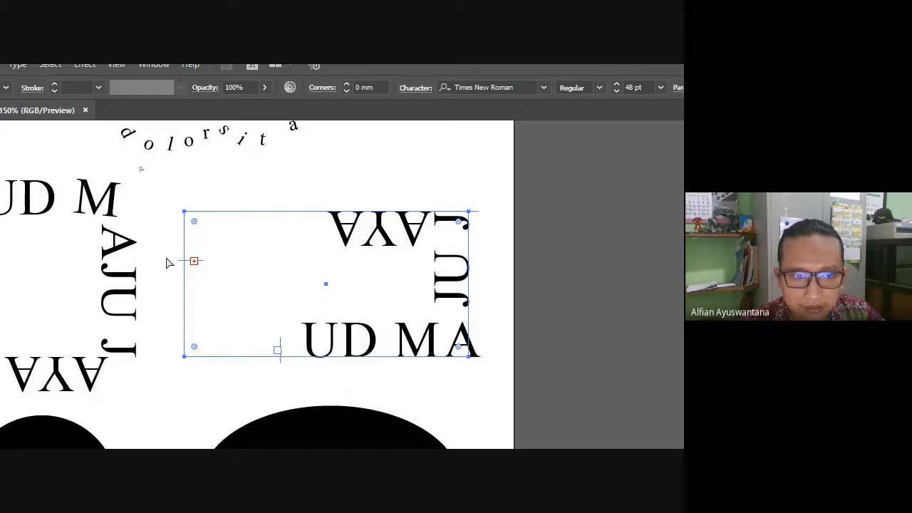
{"action": "left_click_drag", "start_coordinate": [182, 263], "coordinate": [235, 366]}
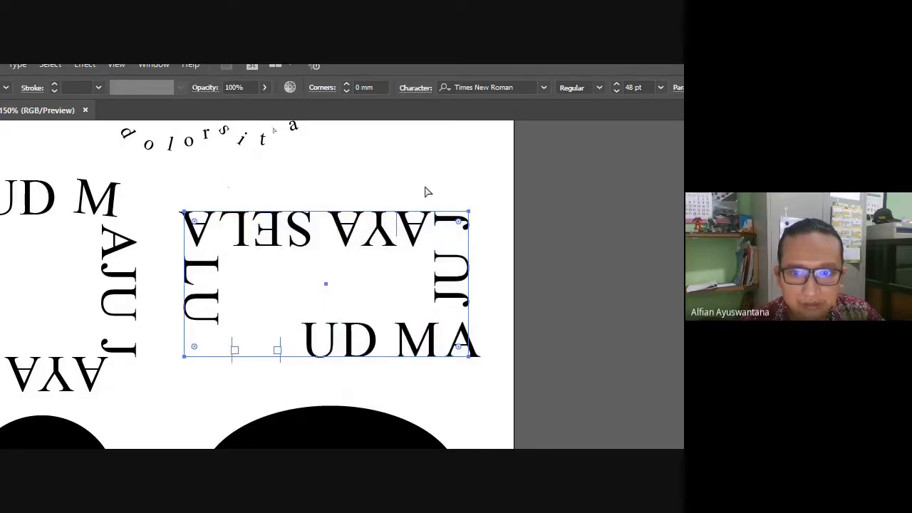
{"action": "left_click", "coordinate": [401, 160]}
{"action": "scroll", "coordinate": [400, 155], "scroll_direction": "down", "scroll_amount": 2}
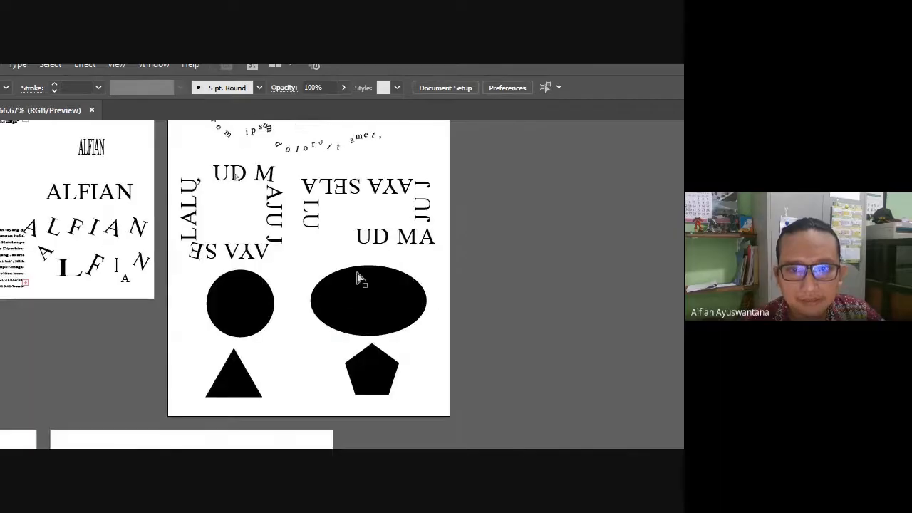
Slide the rectangle's path text along the box so it wraps all the way around.
{"action": "left_click", "coordinate": [387, 231]}
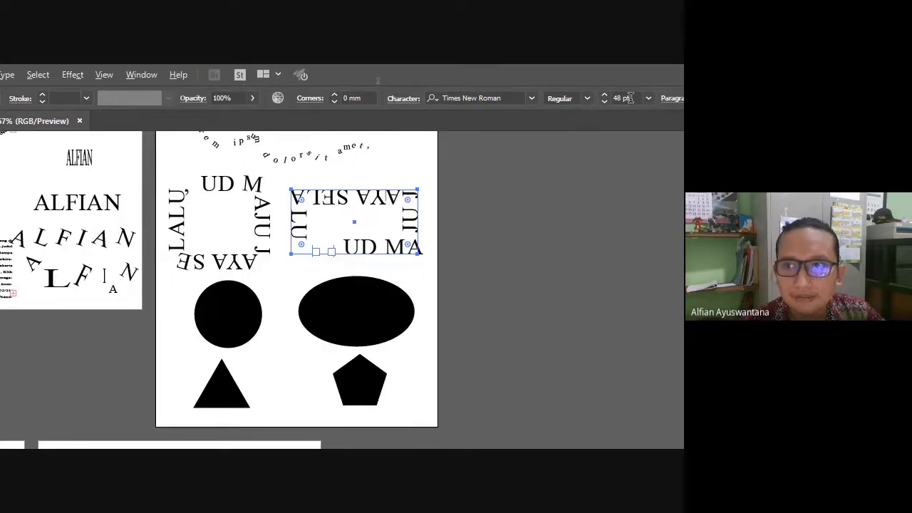
{"action": "scroll", "coordinate": [640, 97], "scroll_direction": "up", "scroll_amount": 4}
{"action": "scroll", "coordinate": [640, 98], "scroll_direction": "down", "scroll_amount": 3}
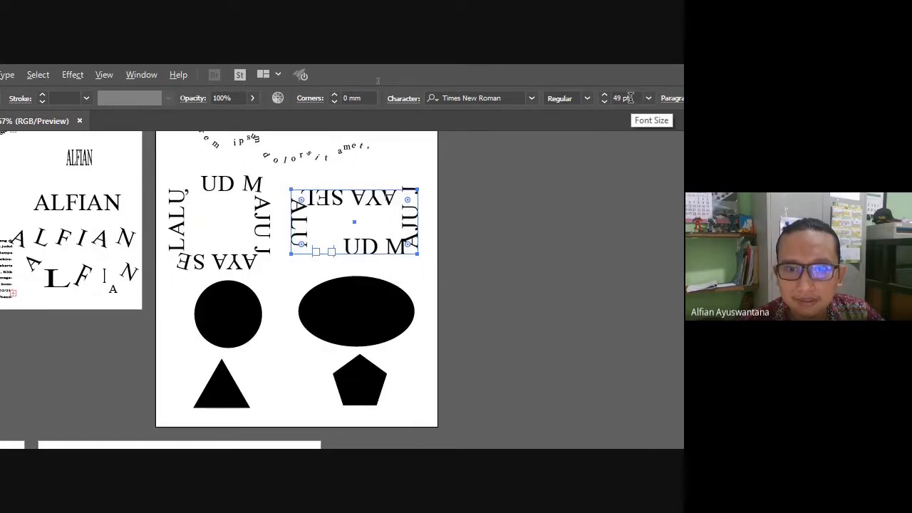
{"action": "scroll", "coordinate": [629, 97], "scroll_direction": "down", "scroll_amount": 2}
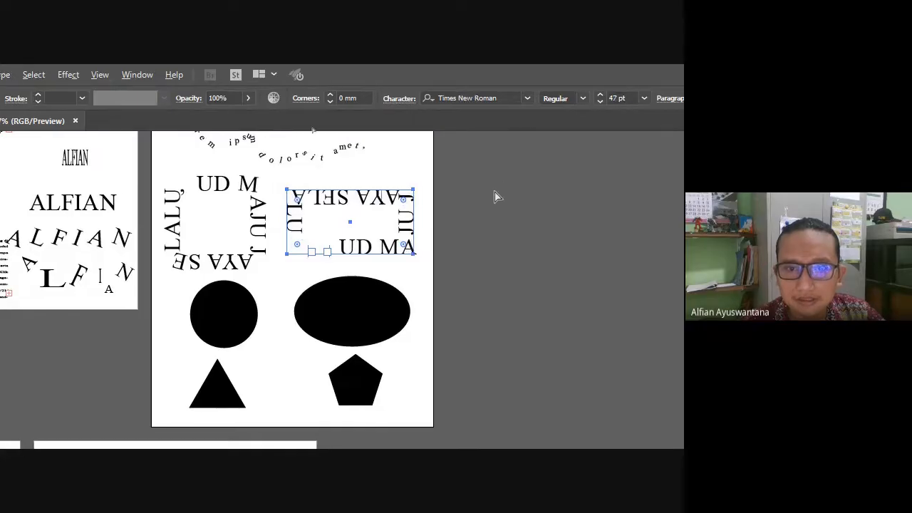
{"action": "scroll", "coordinate": [344, 227], "scroll_direction": "up", "scroll_amount": 2}
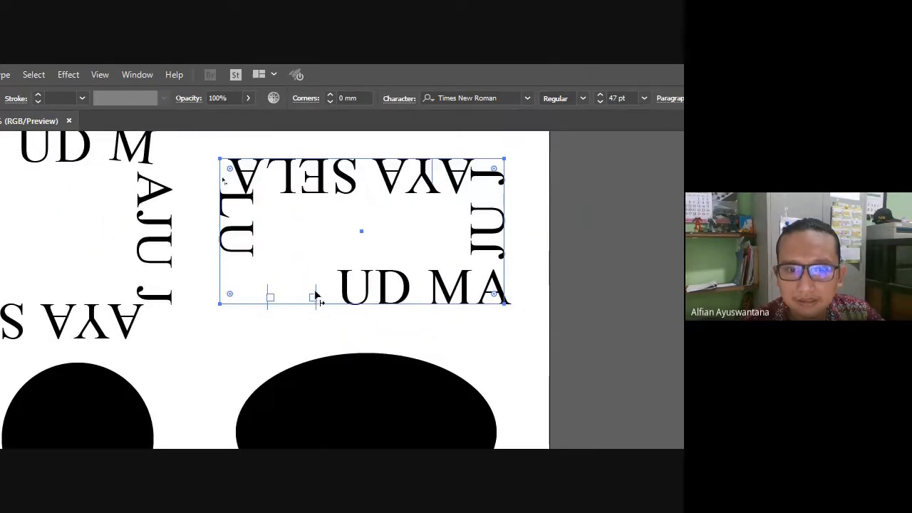
{"action": "left_click_drag", "start_coordinate": [316, 297], "coordinate": [383, 313]}
{"action": "left_click", "coordinate": [425, 332]}
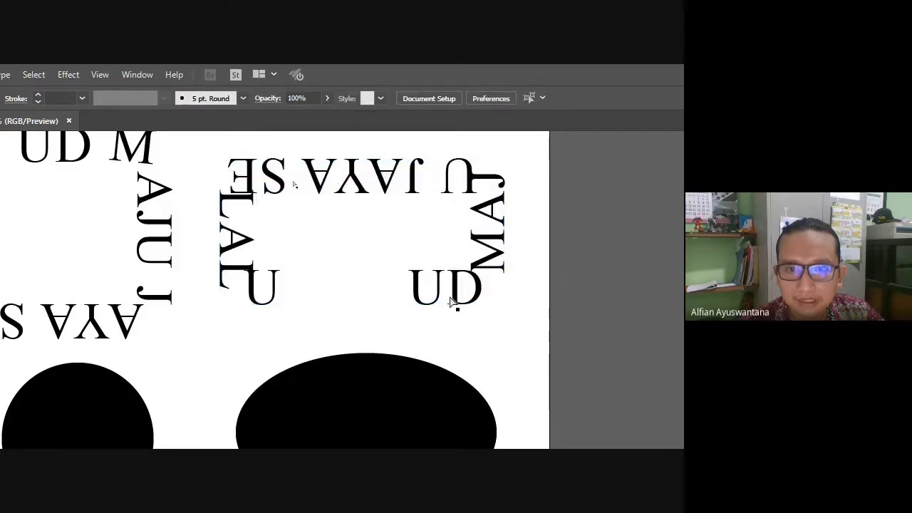
Select the black circle on the shapes artboard.
{"action": "scroll", "coordinate": [362, 258], "scroll_direction": "down", "scroll_amount": 5}
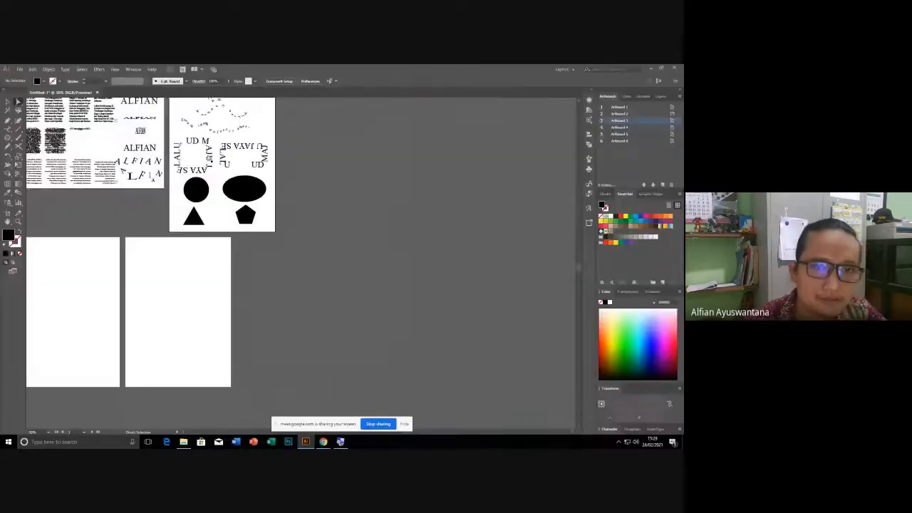
{"action": "scroll", "coordinate": [159, 151], "scroll_direction": "up", "scroll_amount": 5}
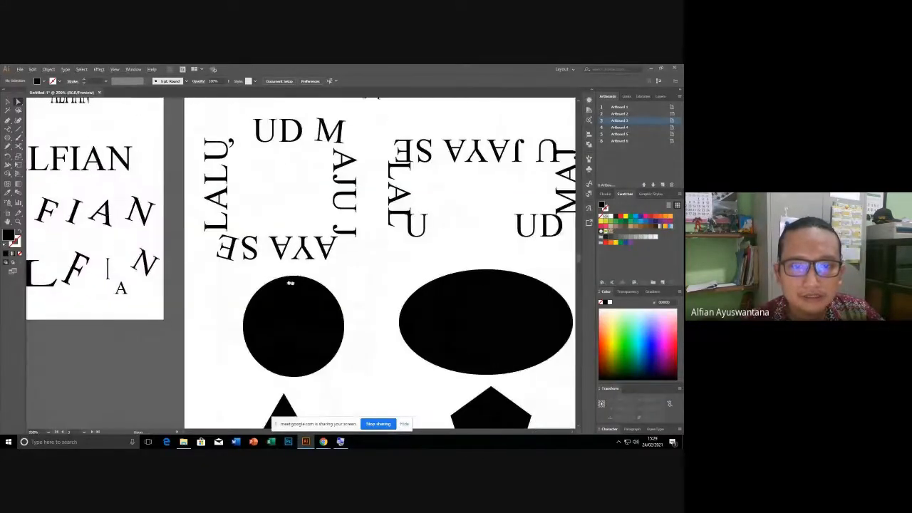
{"action": "left_click", "coordinate": [199, 284]}
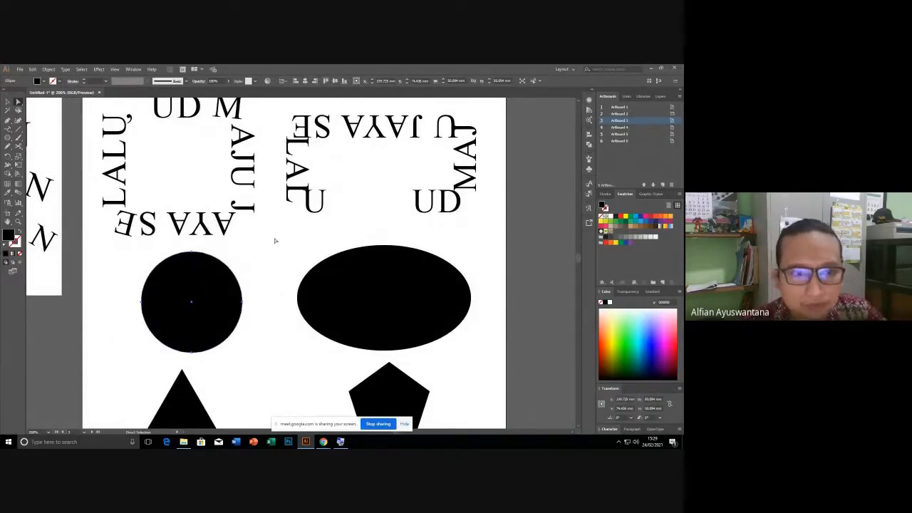
{"action": "left_click_drag", "start_coordinate": [264, 254], "coordinate": [287, 261]}
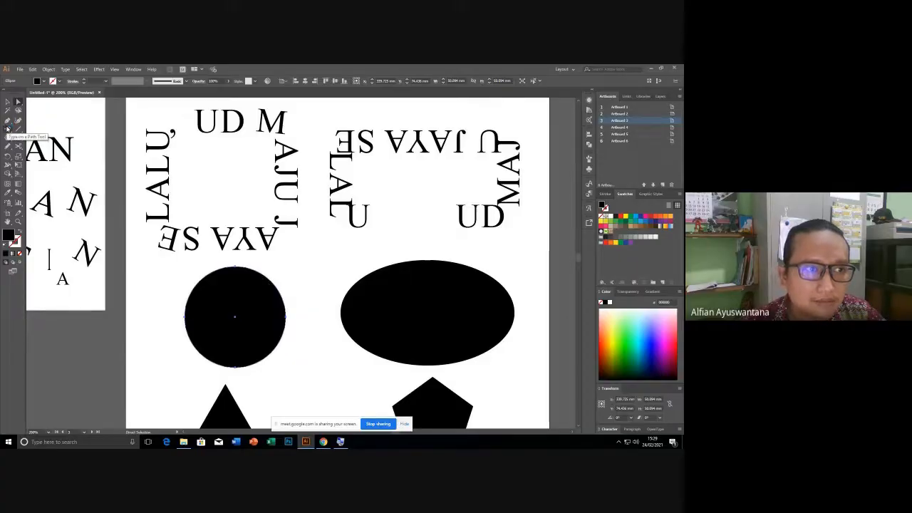
Add placeholder "Lorem ipsum dolor sit" path text around the circle's outline, then deselect it.
{"action": "left_click", "coordinate": [8, 129]}
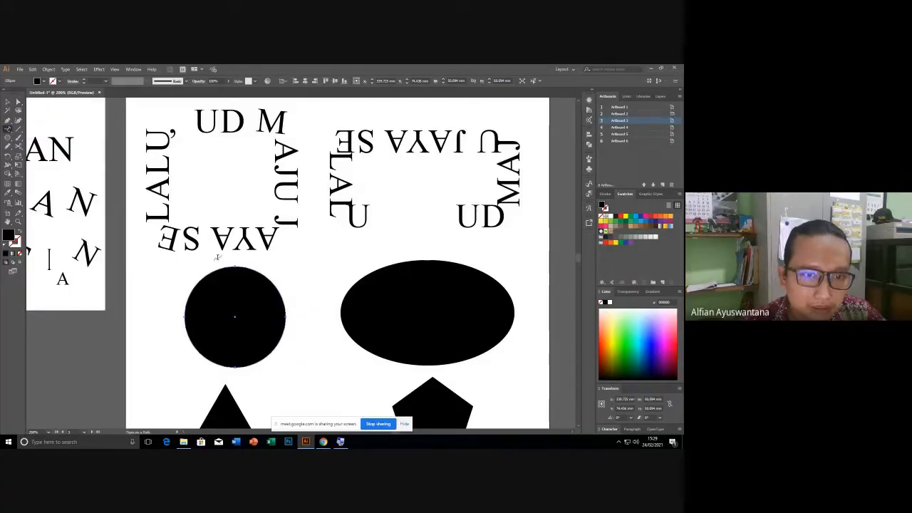
{"action": "left_click", "coordinate": [232, 265]}
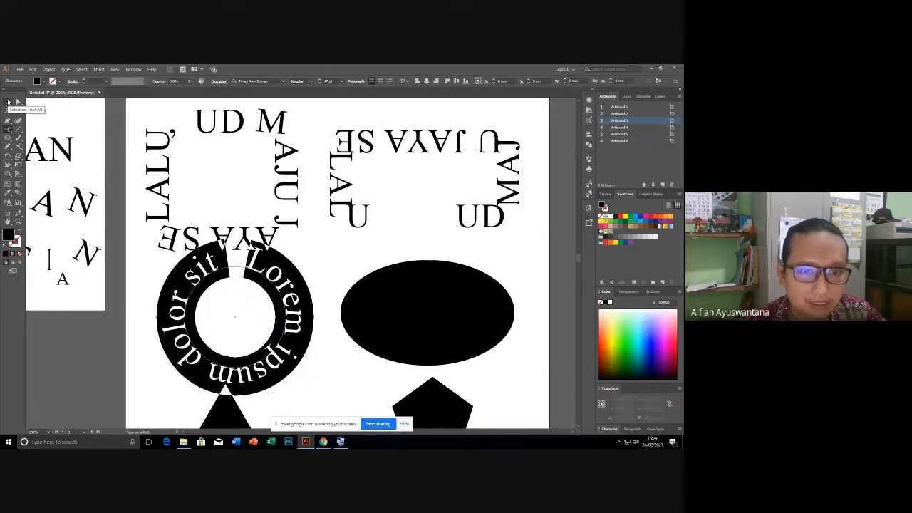
{"action": "left_click", "coordinate": [9, 102]}
{"action": "left_click", "coordinate": [349, 285]}
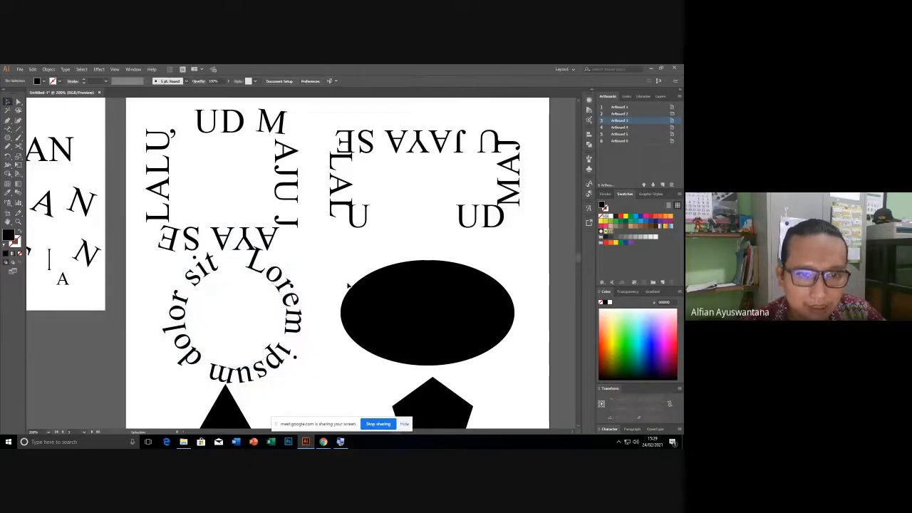
{"action": "scroll", "coordinate": [322, 322], "scroll_direction": "right", "scroll_amount": 3}
Place 'Lorem ipsum dolor sit amet' placeholder text along the black ellipse's outline.
{"action": "left_click", "coordinate": [350, 315]}
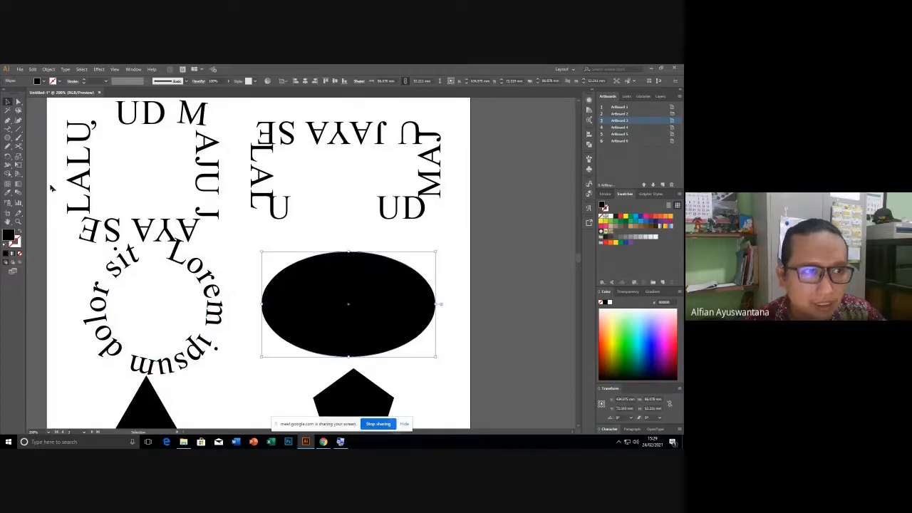
{"action": "left_click", "coordinate": [18, 140]}
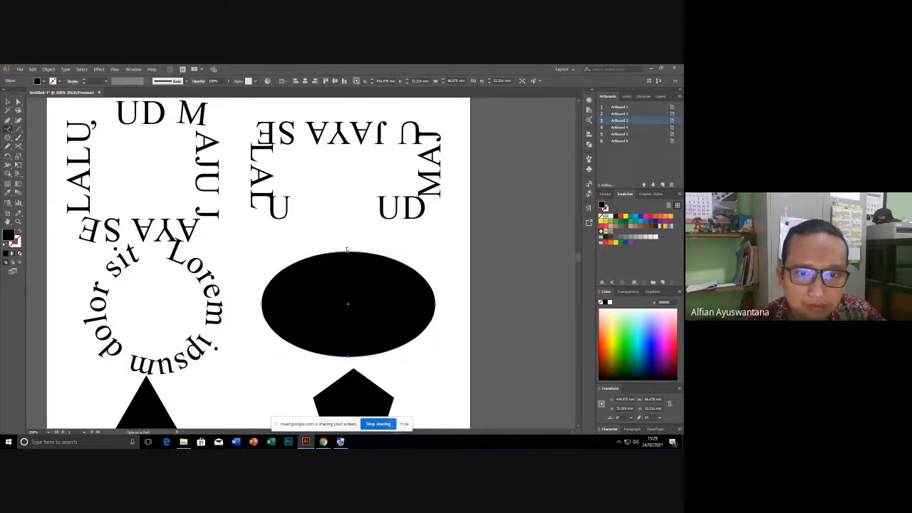
{"action": "left_click", "coordinate": [348, 250]}
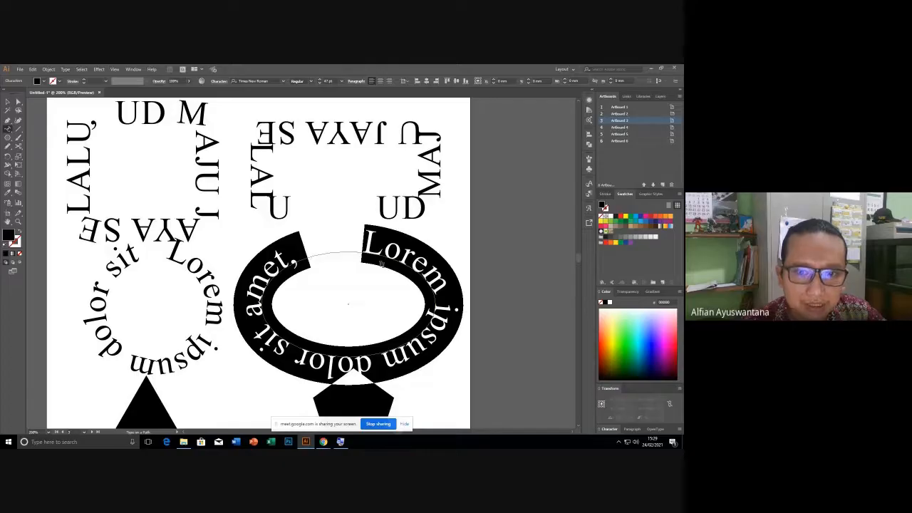
{"action": "left_click", "coordinate": [7, 102]}
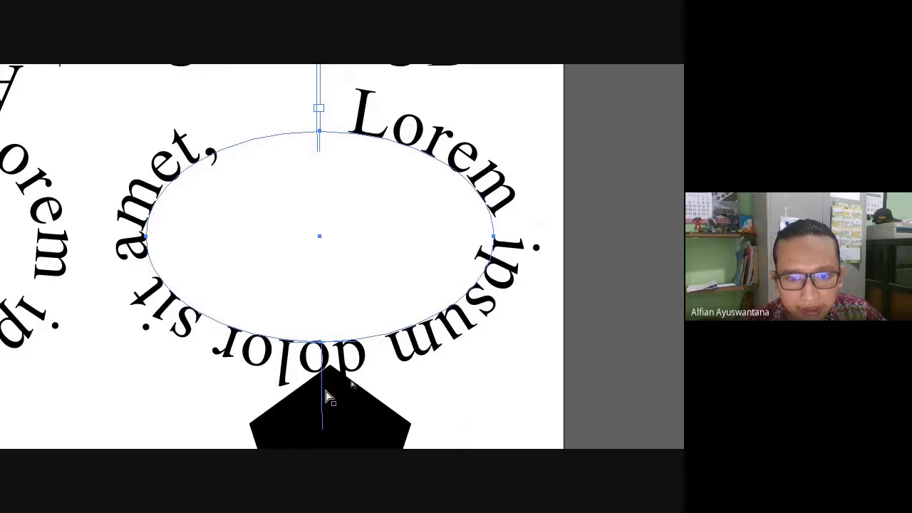
Flip the ellipse's path text to the inside of the outline.
{"action": "left_click_drag", "start_coordinate": [327, 391], "coordinate": [327, 252]}
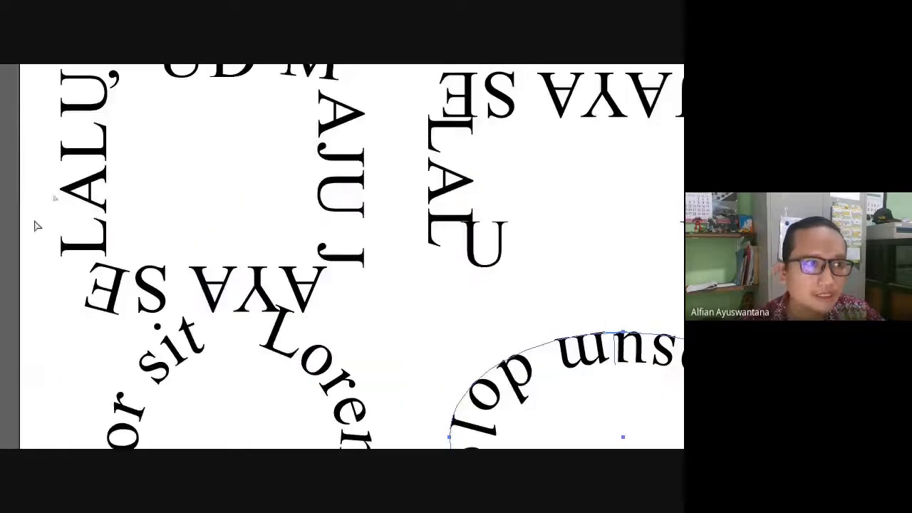
{"action": "left_click", "coordinate": [402, 294]}
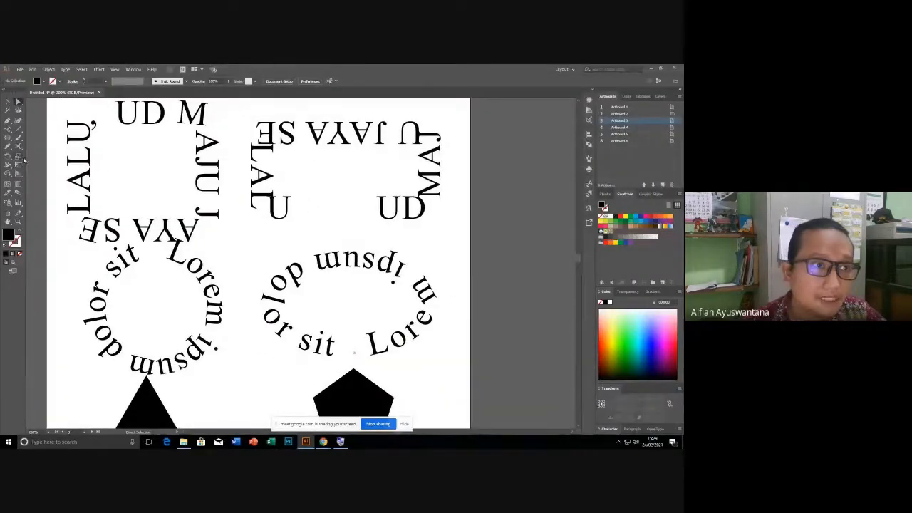
{"action": "left_click", "coordinate": [7, 102]}
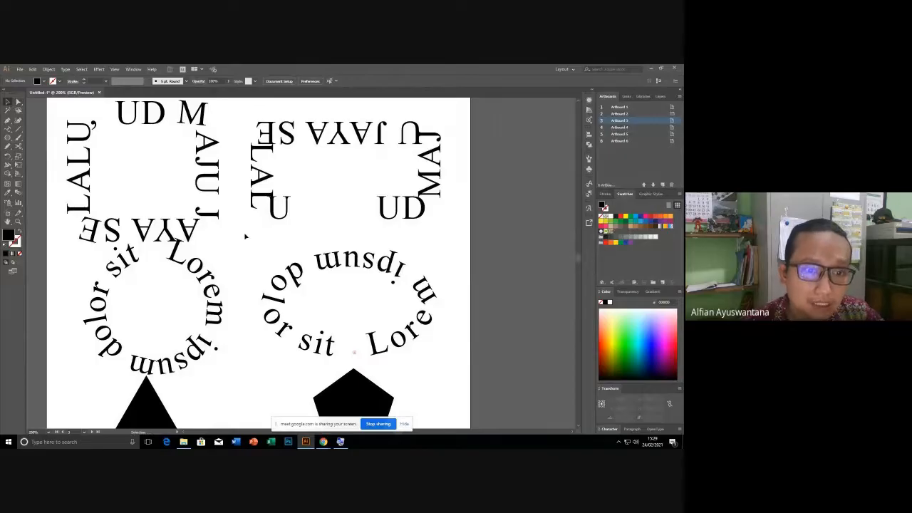
{"action": "left_click_drag", "start_coordinate": [260, 229], "coordinate": [282, 181]}
{"action": "left_click_drag", "start_coordinate": [247, 361], "coordinate": [286, 293]}
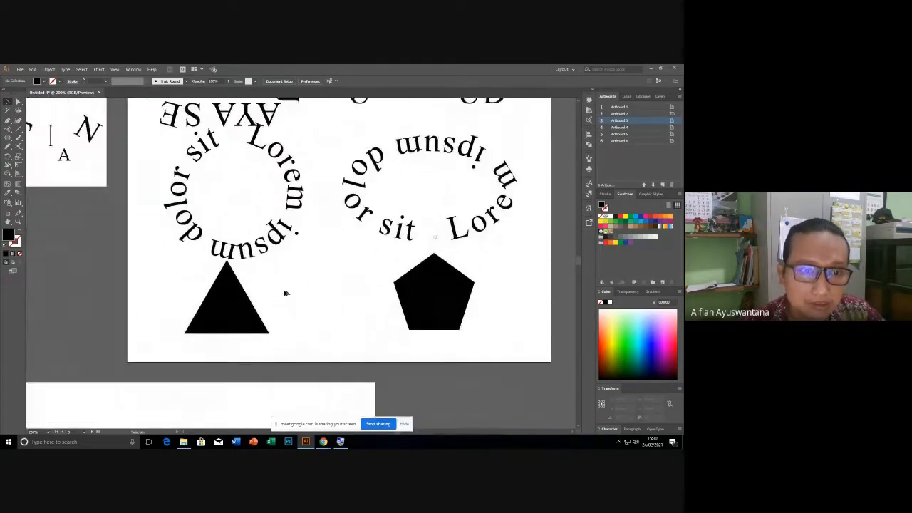
Place 'Lorem' placeholder text along the black triangle's edge.
{"action": "left_click", "coordinate": [240, 289]}
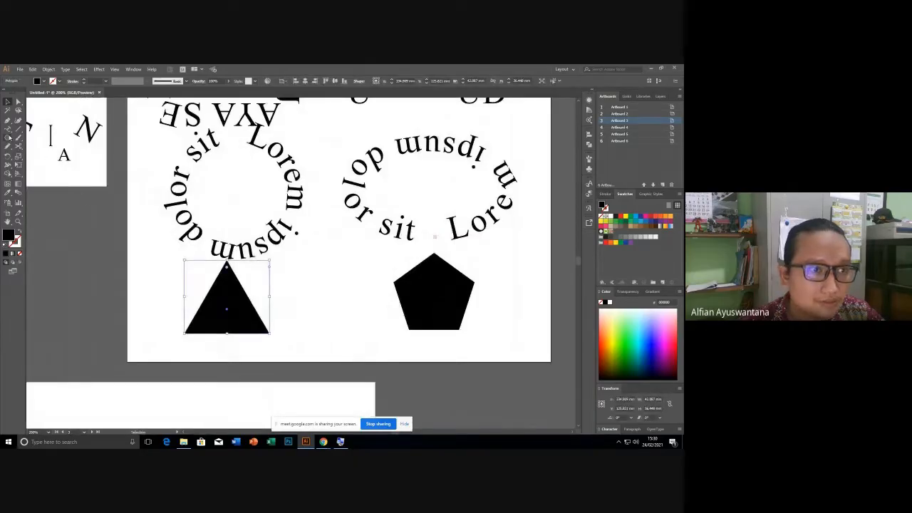
{"action": "left_click", "coordinate": [8, 129]}
{"action": "scroll", "coordinate": [260, 298], "scroll_direction": "up", "scroll_amount": 2}
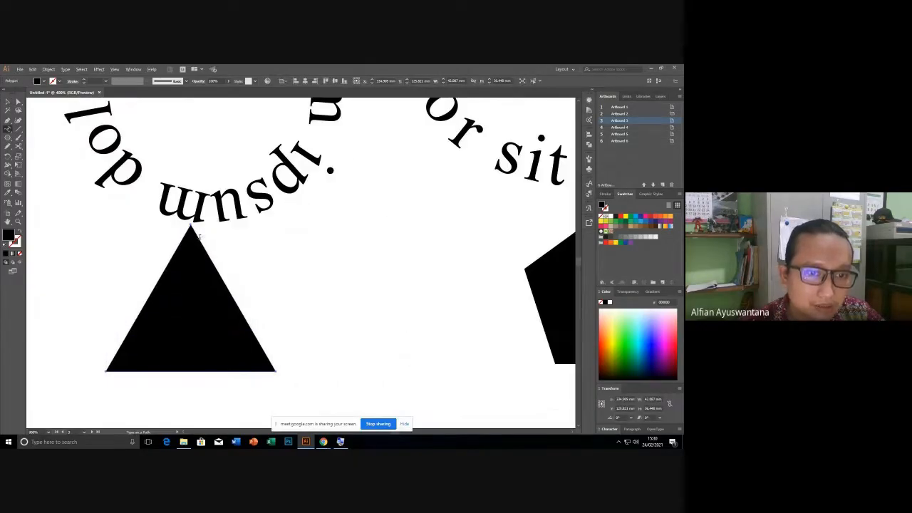
{"action": "left_click", "coordinate": [199, 237]}
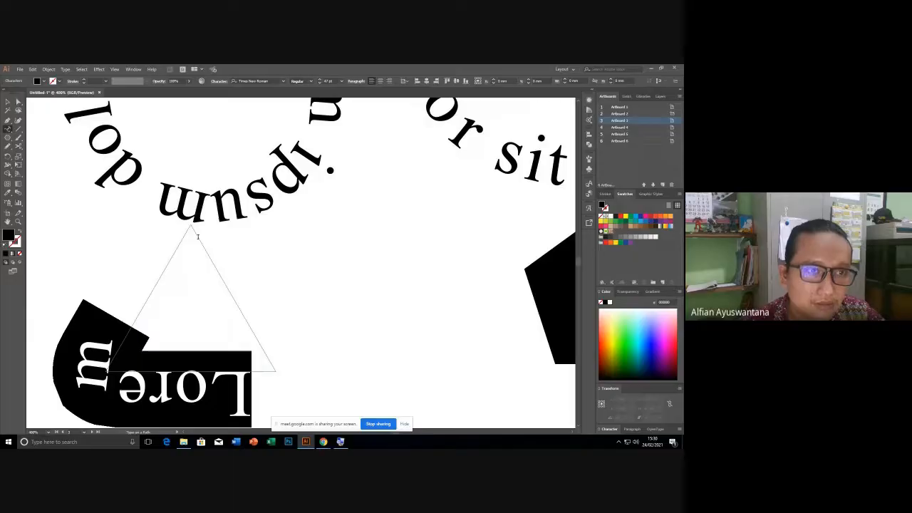
{"action": "left_click", "coordinate": [8, 102]}
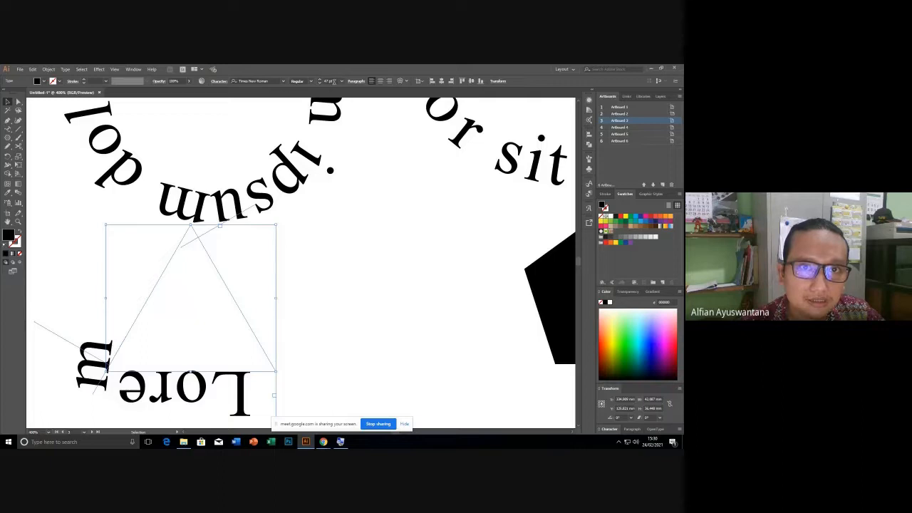
{"action": "scroll", "coordinate": [334, 82], "scroll_direction": "down", "scroll_amount": 20}
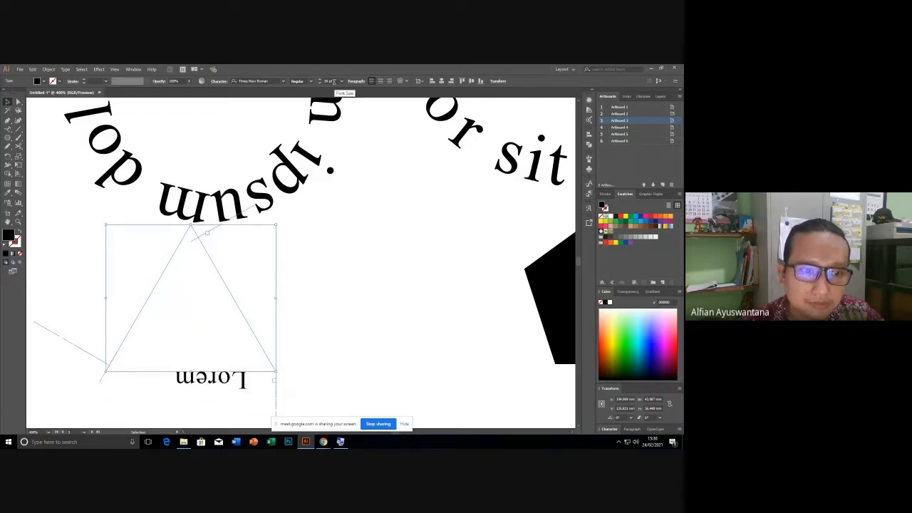
{"action": "scroll", "coordinate": [334, 82], "scroll_direction": "down", "scroll_amount": 10}
{"action": "scroll", "coordinate": [334, 82], "scroll_direction": "up", "scroll_amount": 12}
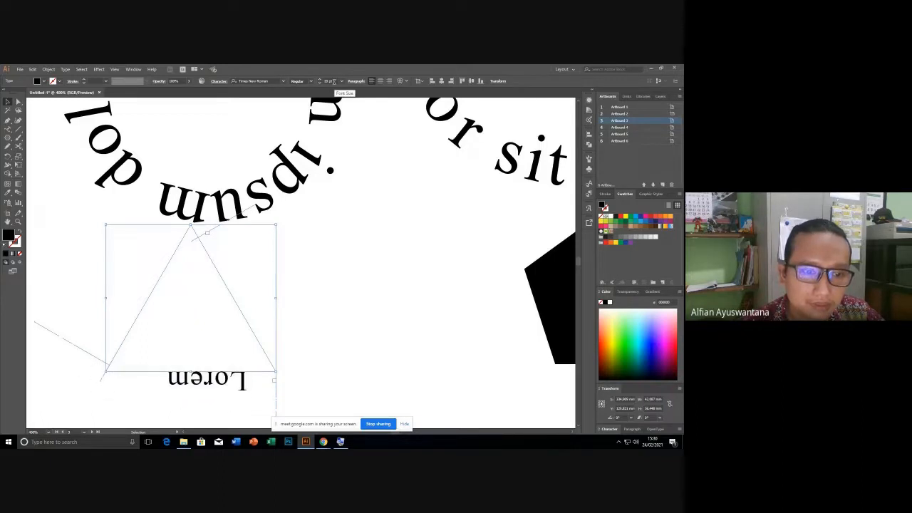
{"action": "scroll", "coordinate": [334, 82], "scroll_direction": "up", "scroll_amount": 15}
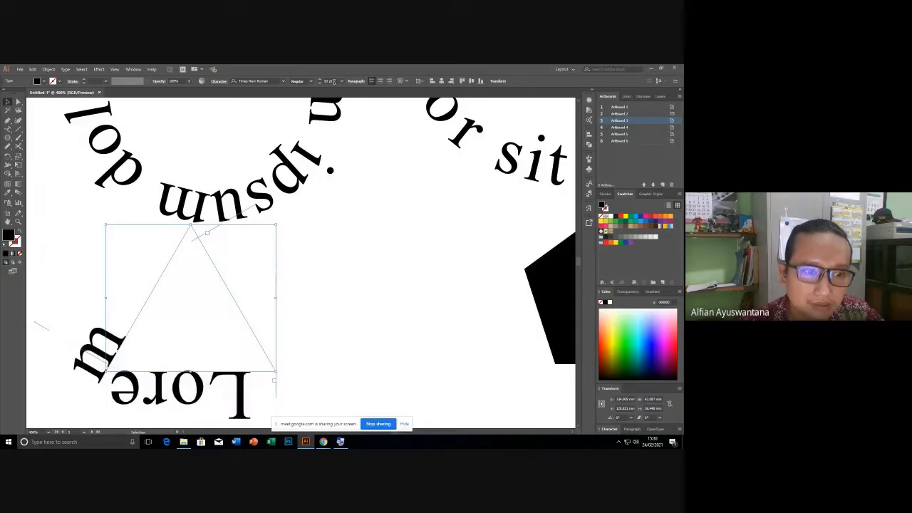
{"action": "scroll", "coordinate": [339, 93], "scroll_direction": "up", "scroll_amount": 3}
{"action": "scroll", "coordinate": [331, 118], "scroll_direction": "down", "scroll_amount": 3}
{"action": "scroll", "coordinate": [341, 202], "scroll_direction": "down", "scroll_amount": 2}
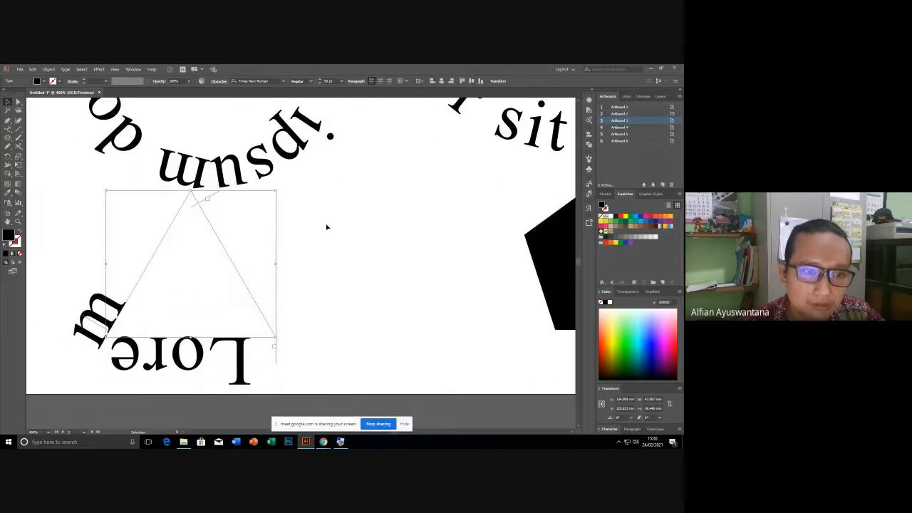
Bring the triangle's path text back to 49 pt and select the word Lorem.
{"action": "left_click", "coordinate": [327, 227]}
{"action": "left_click", "coordinate": [8, 131]}
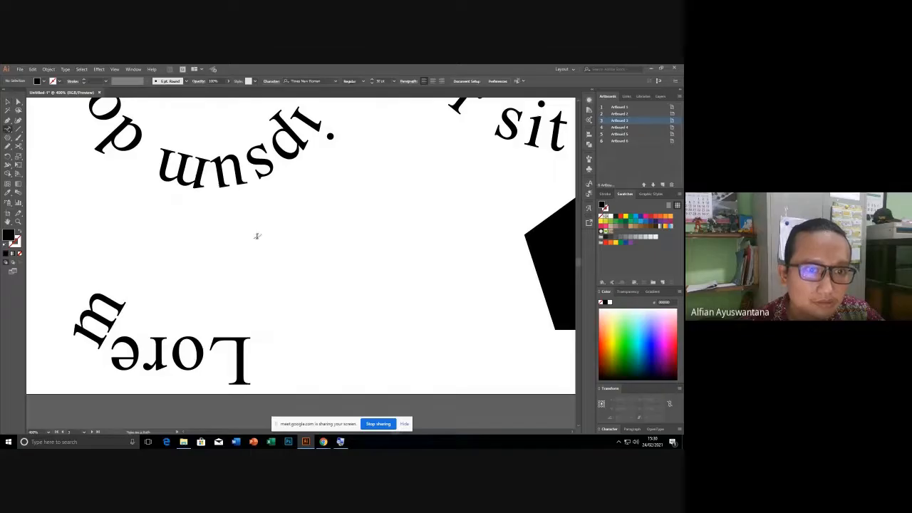
{"action": "key", "text": "ctrl+z"}
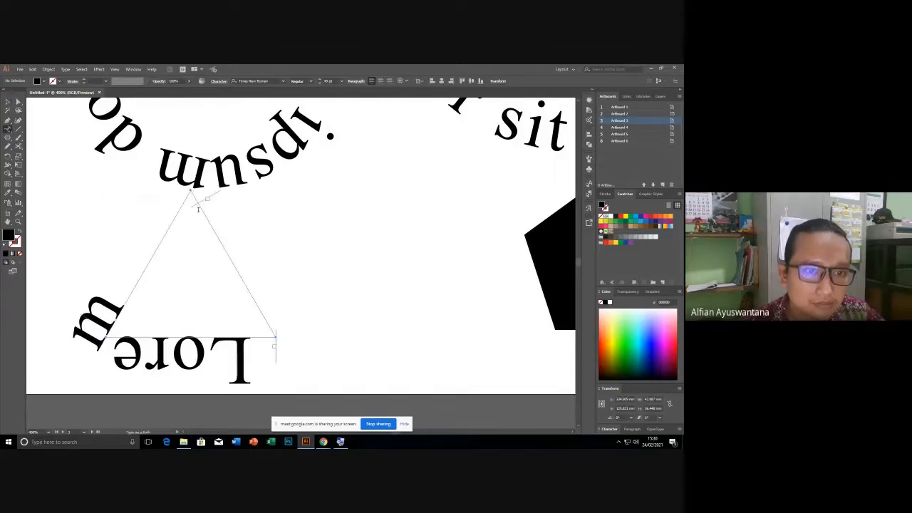
{"action": "left_click", "coordinate": [270, 335]}
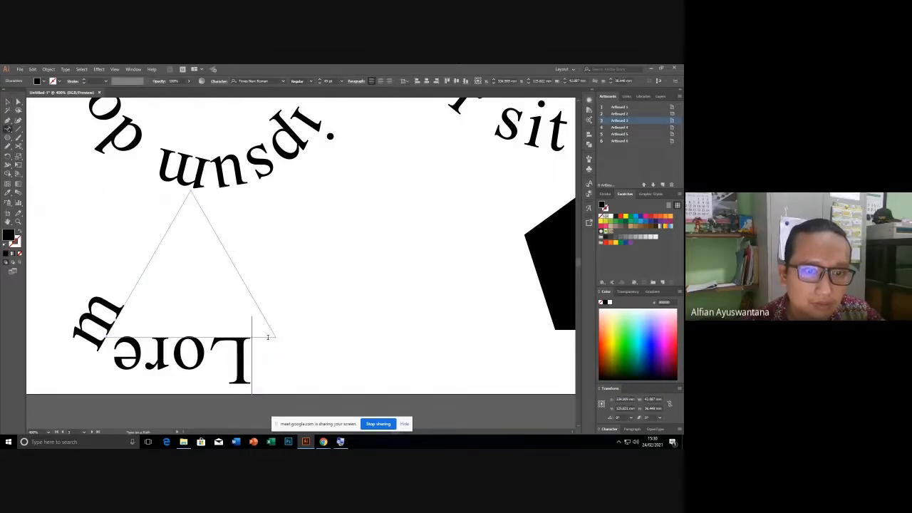
{"action": "double_click", "coordinate": [270, 335]}
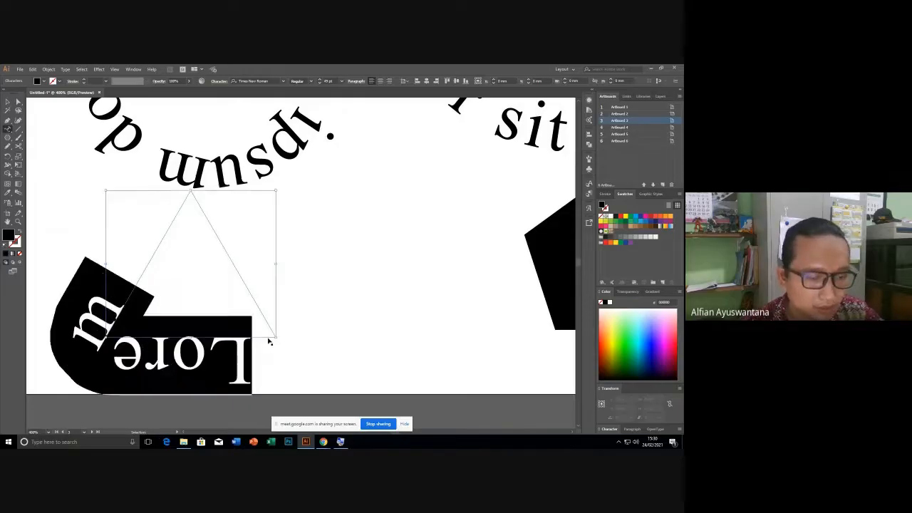
Paste 'UD MAJU JAYA SELALU' in place of the triangle's Lorem text.
{"action": "type", "text": "UD MAJU"}
{"action": "key", "text": "Escape"}
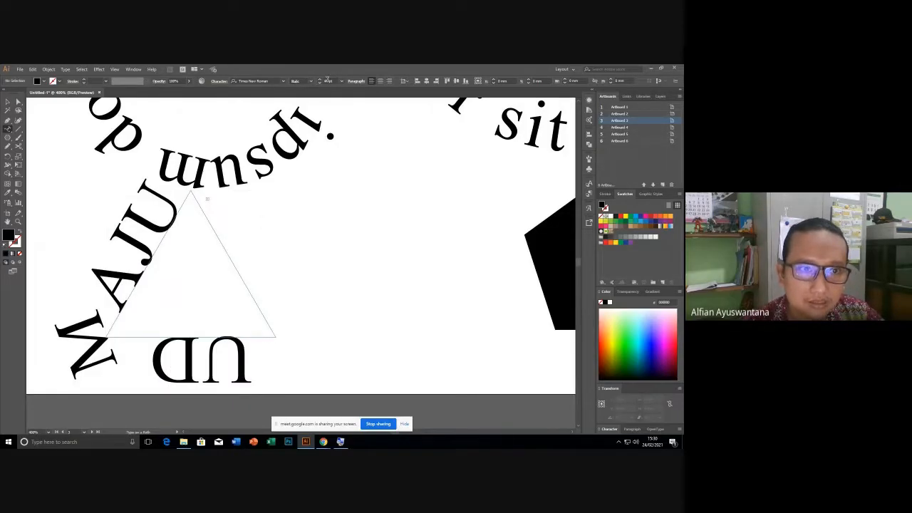
{"action": "key", "text": "v"}
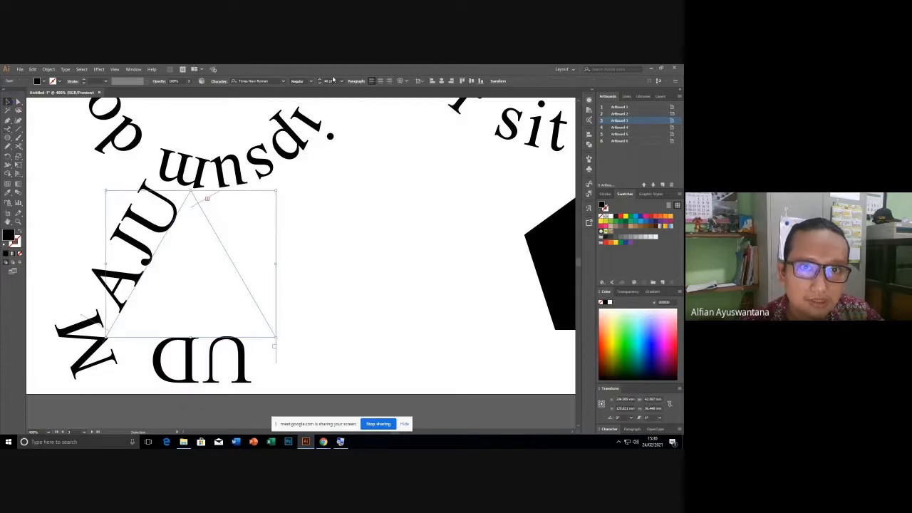
{"action": "scroll", "coordinate": [329, 81], "scroll_direction": "down", "scroll_amount": 20}
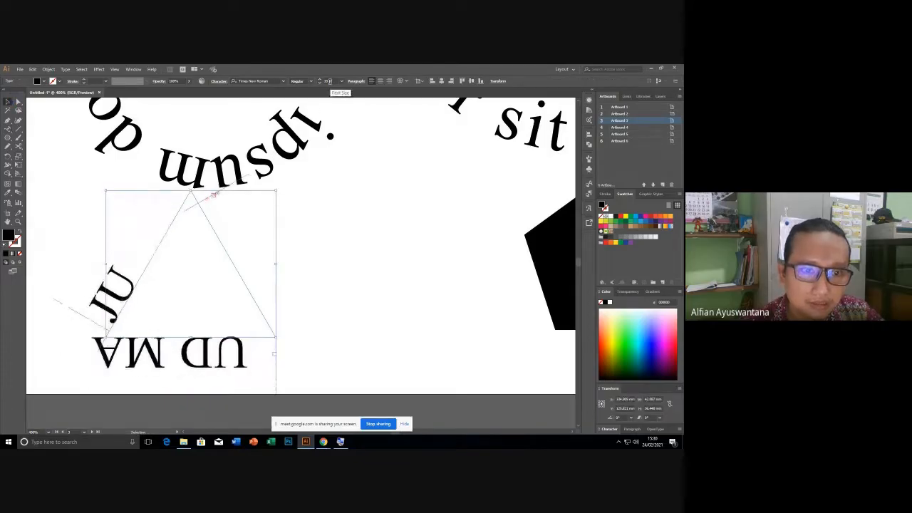
{"action": "scroll", "coordinate": [330, 81], "scroll_direction": "down", "scroll_amount": 5}
{"action": "scroll", "coordinate": [329, 81], "scroll_direction": "up", "scroll_amount": 5}
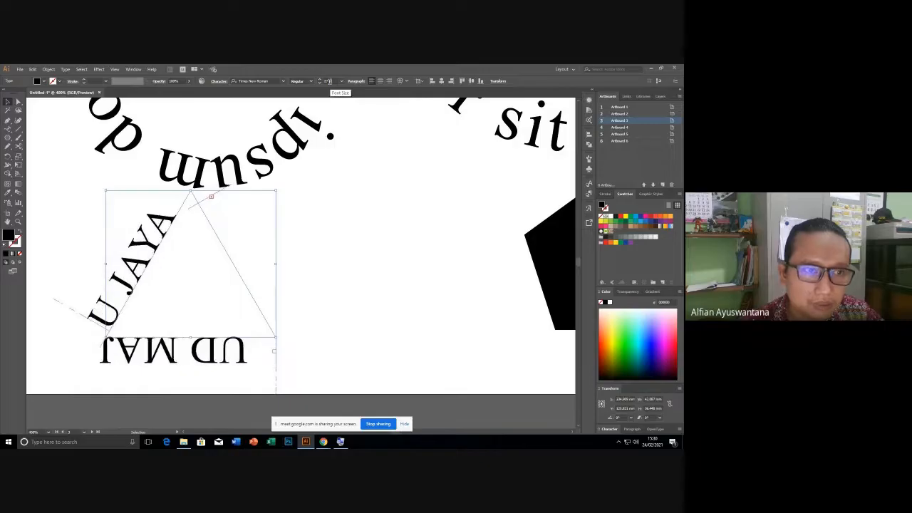
Extend the triangle text so SELALU appears down the right side, at 29 pt.
{"action": "left_click", "coordinate": [19, 102]}
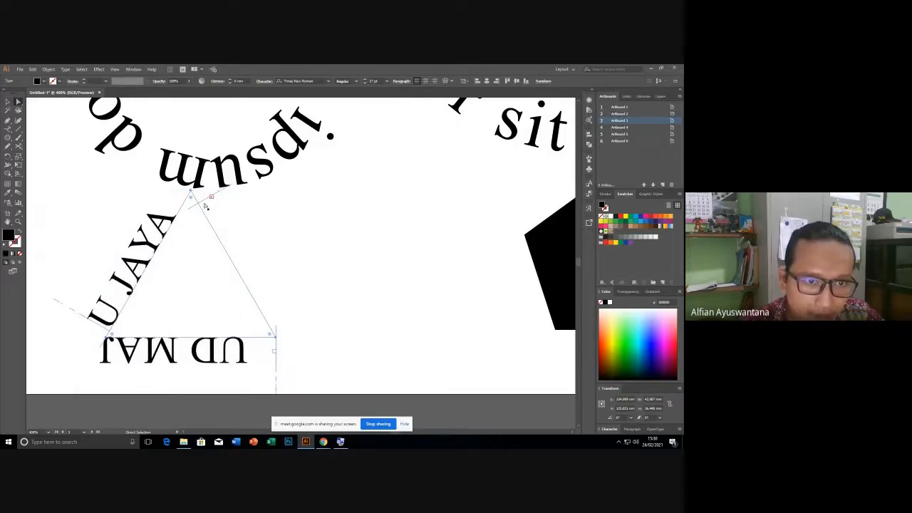
{"action": "left_click_drag", "start_coordinate": [206, 202], "coordinate": [284, 339]}
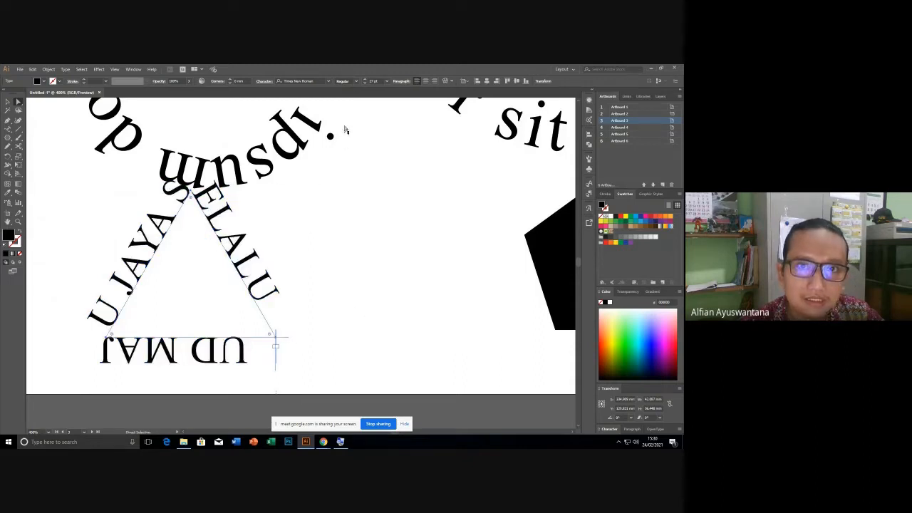
{"action": "scroll", "coordinate": [377, 80], "scroll_direction": "up", "scroll_amount": 2}
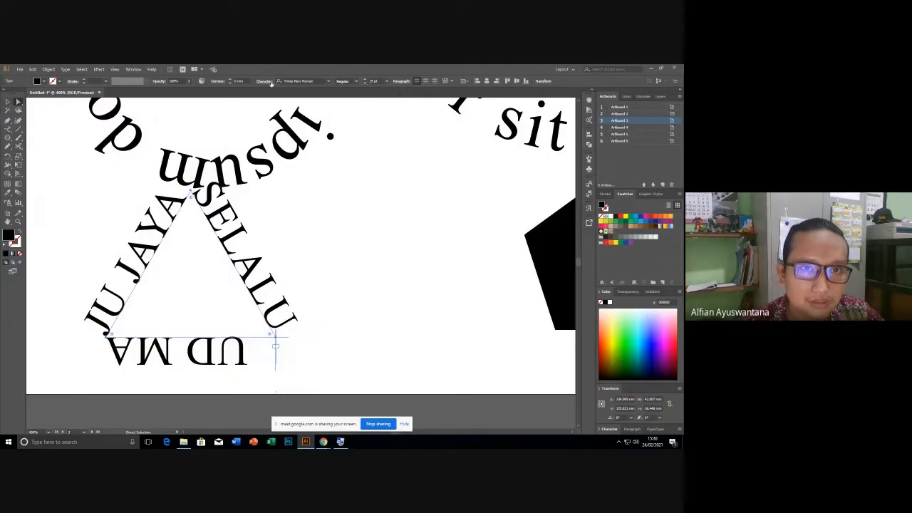
{"action": "left_click", "coordinate": [264, 81]}
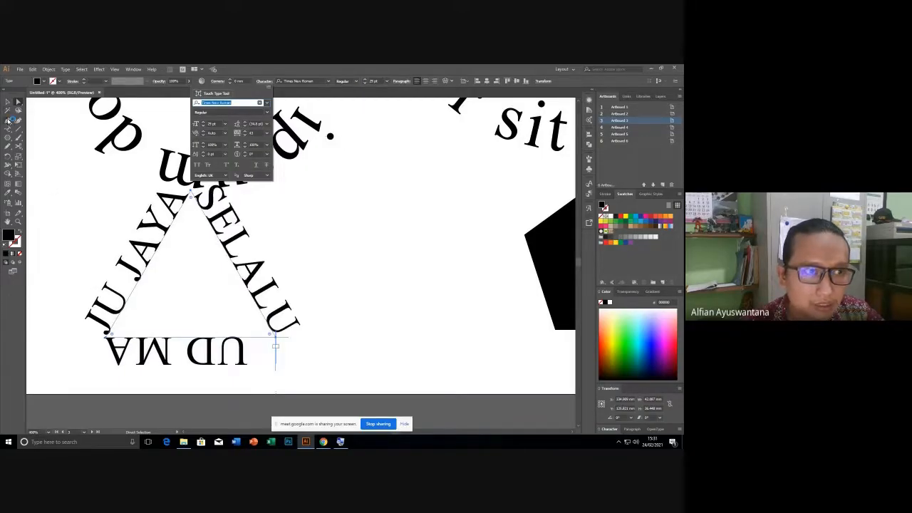
{"action": "left_click", "coordinate": [9, 120]}
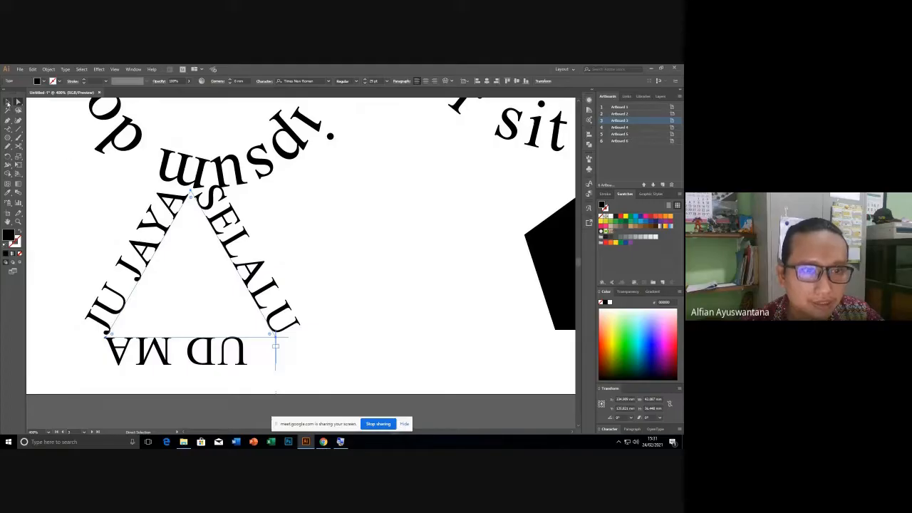
{"action": "left_click", "coordinate": [8, 102]}
{"action": "left_click", "coordinate": [133, 203]}
{"action": "scroll", "coordinate": [133, 203], "scroll_direction": "down", "scroll_amount": 3}
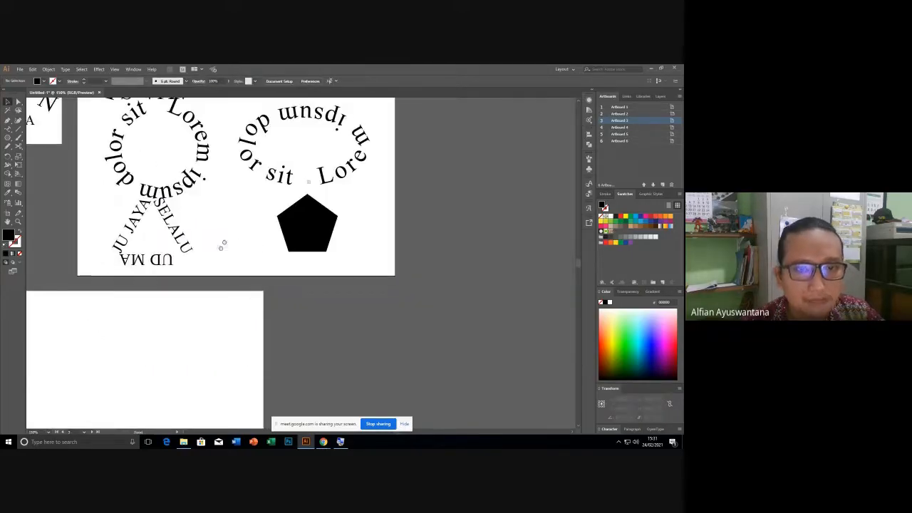
Place 'Lorem ipsum dolor' placeholder text along the black pentagon's outline.
{"action": "scroll", "coordinate": [254, 276], "scroll_direction": "up", "scroll_amount": 4}
{"action": "left_click", "coordinate": [254, 277]}
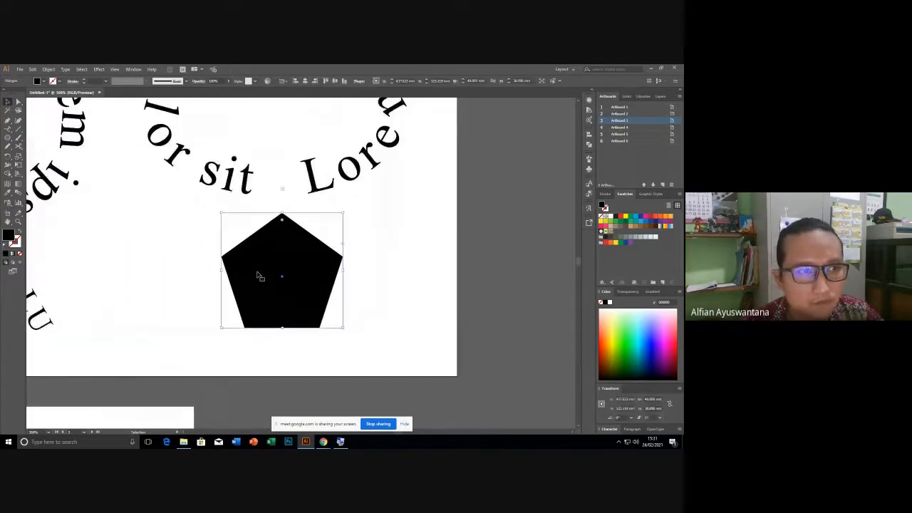
{"action": "left_click", "coordinate": [9, 124]}
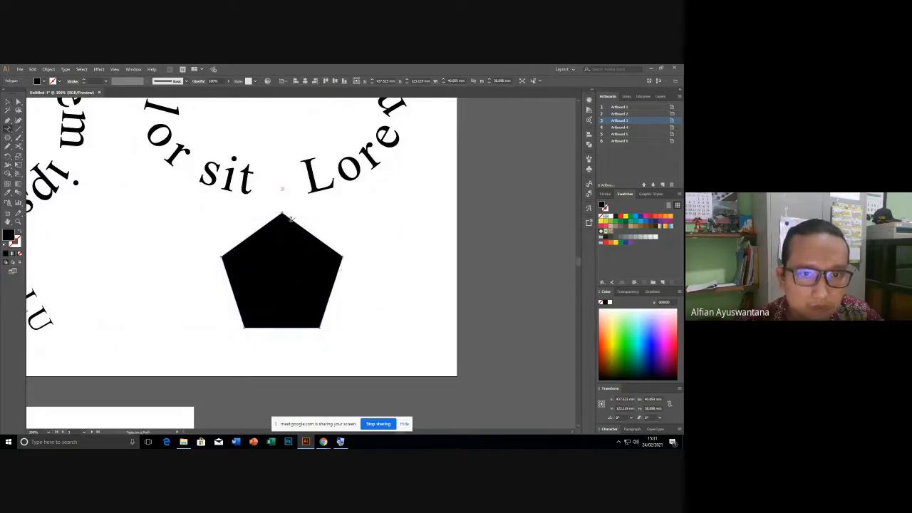
{"action": "left_click", "coordinate": [281, 211]}
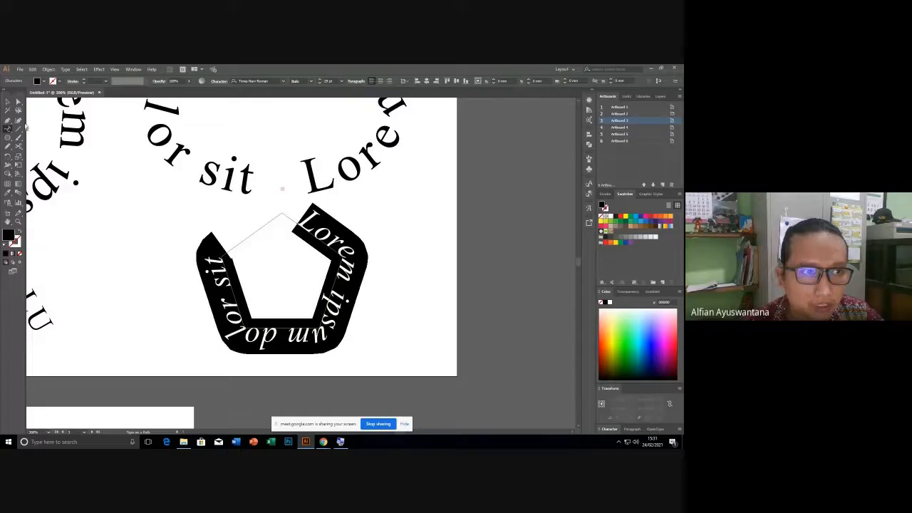
Flip the pentagon's path text to read along the inside of the outline.
{"action": "left_click", "coordinate": [19, 102]}
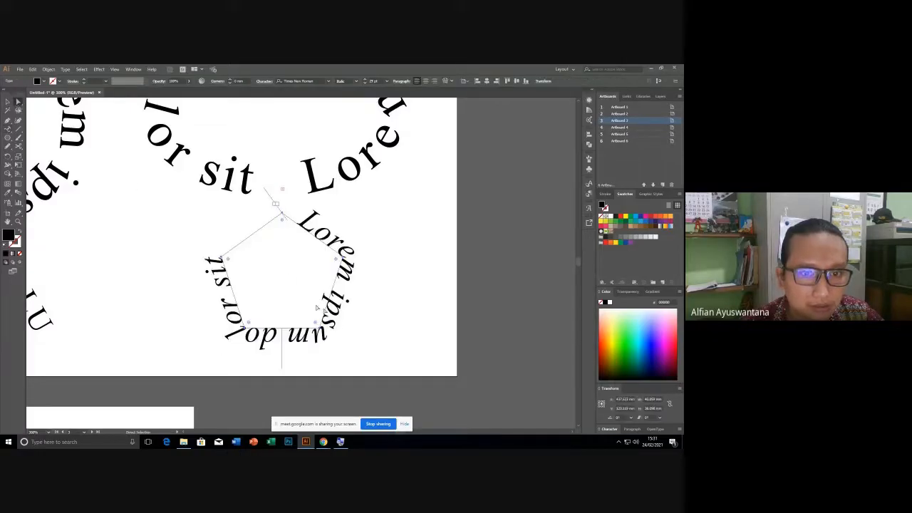
{"action": "left_click", "coordinate": [411, 336]}
{"action": "left_click", "coordinate": [307, 329]}
{"action": "left_click_drag", "start_coordinate": [283, 351], "coordinate": [284, 305]}
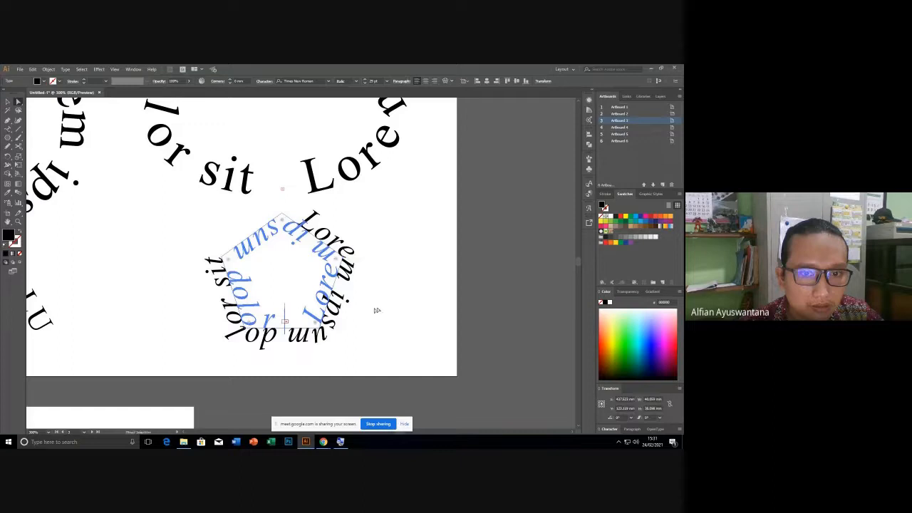
{"action": "left_click", "coordinate": [389, 209]}
{"action": "left_click", "coordinate": [7, 101]}
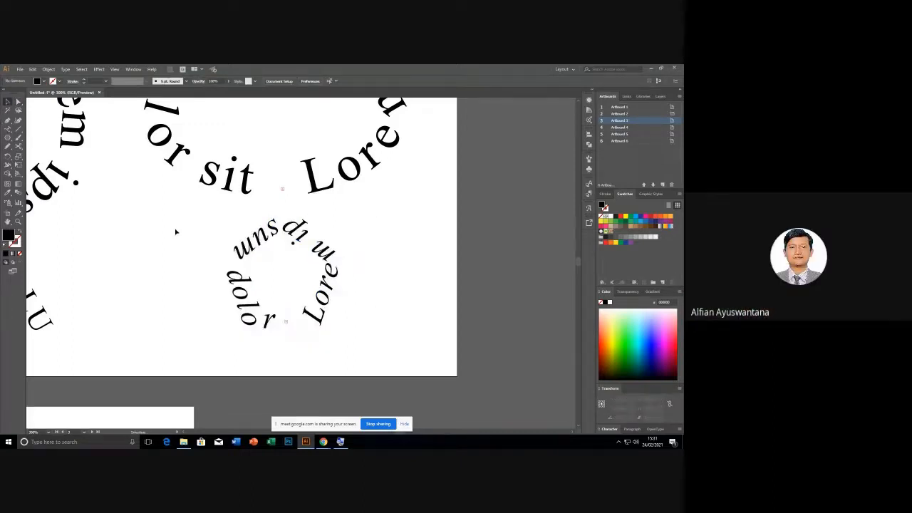
{"action": "scroll", "coordinate": [184, 250], "scroll_direction": "down", "scroll_amount": 3}
{"action": "left_click_drag", "start_coordinate": [342, 212], "coordinate": [596, 337]}
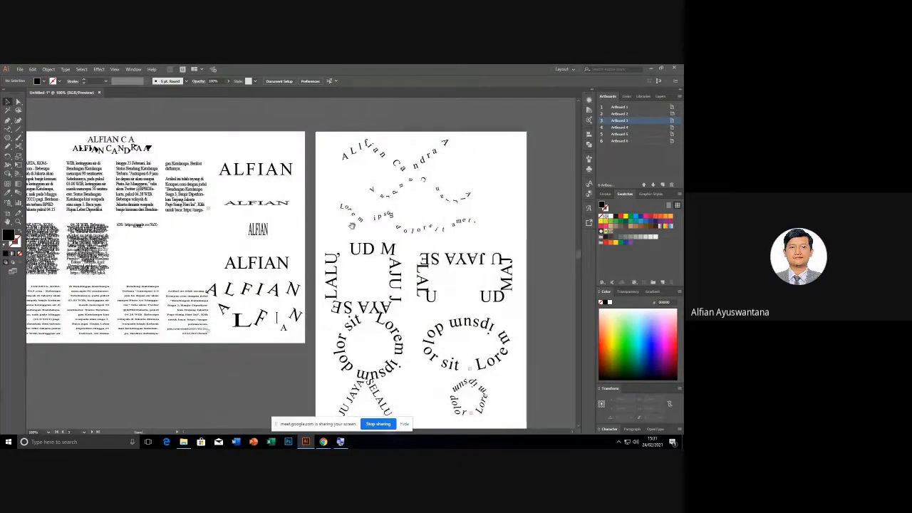
{"action": "left_click_drag", "start_coordinate": [477, 259], "coordinate": [507, 217]}
{"action": "left_click_drag", "start_coordinate": [376, 190], "coordinate": [371, 191]}
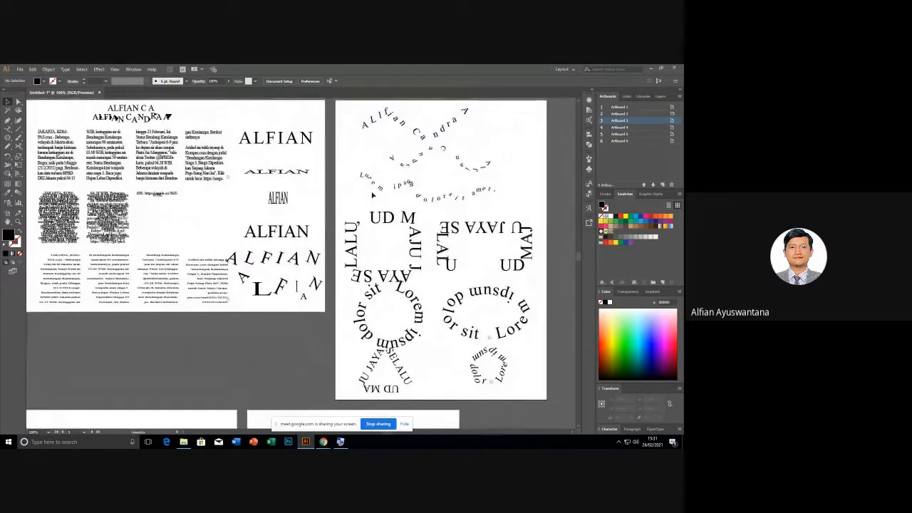
{"action": "scroll", "coordinate": [371, 194], "scroll_direction": "down", "scroll_amount": 3}
{"action": "scroll", "coordinate": [346, 203], "scroll_direction": "up", "scroll_amount": 2}
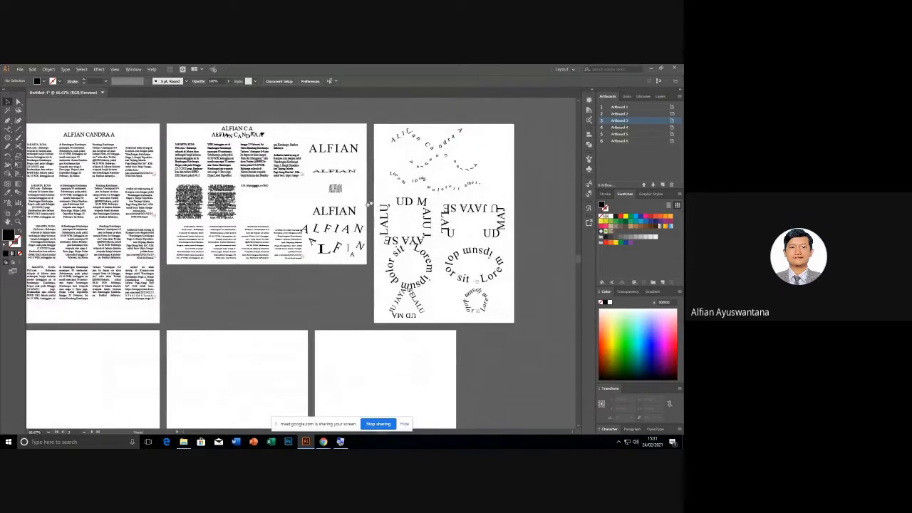
{"action": "left_click_drag", "start_coordinate": [369, 205], "coordinate": [401, 213]}
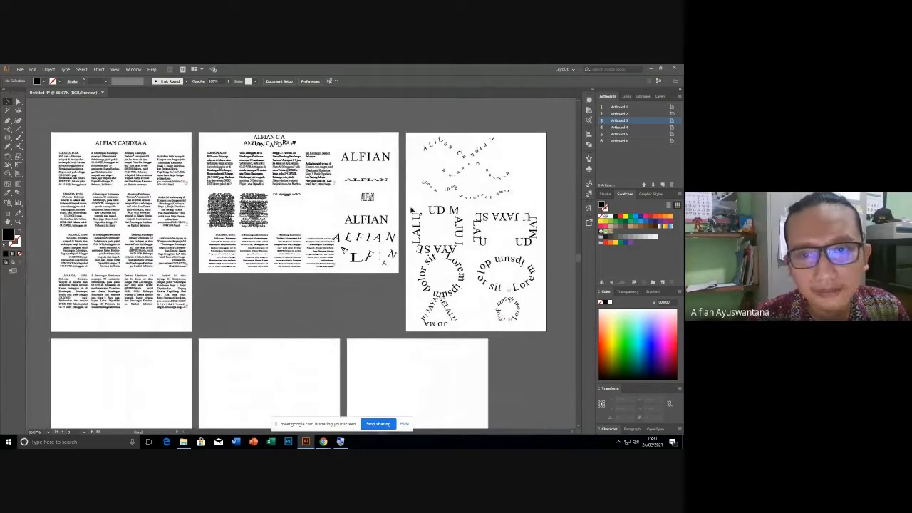
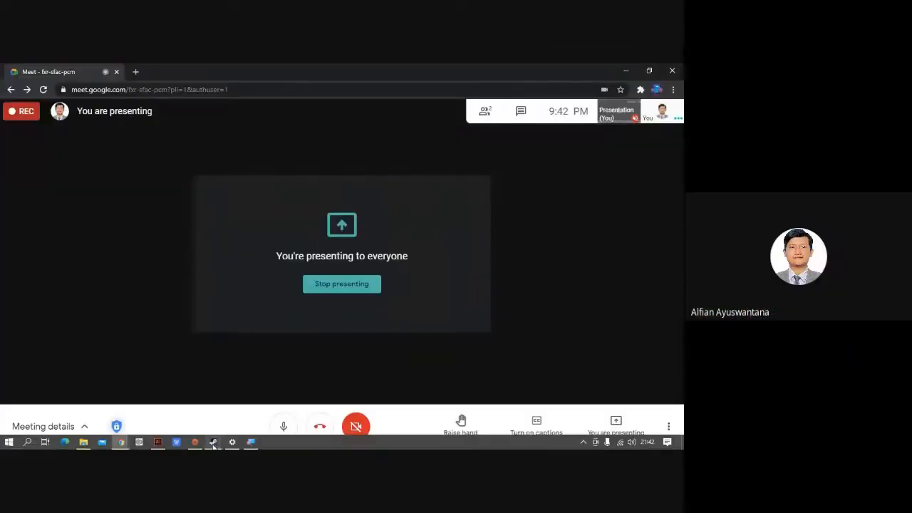
Bring Karya 2.ai in front of the video call and dismiss Chrome's sharing notification.
{"action": "left_click", "coordinate": [157, 442]}
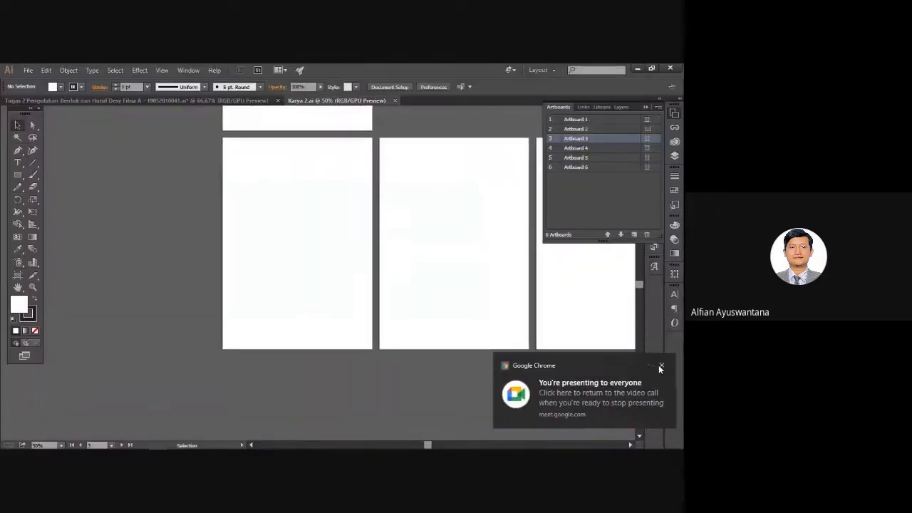
{"action": "left_click", "coordinate": [660, 366]}
{"action": "left_click_drag", "start_coordinate": [359, 230], "coordinate": [334, 235]}
{"action": "scroll", "coordinate": [276, 197], "scroll_direction": "up", "scroll_amount": 2}
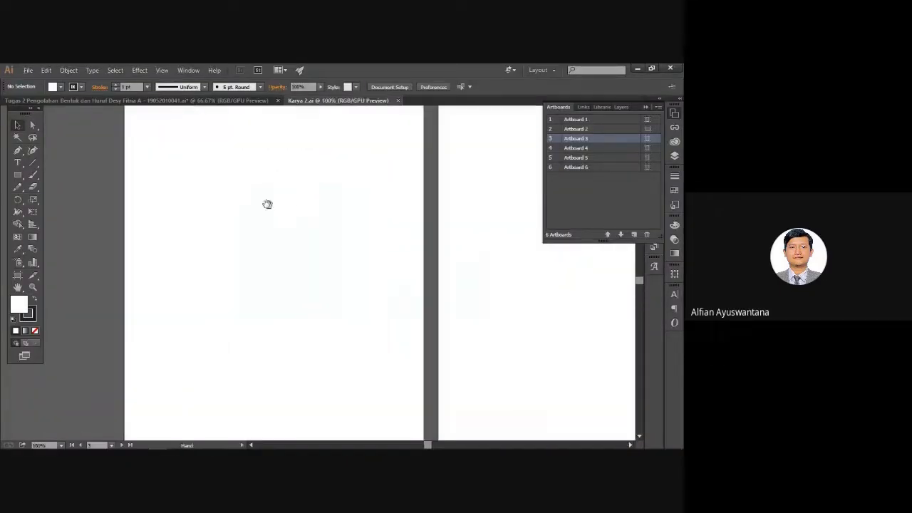
{"action": "left_click_drag", "start_coordinate": [267, 205], "coordinate": [254, 238]}
{"action": "left_click_drag", "start_coordinate": [165, 190], "coordinate": [266, 176]}
{"action": "scroll", "coordinate": [342, 193], "scroll_direction": "up", "scroll_amount": 1}
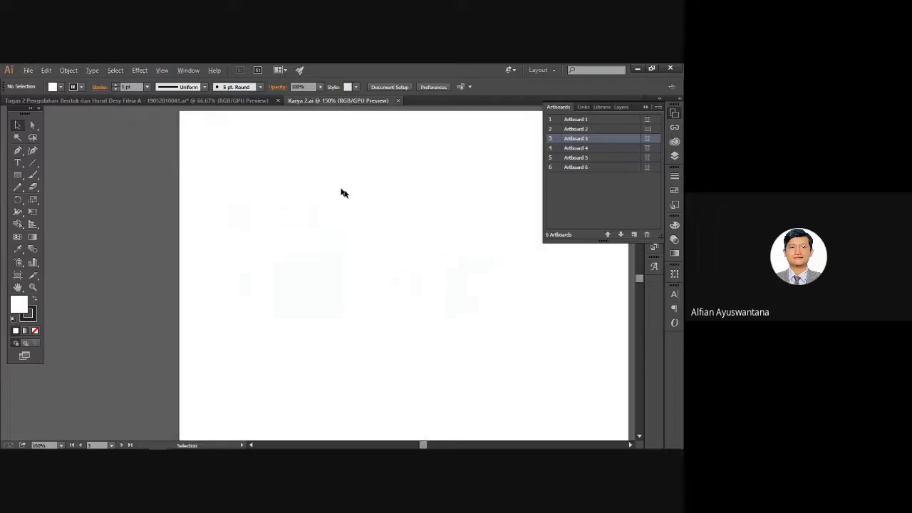
Pan and zoom across the six artboards to frame the blank lower artboard.
{"action": "left_click_drag", "start_coordinate": [399, 214], "coordinate": [183, 328]}
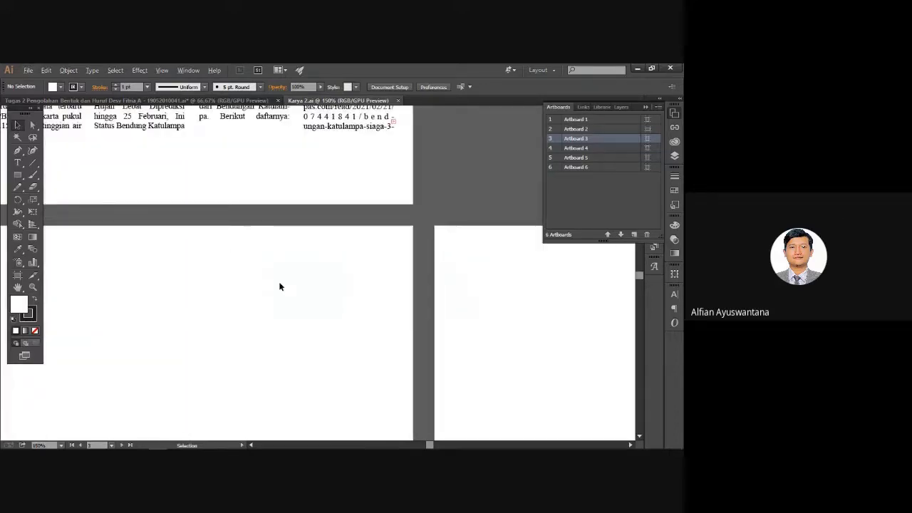
{"action": "scroll", "coordinate": [279, 285], "scroll_direction": "down", "scroll_amount": 2}
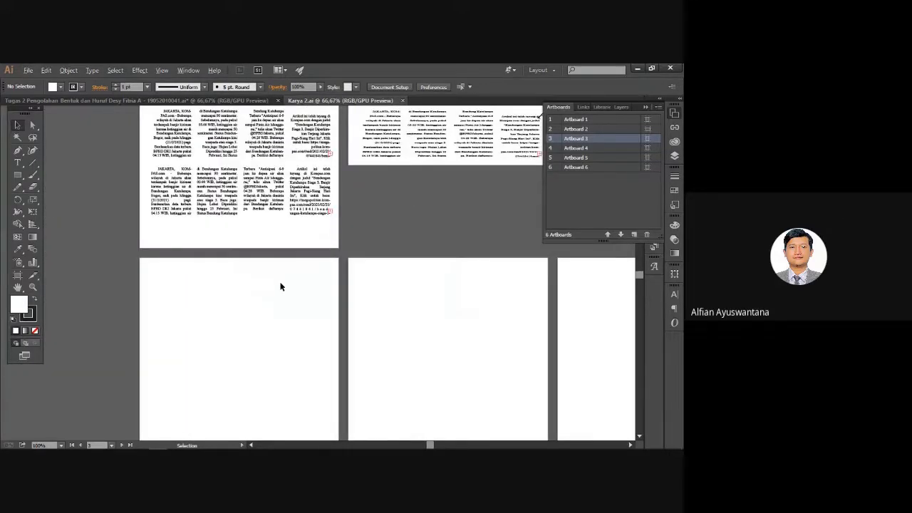
{"action": "scroll", "coordinate": [280, 286], "scroll_direction": "down", "scroll_amount": 1}
{"action": "left_click_drag", "start_coordinate": [360, 220], "coordinate": [504, 187]}
{"action": "scroll", "coordinate": [330, 287], "scroll_direction": "up", "scroll_amount": 1}
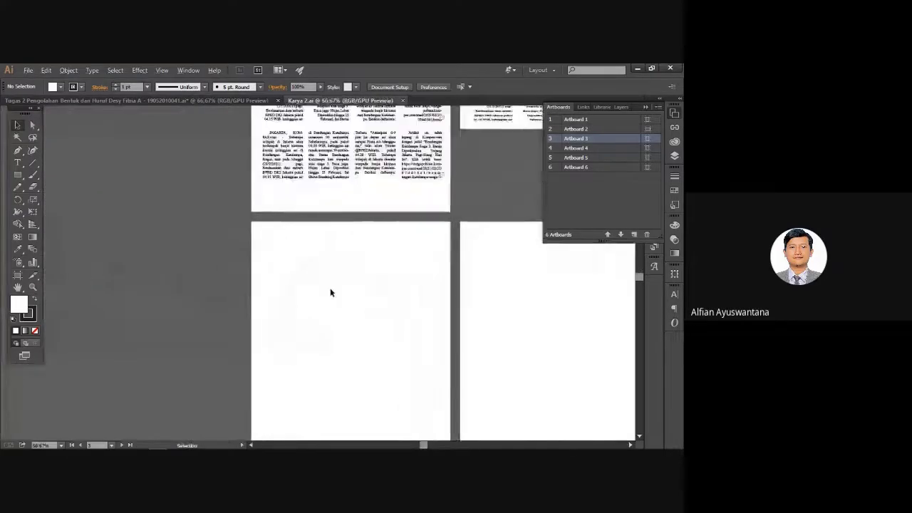
{"action": "scroll", "coordinate": [330, 292], "scroll_direction": "up", "scroll_amount": 1}
{"action": "left_click_drag", "start_coordinate": [275, 290], "coordinate": [216, 226]}
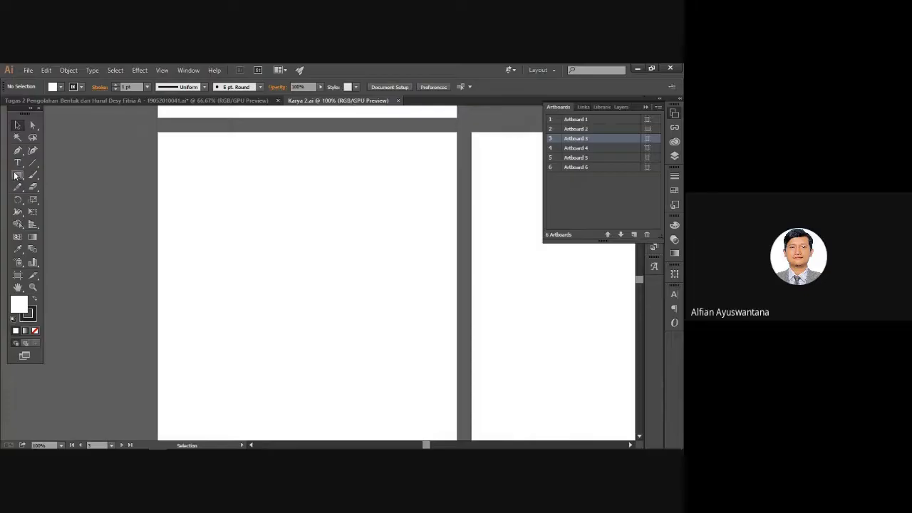
Select the Rectangle Tool from the basic shape tools.
{"action": "left_click", "coordinate": [17, 176]}
{"action": "left_click", "coordinate": [19, 177]}
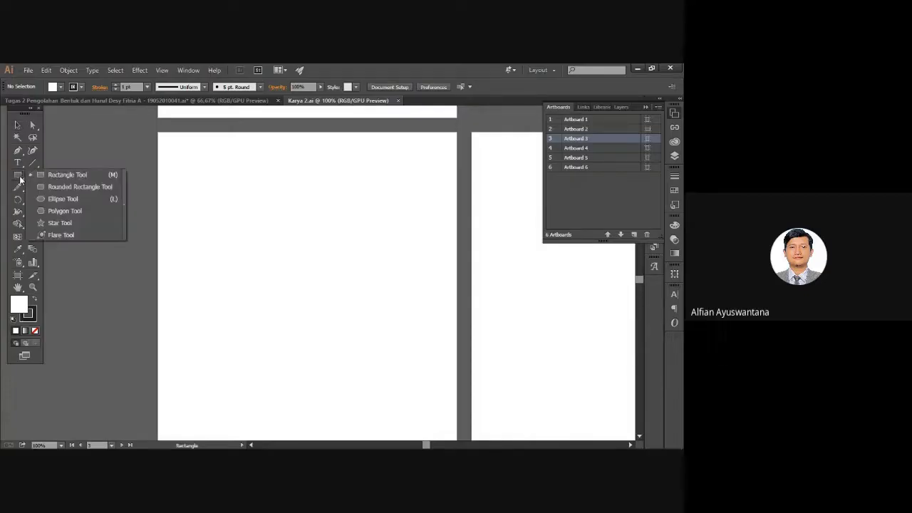
{"action": "left_click", "coordinate": [65, 176]}
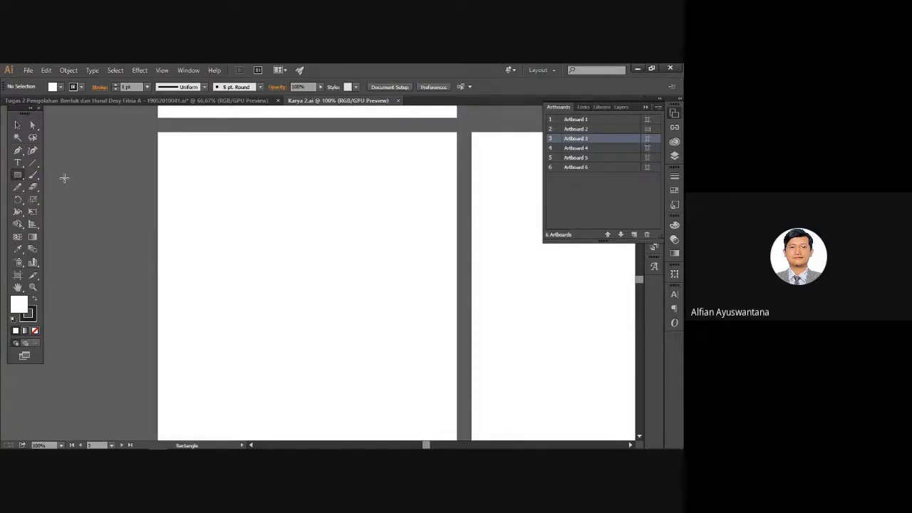
{"action": "scroll", "coordinate": [152, 163], "scroll_direction": "up", "scroll_amount": 1, "text": "alt"}
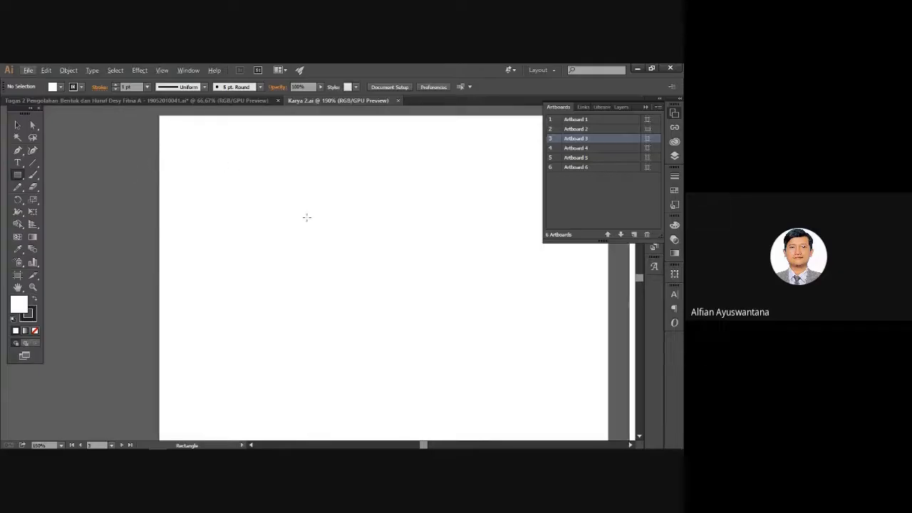
{"action": "left_click_drag", "start_coordinate": [190, 163], "coordinate": [181, 183]}
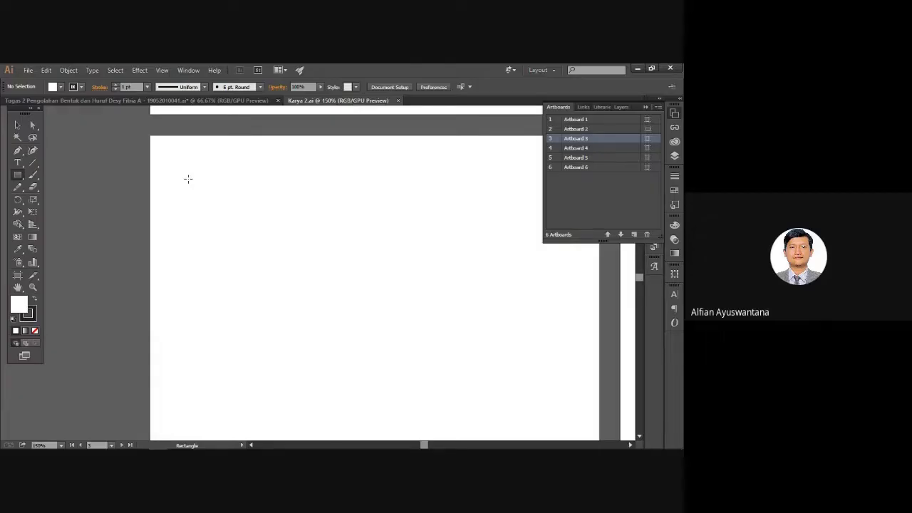
Create a 40 mm wide, 20 mm high rectangle near the artboard's top-left.
{"action": "left_click", "coordinate": [187, 178]}
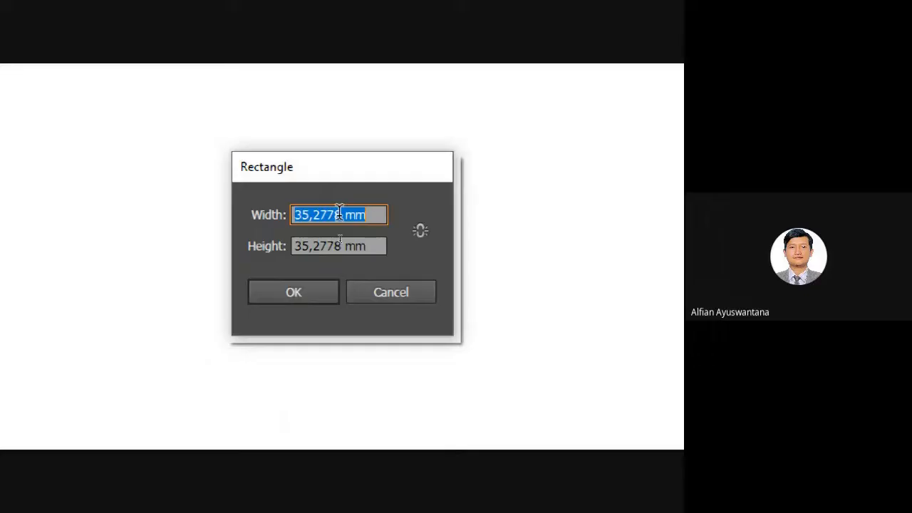
{"action": "type", "text": "20"}
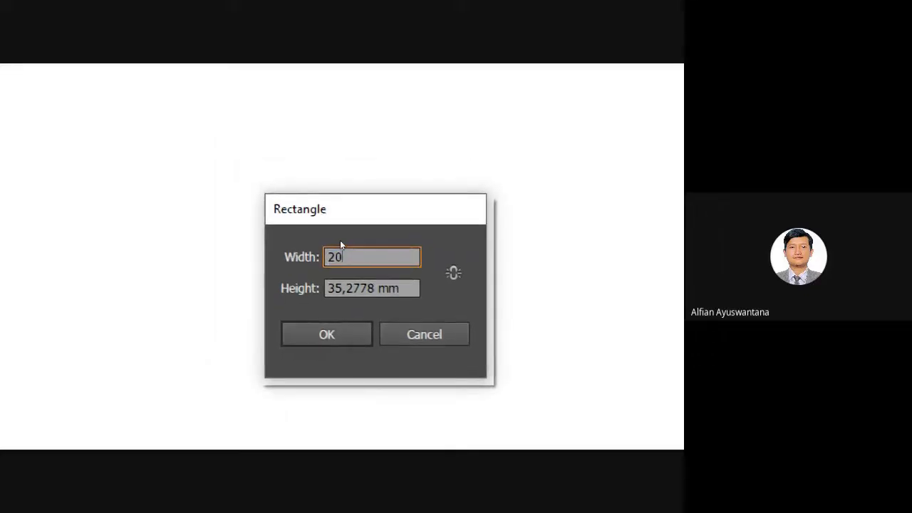
{"action": "double_click", "coordinate": [370, 289]}
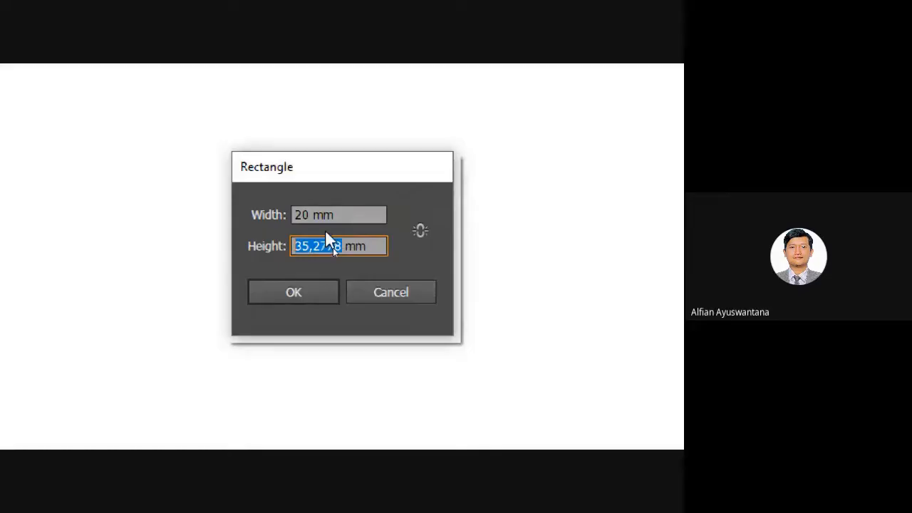
{"action": "type", "text": "40"}
{"action": "double_click", "coordinate": [286, 216]}
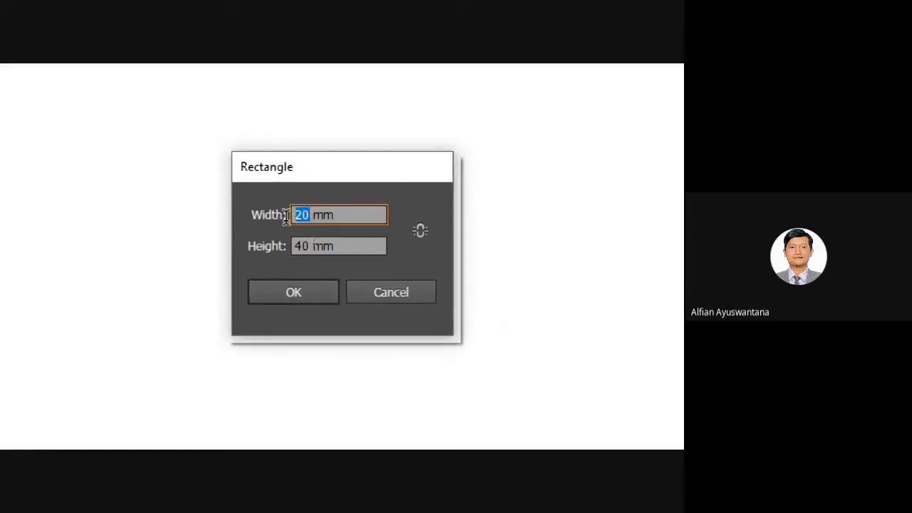
{"action": "double_click", "coordinate": [310, 246]}
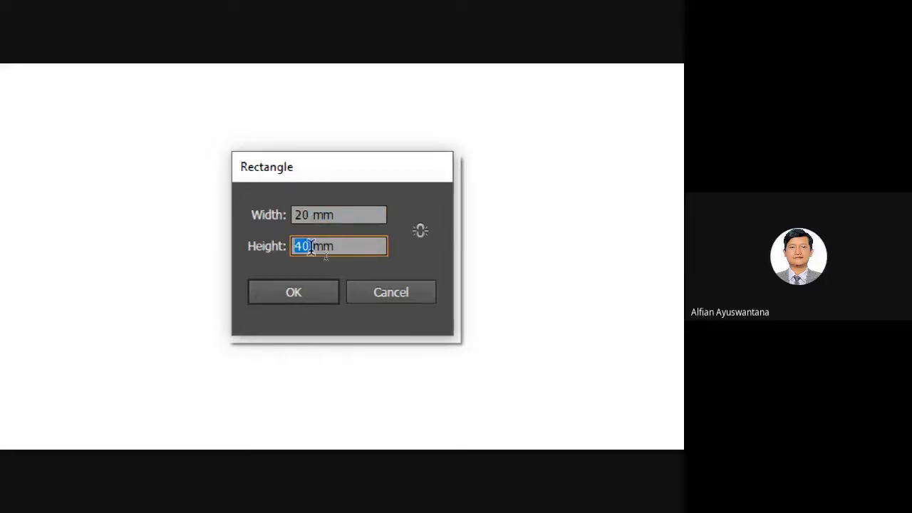
{"action": "type", "text": "20"}
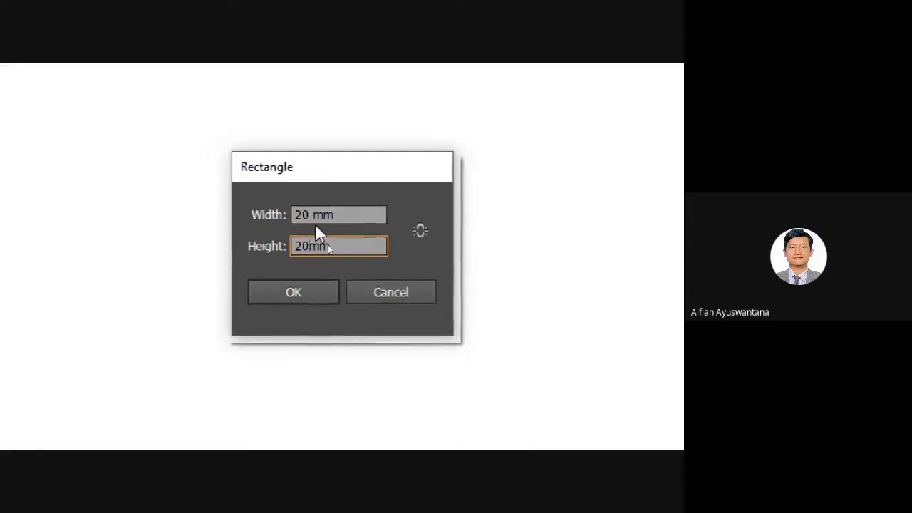
{"action": "double_click", "coordinate": [300, 211]}
{"action": "type", "text": "40"}
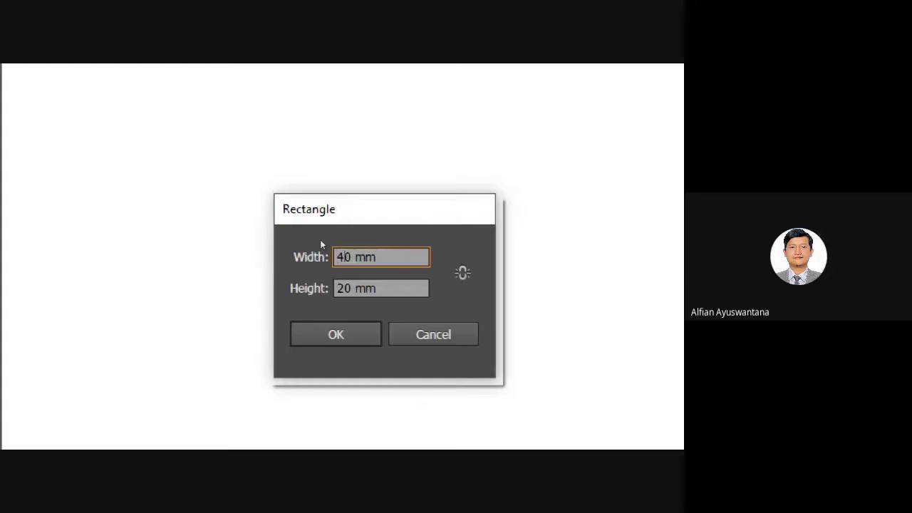
{"action": "key", "text": "Return"}
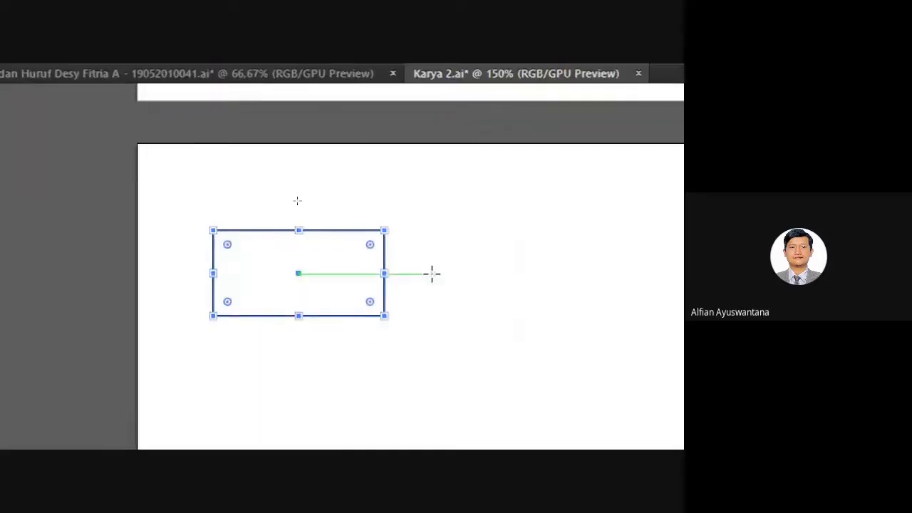
Create a 20 × 20 mm square to the right of the rectangle.
{"action": "scroll", "coordinate": [363, 284], "scroll_direction": "down", "scroll_amount": 2}
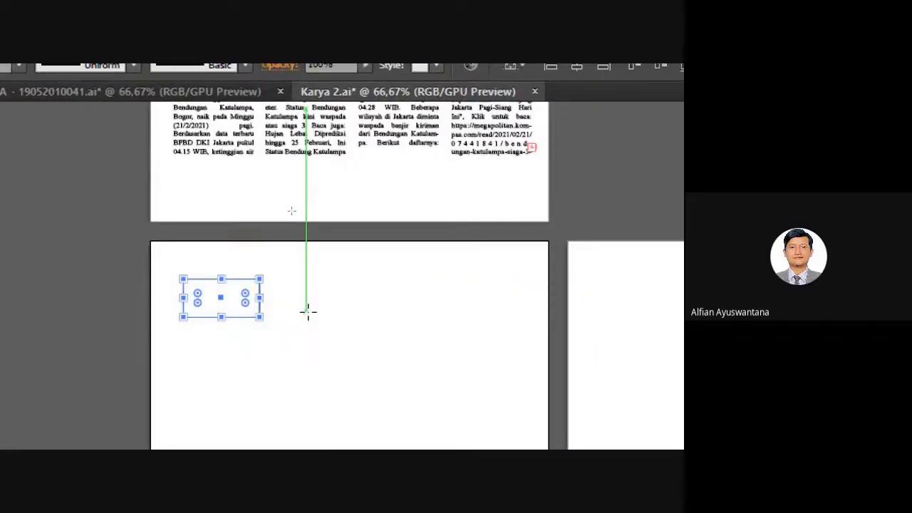
{"action": "left_click", "coordinate": [307, 311]}
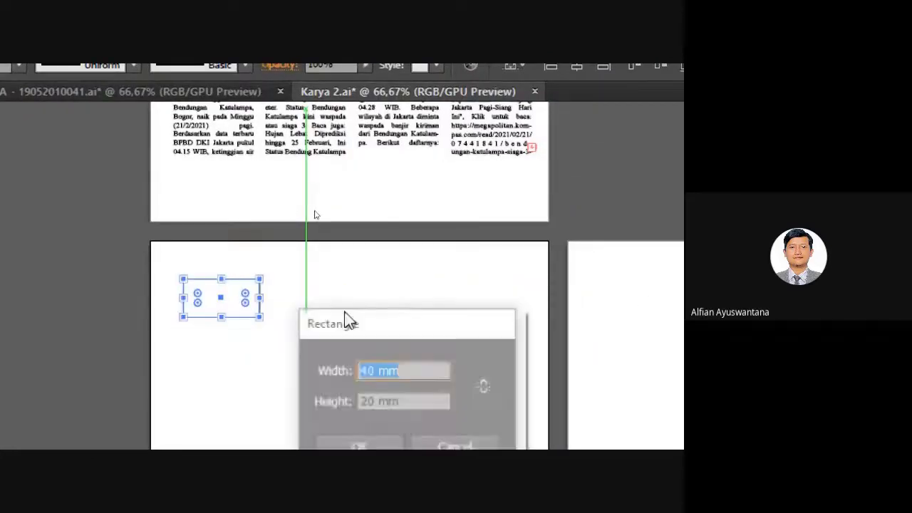
{"action": "left_click", "coordinate": [366, 369]}
{"action": "key", "text": "BackSpace"}
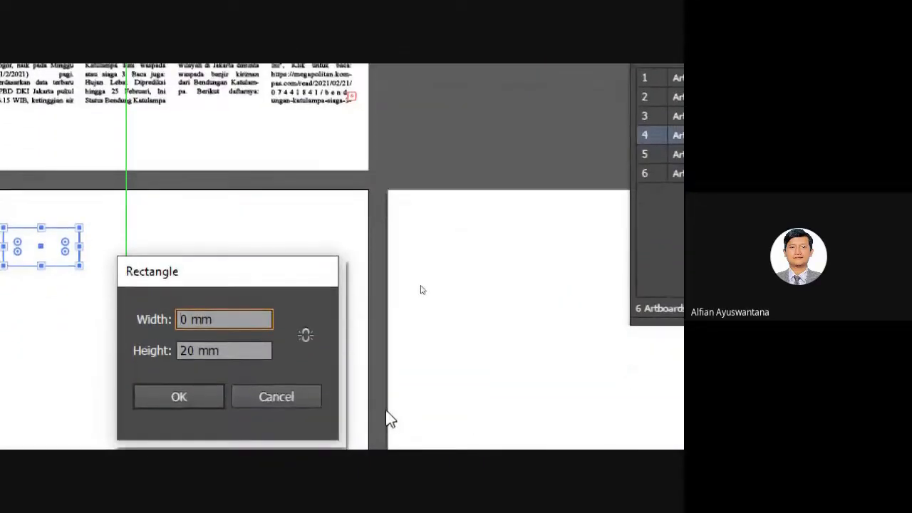
{"action": "type", "text": "2"}
{"action": "key", "text": "Return"}
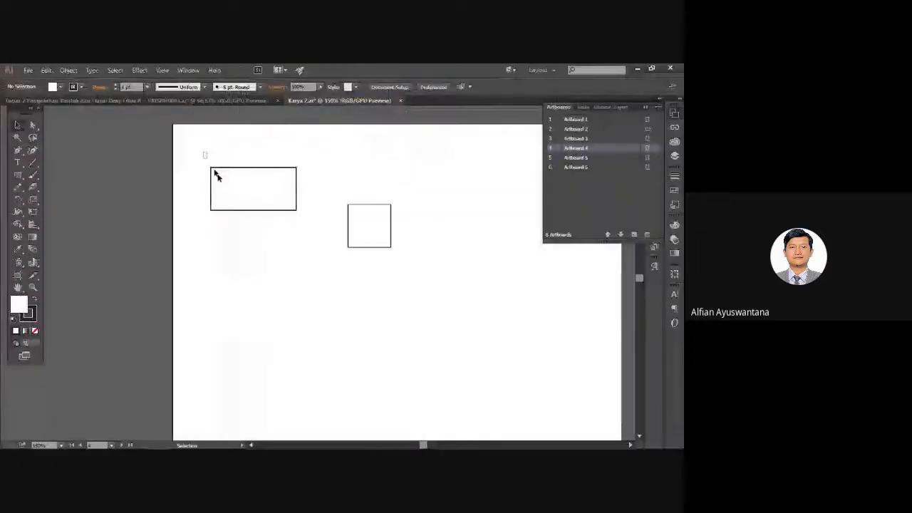
Make both shapes black and shift the rectangle up and left.
{"action": "key", "text": "ctrl+a"}
{"action": "left_click", "coordinate": [33, 298]}
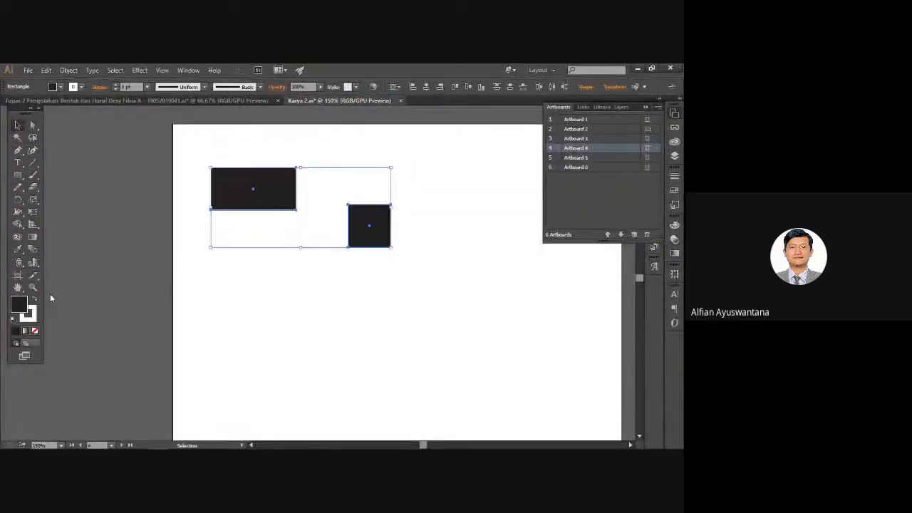
{"action": "left_click", "coordinate": [228, 253]}
{"action": "scroll", "coordinate": [306, 263], "scroll_direction": "up", "scroll_amount": 2}
{"action": "scroll", "coordinate": [292, 277], "scroll_direction": "up", "scroll_amount": 1}
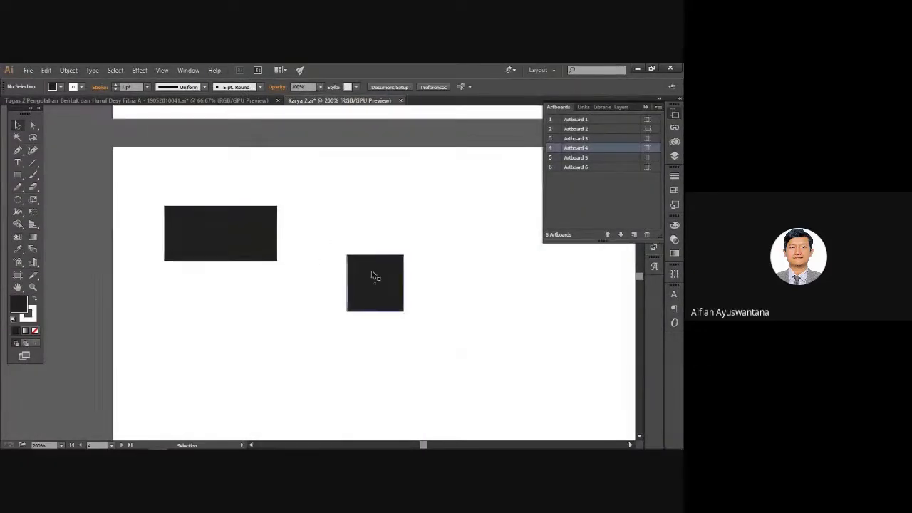
{"action": "left_click", "coordinate": [371, 270]}
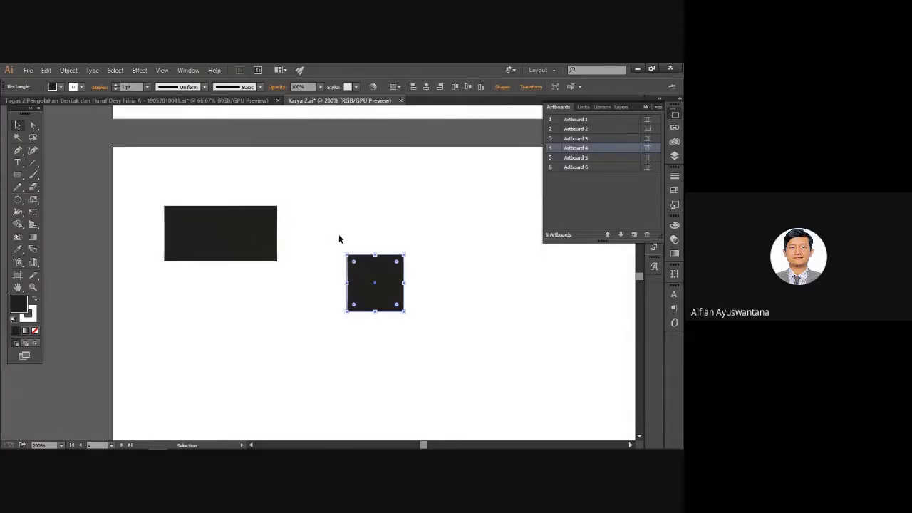
{"action": "left_click_drag", "start_coordinate": [245, 236], "coordinate": [227, 217]}
{"action": "left_click", "coordinate": [307, 213]}
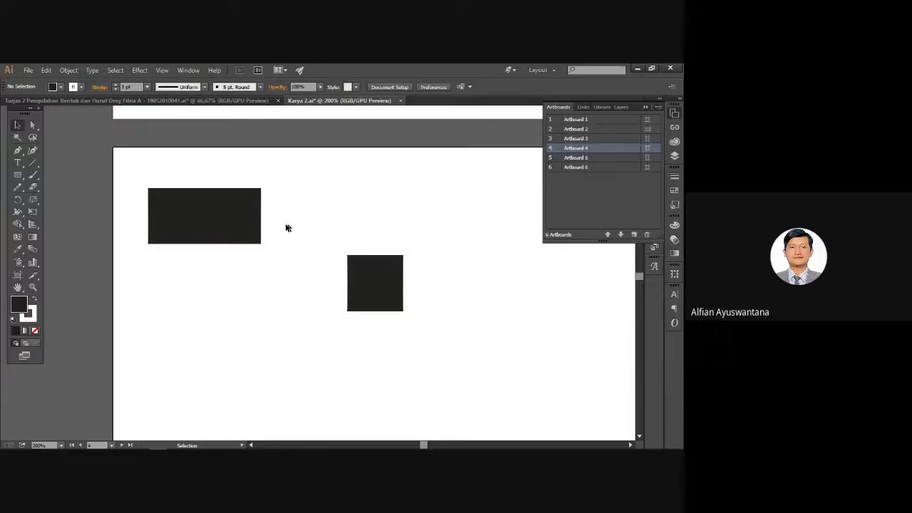
{"action": "left_click", "coordinate": [227, 218]}
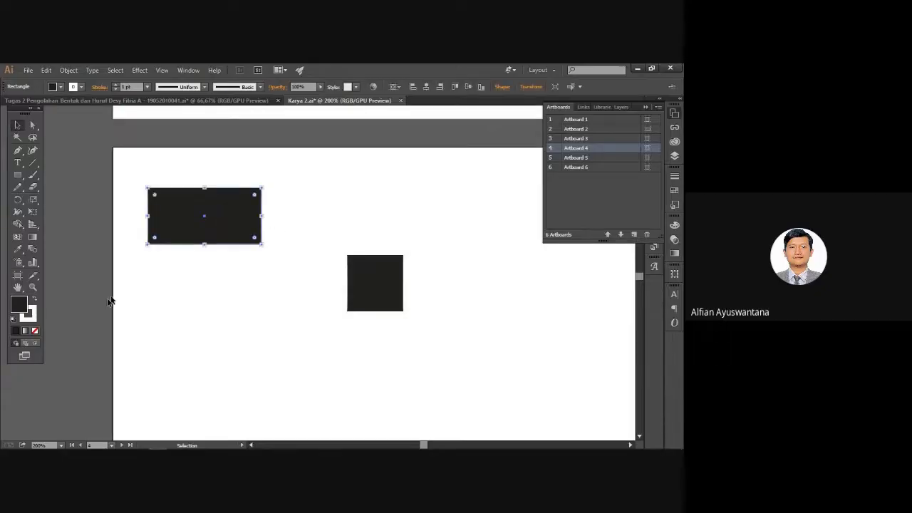
Remove the outline stroke from both black shapes.
{"action": "left_click_drag", "start_coordinate": [112, 161], "coordinate": [458, 371]}
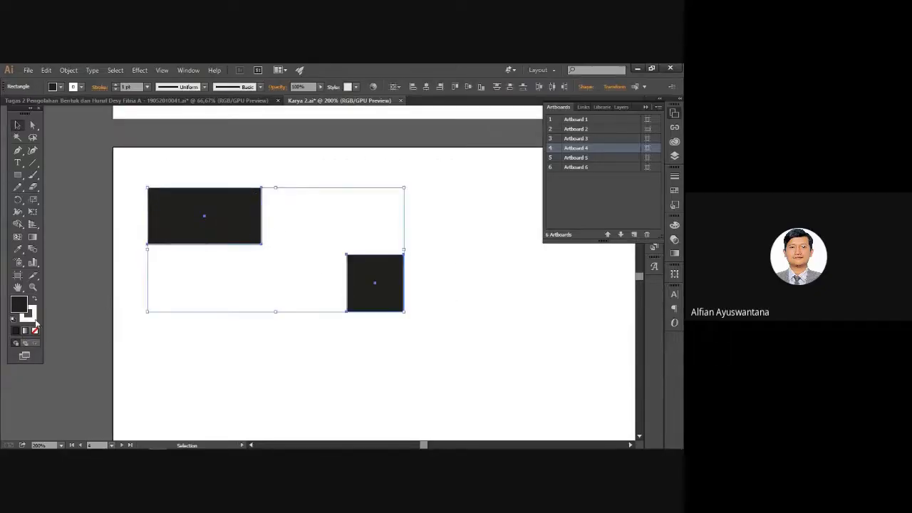
{"action": "left_click", "coordinate": [34, 329]}
{"action": "left_click", "coordinate": [213, 348]}
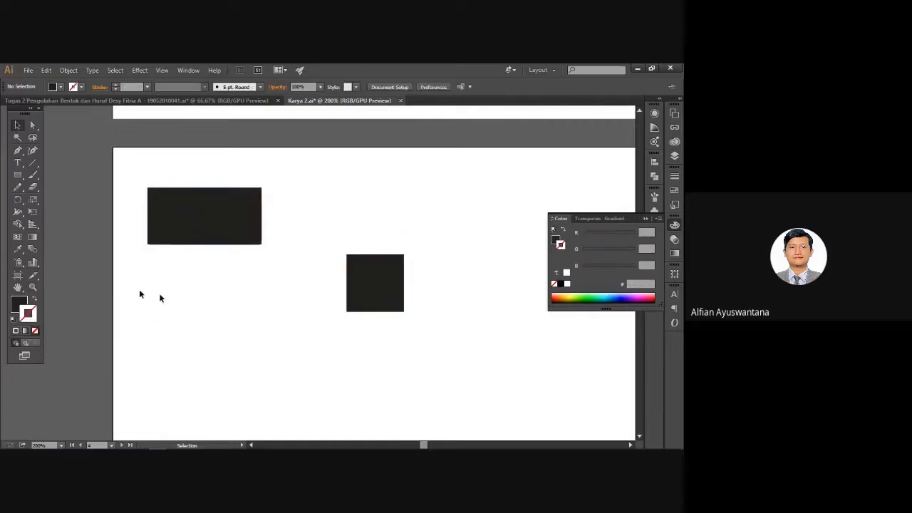
{"action": "left_click", "coordinate": [16, 308]}
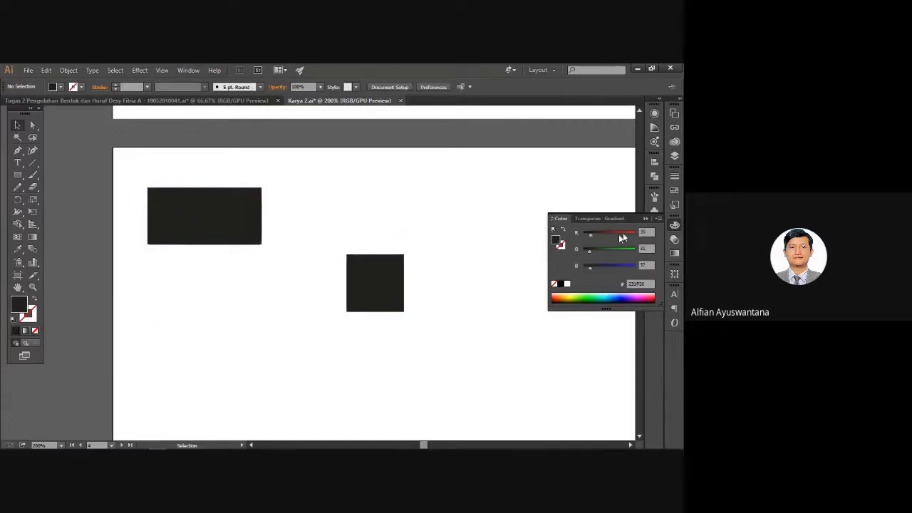
{"action": "left_click", "coordinate": [646, 219]}
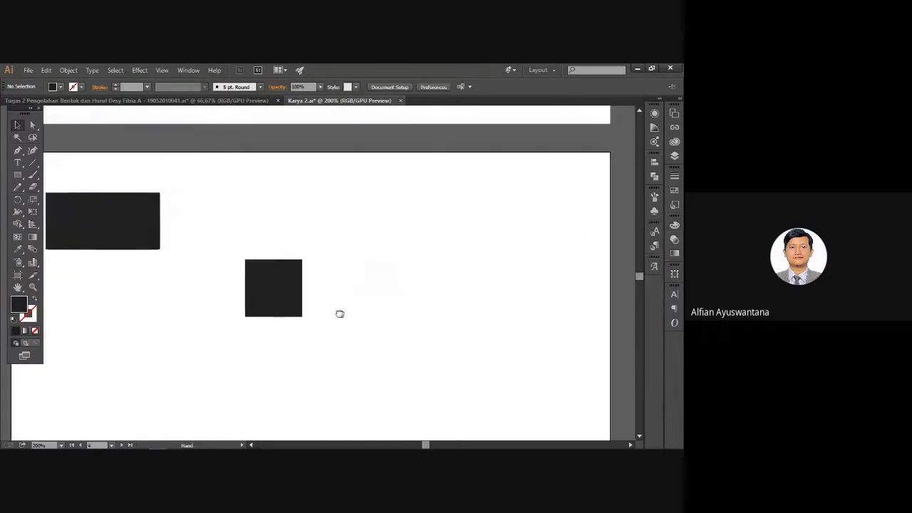
Copy the small square to its right and view the 'Tugas 2 Pengolahan…' reference document.
{"action": "left_click", "coordinate": [265, 288]}
{"action": "left_click_drag", "start_coordinate": [265, 288], "coordinate": [373, 294]}
{"action": "left_click", "coordinate": [195, 106]}
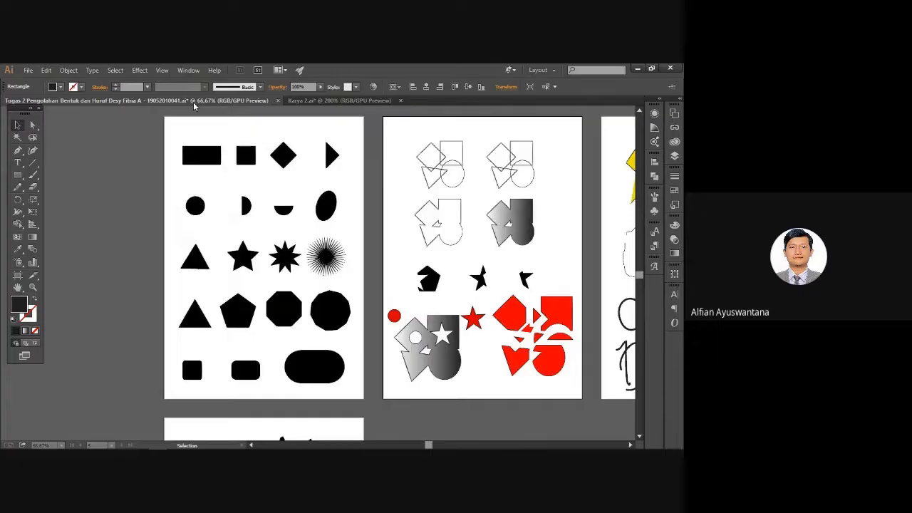
Back in Karya 2, repeat the copy with Ctrl+D for a third evenly spaced square.
{"action": "left_click", "coordinate": [339, 100]}
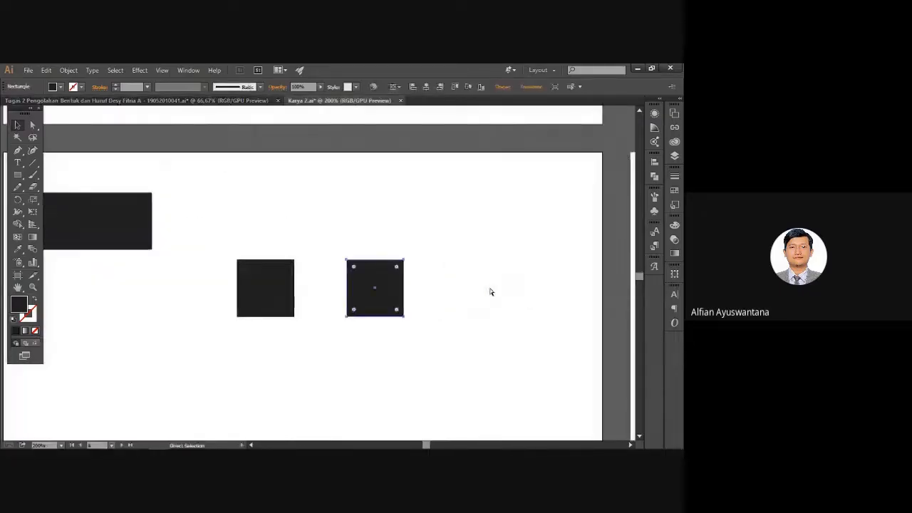
{"action": "key", "text": "ctrl+d"}
{"action": "left_click", "coordinate": [413, 342]}
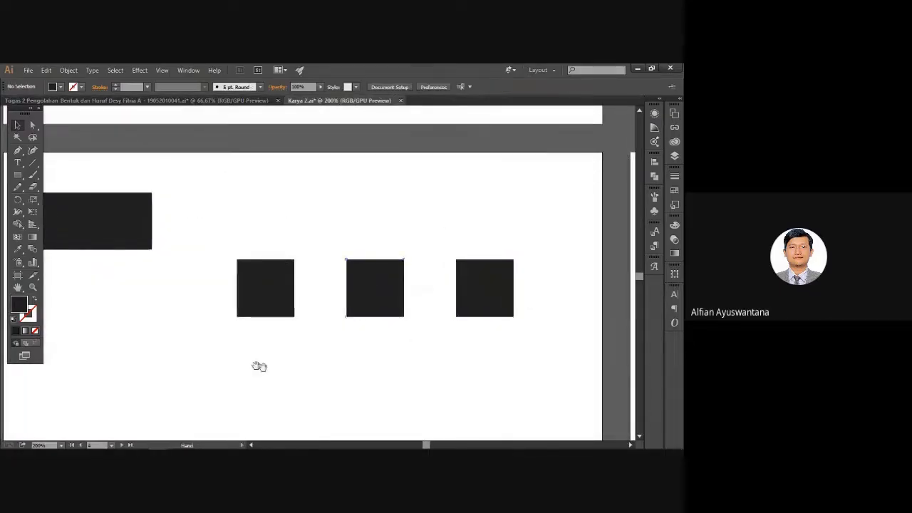
{"action": "left_click_drag", "start_coordinate": [258, 362], "coordinate": [330, 354]}
Rotate the middle and right squares 45° into diamonds.
{"action": "left_click", "coordinate": [440, 306]}
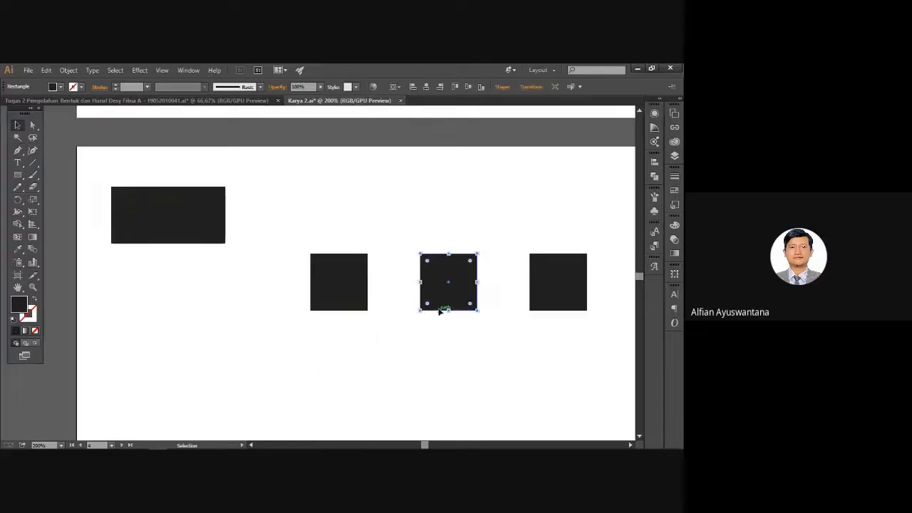
{"action": "left_click_drag", "start_coordinate": [466, 309], "coordinate": [406, 313]}
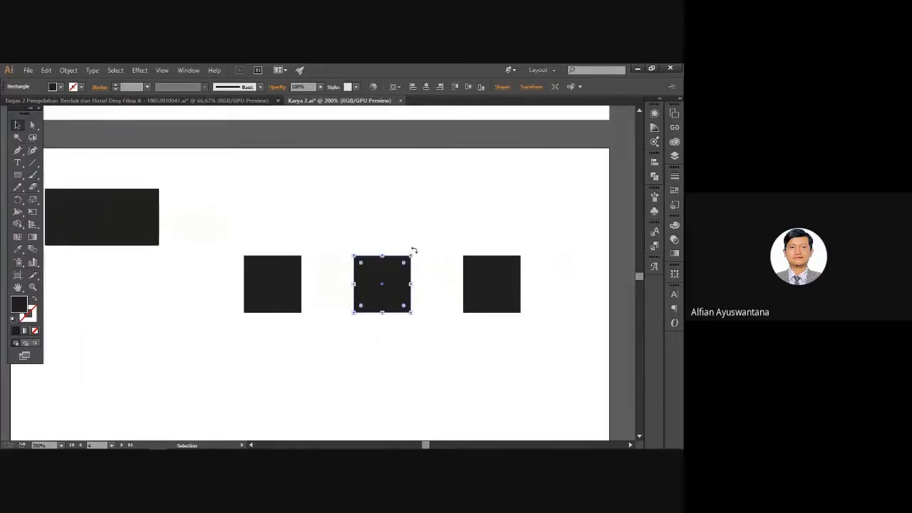
{"action": "left_click_drag", "start_coordinate": [414, 251], "coordinate": [372, 238]}
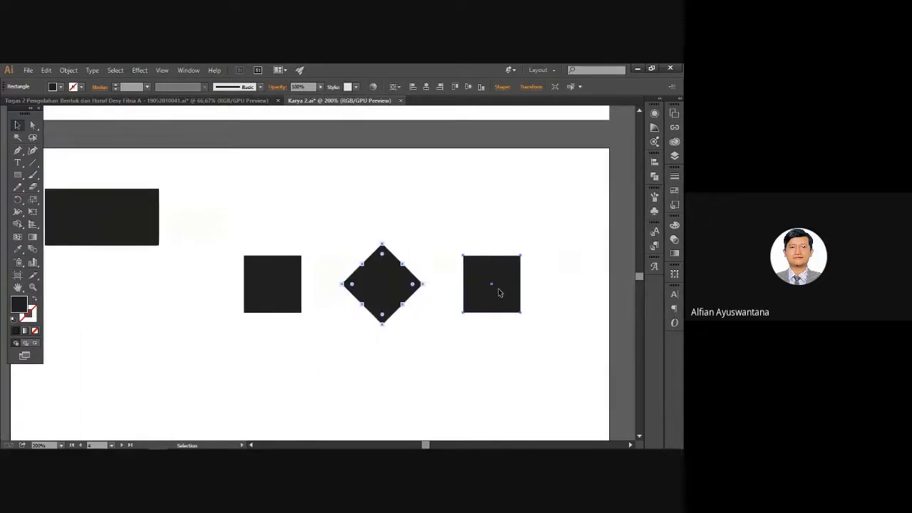
{"action": "left_click", "coordinate": [499, 292]}
{"action": "left_click_drag", "start_coordinate": [523, 252], "coordinate": [487, 237]}
{"action": "left_click", "coordinate": [427, 362]}
Marquee-select the square and both diamonds, then select the black rectangle.
{"action": "left_click", "coordinate": [33, 126]}
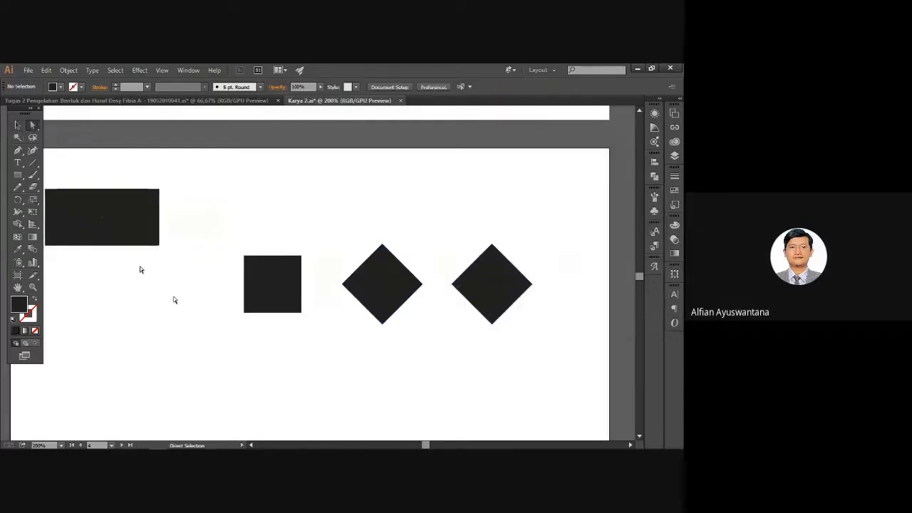
{"action": "left_click_drag", "start_coordinate": [244, 242], "coordinate": [539, 389]}
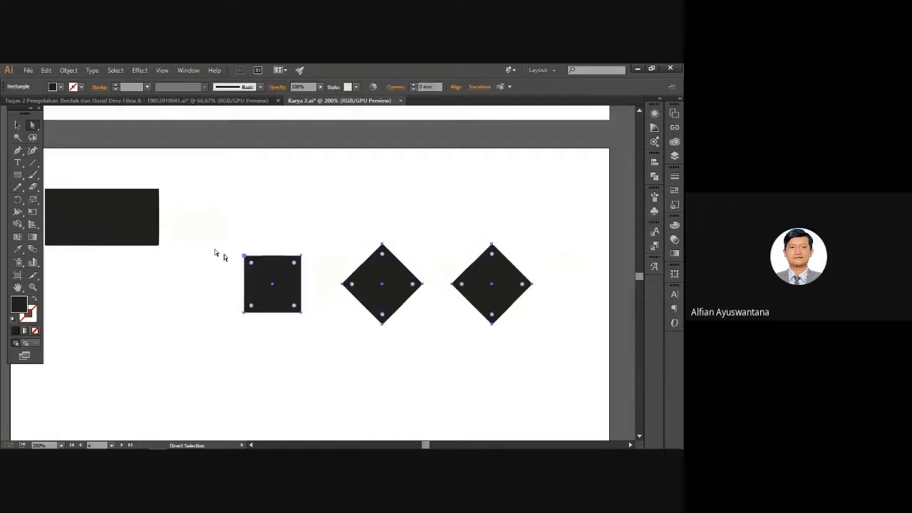
{"action": "left_click", "coordinate": [17, 125]}
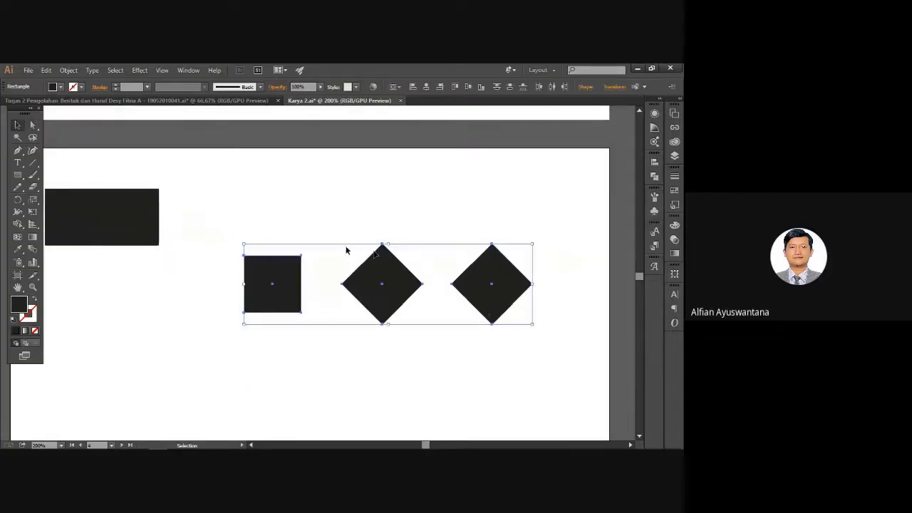
{"action": "left_click", "coordinate": [320, 359]}
{"action": "left_click_drag", "start_coordinate": [225, 208], "coordinate": [540, 391]}
{"action": "left_click", "coordinate": [202, 280]}
{"action": "left_click", "coordinate": [138, 220]}
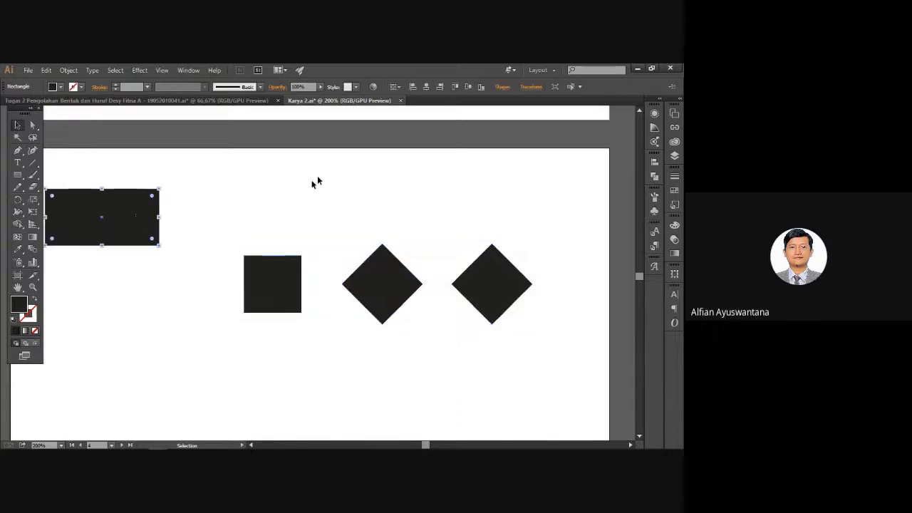
Set the Align To reference to Align to Selection.
{"action": "left_click", "coordinate": [396, 86]}
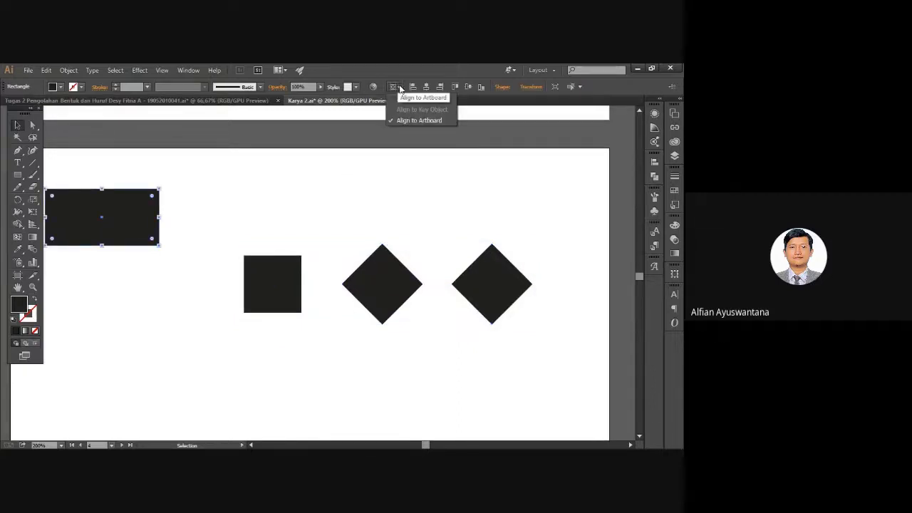
{"action": "left_click", "coordinate": [430, 98]}
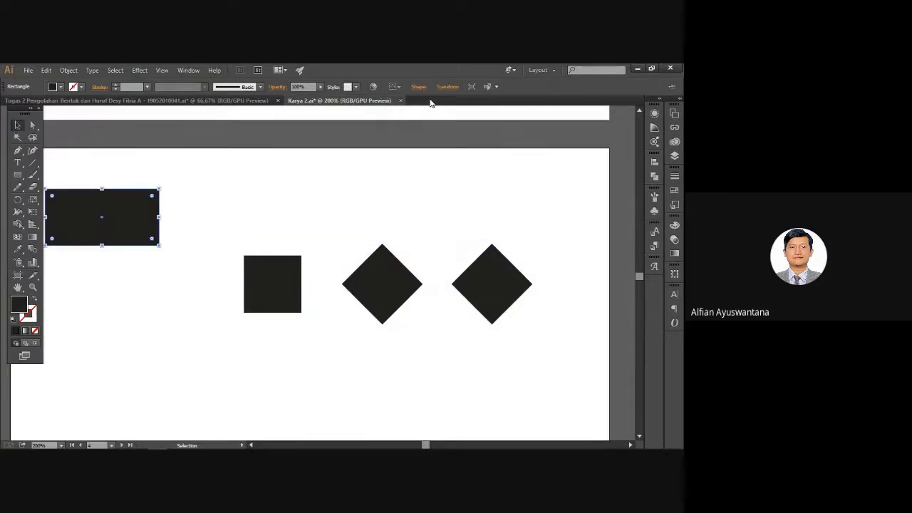
{"action": "left_click", "coordinate": [396, 86]}
{"action": "left_click", "coordinate": [411, 103]}
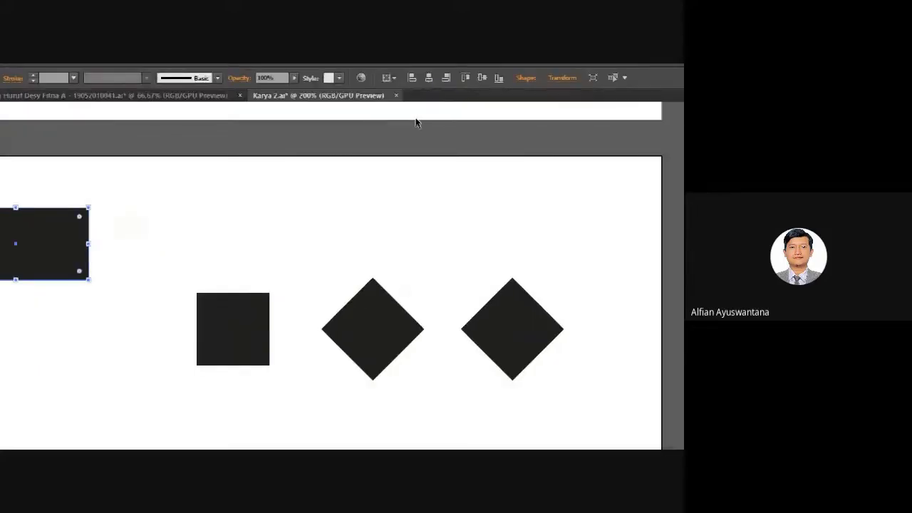
{"action": "left_click", "coordinate": [388, 77]}
{"action": "left_click", "coordinate": [409, 95]}
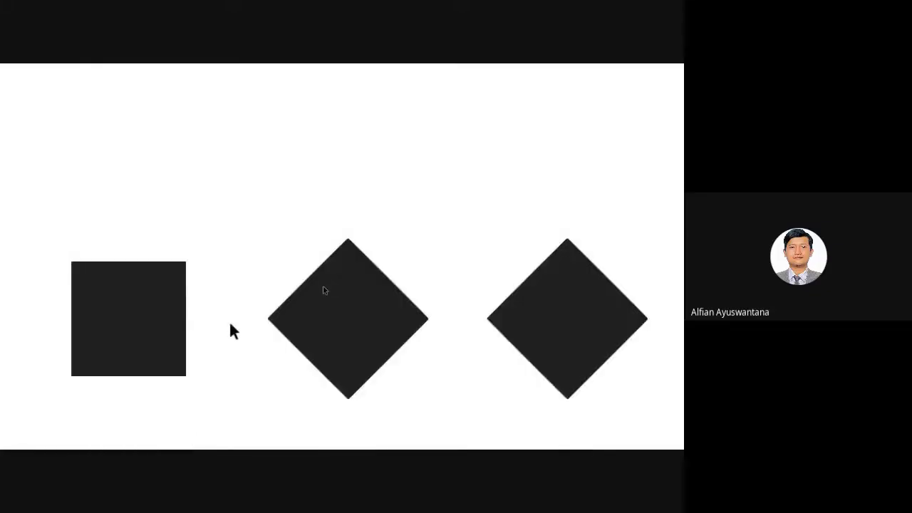
Vertically centre the square and diamonds on the black rectangle as key object.
{"action": "left_click_drag", "start_coordinate": [254, 217], "coordinate": [528, 380]}
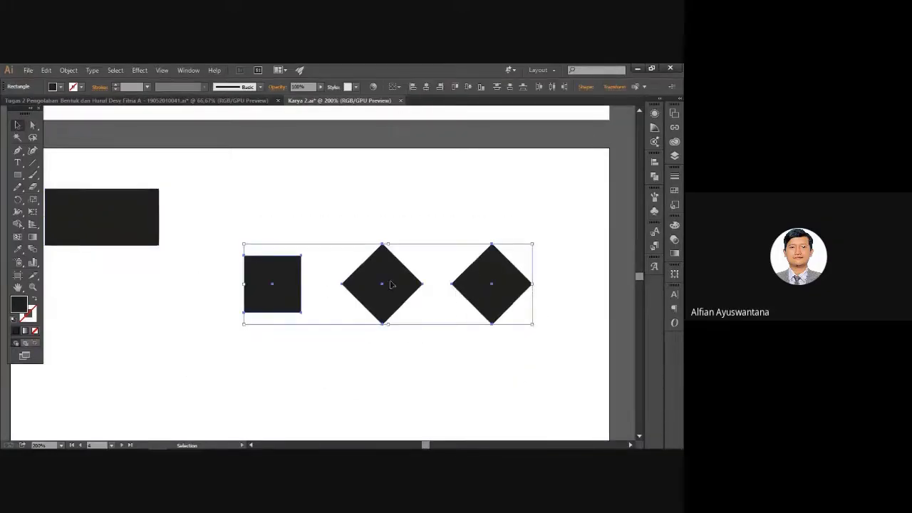
{"action": "left_click", "coordinate": [140, 222], "text": "shift"}
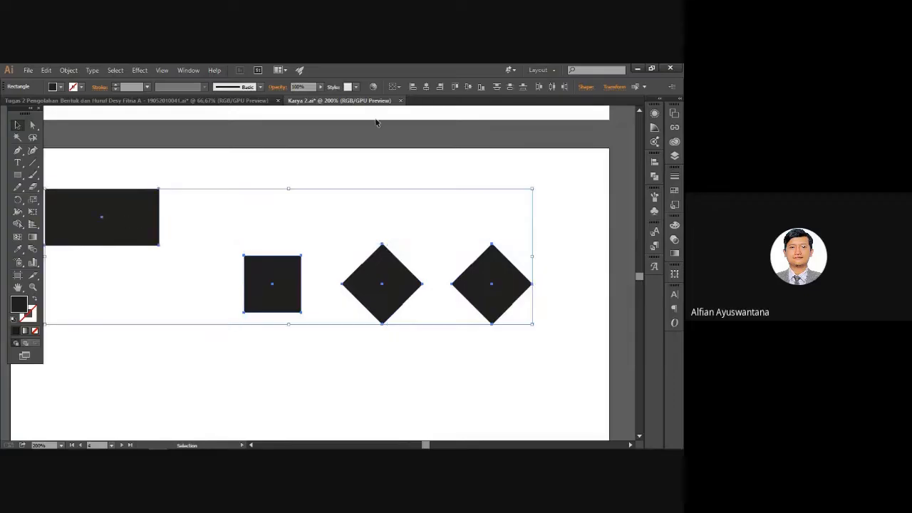
{"action": "left_click", "coordinate": [394, 86]}
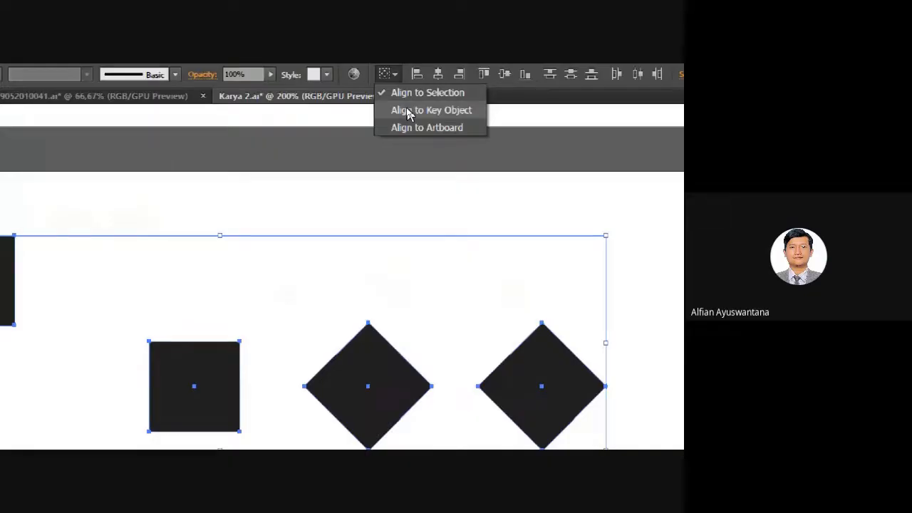
{"action": "left_click", "coordinate": [410, 112]}
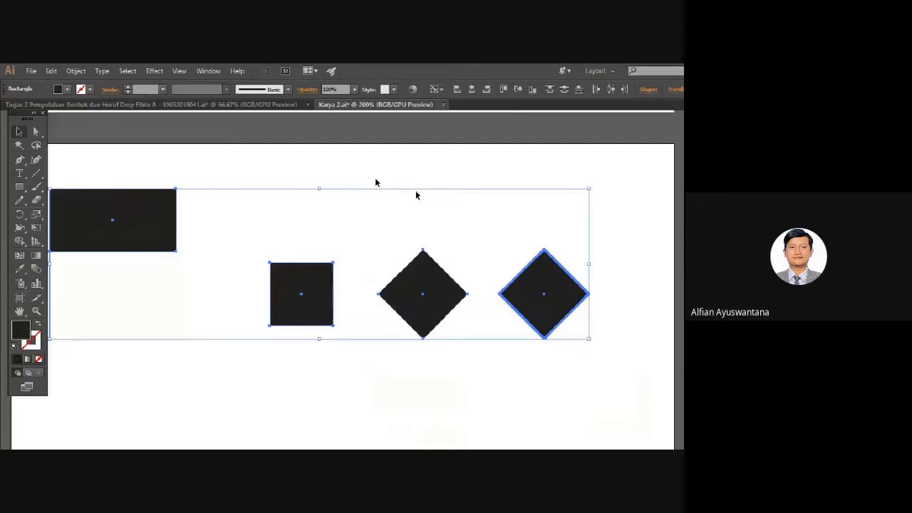
{"action": "left_click", "coordinate": [149, 218]}
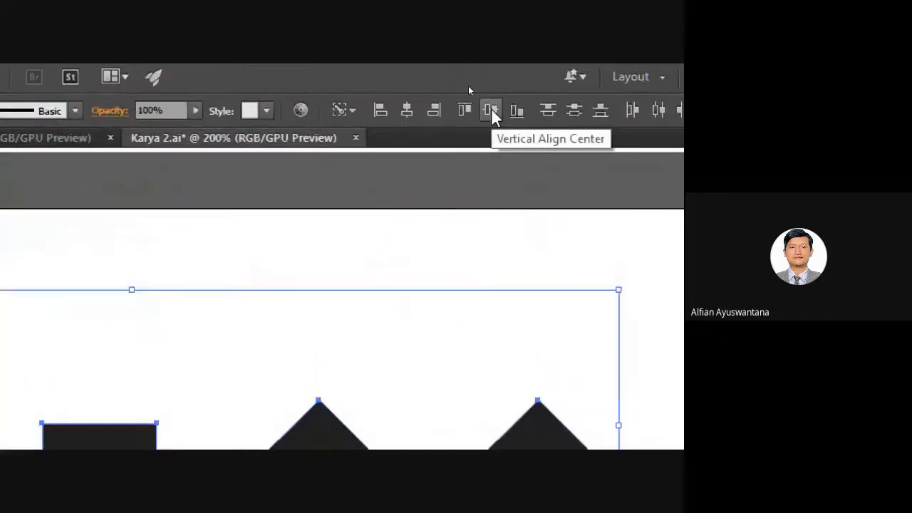
{"action": "left_click", "coordinate": [492, 110]}
{"action": "key", "text": "ctrl+minus"}
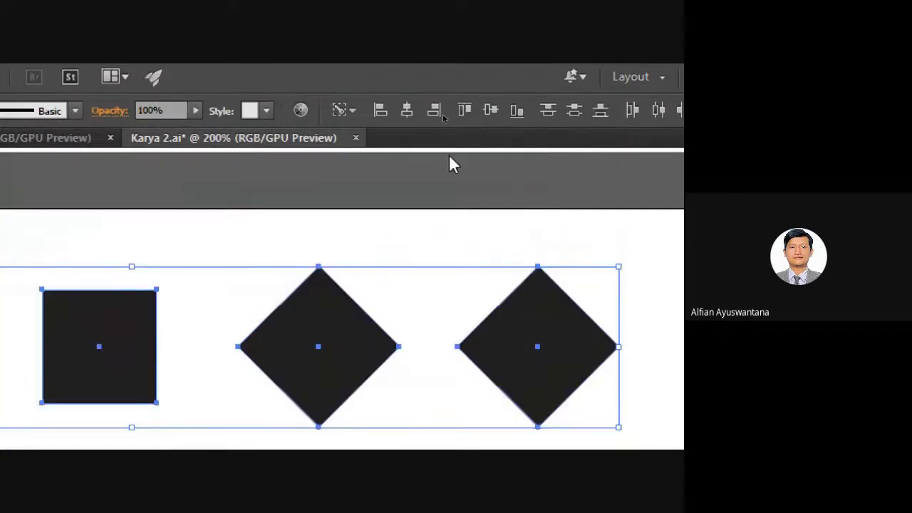
{"action": "scroll", "coordinate": [426, 330], "scroll_direction": "down", "scroll_amount": 1}
{"action": "scroll", "coordinate": [440, 350], "scroll_direction": "down", "scroll_amount": 1}
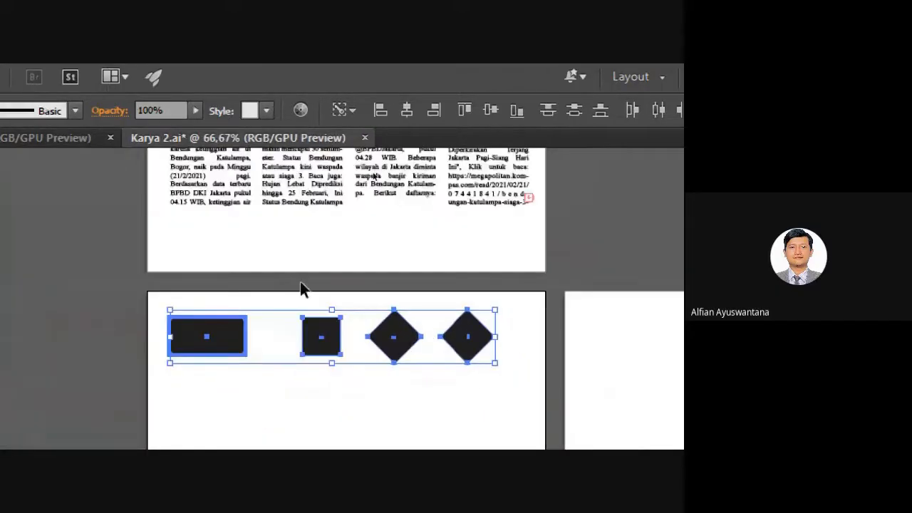
Move the square and both diamonds about 10 mm left toward the rectangle.
{"action": "left_click", "coordinate": [300, 281]}
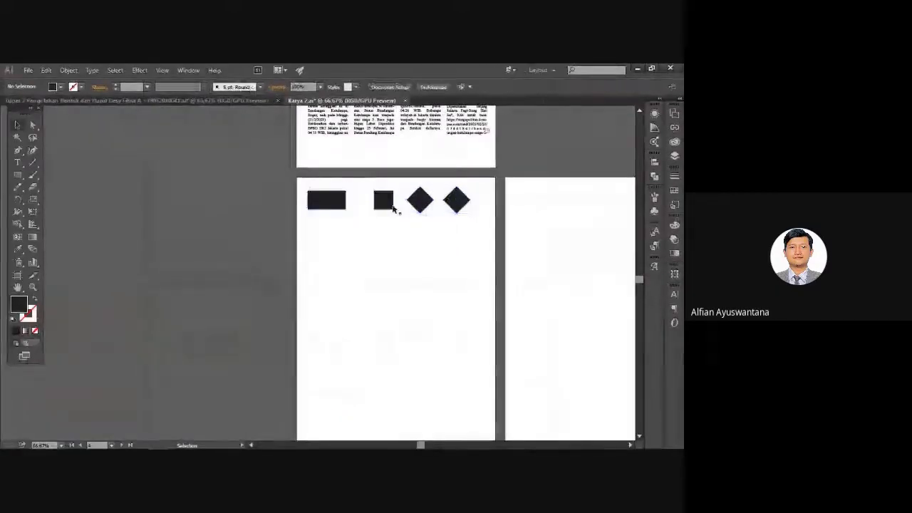
{"action": "scroll", "coordinate": [399, 207], "scroll_direction": "up", "scroll_amount": 3}
{"action": "left_click_drag", "start_coordinate": [331, 172], "coordinate": [560, 272]}
{"action": "left_click_drag", "start_coordinate": [571, 236], "coordinate": [541, 237]}
{"action": "left_click", "coordinate": [534, 309]}
{"action": "left_click_drag", "start_coordinate": [503, 313], "coordinate": [415, 308]}
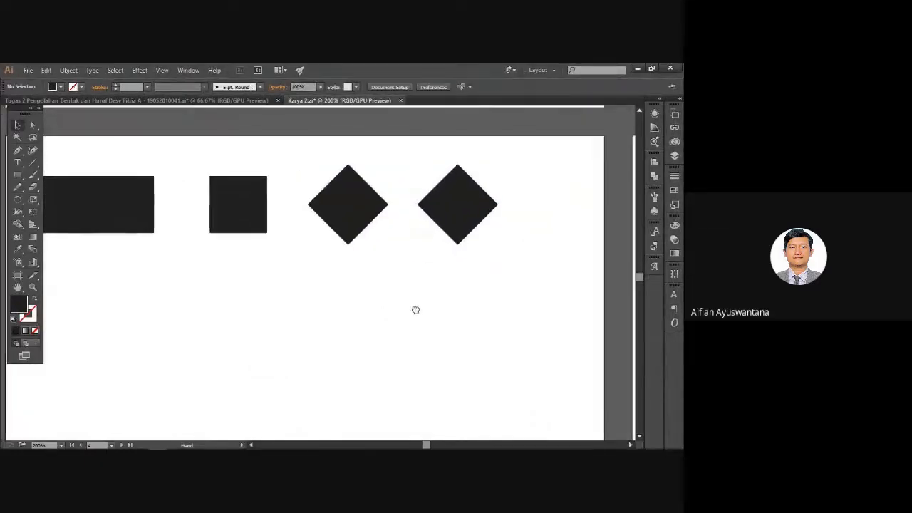
Zoom in on the right diamond's left corner with Direct Selection and switch to Outline view.
{"action": "left_click", "coordinate": [456, 235]}
{"action": "left_click", "coordinate": [32, 125]}
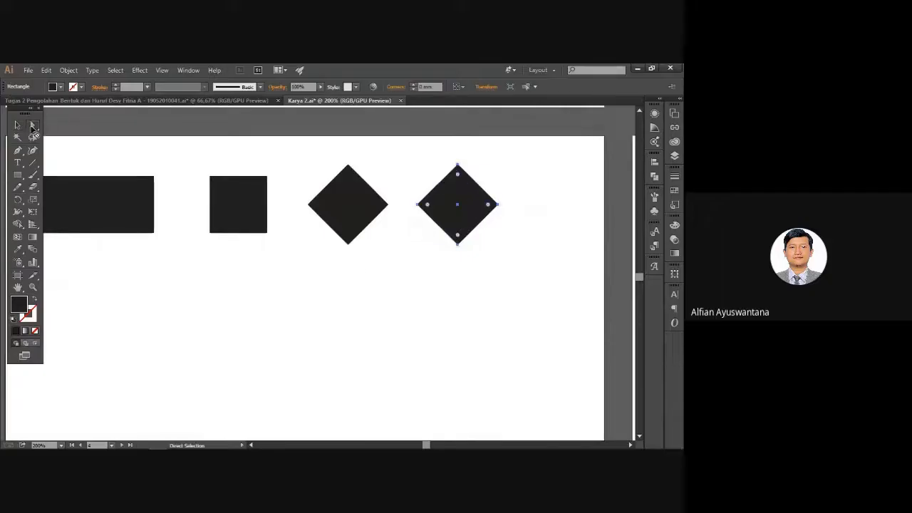
{"action": "left_click", "coordinate": [277, 280]}
{"action": "mouse_move", "coordinate": [161, 180]}
{"action": "left_mouse_down"}
{"action": "mouse_move", "coordinate": [205, 183]}
{"action": "mouse_move", "coordinate": [149, 188]}
{"action": "left_mouse_up"}
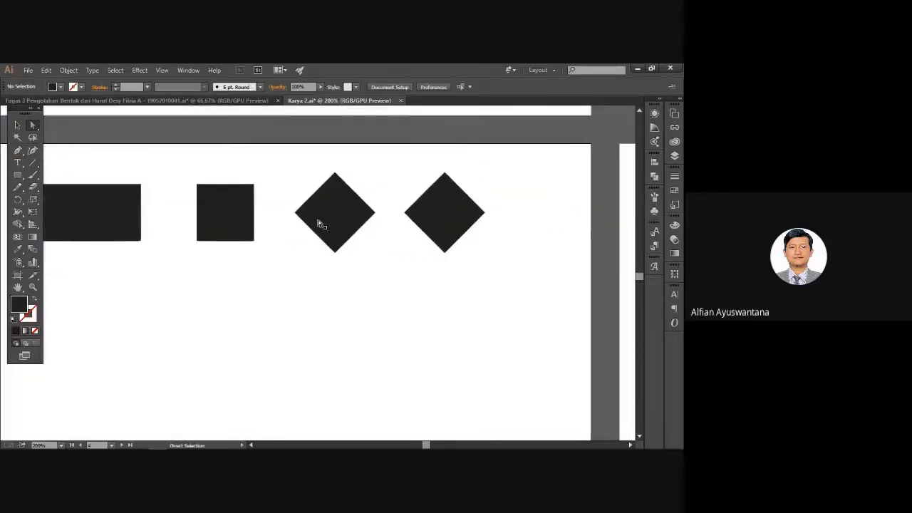
{"action": "scroll", "coordinate": [430, 233], "scroll_direction": "up", "scroll_amount": 3}
{"action": "left_click_drag", "start_coordinate": [379, 179], "coordinate": [353, 255]}
{"action": "left_click", "coordinate": [344, 260]}
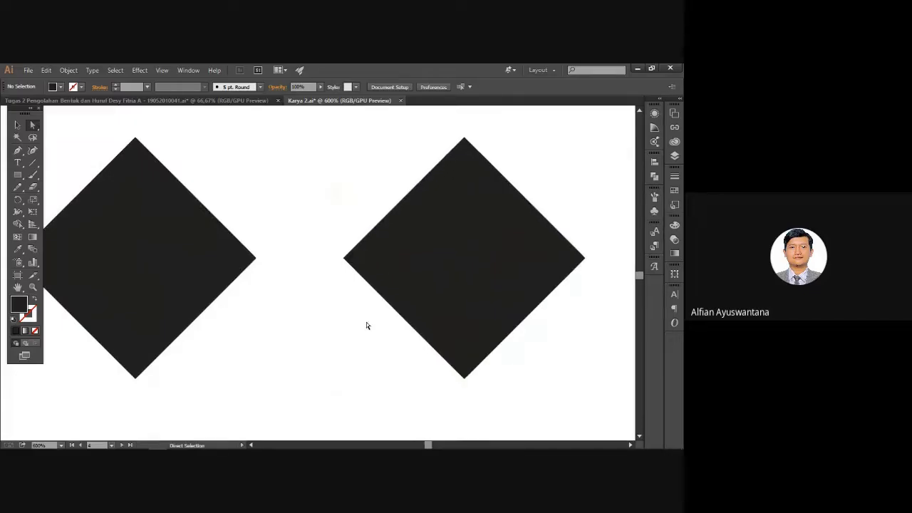
{"action": "key", "text": "ctrl+y"}
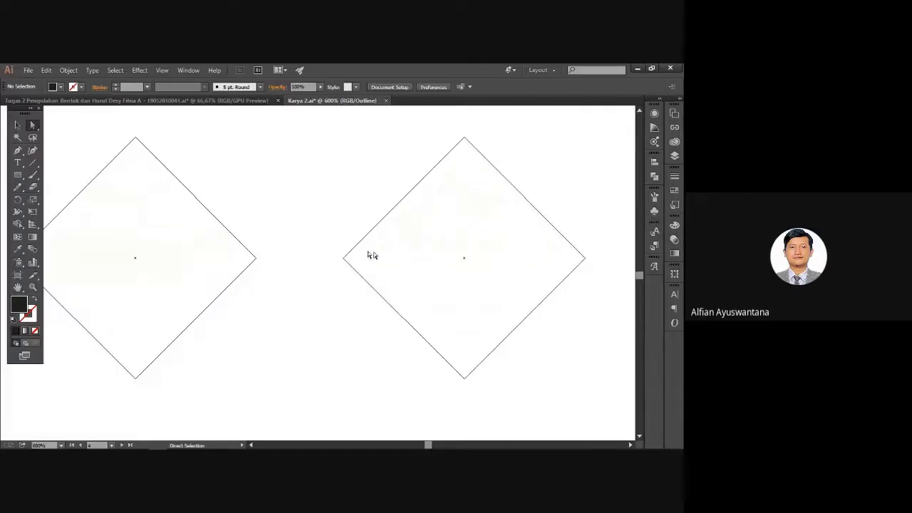
Delete the right diamond's left corner point, then return to full preview with Ctrl+Y.
{"action": "left_click", "coordinate": [344, 258]}
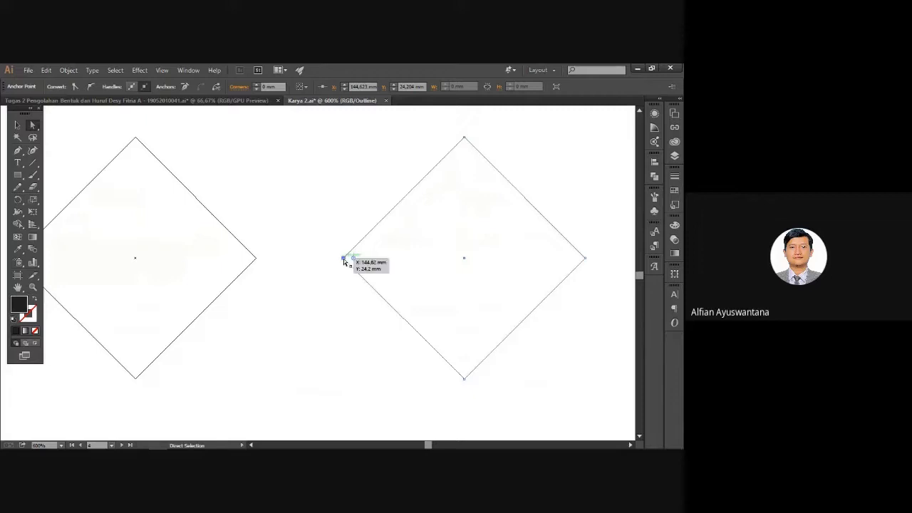
{"action": "left_click", "coordinate": [287, 290]}
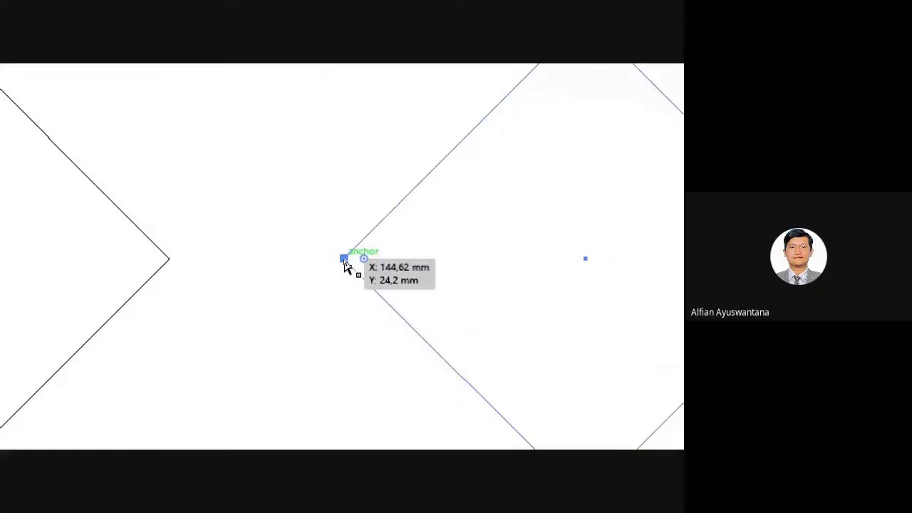
{"action": "key", "text": "Delete"}
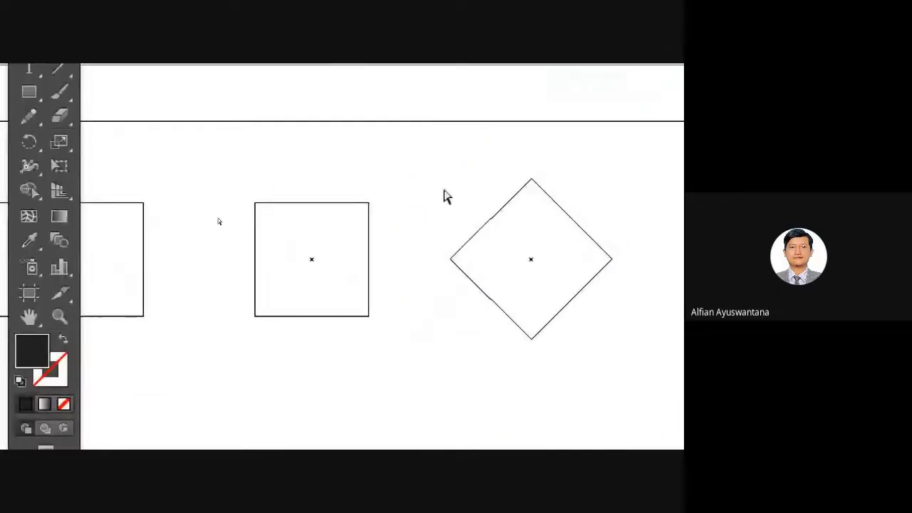
{"action": "left_click_drag", "start_coordinate": [646, 274], "coordinate": [350, 288]}
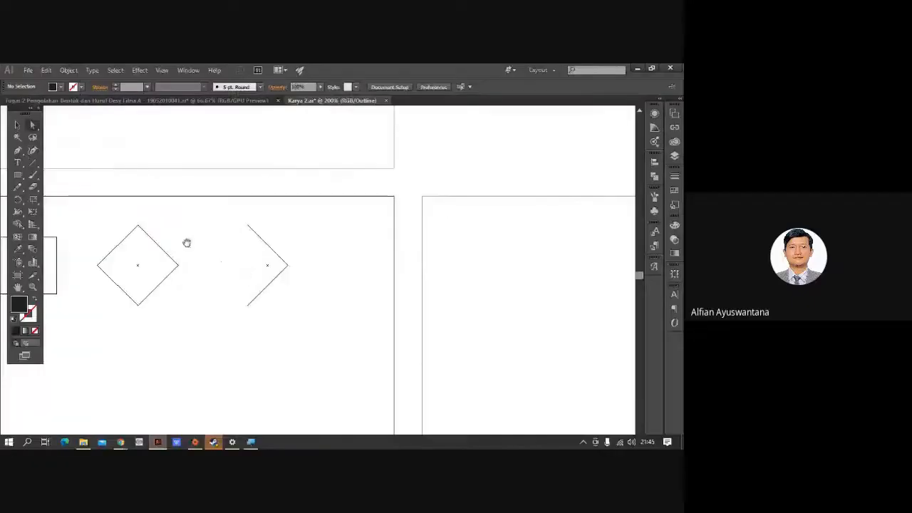
{"action": "left_click_drag", "start_coordinate": [323, 233], "coordinate": [427, 245]}
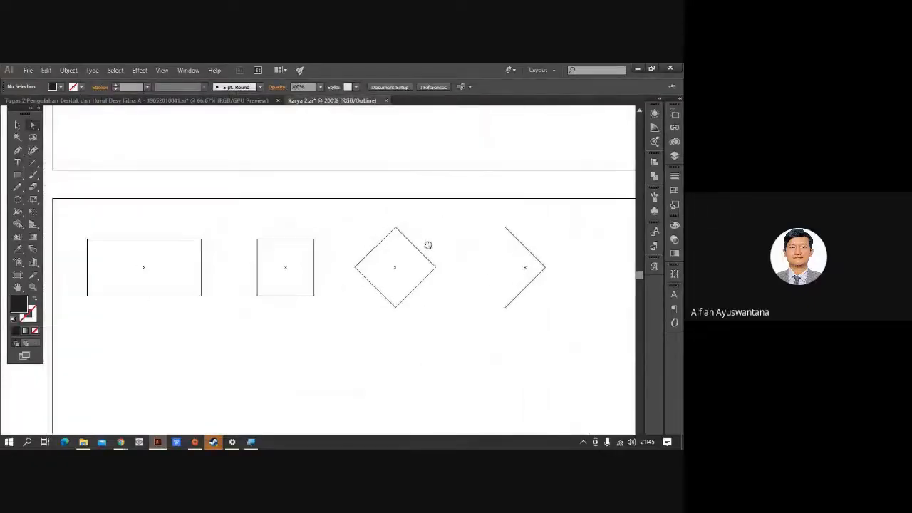
{"action": "key", "text": "y"}
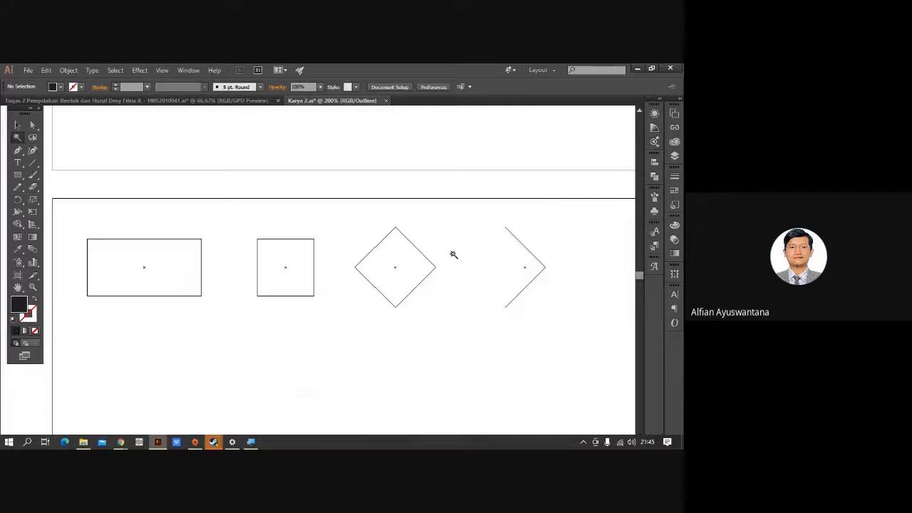
{"action": "key", "text": "ctrl+y"}
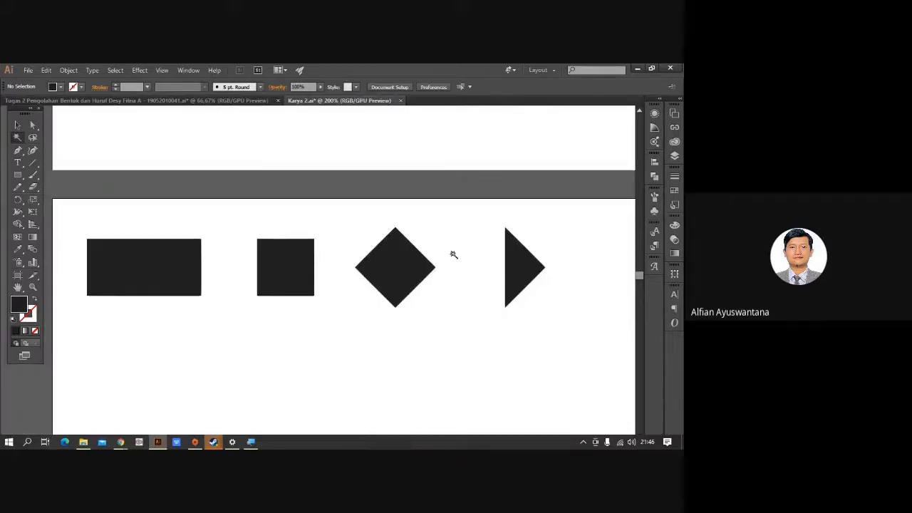
Select the half-filled right triangle shape, undoing an accidental move.
{"action": "left_click", "coordinate": [17, 126]}
{"action": "left_click_drag", "start_coordinate": [398, 224], "coordinate": [313, 210]}
{"action": "scroll", "coordinate": [396, 242], "scroll_direction": "up", "scroll_amount": 3}
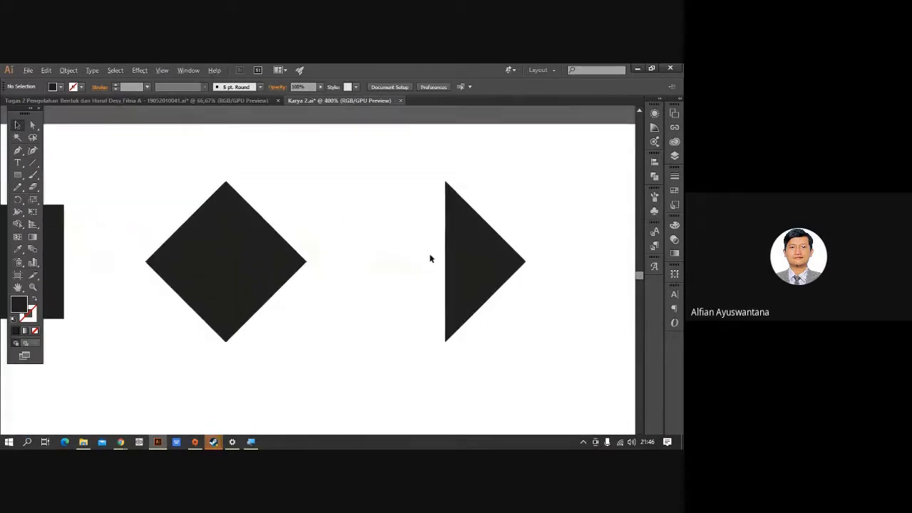
{"action": "scroll", "coordinate": [404, 250], "scroll_direction": "down", "scroll_amount": 2}
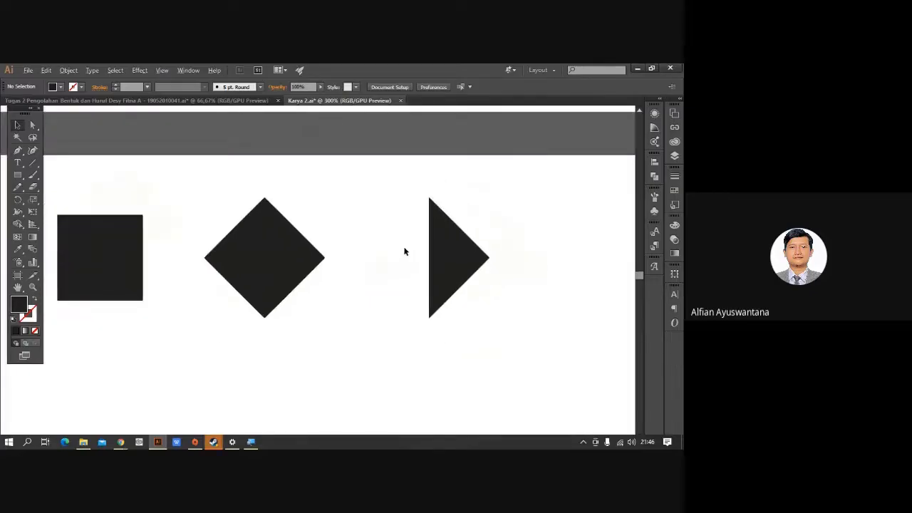
{"action": "scroll", "coordinate": [493, 303], "scroll_direction": "up", "scroll_amount": 2}
{"action": "left_click", "coordinate": [404, 246]}
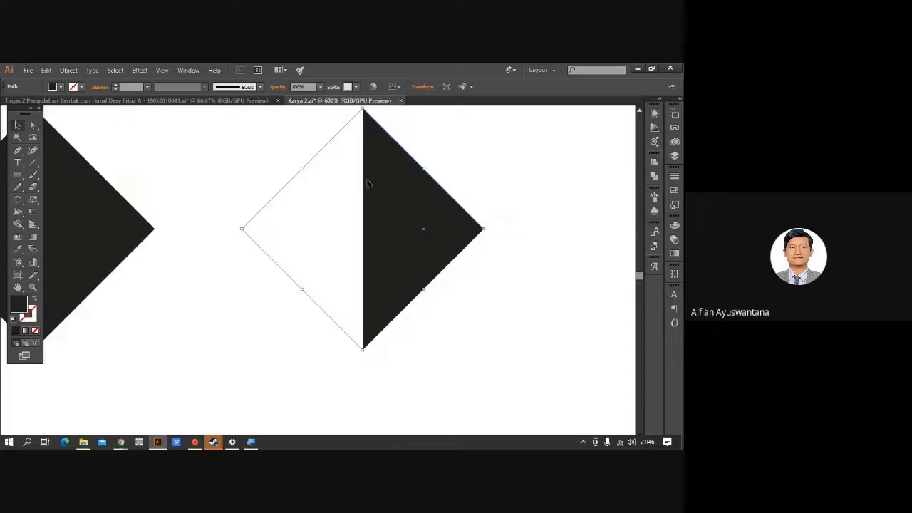
{"action": "left_click_drag", "start_coordinate": [398, 238], "coordinate": [478, 297]}
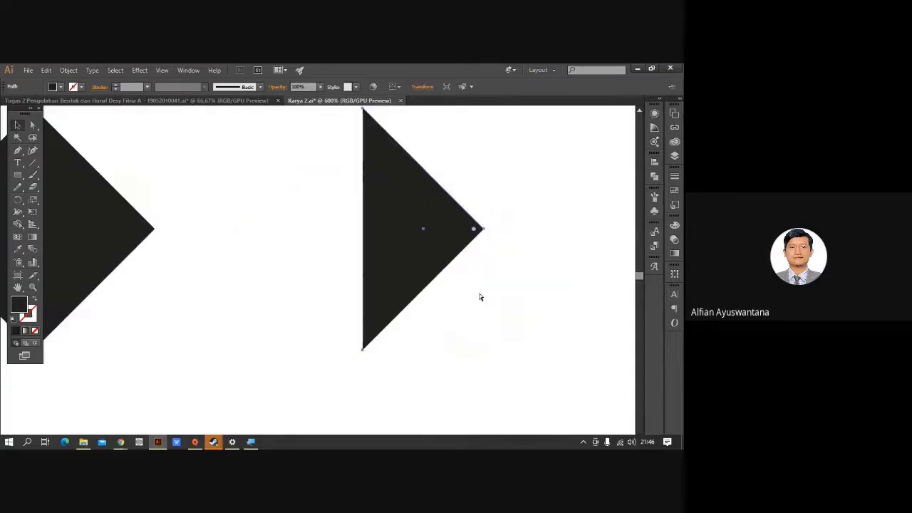
{"action": "key", "text": "ctrl+z"}
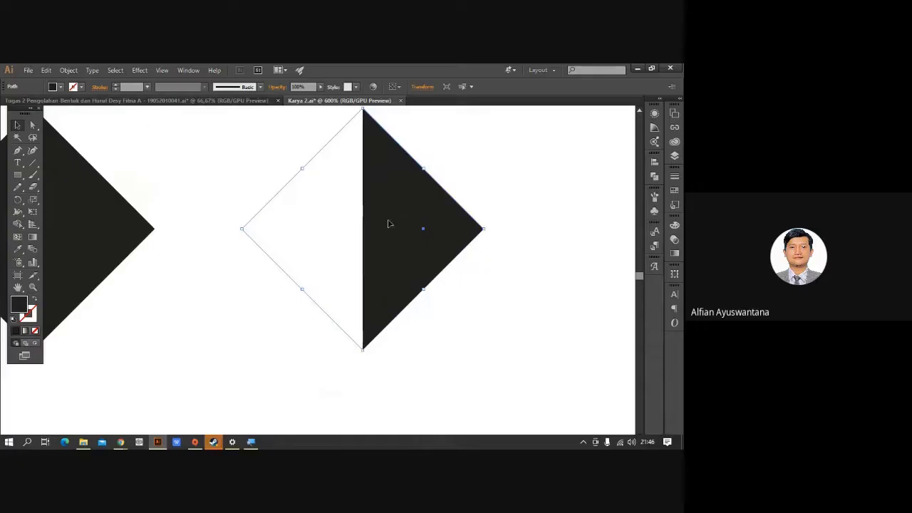
Apply Object > Expand to the selected triangle shape.
{"action": "key", "text": "super"}
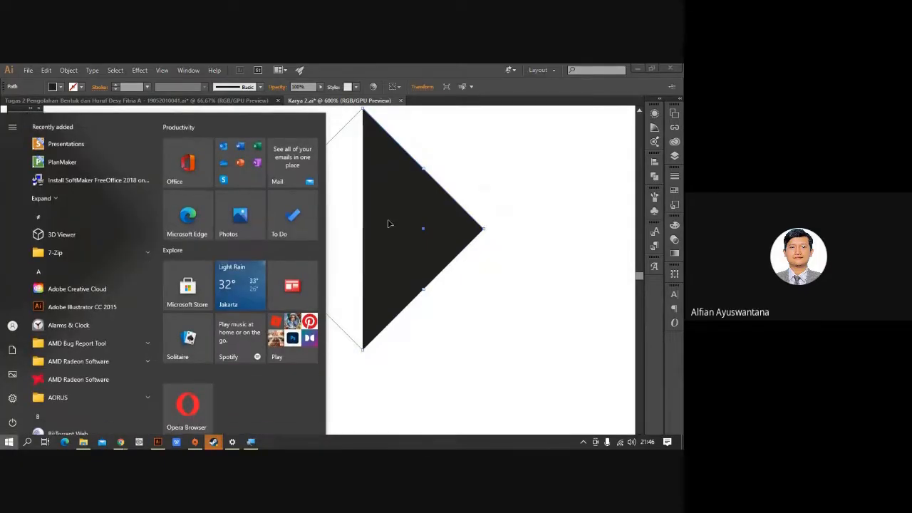
{"action": "key", "text": "super+plus"}
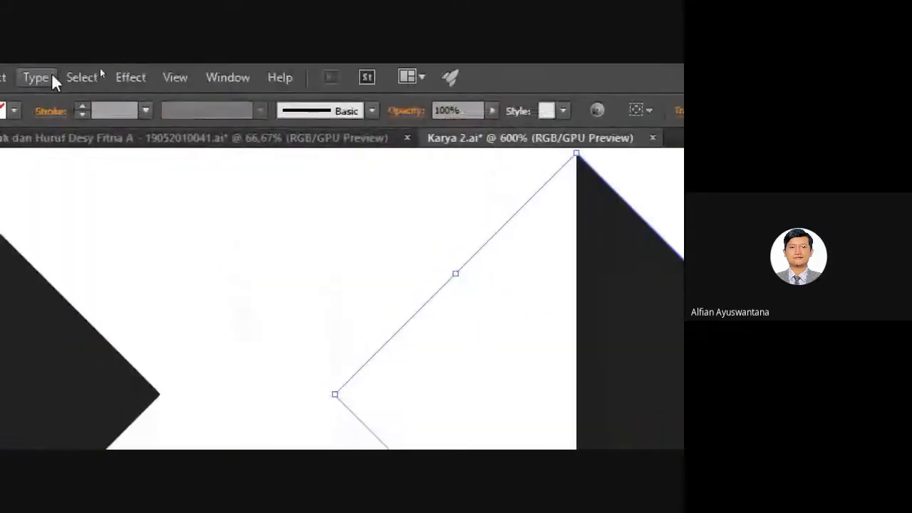
{"action": "left_click", "coordinate": [118, 81]}
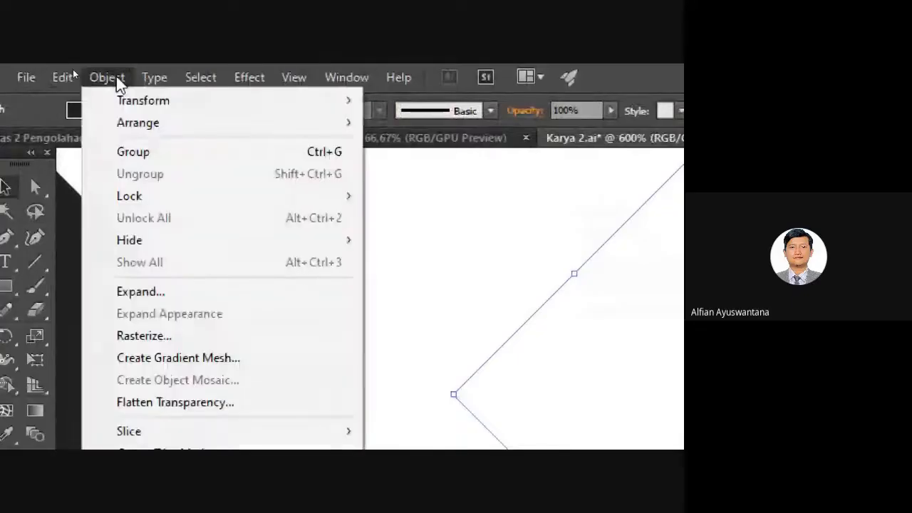
{"action": "left_click", "coordinate": [193, 295]}
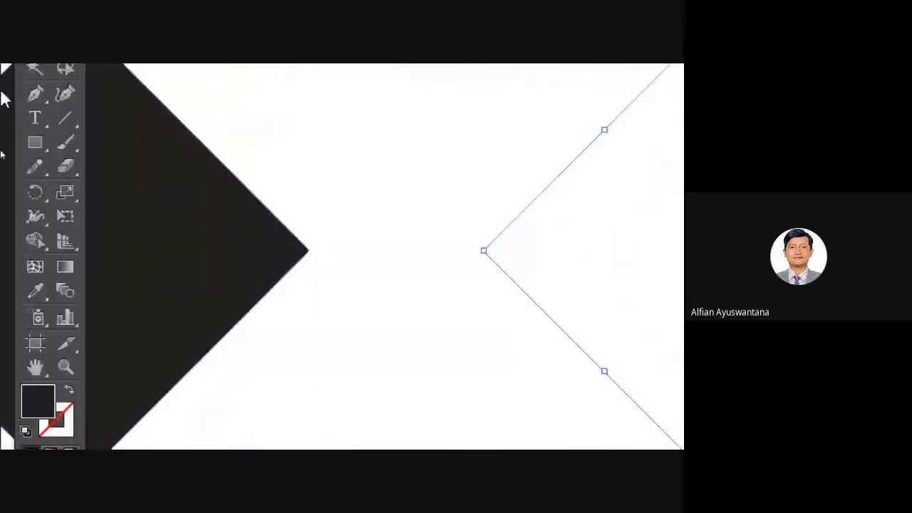
{"action": "left_click", "coordinate": [136, 78]}
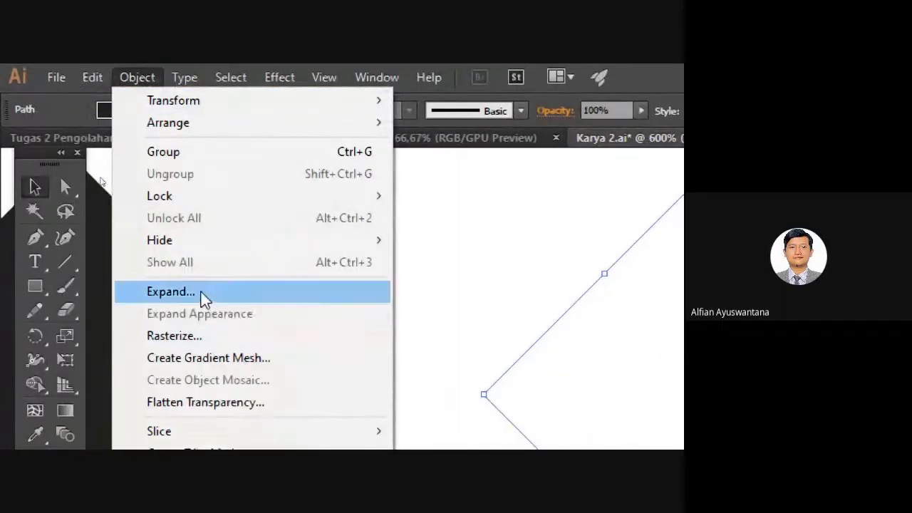
{"action": "left_click", "coordinate": [549, 273]}
Direct-select the right triangle's path and expand it again into a solid triangle.
{"action": "scroll", "coordinate": [471, 261], "scroll_direction": "down", "scroll_amount": 2}
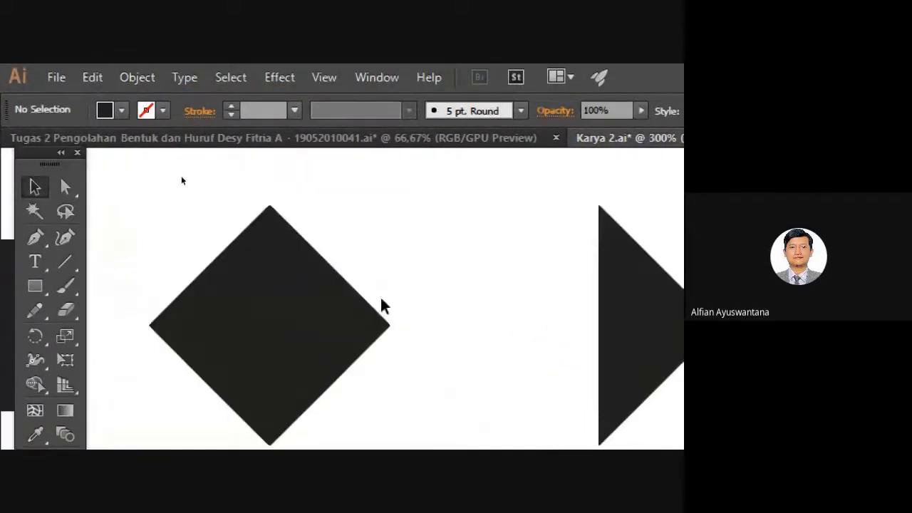
{"action": "left_click_drag", "start_coordinate": [539, 275], "coordinate": [367, 241]}
{"action": "left_click", "coordinate": [66, 187]}
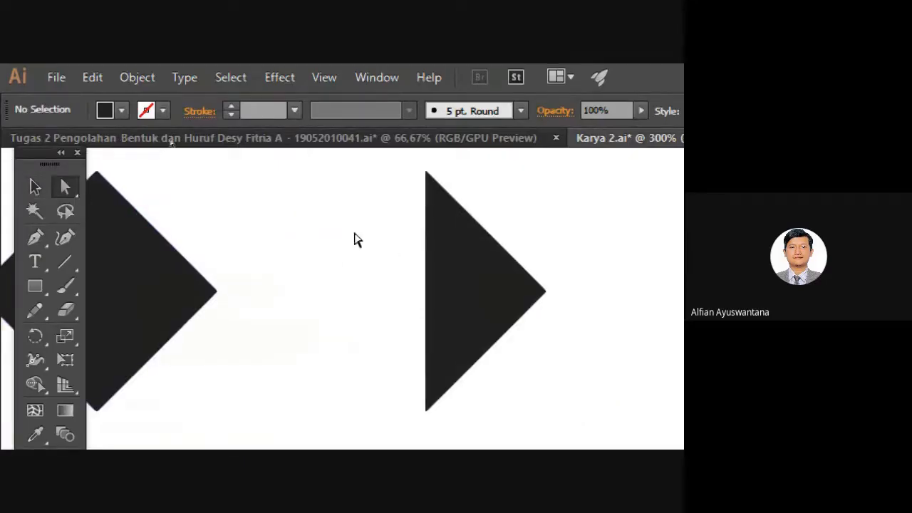
{"action": "left_click_drag", "start_coordinate": [293, 170], "coordinate": [399, 460]}
{"action": "left_click_drag", "start_coordinate": [399, 424], "coordinate": [399, 423]}
{"action": "left_click", "coordinate": [459, 201]}
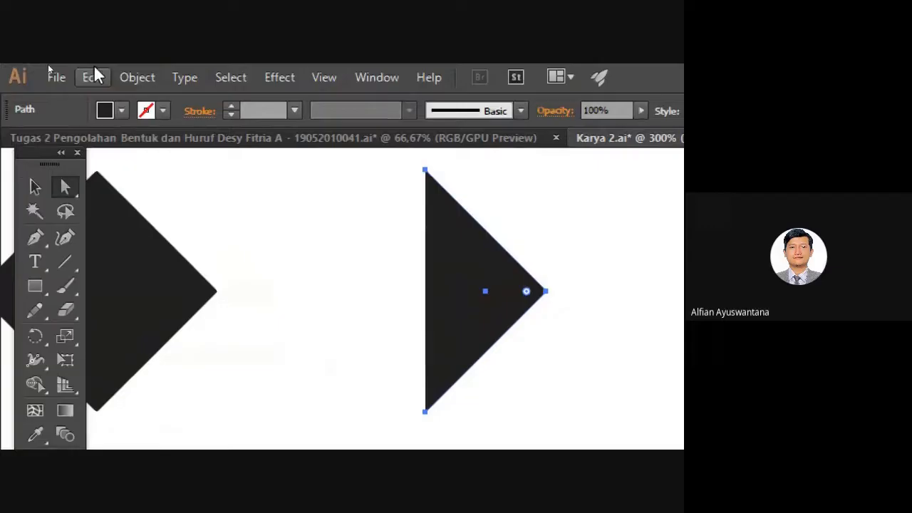
{"action": "left_click", "coordinate": [138, 82]}
{"action": "left_click", "coordinate": [207, 293]}
{"action": "left_click", "coordinate": [210, 275]}
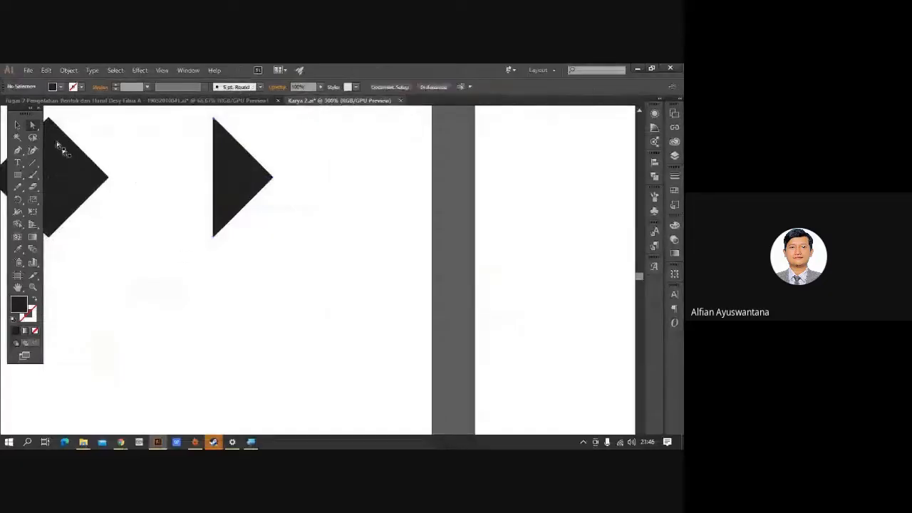
Select the rectangle, square, diamond and triangle and group them.
{"action": "left_click_drag", "start_coordinate": [126, 212], "coordinate": [259, 203]}
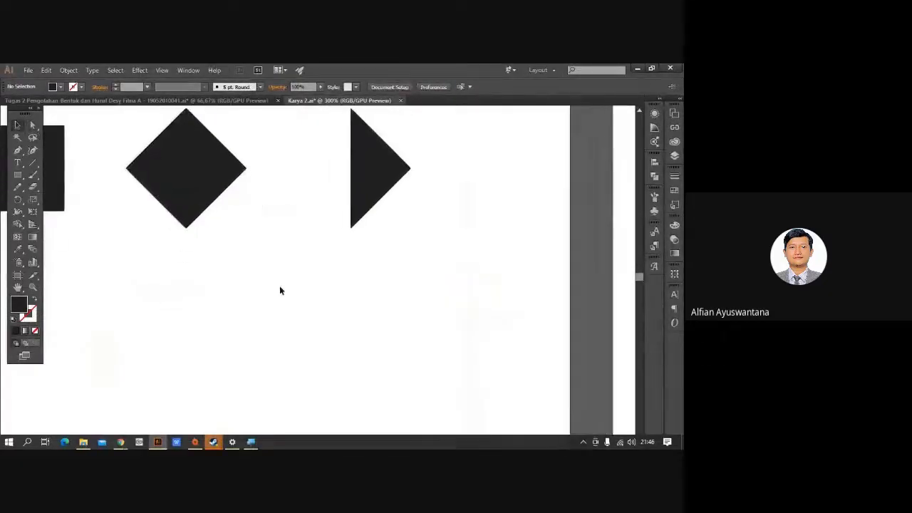
{"action": "left_click_drag", "start_coordinate": [260, 280], "coordinate": [395, 272]}
{"action": "scroll", "coordinate": [379, 315], "scroll_direction": "down", "scroll_amount": 2}
{"action": "scroll", "coordinate": [415, 326], "scroll_direction": "down", "scroll_amount": 2}
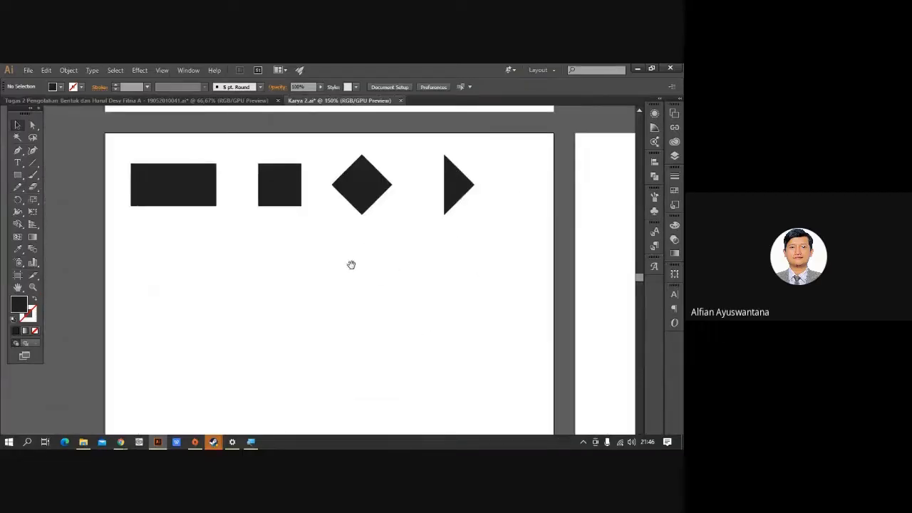
{"action": "scroll", "coordinate": [278, 250], "scroll_direction": "up", "scroll_amount": 1}
{"action": "left_click_drag", "start_coordinate": [126, 149], "coordinate": [511, 312]}
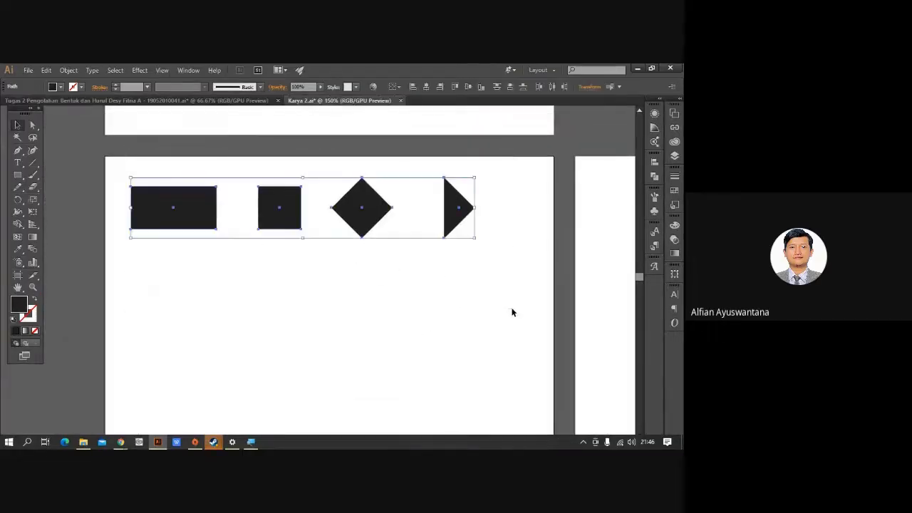
{"action": "key", "text": "ctrl+g"}
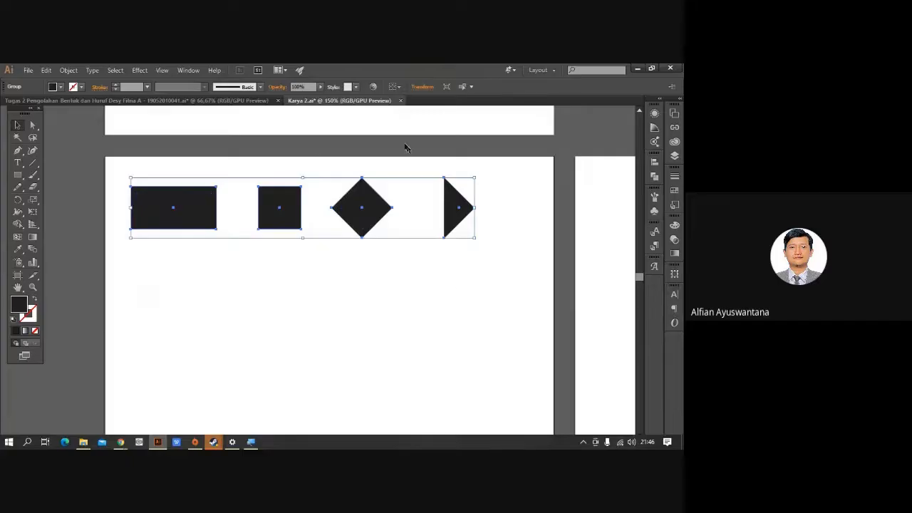
Align the group to the artboard and centre it horizontally.
{"action": "left_click", "coordinate": [398, 87]}
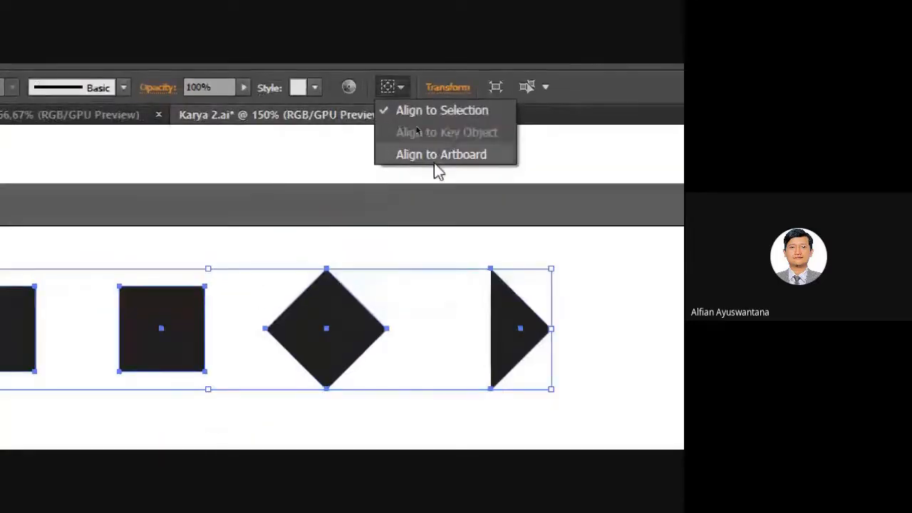
{"action": "left_click", "coordinate": [440, 153]}
{"action": "key", "text": "ctrl+minus"}
{"action": "key", "text": "ctrl+minus"}
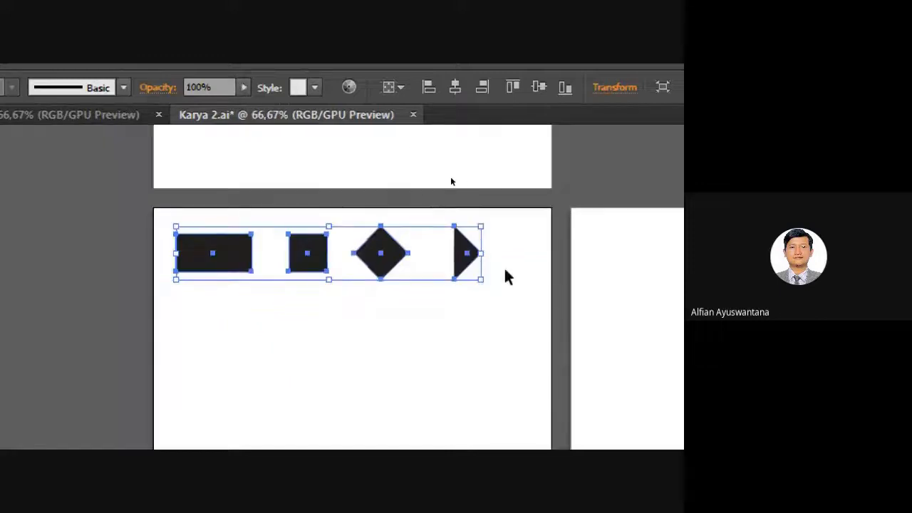
{"action": "left_click", "coordinate": [459, 100]}
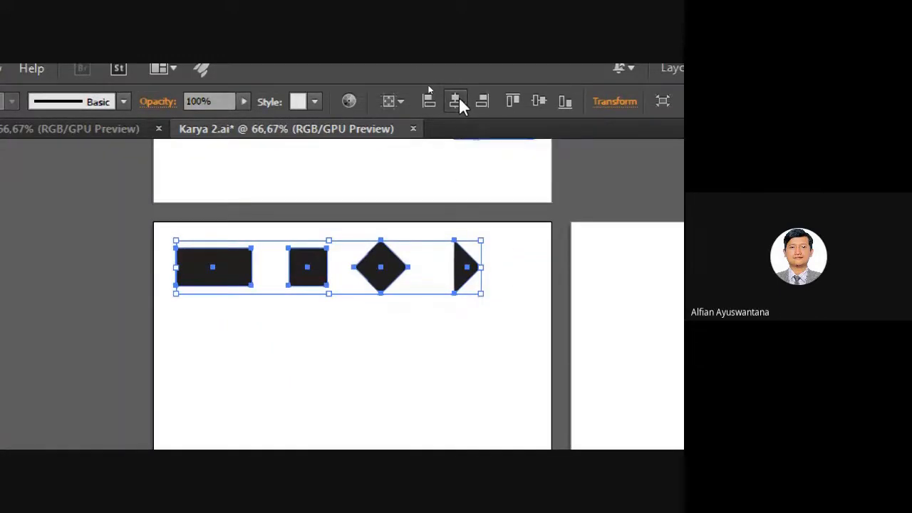
{"action": "left_click", "coordinate": [381, 377]}
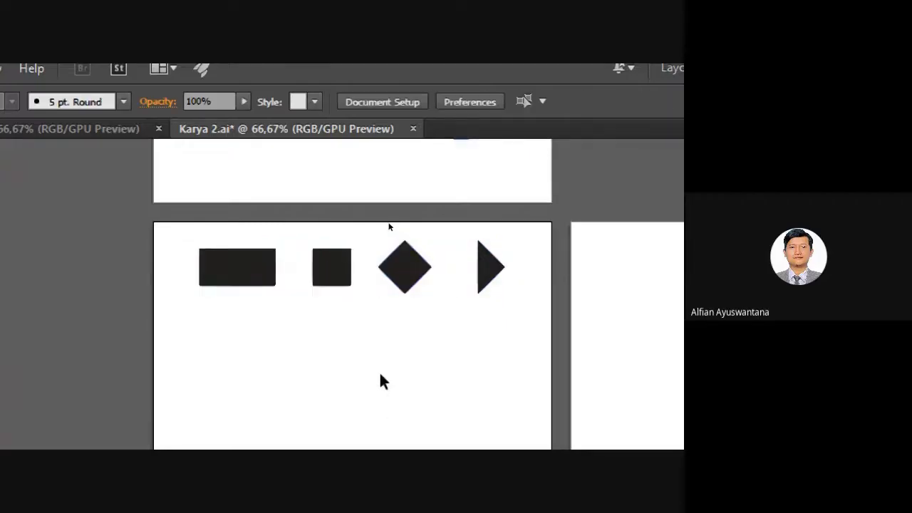
Ungroup the four shapes so they stay separate.
{"action": "key", "text": "super"}
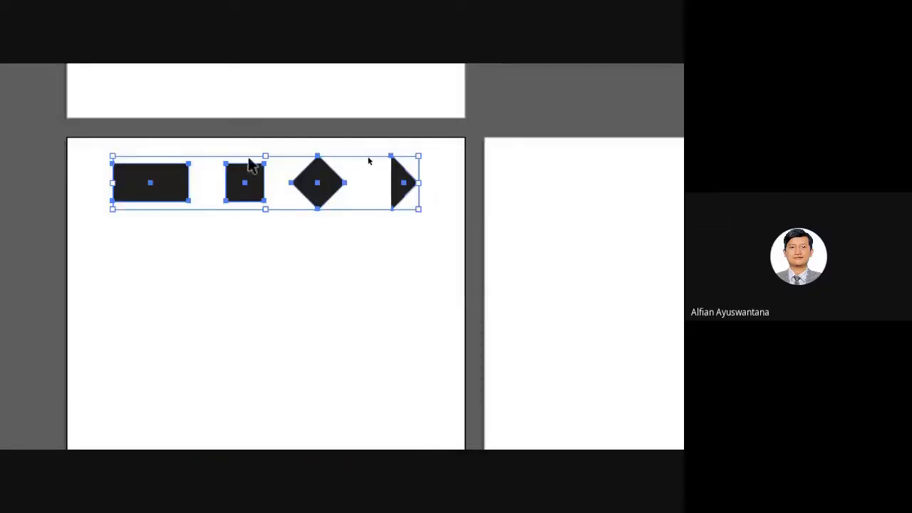
{"action": "right_click", "coordinate": [341, 185]}
{"action": "left_click", "coordinate": [448, 312]}
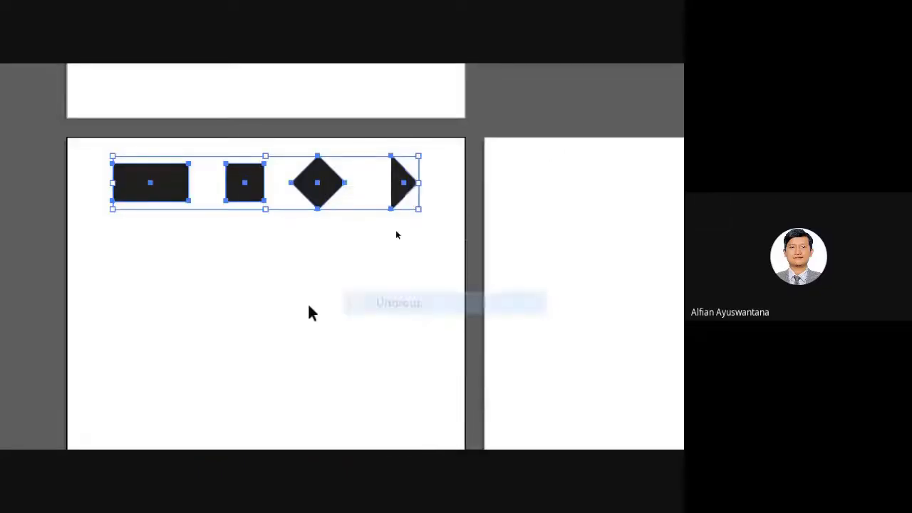
{"action": "left_click", "coordinate": [310, 309]}
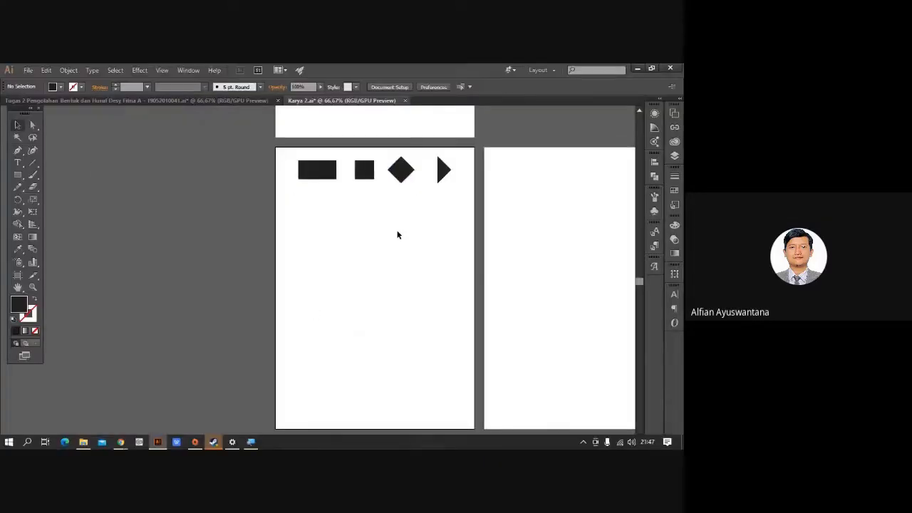
{"action": "scroll", "coordinate": [342, 180], "scroll_direction": "up", "scroll_amount": 3}
{"action": "left_click_drag", "start_coordinate": [19, 176], "coordinate": [45, 196]}
{"action": "scroll", "coordinate": [190, 215], "scroll_direction": "up", "scroll_amount": 1}
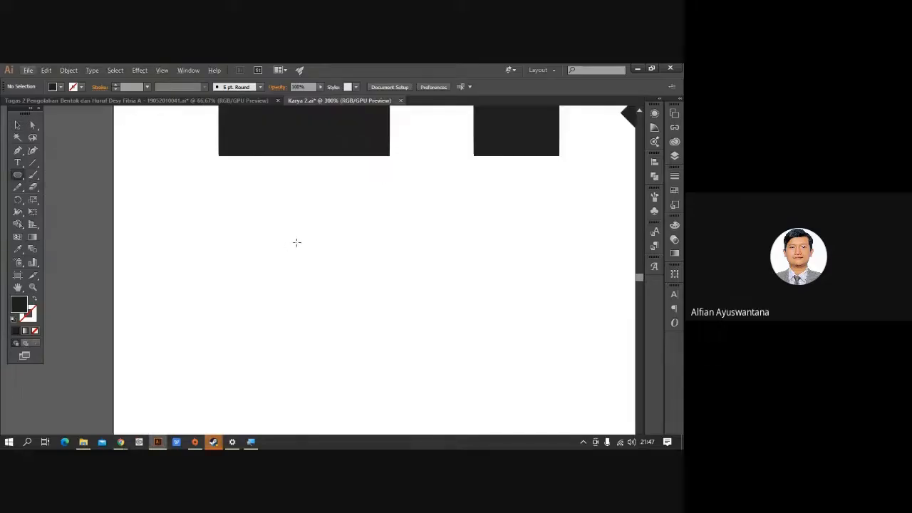
Draw a 40 × 20 mm ellipse, discarding a mistaken 20 × 40 mm one first.
{"action": "left_click", "coordinate": [297, 248]}
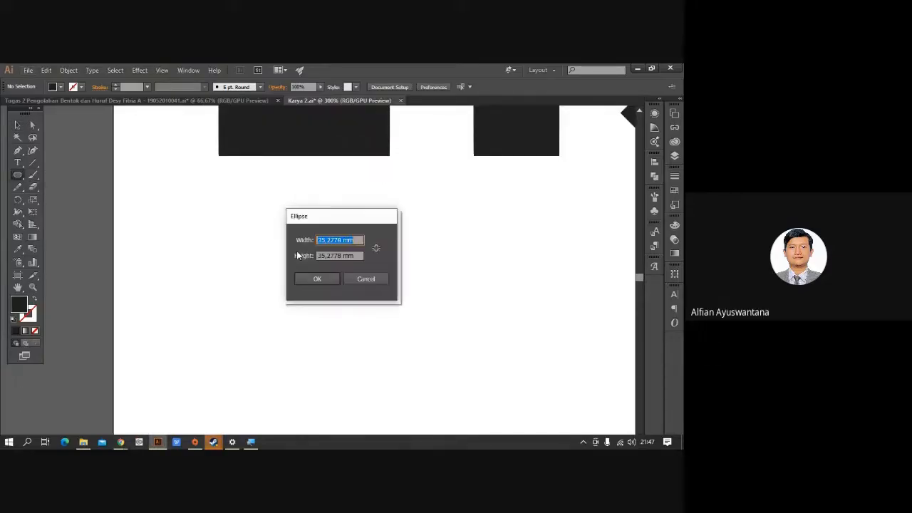
{"action": "left_click_drag", "start_coordinate": [341, 240], "coordinate": [311, 240]}
{"action": "type", "text": "20"}
{"action": "left_click_drag", "start_coordinate": [342, 254], "coordinate": [307, 257]}
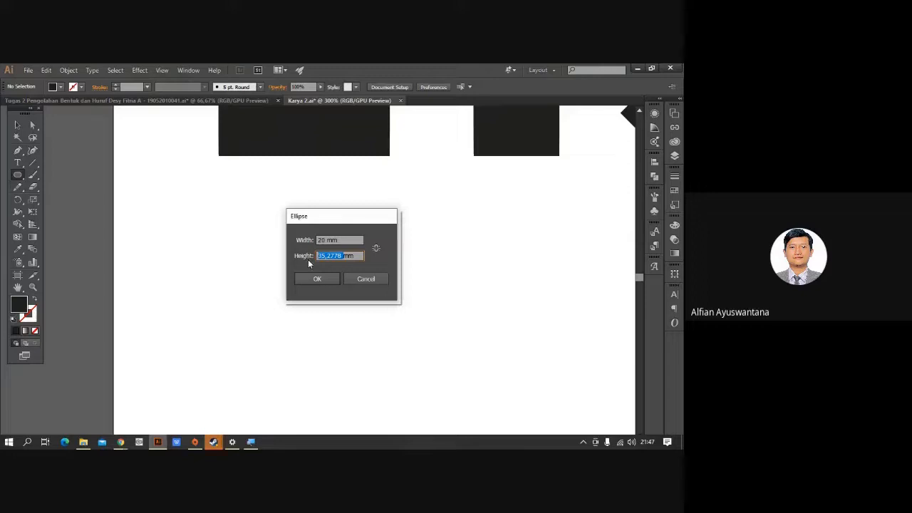
{"action": "type", "text": "40"}
{"action": "key", "text": "Return"}
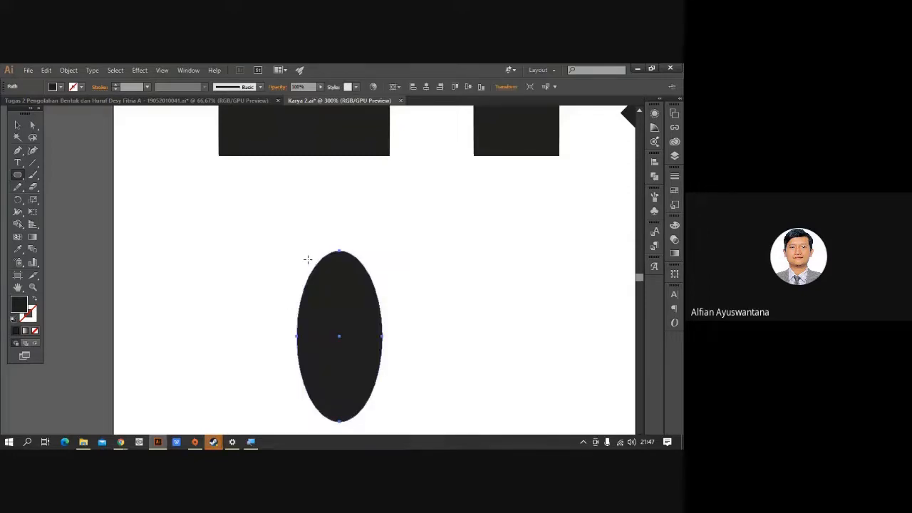
{"action": "key", "text": "Delete"}
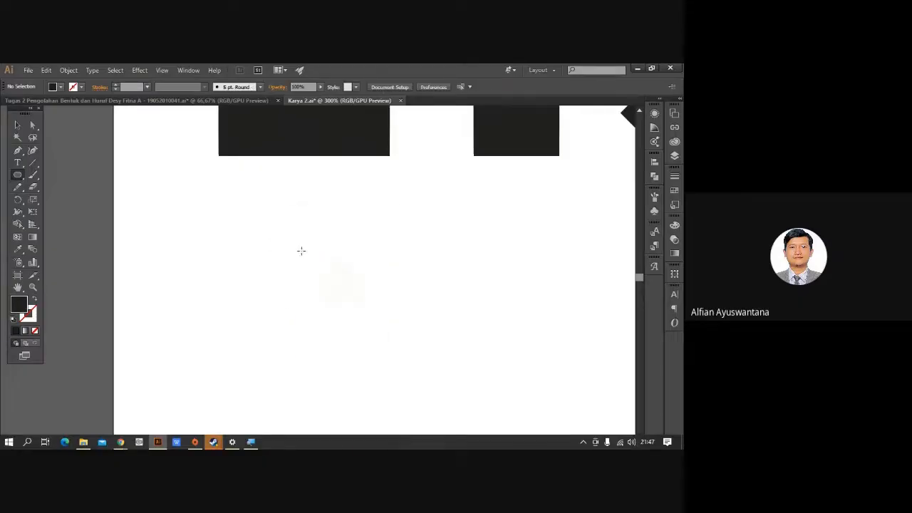
{"action": "left_click", "coordinate": [300, 251]}
{"action": "left_click", "coordinate": [321, 255]}
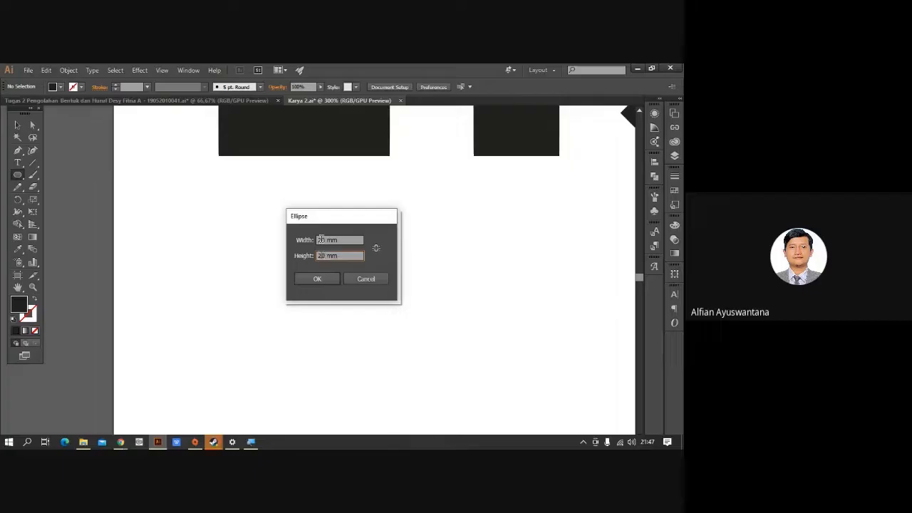
{"action": "left_click", "coordinate": [321, 240]}
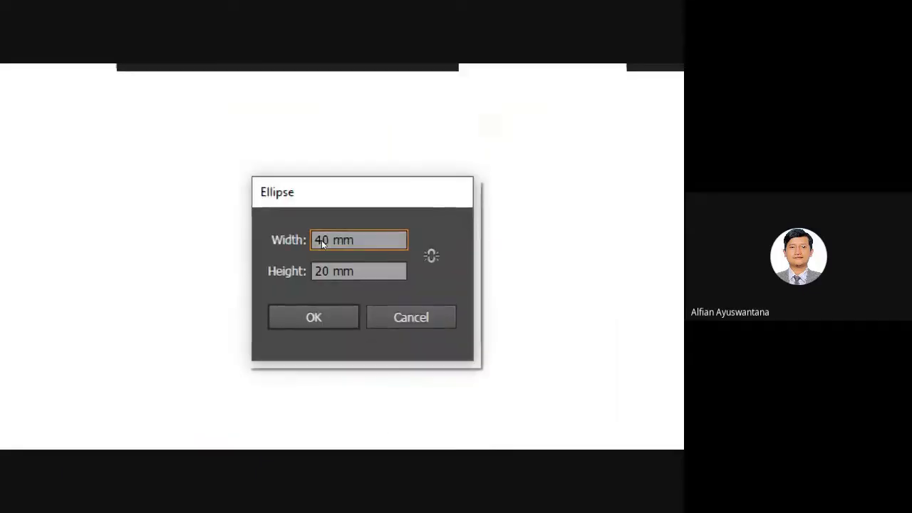
{"action": "left_click", "coordinate": [277, 311]}
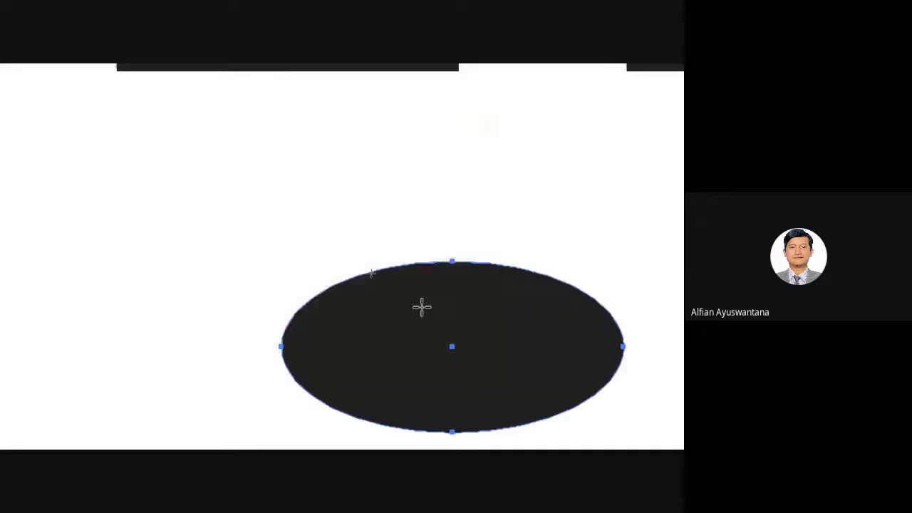
Add a 20 × 20 mm circle beside the ellipse.
{"action": "left_click_drag", "start_coordinate": [603, 292], "coordinate": [289, 274]}
{"action": "left_click", "coordinate": [288, 274]}
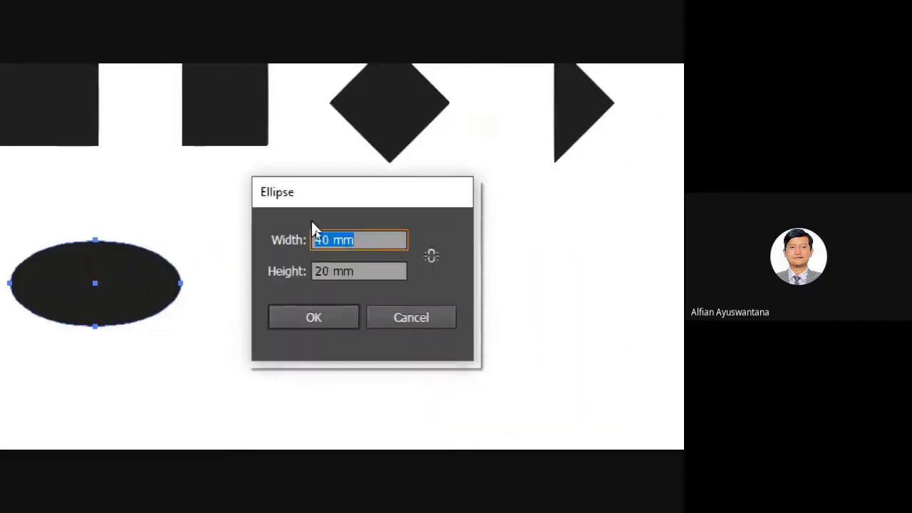
{"action": "left_click", "coordinate": [338, 245]}
{"action": "key", "text": "BackSpace"}
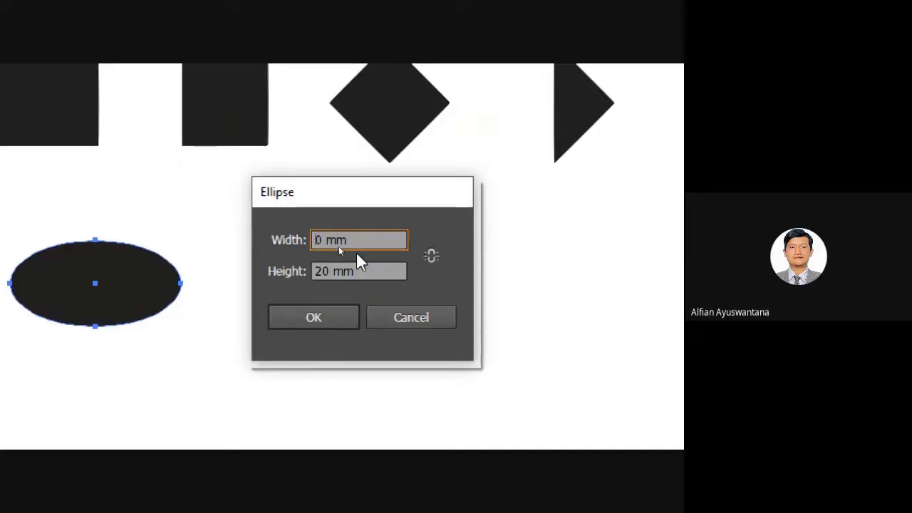
{"action": "type", "text": "2"}
{"action": "left_click", "coordinate": [314, 317]}
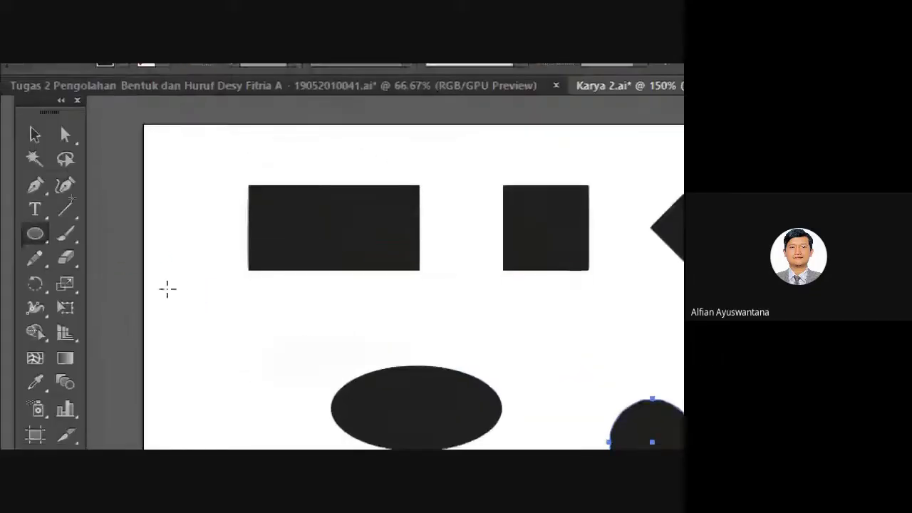
Copy the circle 33.74 mm to the right and repeat for a third circle.
{"action": "left_click", "coordinate": [36, 134]}
{"action": "left_click", "coordinate": [310, 374]}
{"action": "left_click_drag", "start_coordinate": [386, 425], "coordinate": [74, 315]}
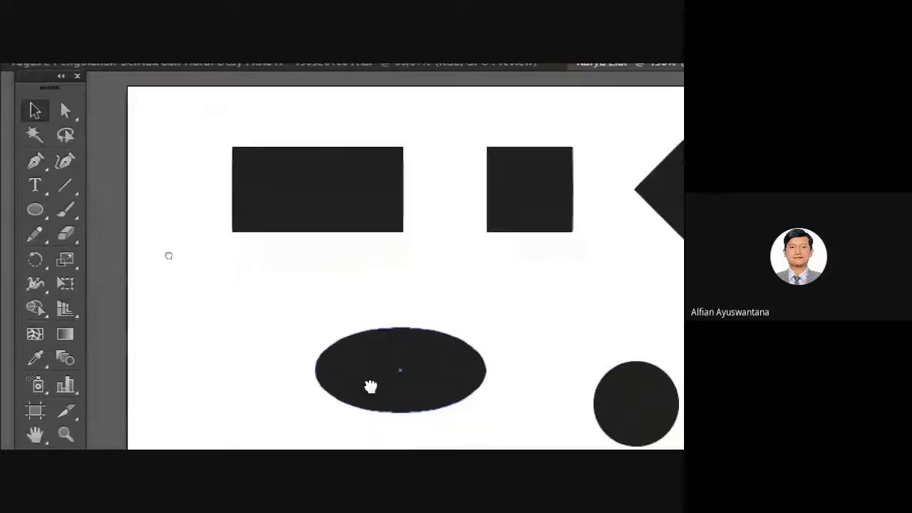
{"action": "left_click", "coordinate": [322, 338]}
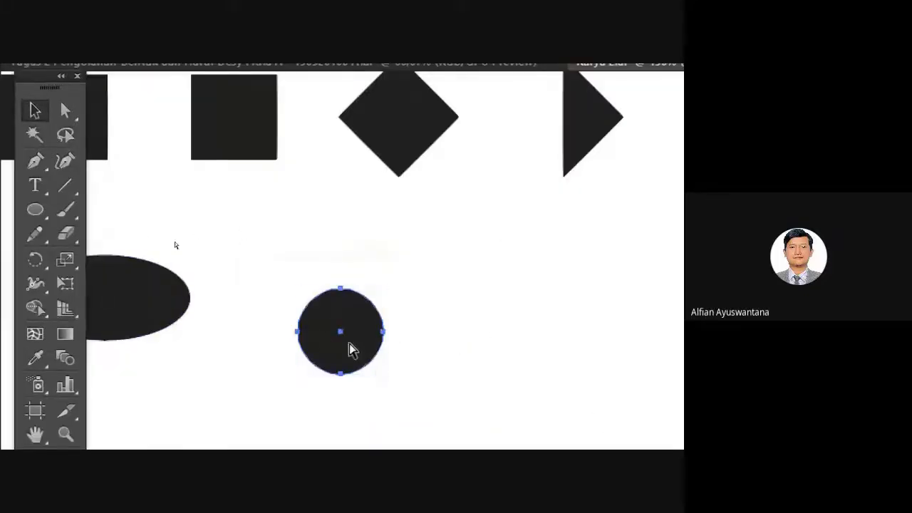
{"action": "left_click_drag", "start_coordinate": [351, 349], "coordinate": [490, 335]}
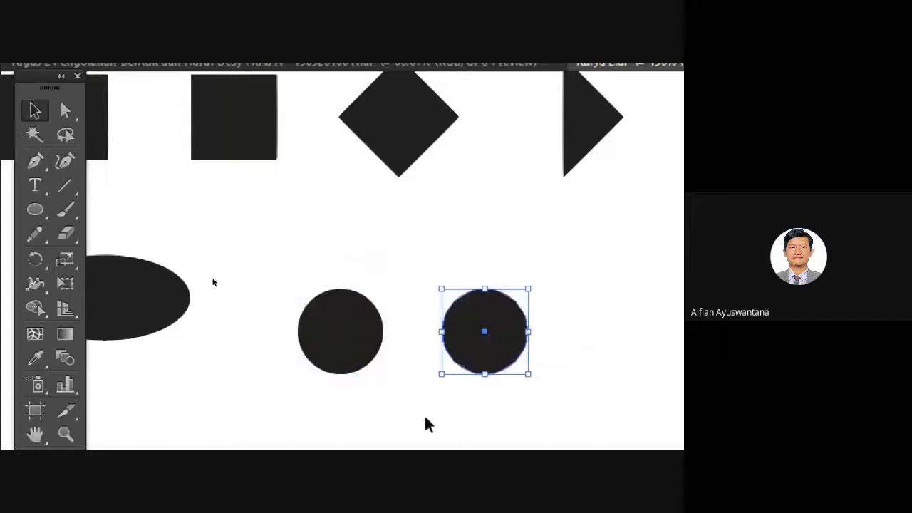
{"action": "left_click_drag", "start_coordinate": [423, 416], "coordinate": [296, 413]}
{"action": "key", "text": "ctrl+d"}
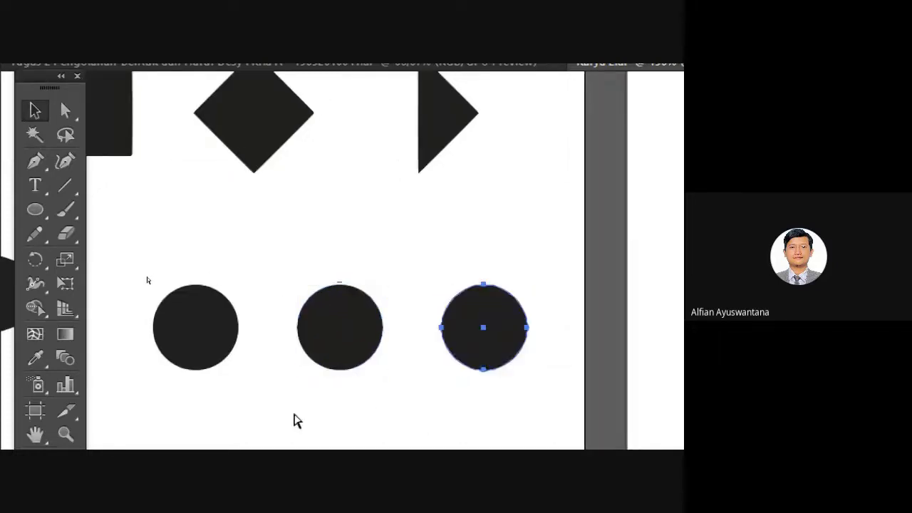
Select the rightmost circle's anchor points with the Direct Selection tool.
{"action": "left_click", "coordinate": [444, 195]}
{"action": "scroll", "coordinate": [432, 242], "scroll_direction": "down", "scroll_amount": 2}
{"action": "scroll", "coordinate": [460, 269], "scroll_direction": "up", "scroll_amount": 3}
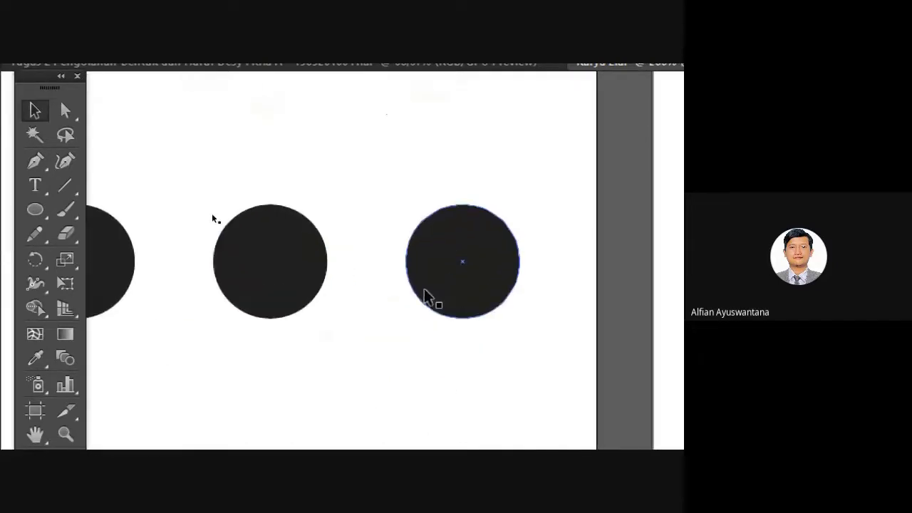
{"action": "key", "text": "a"}
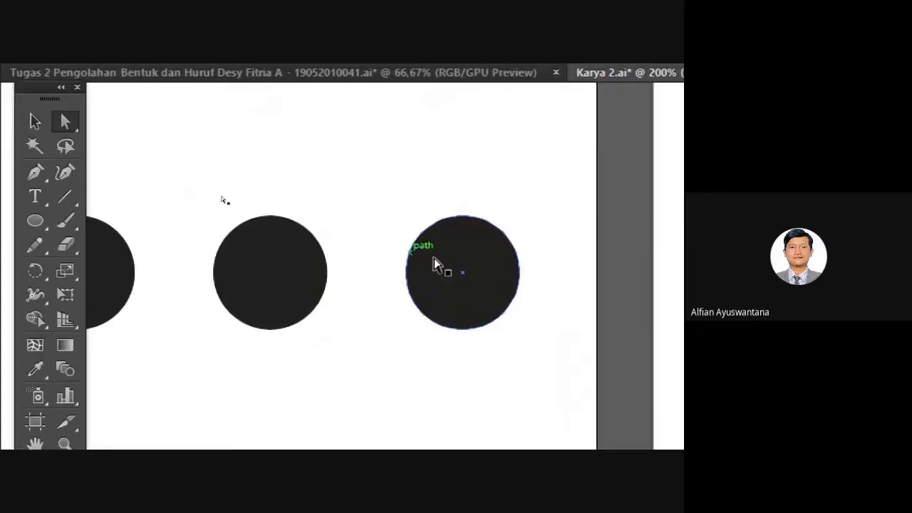
{"action": "left_click", "coordinate": [474, 280]}
{"action": "left_click", "coordinate": [497, 295]}
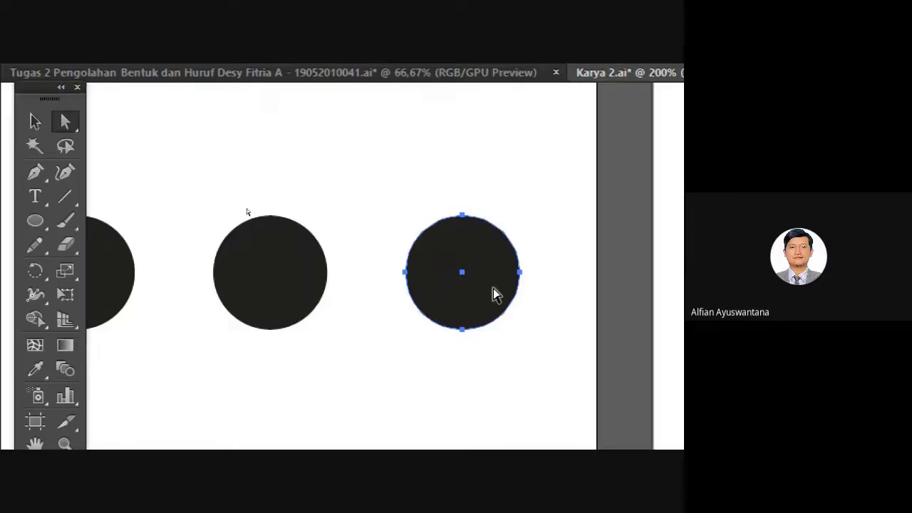
In Outline view, delete the right circle's left anchor point.
{"action": "key", "text": "super"}
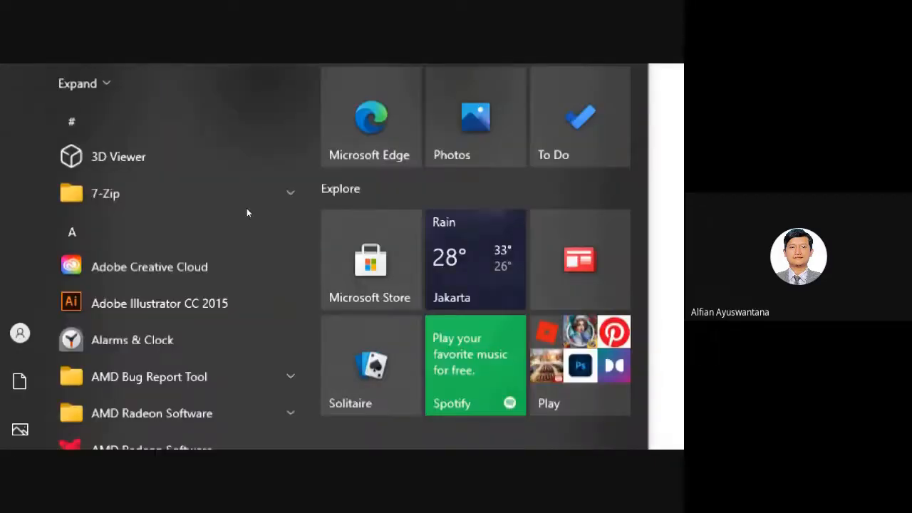
{"action": "key", "text": "super"}
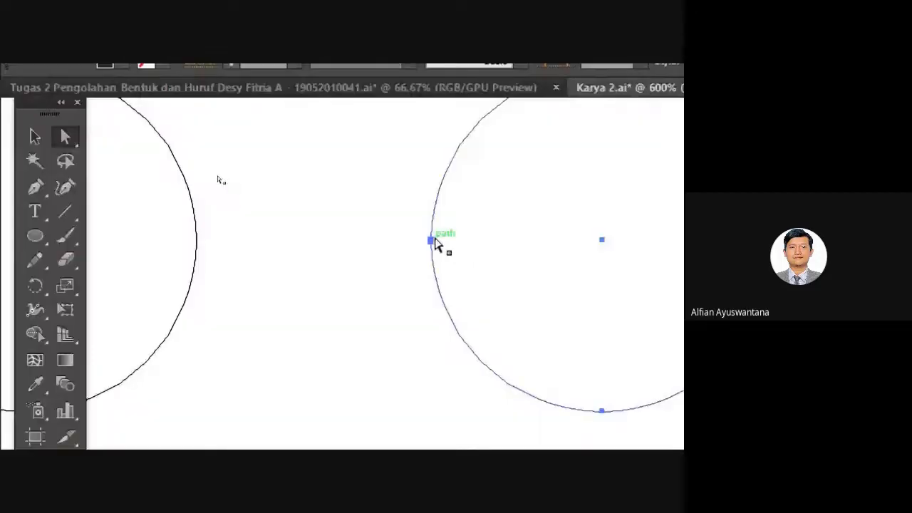
{"action": "left_click", "coordinate": [433, 241]}
{"action": "key", "text": "Delete"}
{"action": "scroll", "coordinate": [468, 307], "scroll_direction": "down", "scroll_amount": 5}
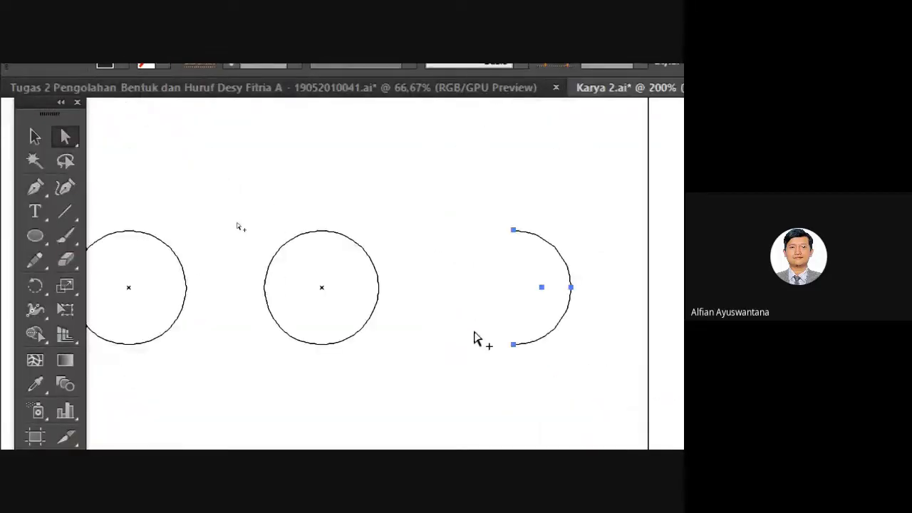
{"action": "scroll", "coordinate": [471, 332], "scroll_direction": "up", "scroll_amount": 3}
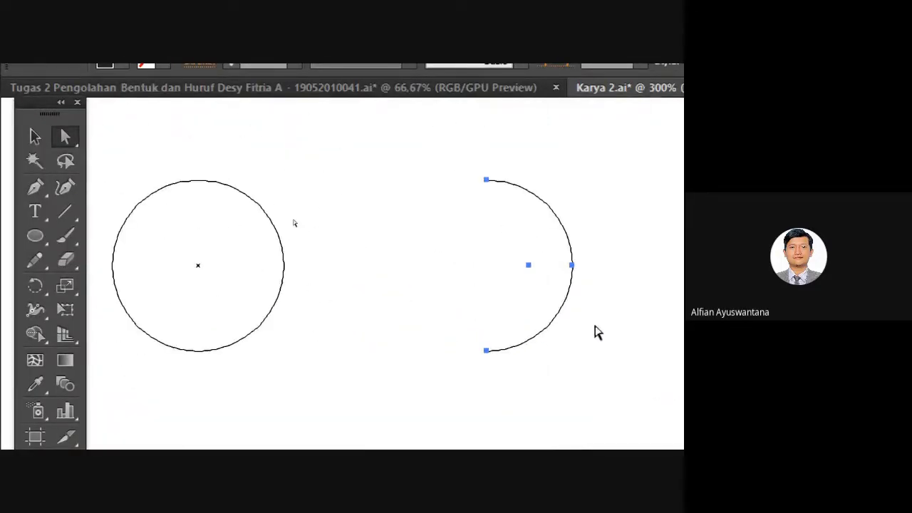
Inspect the open arc, then return to Preview showing the solid half circle.
{"action": "left_click_drag", "start_coordinate": [560, 311], "coordinate": [495, 489]}
{"action": "left_click_drag", "start_coordinate": [403, 142], "coordinate": [431, 423]}
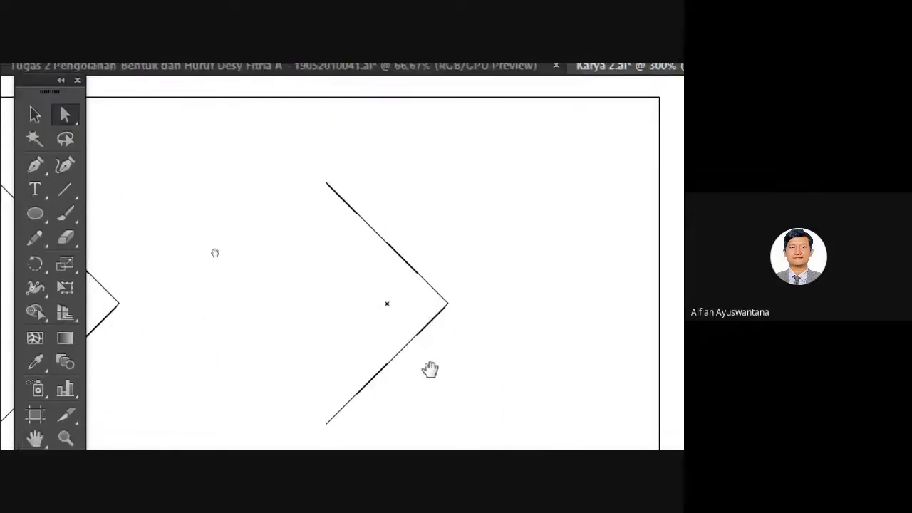
{"action": "left_click_drag", "start_coordinate": [430, 382], "coordinate": [382, 53]}
{"action": "scroll", "coordinate": [382, 245], "scroll_direction": "up", "scroll_amount": 2}
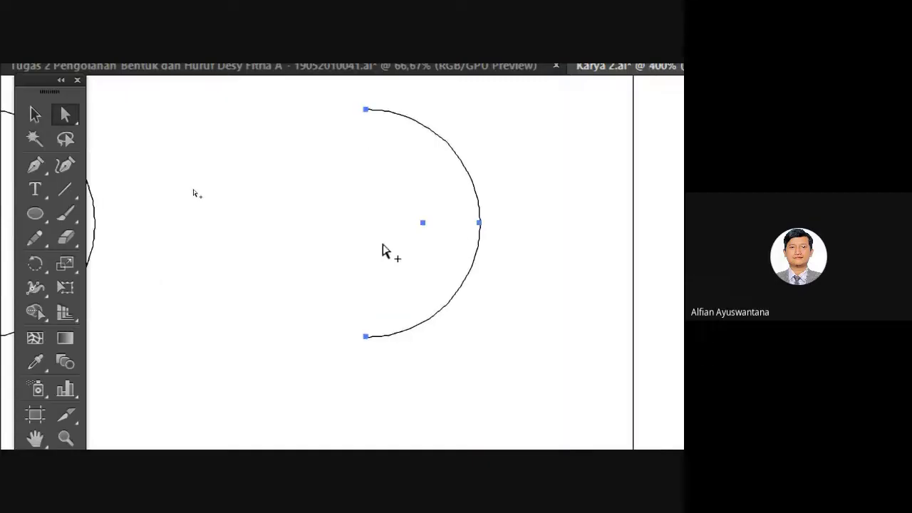
{"action": "scroll", "coordinate": [444, 246], "scroll_direction": "down", "scroll_amount": 2}
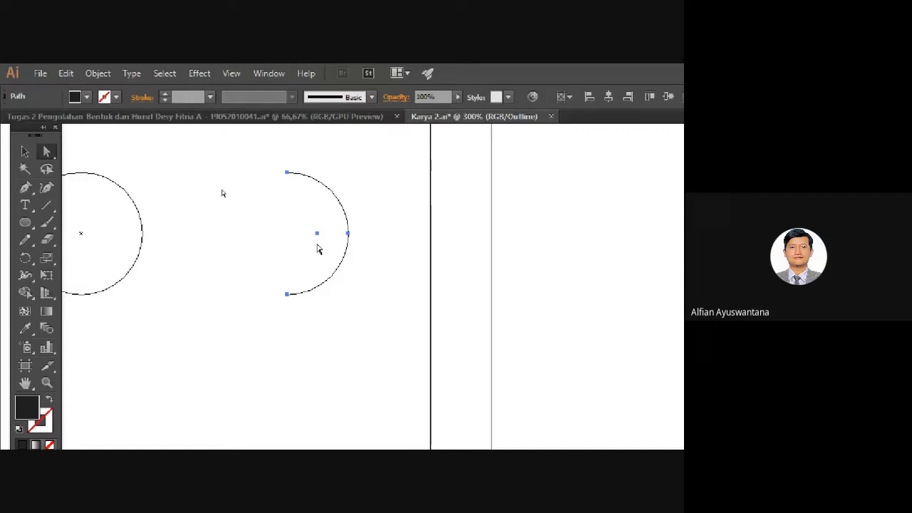
{"action": "key", "text": "ctrl+y"}
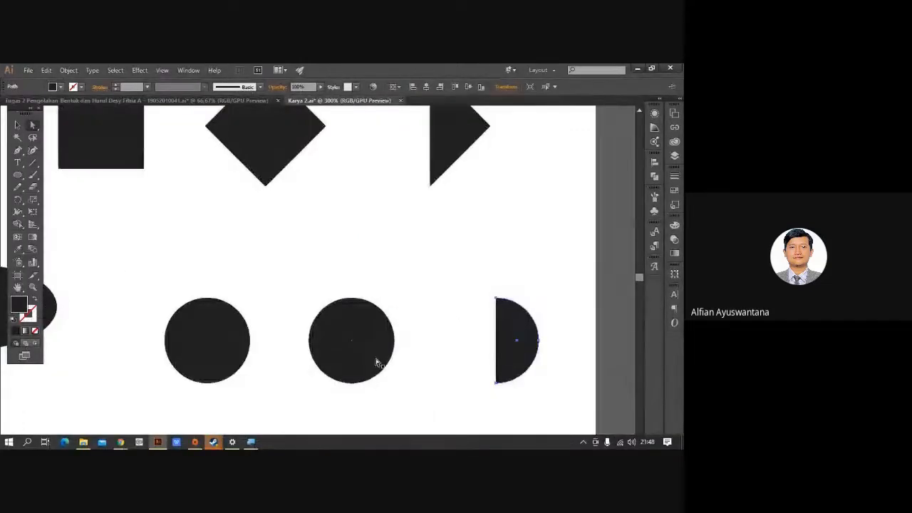
{"action": "scroll", "coordinate": [387, 322], "scroll_direction": "down", "scroll_amount": 2}
{"action": "left_click_drag", "start_coordinate": [298, 292], "coordinate": [362, 272]}
Pan to the empty space below the second row and open the Ellipse tool's shape flyout.
{"action": "left_click", "coordinate": [17, 127]}
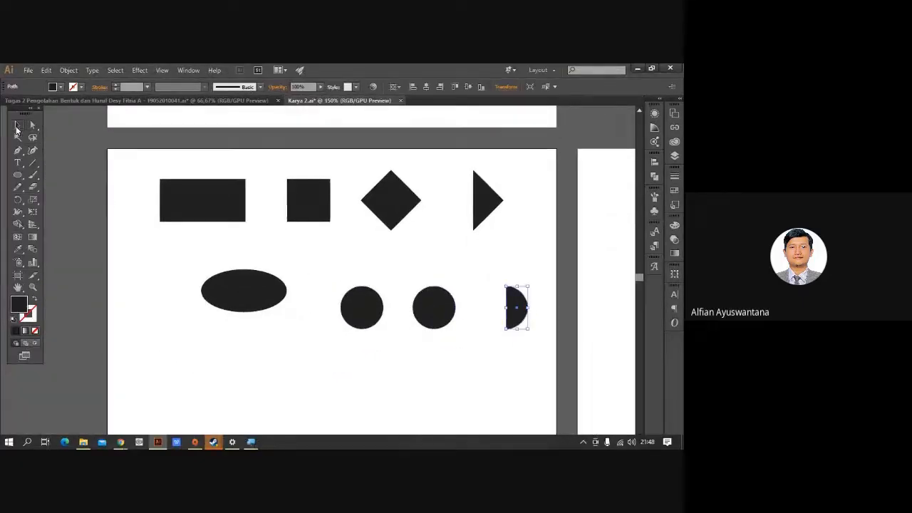
{"action": "left_click", "coordinate": [69, 212]}
{"action": "left_click_drag", "start_coordinate": [204, 313], "coordinate": [265, 288]}
{"action": "left_click_drag", "start_coordinate": [245, 340], "coordinate": [232, 358]}
{"action": "left_click", "coordinate": [297, 297]}
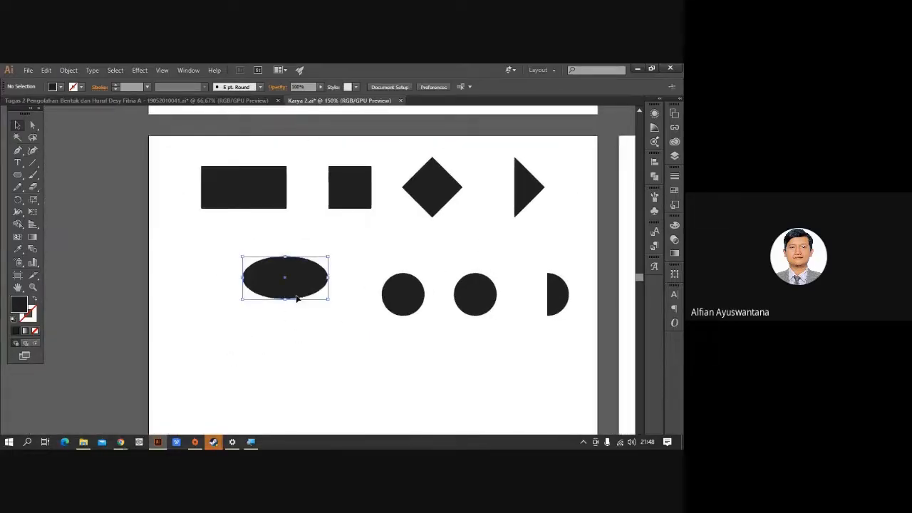
{"action": "left_click", "coordinate": [291, 341]}
{"action": "left_click_drag", "start_coordinate": [197, 375], "coordinate": [221, 287]}
{"action": "left_click", "coordinate": [15, 178]}
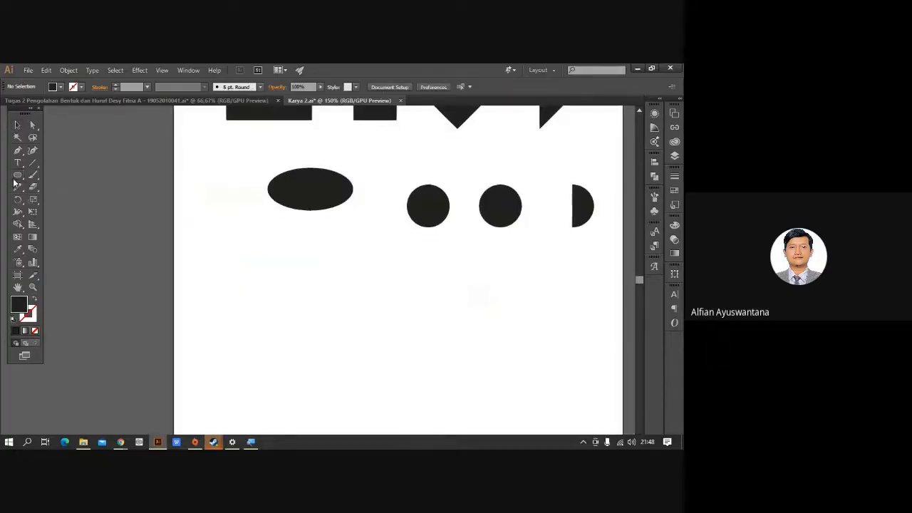
{"action": "left_click", "coordinate": [15, 183]}
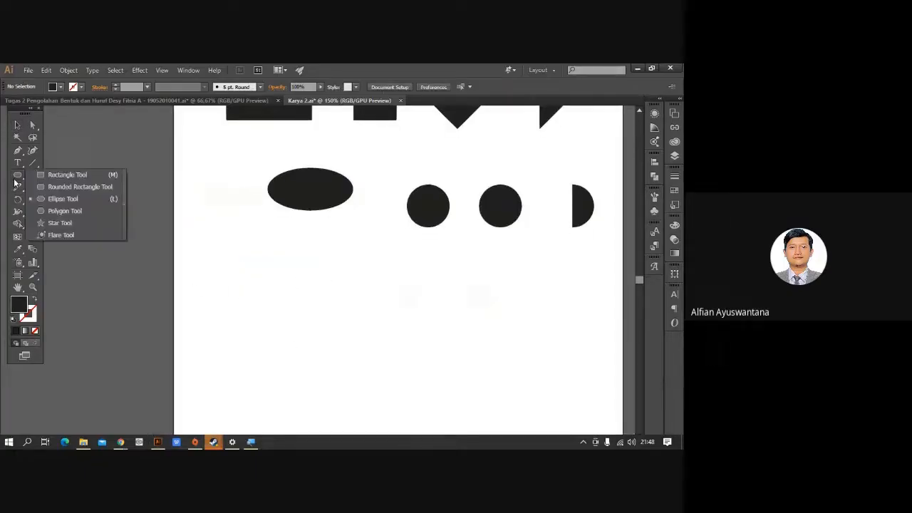
Draw a 20 mm radius polygon triangle and move it down and right.
{"action": "left_click", "coordinate": [60, 211]}
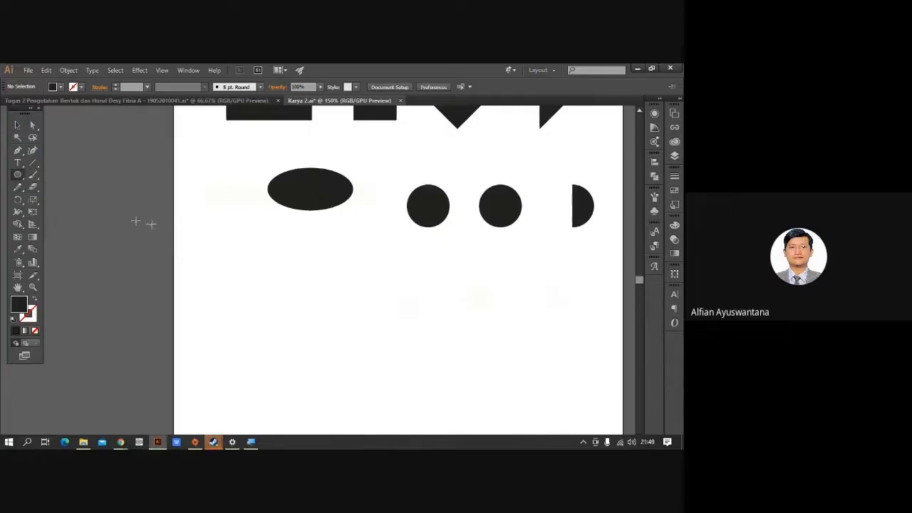
{"action": "left_click", "coordinate": [261, 282]}
{"action": "double_click", "coordinate": [334, 258]}
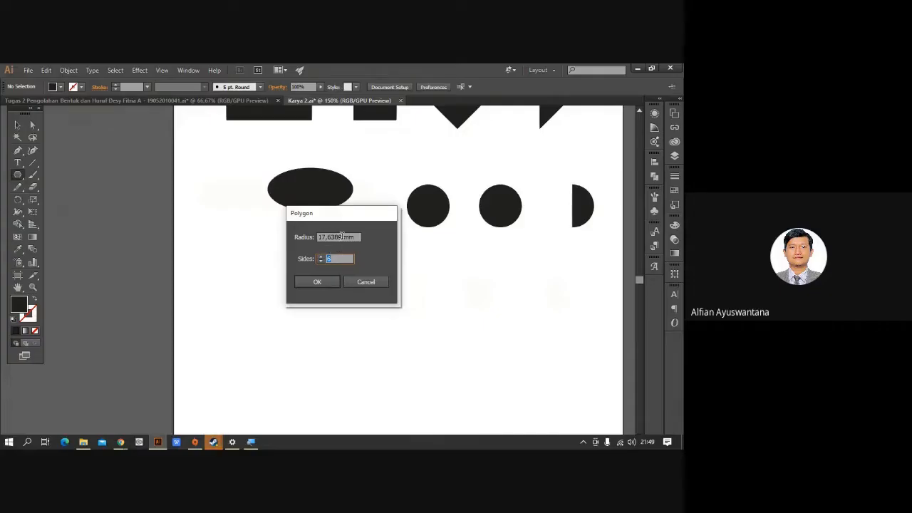
{"action": "left_click_drag", "start_coordinate": [342, 237], "coordinate": [302, 237]}
{"action": "type", "text": "20"}
{"action": "key", "text": "Tab"}
{"action": "key", "text": "Return"}
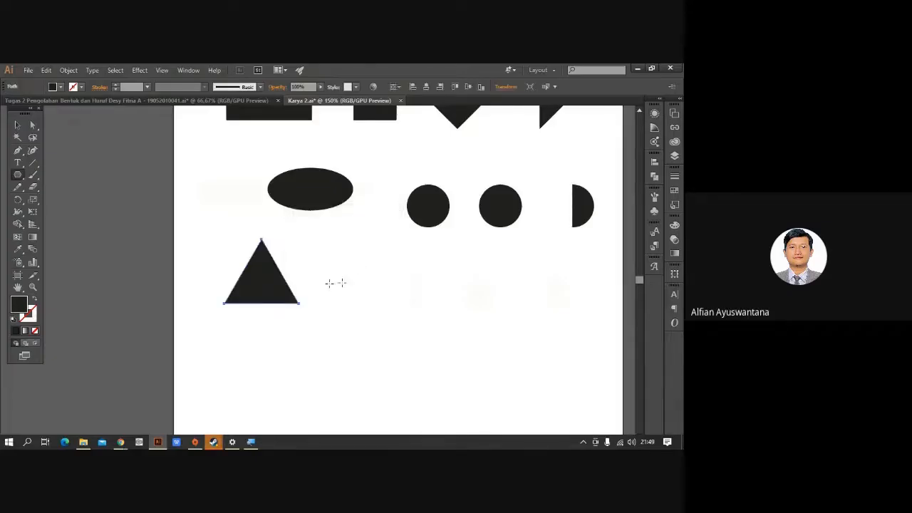
{"action": "key", "text": "v"}
{"action": "left_click_drag", "start_coordinate": [258, 279], "coordinate": [282, 307]}
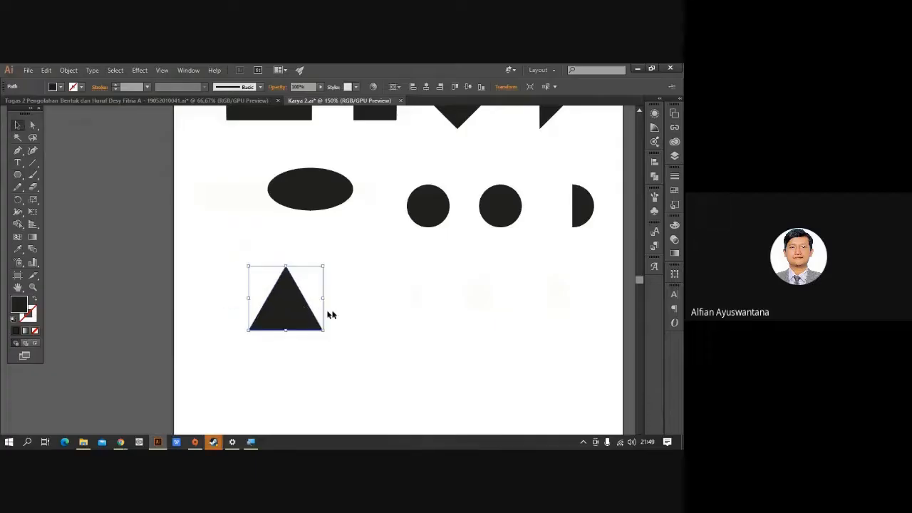
Add a five-sided and a seven-sided polygon to the row.
{"action": "left_click", "coordinate": [19, 174]}
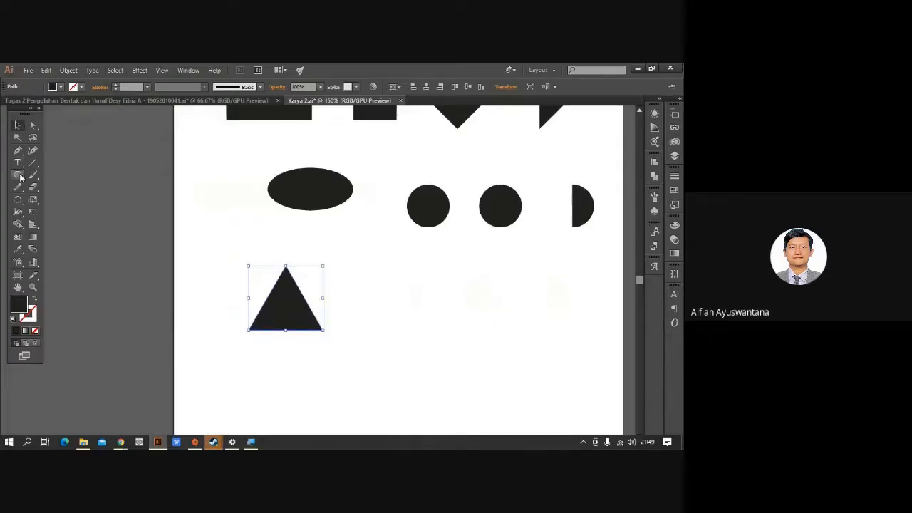
{"action": "left_click", "coordinate": [399, 292]}
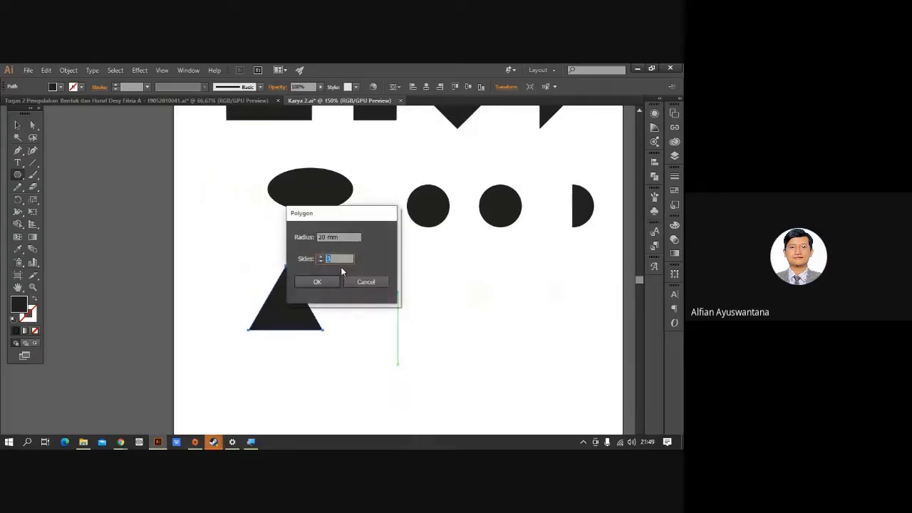
{"action": "type", "text": "5"}
{"action": "left_click", "coordinate": [318, 282]}
{"action": "left_click_drag", "start_coordinate": [482, 305], "coordinate": [371, 306]}
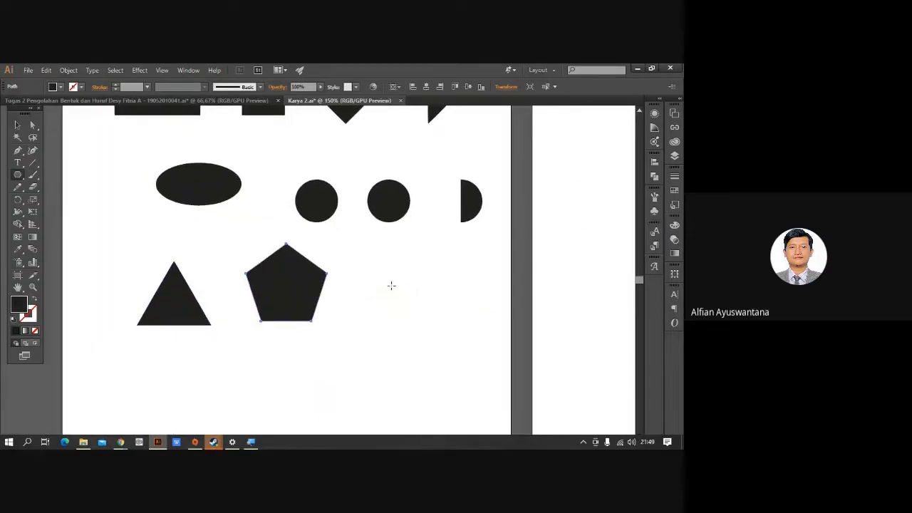
{"action": "left_click", "coordinate": [390, 280]}
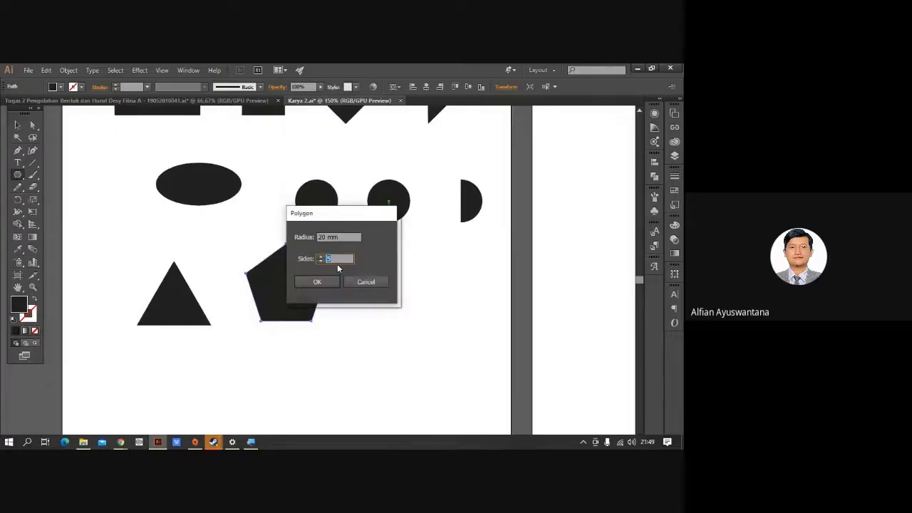
{"action": "type", "text": "7"}
{"action": "left_click", "coordinate": [320, 281]}
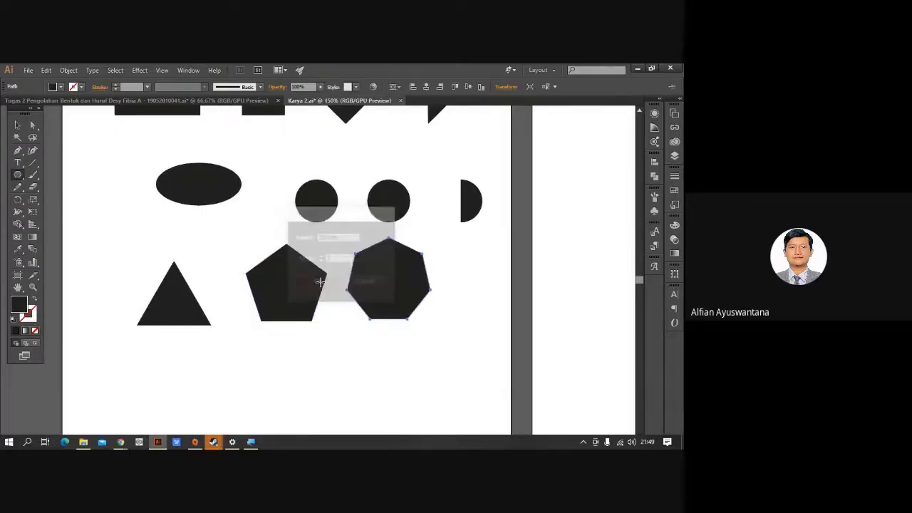
Add a nine-sided polygon to the right of the heptagon.
{"action": "left_click", "coordinate": [473, 282]}
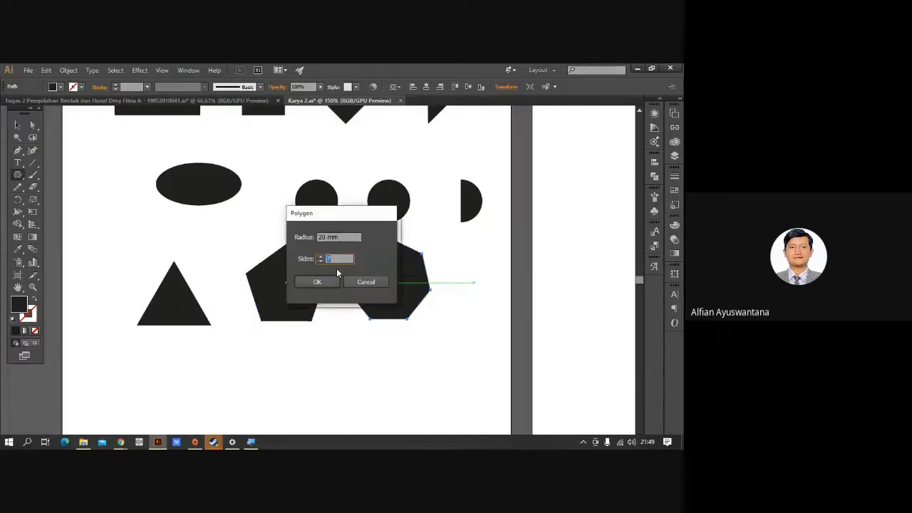
{"action": "type", "text": "9"}
{"action": "key", "text": "Return"}
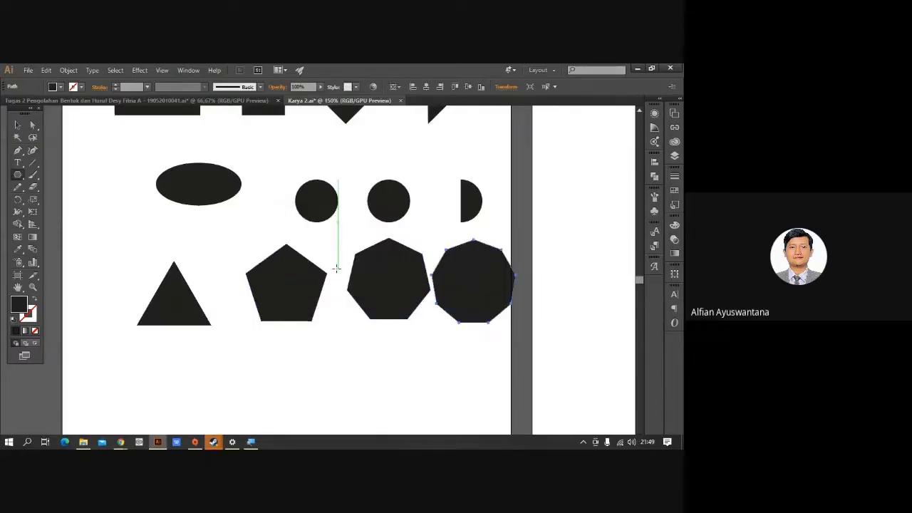
{"action": "key", "text": "v"}
{"action": "left_click", "coordinate": [269, 337]}
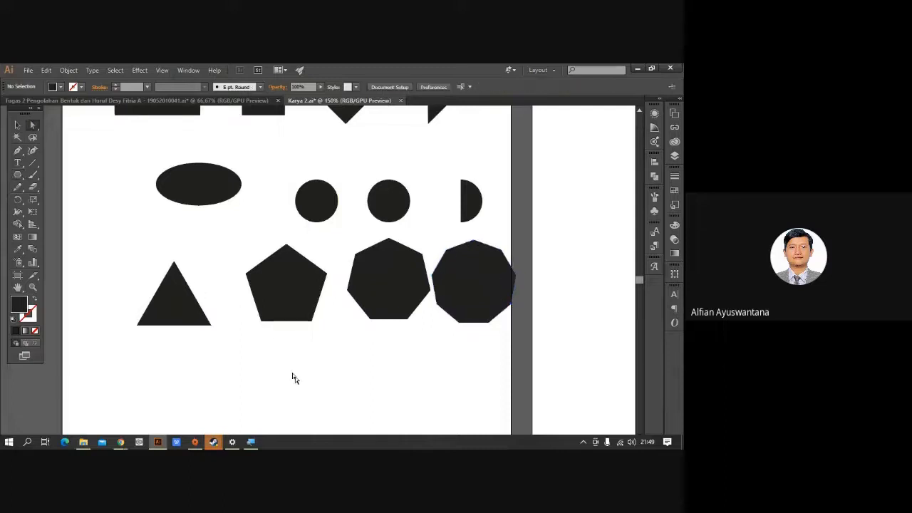
{"action": "mouse_move", "coordinate": [382, 378]}
{"action": "left_mouse_down"}
{"action": "mouse_move", "coordinate": [315, 368]}
{"action": "mouse_move", "coordinate": [405, 361]}
{"action": "mouse_move", "coordinate": [371, 373]}
{"action": "left_mouse_up"}
{"action": "scroll", "coordinate": [376, 298], "scroll_direction": "up", "scroll_amount": 1}
{"action": "scroll", "coordinate": [376, 297], "scroll_direction": "down", "scroll_amount": 3}
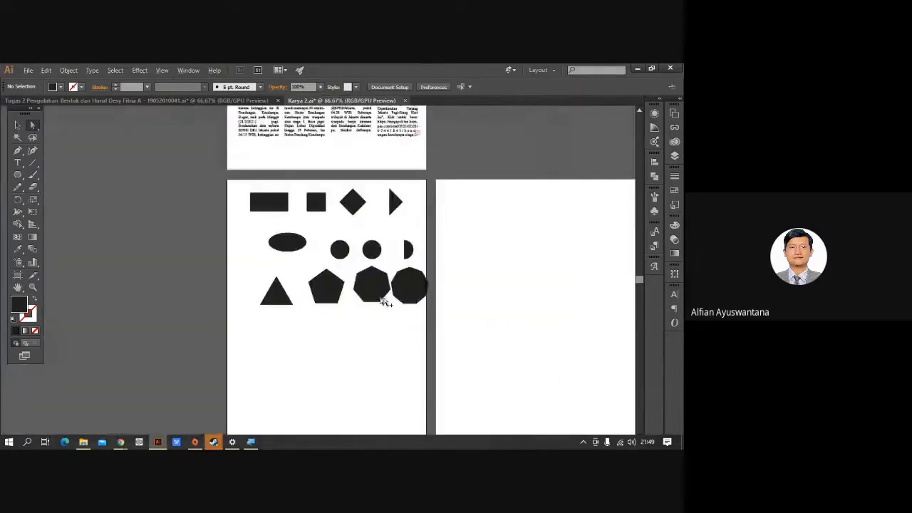
{"action": "left_click_drag", "start_coordinate": [335, 287], "coordinate": [384, 278]}
{"action": "scroll", "coordinate": [393, 311], "scroll_direction": "up", "scroll_amount": 2}
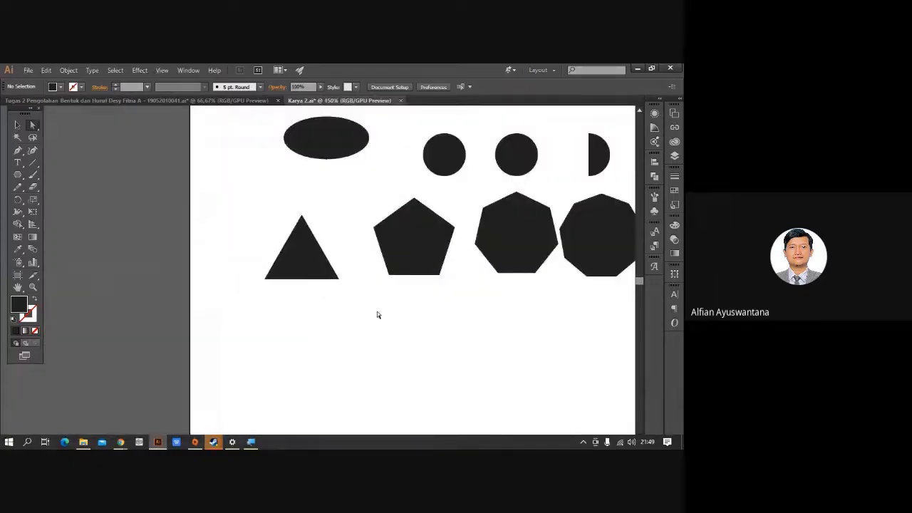
{"action": "scroll", "coordinate": [334, 332], "scroll_direction": "down", "scroll_amount": 1}
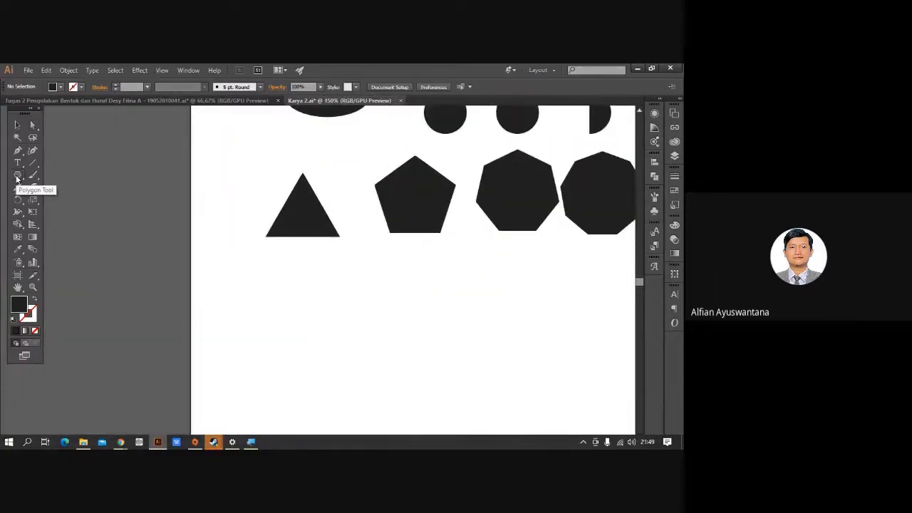
Choose the Star tool and enter Radius 1 20 mm, Radius 2 20 mm and 6 points.
{"action": "left_click", "coordinate": [18, 175]}
{"action": "left_click", "coordinate": [61, 222]}
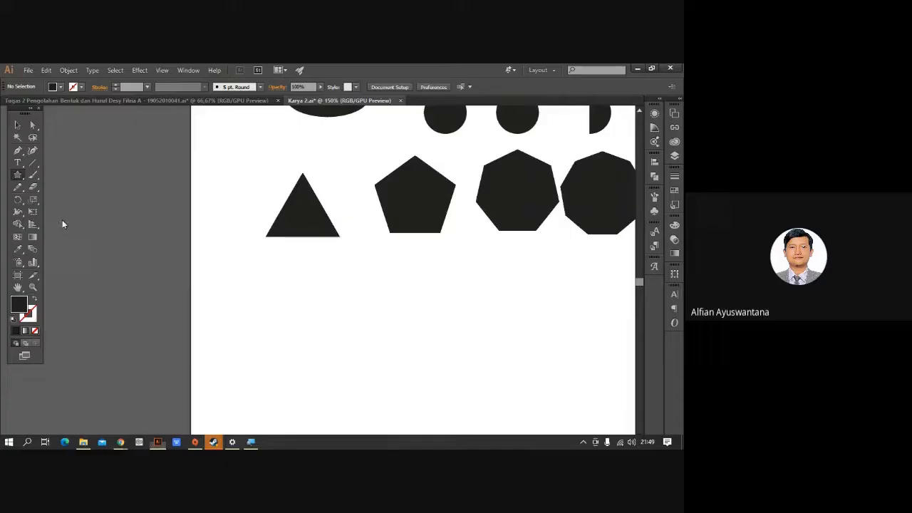
{"action": "left_click", "coordinate": [297, 314]}
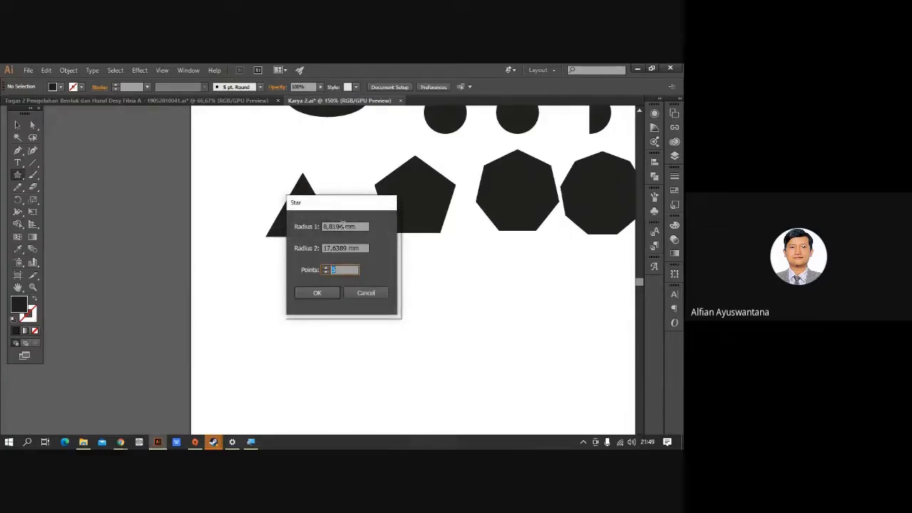
{"action": "double_click", "coordinate": [341, 225]}
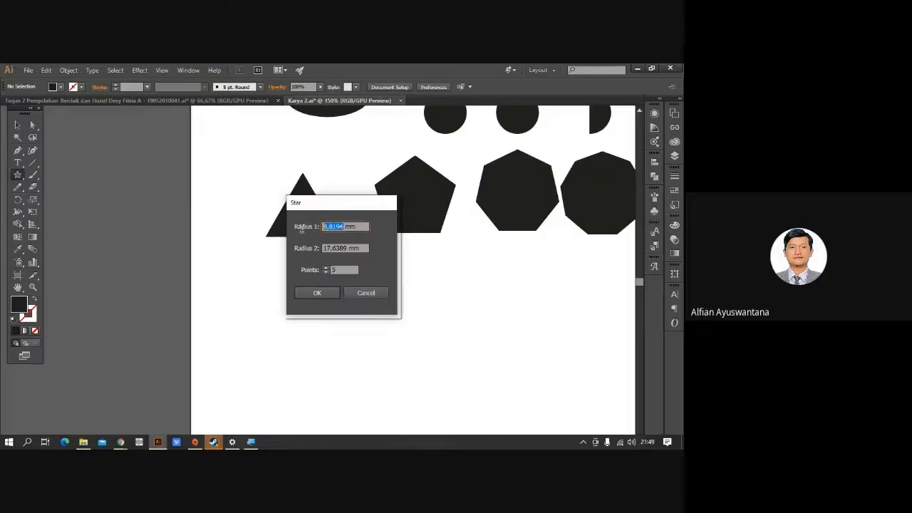
{"action": "type", "text": "20"}
{"action": "double_click", "coordinate": [345, 247]}
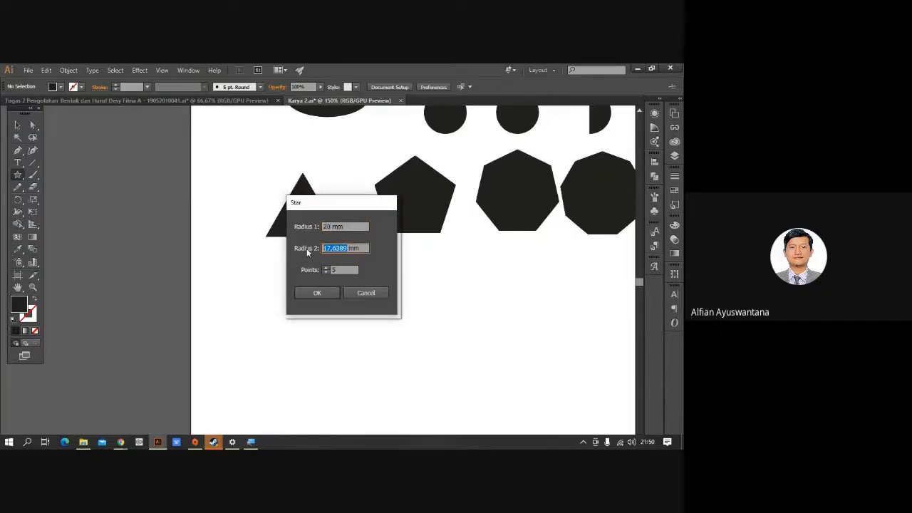
{"action": "type", "text": "20"}
{"action": "double_click", "coordinate": [333, 269]}
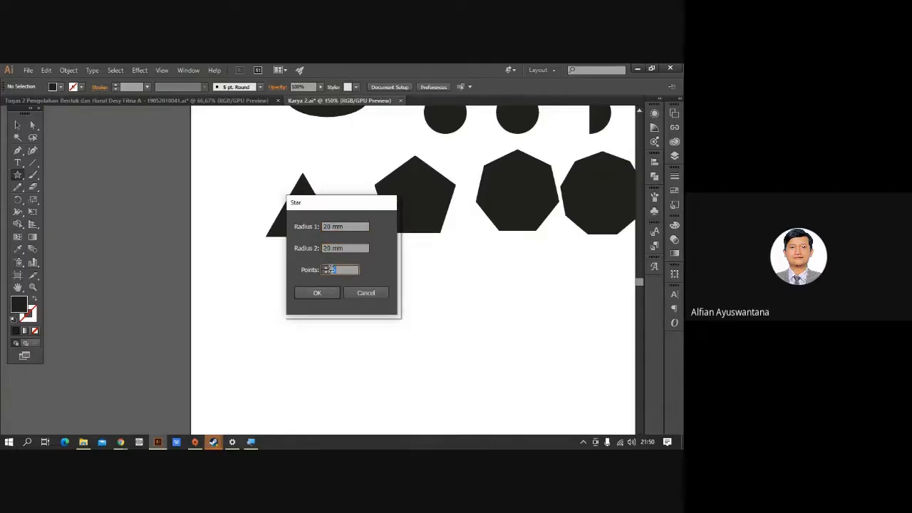
{"action": "type", "text": "6"}
Draw the star twice, deleting each resulting hexagon.
{"action": "key", "text": "Return"}
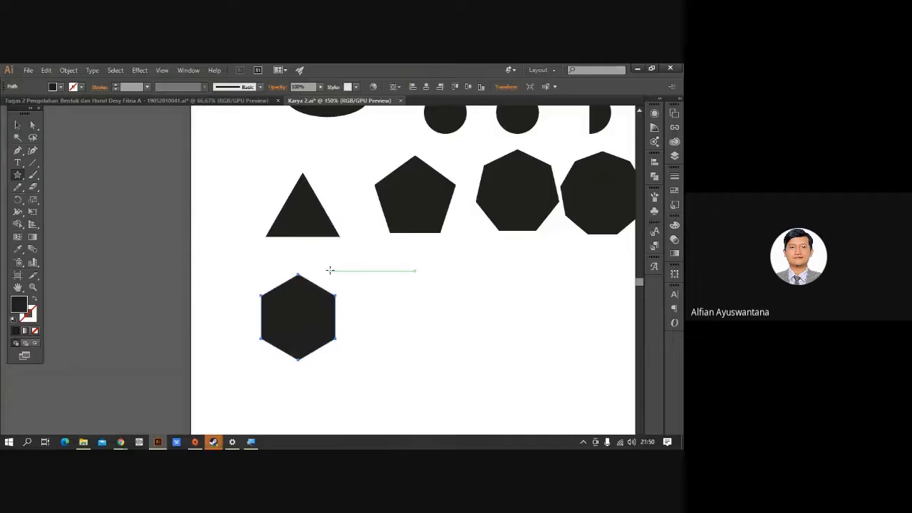
{"action": "key", "text": "Delete"}
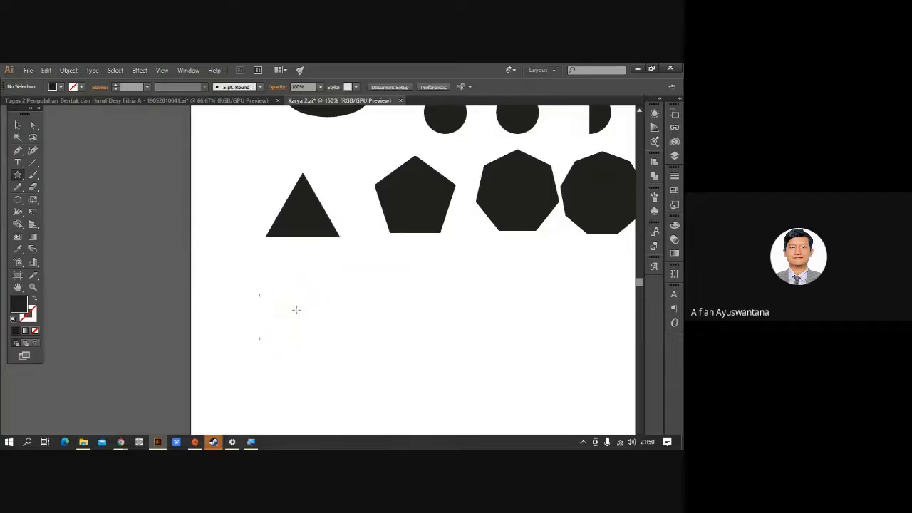
{"action": "left_click", "coordinate": [295, 317]}
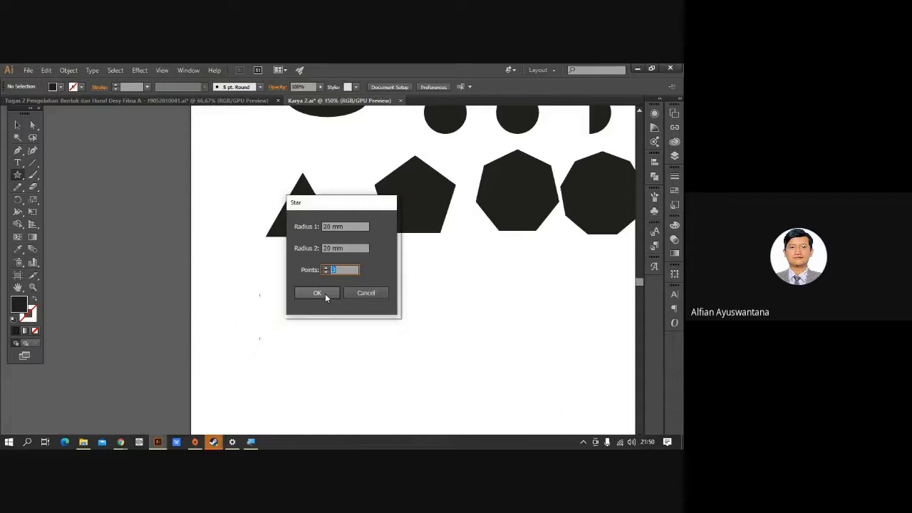
{"action": "left_click", "coordinate": [325, 293]}
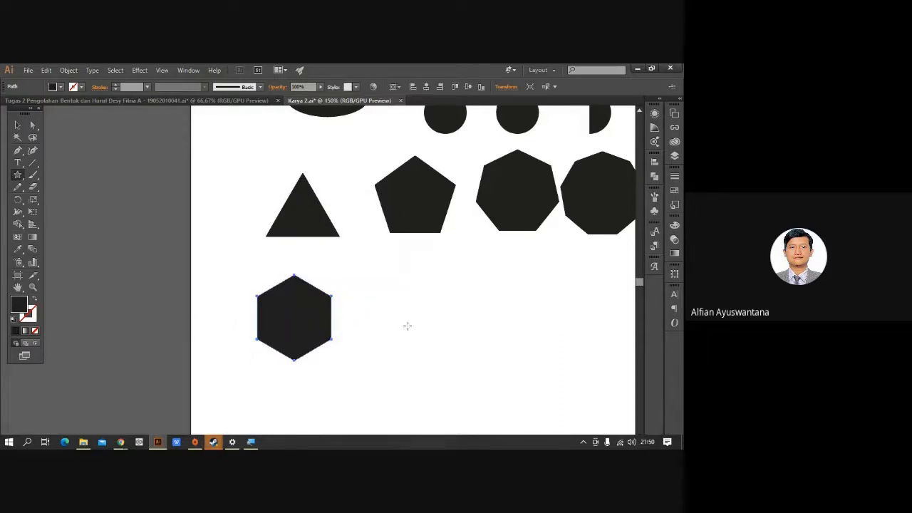
{"action": "key", "text": "Delete"}
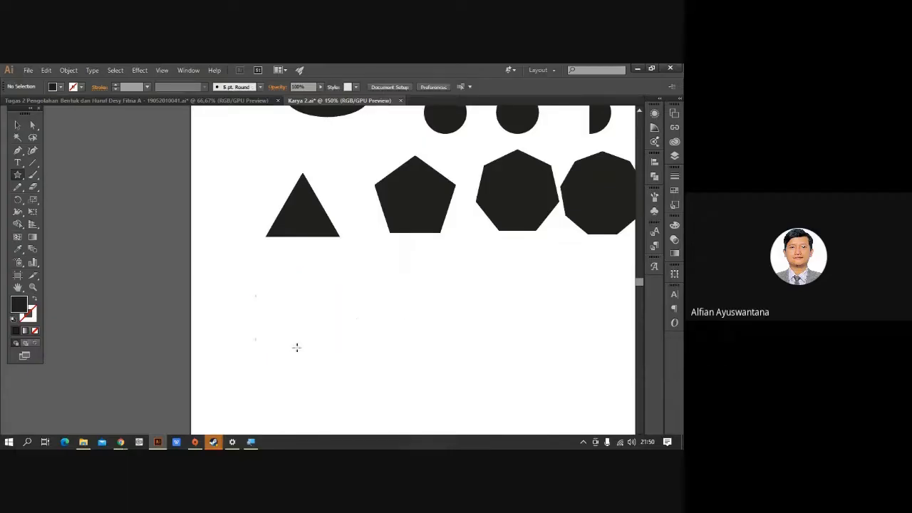
Retry with a shortened inner radius, undoing the malformed three-armed stars.
{"action": "left_click", "coordinate": [18, 175]}
{"action": "left_click", "coordinate": [305, 314]}
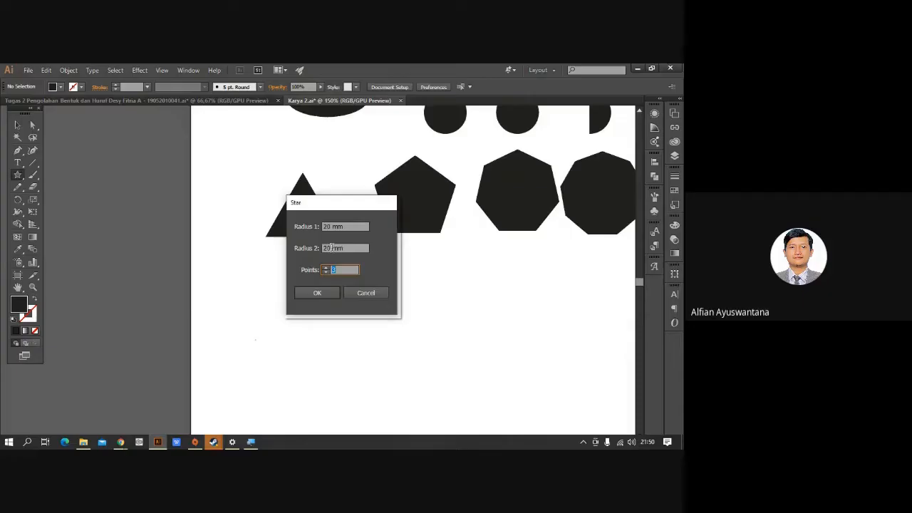
{"action": "left_click_drag", "start_coordinate": [331, 248], "coordinate": [315, 248]}
{"action": "key", "text": "BackSpace"}
{"action": "key", "text": "BackSpace"}
{"action": "key", "text": "Return"}
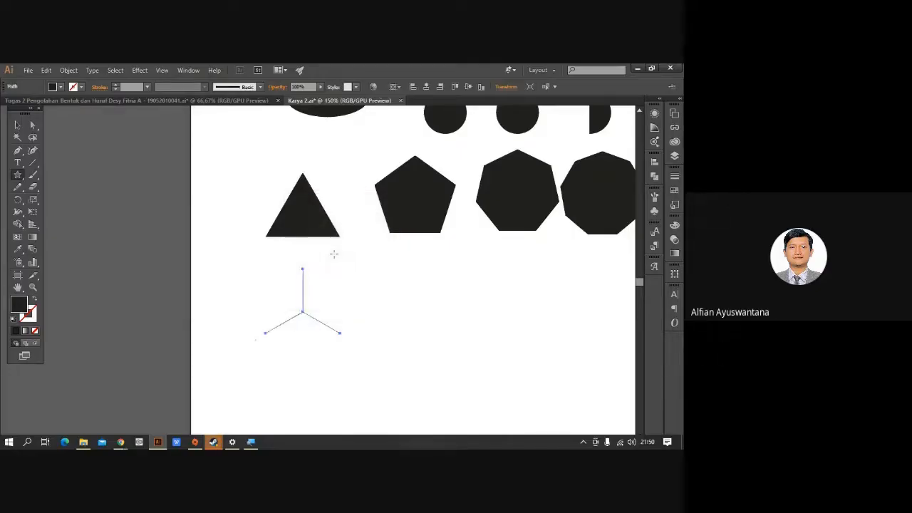
{"action": "key", "text": "ctrl+z"}
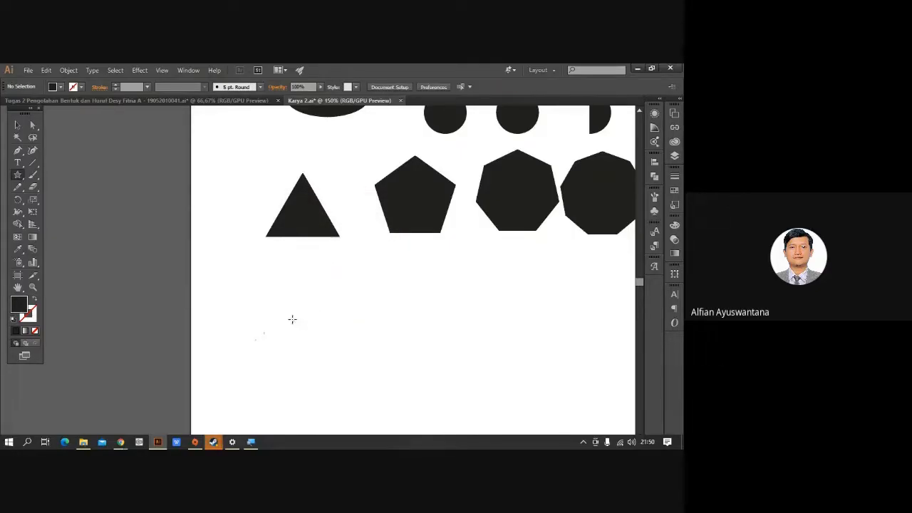
{"action": "left_click", "coordinate": [293, 320]}
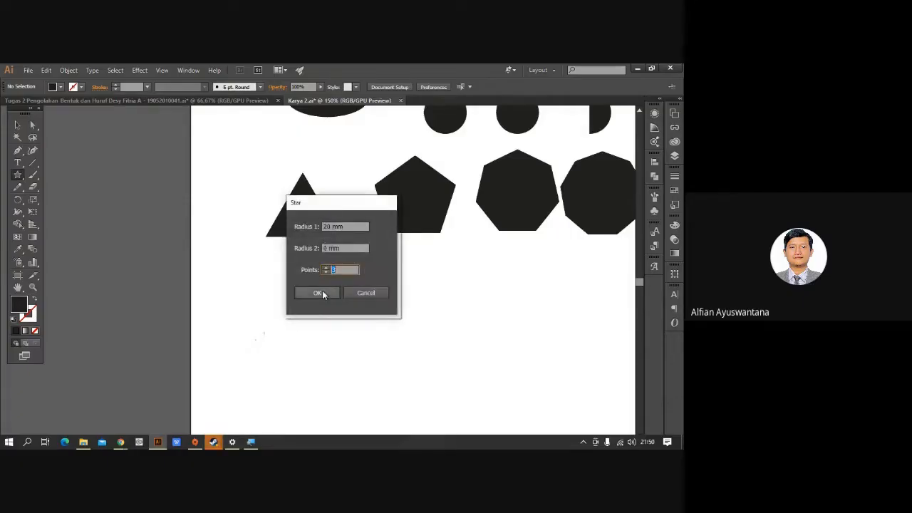
{"action": "left_click", "coordinate": [313, 293]}
{"action": "key", "text": "ctrl+z"}
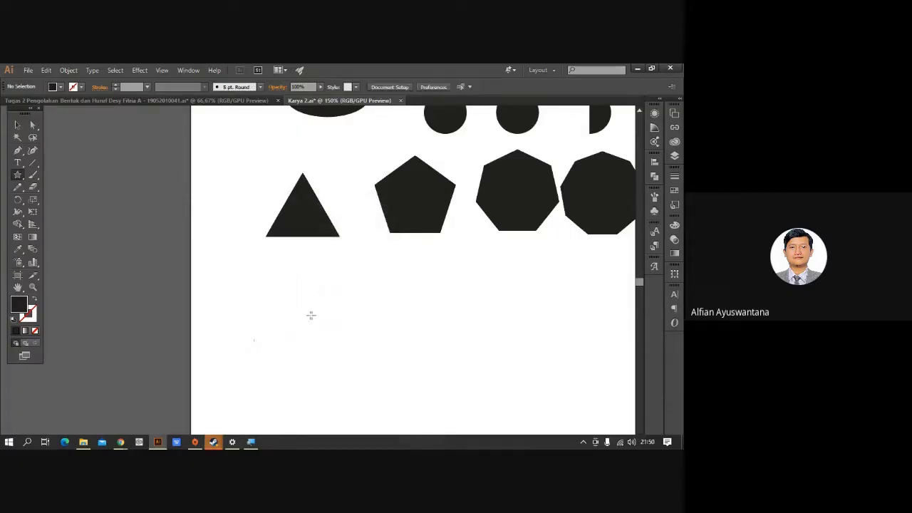
Draw the three-pointed star with a small inner radius below the triangle.
{"action": "left_click", "coordinate": [312, 320]}
{"action": "left_click", "coordinate": [325, 248]}
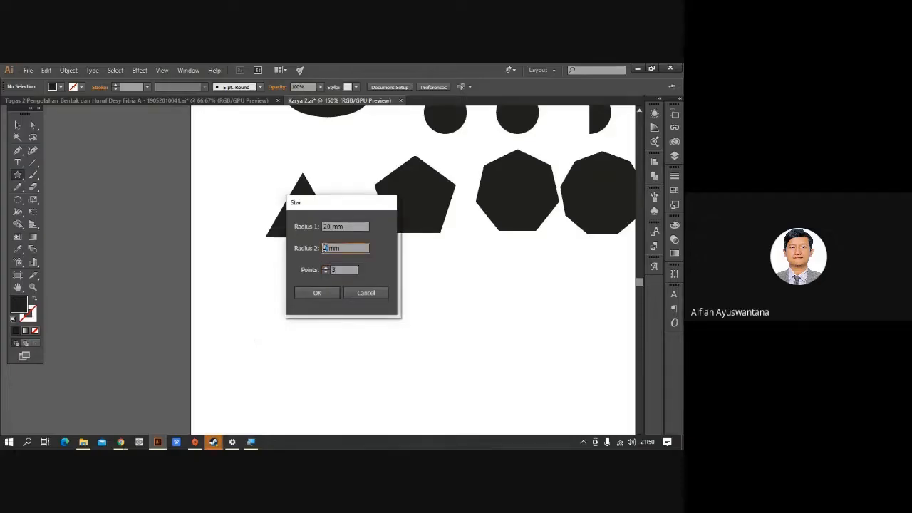
{"action": "key", "text": "Return"}
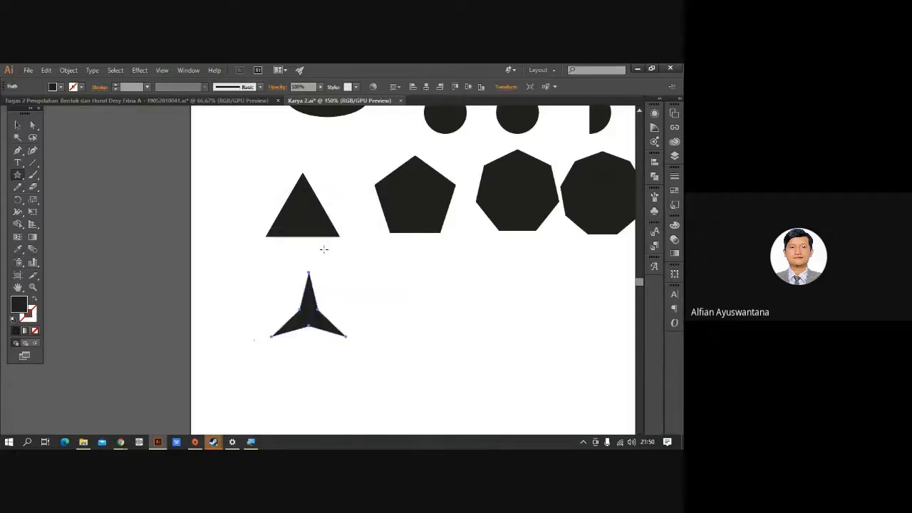
{"action": "left_click", "coordinate": [19, 127]}
{"action": "left_click_drag", "start_coordinate": [230, 269], "coordinate": [168, 244]}
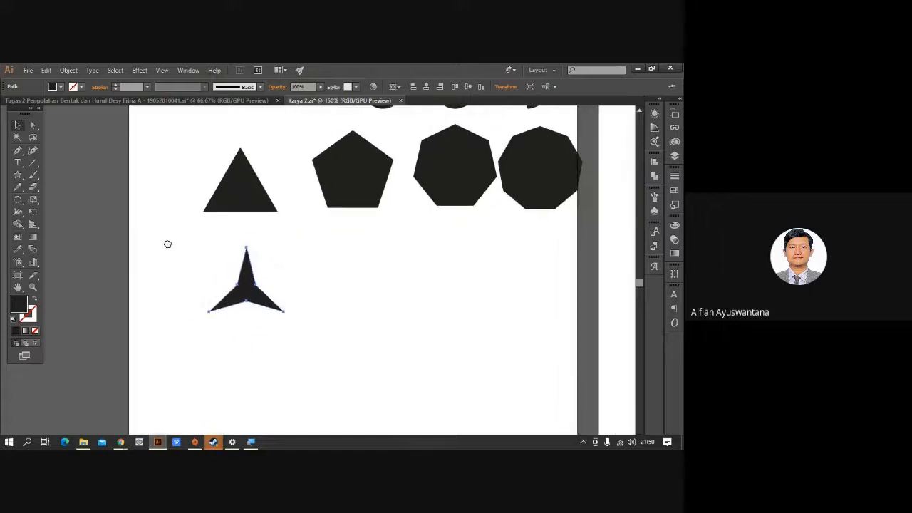
Draw a five-point star beside the three-point star using the Star dialog.
{"action": "left_click", "coordinate": [18, 174]}
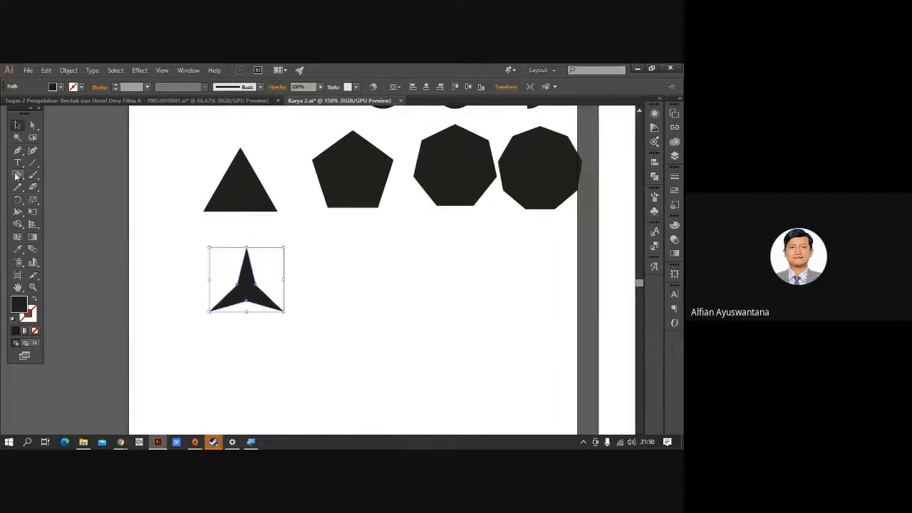
{"action": "left_click", "coordinate": [352, 279]}
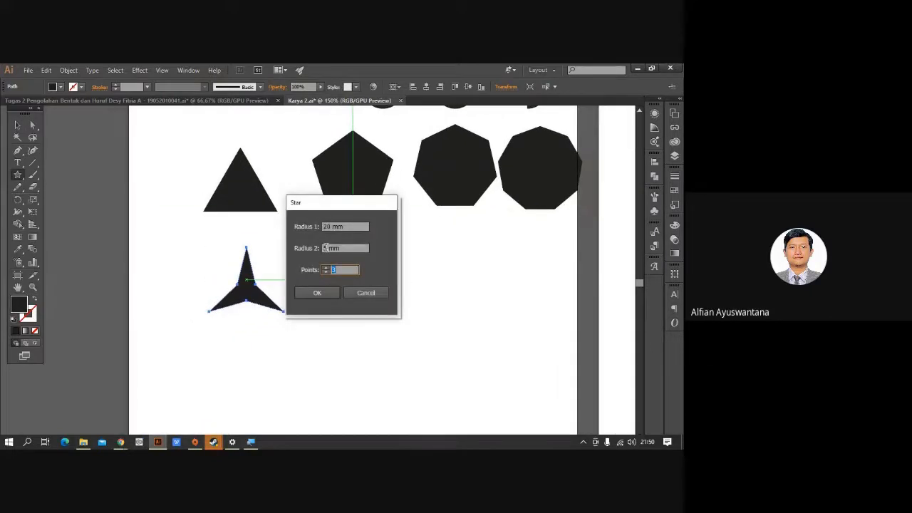
{"action": "left_click_drag", "start_coordinate": [328, 248], "coordinate": [328, 270]}
{"action": "type", "text": "5"}
{"action": "key", "text": "Return"}
Add a seven-point star next to the five-point star.
{"action": "left_click", "coordinate": [442, 280]}
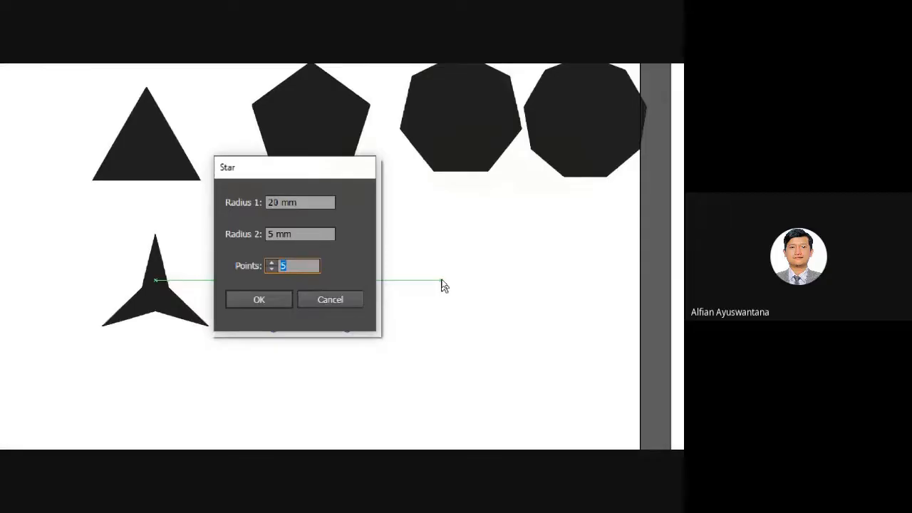
{"action": "type", "text": "7"}
{"action": "left_click", "coordinate": [267, 299]}
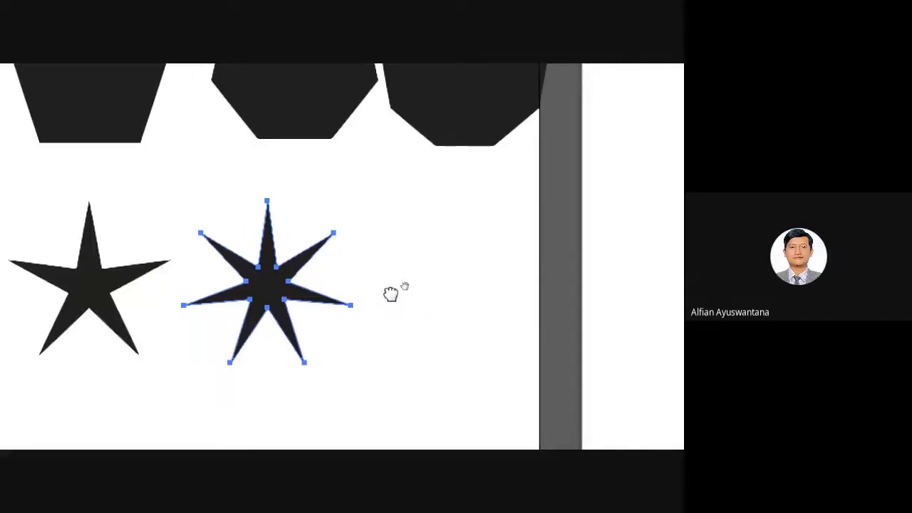
{"action": "scroll", "coordinate": [262, 270], "scroll_direction": "down", "scroll_amount": 3}
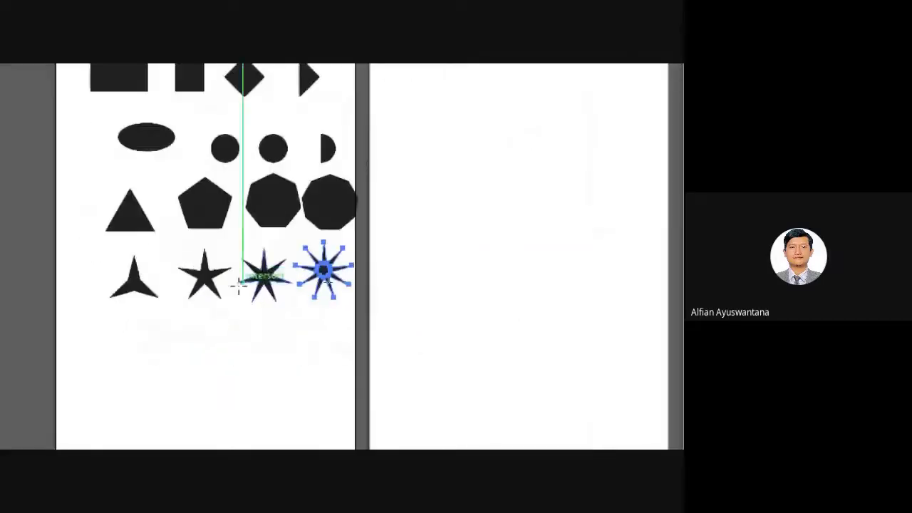
{"action": "left_click_drag", "start_coordinate": [107, 205], "coordinate": [383, 256]}
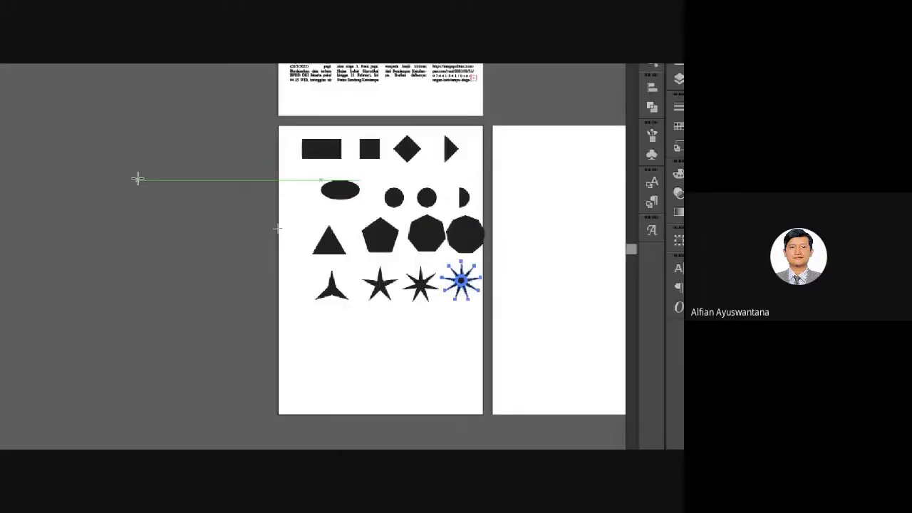
Select the nine-point star at the row's end together with the octagon above it.
{"action": "key", "text": "v"}
{"action": "left_click", "coordinate": [287, 243]}
{"action": "scroll", "coordinate": [288, 243], "scroll_direction": "up", "scroll_amount": 3}
{"action": "left_click_drag", "start_coordinate": [218, 232], "coordinate": [218, 250]}
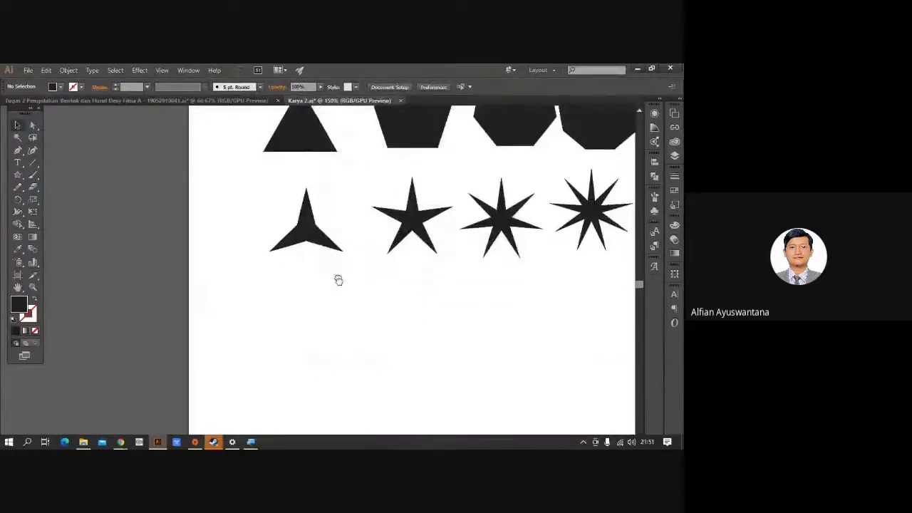
{"action": "left_click_drag", "start_coordinate": [339, 280], "coordinate": [282, 352]}
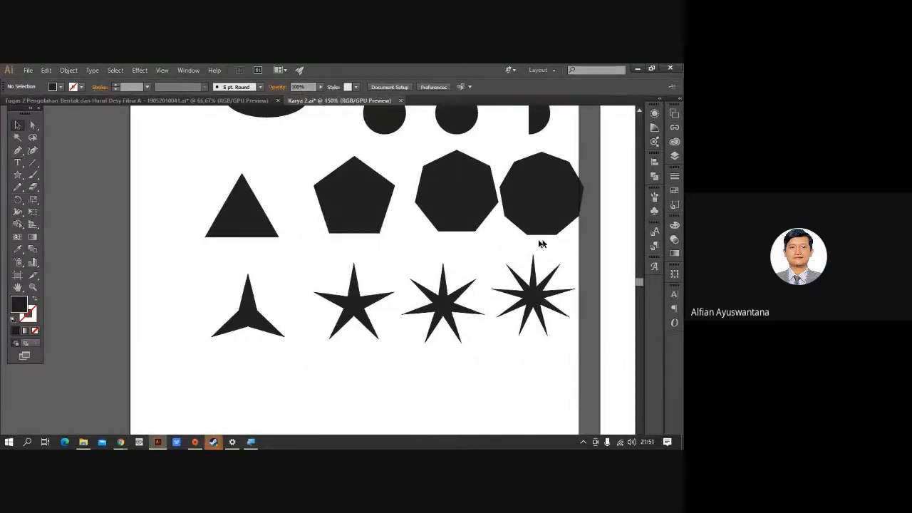
{"action": "left_click_drag", "start_coordinate": [542, 244], "coordinate": [387, 283]}
{"action": "left_click", "coordinate": [416, 318]}
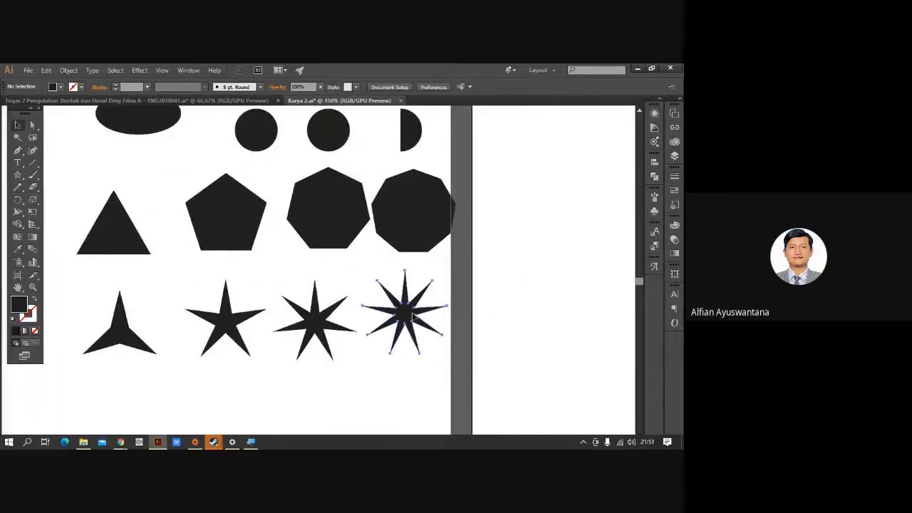
{"action": "left_click", "coordinate": [410, 232], "text": "shift"}
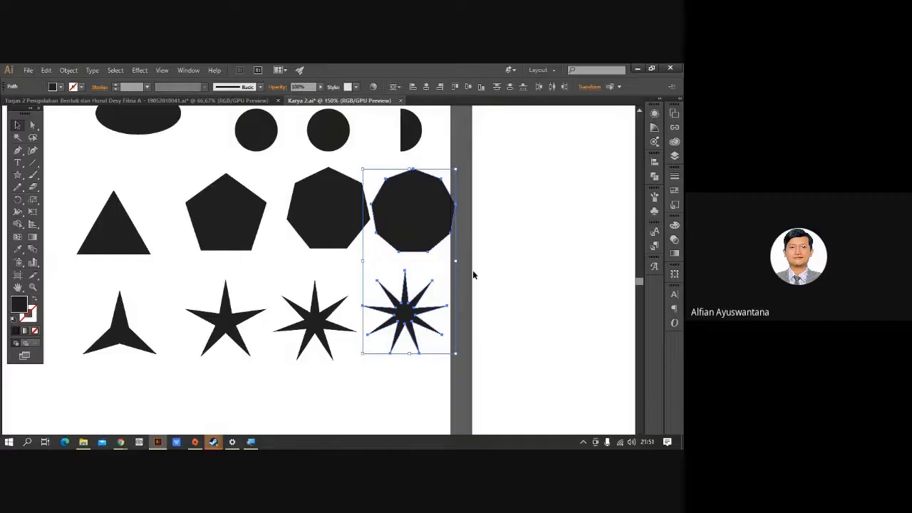
Delete the octagon and the nine-point star from the grid.
{"action": "left_click", "coordinate": [430, 278]}
{"action": "mouse_move", "coordinate": [399, 275]}
{"action": "left_mouse_down"}
{"action": "mouse_move", "coordinate": [476, 276]}
{"action": "mouse_move", "coordinate": [414, 276]}
{"action": "left_mouse_up"}
{"action": "left_click", "coordinate": [434, 227]}
{"action": "left_click", "coordinate": [428, 306], "text": "shift"}
{"action": "key", "text": "Delete"}
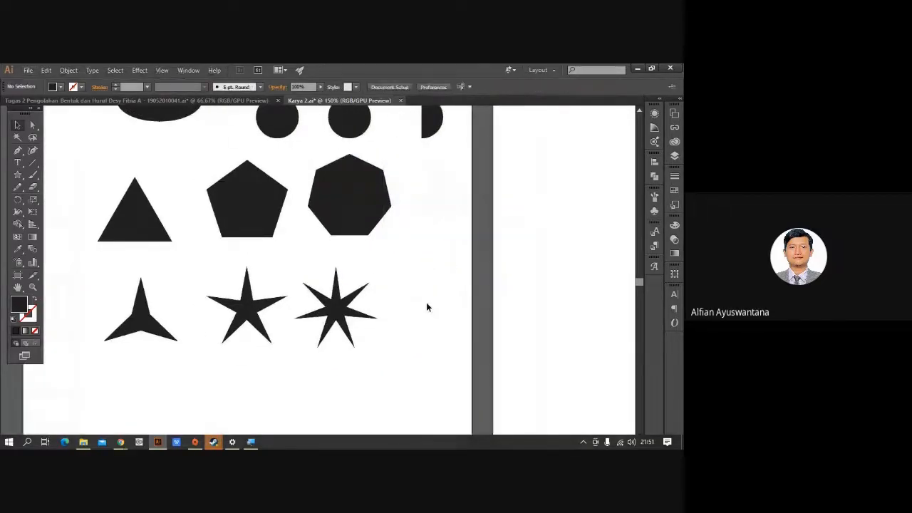
{"action": "left_click_drag", "start_coordinate": [429, 228], "coordinate": [388, 245]}
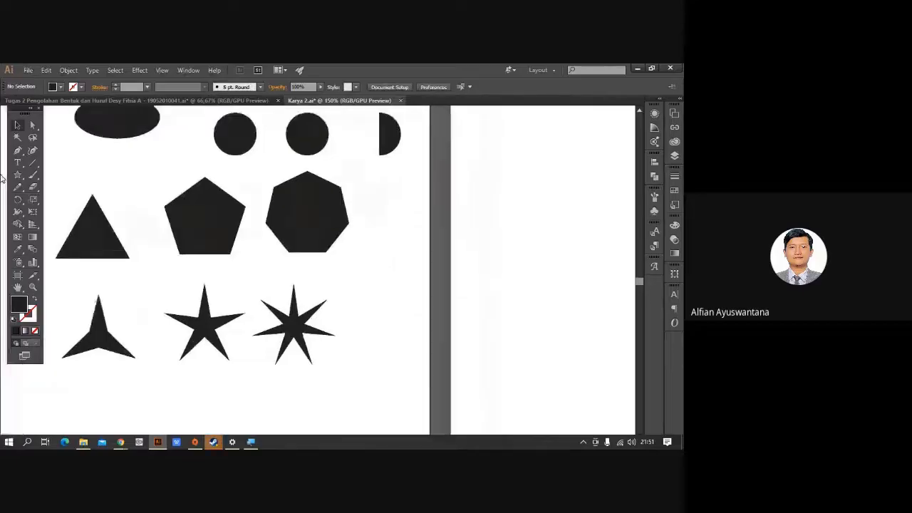
{"action": "scroll", "coordinate": [352, 329], "scroll_direction": "up", "scroll_amount": 1}
Start dragging a new star right of the seven-point star, varying its point count.
{"action": "left_click", "coordinate": [18, 175]}
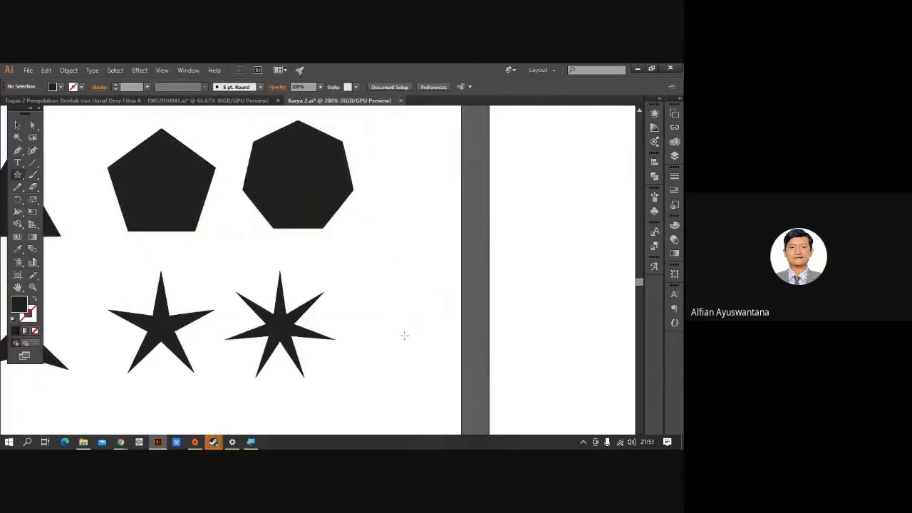
{"action": "left_click_drag", "start_coordinate": [398, 321], "coordinate": [438, 363]}
{"action": "key", "text": "Up"}
{"action": "key", "text": "Up"}
{"action": "key", "text": "Up"}
{"action": "key", "text": "Up"}
{"action": "key", "text": "Up"}
{"action": "key", "text": "Up"}
{"action": "key", "text": "Up"}
{"action": "key", "text": "Down"}
{"action": "key", "text": "Down"}
{"action": "key", "text": "Down"}
{"action": "key", "text": "Down"}
{"action": "key", "text": "Down"}
{"action": "key", "text": "Down"}
{"action": "key", "text": "Down"}
{"action": "key", "text": "Down"}
{"action": "key", "text": "Down"}
{"action": "key", "text": "Down"}
{"action": "key", "text": "Up"}
{"action": "key", "text": "Up"}
{"action": "key", "text": "Up"}
{"action": "key", "text": "Up"}
{"action": "key", "text": "Up"}
{"action": "key", "text": "Up"}
{"action": "key", "text": "Up"}
{"action": "key", "text": "Up"}
{"action": "key", "text": "Up"}
{"action": "key", "text": "Up"}
{"action": "key", "text": "Up"}
{"action": "key", "text": "Up"}
{"action": "key", "text": "Up"}
{"action": "key", "text": "Up"}
{"action": "key", "text": "Up"}
{"action": "key", "text": "Down"}
{"action": "key", "text": "Down"}
{"action": "key", "text": "Down"}
{"action": "key", "text": "Down"}
{"action": "key", "text": "Down"}
{"action": "key", "text": "Down"}
{"action": "key", "text": "Down"}
{"action": "key", "text": "Down"}
{"action": "key", "text": "Down"}
{"action": "key", "text": "Down"}
{"action": "key", "text": "Down"}
{"action": "key", "text": "Down"}
{"action": "key", "text": "Down"}
{"action": "key", "text": "Down"}
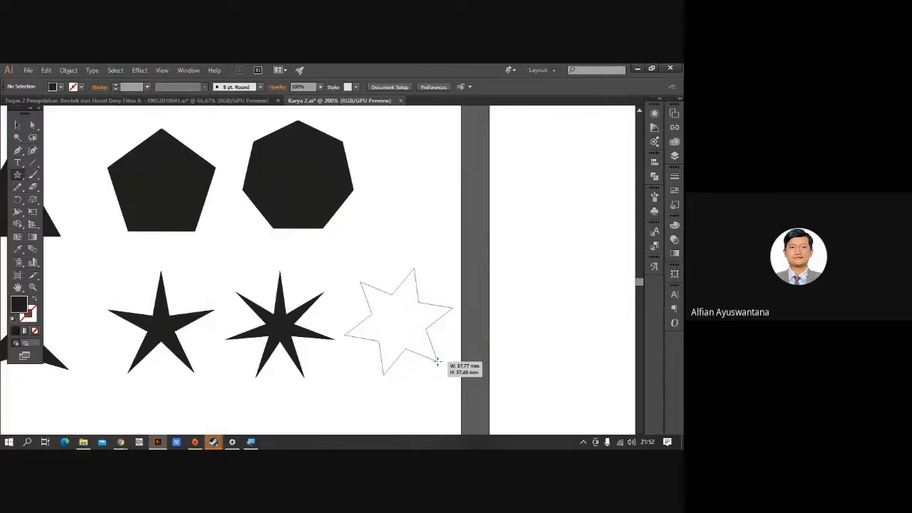
Finish the 39 mm star beside the seven-point star with many spiky points.
{"action": "left_click_drag", "start_coordinate": [438, 362], "coordinate": [456, 338]}
{"action": "key", "text": "Down"}
{"action": "key", "text": "Down"}
{"action": "key", "text": "Down"}
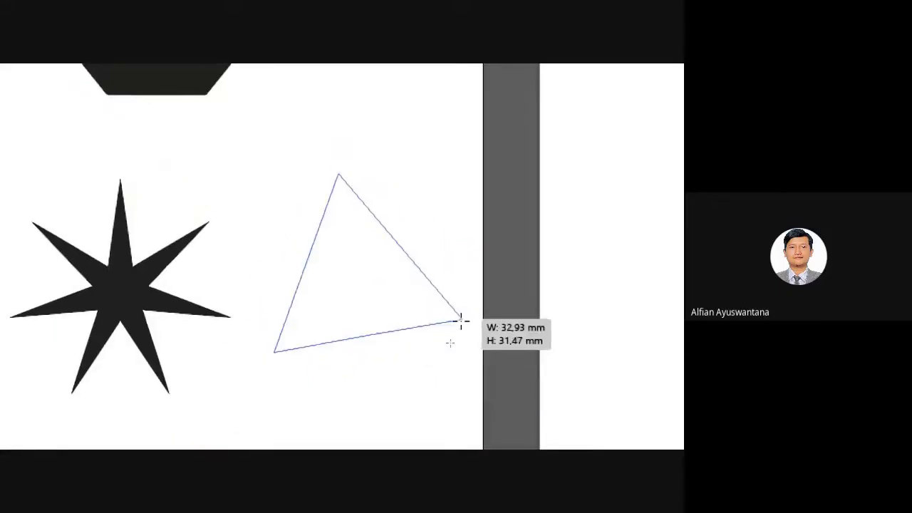
{"action": "key", "text": "Up"}
{"action": "key", "text": "Up"}
{"action": "key", "text": "Up"}
{"action": "key", "text": "Down"}
{"action": "key", "text": "Down"}
{"action": "key", "text": "Down"}
{"action": "key", "text": "Up"}
{"action": "key", "text": "Up"}
{"action": "key", "text": "Up"}
{"action": "key", "text": "Up"}
{"action": "key", "text": "Up"}
{"action": "key", "text": "Up"}
{"action": "key", "text": "Down"}
{"action": "key", "text": "Down"}
{"action": "key", "text": "Down"}
{"action": "key", "text": "Down"}
{"action": "key", "text": "Down"}
{"action": "key", "text": "Down"}
{"action": "key", "text": "Up"}
{"action": "key", "text": "Up"}
{"action": "key", "text": "Up"}
{"action": "key", "text": "Up"}
{"action": "key", "text": "Up"}
{"action": "key", "text": "Up"}
{"action": "key", "text": "Up"}
{"action": "key", "text": "Up"}
{"action": "key", "text": "Up"}
{"action": "key", "text": "Up"}
{"action": "key", "text": "Up"}
{"action": "key", "text": "Up"}
{"action": "key", "text": "Up"}
{"action": "key", "text": "Up"}
{"action": "key", "text": "Up"}
{"action": "key", "text": "Up"}
{"action": "key", "text": "Up"}
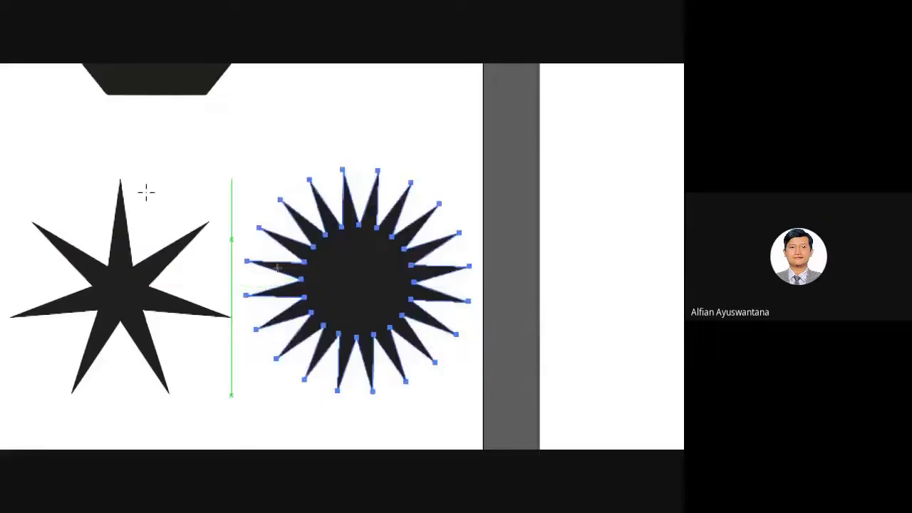
{"action": "scroll", "coordinate": [446, 112], "scroll_direction": "up", "scroll_amount": 3}
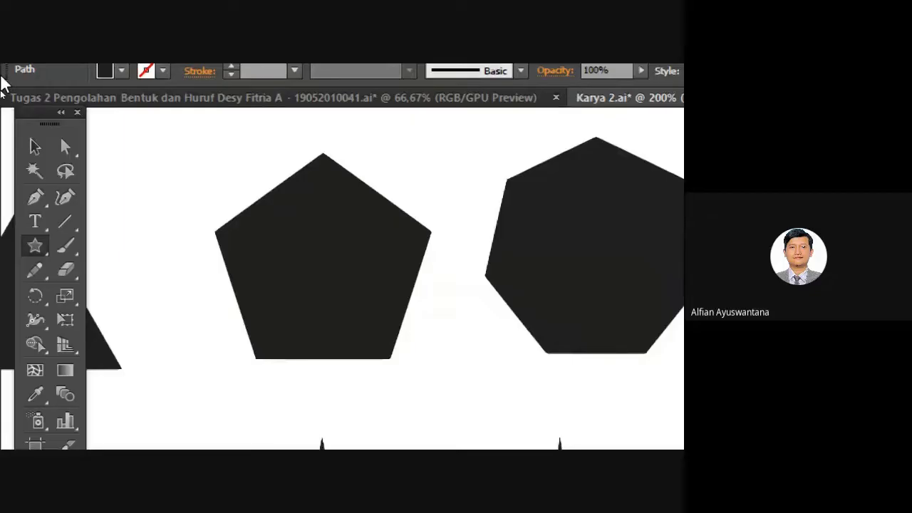
{"action": "key", "text": "l"}
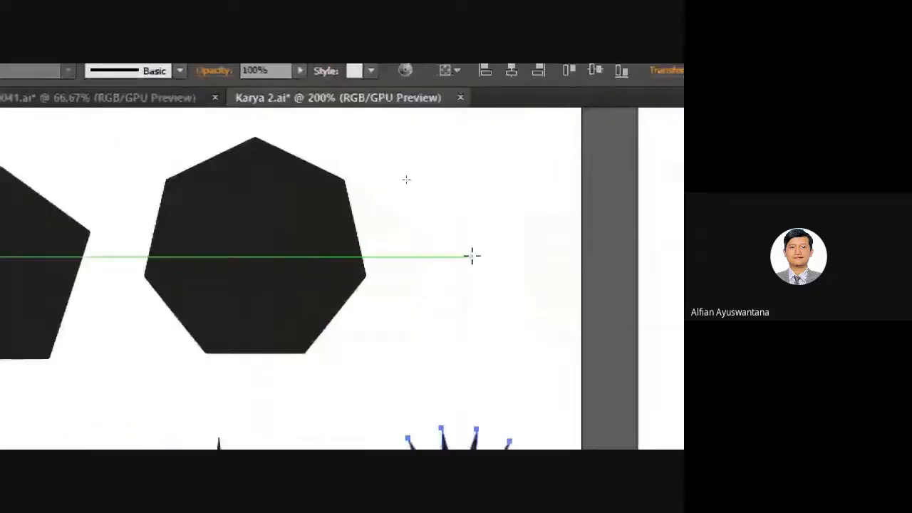
Draw a 16-sided polygon to the right of the heptagon.
{"action": "left_click_drag", "start_coordinate": [475, 246], "coordinate": [582, 310]}
{"action": "key", "text": "Down"}
{"action": "key", "text": "Down"}
{"action": "key", "text": "Down"}
{"action": "key", "text": "Down"}
{"action": "key", "text": "Down"}
{"action": "key", "text": "Down"}
{"action": "key", "text": "Down"}
{"action": "key", "text": "Up"}
{"action": "key", "text": "Up"}
{"action": "key", "text": "Up"}
{"action": "key", "text": "Up"}
{"action": "key", "text": "Up"}
{"action": "key", "text": "Up"}
{"action": "key", "text": "Up"}
{"action": "key", "text": "Up"}
{"action": "key", "text": "Up"}
{"action": "key", "text": "Up"}
{"action": "key", "text": "Up"}
{"action": "key", "text": "Up"}
{"action": "key", "text": "Up"}
{"action": "key", "text": "Up"}
{"action": "key", "text": "Up"}
{"action": "key", "text": "Up"}
{"action": "key", "text": "Down"}
Bring up the Rounded Rectangle size settings below the star row.
{"action": "scroll", "coordinate": [288, 385], "scroll_direction": "down", "scroll_amount": 1}
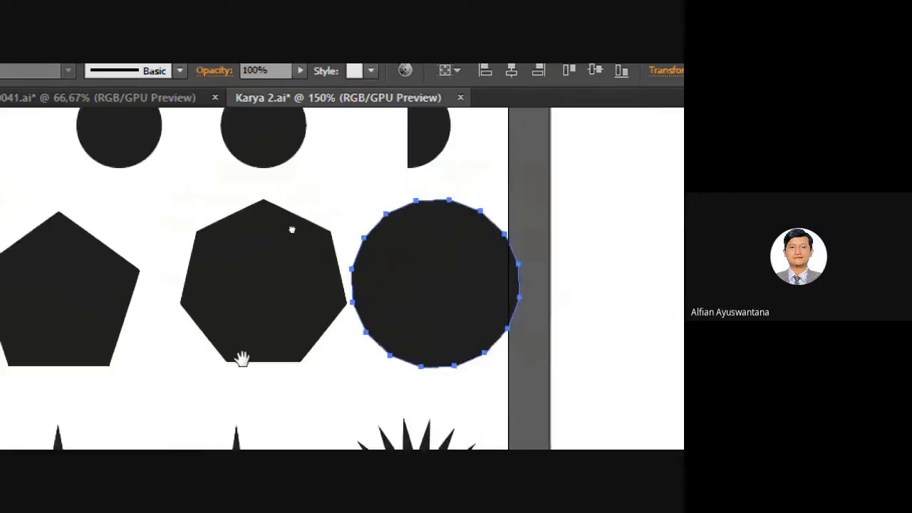
{"action": "left_click_drag", "start_coordinate": [242, 358], "coordinate": [467, 49]}
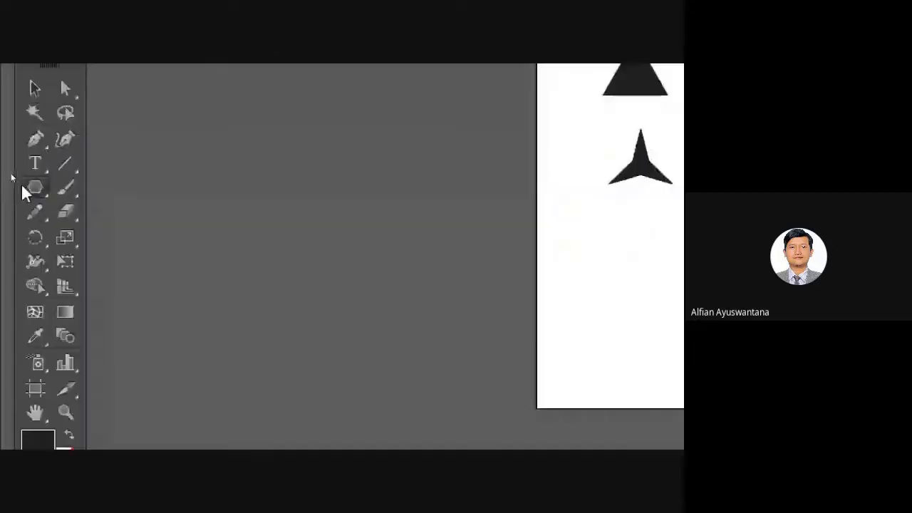
{"action": "left_click_drag", "start_coordinate": [35, 187], "coordinate": [158, 214]}
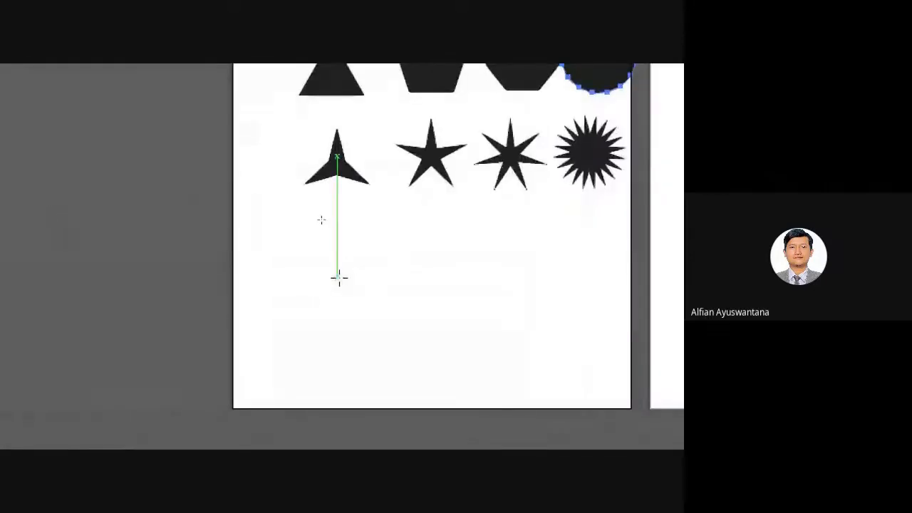
{"action": "left_click", "coordinate": [338, 277]}
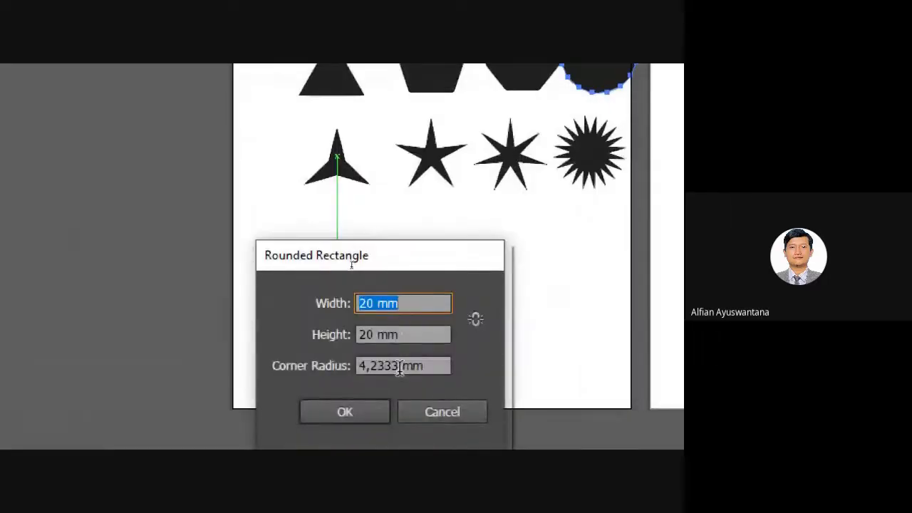
Create a 40 × 20 mm rounded rectangle with 5 mm corner radius.
{"action": "left_click", "coordinate": [381, 305]}
{"action": "key", "text": "BackSpace"}
{"action": "type", "text": "4"}
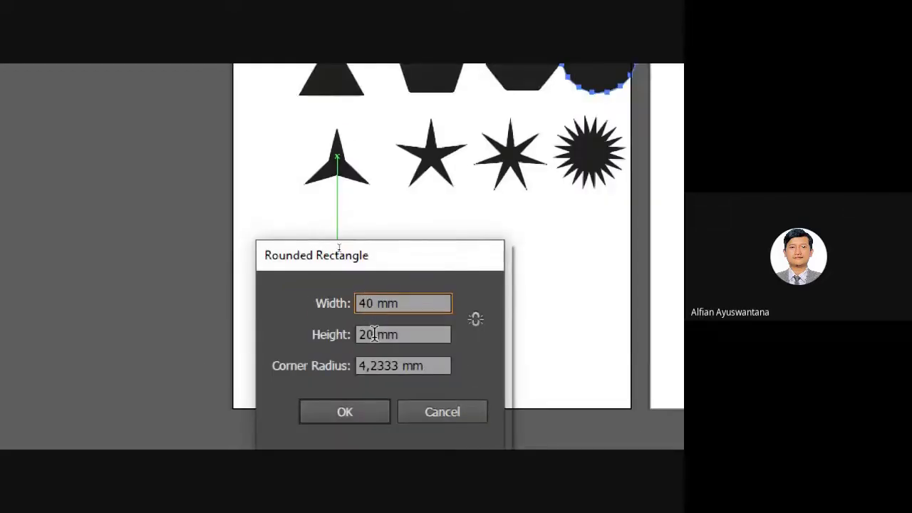
{"action": "left_click", "coordinate": [374, 335]}
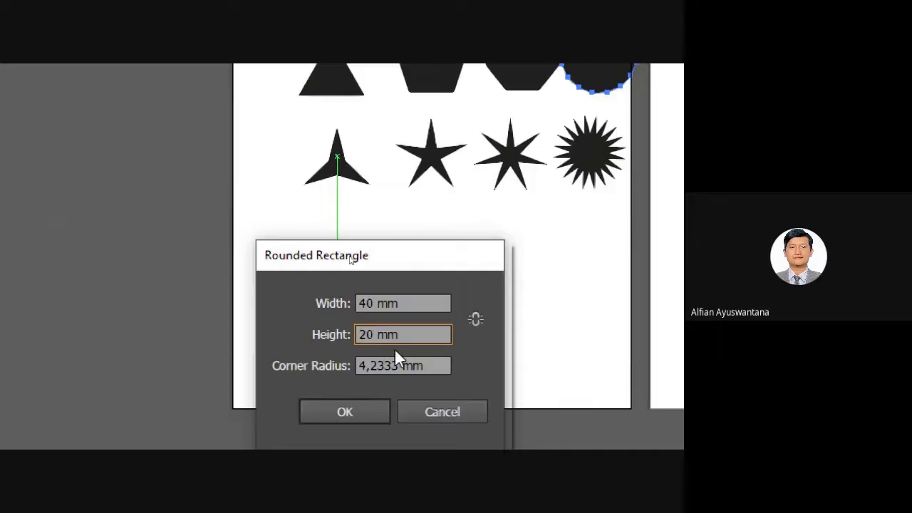
{"action": "left_click_drag", "start_coordinate": [399, 365], "coordinate": [332, 365]}
{"action": "type", "text": "5"}
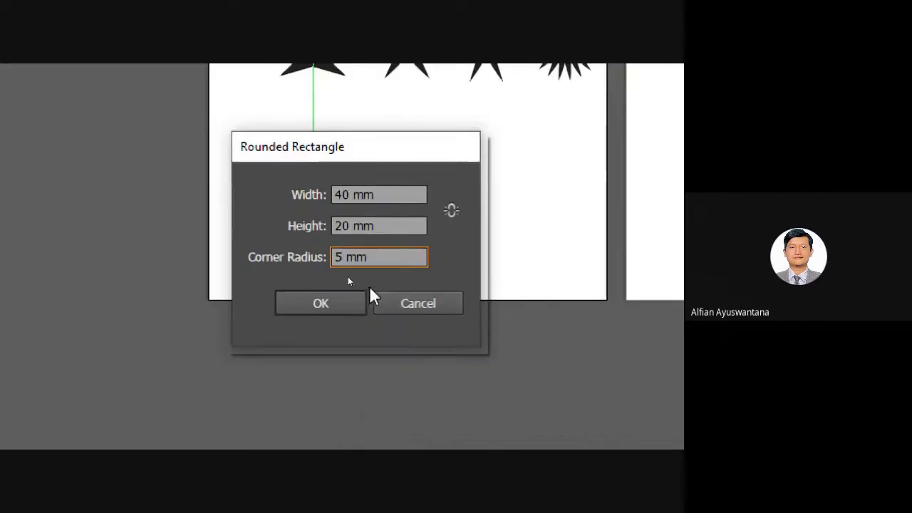
{"action": "left_click", "coordinate": [372, 414]}
Nudge the rounded rectangle slightly left and deselect it.
{"action": "scroll", "coordinate": [392, 158], "scroll_direction": "up", "scroll_amount": 2}
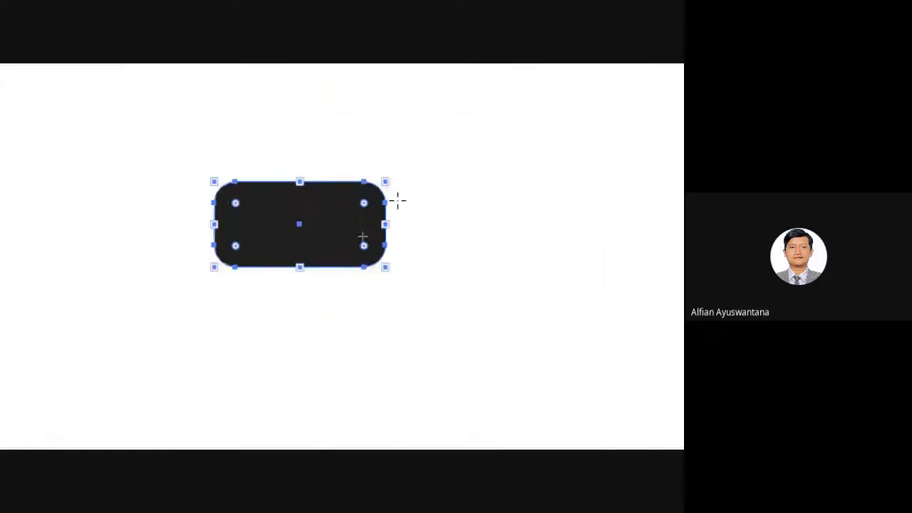
{"action": "scroll", "coordinate": [392, 213], "scroll_direction": "down", "scroll_amount": 2}
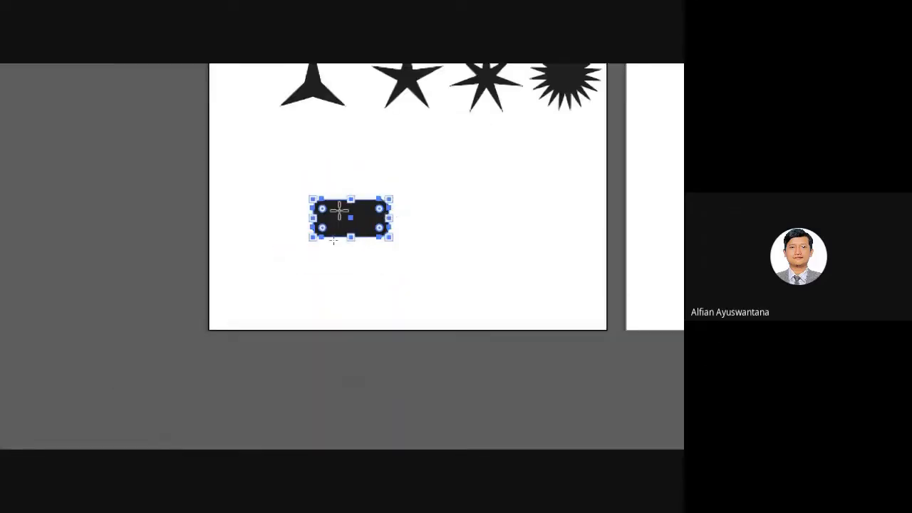
{"action": "right_click", "coordinate": [198, 182]}
{"action": "left_click", "coordinate": [171, 143]}
{"action": "left_click", "coordinate": [175, 149]}
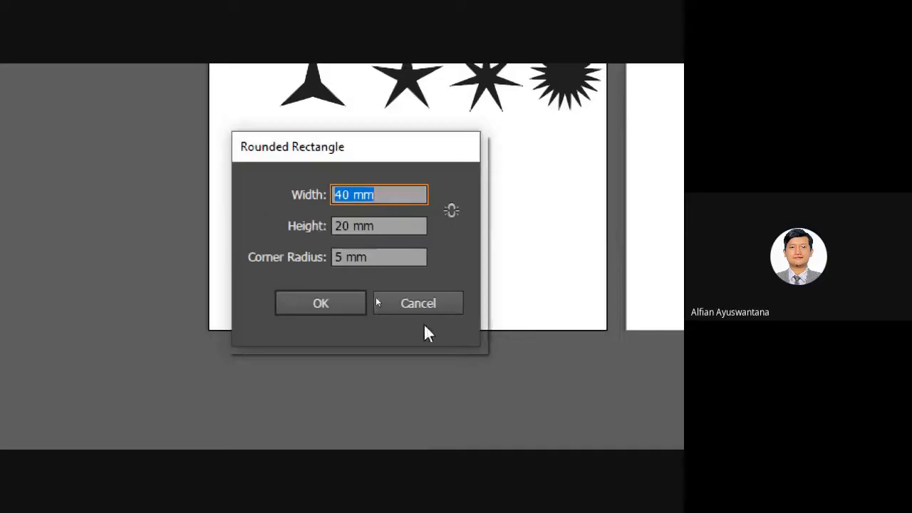
{"action": "key", "text": "Return"}
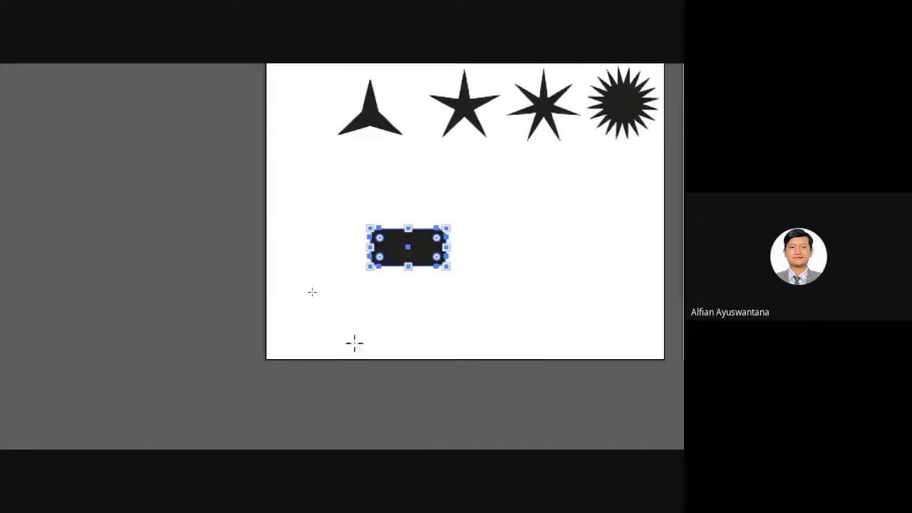
{"action": "key", "text": "Left"}
{"action": "left_click", "coordinate": [514, 288]}
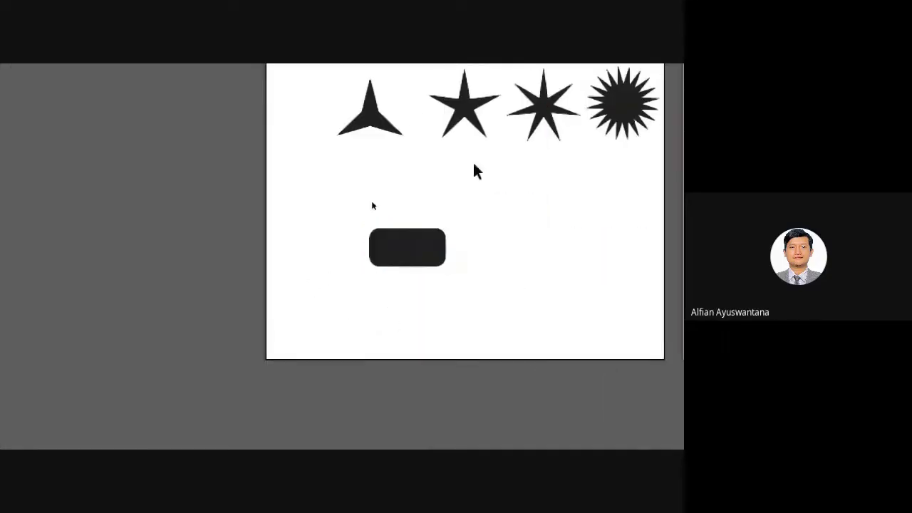
{"action": "left_click_drag", "start_coordinate": [506, 254], "coordinate": [481, 250]}
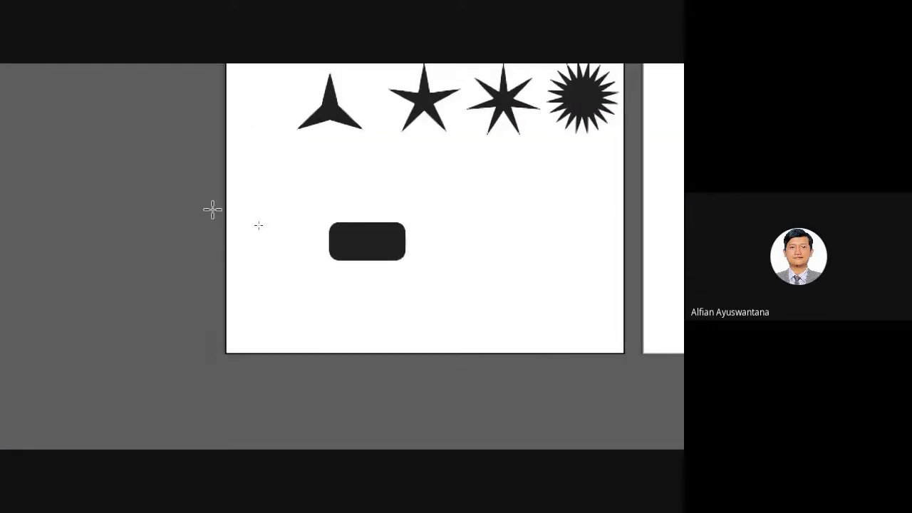
Add a 20 mm rounded square to the right of the rounded rectangle.
{"action": "left_click", "coordinate": [465, 240]}
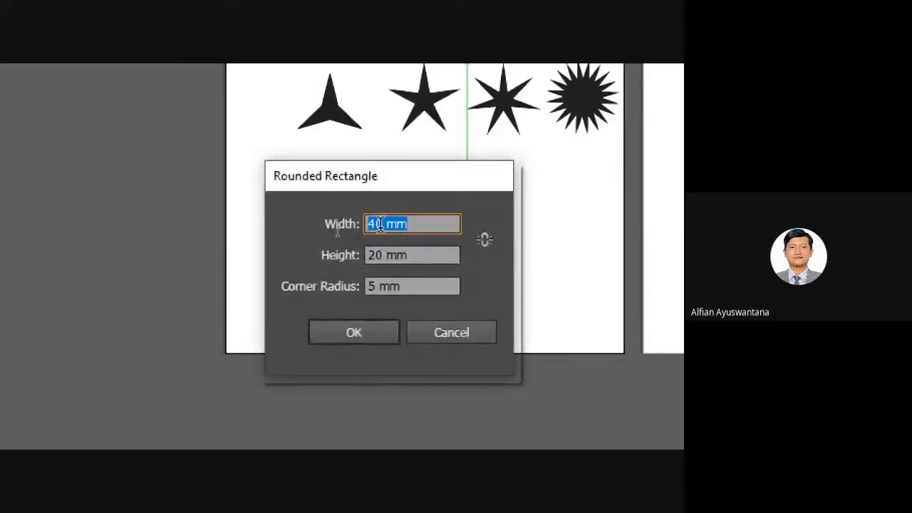
{"action": "type", "text": "20"}
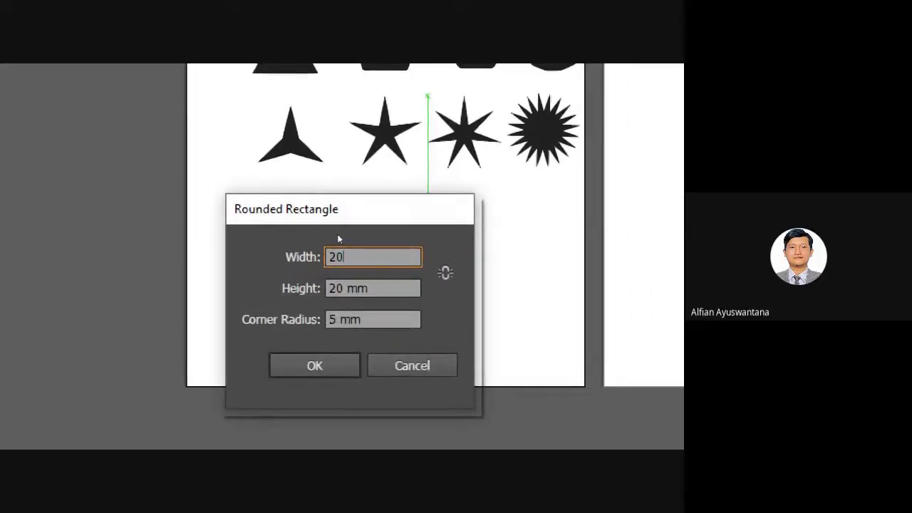
{"action": "key", "text": "Return"}
{"action": "scroll", "coordinate": [537, 230], "scroll_direction": "up", "scroll_amount": 2}
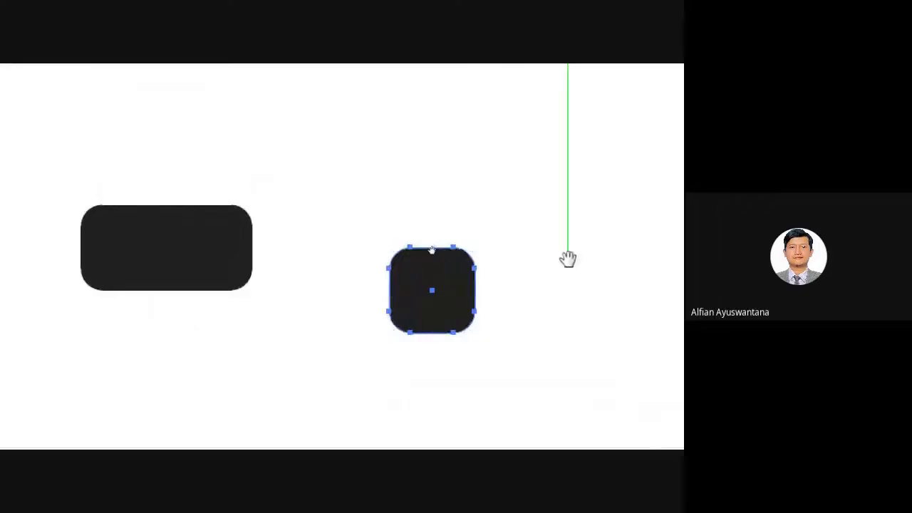
{"action": "left_click_drag", "start_coordinate": [568, 259], "coordinate": [385, 253]}
{"action": "left_click", "coordinate": [421, 252]}
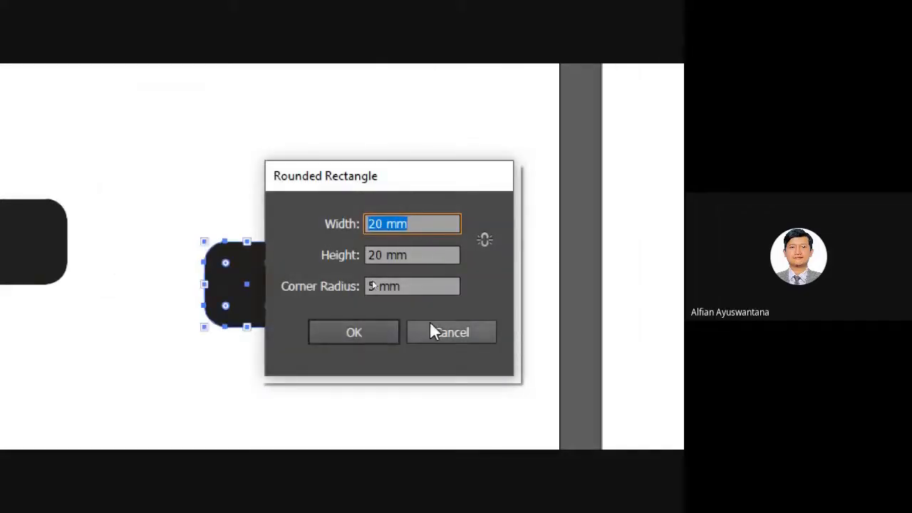
{"action": "left_click", "coordinate": [477, 335]}
Drag out a third shape beside the rounded square, toggling its corners between square and round.
{"action": "mouse_move", "coordinate": [370, 251]}
{"action": "left_mouse_down"}
{"action": "mouse_move", "coordinate": [475, 342]}
{"action": "mouse_move", "coordinate": [448, 321]}
{"action": "mouse_move", "coordinate": [472, 340]}
{"action": "mouse_move", "coordinate": [454, 324]}
{"action": "mouse_move", "coordinate": [489, 319]}
{"action": "mouse_move", "coordinate": [472, 336]}
{"action": "mouse_move", "coordinate": [450, 318]}
{"action": "mouse_move", "coordinate": [452, 327]}
{"action": "left_mouse_up"}
{"action": "key", "text": "Up"}
{"action": "key", "text": "Down"}
{"action": "key", "text": "Down"}
{"action": "key", "text": "Down"}
{"action": "key", "text": "Down"}
{"action": "key", "text": "Down"}
{"action": "key", "text": "Down"}
{"action": "key", "text": "Down"}
{"action": "key", "text": "Up"}
{"action": "key", "text": "Up"}
{"action": "key", "text": "Up"}
{"action": "key", "text": "Up"}
{"action": "key", "text": "Up"}
{"action": "key", "text": "Up"}
{"action": "key", "text": "Up"}
{"action": "key", "text": "Up"}
{"action": "key", "text": "Up"}
{"action": "key", "text": "Up"}
{"action": "key", "text": "Up"}
{"action": "key", "text": "Up"}
{"action": "key", "text": "Up"}
{"action": "key", "text": "Up"}
{"action": "key", "text": "Up"}
{"action": "key", "text": "Up"}
{"action": "key", "text": "Up"}
{"action": "key", "text": "Up"}
{"action": "key", "text": "Up"}
{"action": "key", "text": "Up"}
{"action": "key", "text": "Down"}
{"action": "key", "text": "Down"}
{"action": "key", "text": "Down"}
{"action": "key", "text": "Down"}
{"action": "key", "text": "Down"}
{"action": "key", "text": "Down"}
{"action": "key", "text": "Down"}
{"action": "key", "text": "Down"}
{"action": "key", "text": "Down"}
{"action": "key", "text": "Down"}
{"action": "key", "text": "Down"}
{"action": "key", "text": "Down"}
{"action": "key", "text": "Down"}
{"action": "key", "text": "Down"}
{"action": "key", "text": "Down"}
{"action": "key", "text": "Down"}
{"action": "key", "text": "Down"}
{"action": "key", "text": "Down"}
{"action": "key", "text": "Down"}
{"action": "key", "text": "Down"}
{"action": "key", "text": "Up"}
{"action": "key", "text": "Up"}
{"action": "key", "text": "Up"}
{"action": "key", "text": "Up"}
{"action": "key", "text": "Up"}
{"action": "key", "text": "Up"}
{"action": "key", "text": "Up"}
{"action": "key", "text": "Up"}
{"action": "key", "text": "Up"}
{"action": "key", "text": "Up"}
{"action": "key", "text": "Up"}
{"action": "key", "text": "Up"}
{"action": "key", "text": "Up"}
{"action": "key", "text": "Up"}
{"action": "key", "text": "Up"}
{"action": "key", "text": "Up"}
{"action": "key", "text": "Up"}
{"action": "key", "text": "Up"}
{"action": "key", "text": "Up"}
{"action": "key", "text": "Up"}
{"action": "key", "text": "Down"}
{"action": "key", "text": "Down"}
{"action": "key", "text": "Down"}
{"action": "key", "text": "Down"}
{"action": "key", "text": "Down"}
{"action": "key", "text": "Down"}
{"action": "key", "text": "Down"}
{"action": "key", "text": "Down"}
{"action": "key", "text": "Down"}
{"action": "key", "text": "Down"}
{"action": "key", "text": "Down"}
{"action": "key", "text": "Down"}
{"action": "key", "text": "Down"}
{"action": "key", "text": "Down"}
{"action": "key", "text": "Down"}
{"action": "key", "text": "Down"}
{"action": "key", "text": "Down"}
{"action": "key", "text": "Down"}
{"action": "key", "text": "Down"}
{"action": "key", "text": "Down"}
{"action": "key", "text": "Up"}
{"action": "key", "text": "Up"}
{"action": "key", "text": "Up"}
{"action": "key", "text": "Up"}
{"action": "key", "text": "Up"}
{"action": "key", "text": "Up"}
{"action": "key", "text": "Up"}
{"action": "key", "text": "Up"}
{"action": "key", "text": "Up"}
{"action": "key", "text": "Up"}
{"action": "key", "text": "Up"}
{"action": "key", "text": "Up"}
{"action": "key", "text": "Up"}
{"action": "key", "text": "Up"}
{"action": "key", "text": "Up"}
{"action": "key", "text": "Up"}
{"action": "key", "text": "Up"}
{"action": "key", "text": "Up"}
{"action": "key", "text": "Up"}
{"action": "key", "text": "Up"}
{"action": "key", "text": "Down"}
{"action": "key", "text": "Down"}
{"action": "key", "text": "Down"}
{"action": "key", "text": "Down"}
{"action": "key", "text": "Down"}
{"action": "key", "text": "Down"}
{"action": "key", "text": "Down"}
{"action": "key", "text": "Down"}
{"action": "key", "text": "Down"}
{"action": "key", "text": "Down"}
{"action": "key", "text": "Down"}
{"action": "key", "text": "Down"}
{"action": "key", "text": "Down"}
{"action": "key", "text": "Down"}
{"action": "key", "text": "Down"}
{"action": "key", "text": "Down"}
{"action": "key", "text": "Down"}
{"action": "key", "text": "Down"}
{"action": "key", "text": "Down"}
{"action": "key", "text": "Down"}
{"action": "key", "text": "Up"}
{"action": "key", "text": "Up"}
{"action": "key", "text": "Up"}
{"action": "key", "text": "Up"}
{"action": "key", "text": "Up"}
{"action": "key", "text": "Up"}
{"action": "key", "text": "Up"}
{"action": "key", "text": "Up"}
{"action": "key", "text": "Up"}
{"action": "key", "text": "Up"}
{"action": "key", "text": "Up"}
{"action": "key", "text": "Up"}
{"action": "key", "text": "Up"}
{"action": "key", "text": "Up"}
{"action": "key", "text": "Up"}
{"action": "key", "text": "Up"}
{"action": "key", "text": "Up"}
{"action": "key", "text": "Up"}
{"action": "key", "text": "Up"}
{"action": "key", "text": "Up"}
{"action": "key", "text": "Left"}
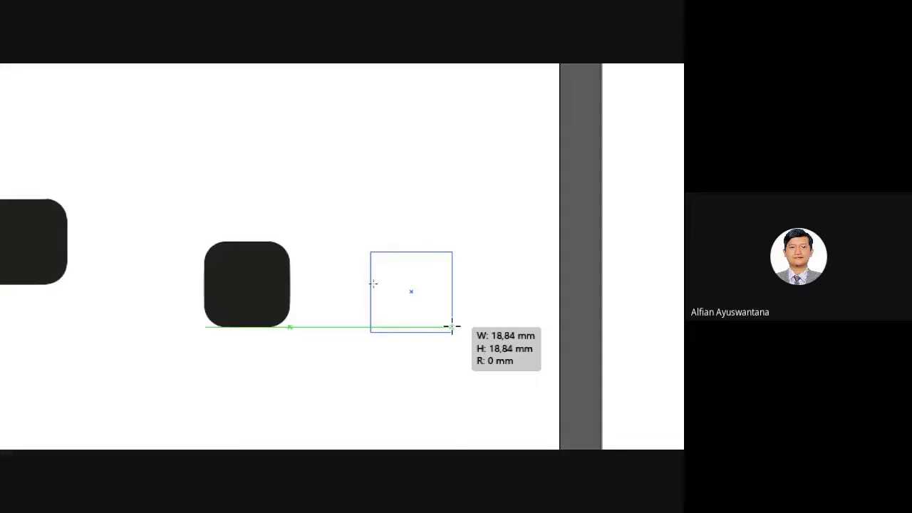
Release the third shape as a fully rounded, roughly 18 mm circle beside the rounded square.
{"action": "left_click_drag", "start_coordinate": [452, 326], "coordinate": [453, 326]}
{"action": "key", "text": "Right"}
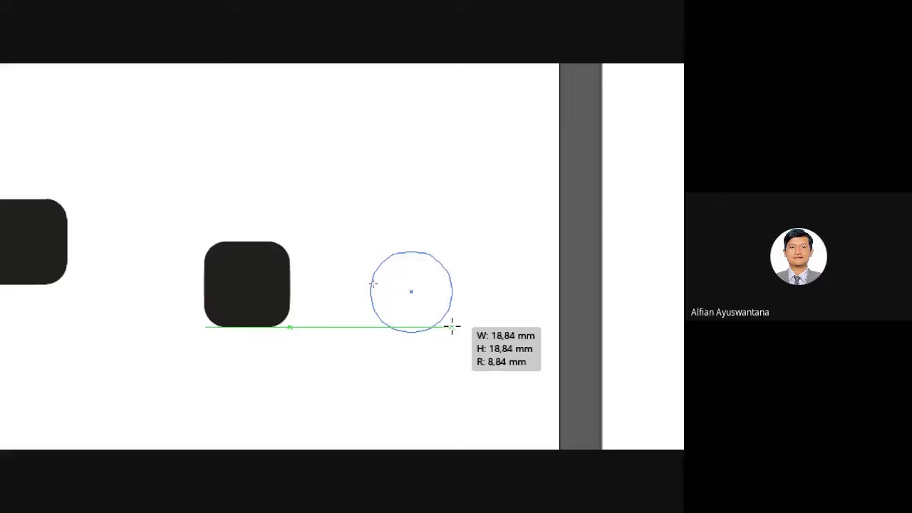
{"action": "left_click_drag", "start_coordinate": [453, 328], "coordinate": [449, 320]}
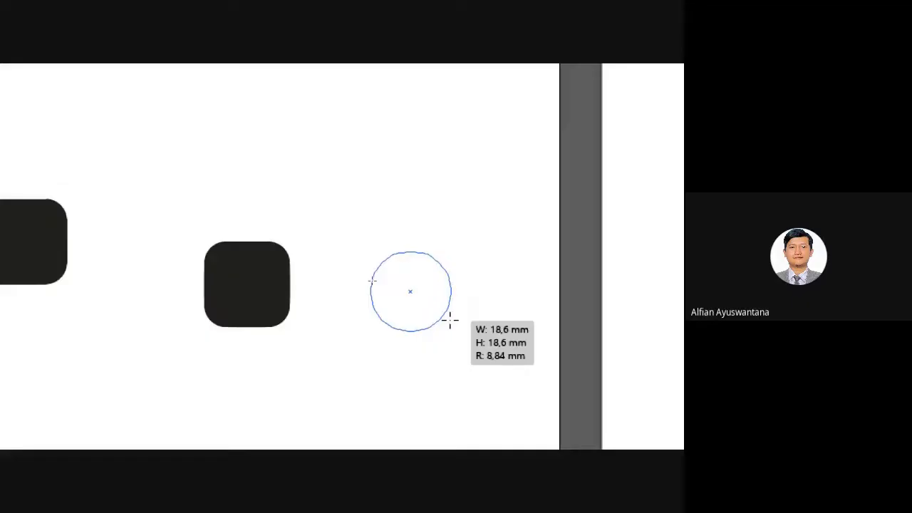
{"action": "key", "text": "Left"}
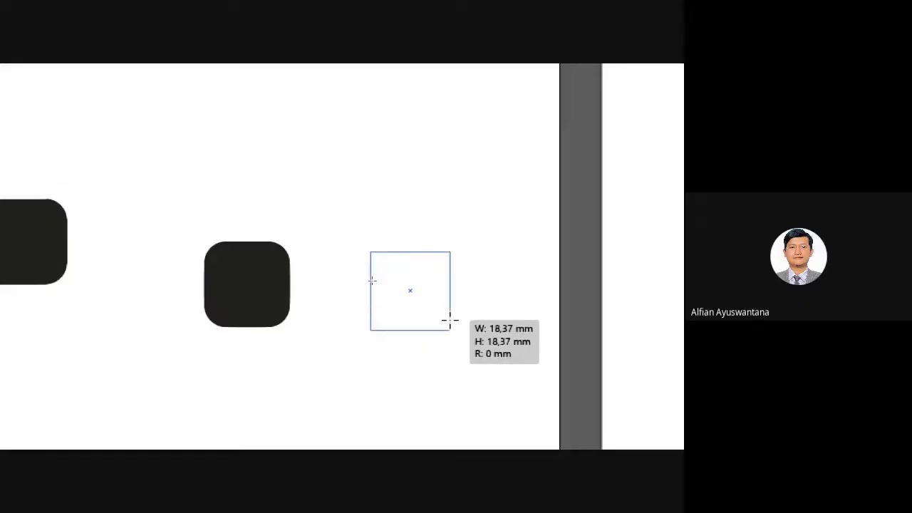
{"action": "key", "text": "Up"}
{"action": "key", "text": "Up"}
{"action": "key", "text": "Up"}
{"action": "key", "text": "Up"}
{"action": "key", "text": "Up"}
{"action": "key", "text": "Up"}
{"action": "key", "text": "Up"}
{"action": "key", "text": "Up"}
{"action": "left_click_drag", "start_coordinate": [450, 321], "coordinate": [451, 321]}
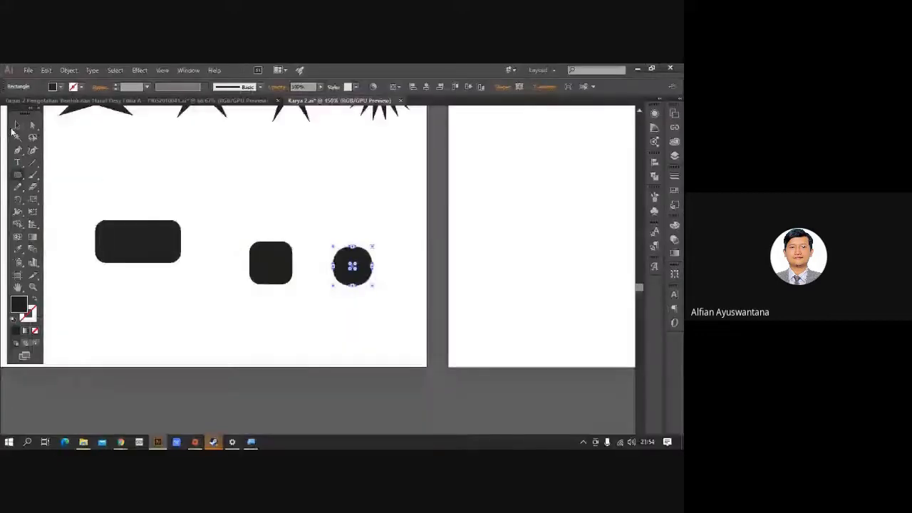
Shift the top-left rectangle and square left and the right-pointing triangle further right.
{"action": "left_click", "coordinate": [35, 68]}
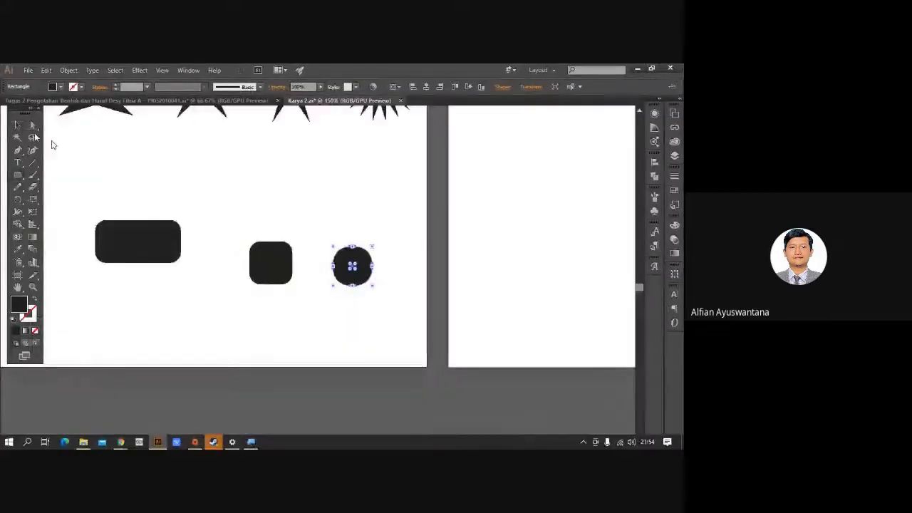
{"action": "left_click_drag", "start_coordinate": [141, 160], "coordinate": [251, 344]}
{"action": "scroll", "coordinate": [300, 289], "scroll_direction": "down", "scroll_amount": 2}
{"action": "left_click_drag", "start_coordinate": [290, 270], "coordinate": [317, 295]}
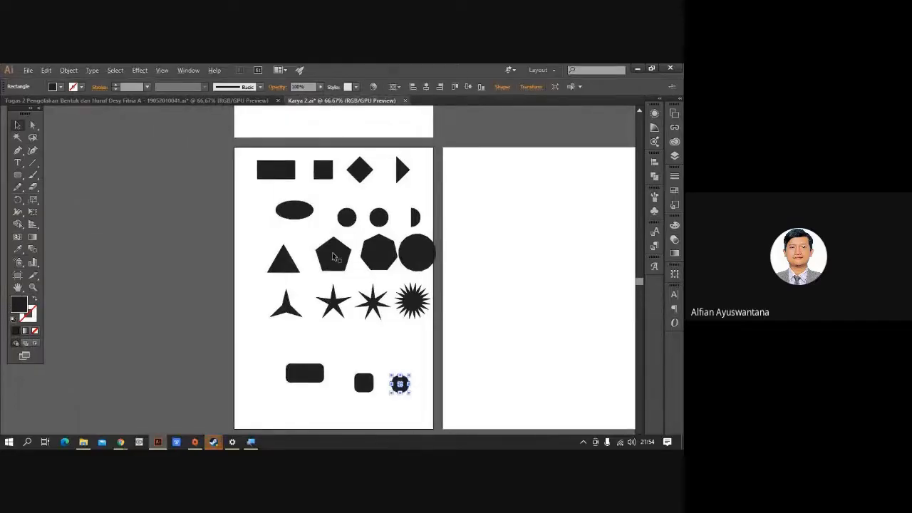
{"action": "scroll", "coordinate": [332, 252], "scroll_direction": "up", "scroll_amount": 2}
{"action": "scroll", "coordinate": [335, 255], "scroll_direction": "down", "scroll_amount": 1}
{"action": "left_click_drag", "start_coordinate": [318, 230], "coordinate": [331, 319]}
{"action": "left_click", "coordinate": [459, 261]}
{"action": "scroll", "coordinate": [308, 243], "scroll_direction": "up", "scroll_amount": 1}
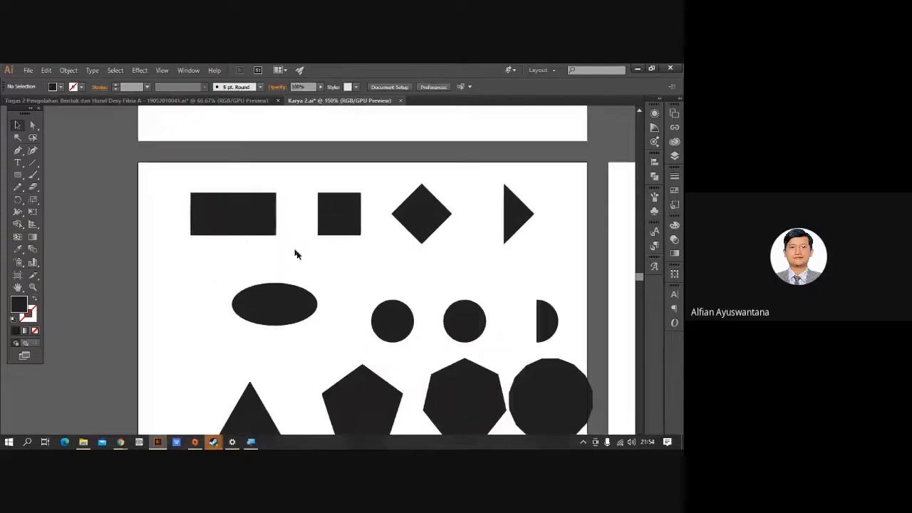
{"action": "left_click_drag", "start_coordinate": [304, 262], "coordinate": [336, 264]}
{"action": "left_click_drag", "start_coordinate": [271, 220], "coordinate": [244, 220]}
{"action": "left_click_drag", "start_coordinate": [367, 217], "coordinate": [350, 218]}
{"action": "scroll", "coordinate": [408, 248], "scroll_direction": "right", "scroll_amount": 3}
{"action": "left_click_drag", "start_coordinate": [463, 217], "coordinate": [497, 224]}
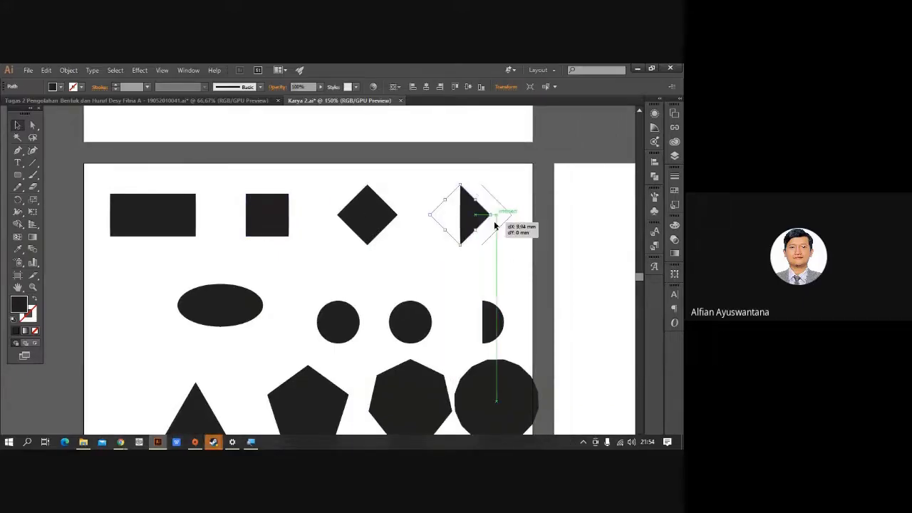
Fine-tune the top row: diamond right, square slightly right, diamond nudged back left.
{"action": "left_click", "coordinate": [444, 258]}
{"action": "left_click_drag", "start_coordinate": [373, 216], "coordinate": [401, 215]}
{"action": "left_click_drag", "start_coordinate": [277, 223], "coordinate": [285, 225]}
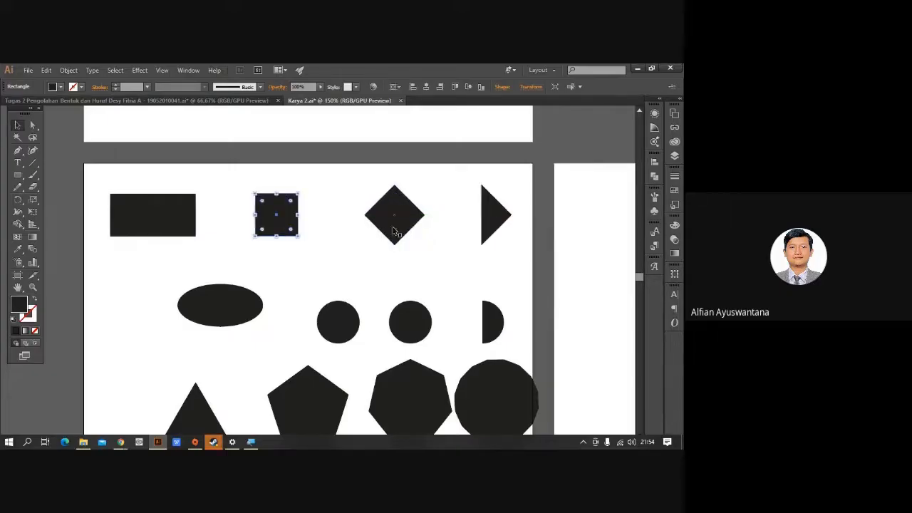
{"action": "left_click_drag", "start_coordinate": [393, 227], "coordinate": [387, 227]}
{"action": "left_click", "coordinate": [364, 282]}
{"action": "scroll", "coordinate": [364, 285], "scroll_direction": "down", "scroll_amount": 3}
{"action": "scroll", "coordinate": [364, 285], "scroll_direction": "left", "scroll_amount": 3}
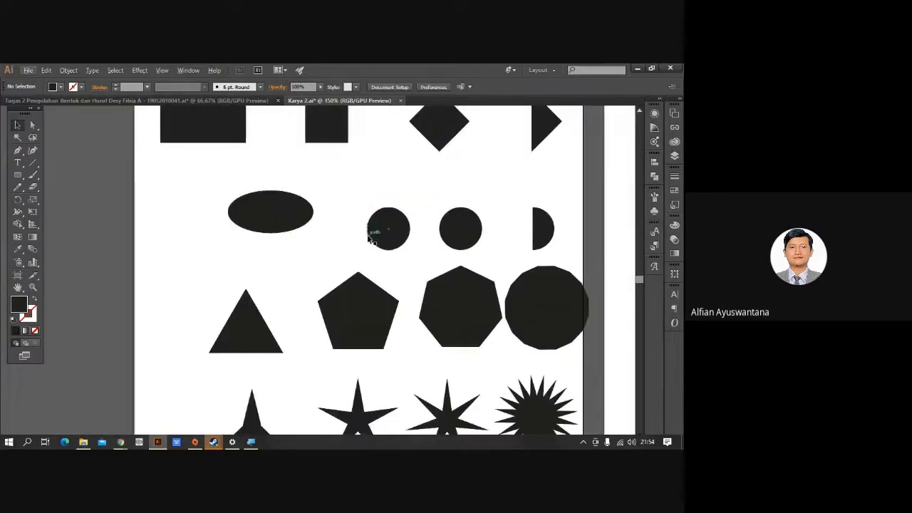
{"action": "scroll", "coordinate": [372, 235], "scroll_direction": "up", "scroll_amount": 3}
{"action": "scroll", "coordinate": [388, 290], "scroll_direction": "down", "scroll_amount": 5}
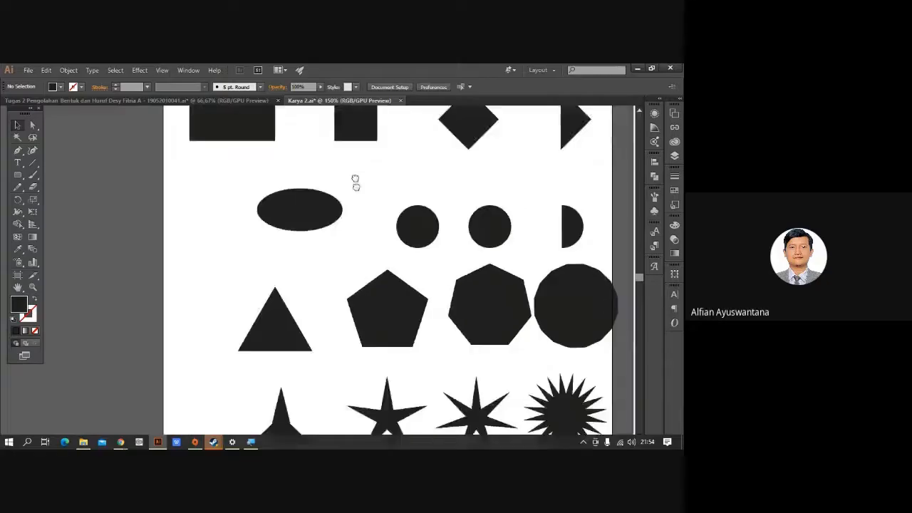
{"action": "scroll", "coordinate": [309, 316], "scroll_direction": "down", "scroll_amount": 1}
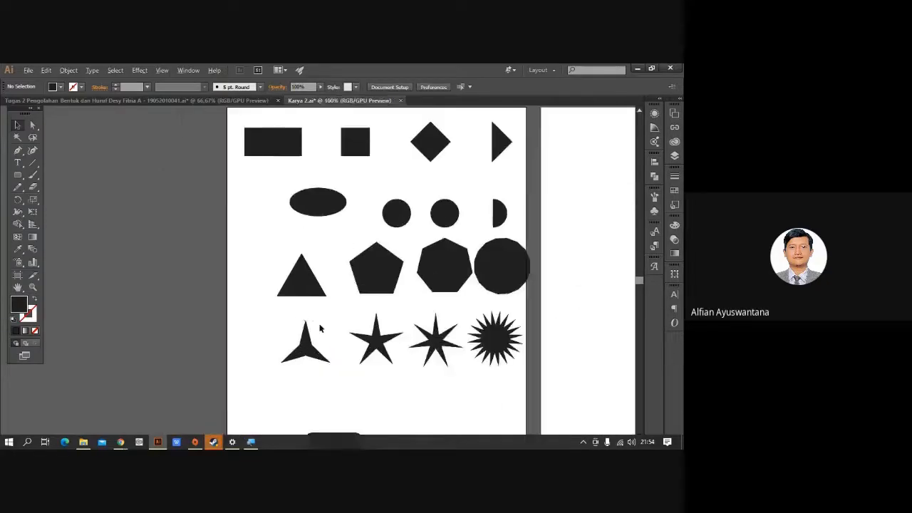
{"action": "left_click_drag", "start_coordinate": [322, 329], "coordinate": [352, 286]}
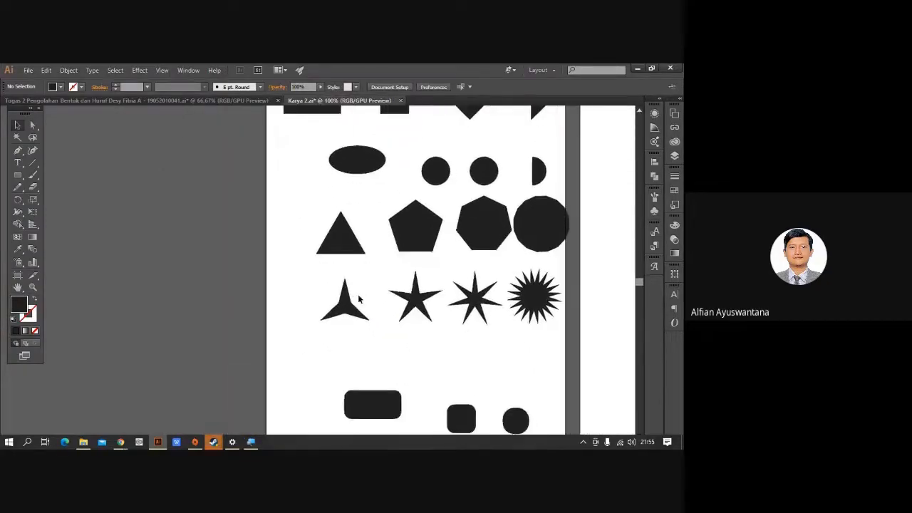
{"action": "scroll", "coordinate": [356, 295], "scroll_direction": "down", "scroll_amount": 1}
{"action": "left_click_drag", "start_coordinate": [314, 195], "coordinate": [368, 386]}
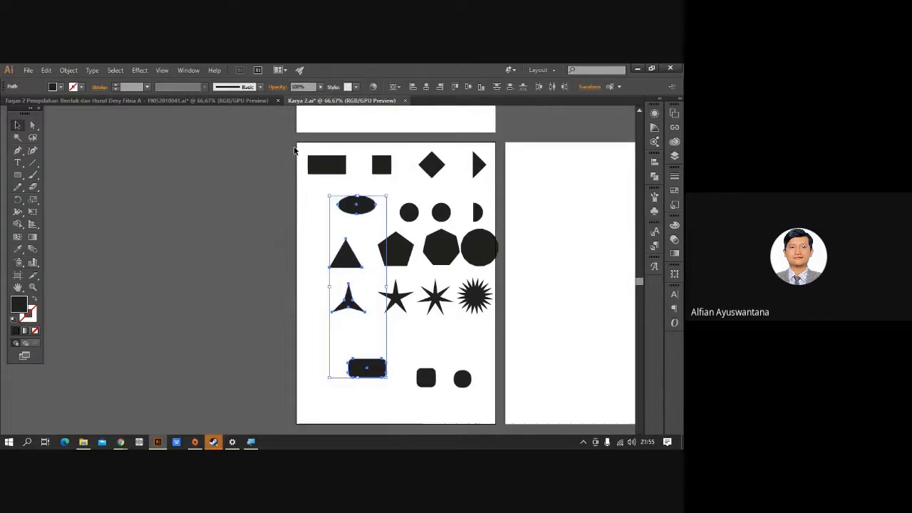
Horizontally centre the left column of shapes on the rectangle.
{"action": "left_click_drag", "start_coordinate": [294, 149], "coordinate": [373, 385]}
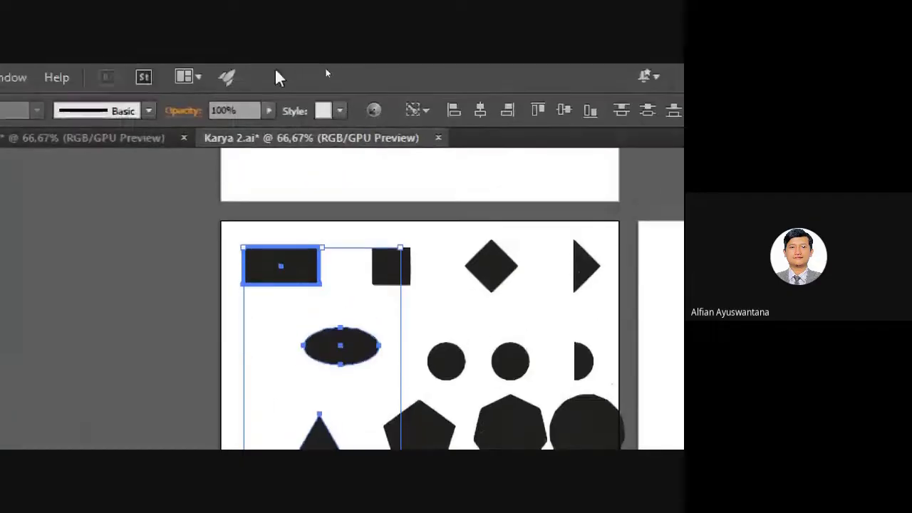
{"action": "left_click", "coordinate": [487, 114]}
{"action": "scroll", "coordinate": [311, 240], "scroll_direction": "down", "scroll_amount": 4}
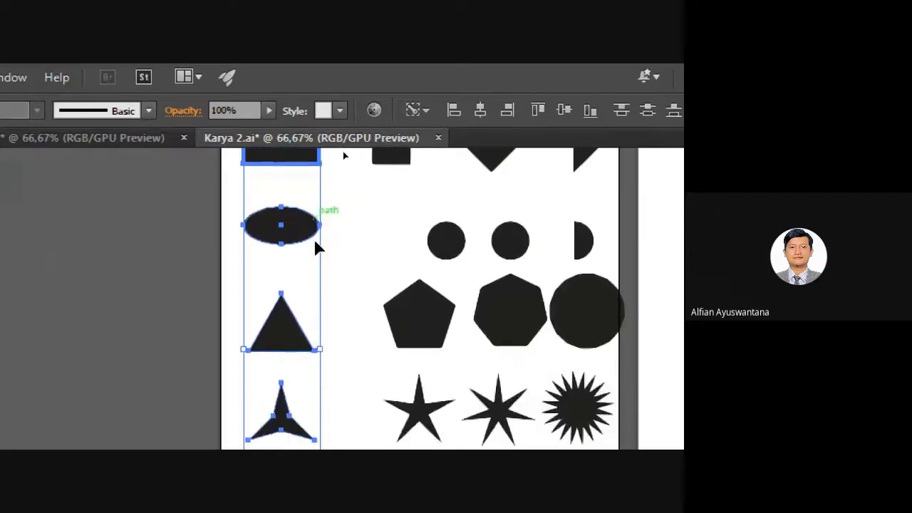
{"action": "scroll", "coordinate": [316, 242], "scroll_direction": "down", "scroll_amount": 7}
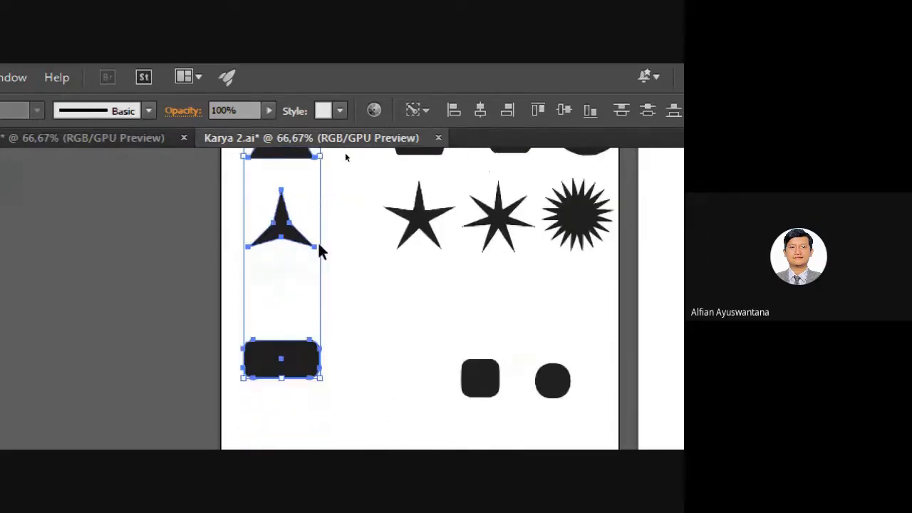
{"action": "scroll", "coordinate": [342, 274], "scroll_direction": "up", "scroll_amount": 1}
{"action": "left_click", "coordinate": [377, 294]}
Move the small rounded square and circle up and left in the bottom row.
{"action": "scroll", "coordinate": [378, 290], "scroll_direction": "up", "scroll_amount": 3}
{"action": "scroll", "coordinate": [381, 282], "scroll_direction": "up", "scroll_amount": 3}
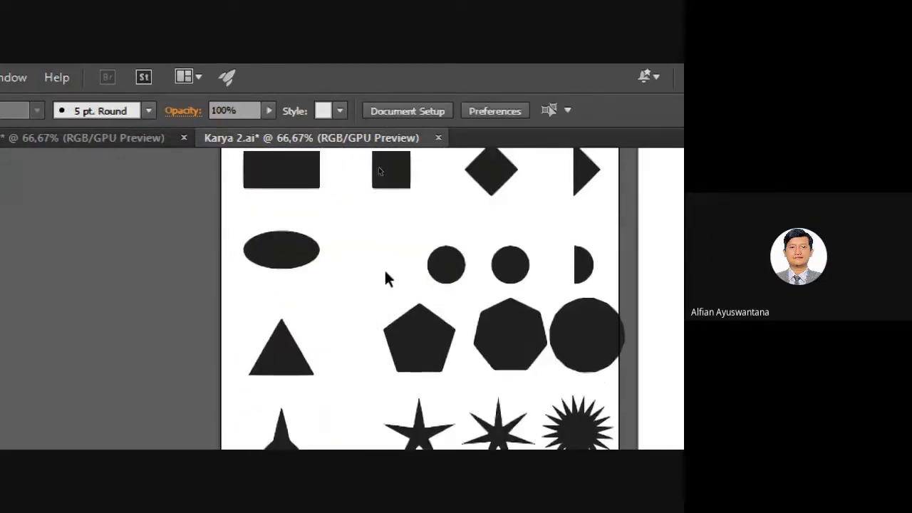
{"action": "left_click_drag", "start_coordinate": [379, 203], "coordinate": [416, 372]}
{"action": "left_click", "coordinate": [494, 320]}
{"action": "left_click_drag", "start_coordinate": [566, 398], "coordinate": [523, 367]}
{"action": "scroll", "coordinate": [499, 306], "scroll_direction": "up", "scroll_amount": 3}
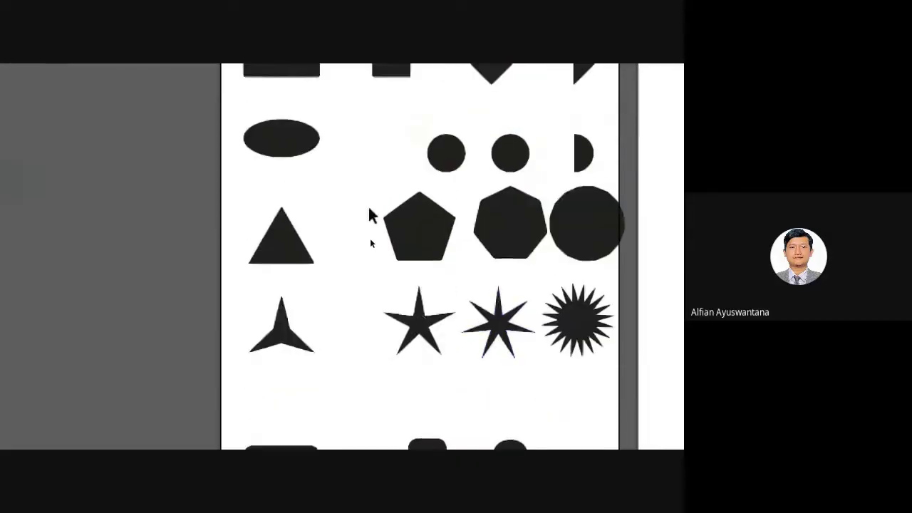
{"action": "scroll", "coordinate": [371, 214], "scroll_direction": "up", "scroll_amount": 2}
{"action": "left_click_drag", "start_coordinate": [349, 117], "coordinate": [434, 428]}
Centre the third column's diamond, circle and heptagon horizontally under the top diamond.
{"action": "scroll", "coordinate": [436, 320], "scroll_direction": "up", "scroll_amount": 4}
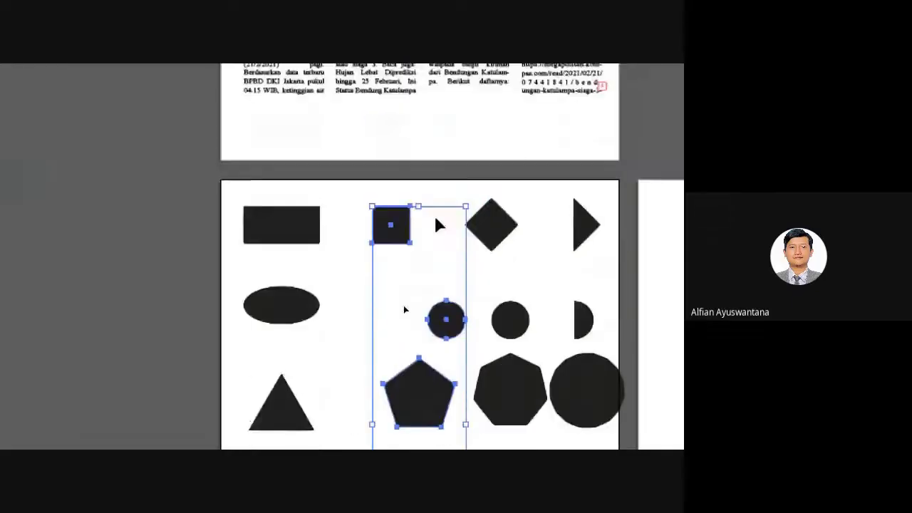
{"action": "scroll", "coordinate": [441, 217], "scroll_direction": "up", "scroll_amount": 3}
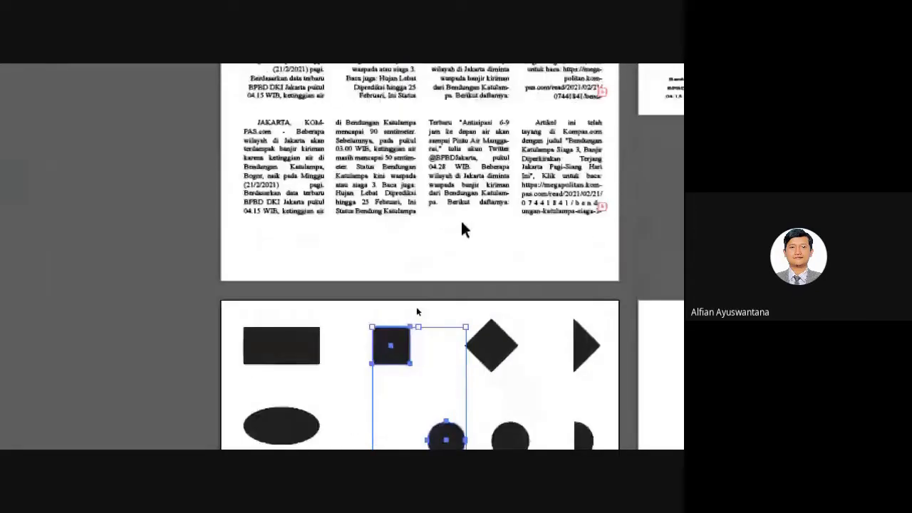
{"action": "scroll", "coordinate": [460, 226], "scroll_direction": "down", "scroll_amount": 1}
{"action": "scroll", "coordinate": [458, 233], "scroll_direction": "down", "scroll_amount": 1}
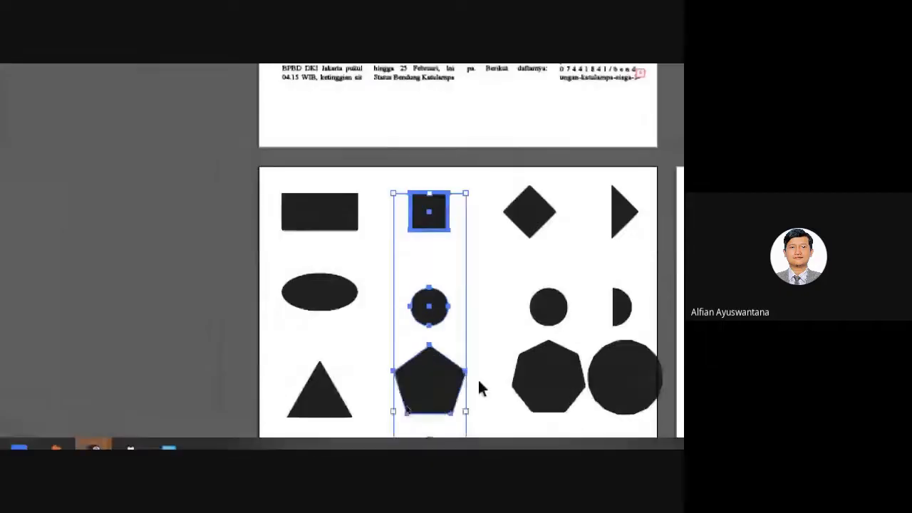
{"action": "left_click", "coordinate": [478, 377]}
{"action": "scroll", "coordinate": [499, 292], "scroll_direction": "down", "scroll_amount": 4}
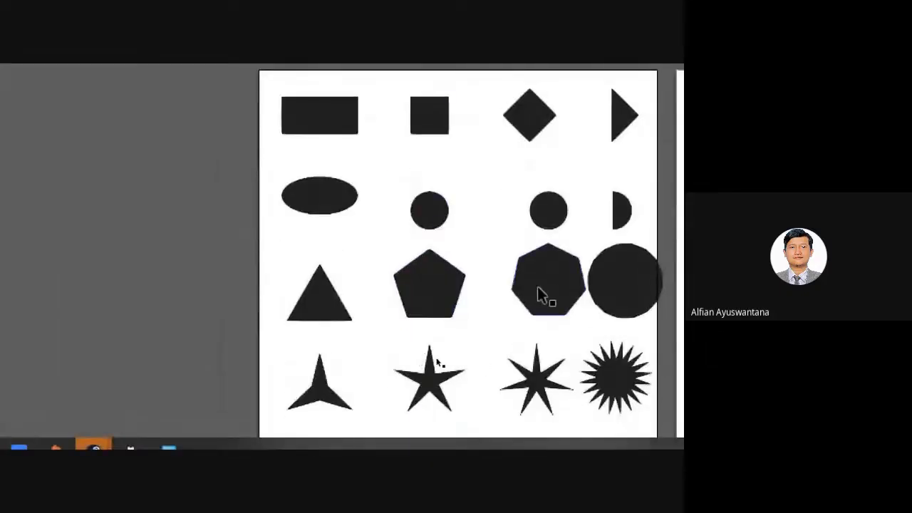
{"action": "left_click_drag", "start_coordinate": [494, 88], "coordinate": [539, 423]}
{"action": "left_click_drag", "start_coordinate": [537, 391], "coordinate": [537, 392]}
{"action": "scroll", "coordinate": [562, 238], "scroll_direction": "down", "scroll_amount": 3}
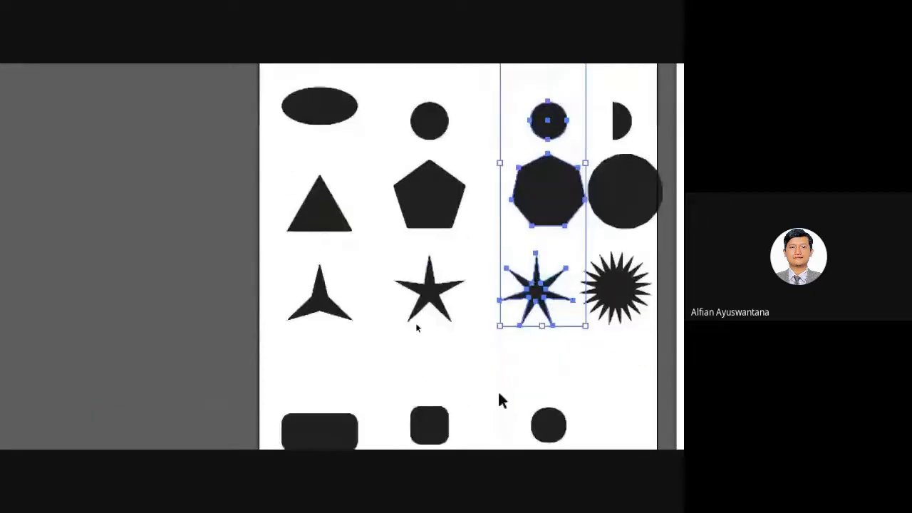
{"action": "left_click", "coordinate": [509, 373]}
{"action": "left_click_drag", "start_coordinate": [559, 390], "coordinate": [548, 96]}
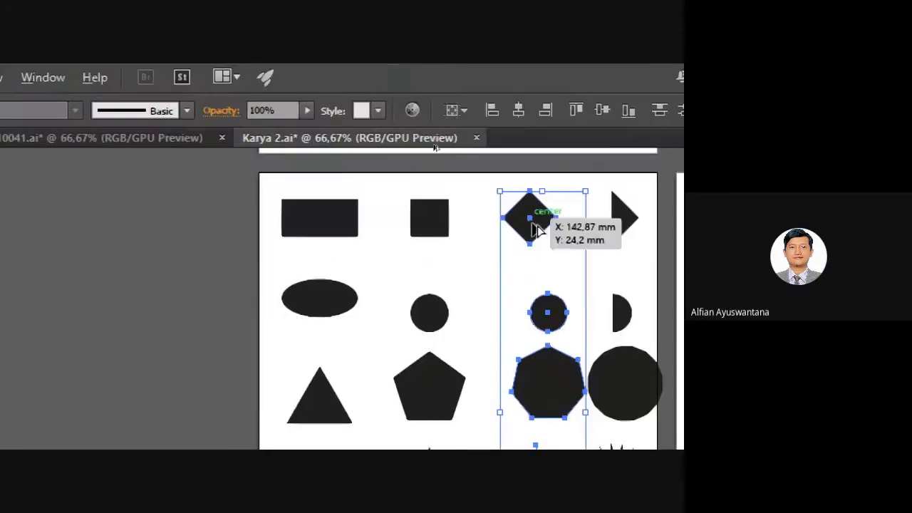
{"action": "left_click", "coordinate": [516, 112]}
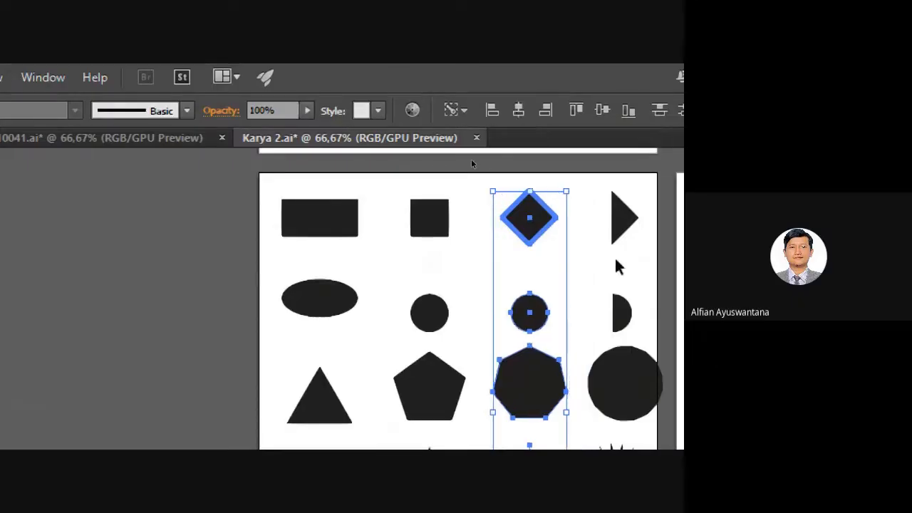
Centre the right-hand column's shapes horizontally under its top triangle.
{"action": "left_click", "coordinate": [600, 262]}
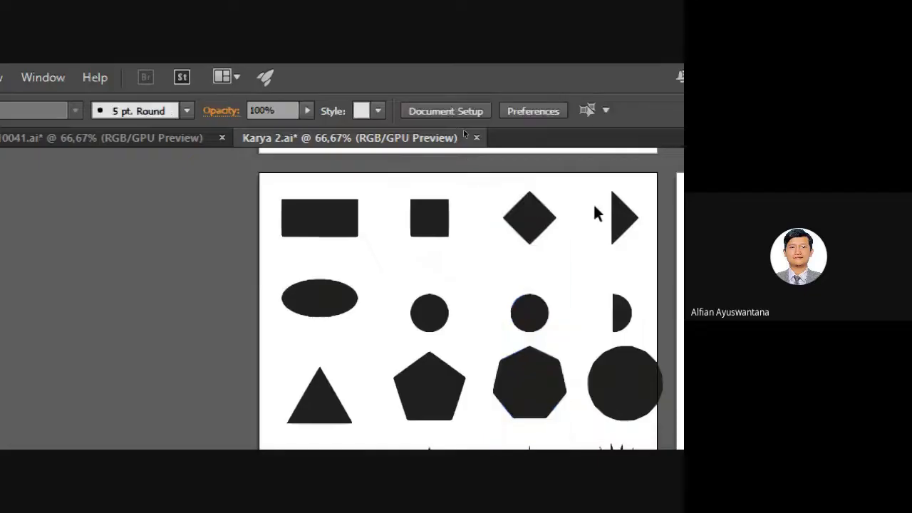
{"action": "left_click_drag", "start_coordinate": [593, 203], "coordinate": [645, 370]}
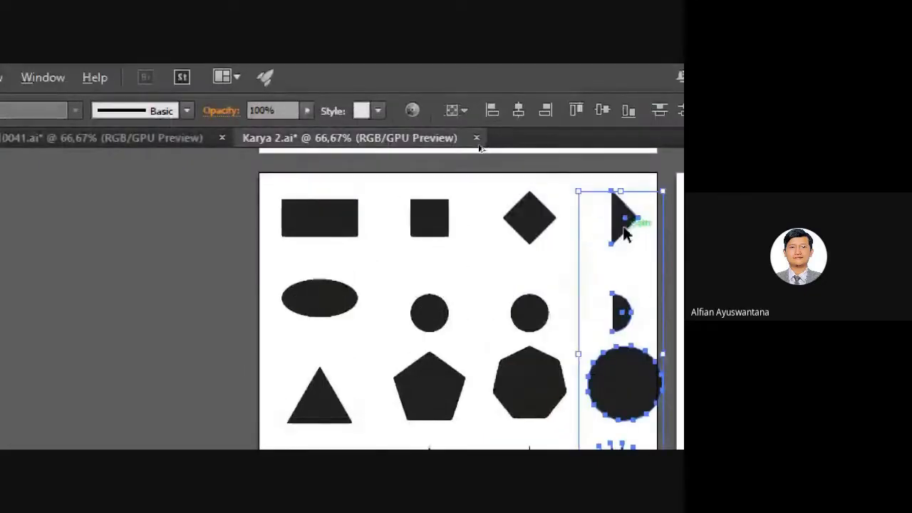
{"action": "left_click", "coordinate": [519, 110]}
Move the bottom-left rounded rectangle up toward the stars row.
{"action": "left_click", "coordinate": [601, 263]}
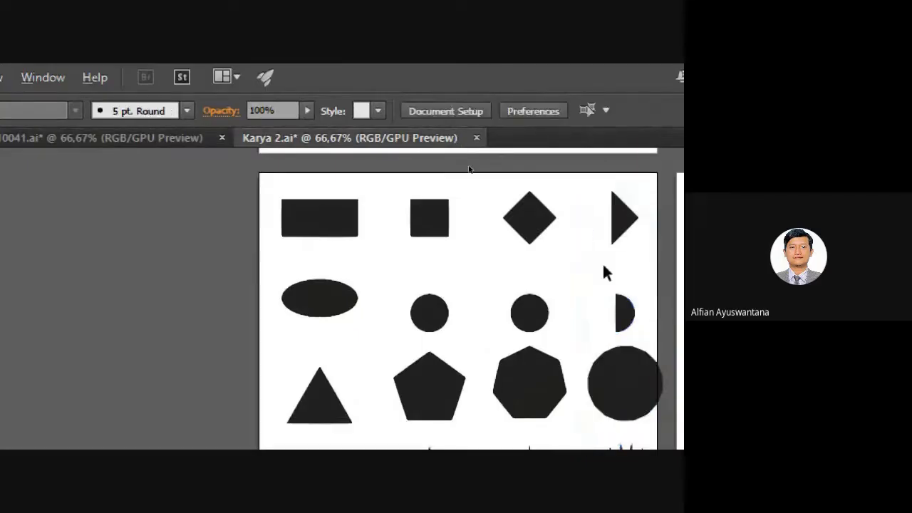
{"action": "key", "text": "ctrl+minus"}
{"action": "key", "text": "ctrl+minus"}
{"action": "key", "text": "ctrl+minus"}
{"action": "left_click_drag", "start_coordinate": [648, 314], "coordinate": [426, 282]}
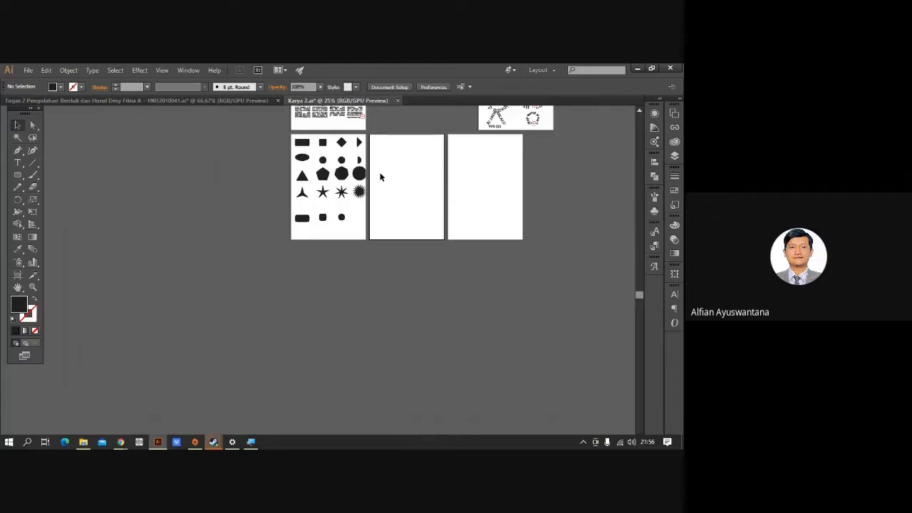
{"action": "scroll", "coordinate": [319, 177], "scroll_direction": "up", "scroll_amount": 5}
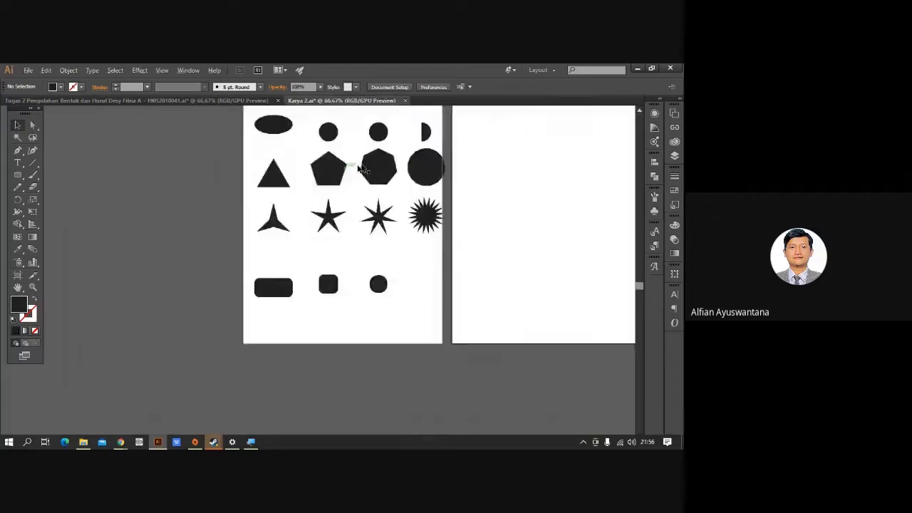
{"action": "scroll", "coordinate": [378, 207], "scroll_direction": "down", "scroll_amount": 2}
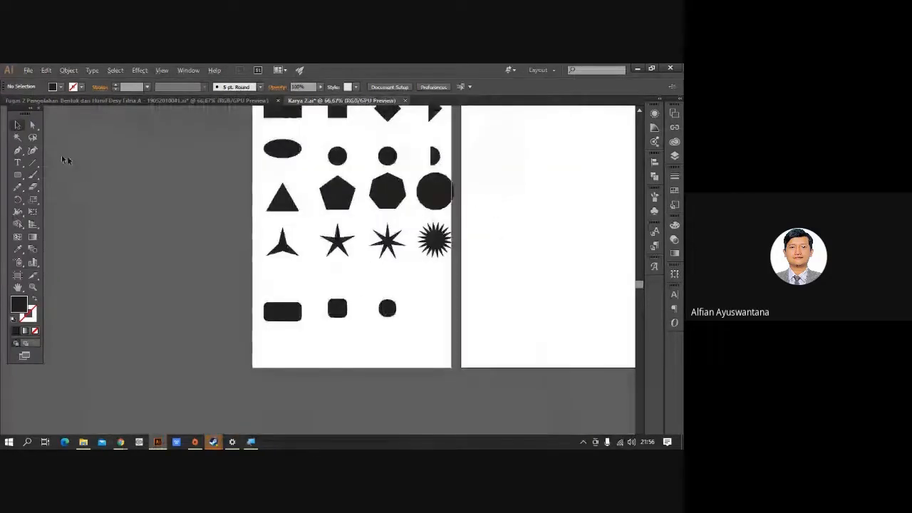
{"action": "left_click_drag", "start_coordinate": [157, 184], "coordinate": [137, 241]}
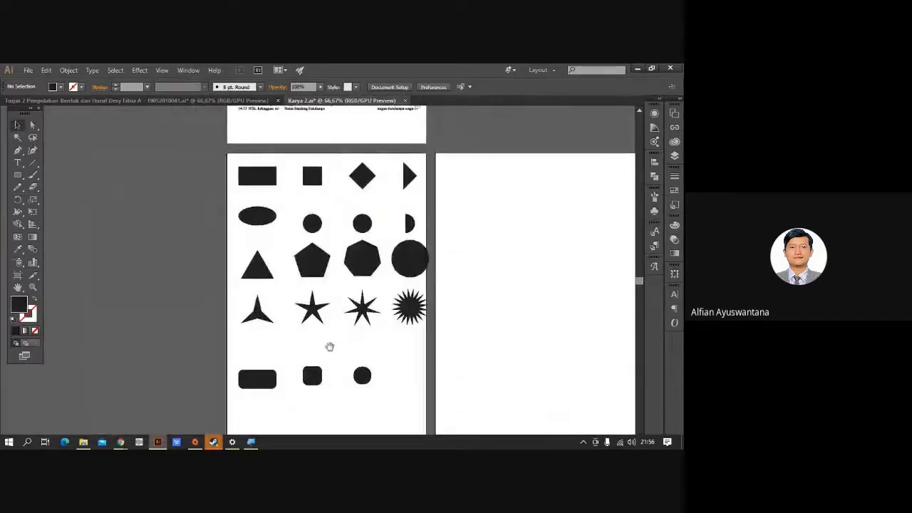
{"action": "left_click_drag", "start_coordinate": [328, 346], "coordinate": [340, 321]}
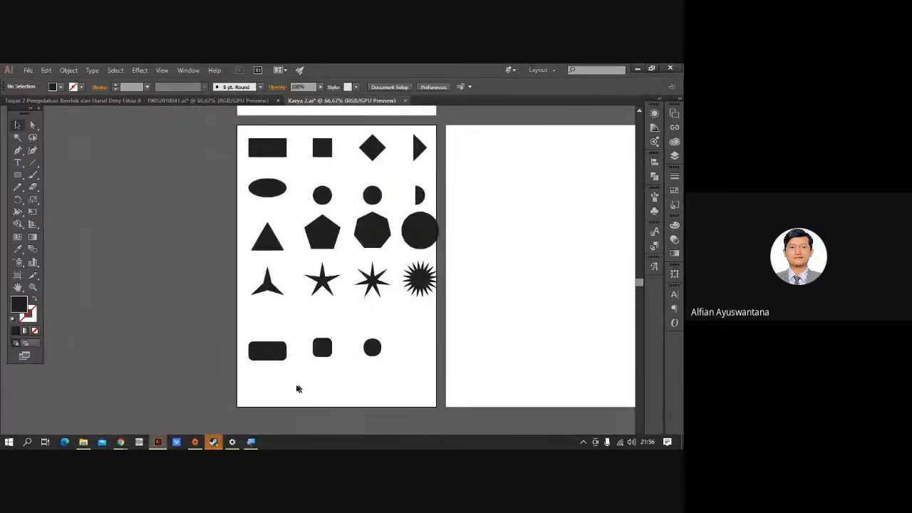
{"action": "left_click", "coordinate": [274, 355]}
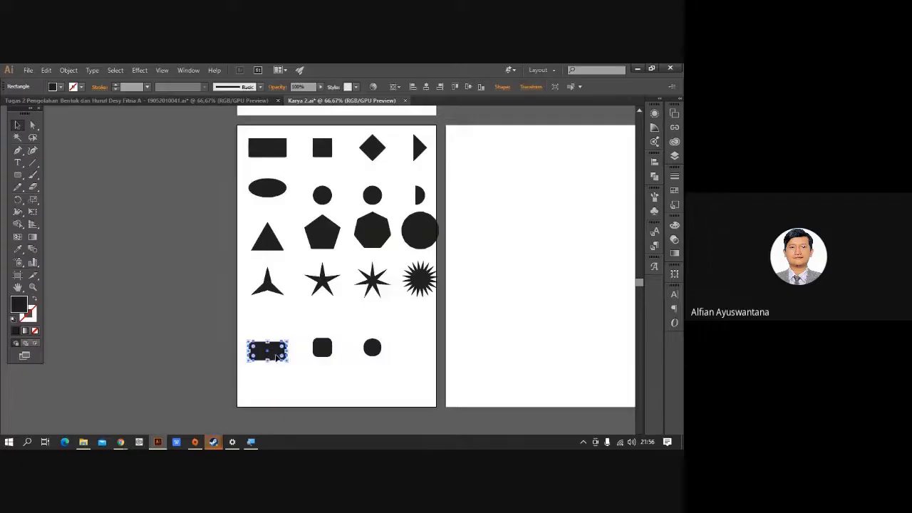
{"action": "left_click_drag", "start_coordinate": [274, 354], "coordinate": [277, 334]}
{"action": "left_click", "coordinate": [293, 377]}
{"action": "mouse_move", "coordinate": [304, 376]}
{"action": "left_mouse_down"}
{"action": "mouse_move", "coordinate": [282, 387]}
{"action": "mouse_move", "coordinate": [292, 382]}
{"action": "left_mouse_up"}
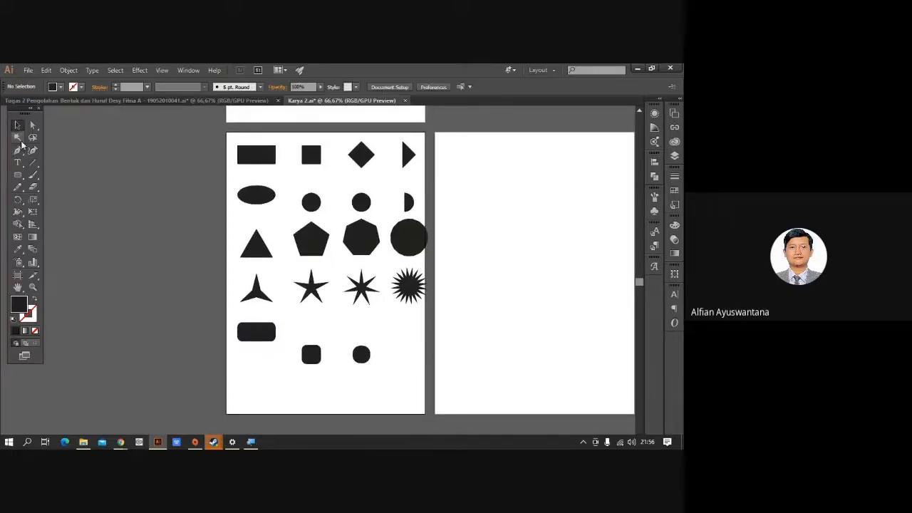
Vertically centre the rounded rectangle, rounded square and circle into one row.
{"action": "left_click", "coordinate": [18, 125]}
{"action": "left_click_drag", "start_coordinate": [242, 371], "coordinate": [367, 322]}
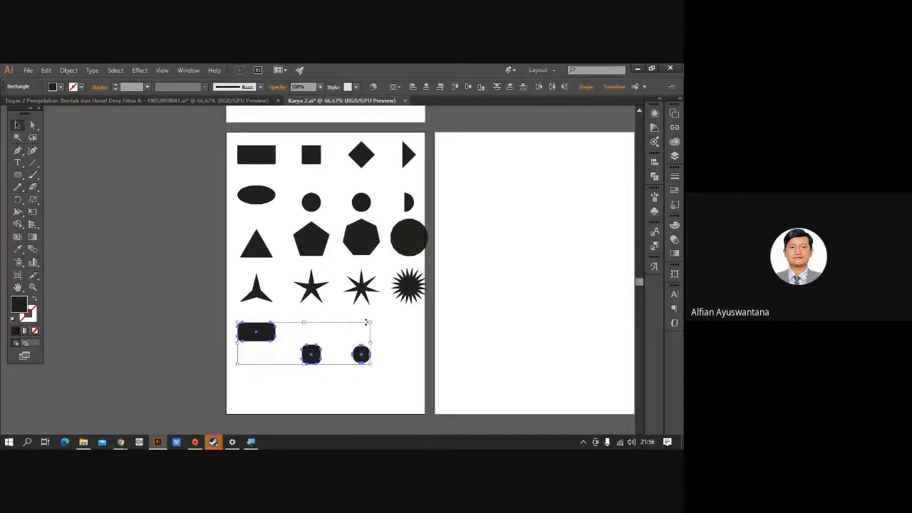
{"action": "scroll", "coordinate": [322, 359], "scroll_direction": "up", "scroll_amount": 3}
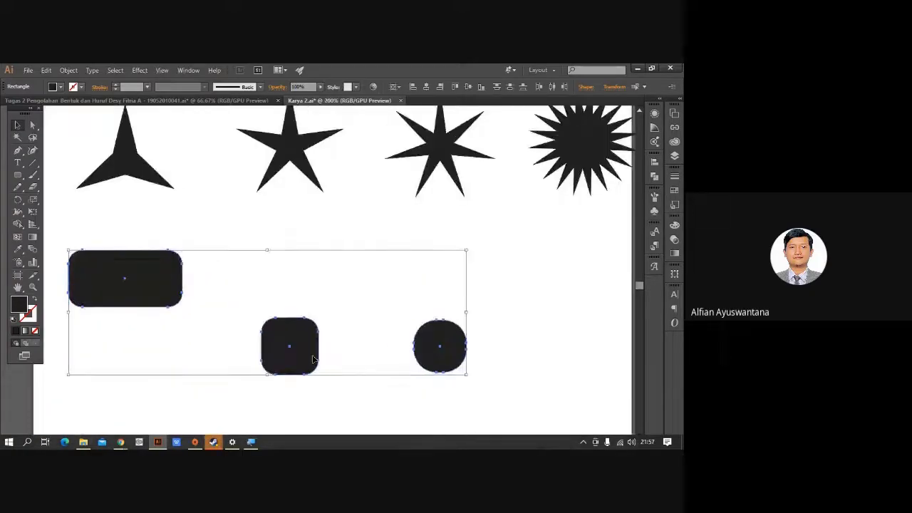
{"action": "scroll", "coordinate": [313, 357], "scroll_direction": "down", "scroll_amount": 1}
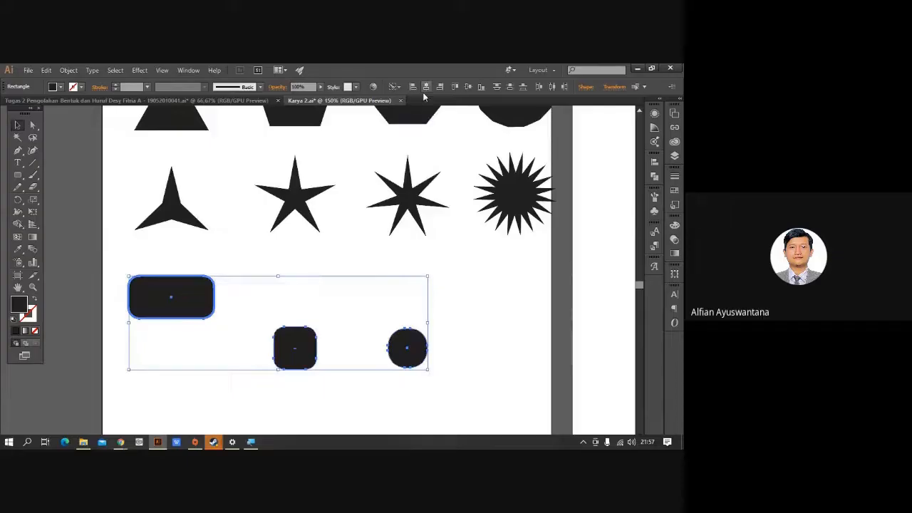
{"action": "left_click", "coordinate": [473, 86]}
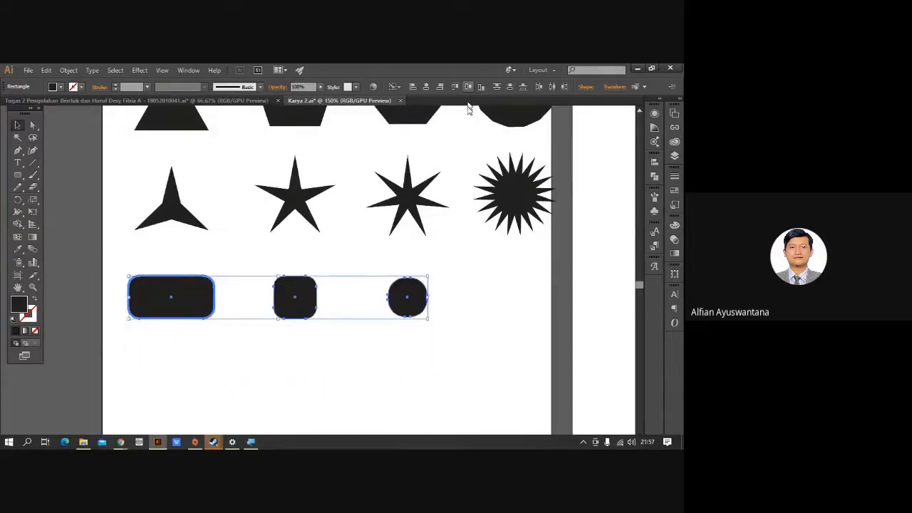
{"action": "left_click", "coordinate": [482, 291]}
Vertically centre the four stars on the three-point star, then select the polygon row.
{"action": "left_click_drag", "start_coordinate": [130, 168], "coordinate": [546, 261]}
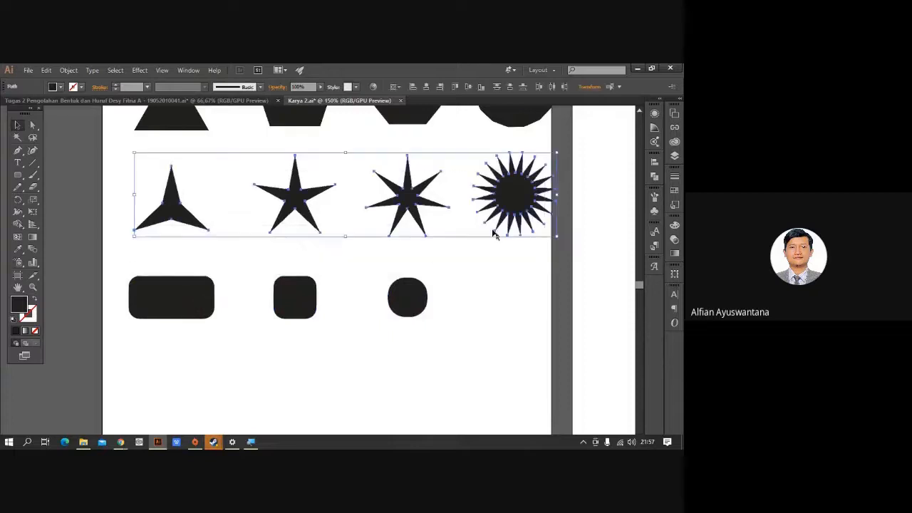
{"action": "left_click", "coordinate": [181, 218]}
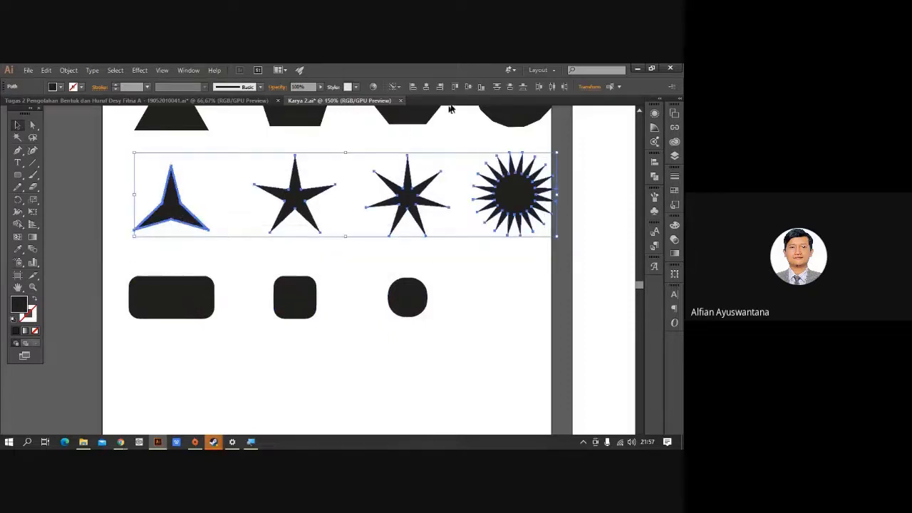
{"action": "left_click", "coordinate": [468, 87]}
{"action": "left_click", "coordinate": [476, 253]}
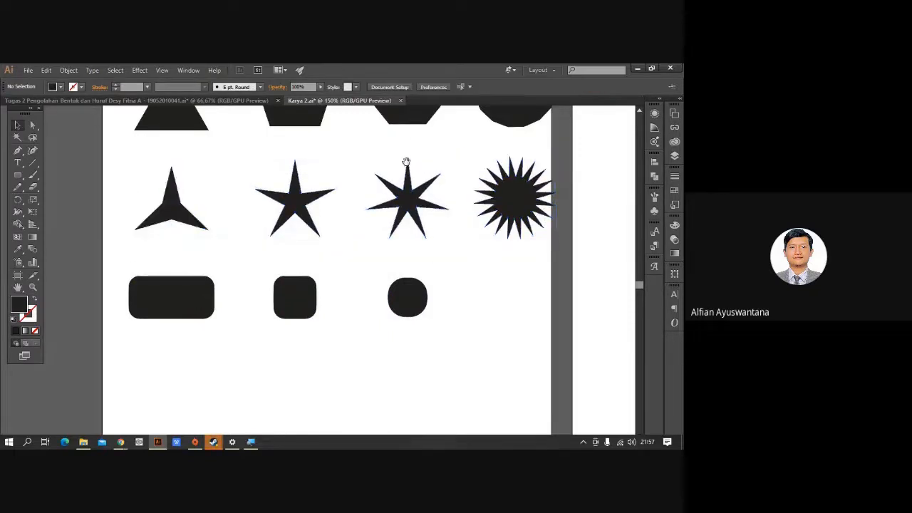
{"action": "scroll", "coordinate": [356, 214], "scroll_direction": "up", "scroll_amount": 4}
{"action": "left_click_drag", "start_coordinate": [117, 174], "coordinate": [497, 281]}
Vertically centre the polygon row on the triangle and the circles row on the ellipse.
{"action": "left_click", "coordinate": [154, 234]}
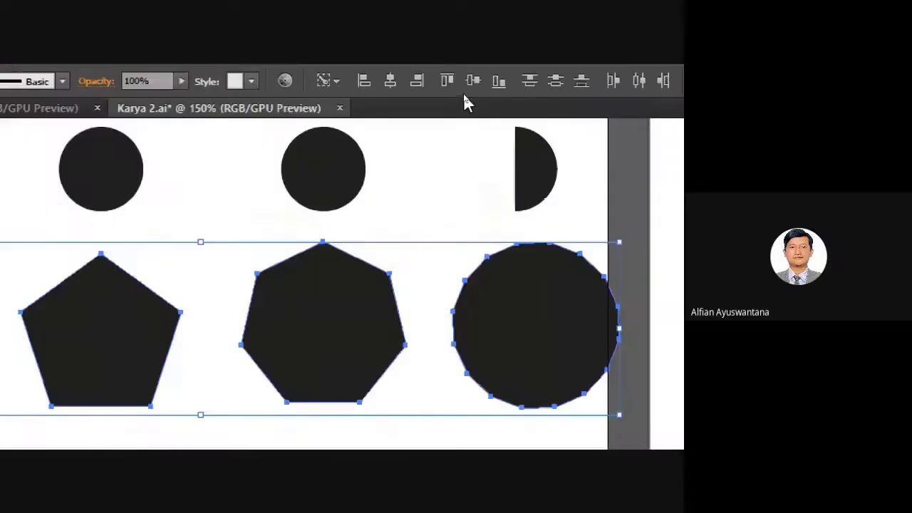
{"action": "left_click", "coordinate": [473, 81]}
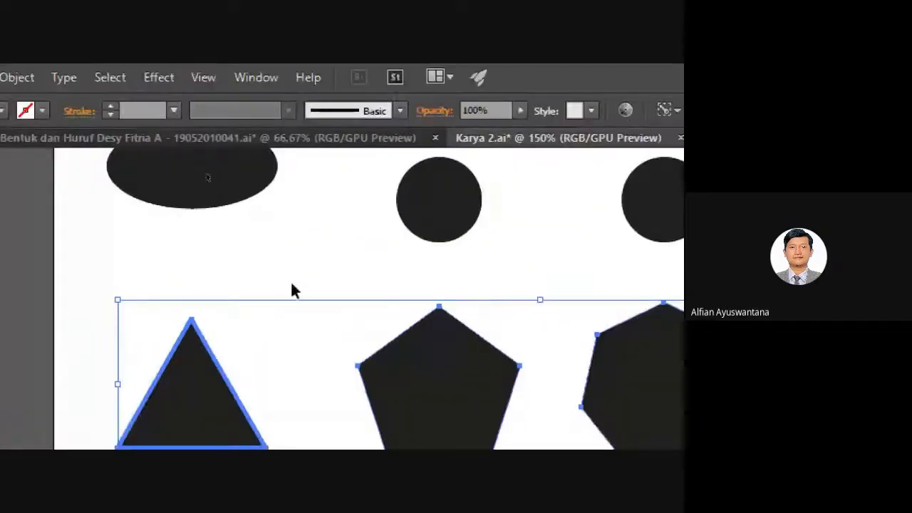
{"action": "scroll", "coordinate": [417, 238], "scroll_direction": "up", "scroll_amount": 4}
{"action": "left_click_drag", "start_coordinate": [86, 214], "coordinate": [905, 357]}
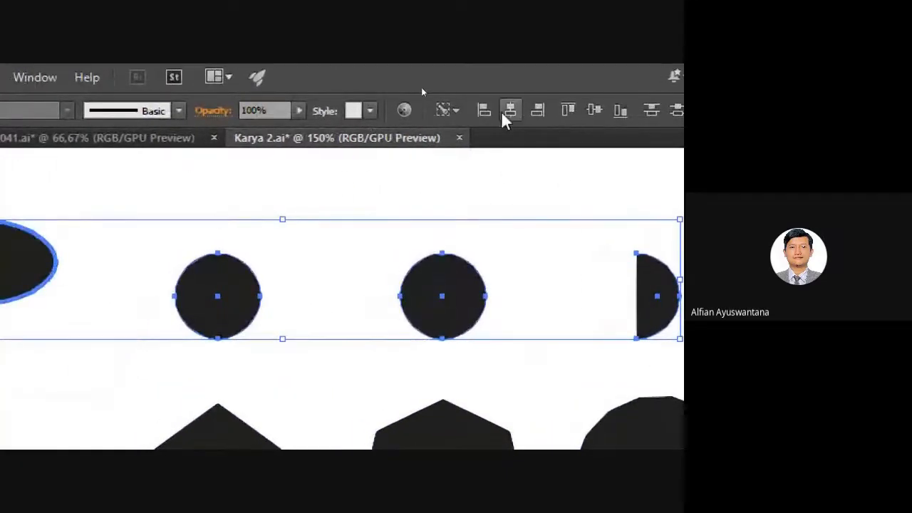
{"action": "left_click", "coordinate": [594, 111]}
Select every shape on the first artboard and nudge the grid three steps left.
{"action": "left_click_drag", "start_coordinate": [183, 230], "coordinate": [270, 364]}
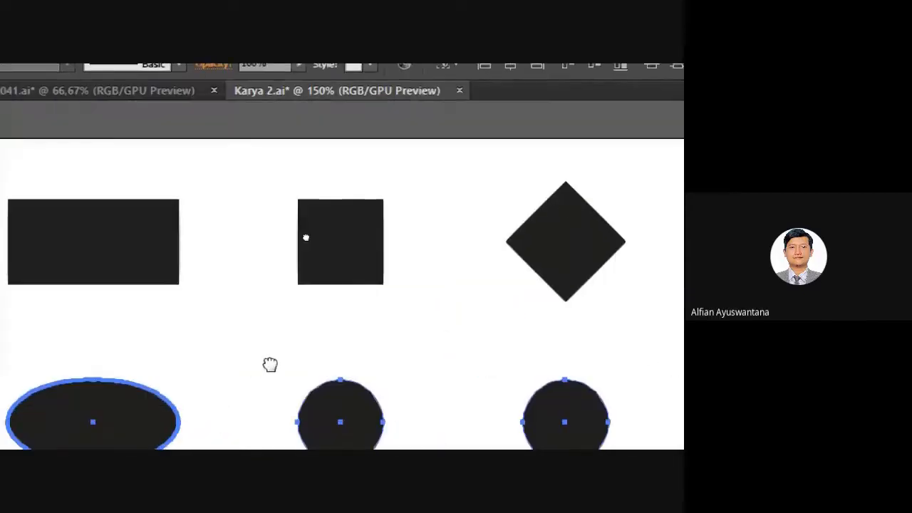
{"action": "key", "text": "ctrl+minus"}
{"action": "left_click", "coordinate": [197, 196]}
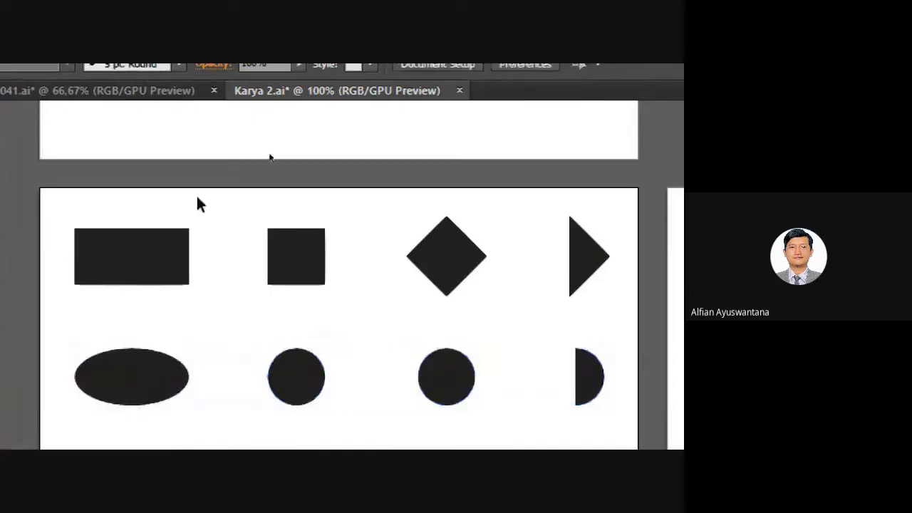
{"action": "scroll", "coordinate": [312, 240], "scroll_direction": "down", "scroll_amount": 2}
{"action": "scroll", "coordinate": [311, 242], "scroll_direction": "down", "scroll_amount": 1}
{"action": "left_click_drag", "start_coordinate": [379, 384], "coordinate": [391, 305]}
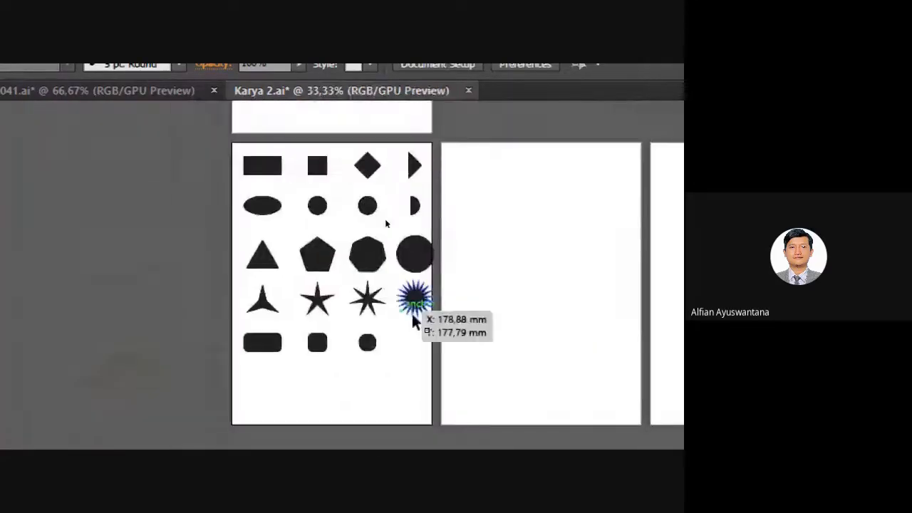
{"action": "scroll", "coordinate": [349, 258], "scroll_direction": "up", "scroll_amount": 1}
{"action": "scroll", "coordinate": [136, 138], "scroll_direction": "down", "scroll_amount": 1}
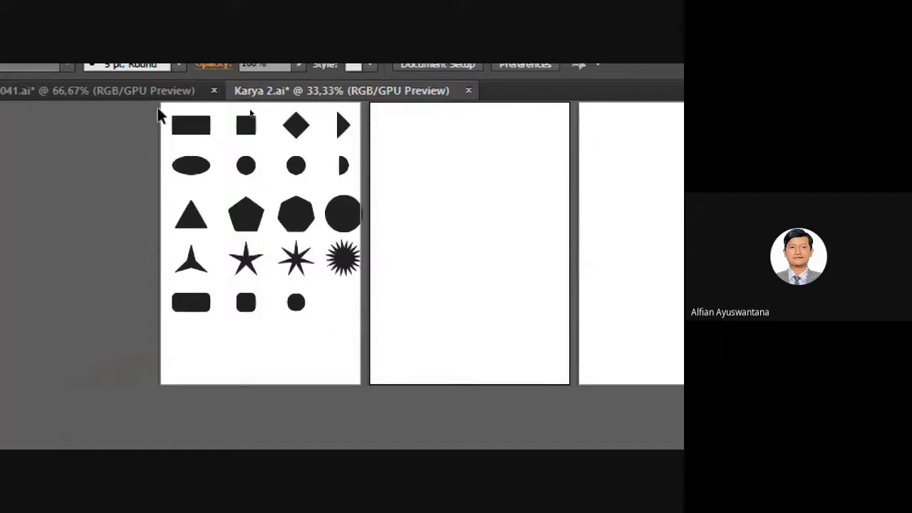
{"action": "left_click_drag", "start_coordinate": [162, 109], "coordinate": [370, 377]}
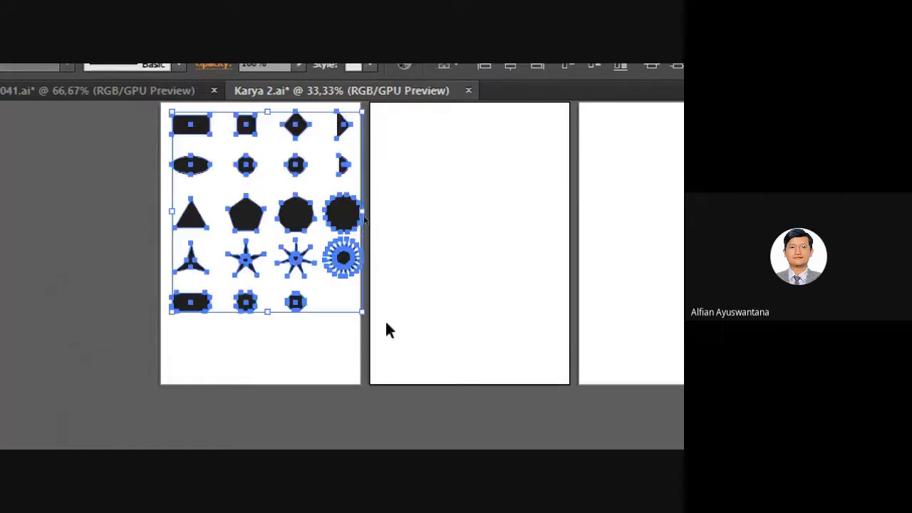
{"action": "key", "text": "Left"}
{"action": "key", "text": "Left"}
{"action": "key", "text": "Left"}
{"action": "key", "text": "Left"}
{"action": "key", "text": "Left"}
{"action": "key", "text": "Left"}
{"action": "key", "text": "Left"}
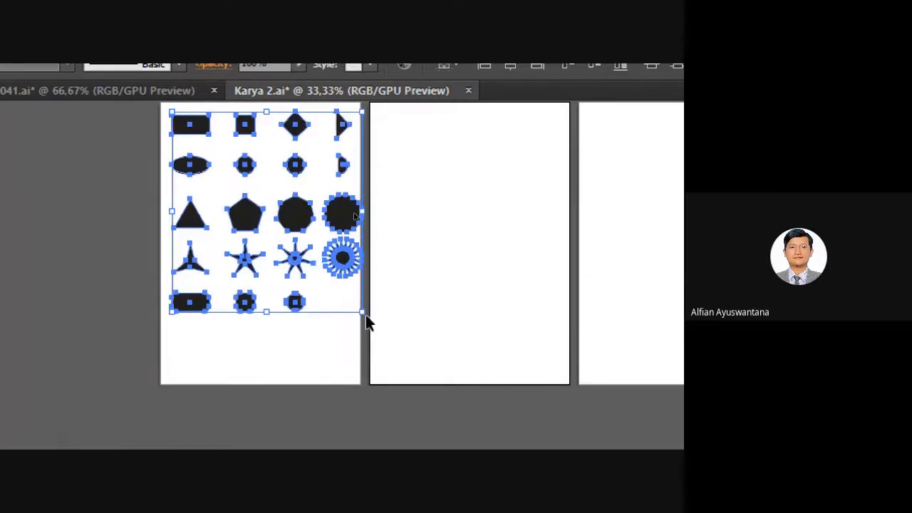
{"action": "key", "text": "Left"}
{"action": "key", "text": "Left"}
{"action": "key", "text": "Left"}
{"action": "key", "text": "Left"}
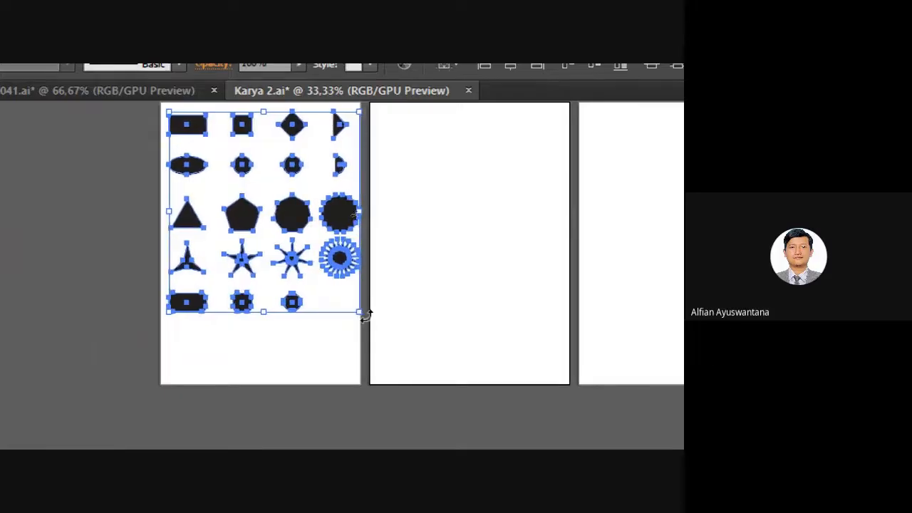
{"action": "key", "text": "Left"}
{"action": "key", "text": "Left"}
{"action": "key", "text": "Left"}
{"action": "key", "text": "Left"}
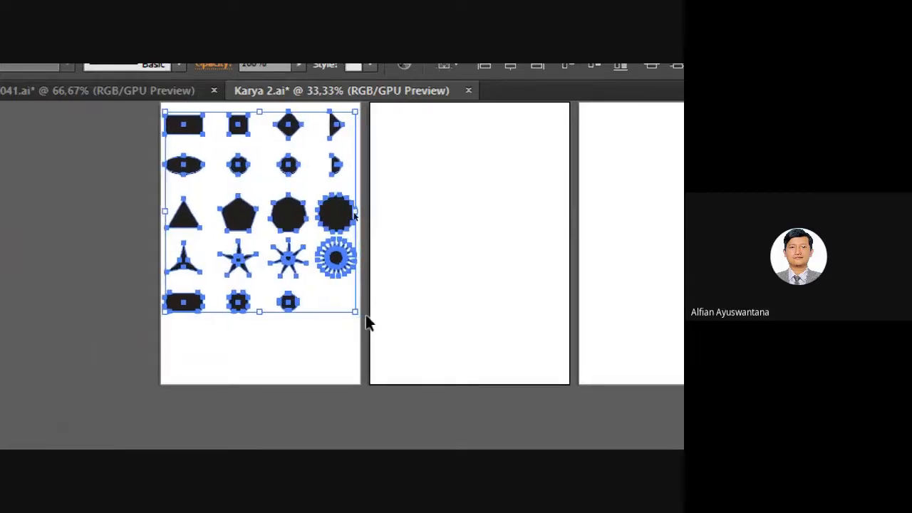
View Tugas 2's overlapping diamond, square, circle and triangle outlines, then return to Karya 2.ai.
{"action": "left_click", "coordinate": [411, 290]}
{"action": "left_click_drag", "start_coordinate": [406, 248], "coordinate": [411, 281]}
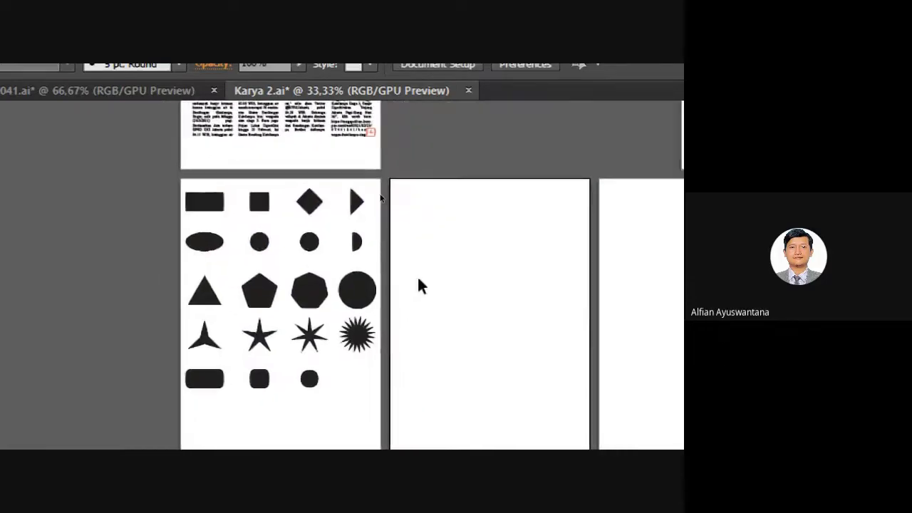
{"action": "scroll", "coordinate": [394, 290], "scroll_direction": "down", "scroll_amount": 1}
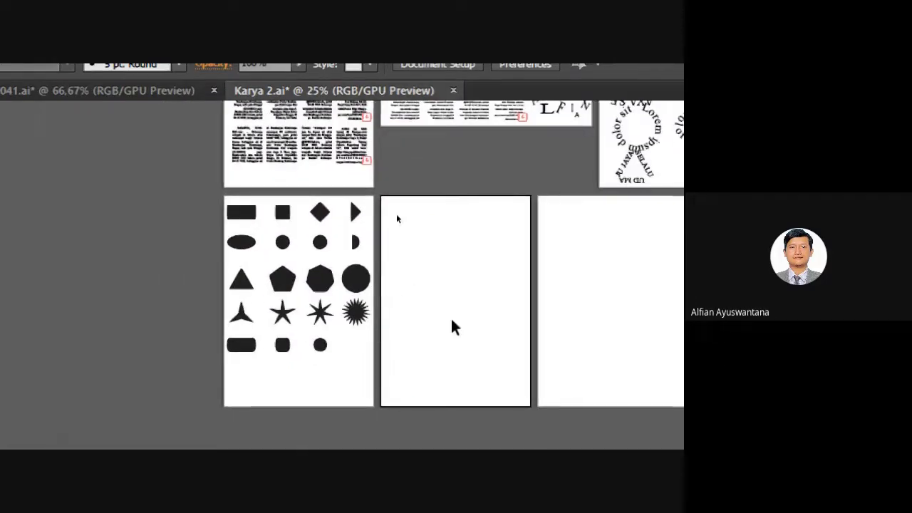
{"action": "scroll", "coordinate": [452, 326], "scroll_direction": "up", "scroll_amount": 1}
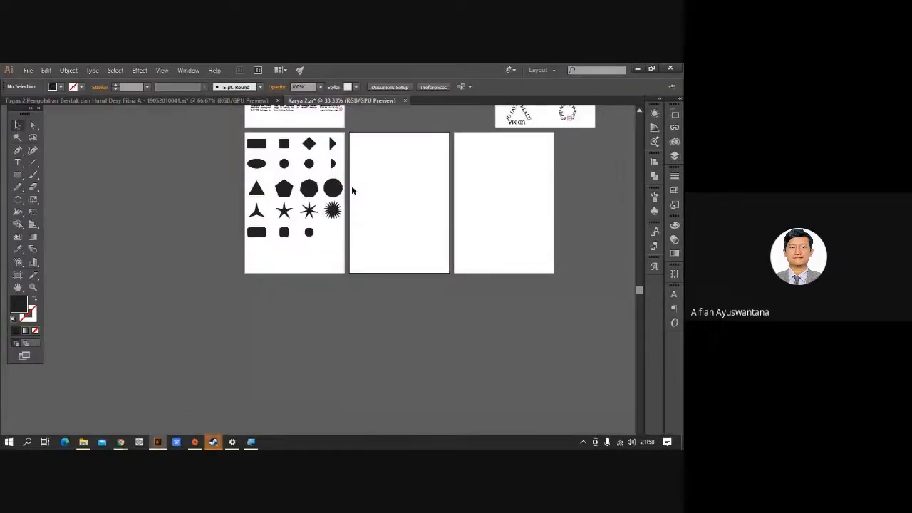
{"action": "scroll", "coordinate": [352, 189], "scroll_direction": "up", "scroll_amount": 3}
{"action": "left_click_drag", "start_coordinate": [363, 196], "coordinate": [417, 330]}
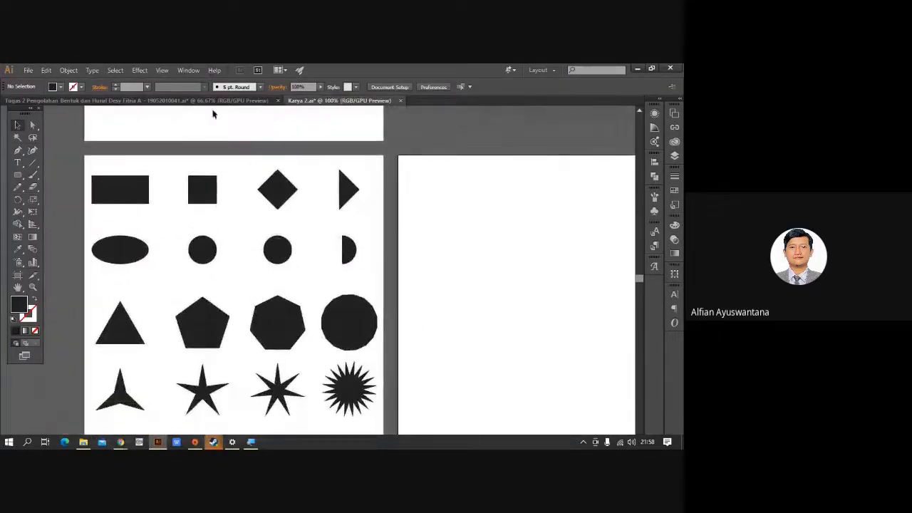
{"action": "left_click", "coordinate": [213, 101]}
{"action": "left_click_drag", "start_coordinate": [331, 276], "coordinate": [296, 295]}
{"action": "left_click_drag", "start_coordinate": [345, 243], "coordinate": [261, 283]}
{"action": "scroll", "coordinate": [335, 235], "scroll_direction": "up", "scroll_amount": 3}
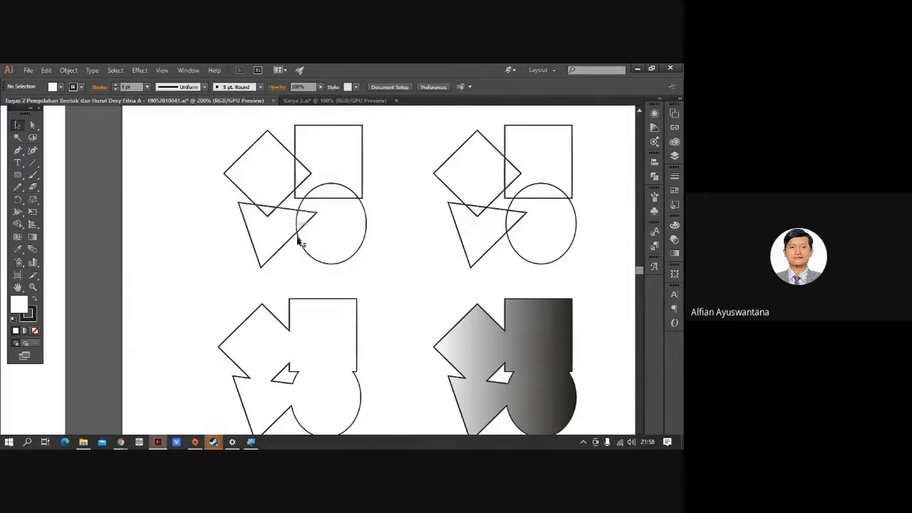
{"action": "left_click", "coordinate": [335, 100]}
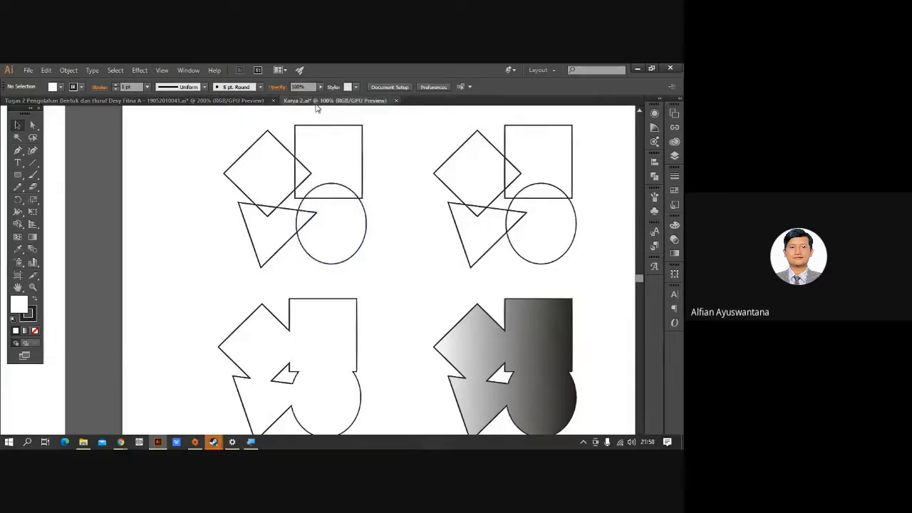
Alt-drag copies of the diamond, square, circle and triangle onto the empty artboard.
{"action": "left_click_drag", "start_coordinate": [362, 267], "coordinate": [285, 268]}
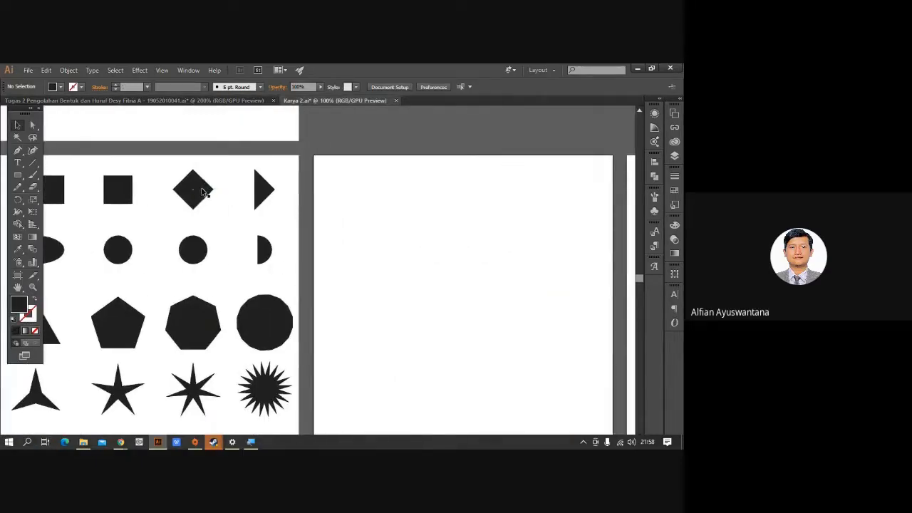
{"action": "left_click_drag", "start_coordinate": [203, 192], "coordinate": [365, 199]}
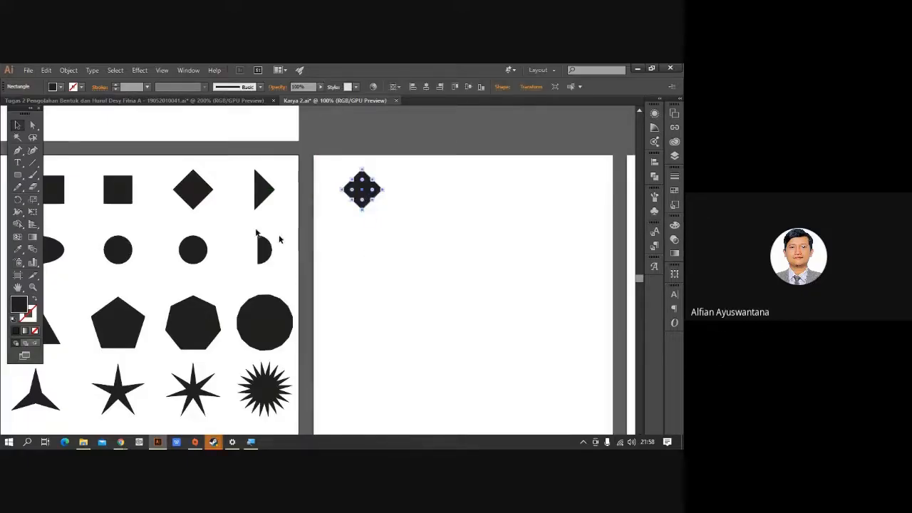
{"action": "left_click_drag", "start_coordinate": [124, 202], "coordinate": [396, 222]}
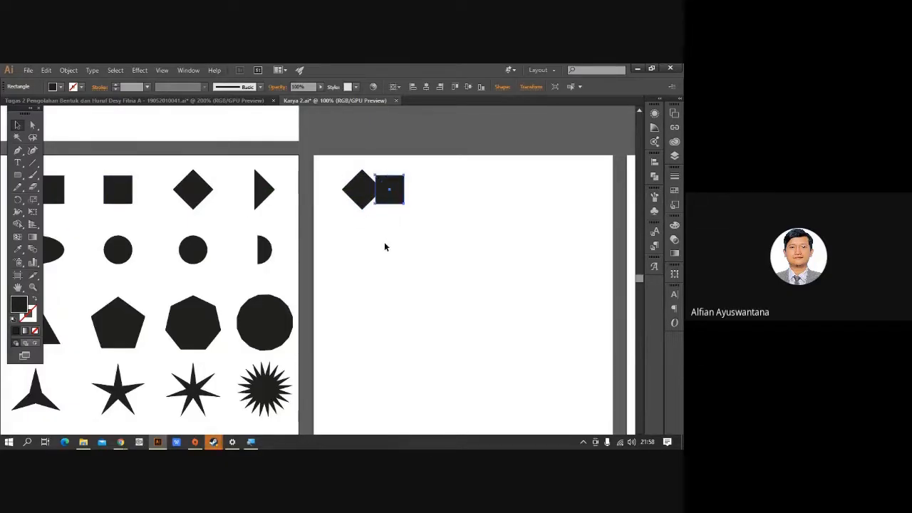
{"action": "left_click_drag", "start_coordinate": [119, 245], "coordinate": [394, 250]}
{"action": "left_click_drag", "start_coordinate": [163, 289], "coordinate": [247, 208]}
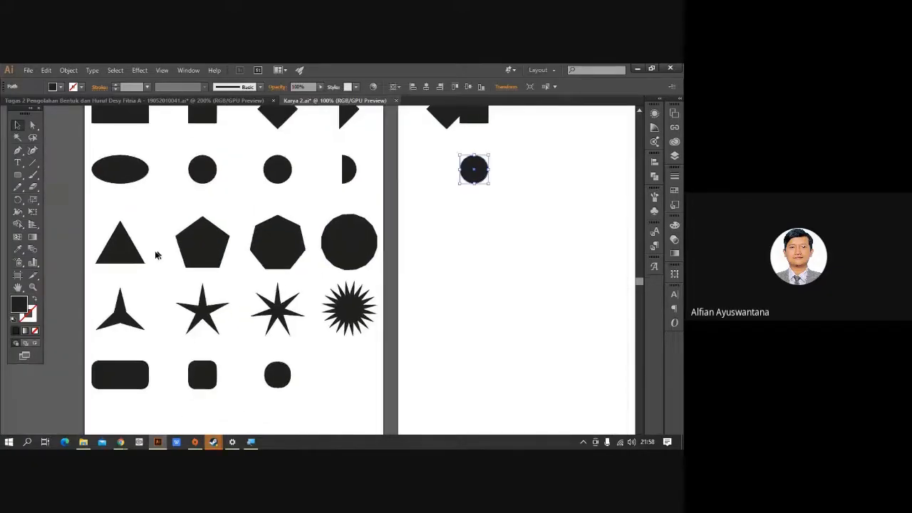
{"action": "left_click_drag", "start_coordinate": [125, 246], "coordinate": [450, 249]}
Overlap the circle under the square and the triangle onto the diamond, then select all four.
{"action": "left_click_drag", "start_coordinate": [493, 223], "coordinate": [403, 319]}
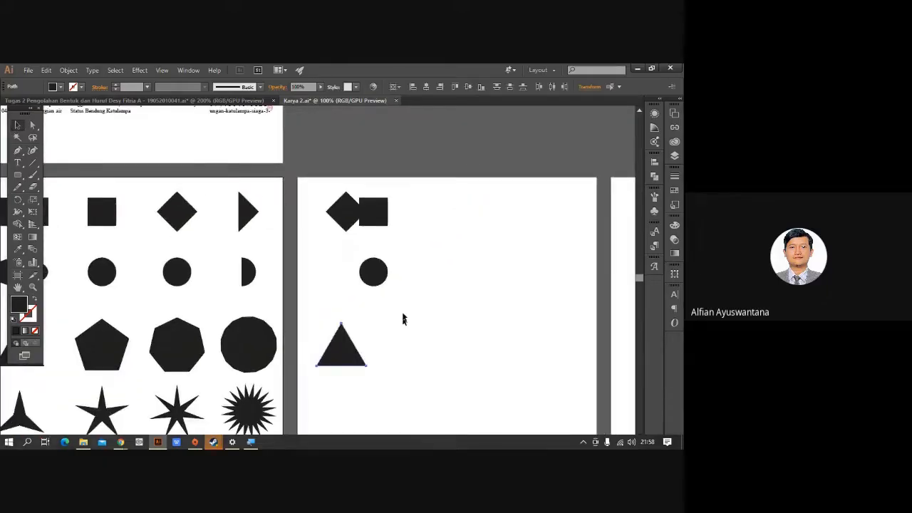
{"action": "key", "text": "ctrl+equal"}
{"action": "left_click_drag", "start_coordinate": [376, 285], "coordinate": [375, 212]}
{"action": "left_click", "coordinate": [374, 341]}
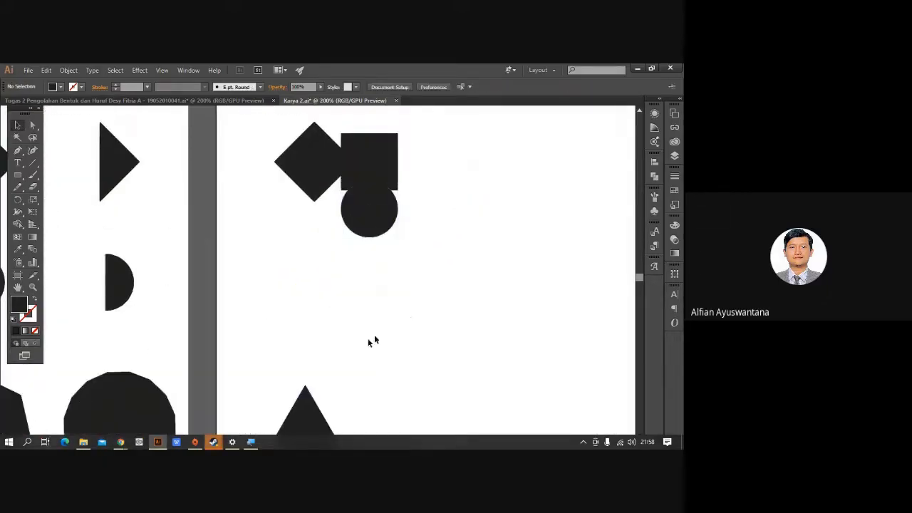
{"action": "left_click_drag", "start_coordinate": [306, 418], "coordinate": [335, 215]}
{"action": "left_click", "coordinate": [366, 287]}
{"action": "left_click_drag", "start_coordinate": [406, 280], "coordinate": [400, 311]}
{"action": "left_click_drag", "start_coordinate": [243, 141], "coordinate": [422, 330]}
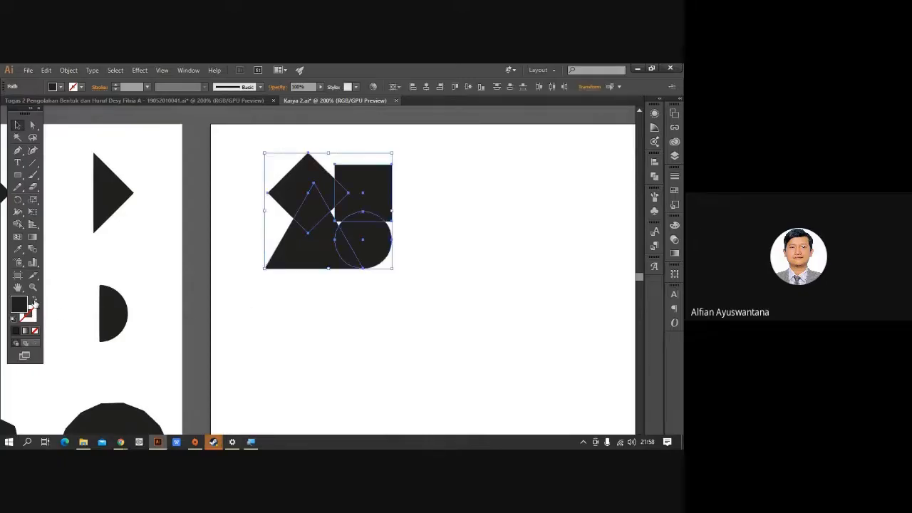
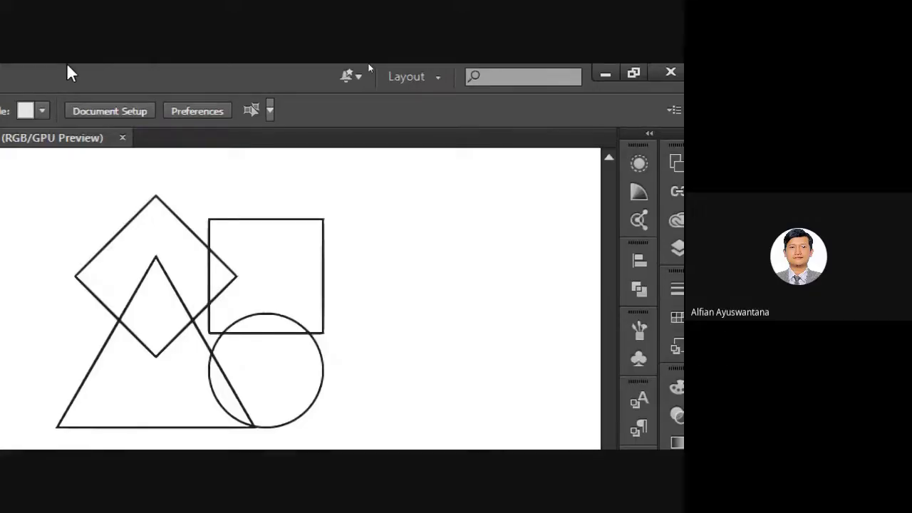
Show the Pathfinder panel from the Window menu beside the overlapping outline shapes.
{"action": "left_click", "coordinate": [230, 78]}
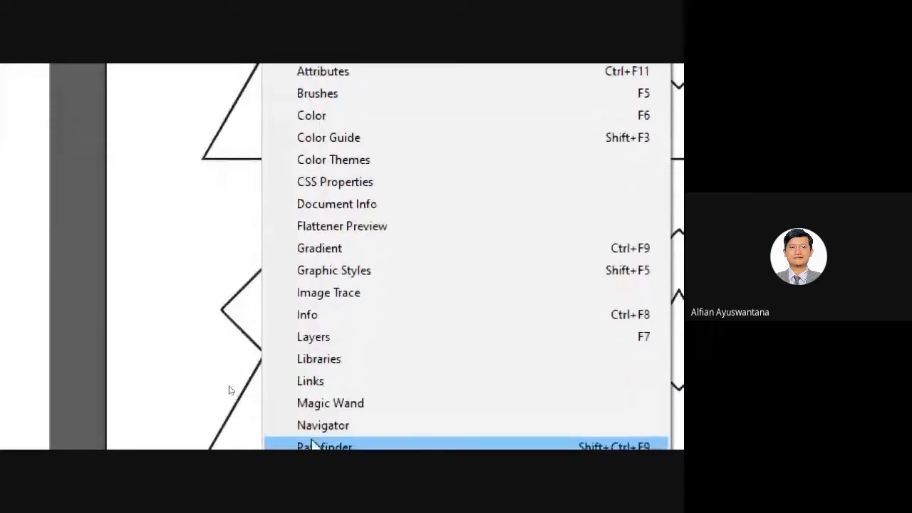
{"action": "left_click", "coordinate": [333, 419]}
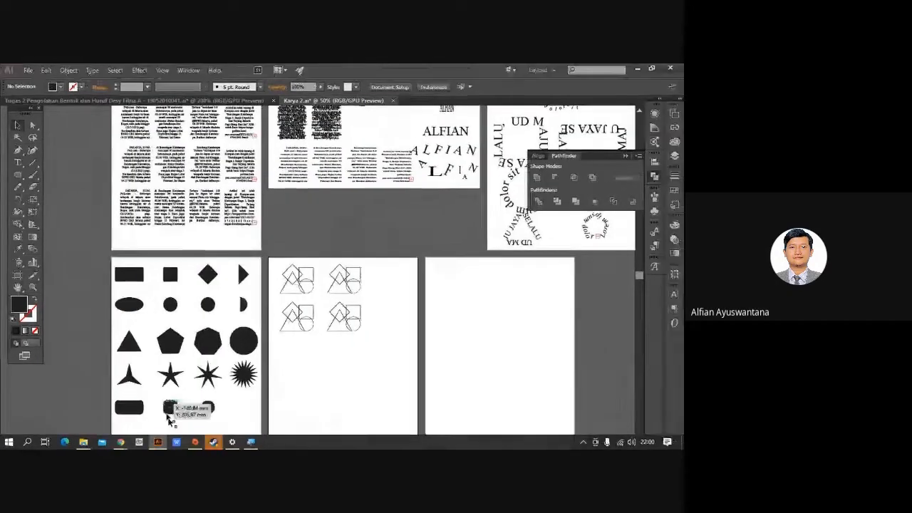
{"action": "mouse_move", "coordinate": [94, 436]}
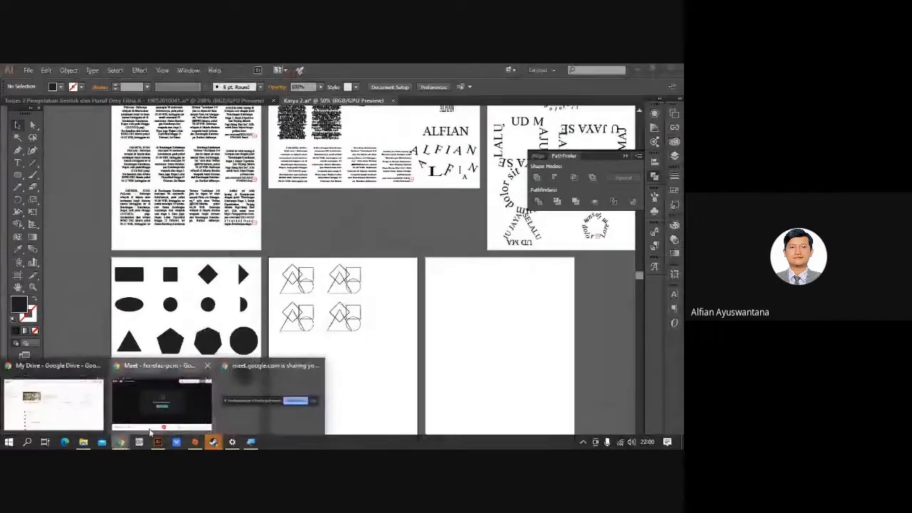
{"action": "left_click", "coordinate": [142, 426]}
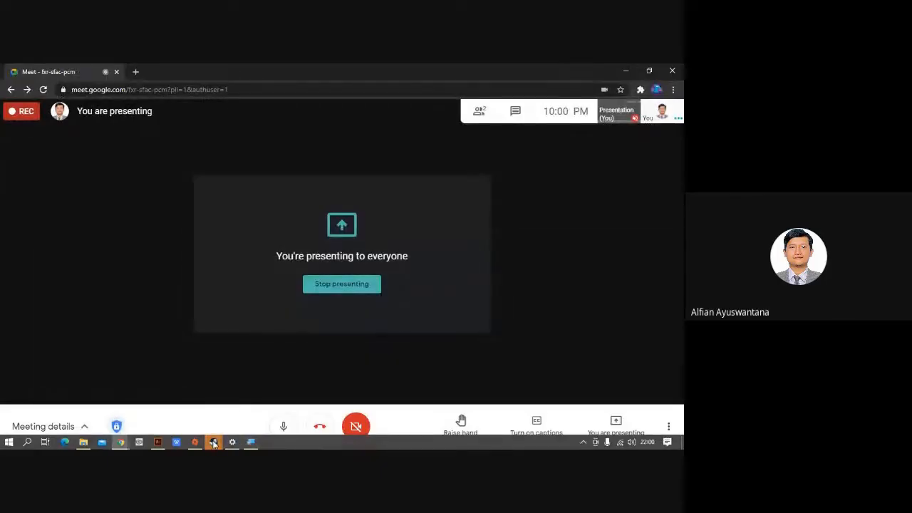
{"action": "mouse_move", "coordinate": [158, 443]}
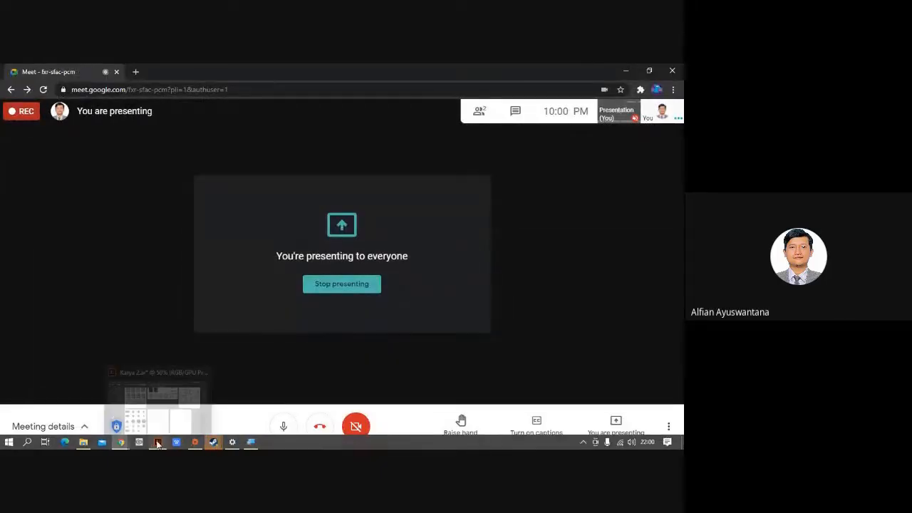
{"action": "left_click", "coordinate": [159, 443]}
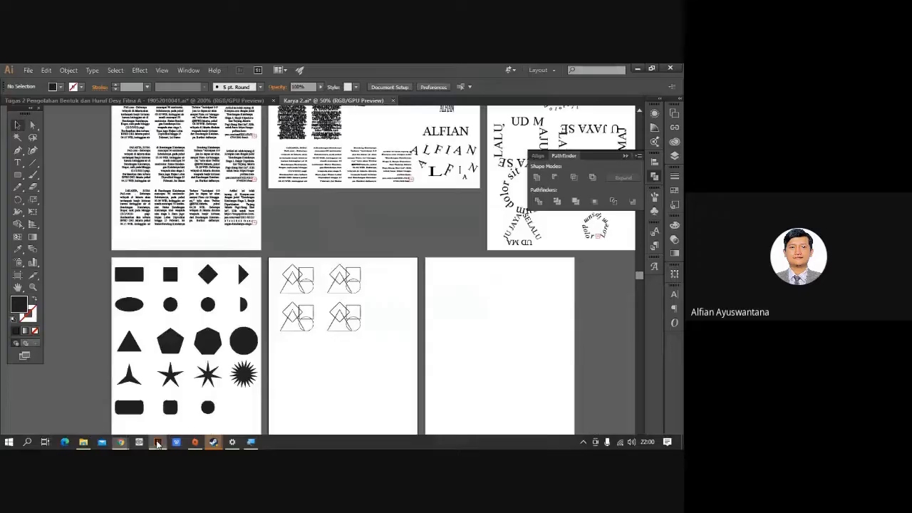
{"action": "scroll", "coordinate": [378, 320], "scroll_direction": "up", "scroll_amount": 4}
{"action": "left_click_drag", "start_coordinate": [346, 250], "coordinate": [478, 293]}
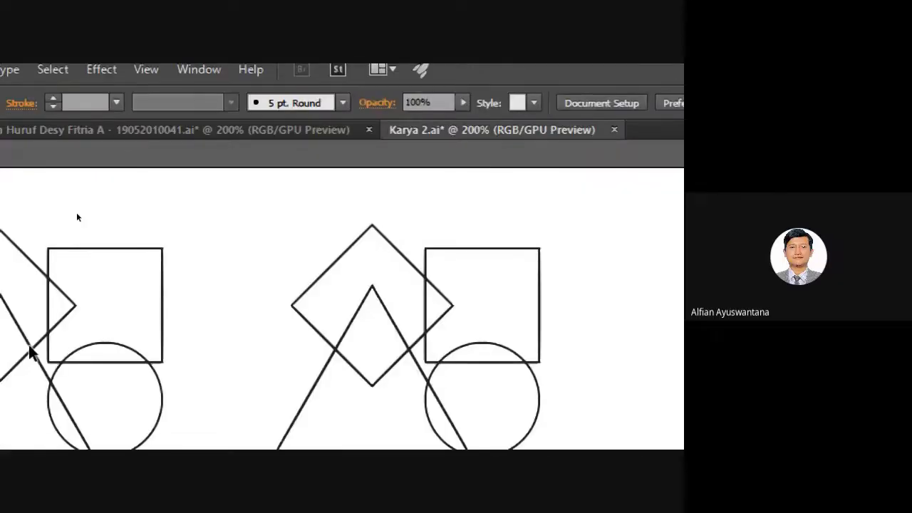
{"action": "scroll", "coordinate": [28, 346], "scroll_direction": "down", "scroll_amount": 2}
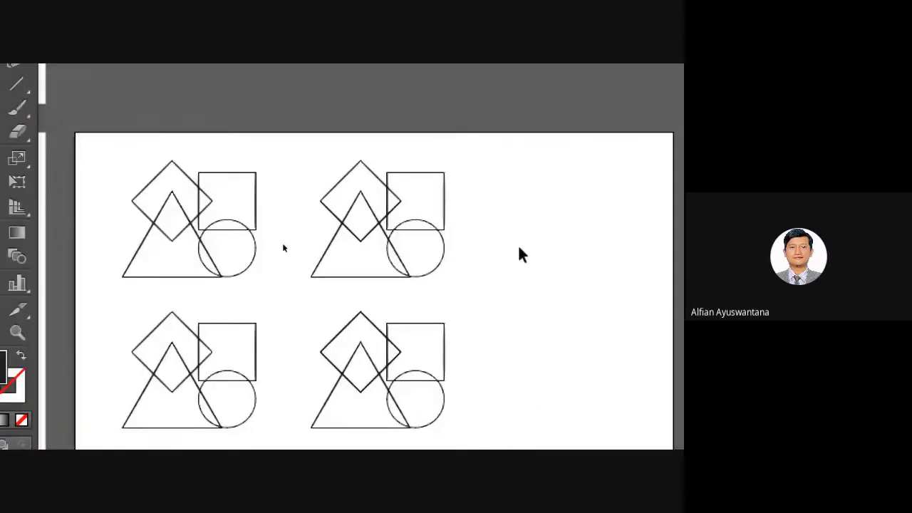
{"action": "left_click_drag", "start_coordinate": [548, 245], "coordinate": [347, 253]}
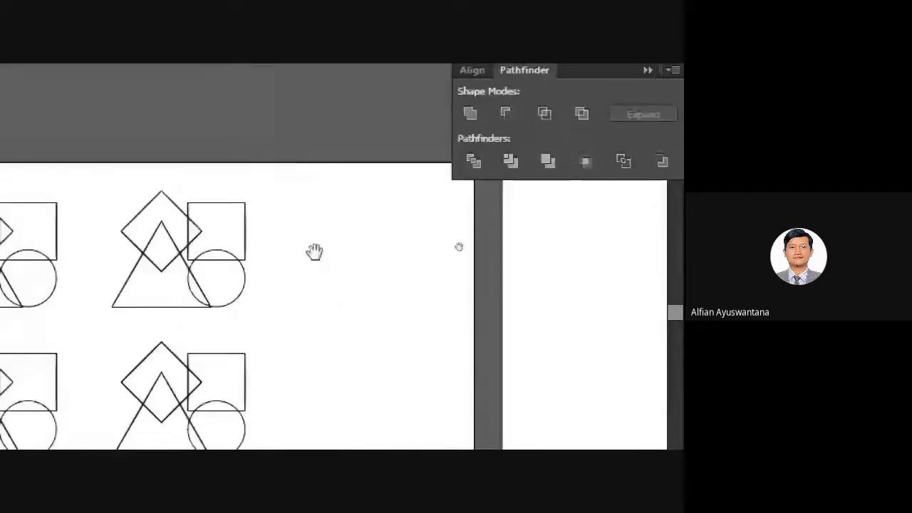
{"action": "left_click_drag", "start_coordinate": [320, 285], "coordinate": [476, 181]}
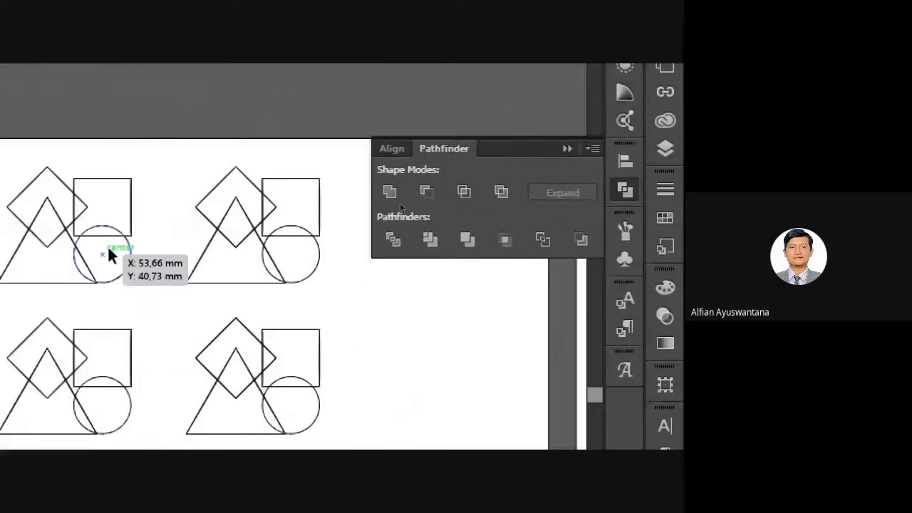
{"action": "left_click_drag", "start_coordinate": [71, 164], "coordinate": [173, 287]}
{"action": "left_click", "coordinate": [187, 314]}
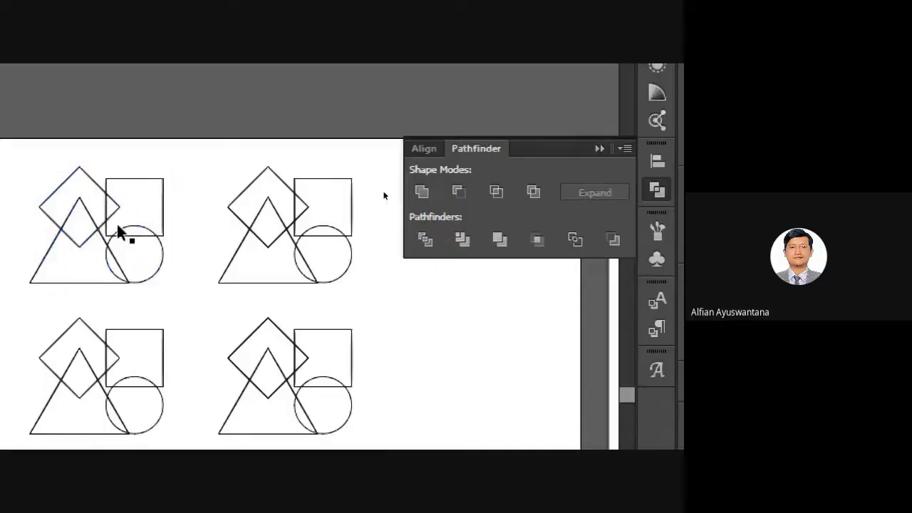
{"action": "left_click_drag", "start_coordinate": [164, 218], "coordinate": [193, 196]}
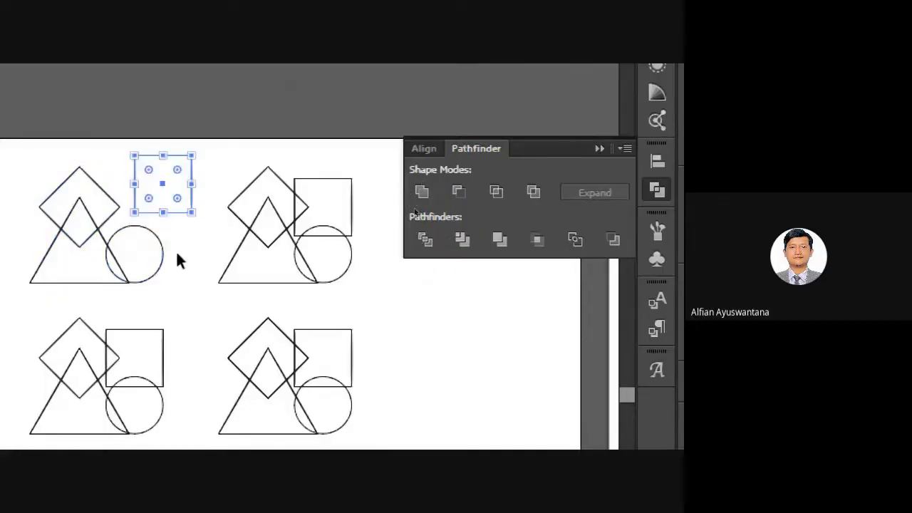
{"action": "key", "text": "ctrl+z"}
{"action": "left_click", "coordinate": [171, 318]}
{"action": "left_click_drag", "start_coordinate": [168, 305], "coordinate": [189, 304]}
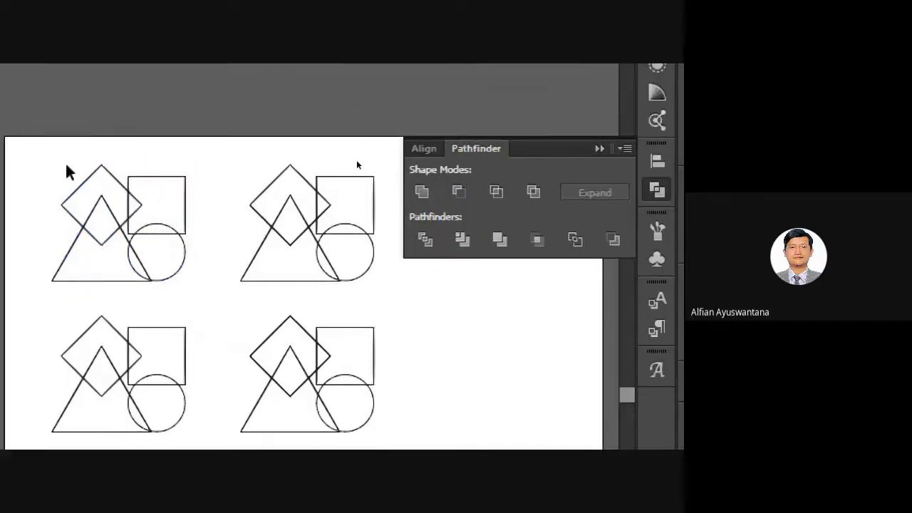
{"action": "left_click_drag", "start_coordinate": [79, 151], "coordinate": [225, 294]}
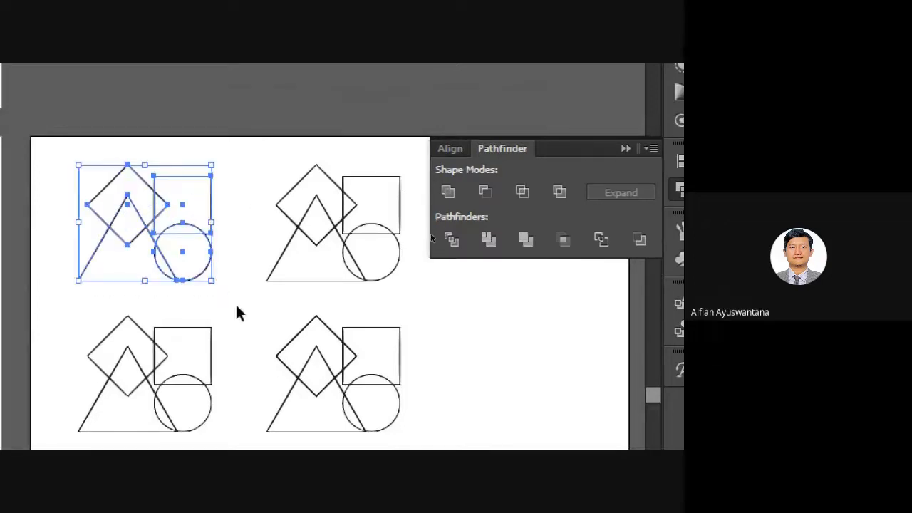
{"action": "left_click", "coordinate": [229, 295]}
{"action": "left_click_drag", "start_coordinate": [152, 200], "coordinate": [168, 162]}
{"action": "key", "text": "ctrl+z"}
{"action": "left_click", "coordinate": [258, 325]}
{"action": "key", "text": "space"}
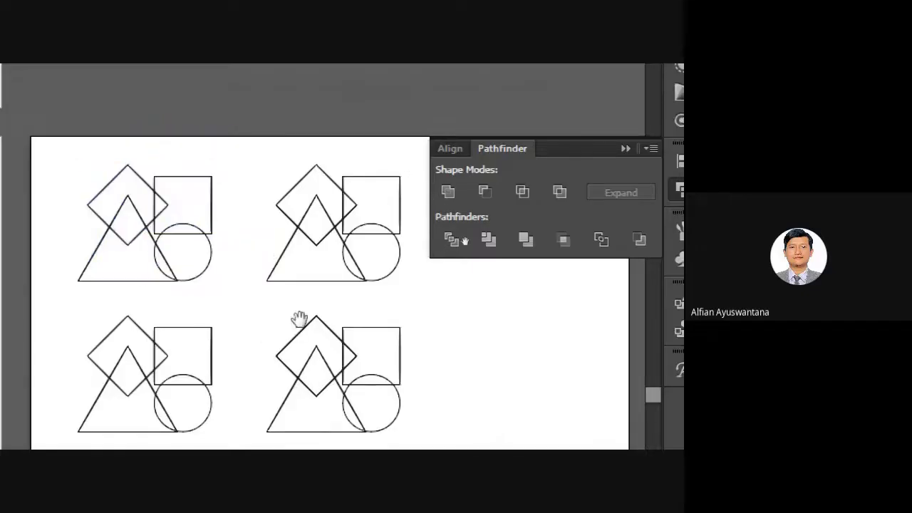
{"action": "left_click_drag", "start_coordinate": [317, 320], "coordinate": [290, 324]}
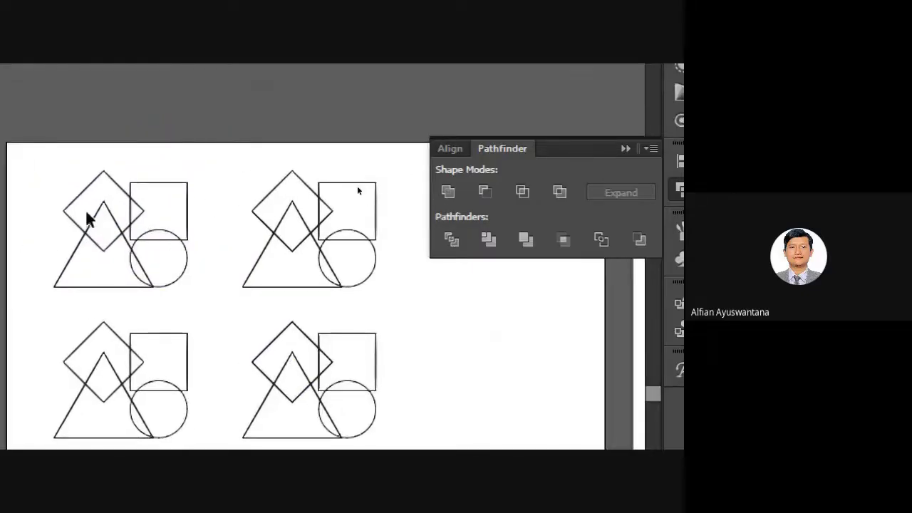
{"action": "left_click", "coordinate": [114, 220]}
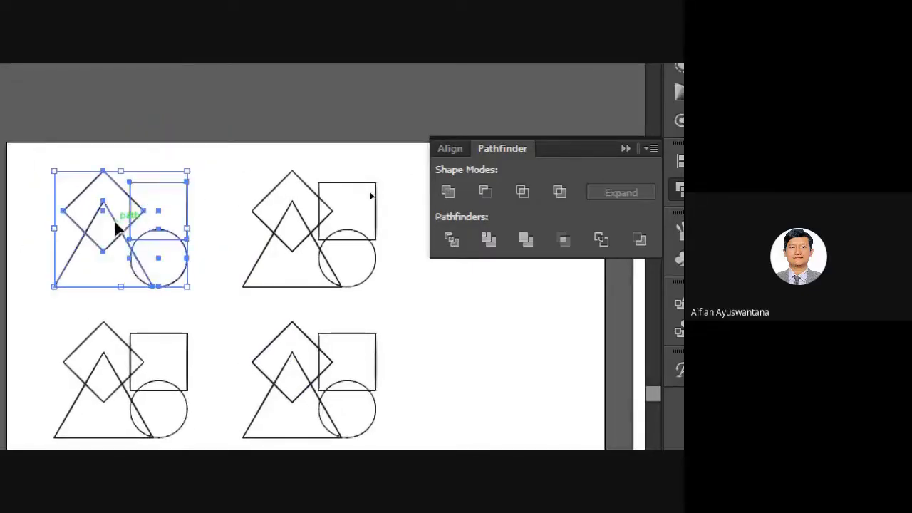
{"action": "left_click", "coordinate": [218, 317]}
Unite the top-right group's four shapes into one outline with Pathfinder.
{"action": "left_click_drag", "start_coordinate": [221, 149], "coordinate": [397, 308]}
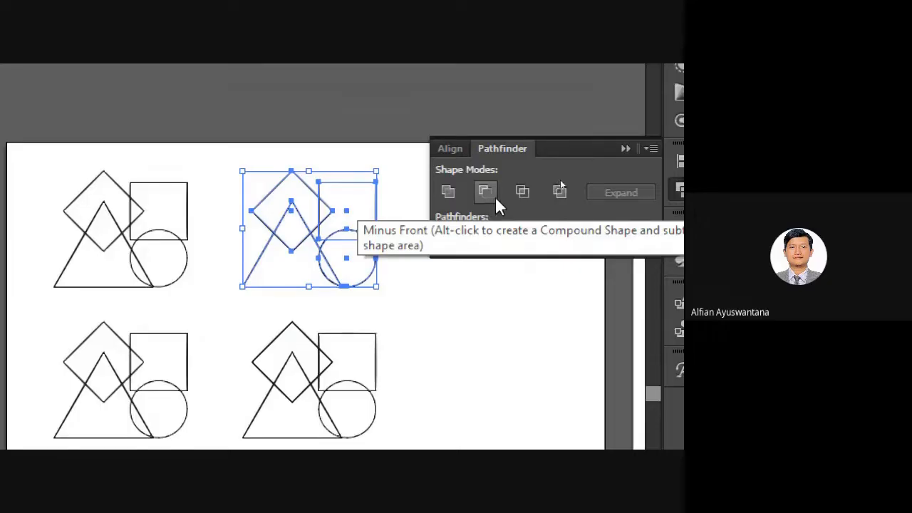
{"action": "left_click", "coordinate": [449, 191]}
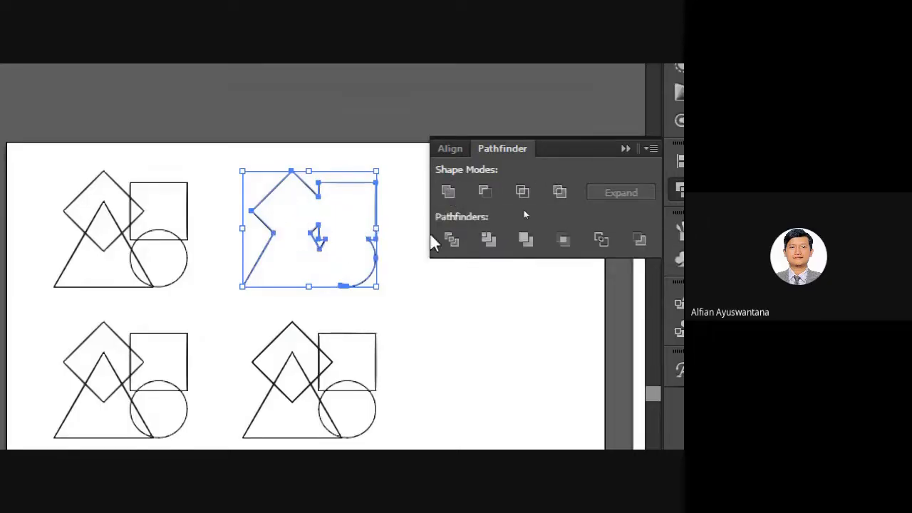
{"action": "left_click", "coordinate": [404, 300]}
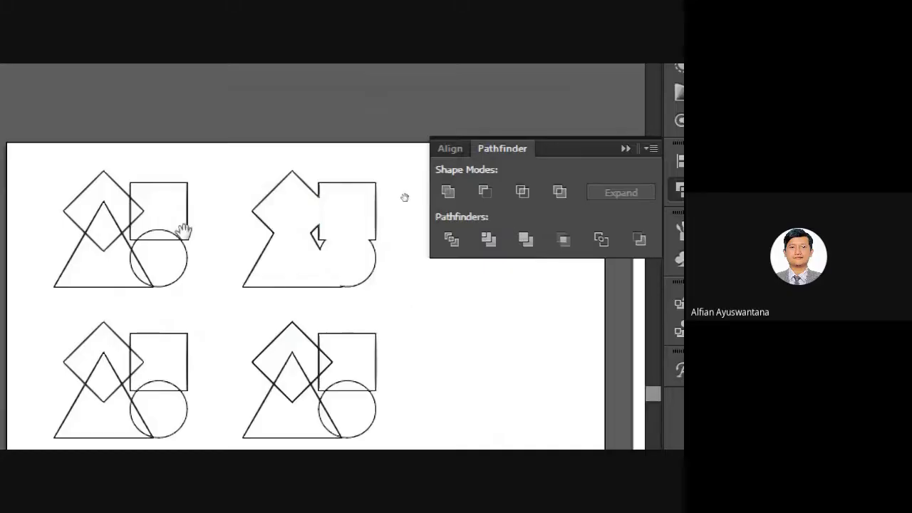
{"action": "mouse_move", "coordinate": [183, 230]}
{"action": "left_mouse_down"}
{"action": "mouse_move", "coordinate": [206, 255]}
{"action": "mouse_move", "coordinate": [178, 217]}
{"action": "left_mouse_up"}
Fill both top shape groups solid black, then switch to Outline view.
{"action": "left_click_drag", "start_coordinate": [60, 151], "coordinate": [396, 289]}
{"action": "left_click", "coordinate": [424, 313]}
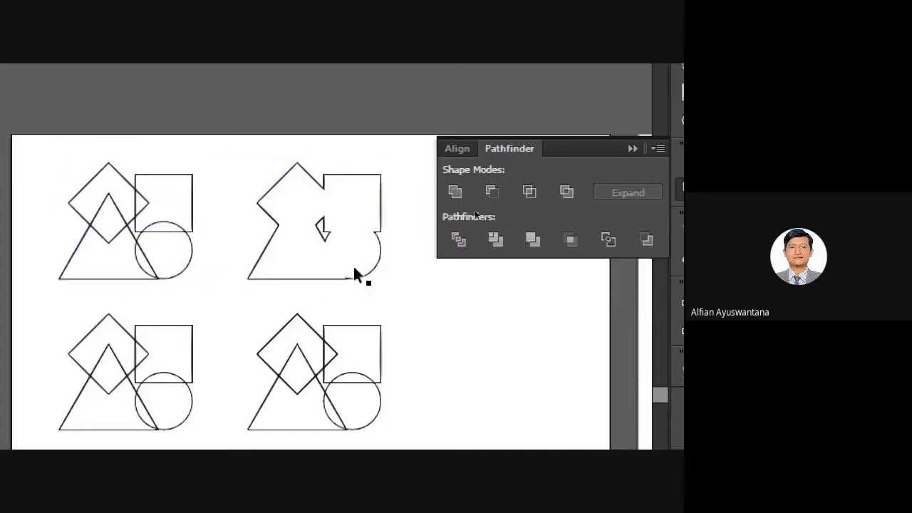
{"action": "left_click_drag", "start_coordinate": [74, 145], "coordinate": [397, 288]}
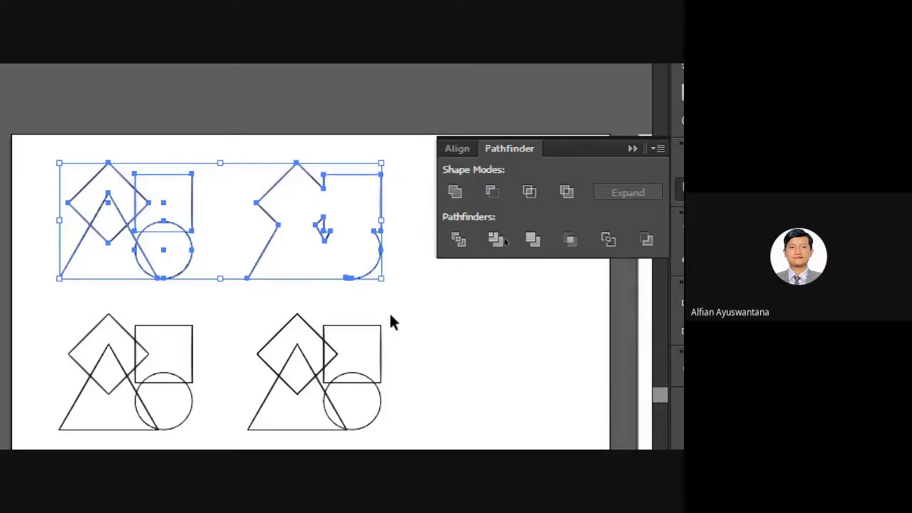
{"action": "key", "text": "shift+x"}
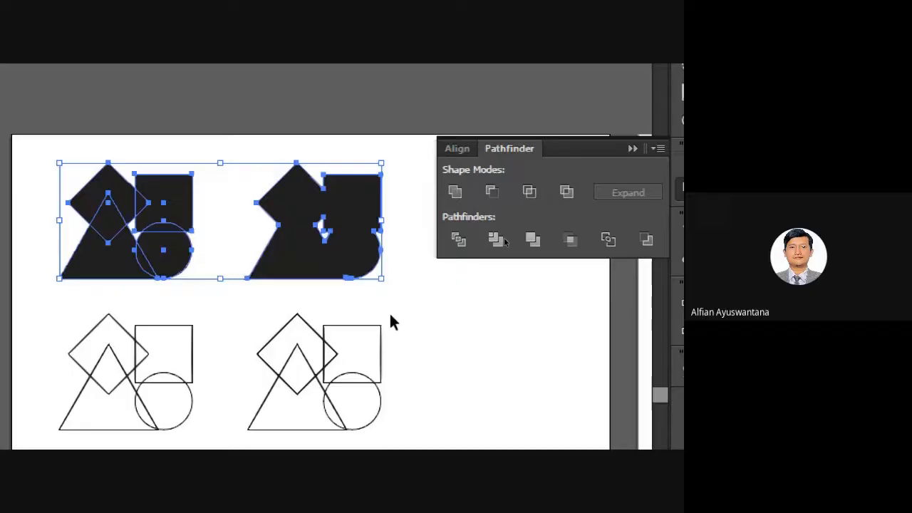
{"action": "left_click", "coordinate": [441, 335]}
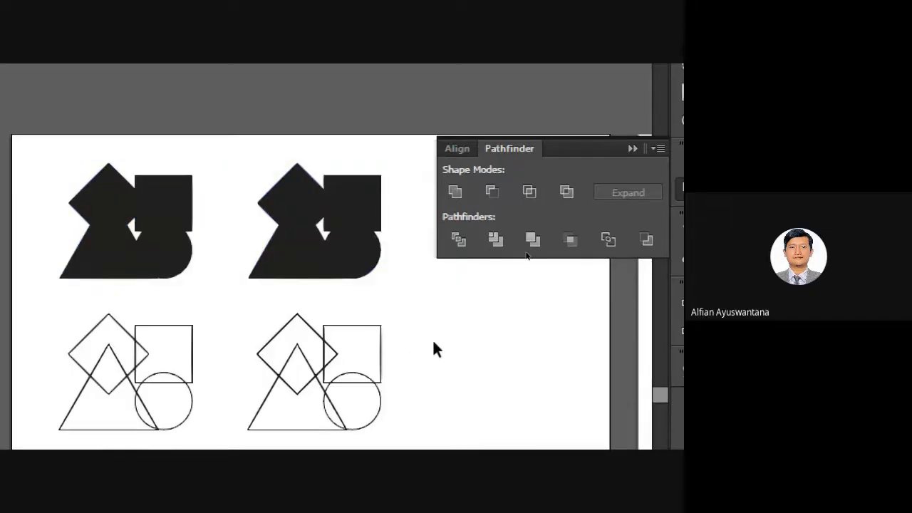
{"action": "key", "text": "ctrl+y"}
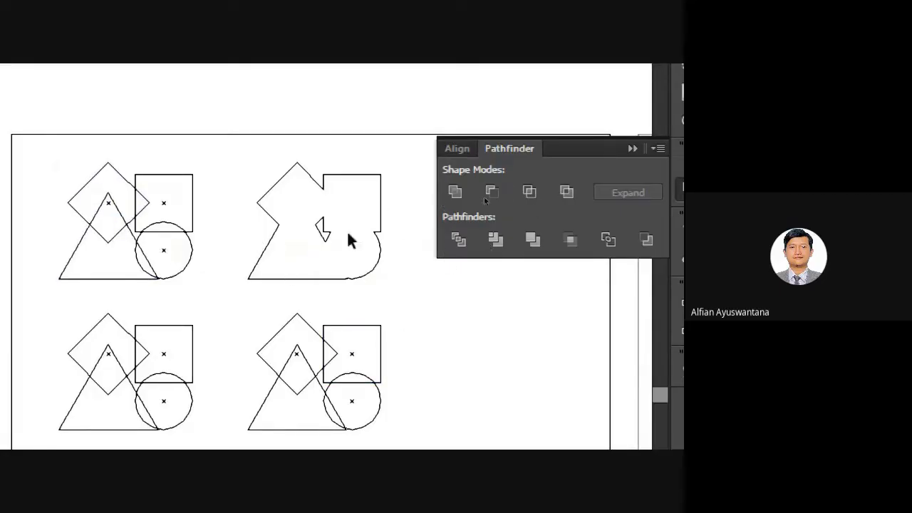
Ungroup the top-left filled shape group.
{"action": "left_click", "coordinate": [379, 226]}
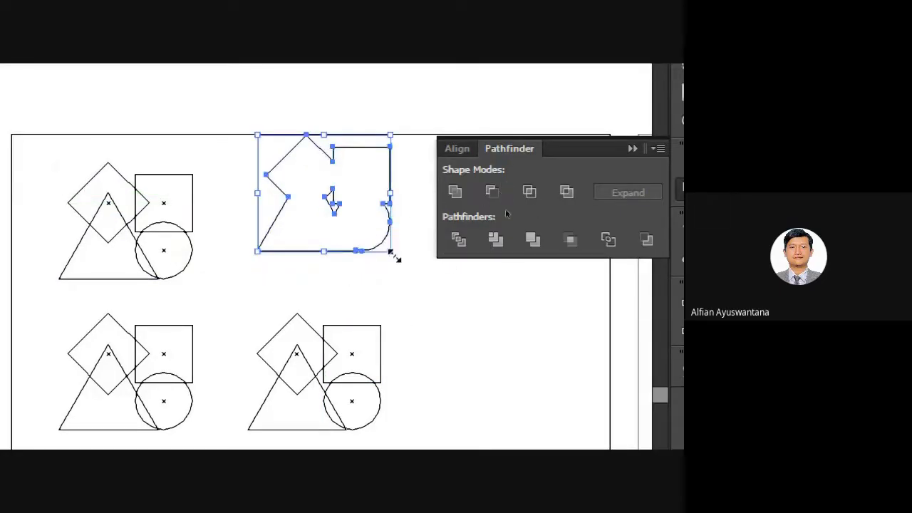
{"action": "right_click", "coordinate": [373, 225]}
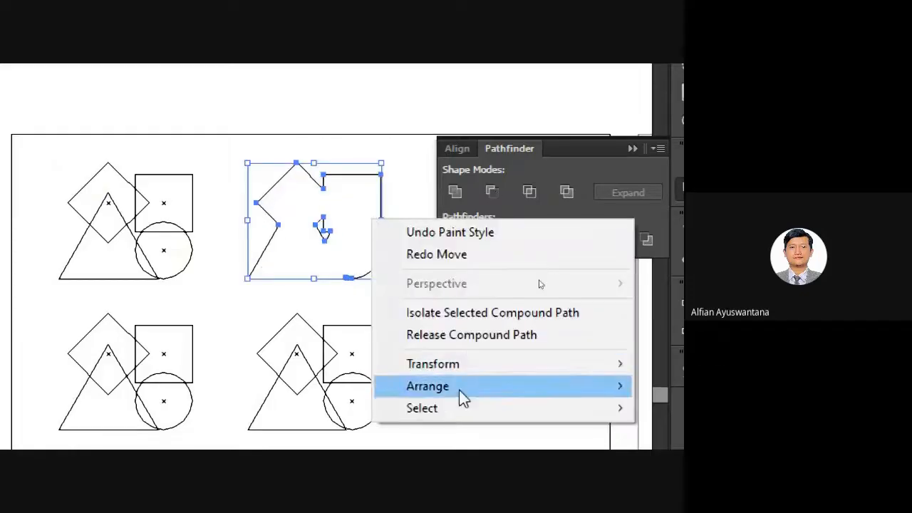
{"action": "left_click", "coordinate": [291, 298]}
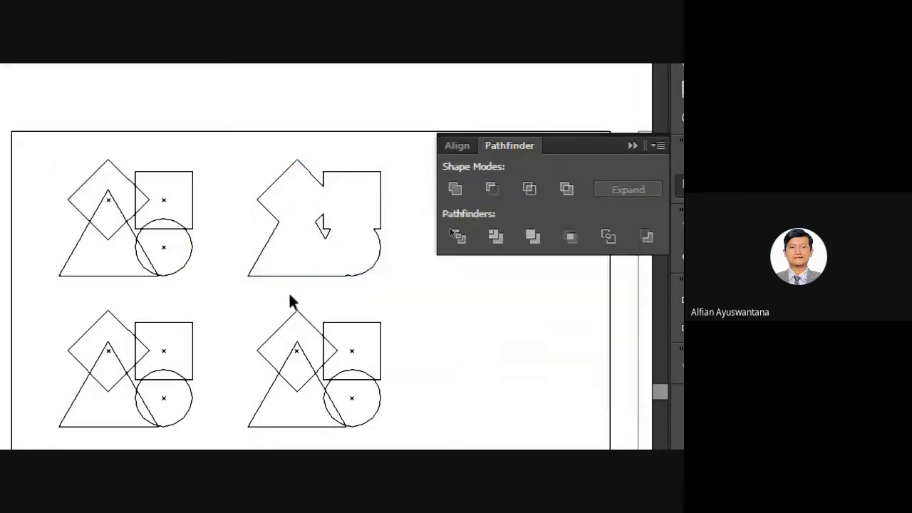
{"action": "left_click", "coordinate": [134, 207]}
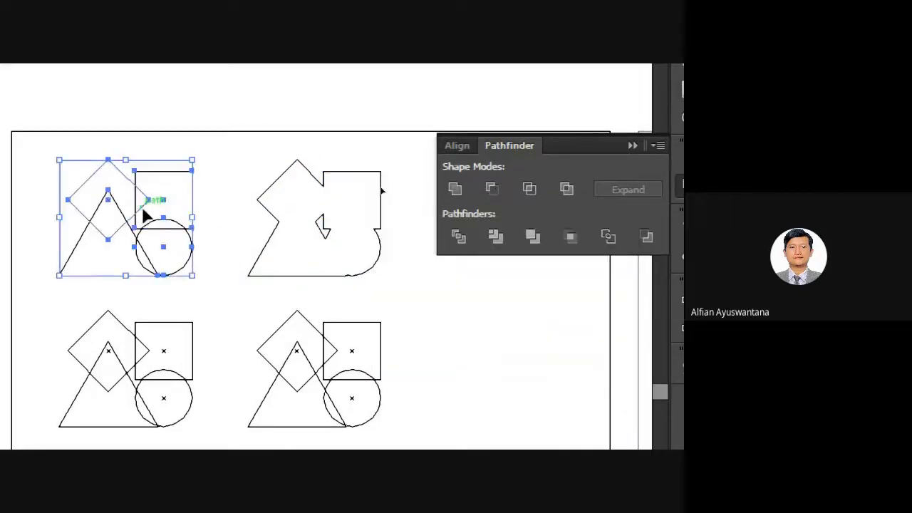
{"action": "left_click", "coordinate": [240, 214]}
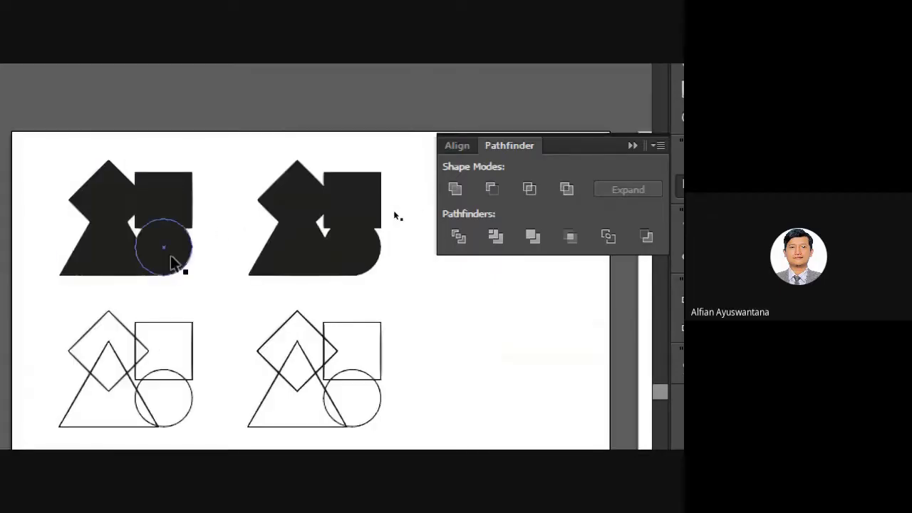
{"action": "left_click", "coordinate": [258, 219]}
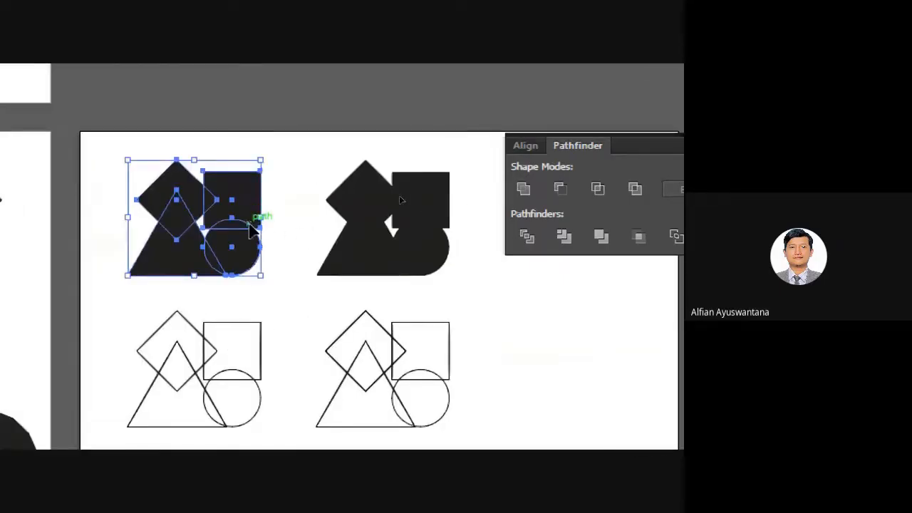
{"action": "right_click", "coordinate": [247, 215]}
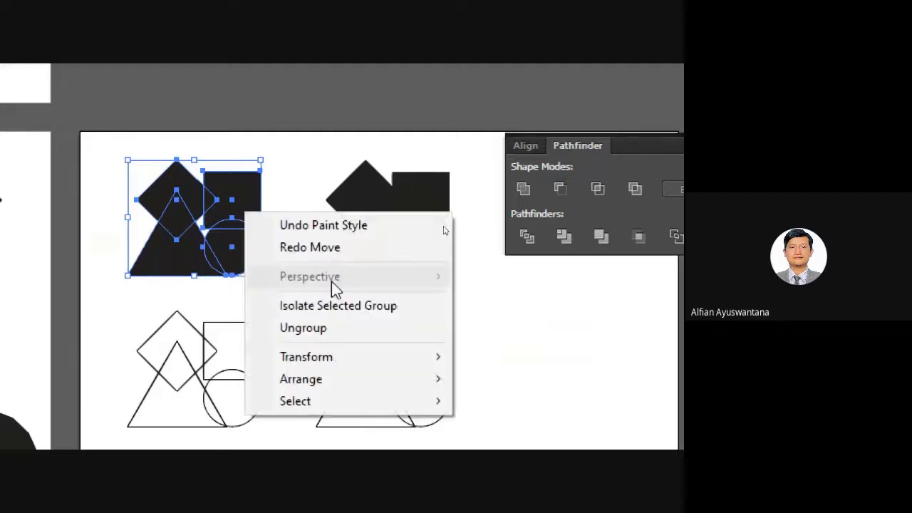
{"action": "left_click", "coordinate": [345, 329]}
Test-move the square and the top-left shapes, then undo back to their original place.
{"action": "left_click", "coordinate": [239, 199]}
{"action": "left_click_drag", "start_coordinate": [239, 204], "coordinate": [296, 177]}
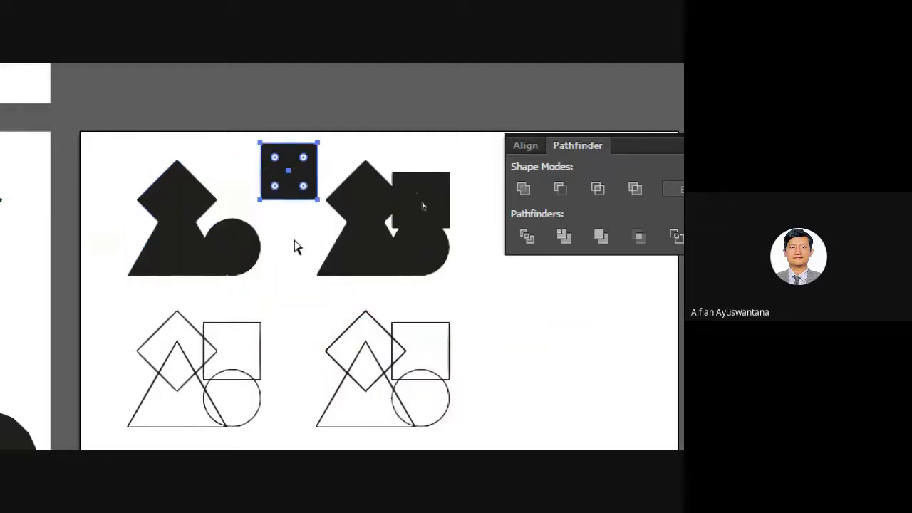
{"action": "key", "text": "ctrl+z"}
{"action": "left_click", "coordinate": [298, 254]}
{"action": "left_click_drag", "start_coordinate": [295, 236], "coordinate": [266, 235]}
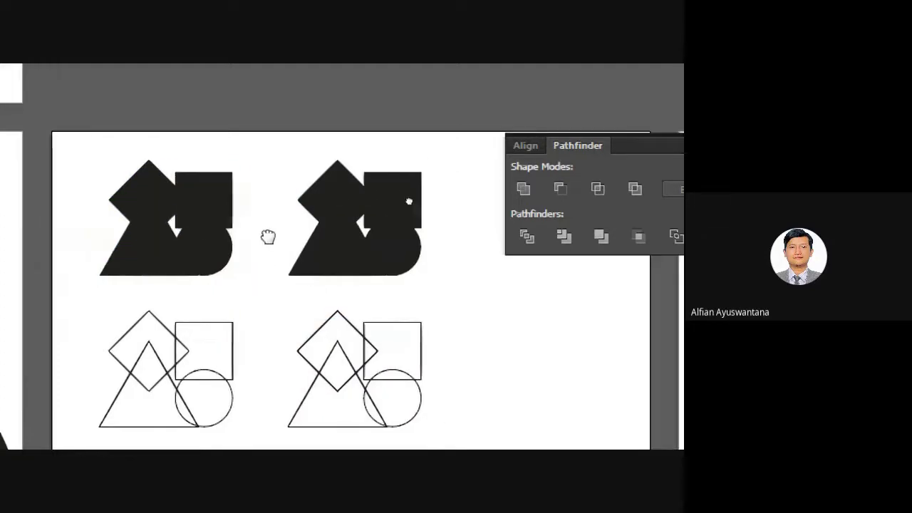
{"action": "left_click_drag", "start_coordinate": [90, 140], "coordinate": [261, 268]}
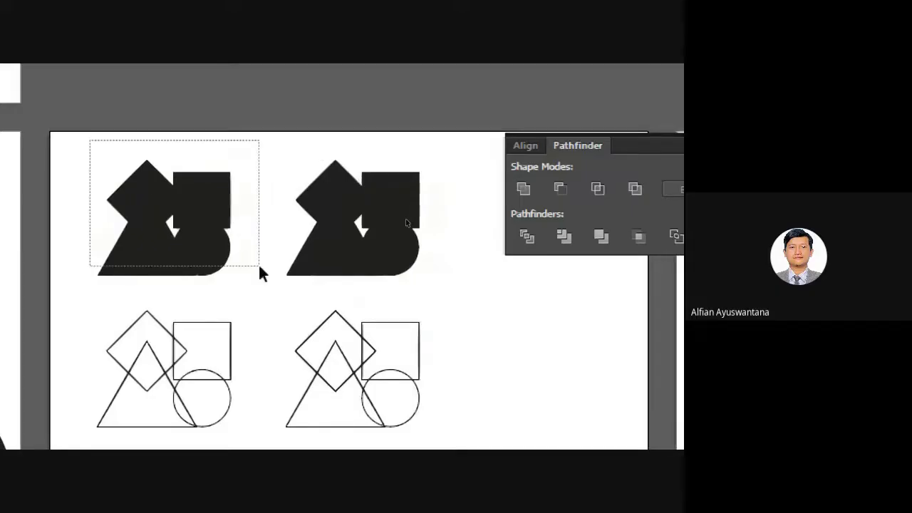
{"action": "left_click_drag", "start_coordinate": [208, 204], "coordinate": [230, 195]}
{"action": "left_click", "coordinate": [267, 207]}
{"action": "left_click_drag", "start_coordinate": [224, 192], "coordinate": [262, 193]}
{"action": "key", "text": "ctrl+z"}
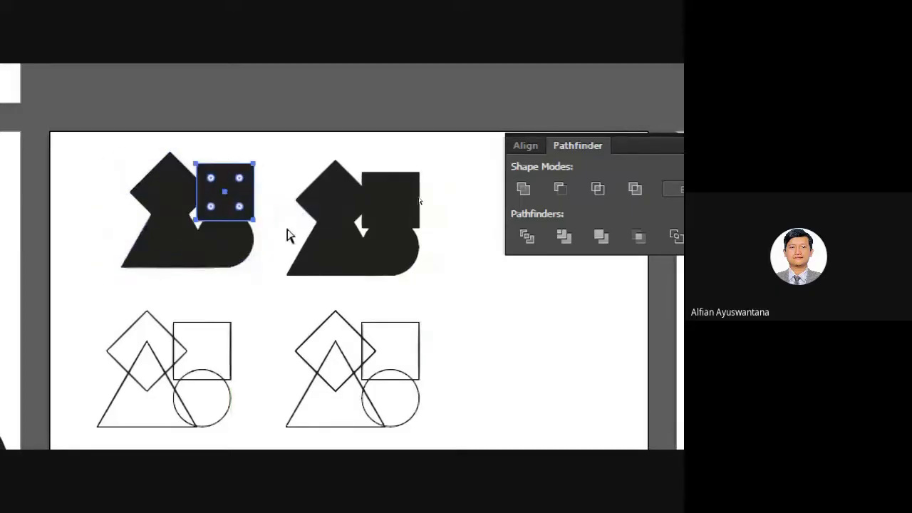
{"action": "key", "text": "ctrl+z"}
Marquee-select the top-left shapes' anchor points with Direct Selection, then pan the view.
{"action": "key", "text": "a"}
{"action": "left_click_drag", "start_coordinate": [92, 121], "coordinate": [253, 295]}
{"action": "left_click", "coordinate": [262, 303]}
{"action": "key", "text": "space"}
{"action": "left_click_drag", "start_coordinate": [361, 308], "coordinate": [314, 235]}
{"action": "key", "text": "space"}
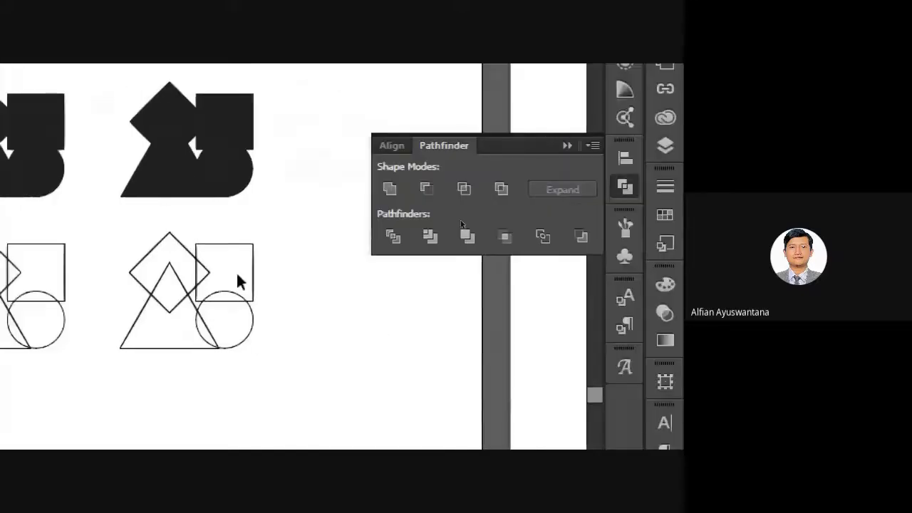
{"action": "key", "text": "space"}
{"action": "left_click_drag", "start_coordinate": [445, 280], "coordinate": [427, 272]}
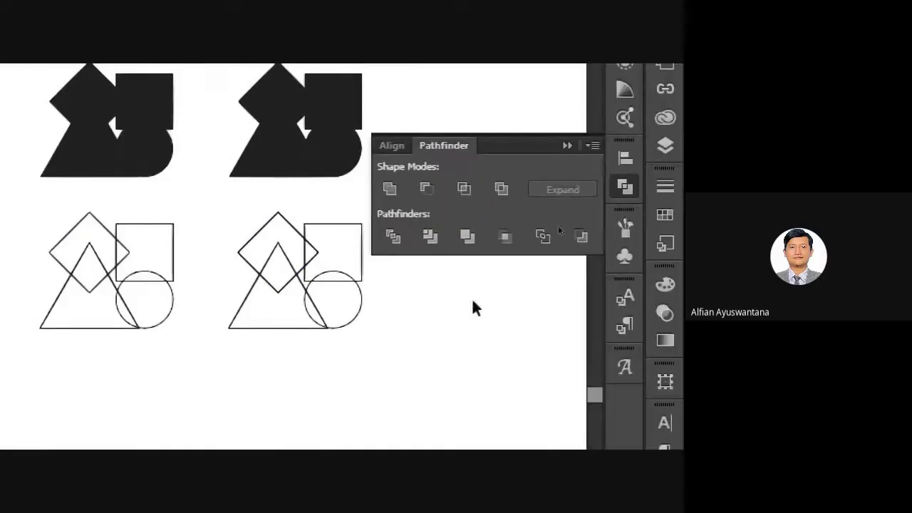
{"action": "left_click_drag", "start_coordinate": [52, 208], "coordinate": [201, 358]}
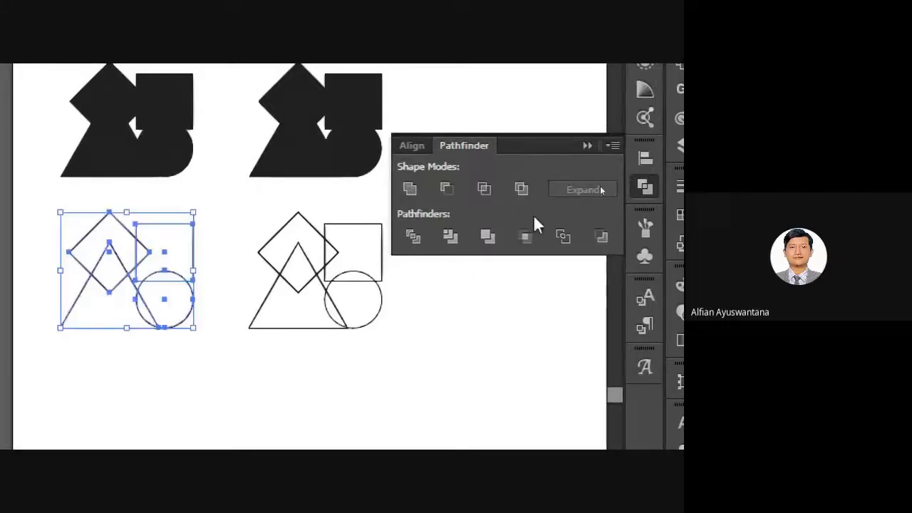
{"action": "left_click", "coordinate": [448, 189]}
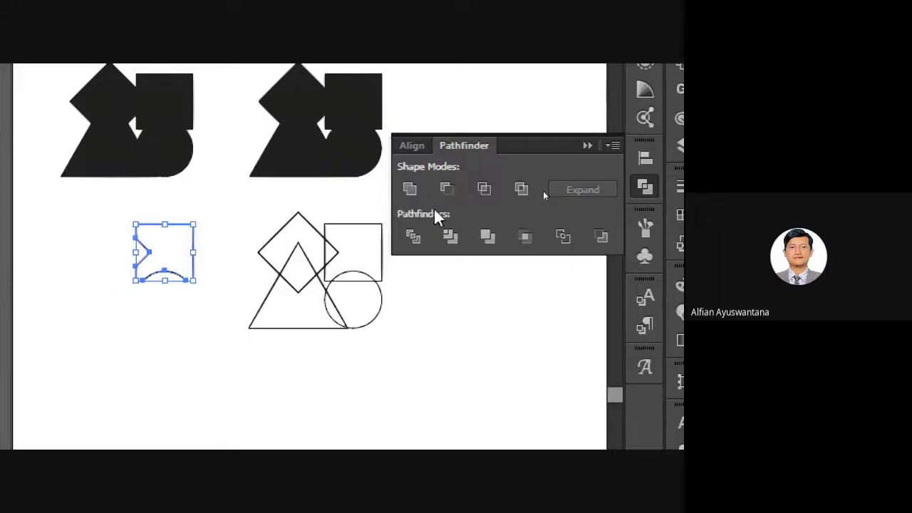
{"action": "left_click", "coordinate": [150, 349]}
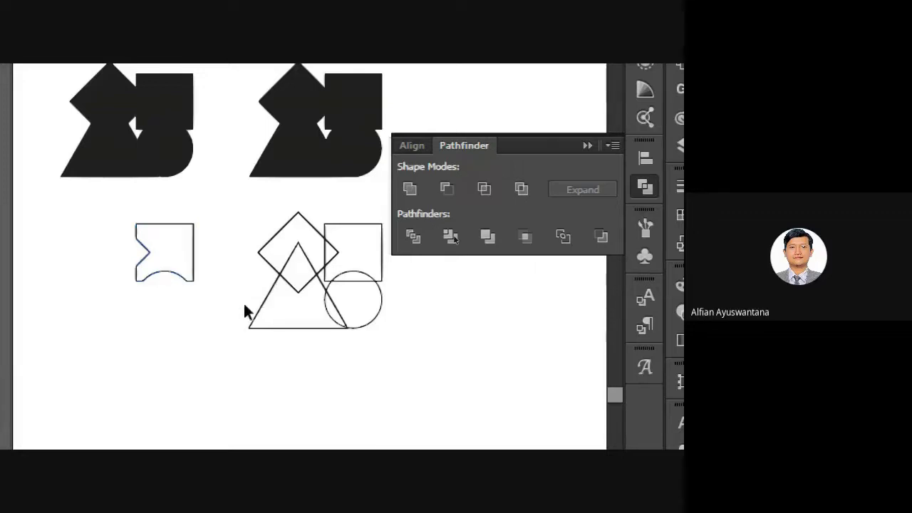
{"action": "key", "text": "ctrl+z"}
{"action": "left_click", "coordinate": [225, 327]}
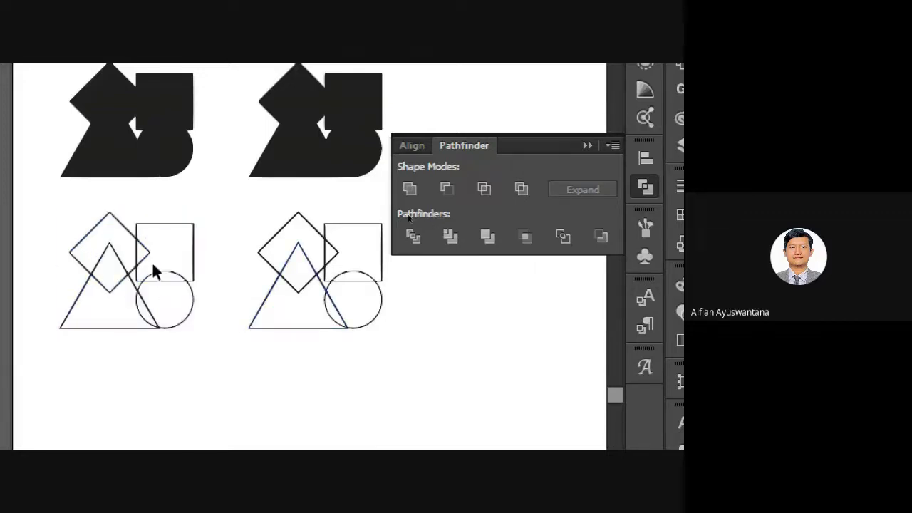
{"action": "left_click", "coordinate": [182, 228]}
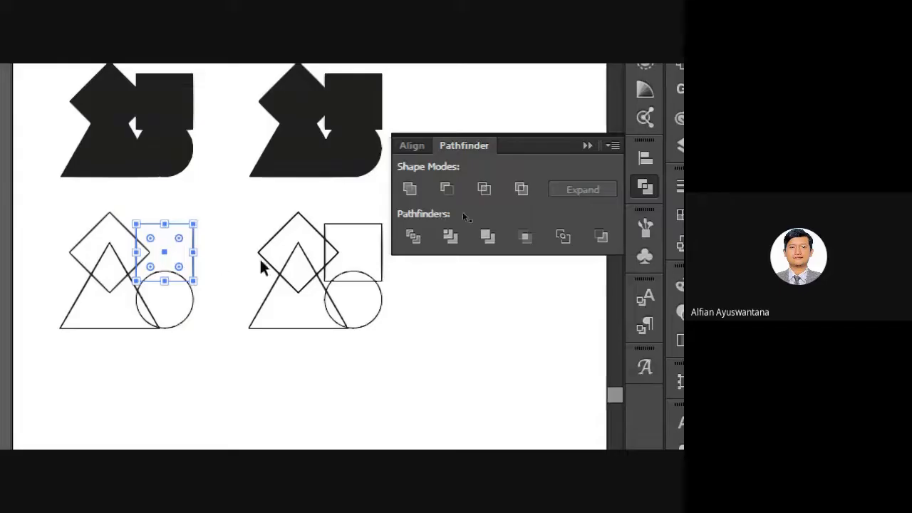
{"action": "left_click", "coordinate": [208, 260]}
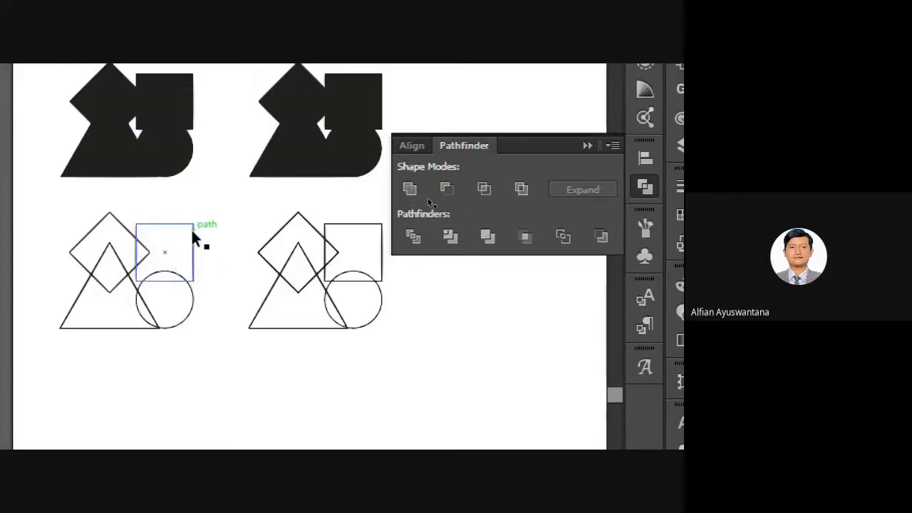
{"action": "left_click", "coordinate": [192, 233]}
{"action": "left_click", "coordinate": [210, 253]}
{"action": "scroll", "coordinate": [235, 230], "scroll_direction": "left", "scroll_amount": 2}
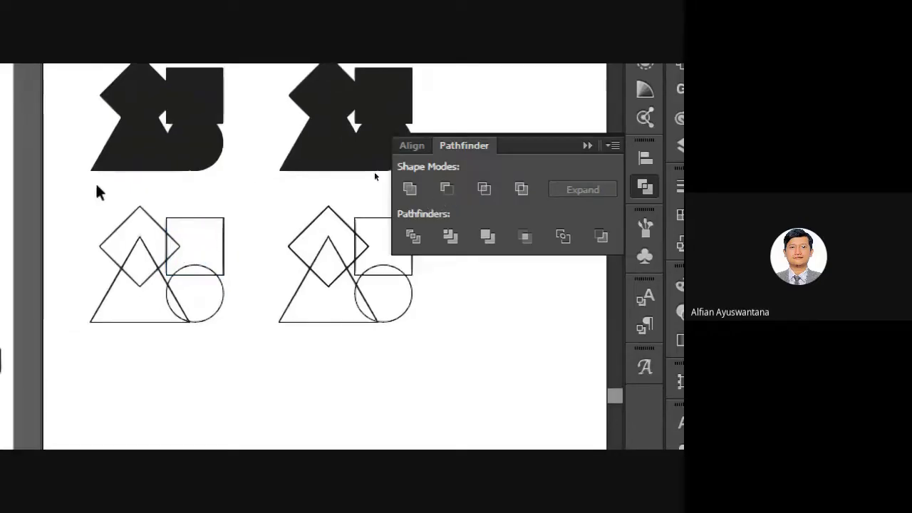
{"action": "left_click_drag", "start_coordinate": [83, 180], "coordinate": [258, 356]}
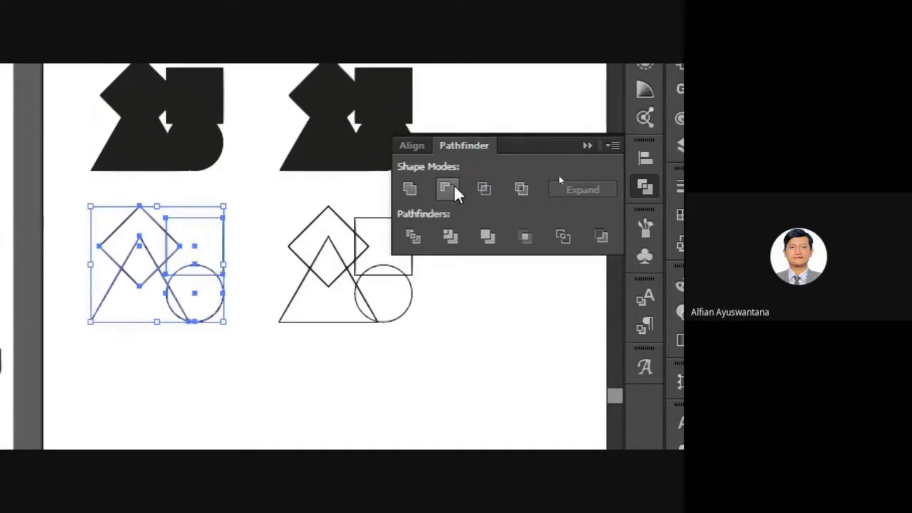
{"action": "left_click", "coordinate": [454, 186]}
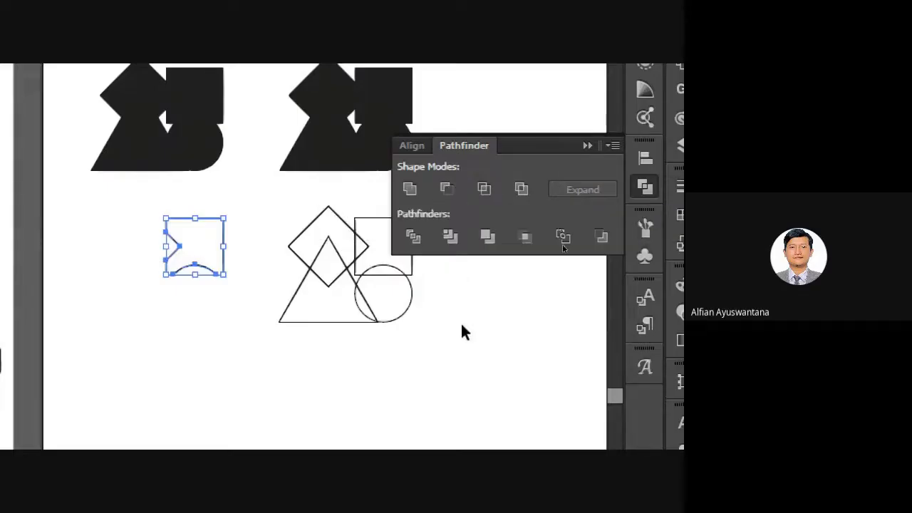
{"action": "key", "text": "a"}
{"action": "key", "text": "v"}
{"action": "key", "text": "a"}
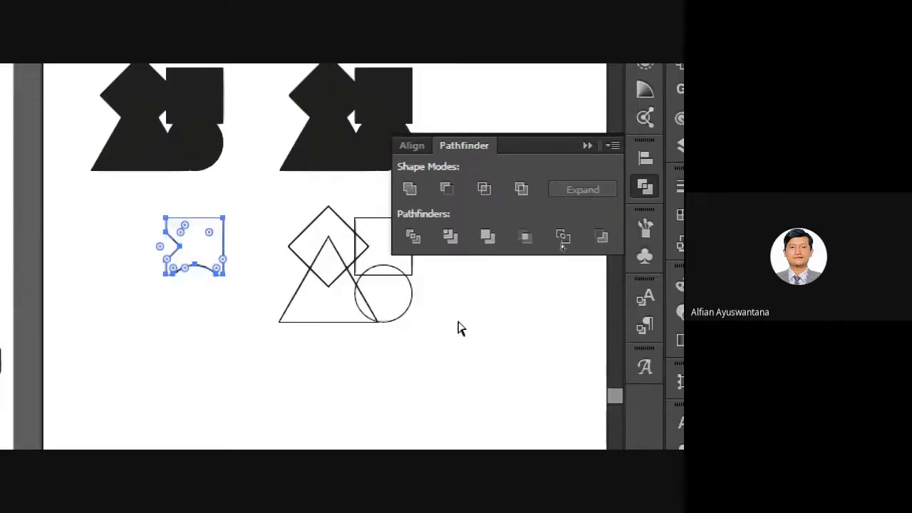
{"action": "key", "text": "ctrl+z"}
{"action": "left_click", "coordinate": [454, 321]}
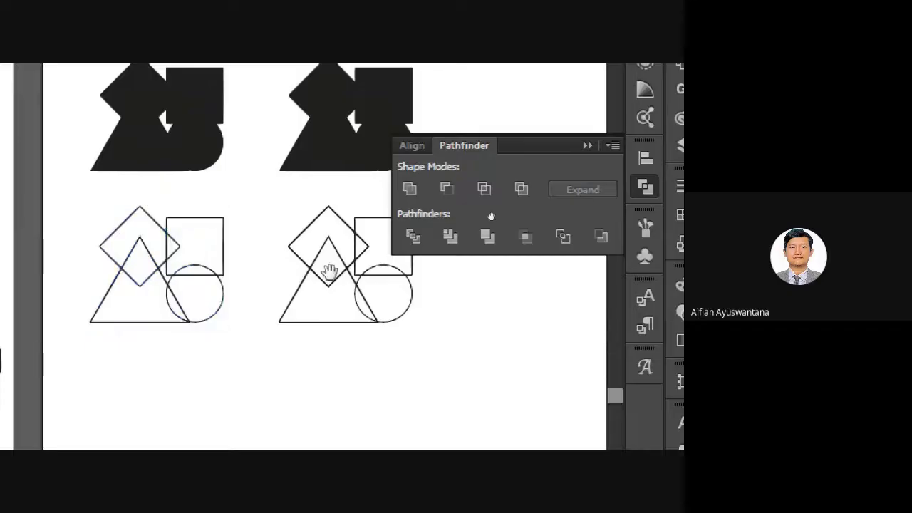
{"action": "mouse_move", "coordinate": [253, 229]}
{"action": "left_mouse_down"}
{"action": "mouse_move", "coordinate": [223, 216]}
{"action": "mouse_move", "coordinate": [256, 236]}
{"action": "mouse_move", "coordinate": [243, 237]}
{"action": "left_mouse_up"}
{"action": "key", "text": "space"}
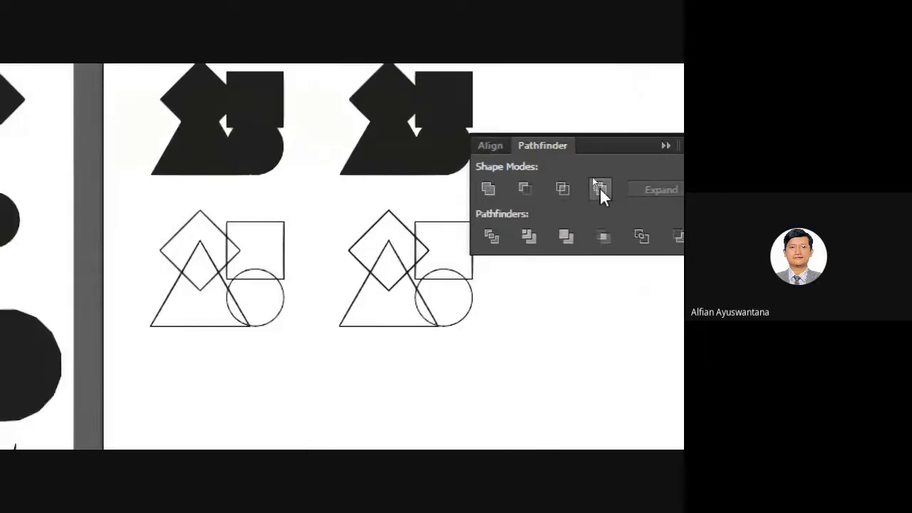
{"action": "left_click_drag", "start_coordinate": [132, 198], "coordinate": [320, 352]}
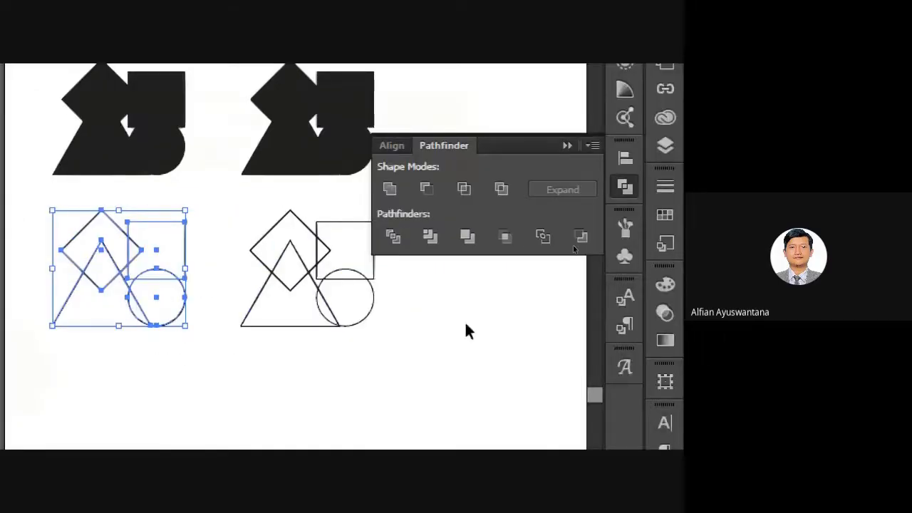
{"action": "left_click", "coordinate": [500, 188]}
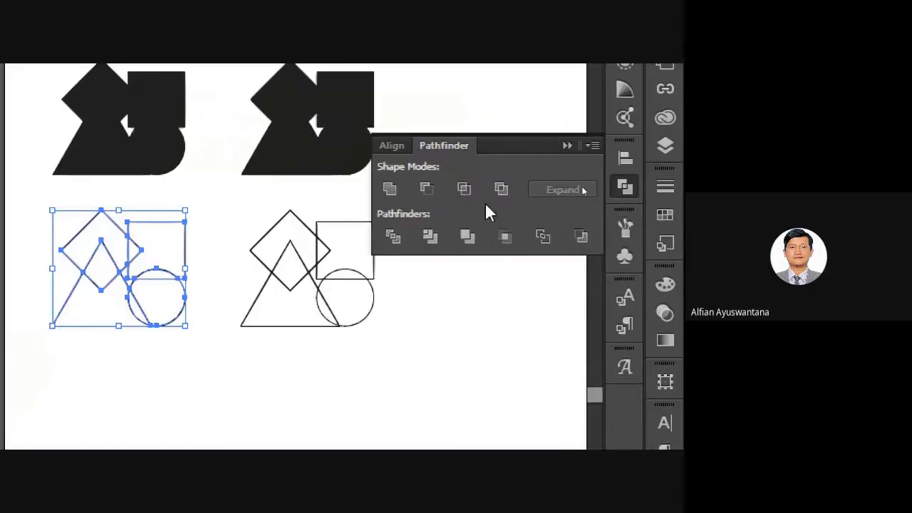
{"action": "key", "text": "ctrl+z"}
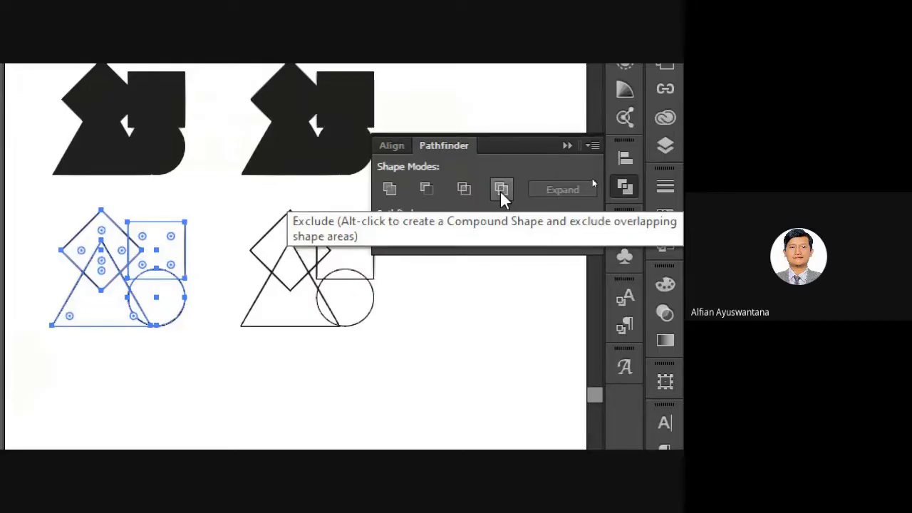
{"action": "key", "text": "v"}
{"action": "left_click", "coordinate": [226, 367]}
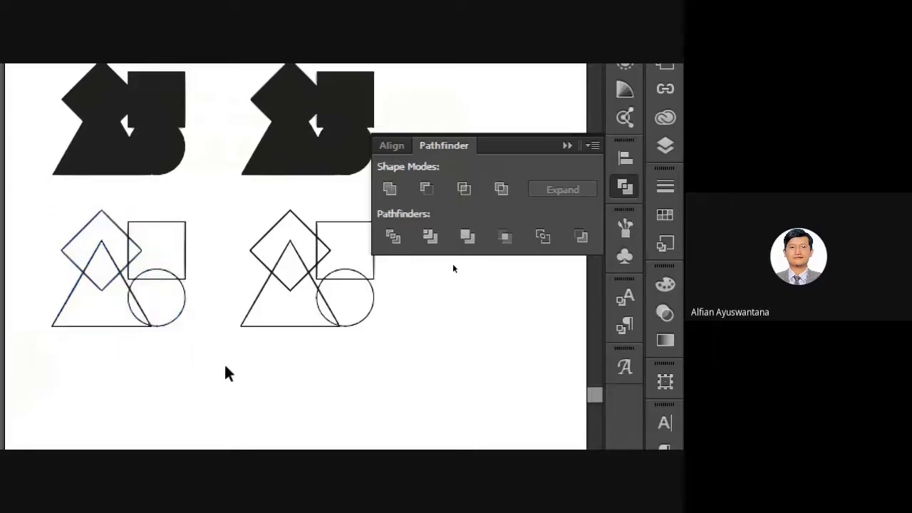
Select the four left outline shapes and apply Pathfinder Exclude.
{"action": "left_click_drag", "start_coordinate": [177, 316], "coordinate": [273, 299]}
{"action": "scroll", "coordinate": [191, 236], "scroll_direction": "up", "scroll_amount": 2}
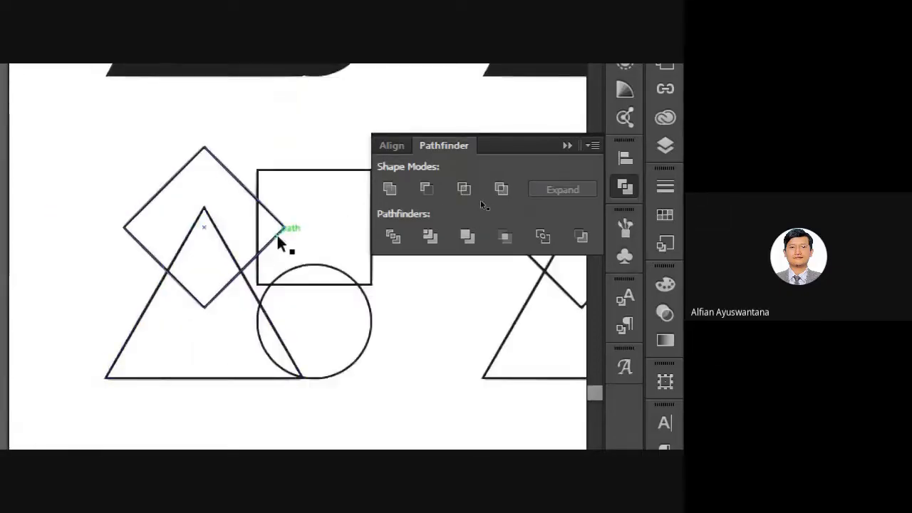
{"action": "left_click", "coordinate": [321, 284]}
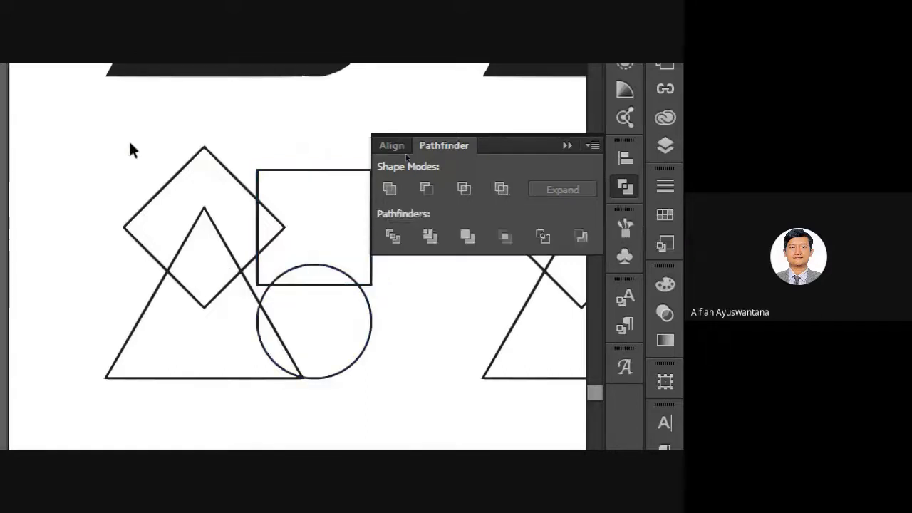
{"action": "left_click_drag", "start_coordinate": [112, 138], "coordinate": [405, 428]}
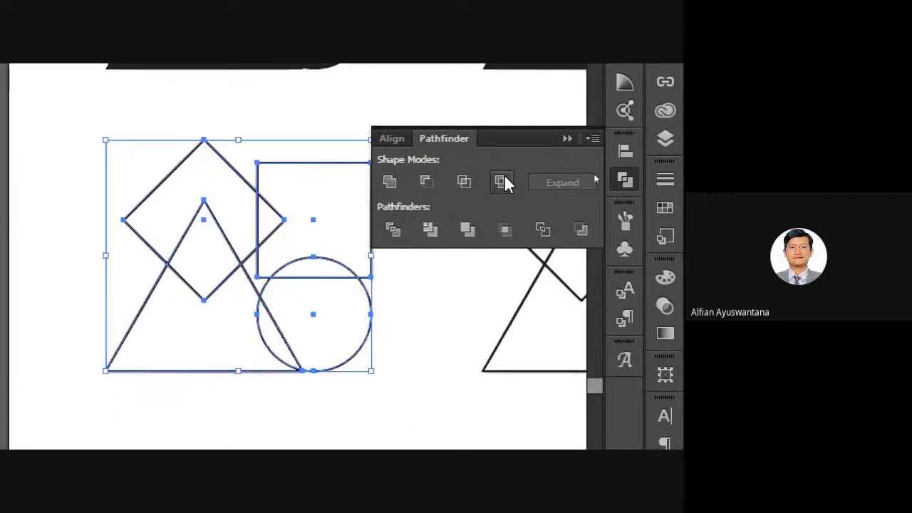
{"action": "left_click", "coordinate": [502, 182]}
{"action": "left_click", "coordinate": [380, 304]}
Reselect the diamond, triangle, square and circle, fill them black and exclude their overlaps.
{"action": "left_click_drag", "start_coordinate": [270, 244], "coordinate": [221, 260]}
{"action": "left_click_drag", "start_coordinate": [58, 143], "coordinate": [379, 429]}
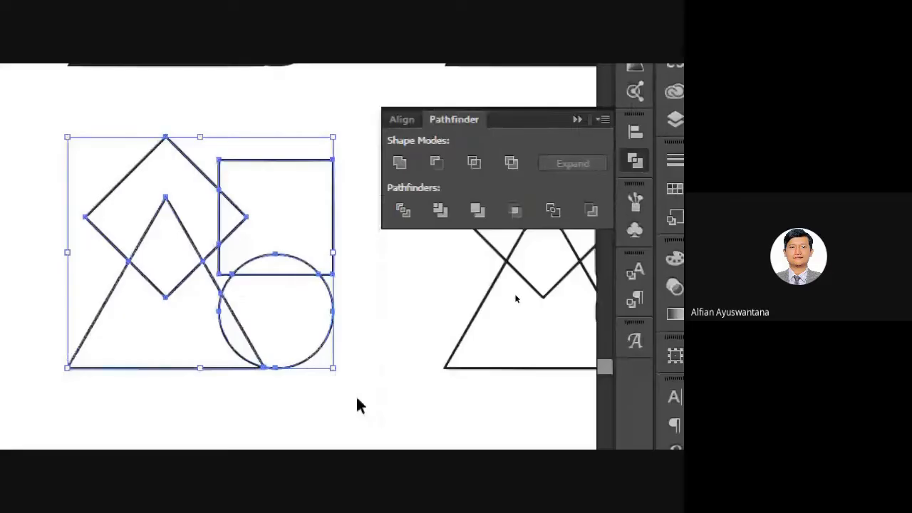
{"action": "key", "text": "Delete"}
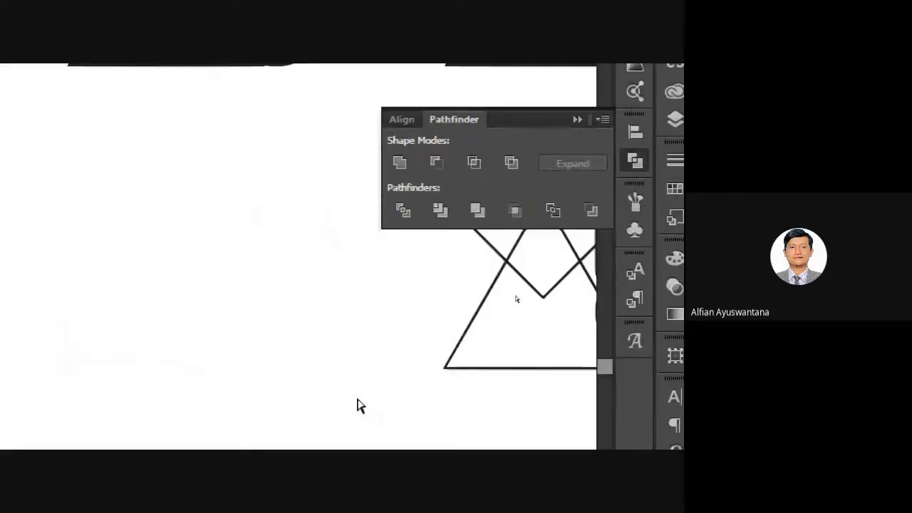
{"action": "key", "text": "ctrl+z"}
{"action": "left_click", "coordinate": [360, 405]}
{"action": "left_click_drag", "start_coordinate": [75, 115], "coordinate": [388, 430]}
{"action": "key", "text": "shift+x"}
{"action": "left_click", "coordinate": [388, 431]}
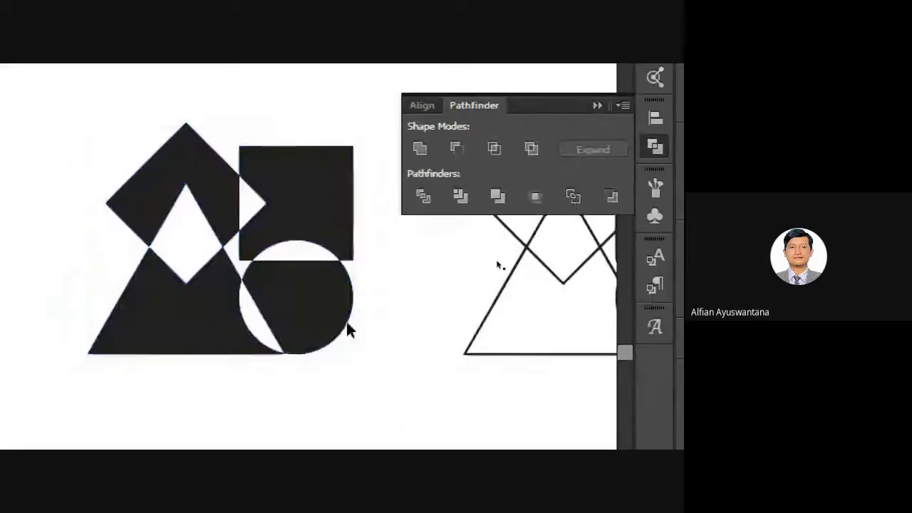
Reframe the view to show both shape sets and select the black figure.
{"action": "scroll", "coordinate": [346, 329], "scroll_direction": "down", "scroll_amount": 2}
{"action": "left_click_drag", "start_coordinate": [370, 264], "coordinate": [270, 261]}
{"action": "scroll", "coordinate": [222, 289], "scroll_direction": "up", "scroll_amount": 2}
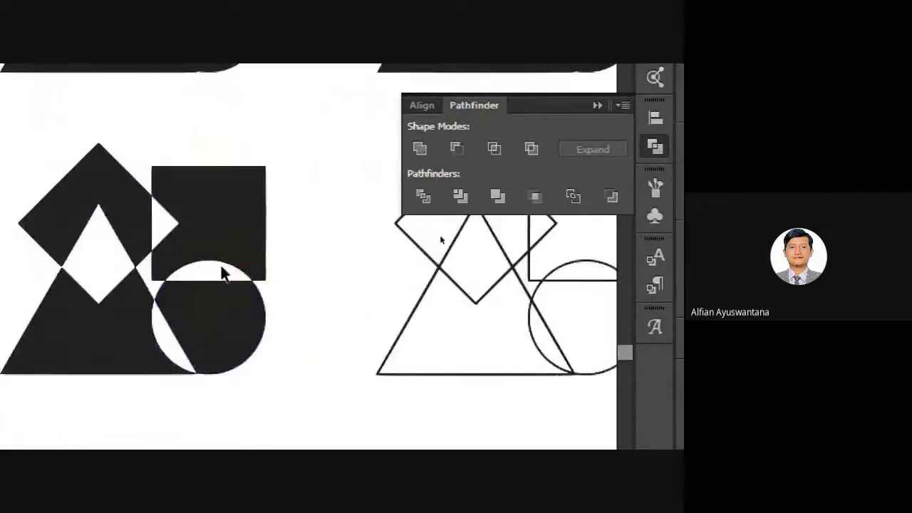
{"action": "left_click", "coordinate": [250, 224]}
{"action": "scroll", "coordinate": [246, 223], "scroll_direction": "down", "scroll_amount": 2}
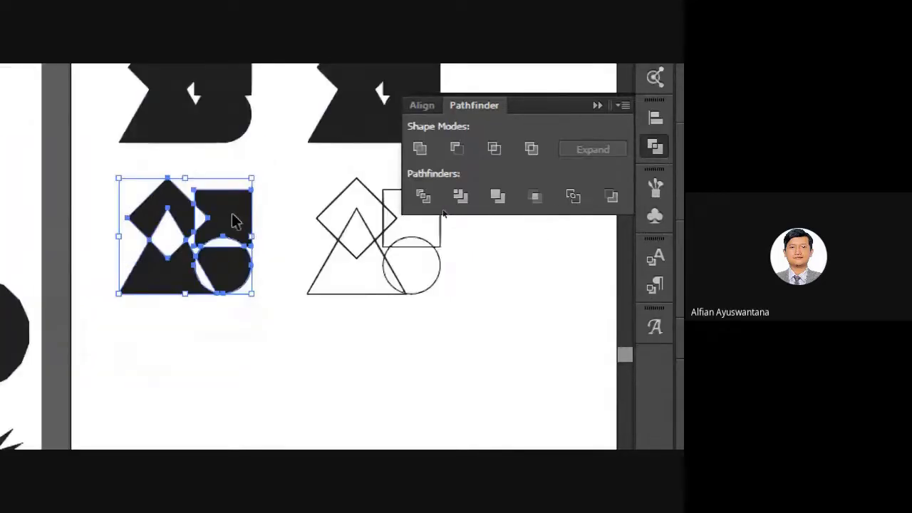
Ungroup the black figure into separate pieces.
{"action": "left_click_drag", "start_coordinate": [232, 214], "coordinate": [256, 203]}
{"action": "key", "text": "ctrl+z"}
{"action": "scroll", "coordinate": [206, 233], "scroll_direction": "up", "scroll_amount": 1}
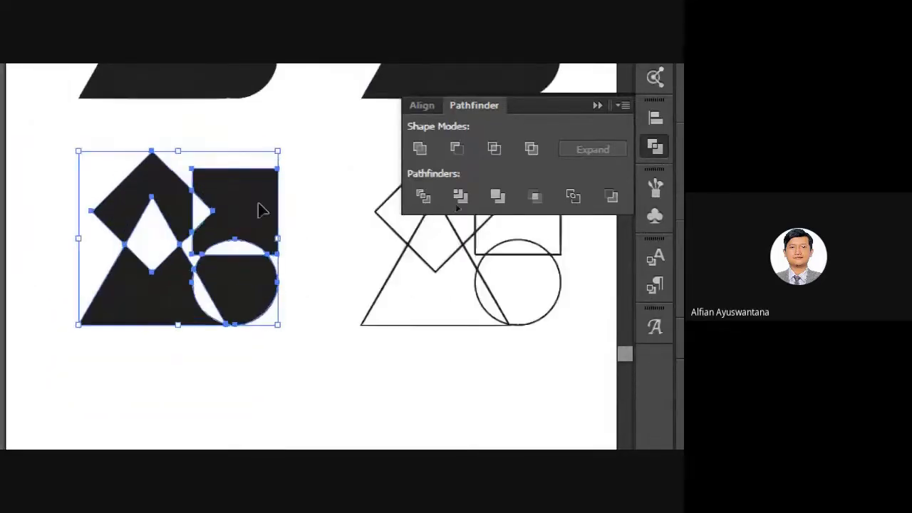
{"action": "right_click", "coordinate": [260, 209]}
{"action": "left_click", "coordinate": [361, 323]}
{"action": "left_click", "coordinate": [330, 235]}
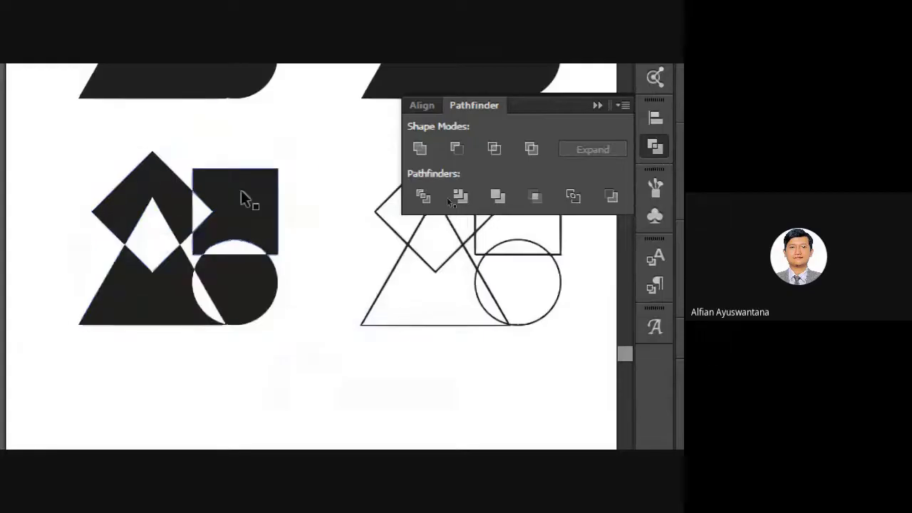
Pull the square, semicircle and diamond pieces apart to test, then undo.
{"action": "left_click_drag", "start_coordinate": [240, 191], "coordinate": [283, 173]}
{"action": "left_click_drag", "start_coordinate": [255, 281], "coordinate": [287, 291]}
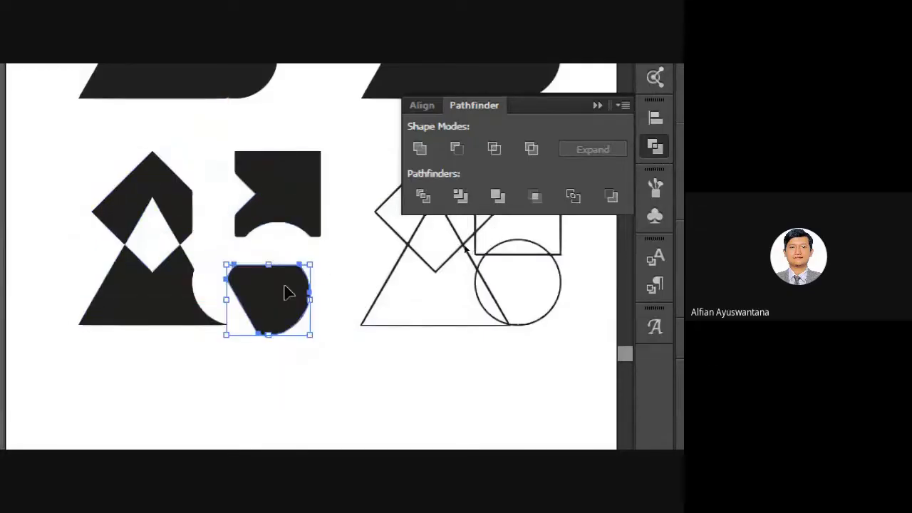
{"action": "left_click_drag", "start_coordinate": [153, 193], "coordinate": [152, 177]}
{"action": "key", "text": "ctrl+z"}
{"action": "key", "text": "ctrl+z"}
{"action": "key", "text": "ctrl+z"}
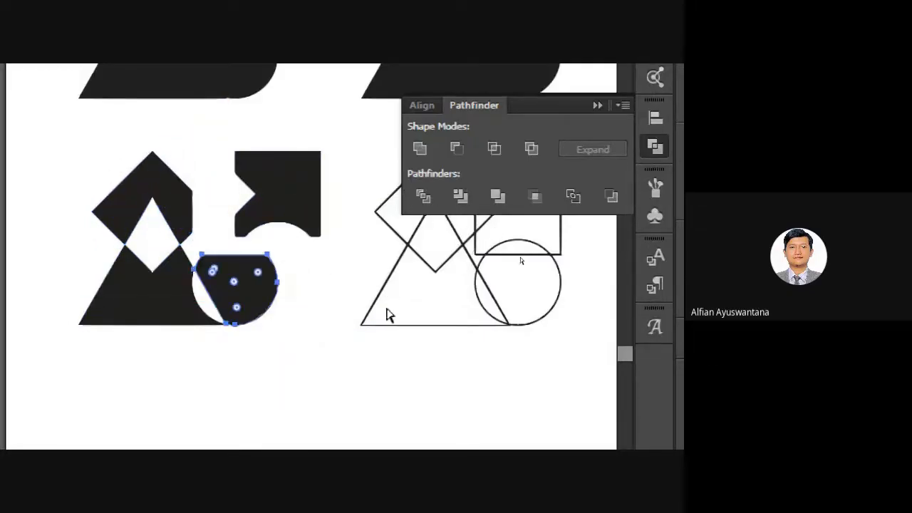
{"action": "left_click", "coordinate": [338, 277]}
Merge the four outlined shapes into one shape with Pathfinder Exclude.
{"action": "left_click_drag", "start_coordinate": [389, 226], "coordinate": [201, 242]}
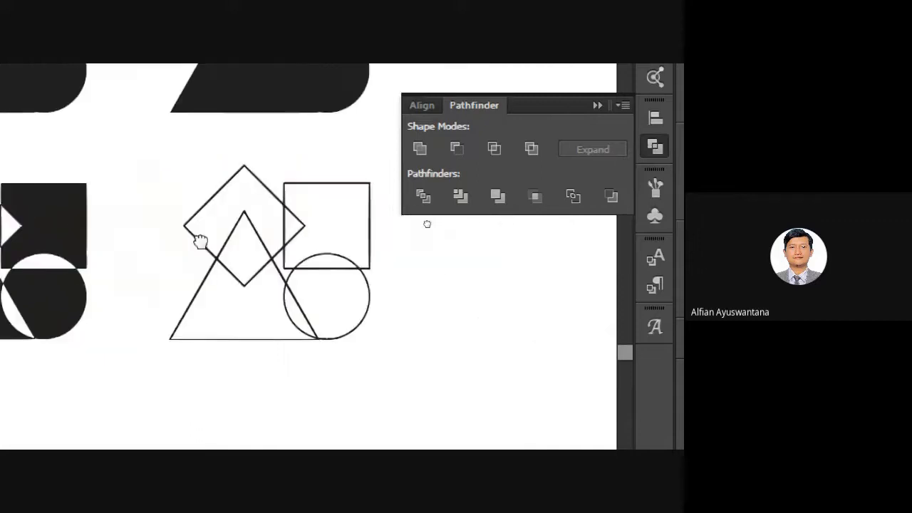
{"action": "left_click_drag", "start_coordinate": [151, 137], "coordinate": [458, 400]}
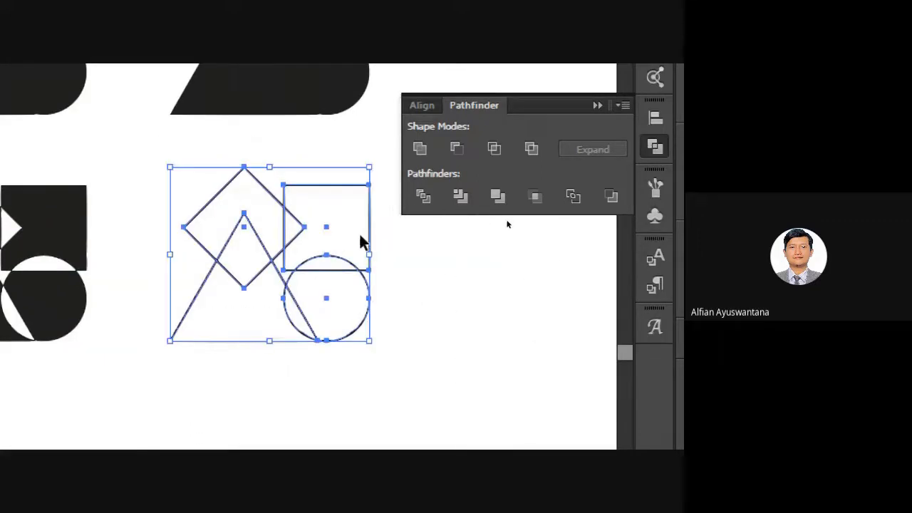
{"action": "left_click", "coordinate": [533, 148]}
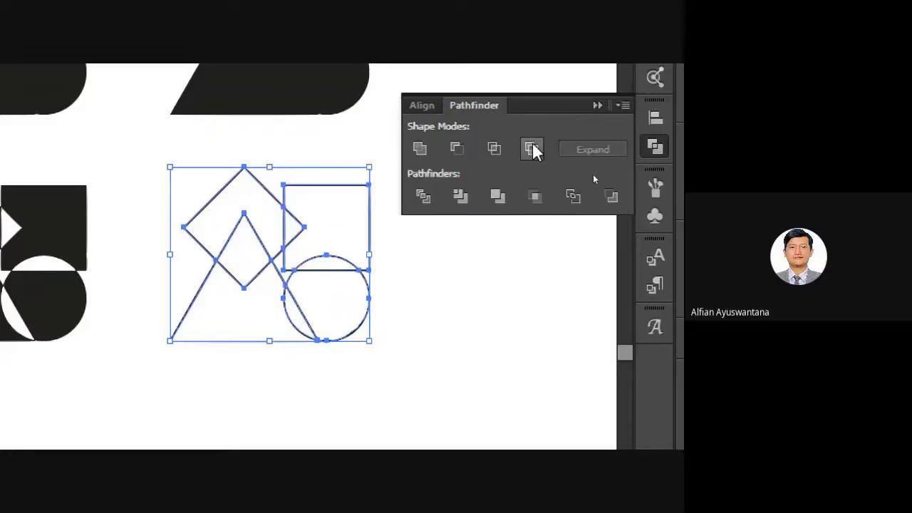
{"action": "left_click", "coordinate": [439, 288]}
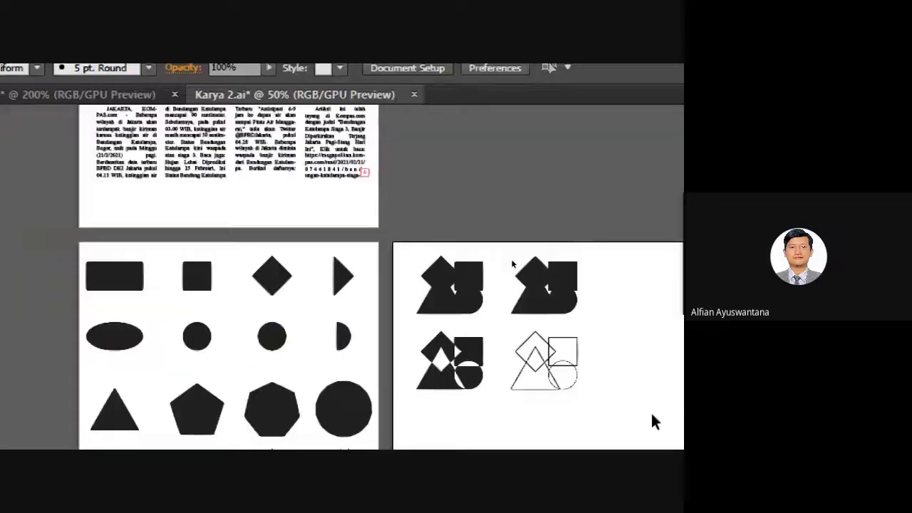
{"action": "left_click_drag", "start_coordinate": [651, 421], "coordinate": [464, 245]}
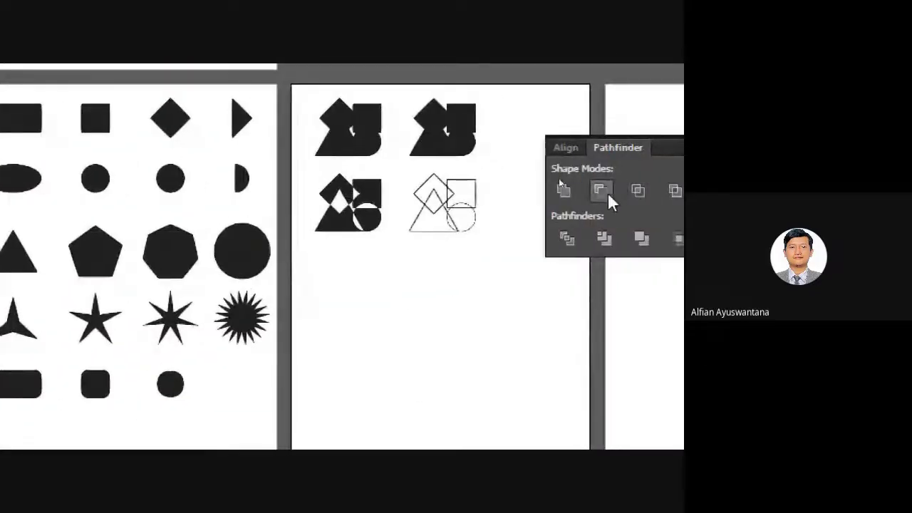
{"action": "left_click_drag", "start_coordinate": [337, 315], "coordinate": [361, 337]}
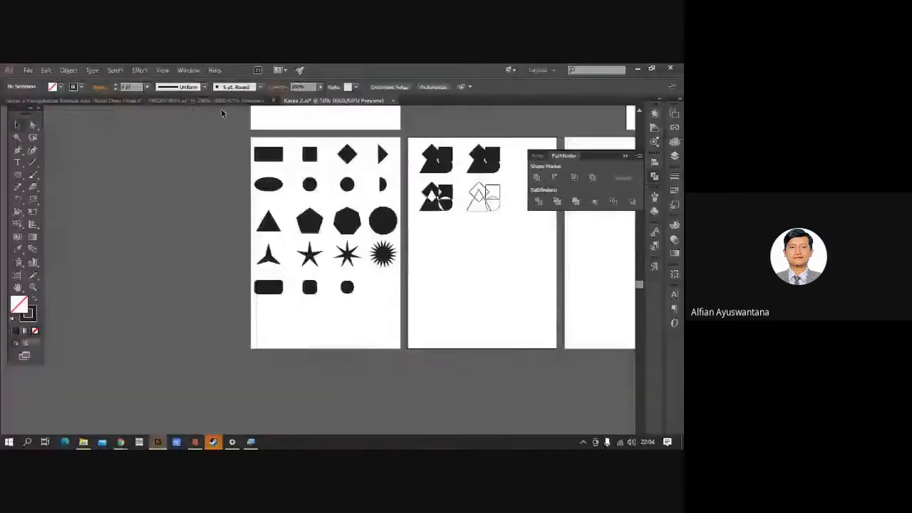
{"action": "left_click", "coordinate": [221, 101]}
{"action": "scroll", "coordinate": [312, 220], "scroll_direction": "down", "scroll_amount": 1}
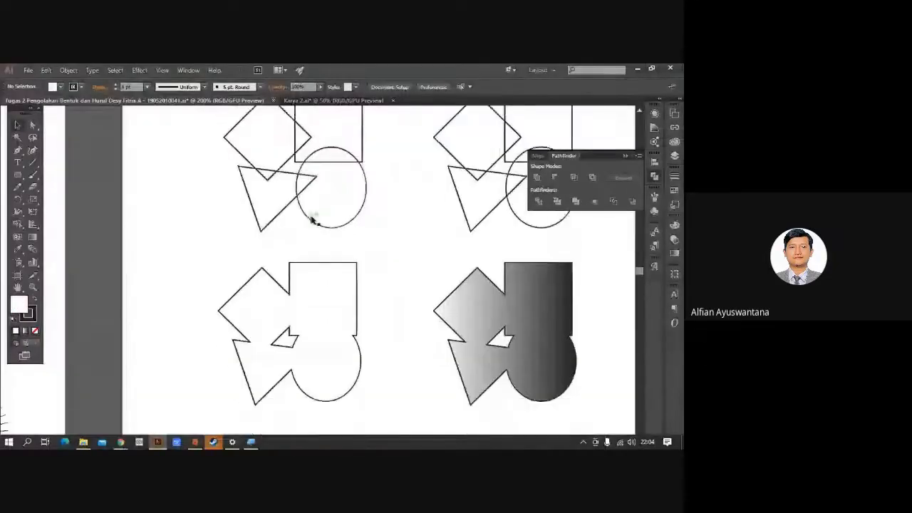
{"action": "scroll", "coordinate": [336, 234], "scroll_direction": "down", "scroll_amount": 3}
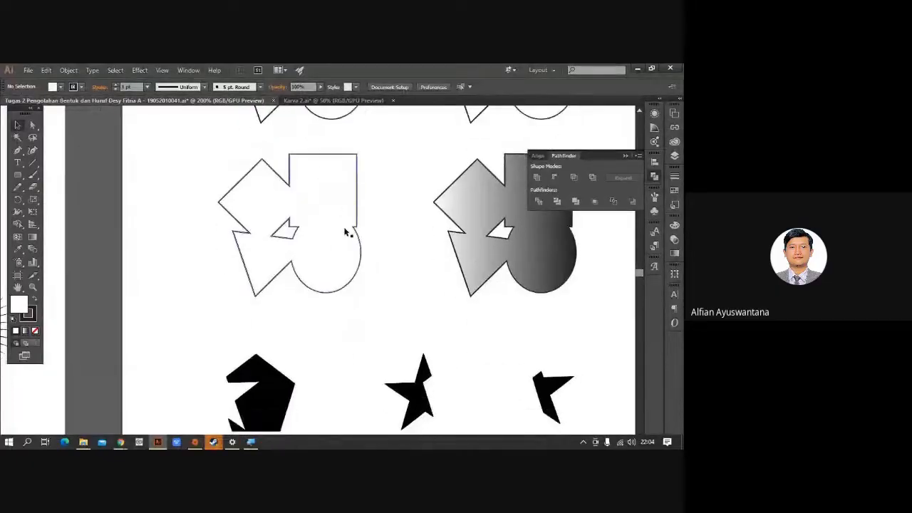
{"action": "scroll", "coordinate": [349, 231], "scroll_direction": "down", "scroll_amount": 1}
{"action": "scroll", "coordinate": [356, 230], "scroll_direction": "up", "scroll_amount": 4}
{"action": "scroll", "coordinate": [366, 234], "scroll_direction": "down", "scroll_amount": 2}
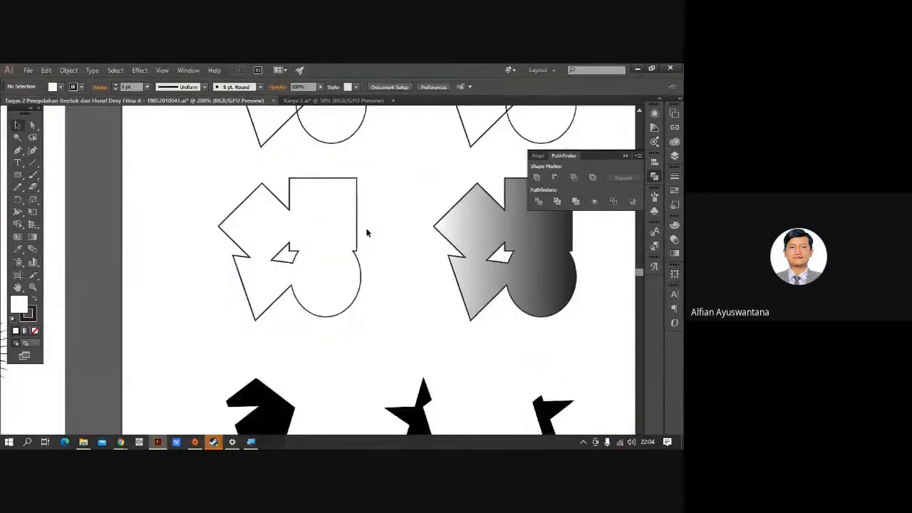
{"action": "scroll", "coordinate": [366, 232], "scroll_direction": "down", "scroll_amount": 4}
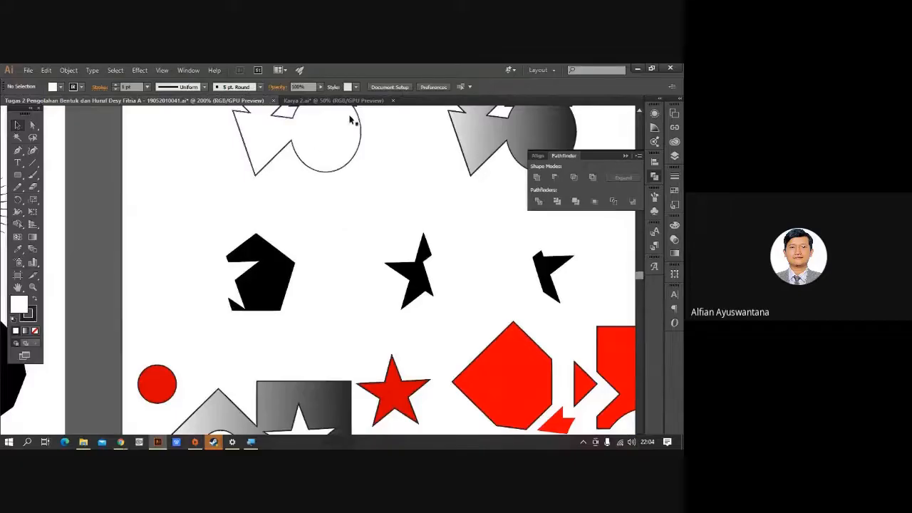
{"action": "left_click", "coordinate": [348, 100]}
{"action": "scroll", "coordinate": [360, 231], "scroll_direction": "right", "scroll_amount": 2}
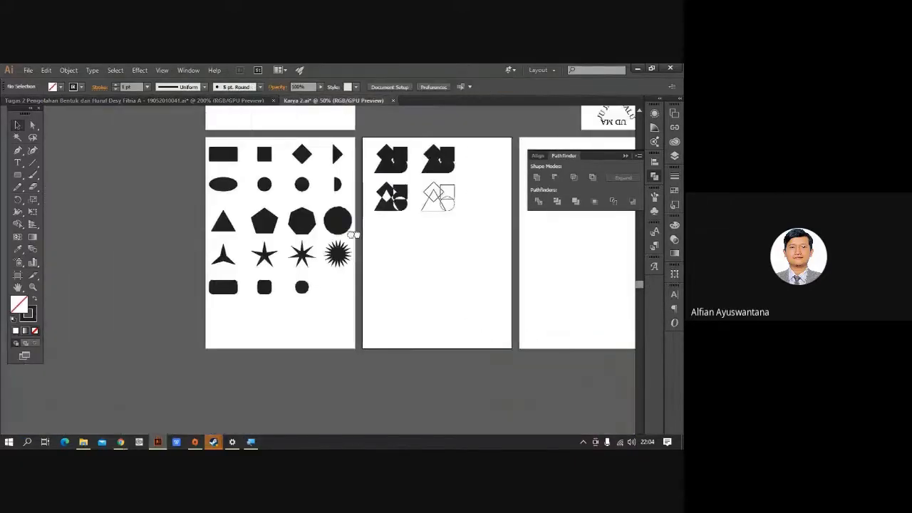
Bring the five-point star and pentagon onto the Karya 2 artboard and overlap them.
{"action": "scroll", "coordinate": [363, 229], "scroll_direction": "up", "scroll_amount": 1}
{"action": "scroll", "coordinate": [363, 230], "scroll_direction": "up", "scroll_amount": 3}
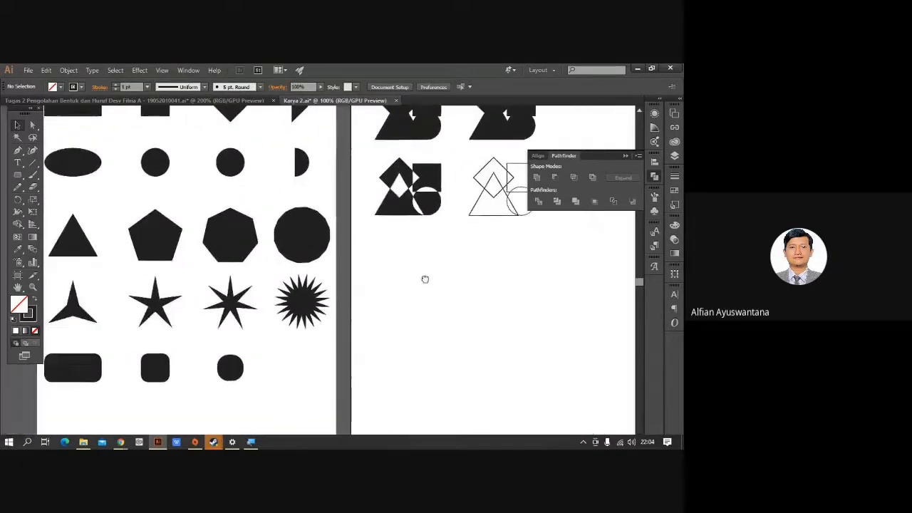
{"action": "left_click_drag", "start_coordinate": [425, 278], "coordinate": [413, 291]}
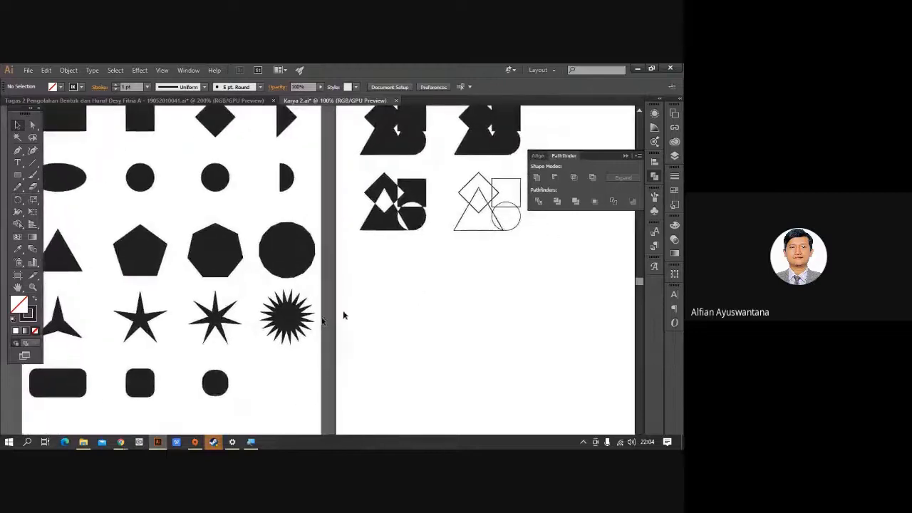
{"action": "left_click_drag", "start_coordinate": [141, 317], "coordinate": [397, 314]}
{"action": "left_click_drag", "start_coordinate": [157, 260], "coordinate": [454, 289]}
{"action": "left_click", "coordinate": [462, 302]}
{"action": "scroll", "coordinate": [443, 293], "scroll_direction": "up", "scroll_amount": 2}
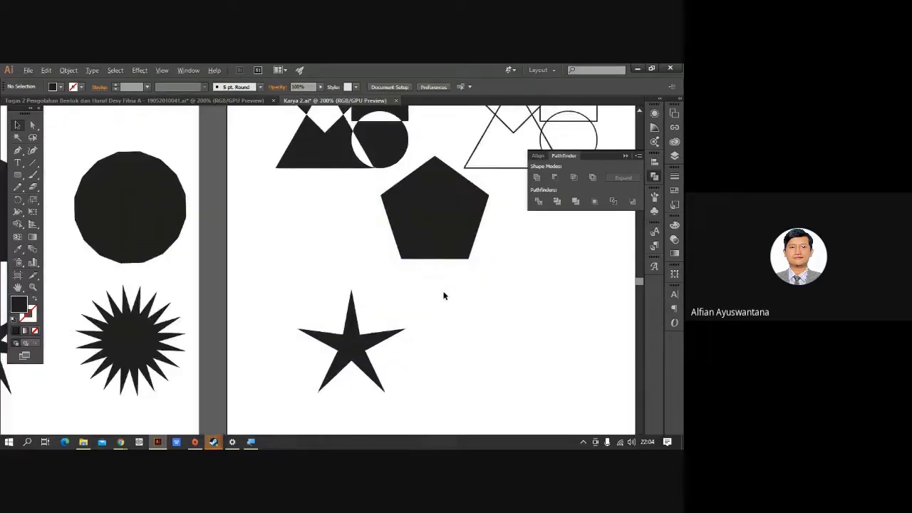
{"action": "left_click_drag", "start_coordinate": [359, 348], "coordinate": [362, 284]}
{"action": "left_click_drag", "start_coordinate": [418, 240], "coordinate": [362, 306]}
{"action": "left_click", "coordinate": [458, 305]}
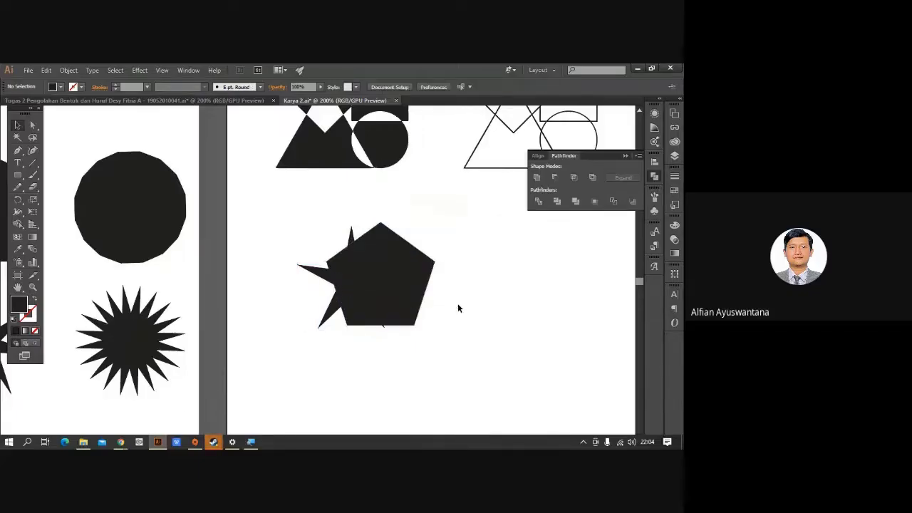
Turn the star and pentagon into black outlines and place a copy of the pair to the right.
{"action": "mouse_move", "coordinate": [270, 204]}
{"action": "left_mouse_down"}
{"action": "mouse_move", "coordinate": [460, 354]}
{"action": "mouse_move", "coordinate": [450, 321]}
{"action": "left_mouse_up"}
{"action": "key", "text": "shift+x"}
{"action": "left_click", "coordinate": [491, 342]}
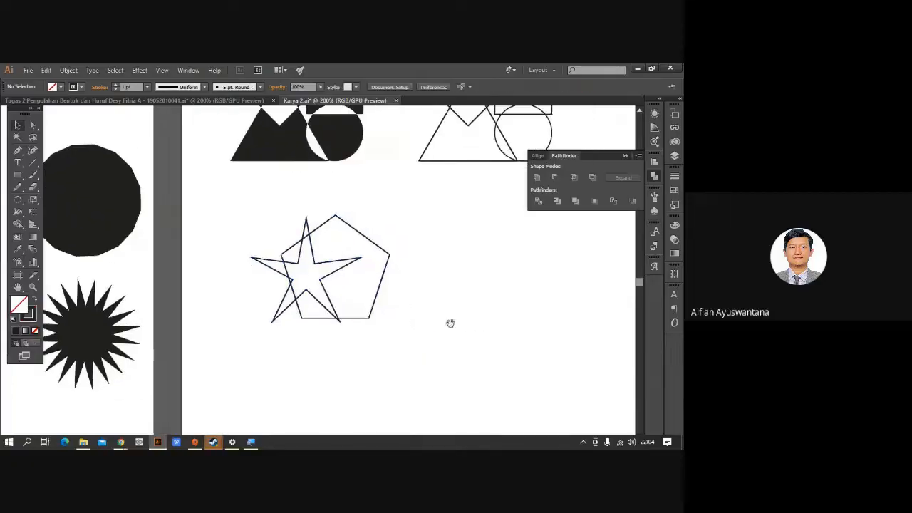
{"action": "left_click_drag", "start_coordinate": [412, 346], "coordinate": [412, 346]}
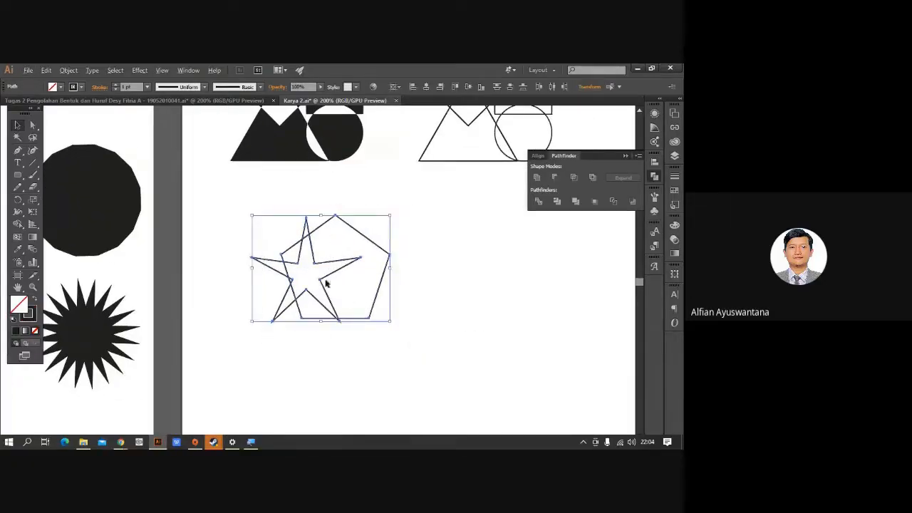
{"action": "left_click_drag", "start_coordinate": [324, 285], "coordinate": [500, 297]}
{"action": "left_click", "coordinate": [432, 350]}
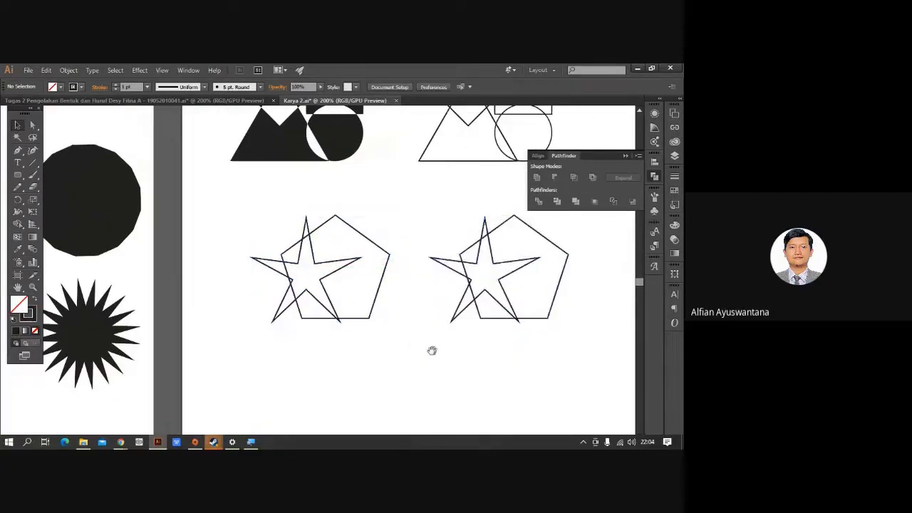
Try subtracting the star from the left pentagon with Minus Front, then undo it.
{"action": "left_click_drag", "start_coordinate": [431, 350], "coordinate": [381, 358]}
{"action": "left_click_drag", "start_coordinate": [382, 358], "coordinate": [278, 273]}
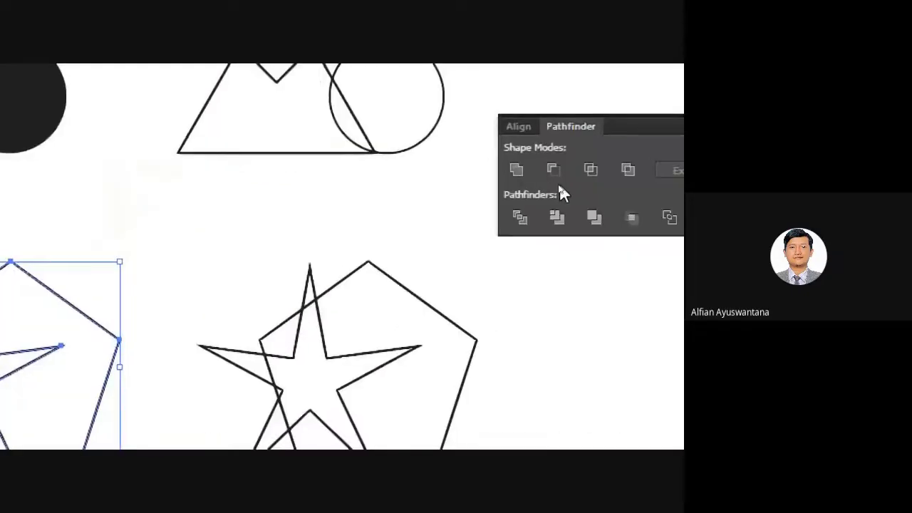
{"action": "left_click", "coordinate": [509, 169]}
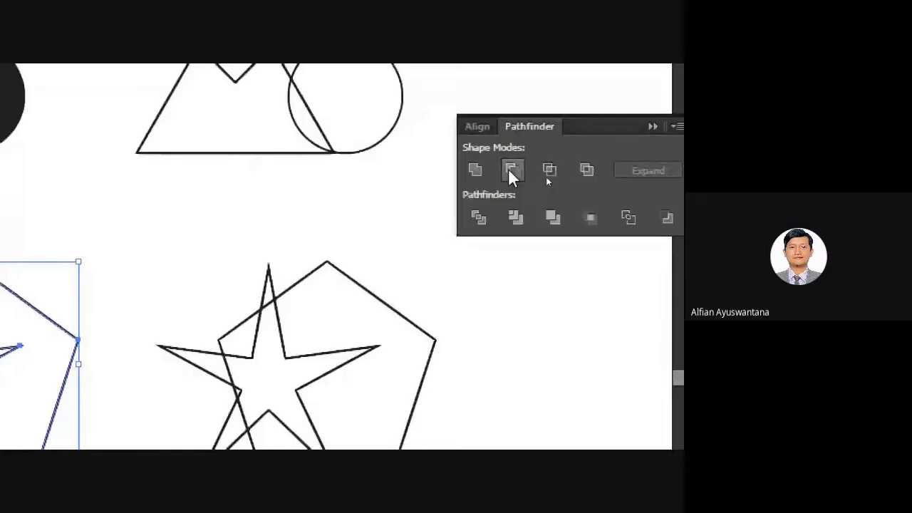
{"action": "left_click", "coordinate": [385, 360]}
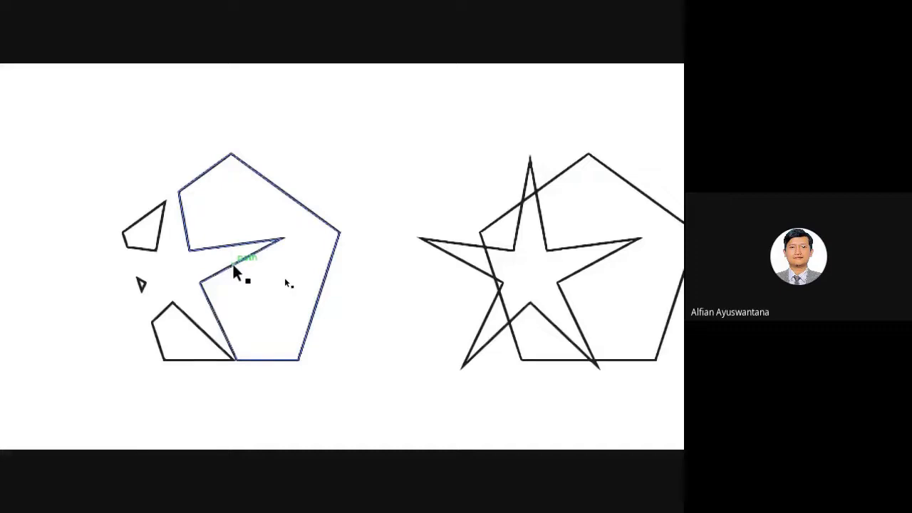
{"action": "scroll", "coordinate": [326, 275], "scroll_direction": "down", "scroll_amount": 2}
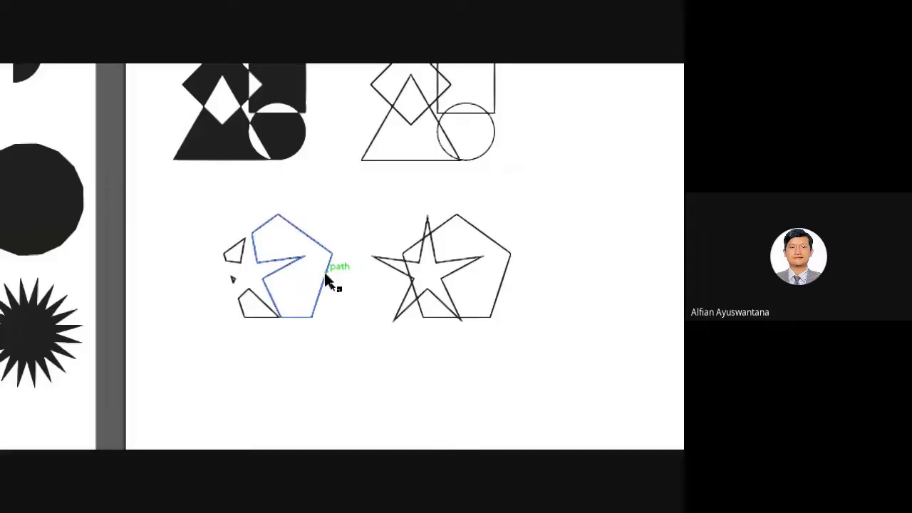
{"action": "scroll", "coordinate": [325, 272], "scroll_direction": "down", "scroll_amount": 2}
{"action": "key", "text": "ctrl+z"}
{"action": "left_click_drag", "start_coordinate": [262, 350], "coordinate": [456, 349]}
Fill the pentagon solid black and give the star a red stroke.
{"action": "left_click", "coordinate": [456, 350]}
{"action": "scroll", "coordinate": [499, 302], "scroll_direction": "up", "scroll_amount": 2}
{"action": "left_click", "coordinate": [515, 302]}
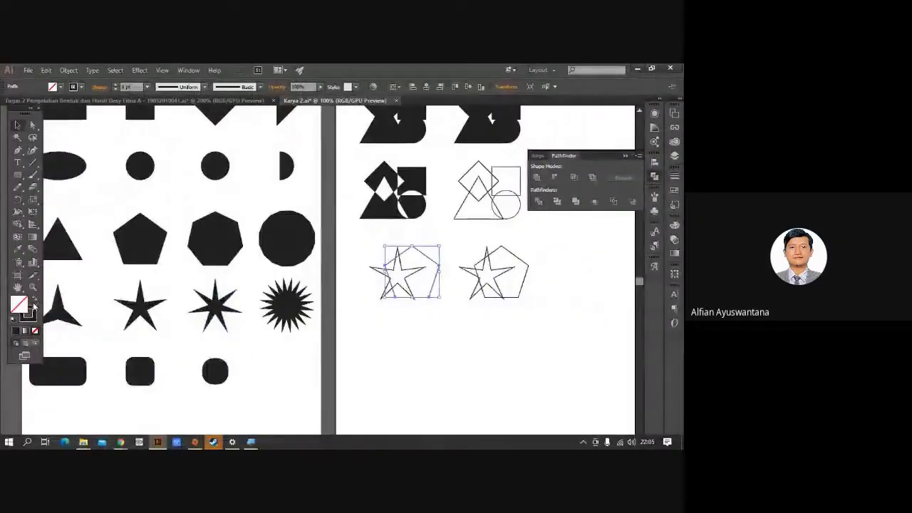
{"action": "left_click", "coordinate": [33, 301]}
{"action": "left_click", "coordinate": [361, 322]}
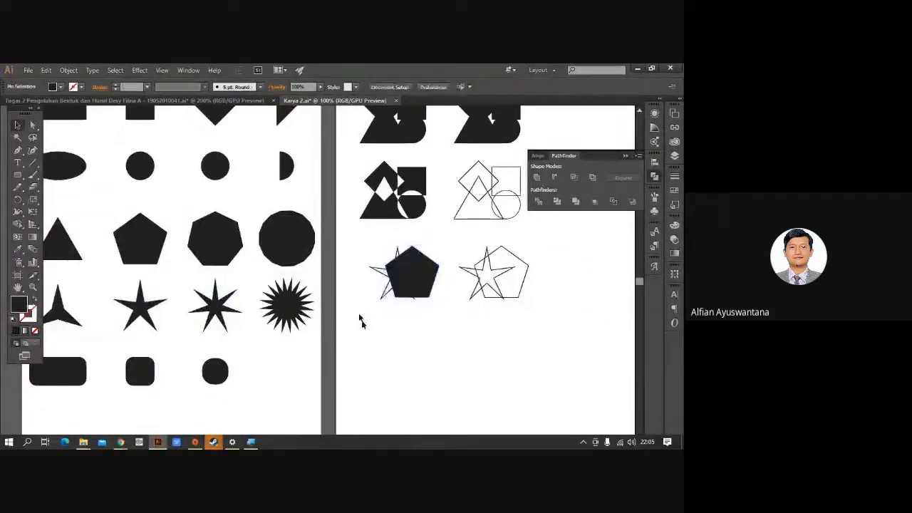
{"action": "left_click", "coordinate": [396, 298]}
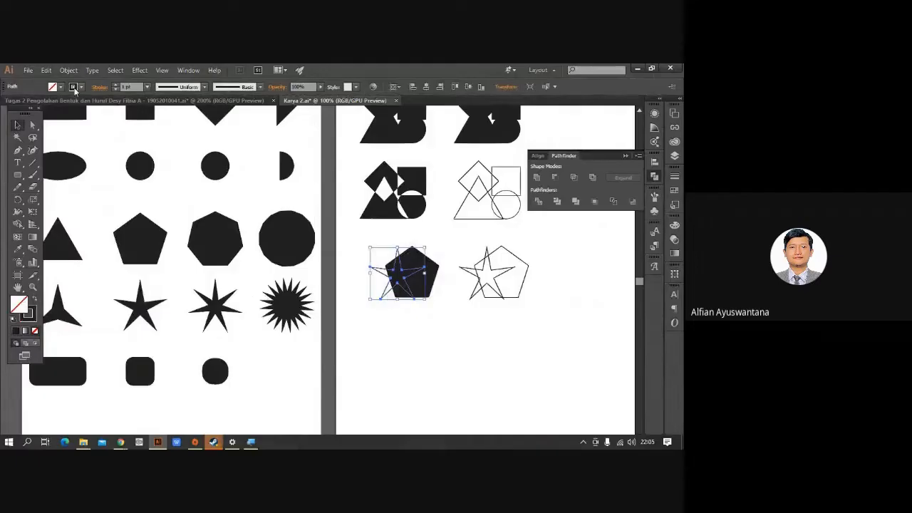
{"action": "left_click", "coordinate": [76, 87]}
{"action": "left_click", "coordinate": [77, 101]}
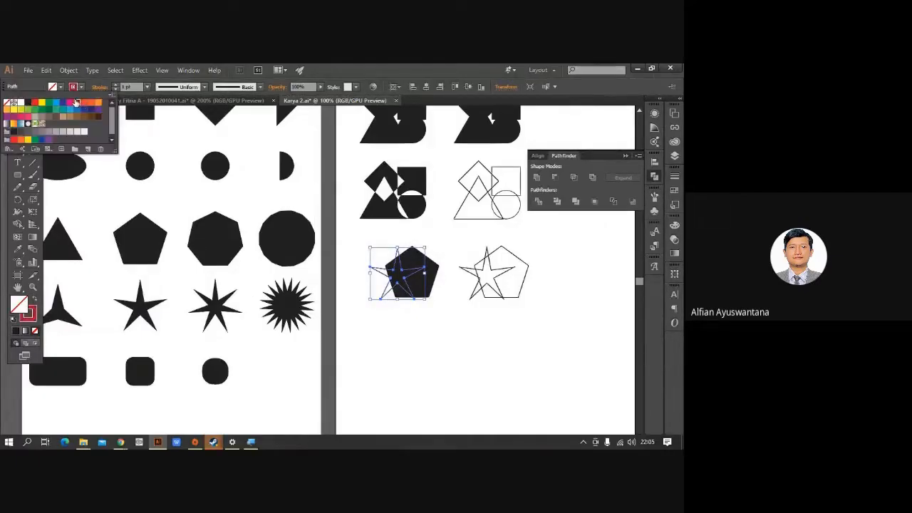
{"action": "left_click", "coordinate": [365, 323]}
Select the left star and pentagon, then fill the right outline pair solid black.
{"action": "scroll", "coordinate": [420, 288], "scroll_direction": "up", "scroll_amount": 2}
{"action": "left_click", "coordinate": [485, 321]}
{"action": "scroll", "coordinate": [478, 297], "scroll_direction": "up", "scroll_amount": 2}
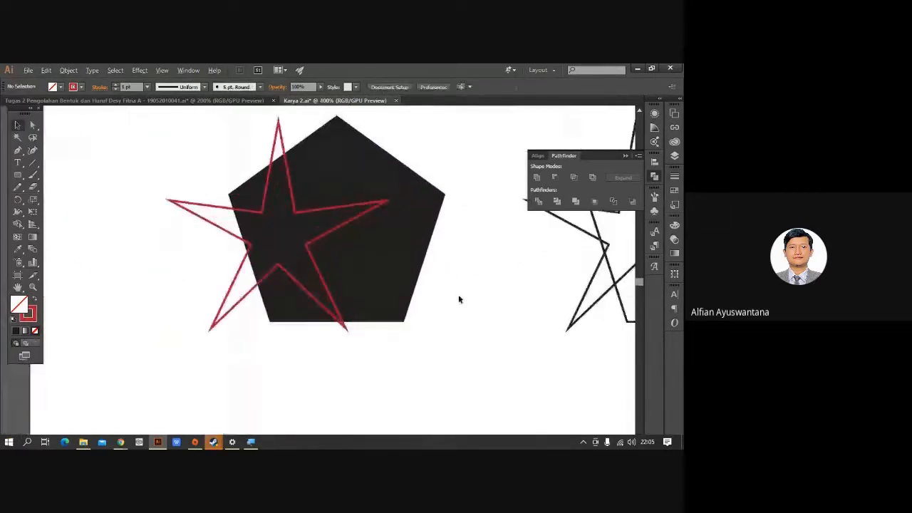
{"action": "left_click_drag", "start_coordinate": [457, 262], "coordinate": [420, 289]}
{"action": "left_click_drag", "start_coordinate": [161, 142], "coordinate": [491, 299]}
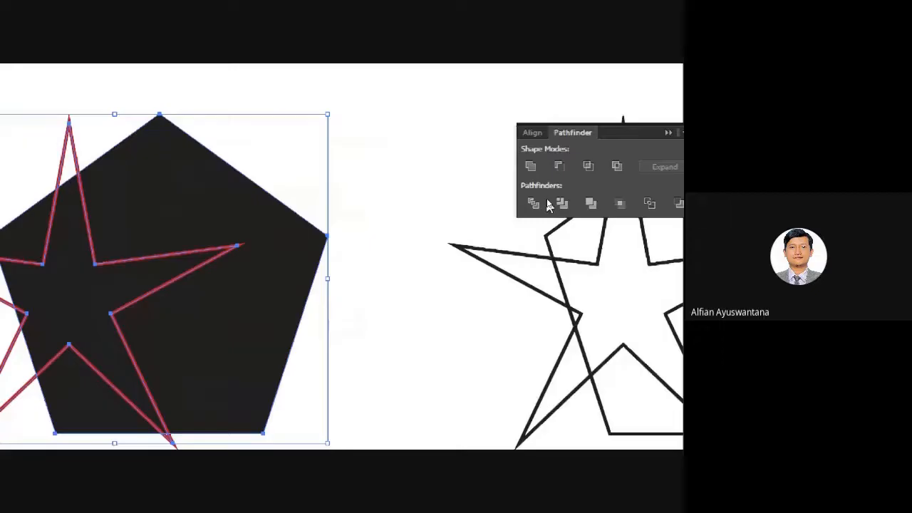
{"action": "scroll", "coordinate": [299, 295], "scroll_direction": "down", "scroll_amount": 3}
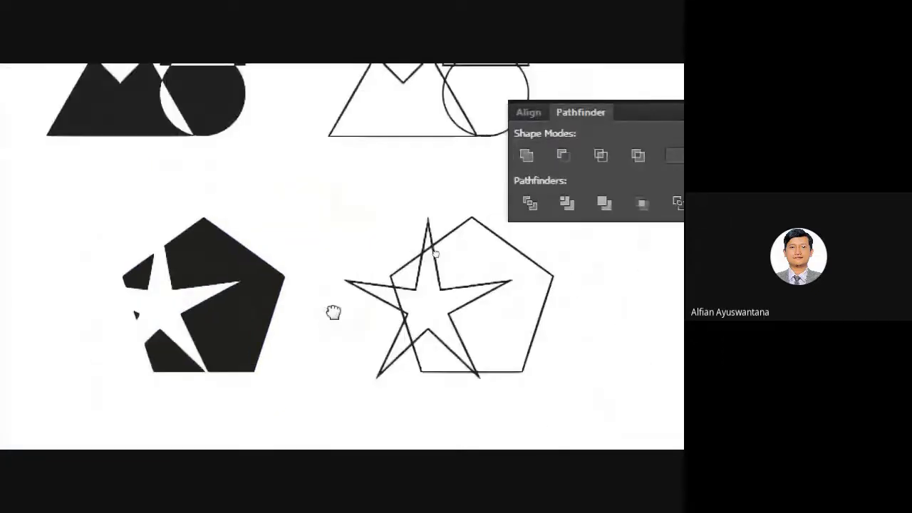
{"action": "left_click_drag", "start_coordinate": [333, 312], "coordinate": [231, 279]}
{"action": "left_click_drag", "start_coordinate": [229, 114], "coordinate": [467, 387]}
{"action": "key", "text": "shift+x"}
Reduce the black star and pentagon to their overlap with Pathfinder Intersect.
{"action": "left_click", "coordinate": [482, 388]}
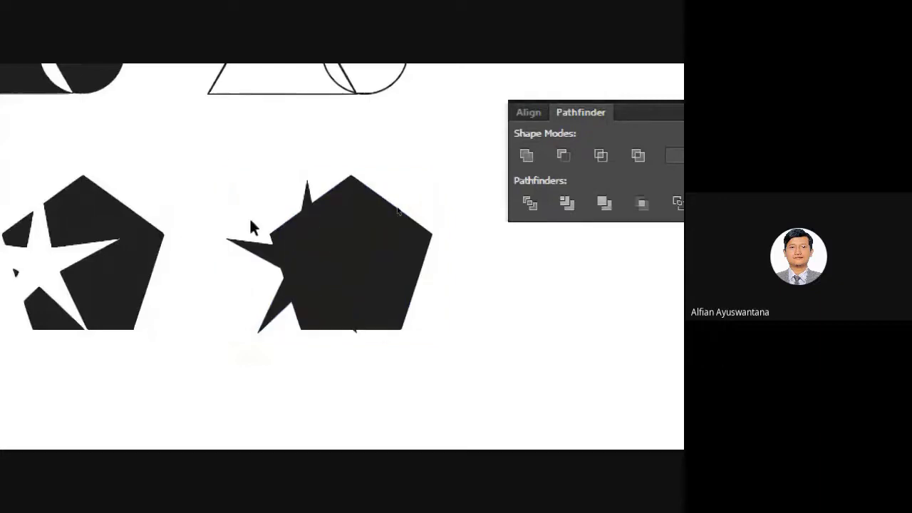
{"action": "left_click_drag", "start_coordinate": [226, 160], "coordinate": [452, 357]}
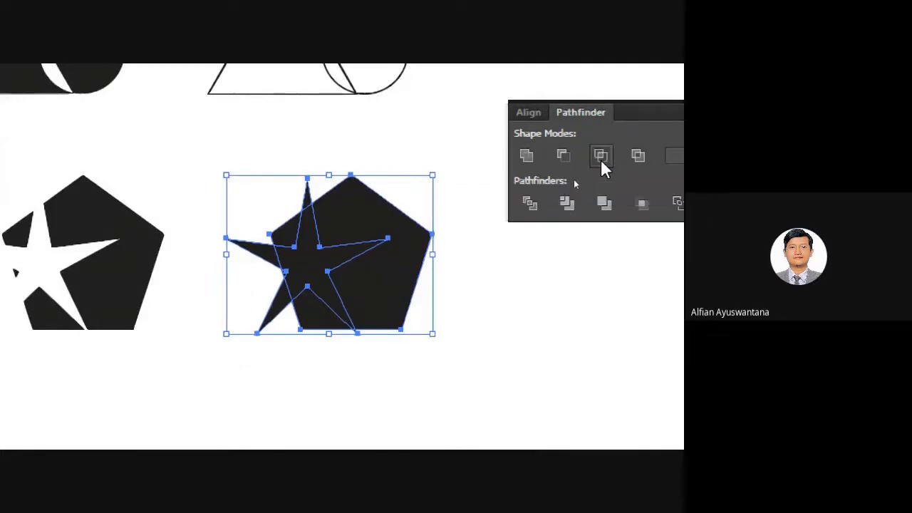
{"action": "left_click", "coordinate": [601, 158]}
{"action": "left_click", "coordinate": [443, 223]}
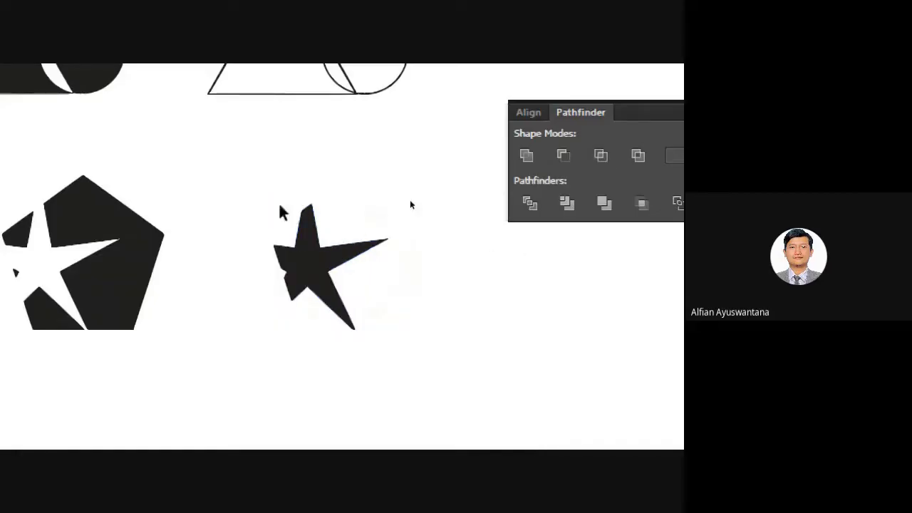
Zoom out over all artboards and switch to the other open document.
{"action": "left_click_drag", "start_coordinate": [185, 132], "coordinate": [424, 422]}
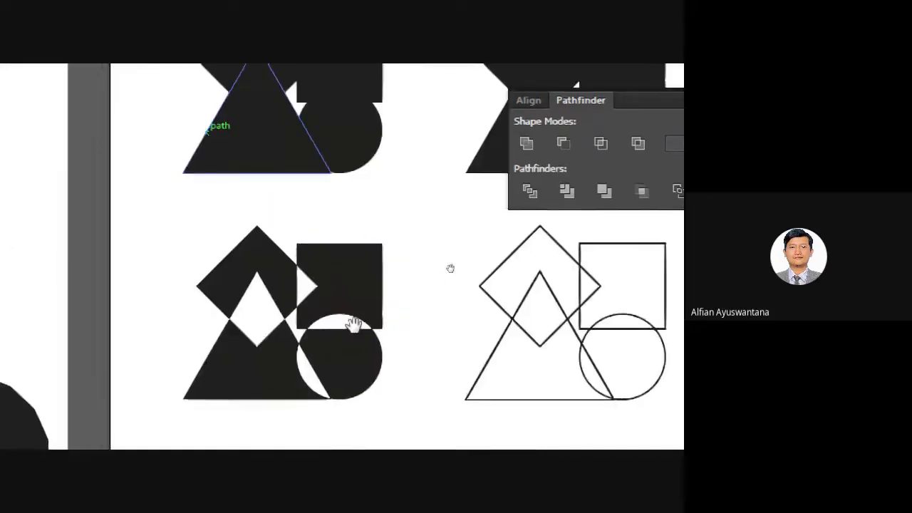
{"action": "key", "text": "ctrl+minus"}
{"action": "key", "text": "ctrl+minus"}
{"action": "key", "text": "ctrl+minus"}
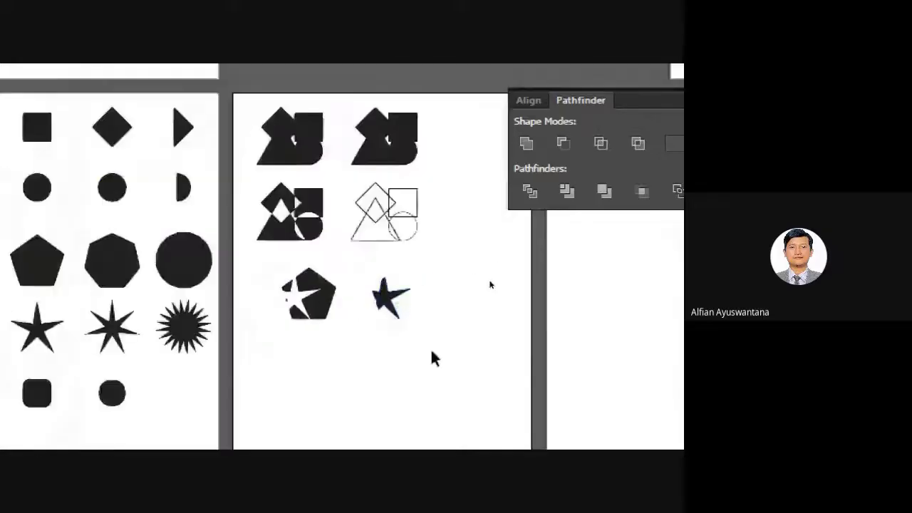
{"action": "left_click_drag", "start_coordinate": [260, 376], "coordinate": [319, 302]}
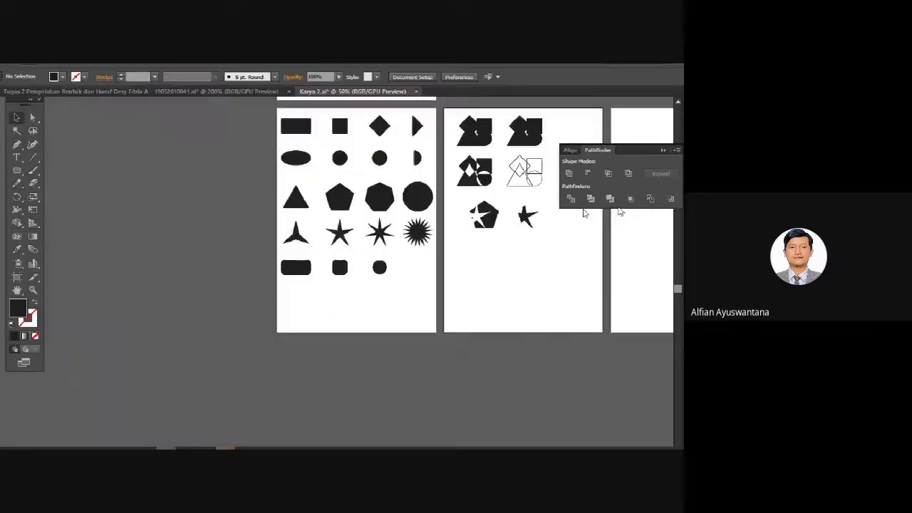
{"action": "left_click", "coordinate": [223, 91]}
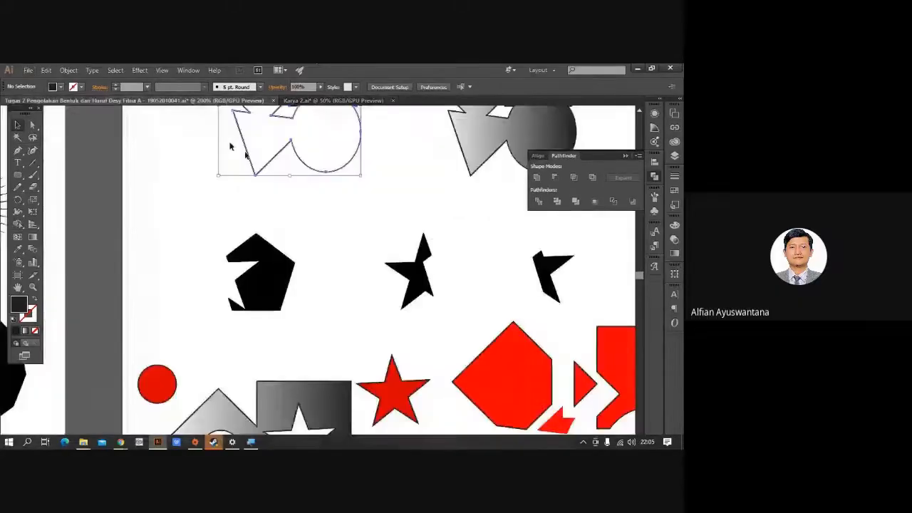
Look over the other document's black, red and gradient shape examples.
{"action": "left_click_drag", "start_coordinate": [406, 339], "coordinate": [399, 244]}
{"action": "key", "text": "ctrl+minus"}
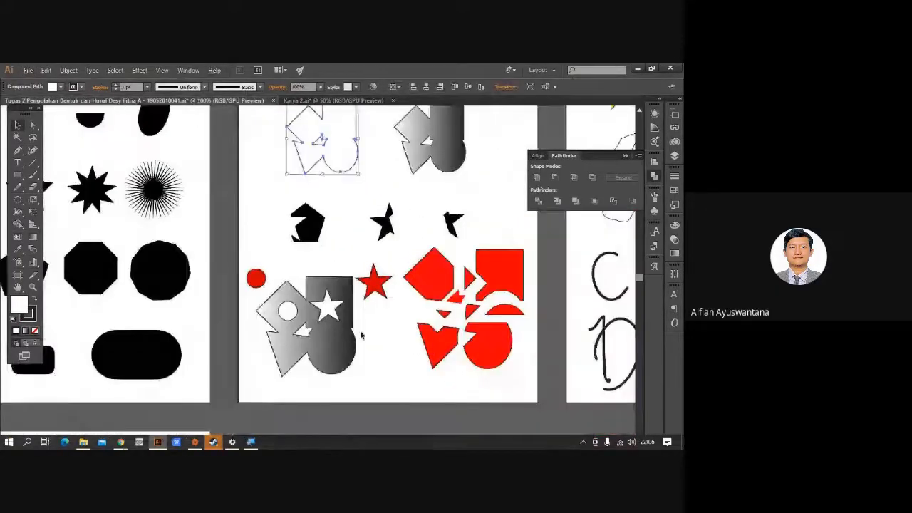
{"action": "left_click_drag", "start_coordinate": [362, 332], "coordinate": [340, 323]}
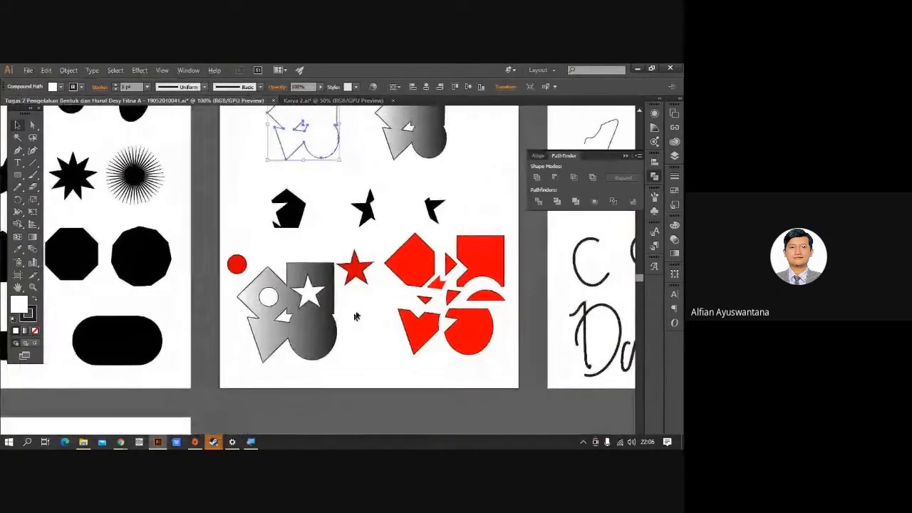
{"action": "left_click_drag", "start_coordinate": [312, 267], "coordinate": [298, 288]}
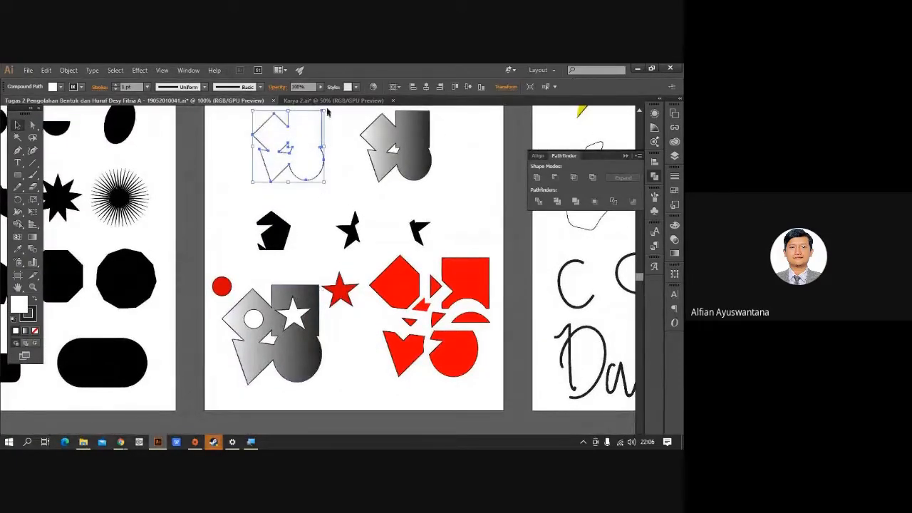
Return to Karya 2.ai and centre its shape groups in view.
{"action": "left_click", "coordinate": [332, 101]}
{"action": "scroll", "coordinate": [435, 249], "scroll_direction": "up", "scroll_amount": 2}
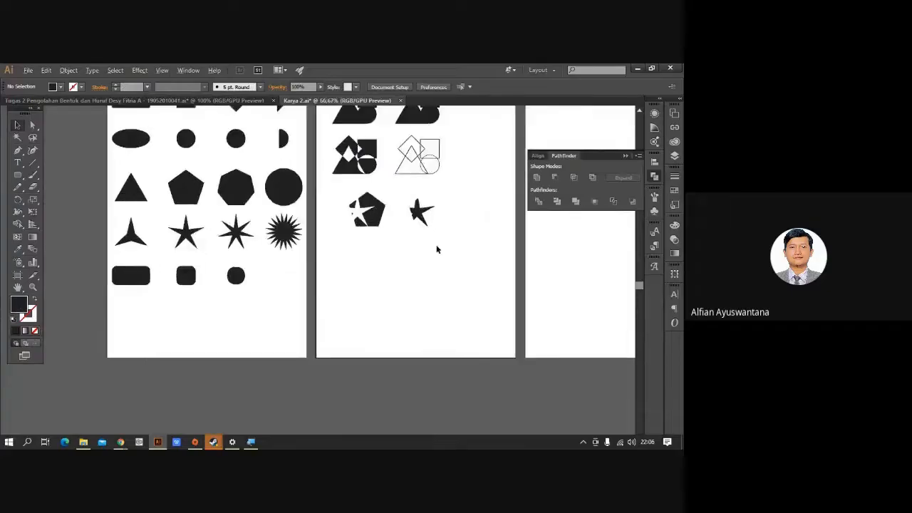
{"action": "left_click_drag", "start_coordinate": [313, 128], "coordinate": [335, 212]}
{"action": "left_click_drag", "start_coordinate": [317, 171], "coordinate": [322, 191]}
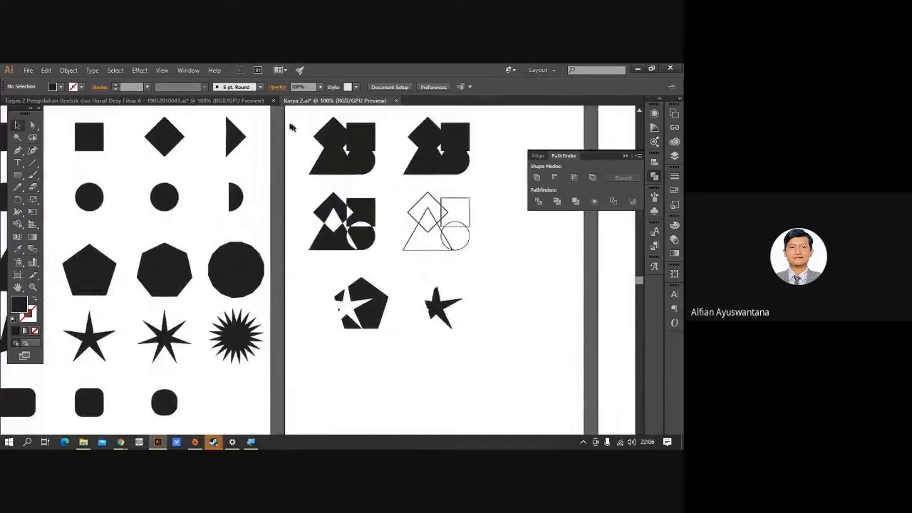
Duplicate the shape group below and copy the 8-point star into its diamond.
{"action": "left_click_drag", "start_coordinate": [291, 127], "coordinate": [434, 275]}
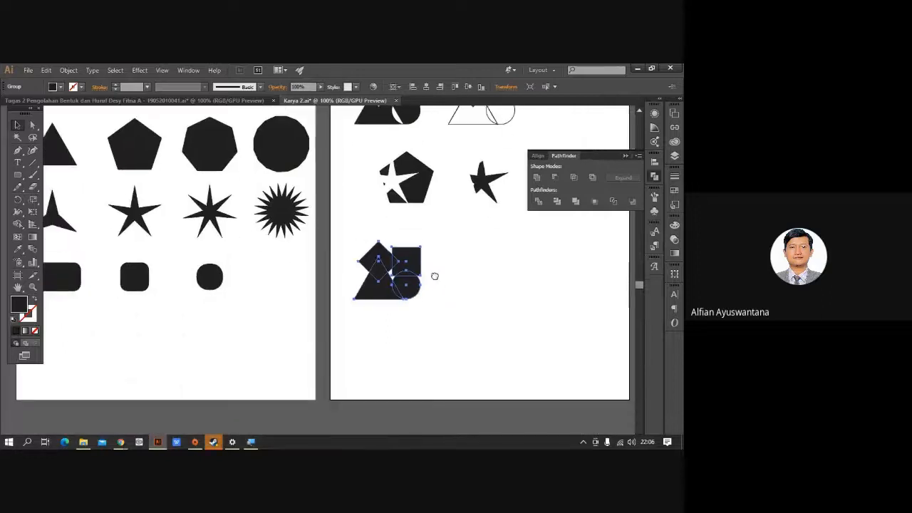
{"action": "left_click_drag", "start_coordinate": [220, 256], "coordinate": [262, 266]}
{"action": "left_click", "coordinate": [248, 227]}
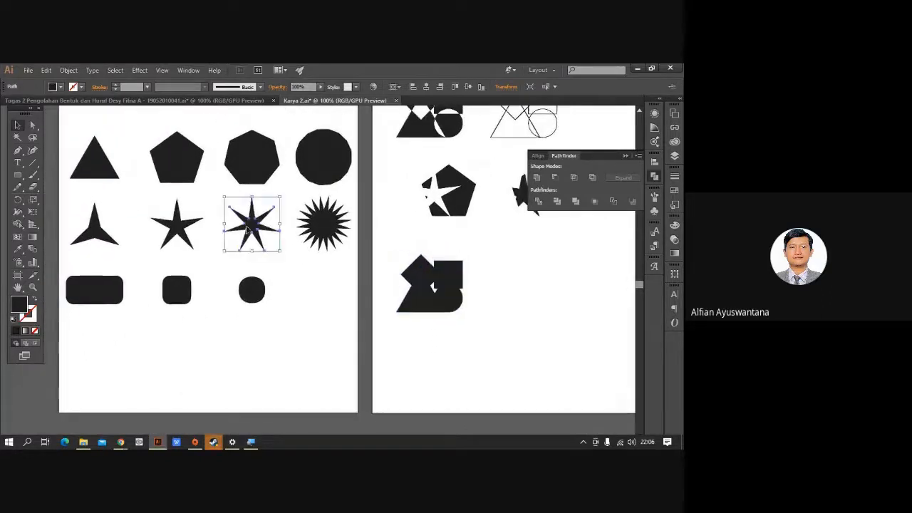
{"action": "left_click_drag", "start_coordinate": [251, 225], "coordinate": [433, 282]}
{"action": "scroll", "coordinate": [446, 288], "scroll_direction": "up", "scroll_amount": 2}
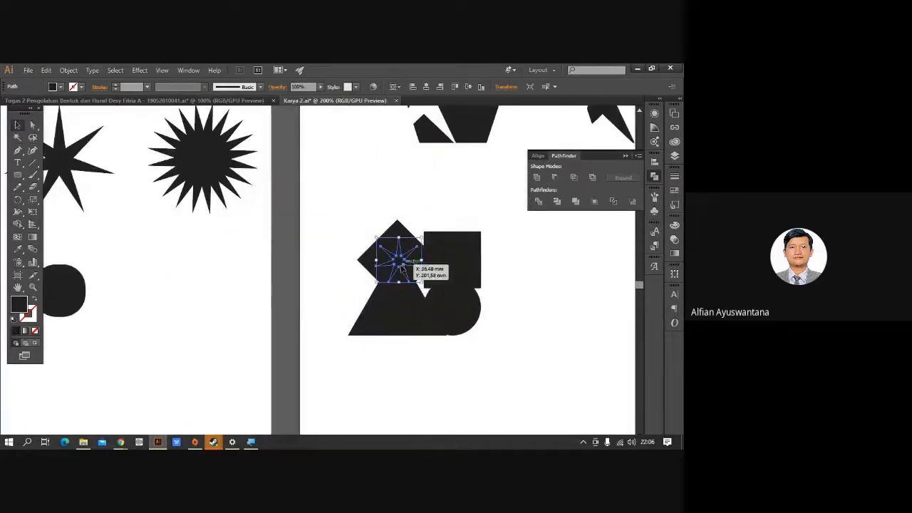
{"action": "left_click", "coordinate": [171, 102]}
{"action": "left_click", "coordinate": [324, 101]}
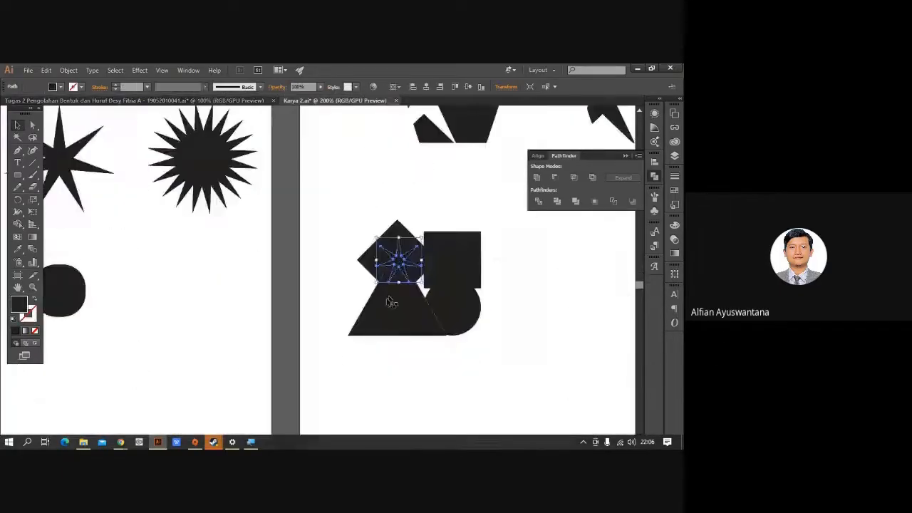
Copy the middle circle into the new group's square and shrink it to 13.2 mm.
{"action": "left_click", "coordinate": [232, 316]}
{"action": "key", "text": "space"}
{"action": "left_click_drag", "start_coordinate": [209, 295], "coordinate": [369, 415]}
{"action": "left_click_drag", "start_coordinate": [315, 348], "coordinate": [348, 411]}
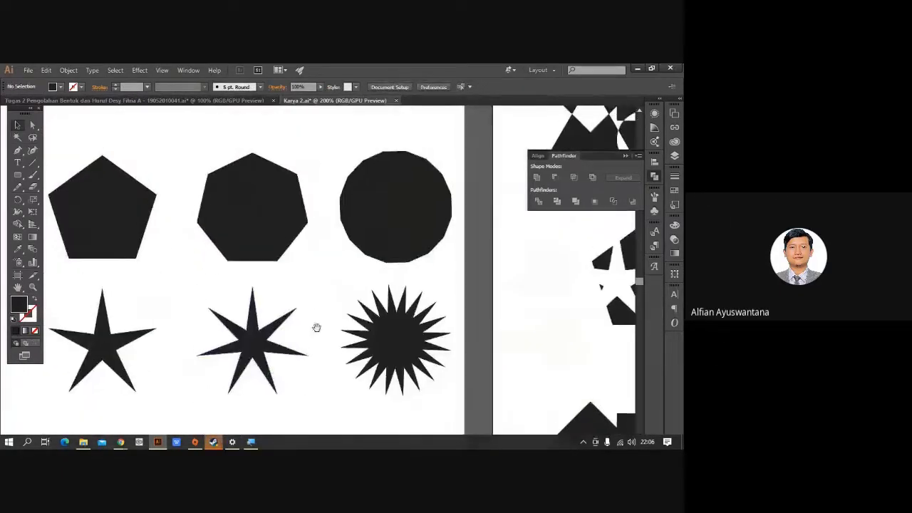
{"action": "scroll", "coordinate": [317, 327], "scroll_direction": "up", "scroll_amount": 4}
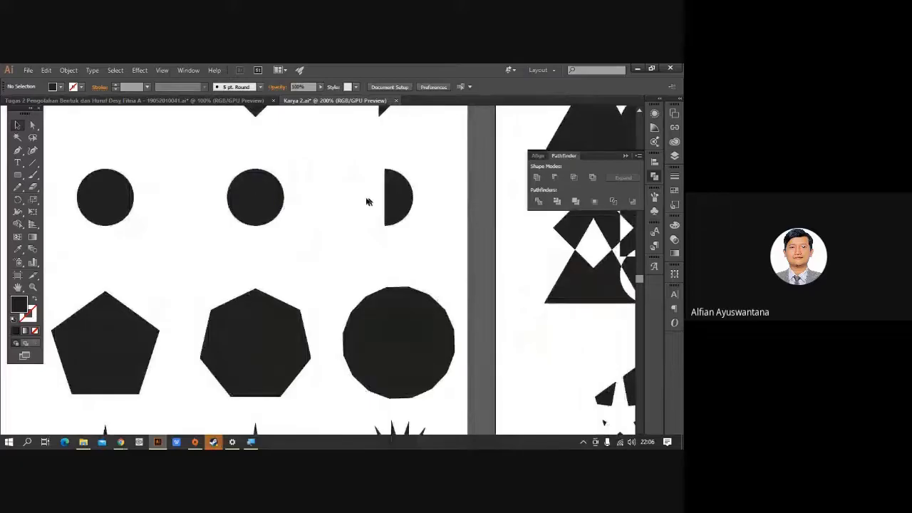
{"action": "left_click_drag", "start_coordinate": [272, 197], "coordinate": [349, 320], "text": "alt"}
{"action": "key", "text": "space"}
{"action": "left_click_drag", "start_coordinate": [378, 265], "coordinate": [373, 275]}
{"action": "left_click", "coordinate": [412, 291]}
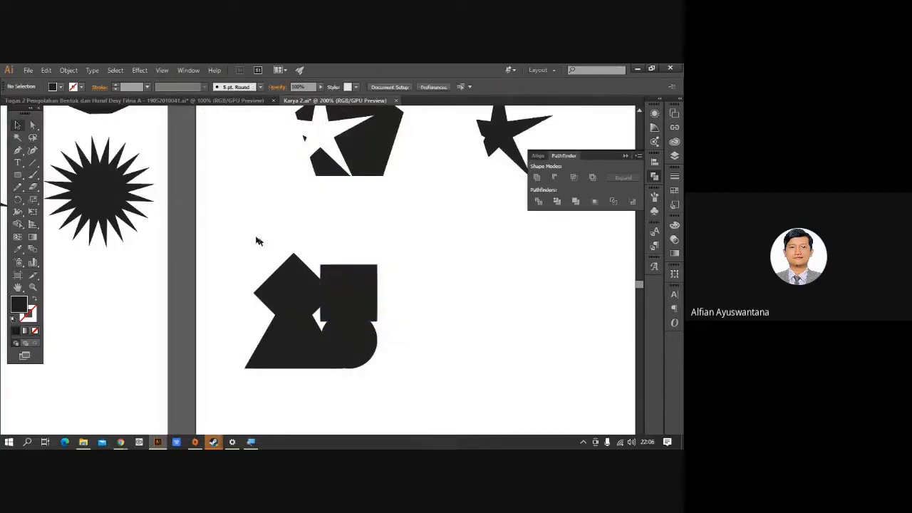
Convert all shapes of the new group to outlines with Shift+X.
{"action": "left_click_drag", "start_coordinate": [231, 231], "coordinate": [421, 412]}
{"action": "key", "text": "shift+x"}
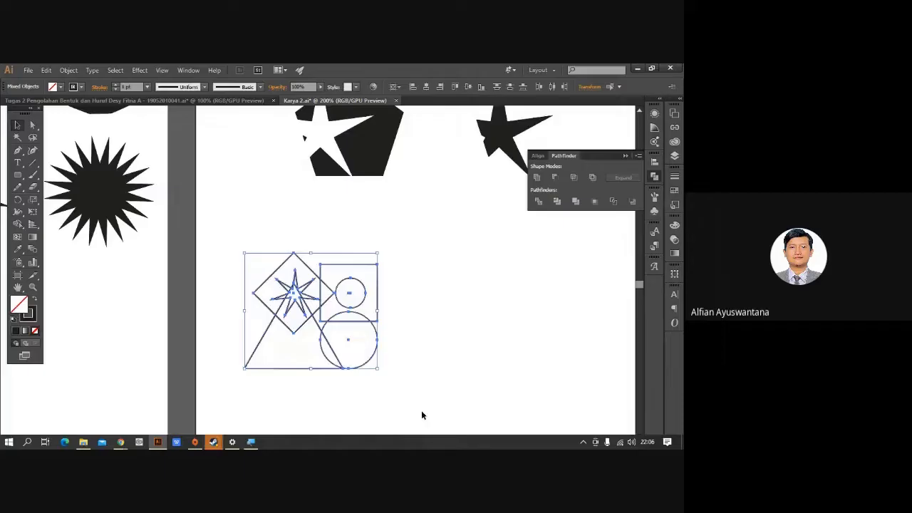
{"action": "left_click", "coordinate": [456, 381]}
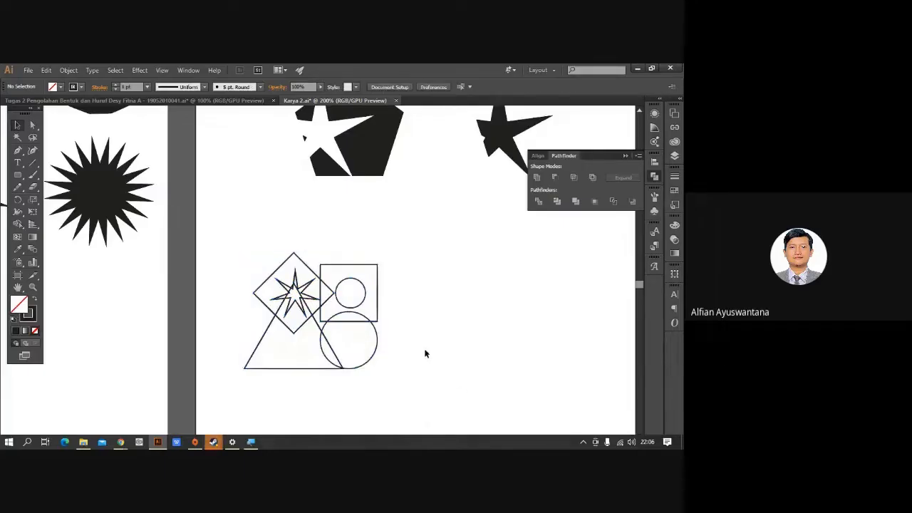
{"action": "scroll", "coordinate": [312, 347], "scroll_direction": "up", "scroll_amount": 1}
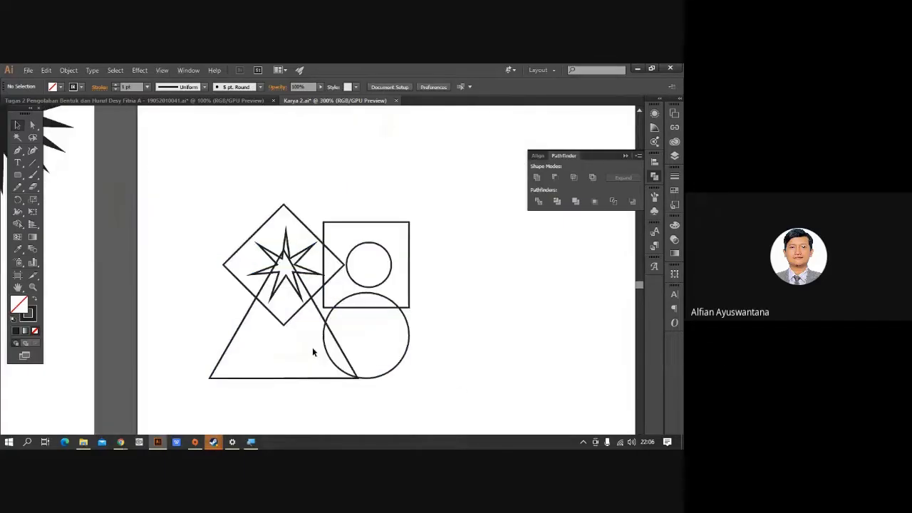
{"action": "left_click", "coordinate": [201, 104]}
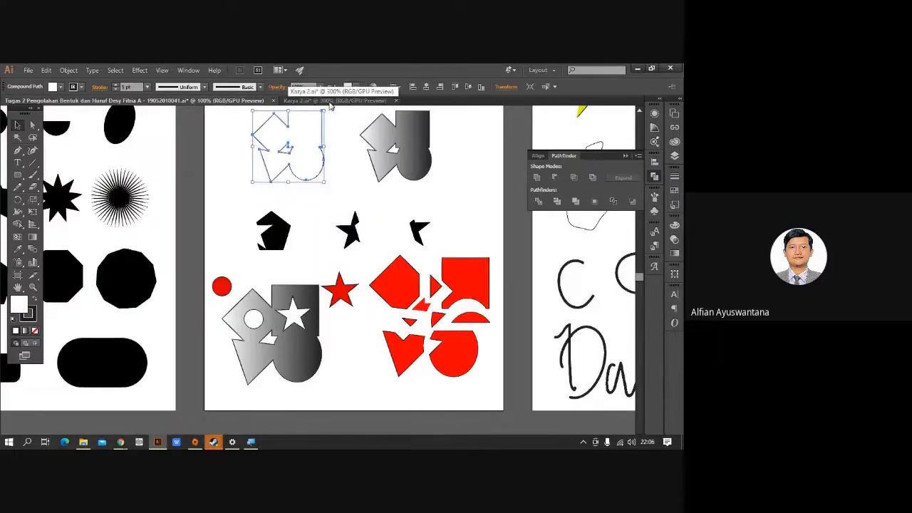
{"action": "left_click", "coordinate": [329, 103]}
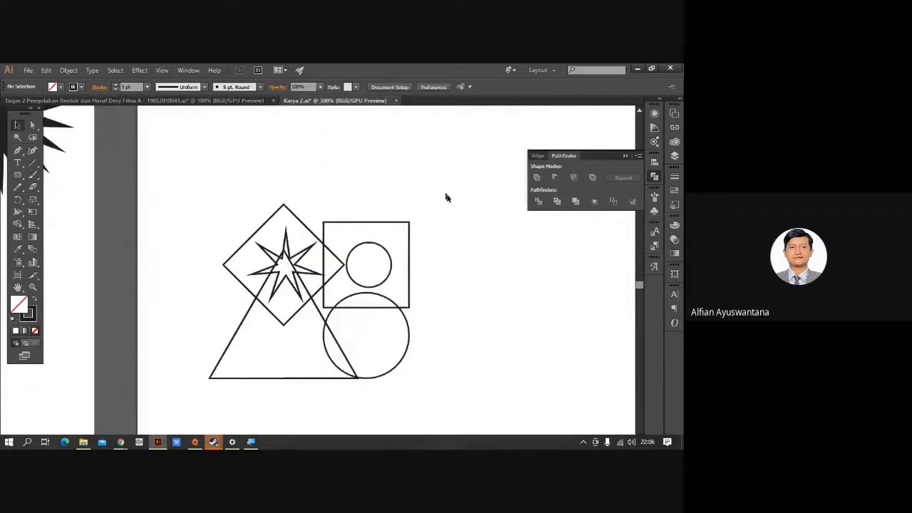
Alt-drag a copy of the whole shape arrangement about 26.6 mm to the right.
{"action": "key", "text": "ctrl+equal"}
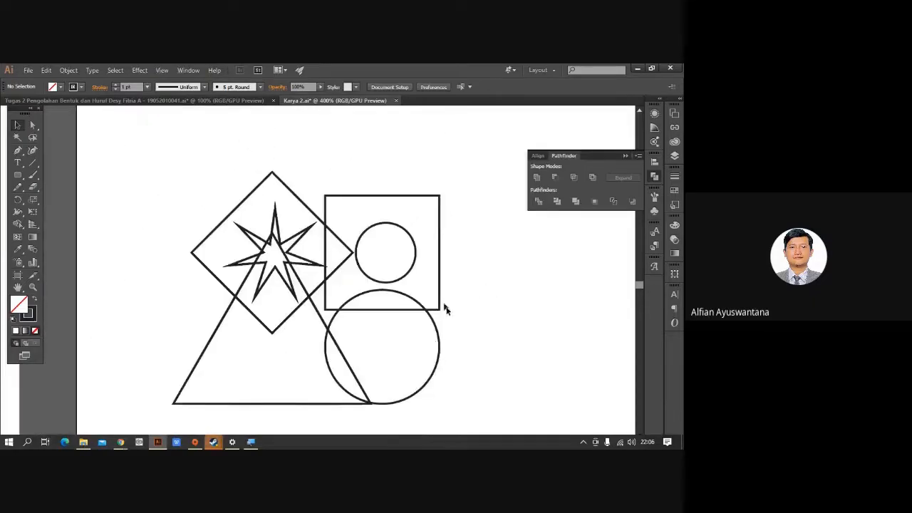
{"action": "key", "text": "ctrl+minus"}
{"action": "key", "text": "ctrl+minus"}
{"action": "left_click_drag", "start_coordinate": [198, 183], "coordinate": [218, 233]}
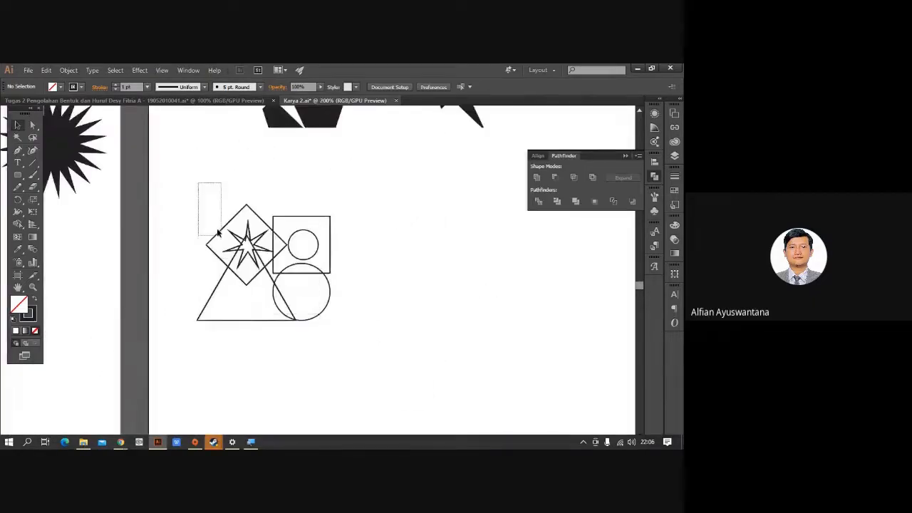
{"action": "key", "text": "ctrl+equal"}
{"action": "left_click_drag", "start_coordinate": [175, 180], "coordinate": [411, 398]}
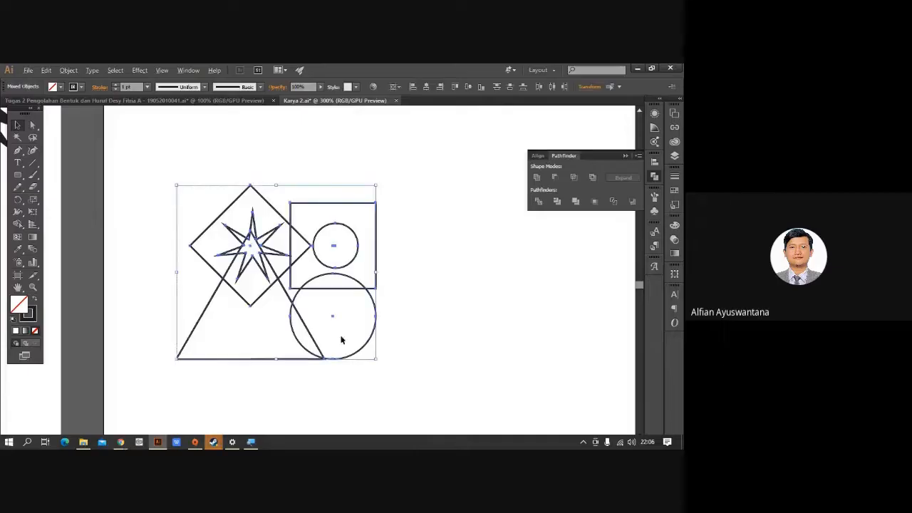
{"action": "left_click_drag", "start_coordinate": [306, 335], "coordinate": [568, 363]}
{"action": "left_click", "coordinate": [548, 407]}
Select all shapes of the left group again.
{"action": "left_click_drag", "start_coordinate": [535, 409], "coordinate": [472, 409]}
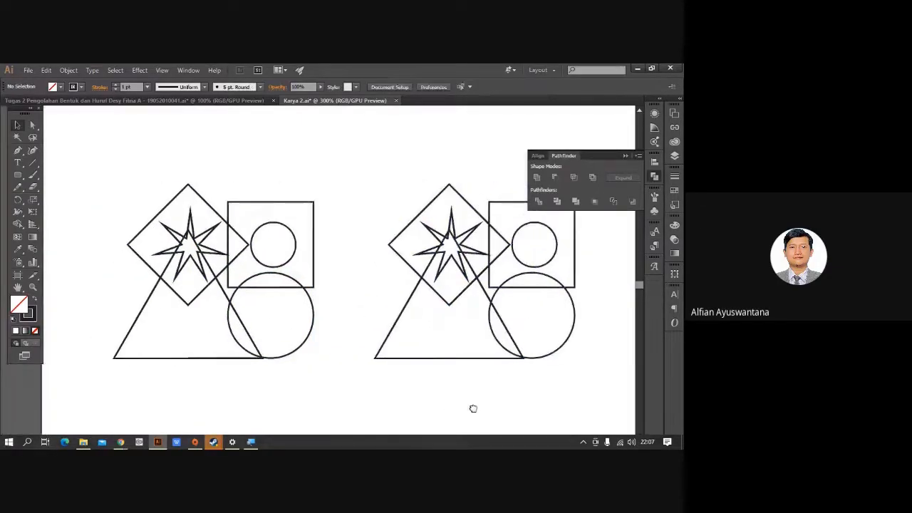
{"action": "scroll", "coordinate": [207, 240], "scroll_direction": "up", "scroll_amount": 1}
{"action": "left_click_drag", "start_coordinate": [104, 160], "coordinate": [376, 428]}
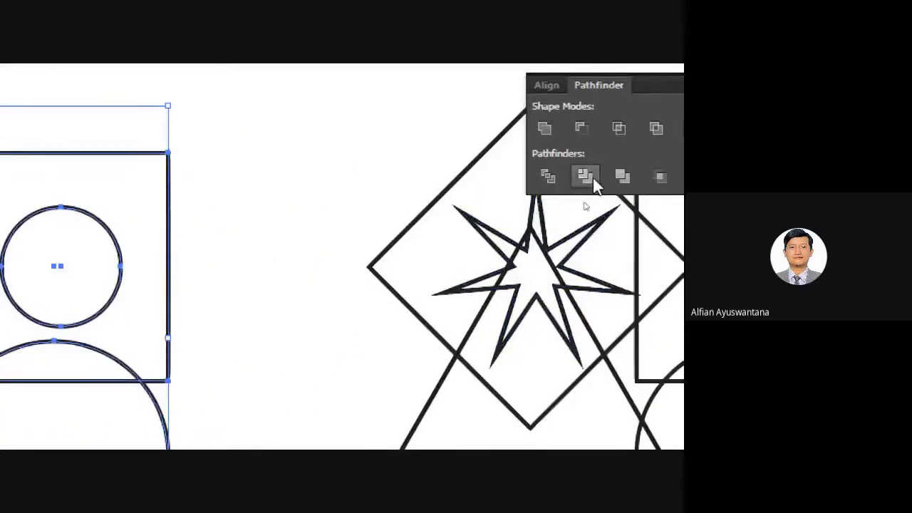
{"action": "left_click_drag", "start_coordinate": [496, 350], "coordinate": [625, 305]}
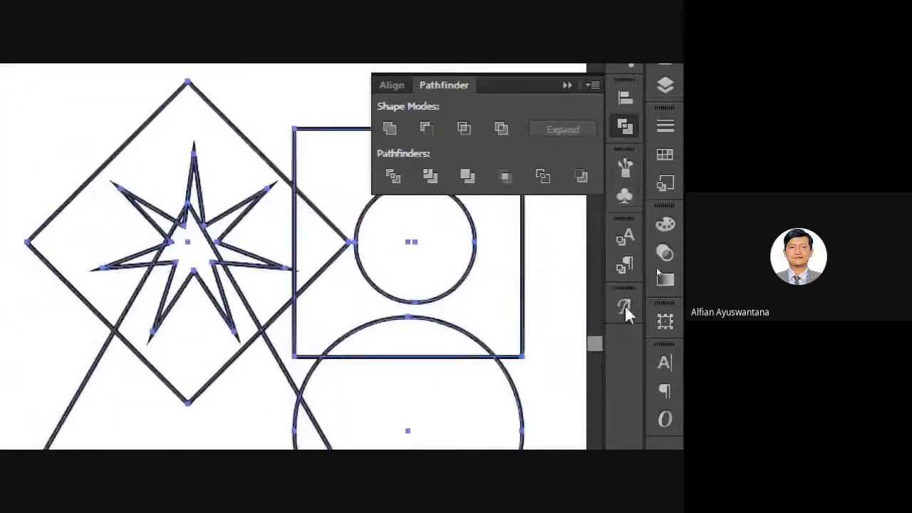
Split the left shape group at every intersection with Pathfinder Divide.
{"action": "left_click", "coordinate": [399, 179]}
{"action": "left_click", "coordinate": [283, 125]}
{"action": "scroll", "coordinate": [288, 134], "scroll_direction": "down", "scroll_amount": 2}
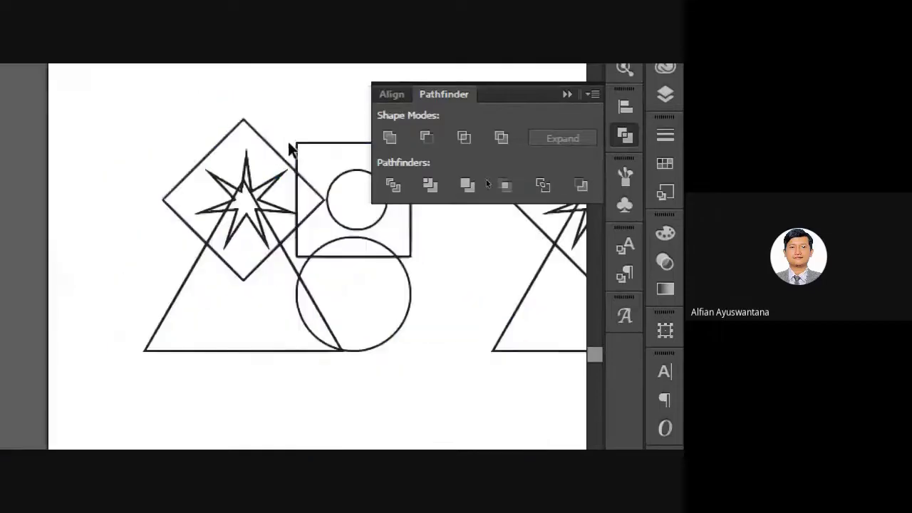
{"action": "left_click_drag", "start_coordinate": [127, 104], "coordinate": [432, 420]}
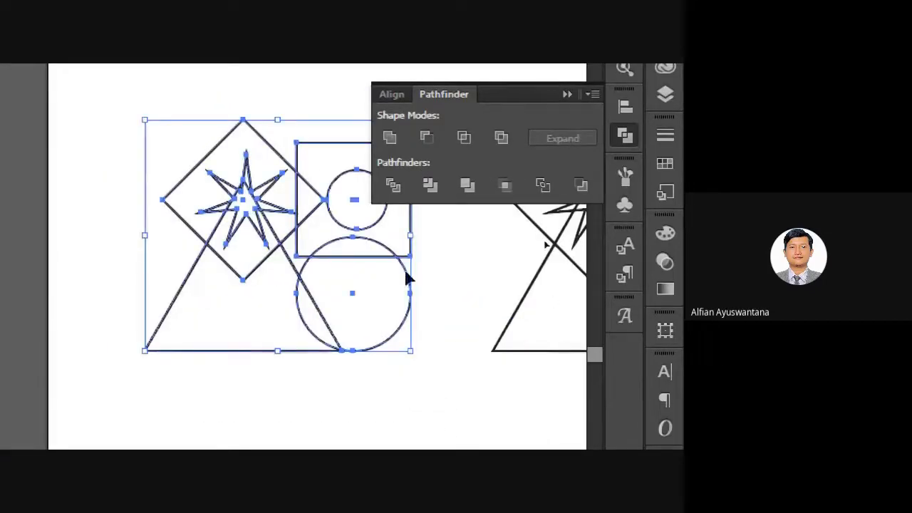
{"action": "left_click", "coordinate": [391, 184]}
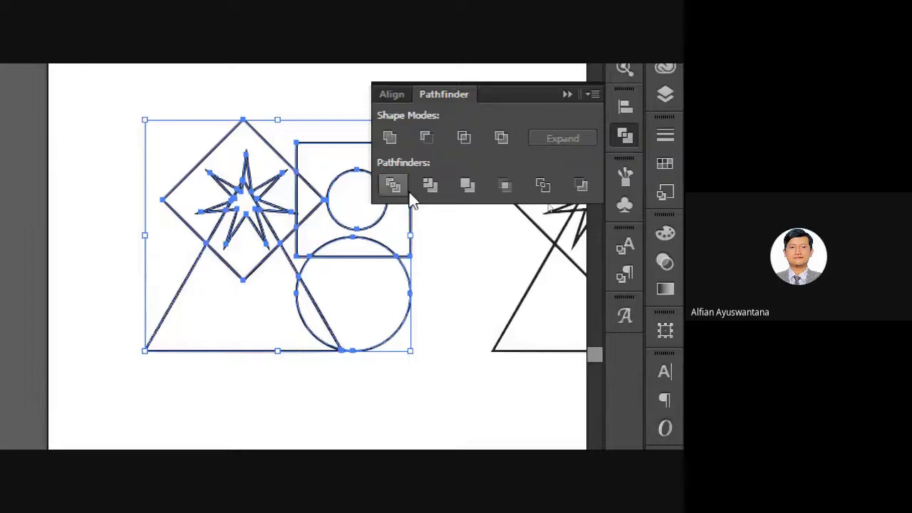
{"action": "left_click", "coordinate": [467, 187]}
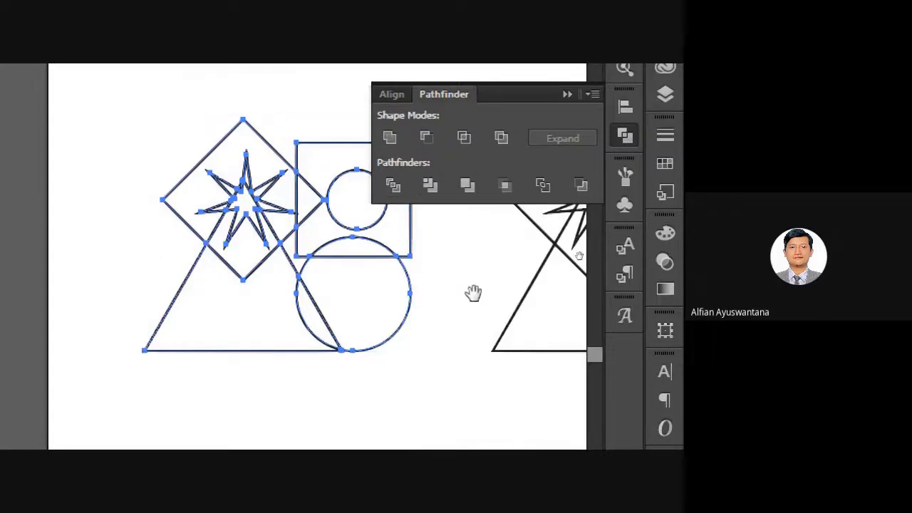
{"action": "left_click_drag", "start_coordinate": [474, 293], "coordinate": [319, 307]}
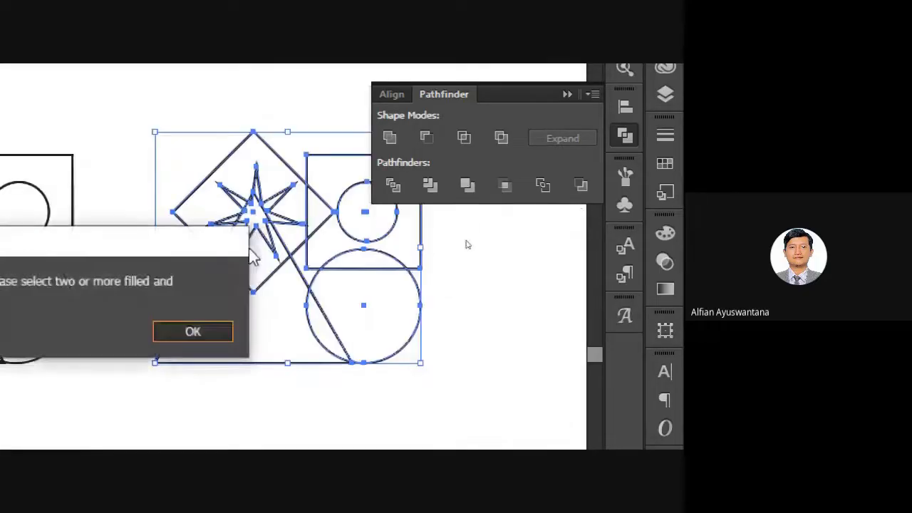
{"action": "key", "text": "Return"}
Divide the right group, then unite its pieces into one outline shape.
{"action": "left_click_drag", "start_coordinate": [302, 127], "coordinate": [468, 135]}
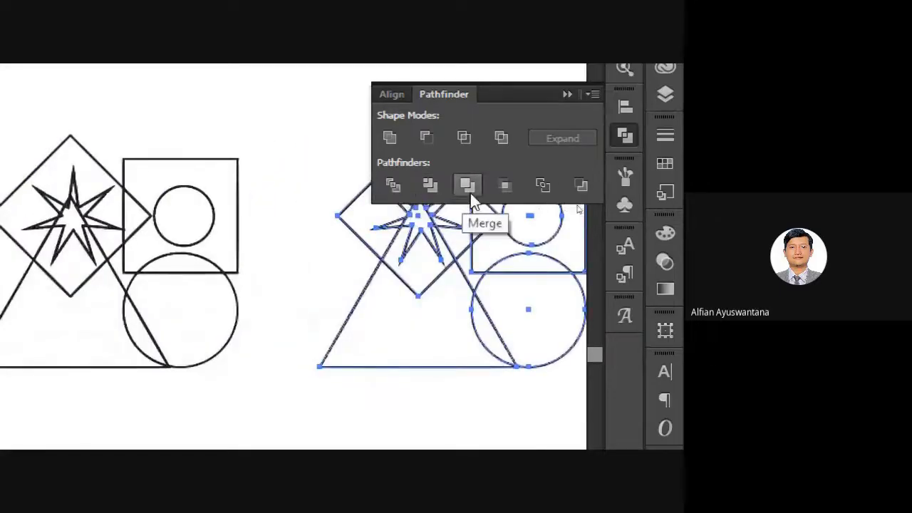
{"action": "left_click", "coordinate": [392, 184]}
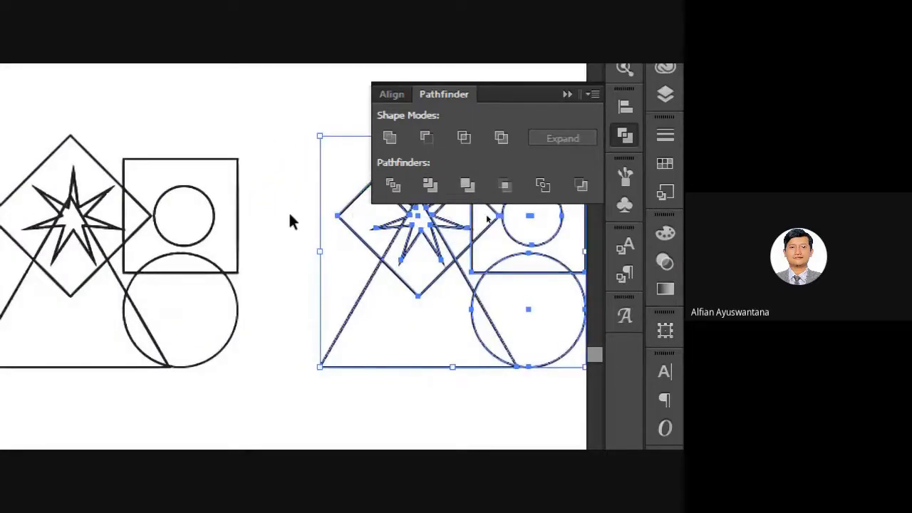
{"action": "scroll", "coordinate": [289, 211], "scroll_direction": "down", "scroll_amount": 1}
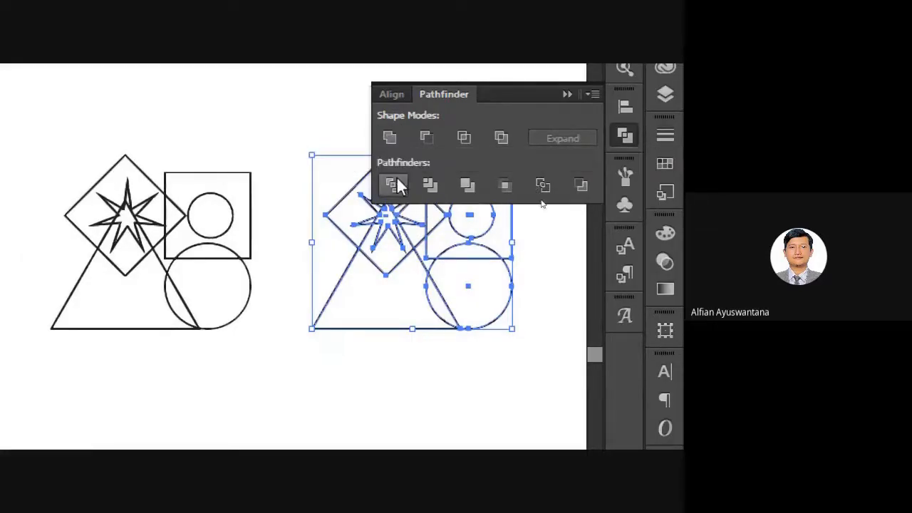
{"action": "left_click", "coordinate": [292, 125]}
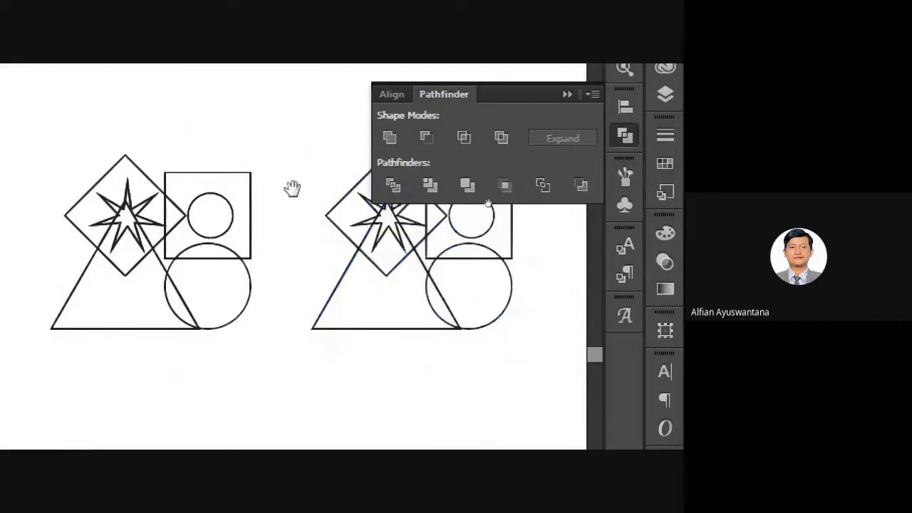
{"action": "left_click_drag", "start_coordinate": [291, 187], "coordinate": [185, 195]}
{"action": "left_click_drag", "start_coordinate": [188, 136], "coordinate": [427, 349]}
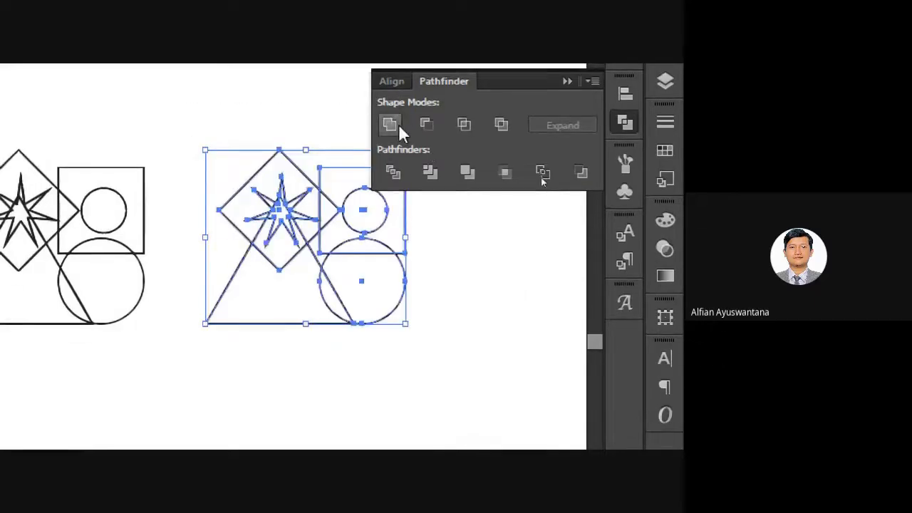
{"action": "left_click", "coordinate": [398, 126]}
{"action": "left_click", "coordinate": [473, 292]}
{"action": "left_click_drag", "start_coordinate": [251, 224], "coordinate": [290, 228]}
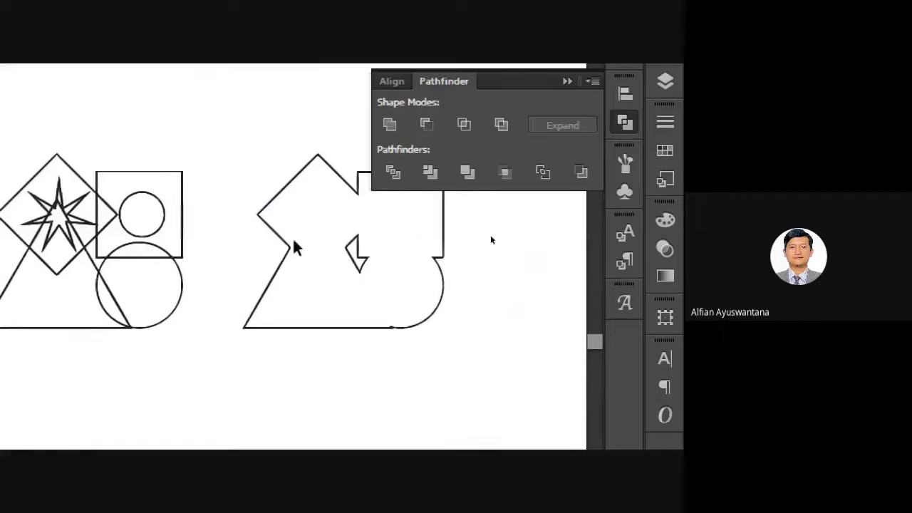
{"action": "left_click_drag", "start_coordinate": [224, 230], "coordinate": [451, 236]}
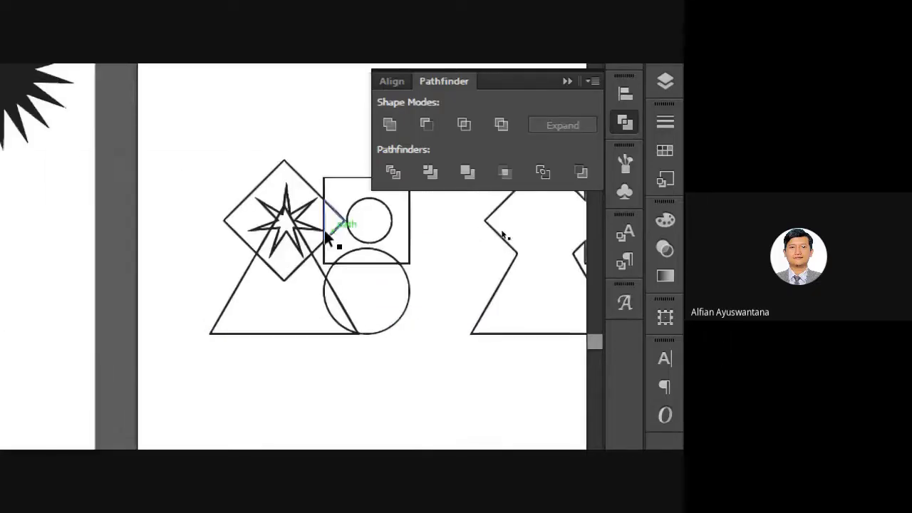
Alt-drag a copy of the left line-art group 51.37 mm straight down and select it.
{"action": "left_click_drag", "start_coordinate": [210, 138], "coordinate": [421, 360]}
{"action": "scroll", "coordinate": [384, 299], "scroll_direction": "down", "scroll_amount": 1}
{"action": "scroll", "coordinate": [385, 299], "scroll_direction": "down", "scroll_amount": 1}
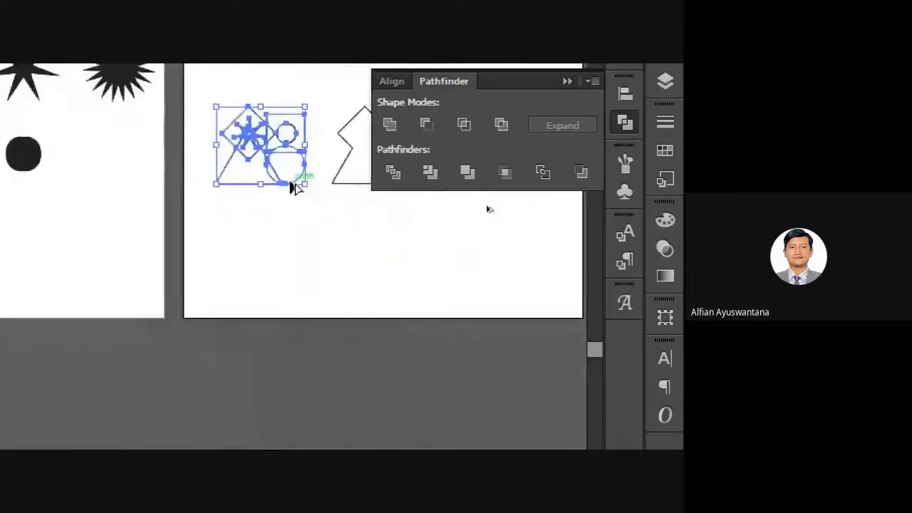
{"action": "left_click_drag", "start_coordinate": [300, 183], "coordinate": [319, 287]}
{"action": "left_click", "coordinate": [356, 264]}
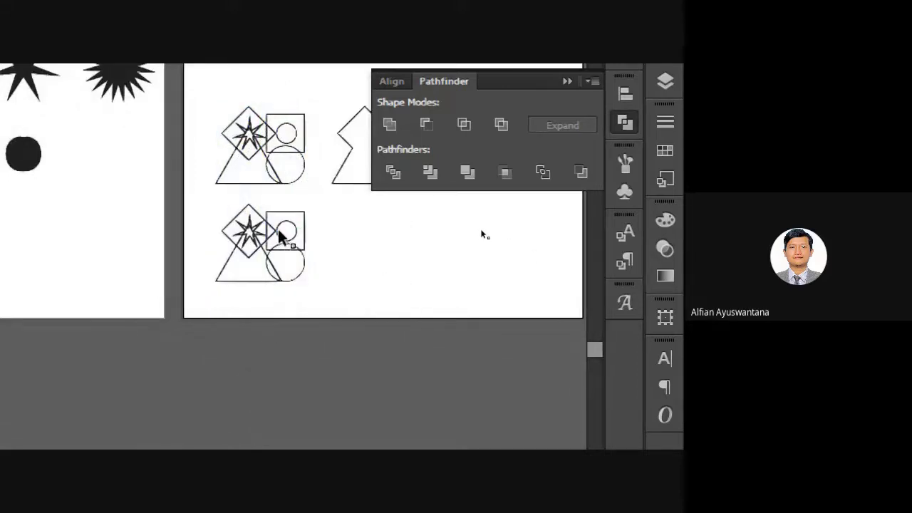
{"action": "left_click_drag", "start_coordinate": [196, 197], "coordinate": [376, 324]}
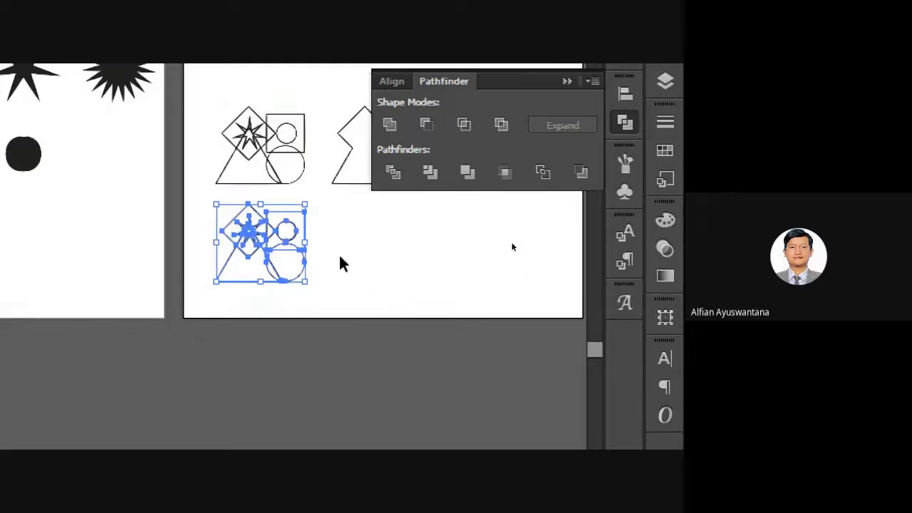
{"action": "scroll", "coordinate": [339, 264], "scroll_direction": "down", "scroll_amount": 1}
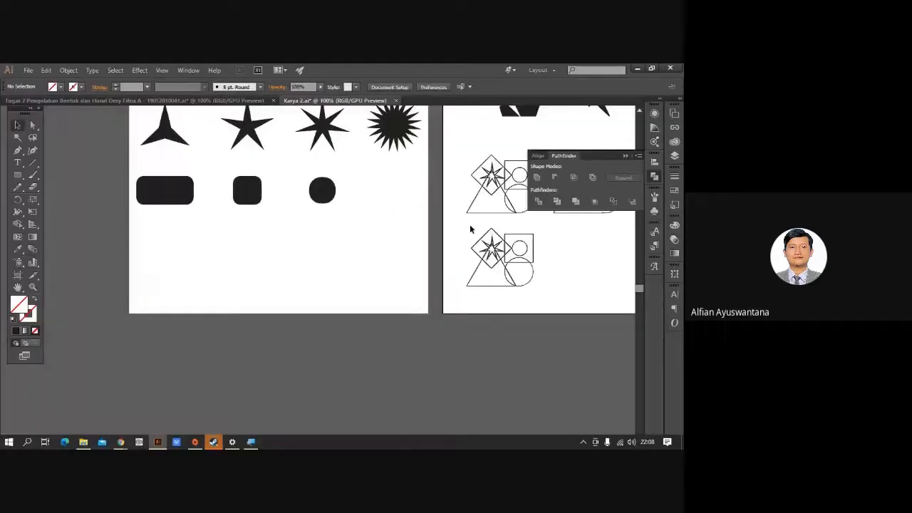
Fill the lower copied line-art group with white through the Color Picker.
{"action": "left_click", "coordinate": [479, 239]}
{"action": "double_click", "coordinate": [30, 312]}
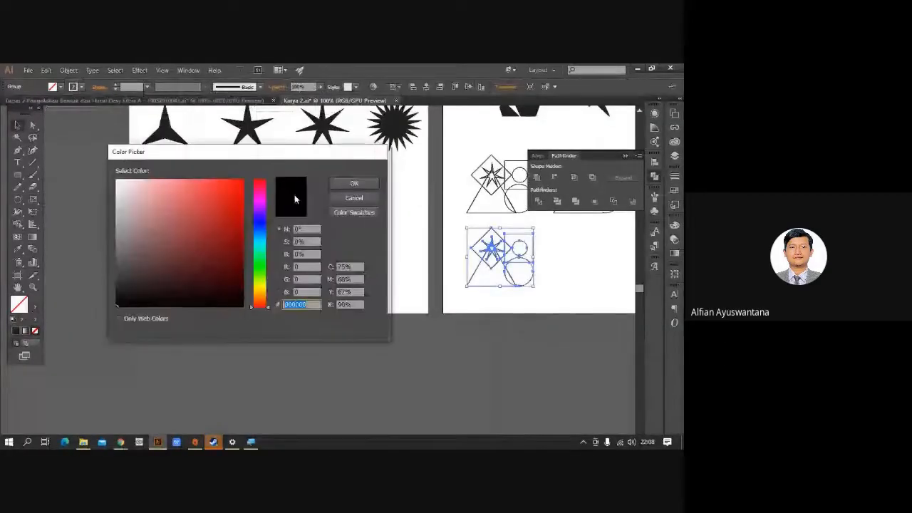
{"action": "left_click", "coordinate": [340, 186]}
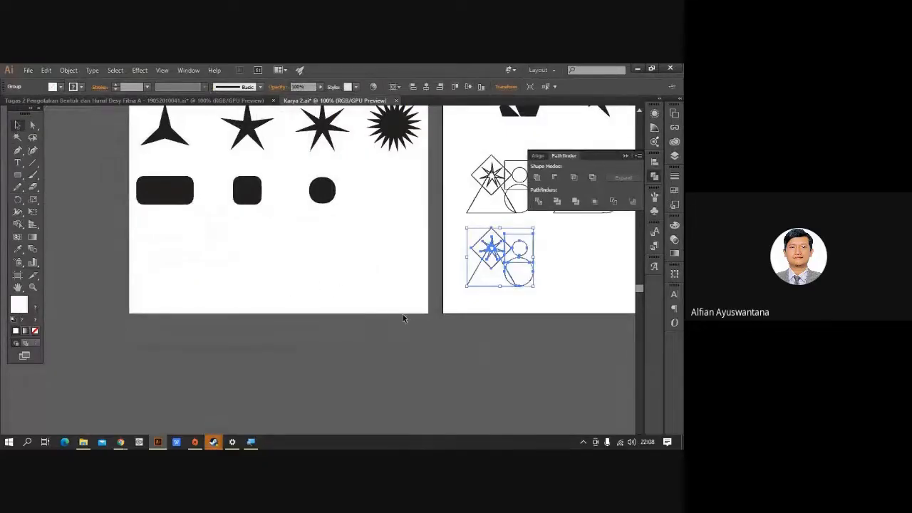
{"action": "left_click", "coordinate": [458, 306]}
{"action": "scroll", "coordinate": [427, 300], "scroll_direction": "right", "scroll_amount": 4}
{"action": "scroll", "coordinate": [377, 270], "scroll_direction": "up", "scroll_amount": 4}
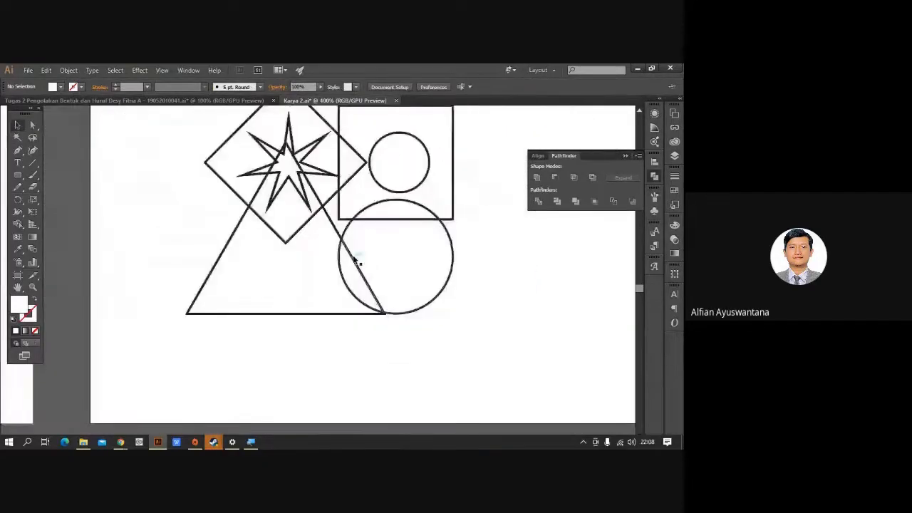
Check the lower artwork in Outline view, then ungroup it.
{"action": "left_click", "coordinate": [354, 259]}
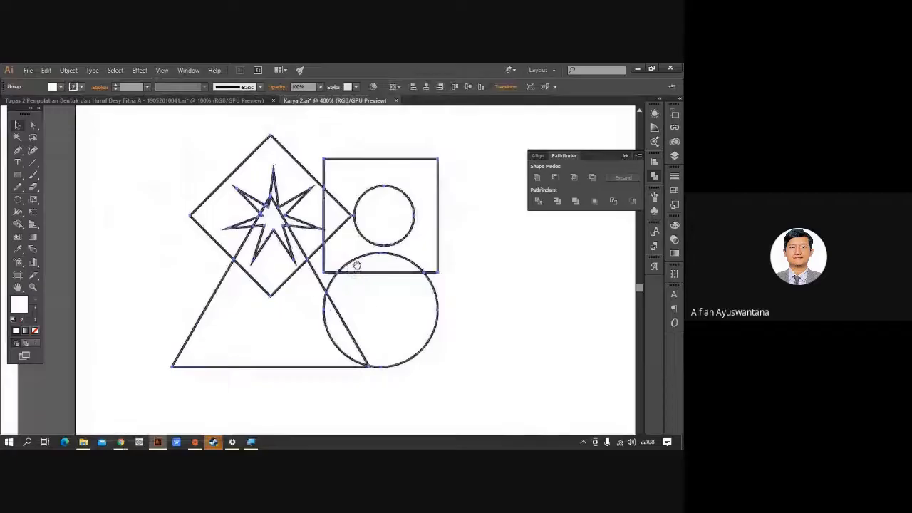
{"action": "key", "text": "ctrl+y"}
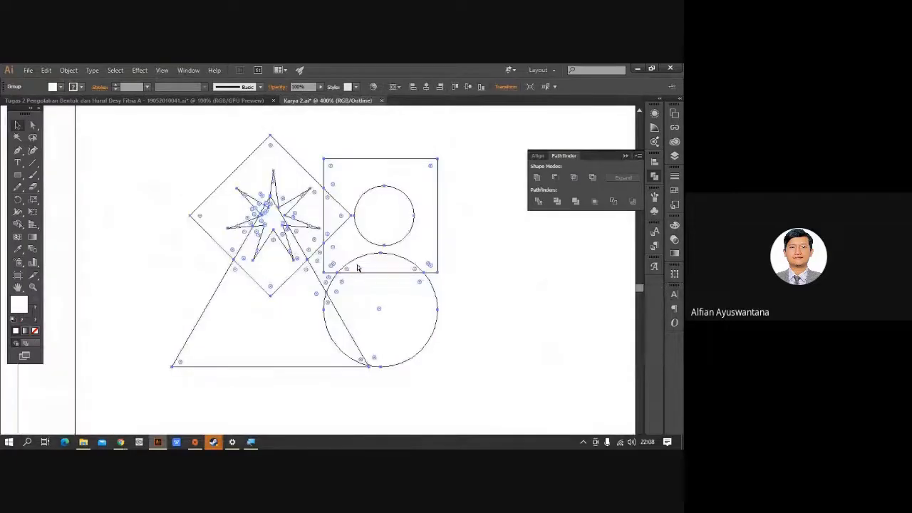
{"action": "key", "text": "ctrl+y"}
{"action": "left_click", "coordinate": [465, 290]}
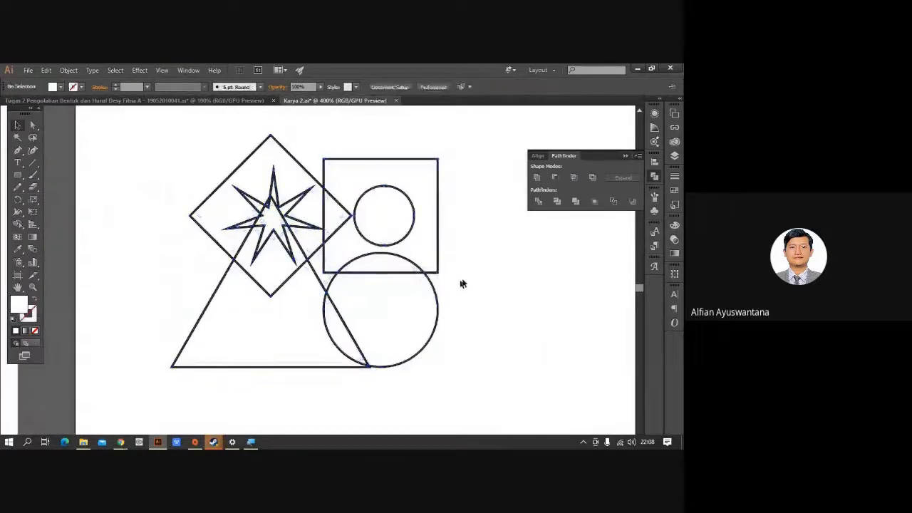
{"action": "left_click_drag", "start_coordinate": [425, 214], "coordinate": [451, 243]}
{"action": "left_click", "coordinate": [349, 210]}
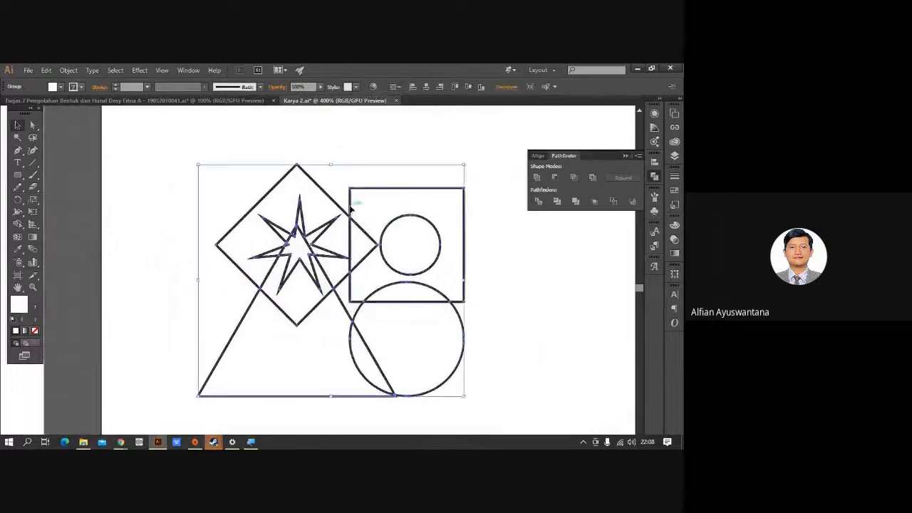
{"action": "right_click", "coordinate": [351, 207]}
{"action": "left_click", "coordinate": [392, 267]}
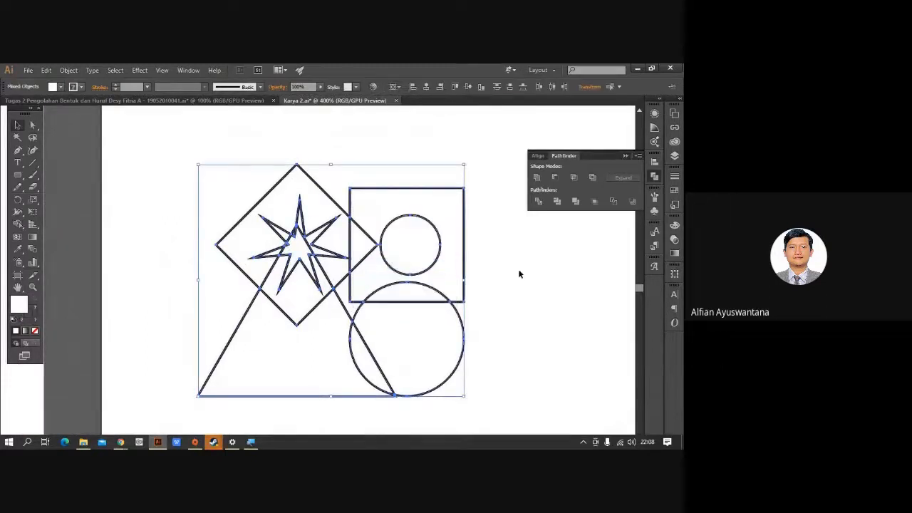
{"action": "left_click", "coordinate": [517, 268]}
{"action": "left_click_drag", "start_coordinate": [456, 292], "coordinate": [361, 271]}
Drag the square-and-circle, lower circle and triangle pieces away from the rest.
{"action": "left_click_drag", "start_coordinate": [371, 240], "coordinate": [513, 233]}
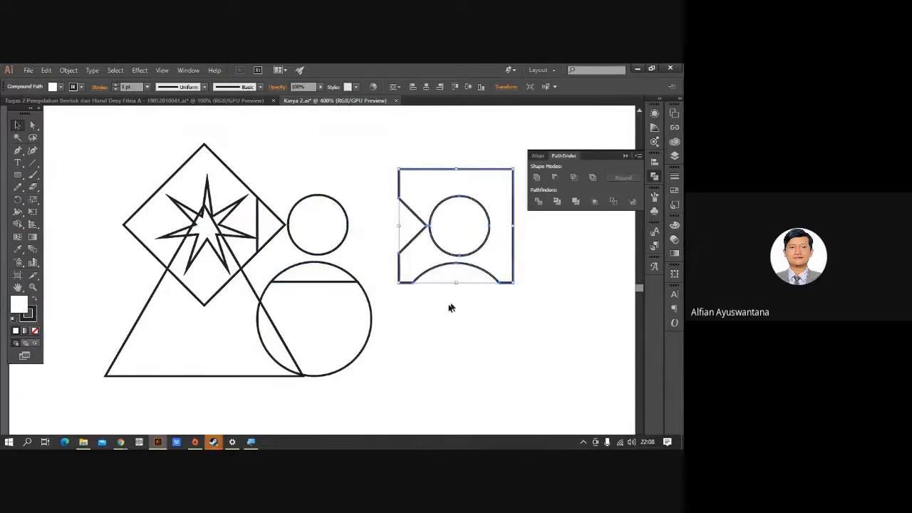
{"action": "left_click_drag", "start_coordinate": [369, 313], "coordinate": [499, 357]}
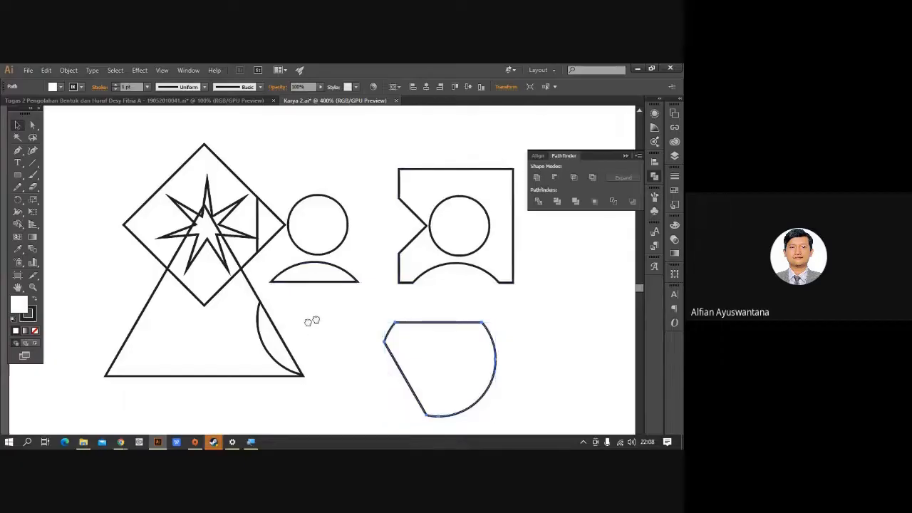
{"action": "left_click_drag", "start_coordinate": [309, 320], "coordinate": [370, 295]}
{"action": "left_click_drag", "start_coordinate": [280, 351], "coordinate": [251, 401]}
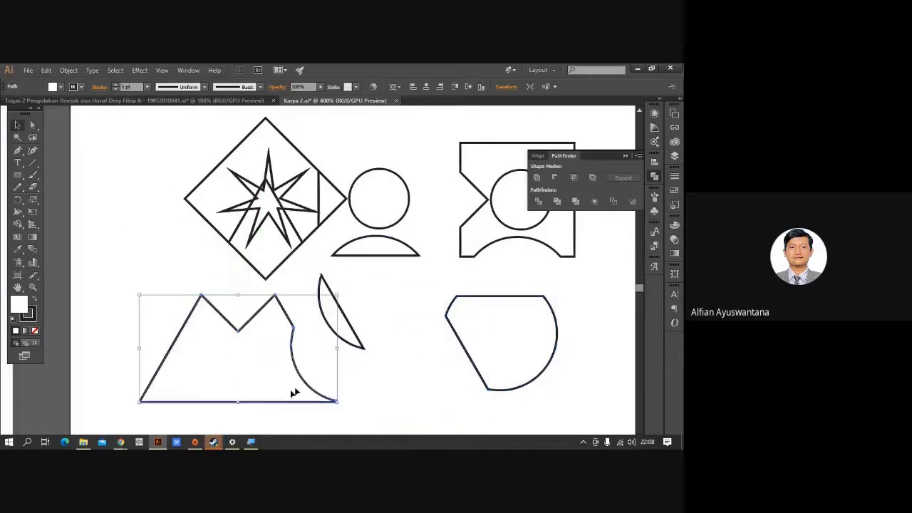
{"action": "left_click_drag", "start_coordinate": [380, 301], "coordinate": [380, 361]}
{"action": "left_click_drag", "start_coordinate": [346, 272], "coordinate": [358, 213]}
Pull the diamond and star fragments apart across the artboard.
{"action": "left_click_drag", "start_coordinate": [295, 212], "coordinate": [194, 146]}
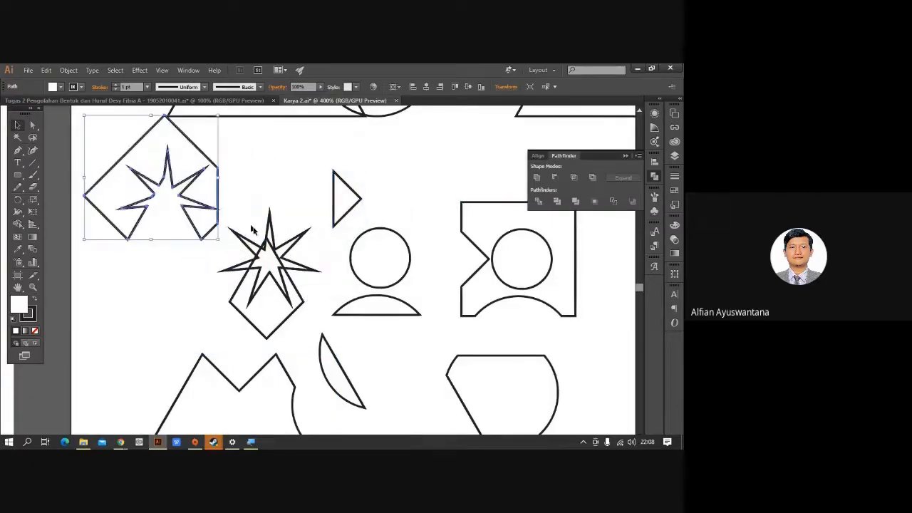
{"action": "left_click_drag", "start_coordinate": [279, 297], "coordinate": [158, 322]}
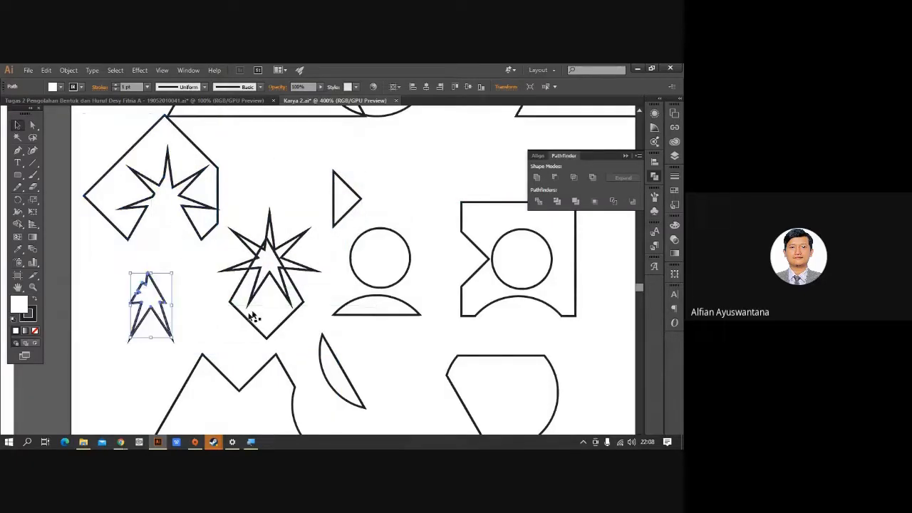
{"action": "left_click_drag", "start_coordinate": [282, 297], "coordinate": [151, 393]}
{"action": "left_click_drag", "start_coordinate": [304, 270], "coordinate": [296, 344]}
{"action": "left_click_drag", "start_coordinate": [253, 262], "coordinate": [264, 200]}
{"action": "left_click_drag", "start_coordinate": [266, 243], "coordinate": [306, 247]}
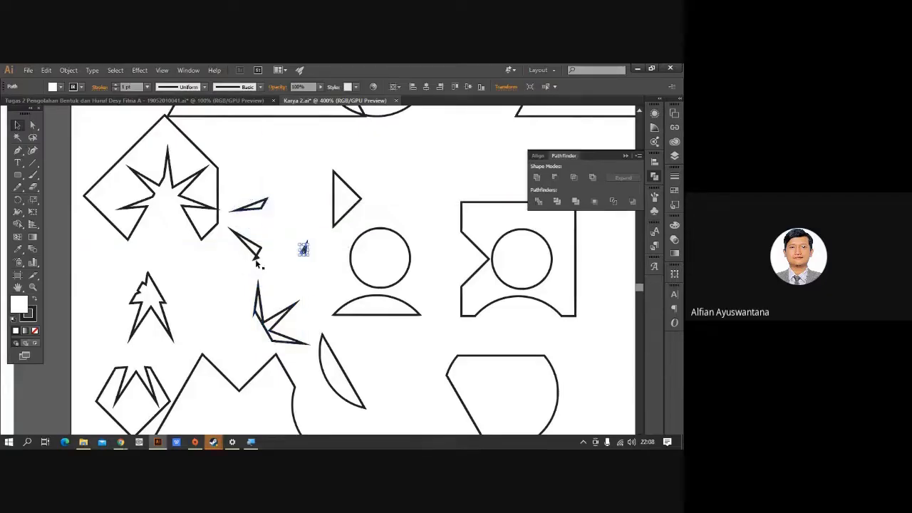
{"action": "left_click_drag", "start_coordinate": [256, 259], "coordinate": [246, 282]}
{"action": "left_click", "coordinate": [284, 281]}
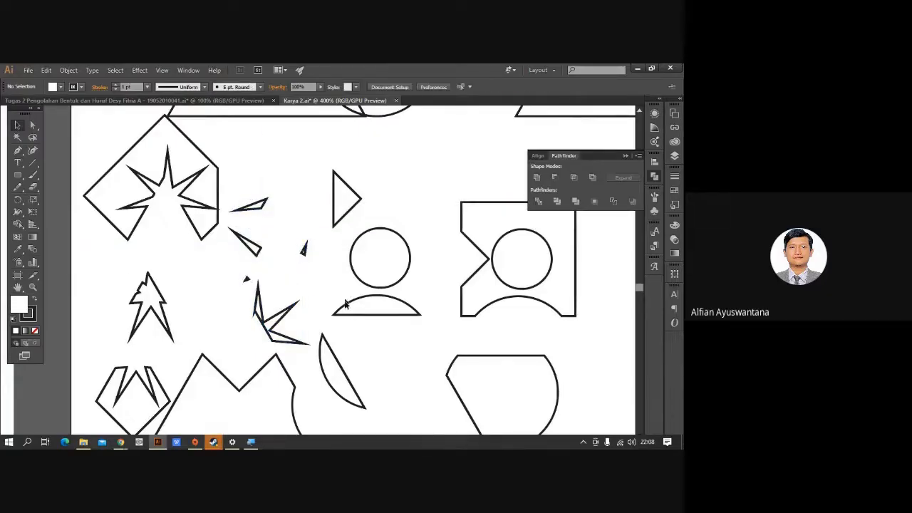
{"action": "scroll", "coordinate": [345, 315], "scroll_direction": "down", "scroll_amount": 2}
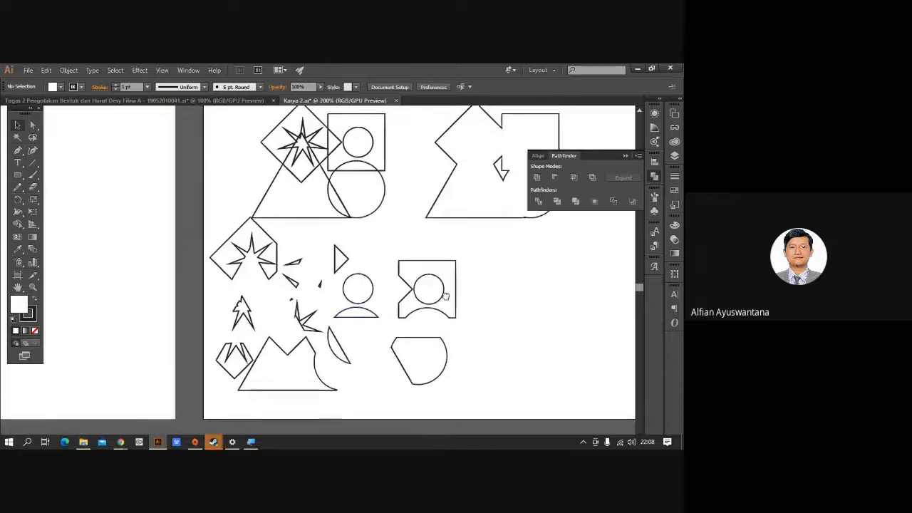
Move all scattered pieces together to the right and recentre the artboards in view.
{"action": "left_click_drag", "start_coordinate": [205, 232], "coordinate": [437, 373]}
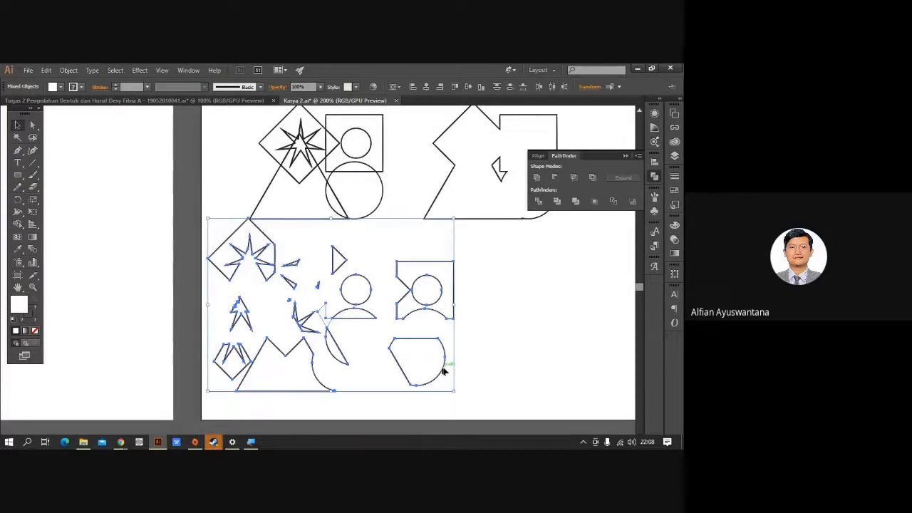
{"action": "left_click_drag", "start_coordinate": [442, 372], "coordinate": [529, 375]}
{"action": "left_click", "coordinate": [567, 359]}
{"action": "left_click_drag", "start_coordinate": [567, 358], "coordinate": [435, 404]}
{"action": "scroll", "coordinate": [488, 329], "scroll_direction": "down", "scroll_amount": 3}
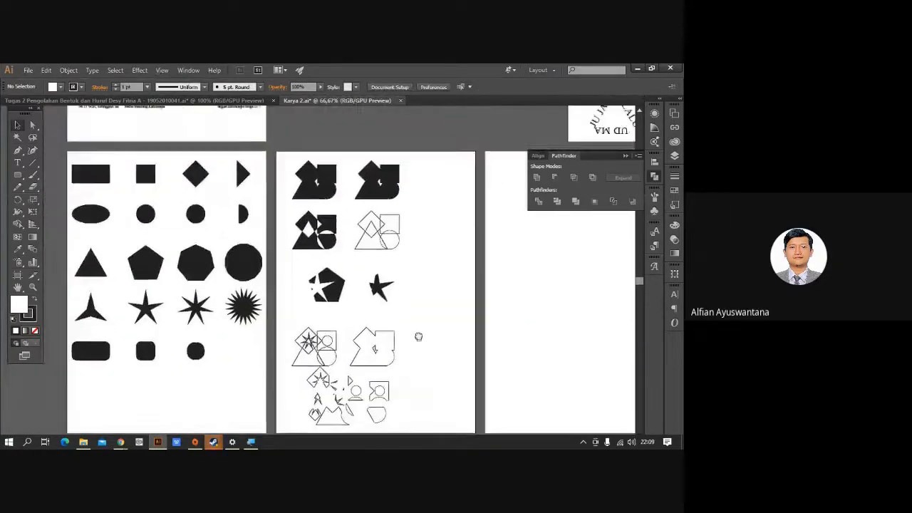
{"action": "left_click_drag", "start_coordinate": [417, 335], "coordinate": [427, 302]}
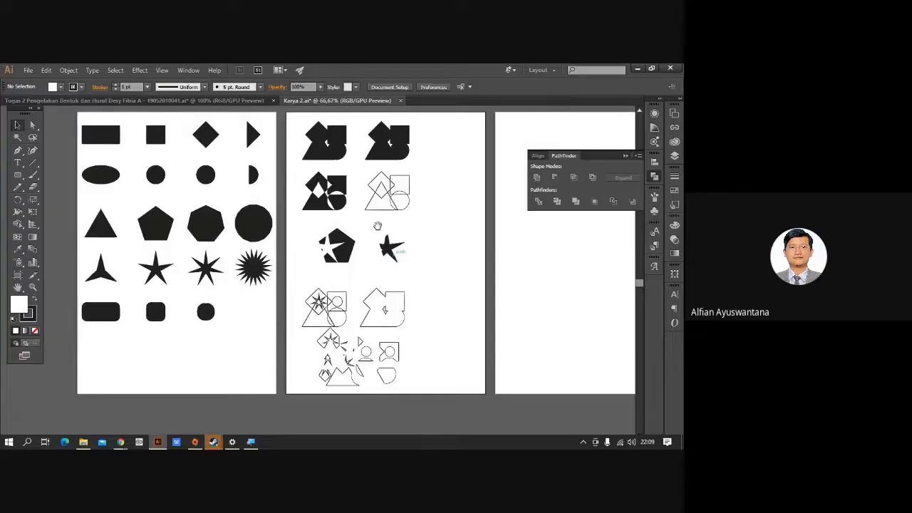
{"action": "left_click_drag", "start_coordinate": [377, 226], "coordinate": [358, 253]}
{"action": "scroll", "coordinate": [218, 189], "scroll_direction": "up", "scroll_amount": 3}
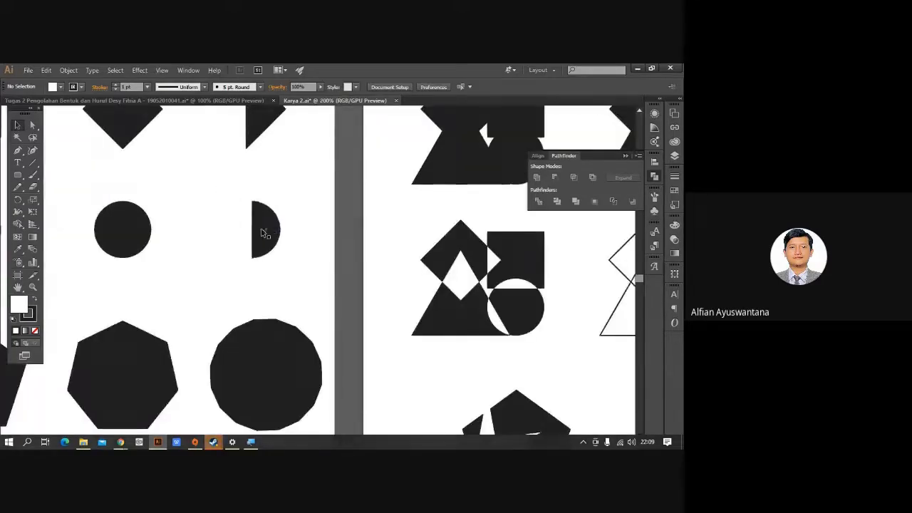
In Outline mode, move the triangle and half-circle into empty space.
{"action": "left_click", "coordinate": [261, 229]}
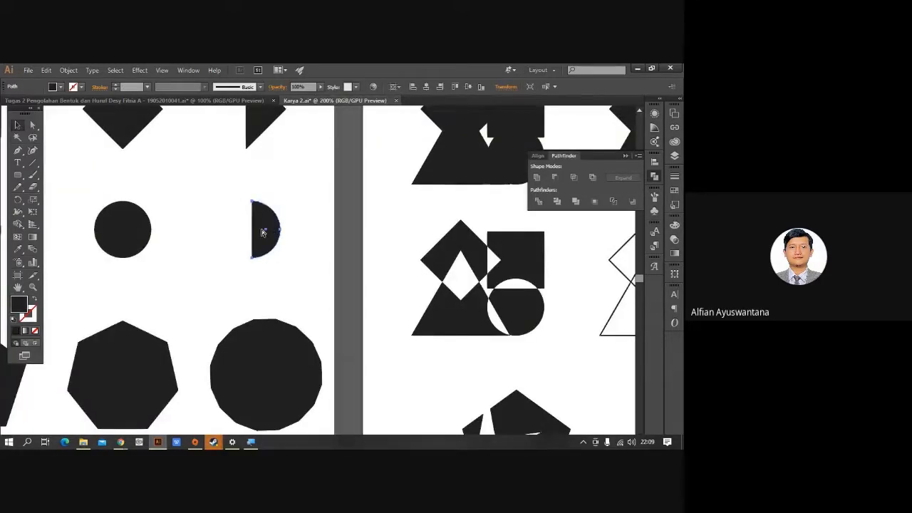
{"action": "key", "text": "ctrl+y"}
{"action": "scroll", "coordinate": [320, 244], "scroll_direction": "up", "scroll_amount": 3}
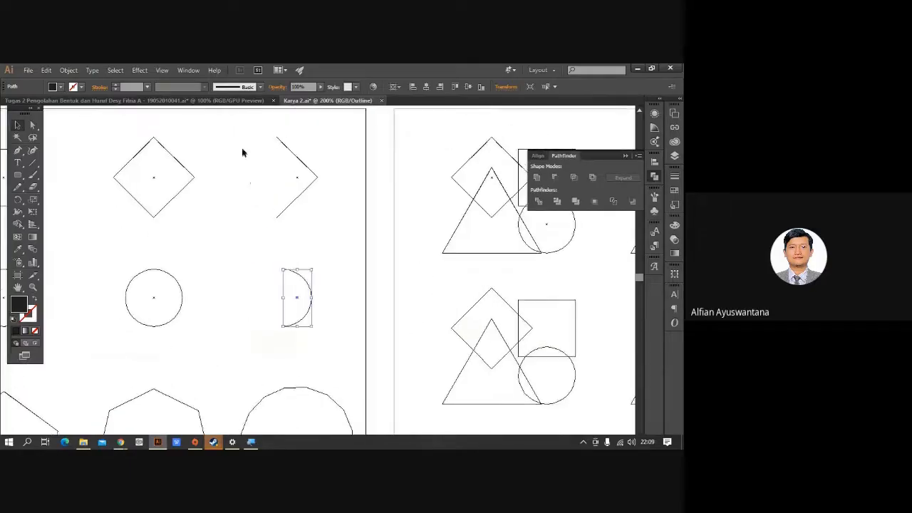
{"action": "left_click_drag", "start_coordinate": [243, 149], "coordinate": [488, 310]}
{"action": "scroll", "coordinate": [319, 323], "scroll_direction": "down", "scroll_amount": 2}
{"action": "left_click", "coordinate": [505, 342]}
{"action": "left_click_drag", "start_coordinate": [511, 355], "coordinate": [391, 357]}
{"action": "scroll", "coordinate": [376, 277], "scroll_direction": "up", "scroll_amount": 3}
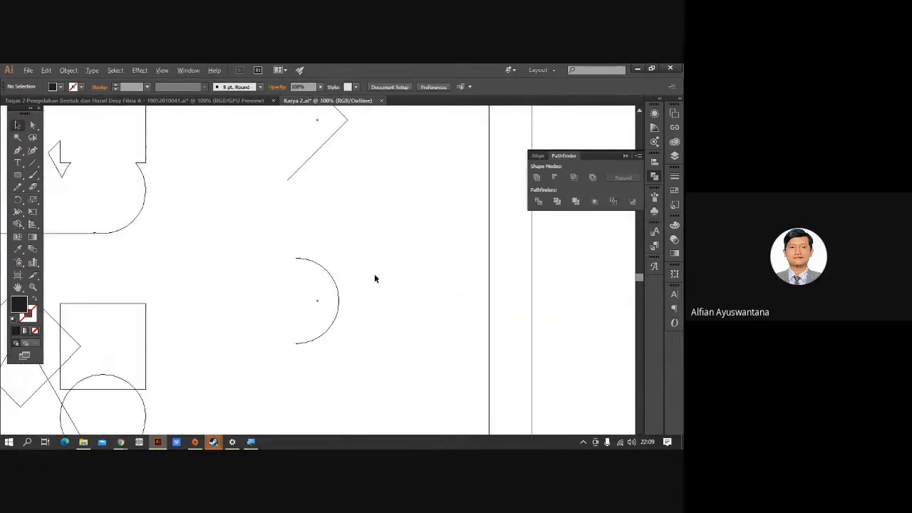
{"action": "left_click_drag", "start_coordinate": [330, 241], "coordinate": [393, 307]}
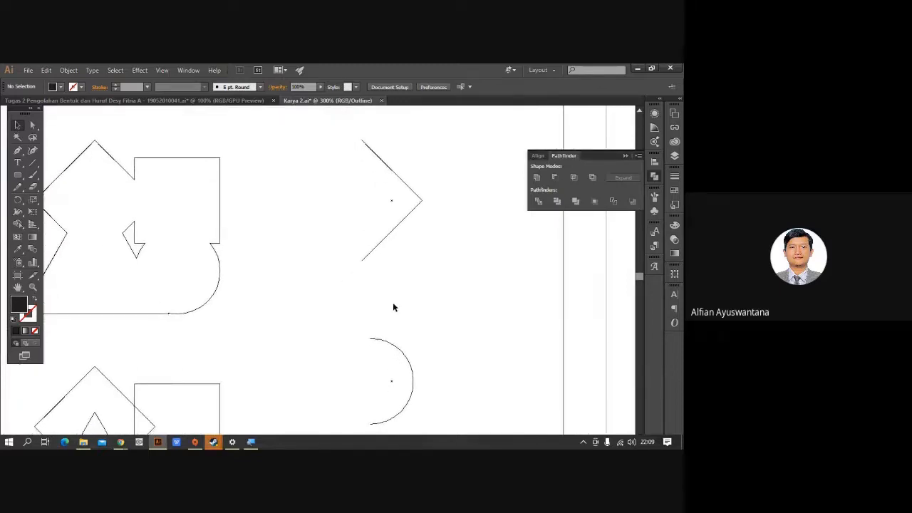
{"action": "key", "text": "ctrl+y"}
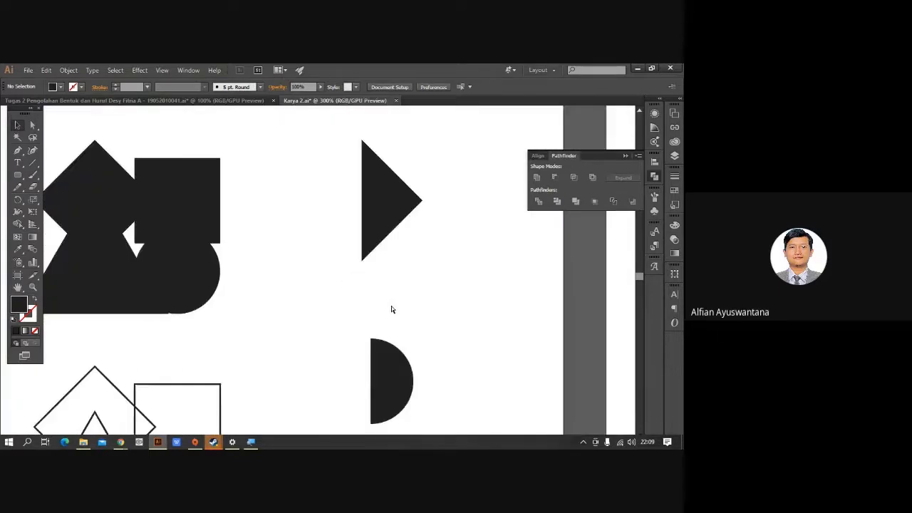
Push the half-circle against the triangle, try Pathfinder Divide, then undo it.
{"action": "left_click", "coordinate": [379, 223]}
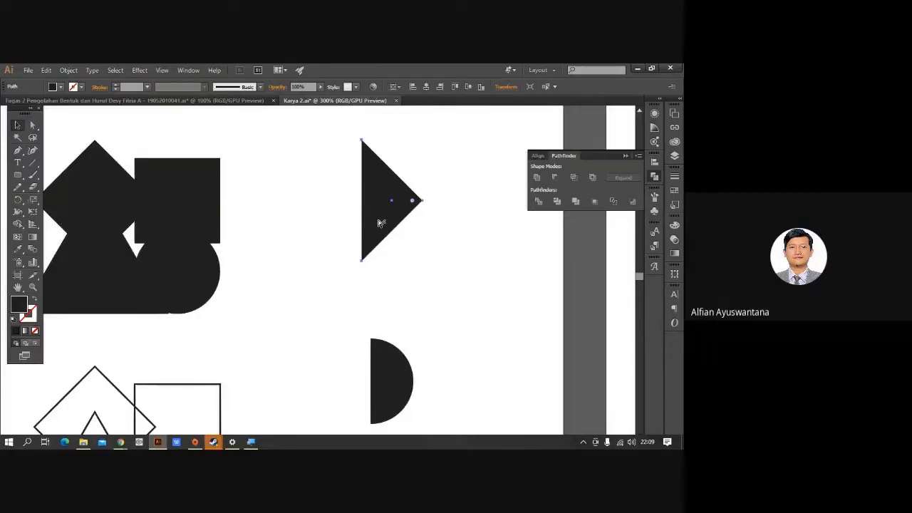
{"action": "left_click", "coordinate": [420, 299]}
{"action": "left_click_drag", "start_coordinate": [391, 387], "coordinate": [393, 246]}
{"action": "left_click", "coordinate": [339, 163]}
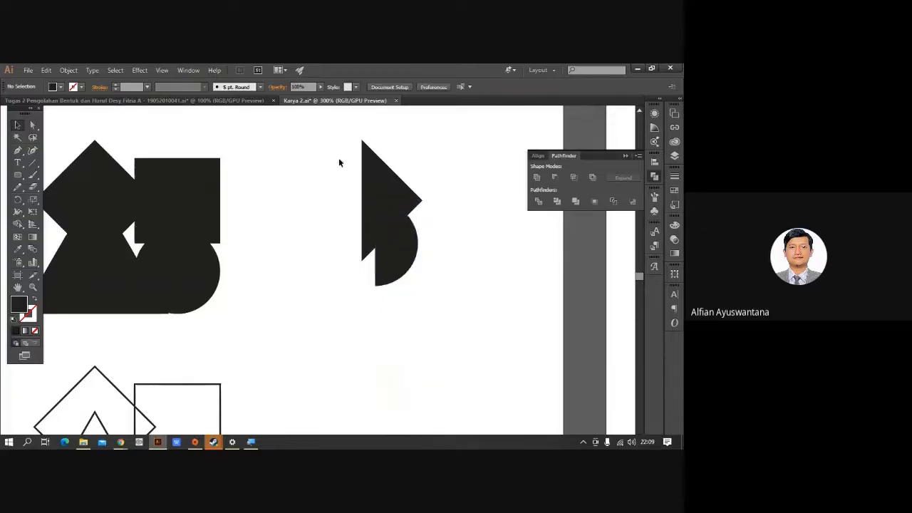
{"action": "left_click_drag", "start_coordinate": [336, 155], "coordinate": [485, 267]}
{"action": "left_click", "coordinate": [539, 201]}
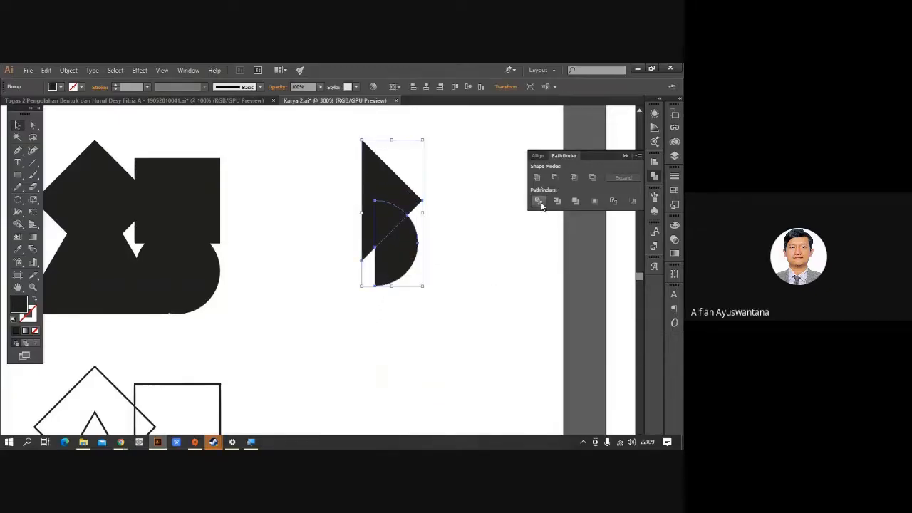
{"action": "left_click", "coordinate": [485, 240]}
{"action": "key", "text": "ctrl+z"}
{"action": "key", "text": "ctrl+z"}
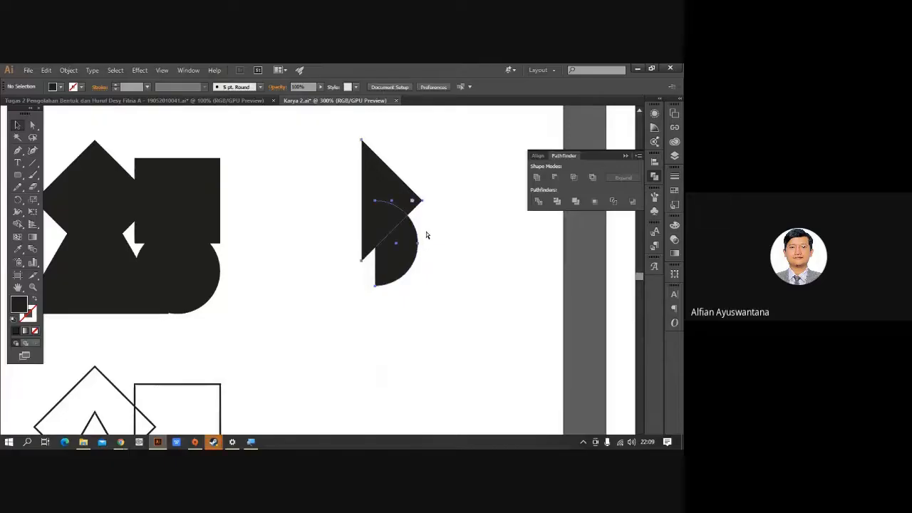
{"action": "left_click", "coordinate": [436, 268]}
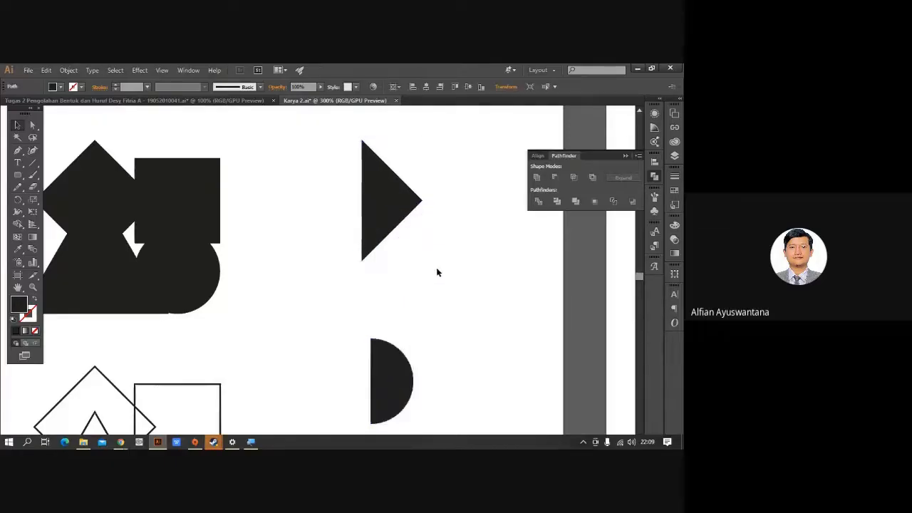
{"action": "left_click_drag", "start_coordinate": [436, 321], "coordinate": [428, 309]}
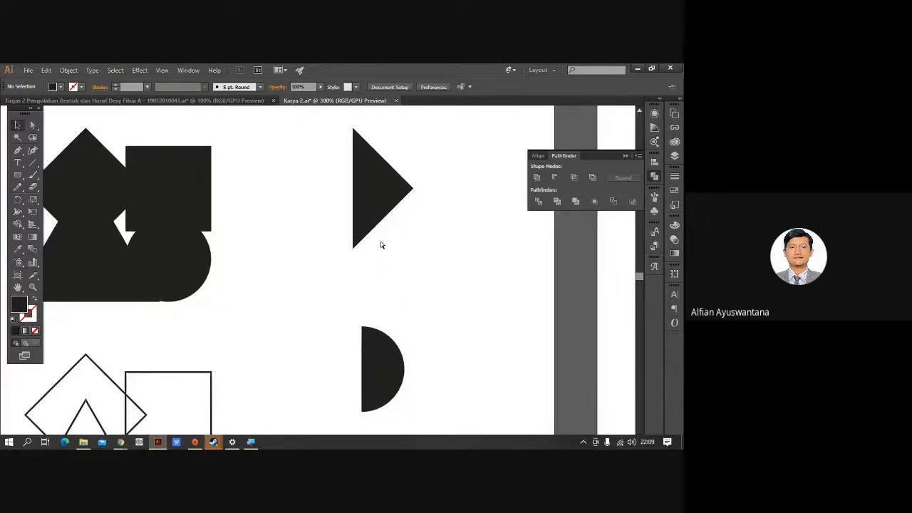
{"action": "key", "text": "ctrl+y"}
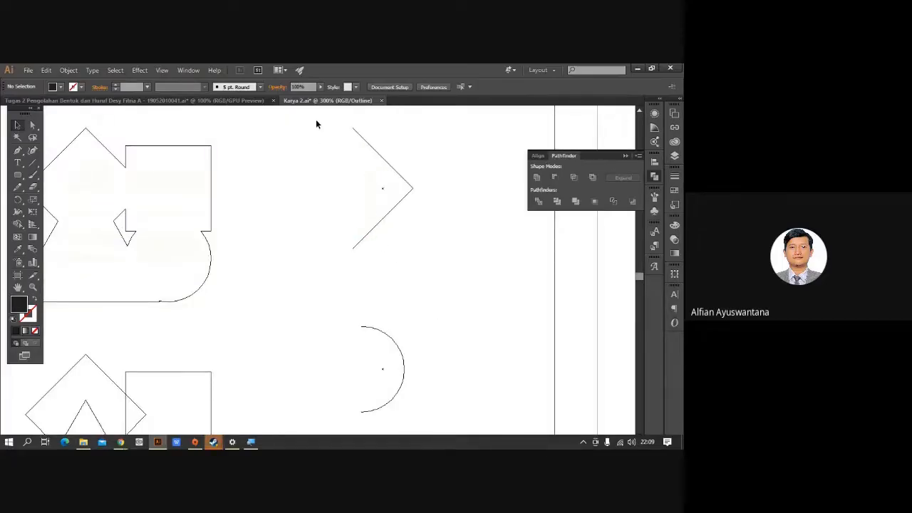
Unite the open triangle path and the half-circle each into one closed shape.
{"action": "left_click_drag", "start_coordinate": [315, 119], "coordinate": [452, 289]}
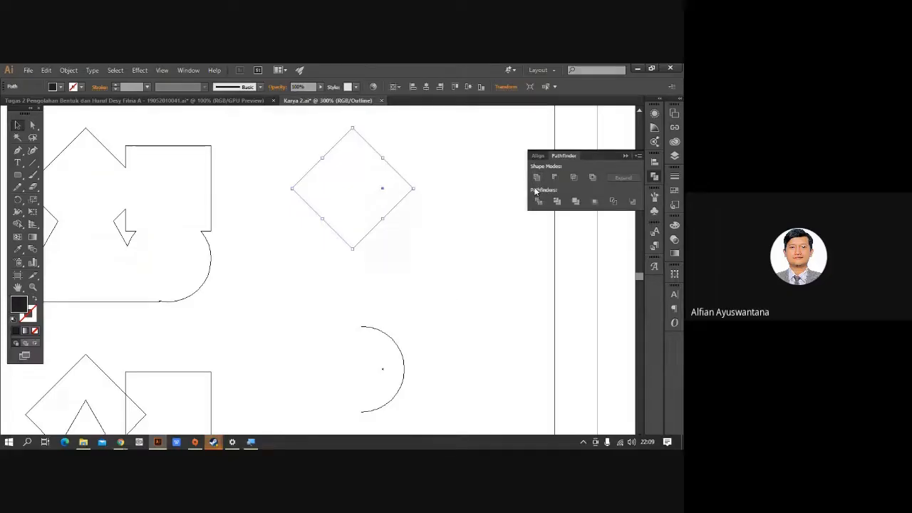
{"action": "left_click", "coordinate": [535, 177]}
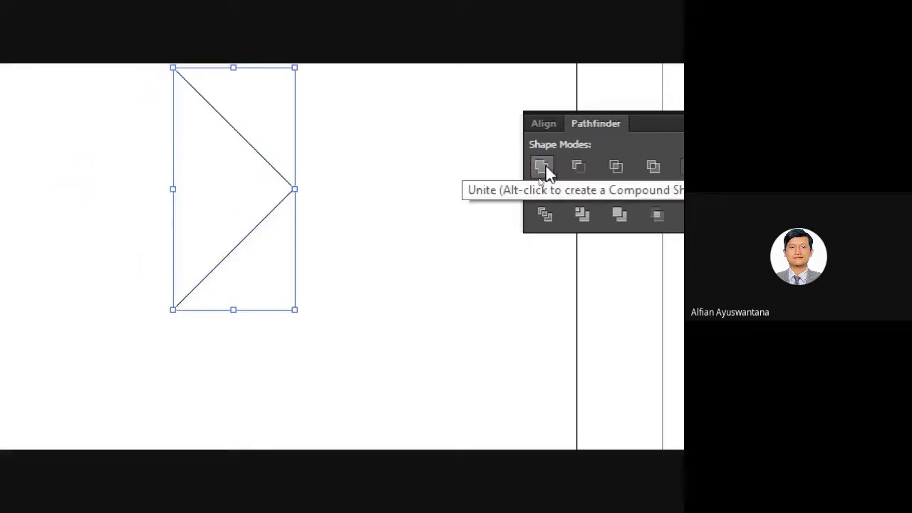
{"action": "left_click", "coordinate": [389, 223]}
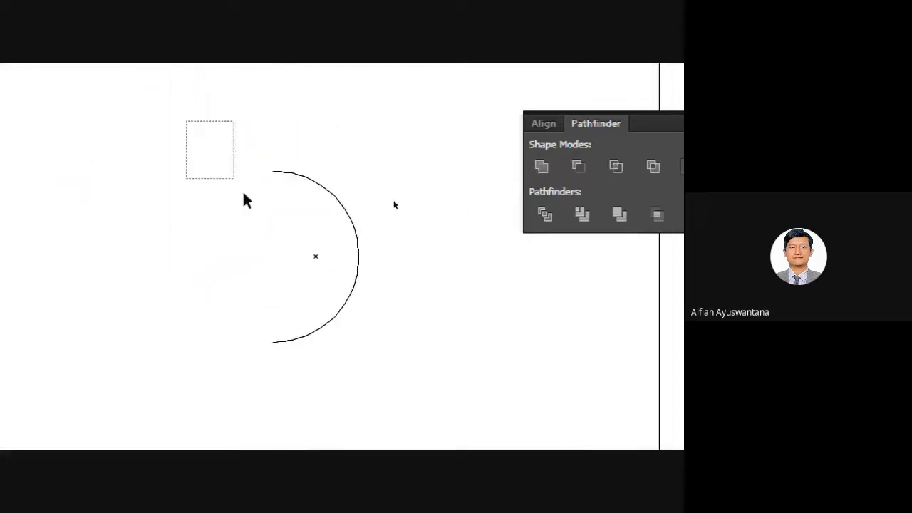
{"action": "left_click_drag", "start_coordinate": [244, 193], "coordinate": [394, 201]}
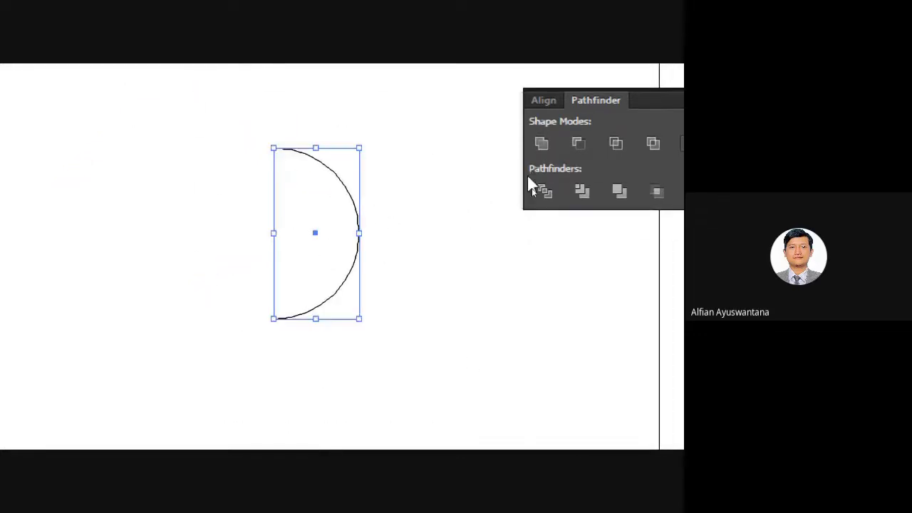
{"action": "left_click", "coordinate": [542, 144]}
{"action": "left_click", "coordinate": [413, 291]}
Inspect the half-diamond and half-circle pieces, then return to the filled preview.
{"action": "scroll", "coordinate": [413, 291], "scroll_direction": "down", "scroll_amount": 1}
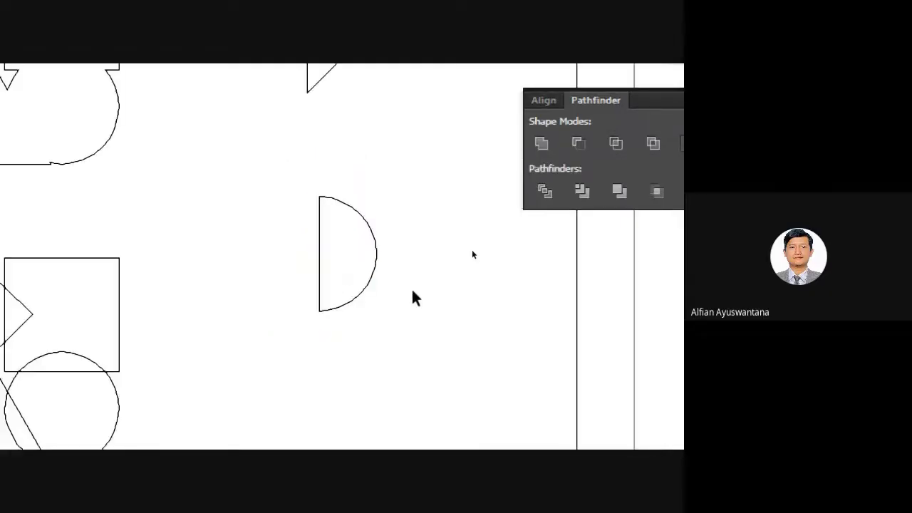
{"action": "scroll", "coordinate": [413, 291], "scroll_direction": "down", "scroll_amount": 1}
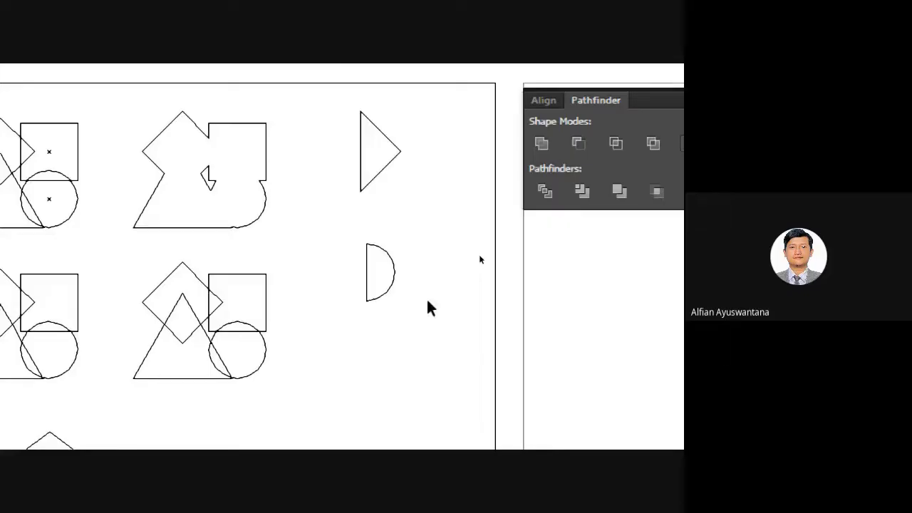
{"action": "scroll", "coordinate": [428, 300], "scroll_direction": "down", "scroll_amount": 1}
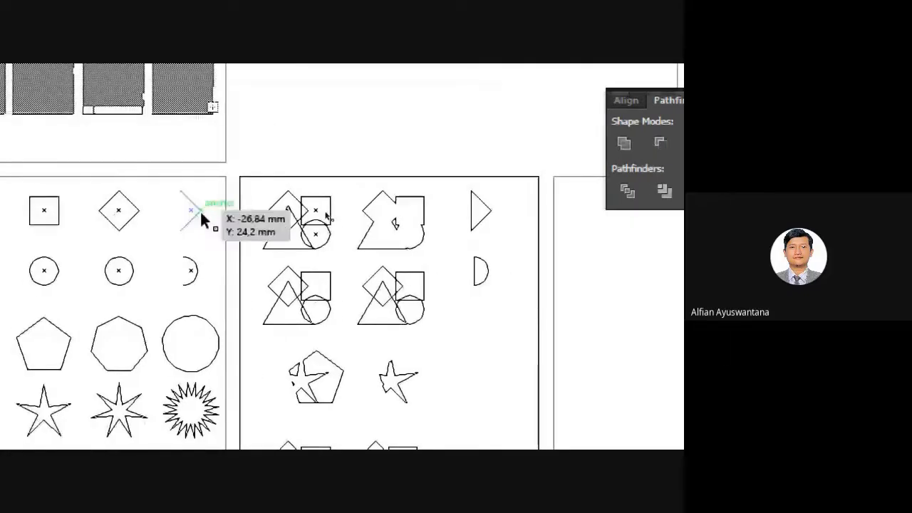
{"action": "left_click", "coordinate": [200, 216]}
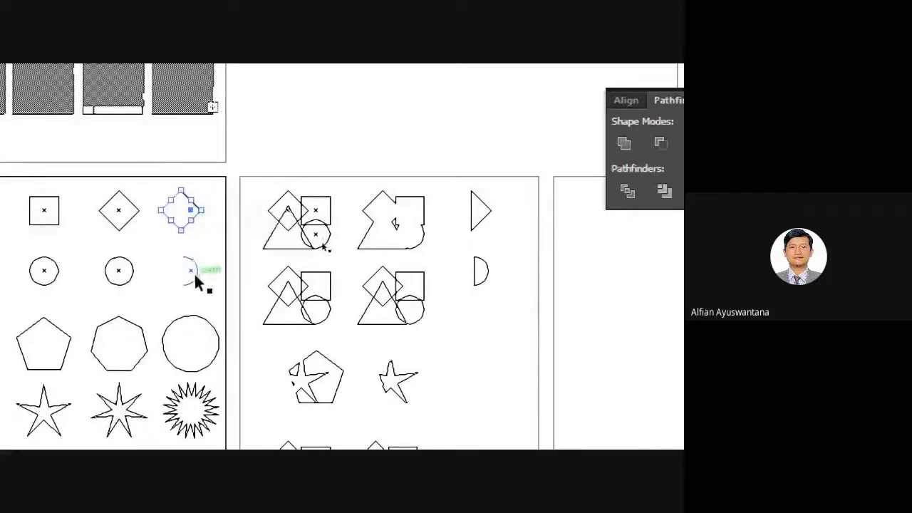
{"action": "left_click", "coordinate": [196, 278]}
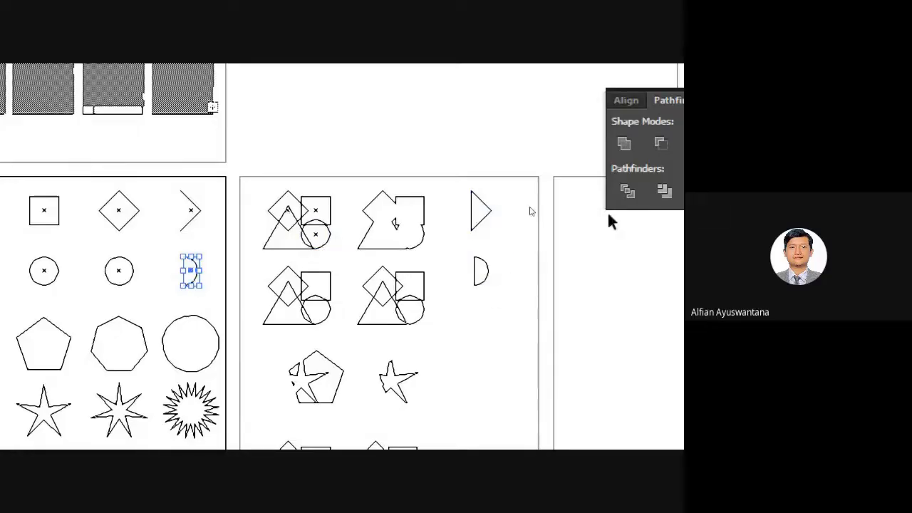
{"action": "left_click", "coordinate": [484, 274]}
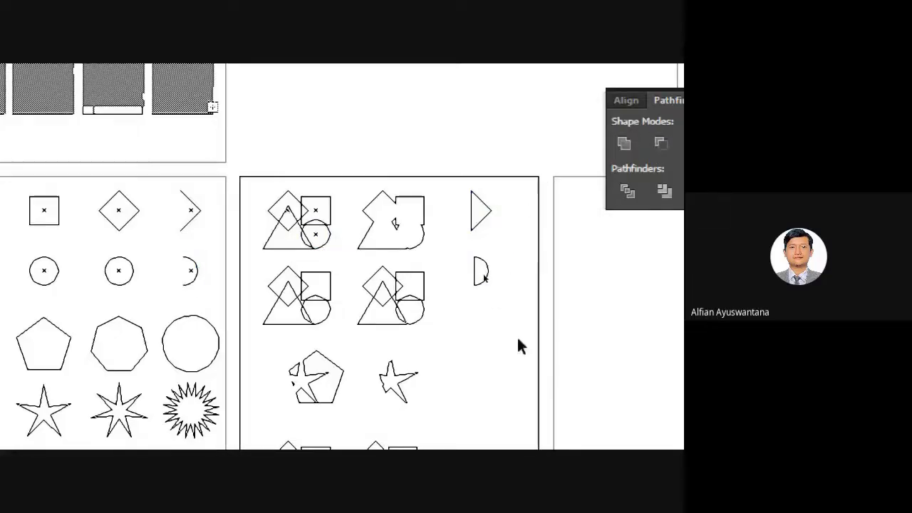
{"action": "key", "text": "ctrl+y"}
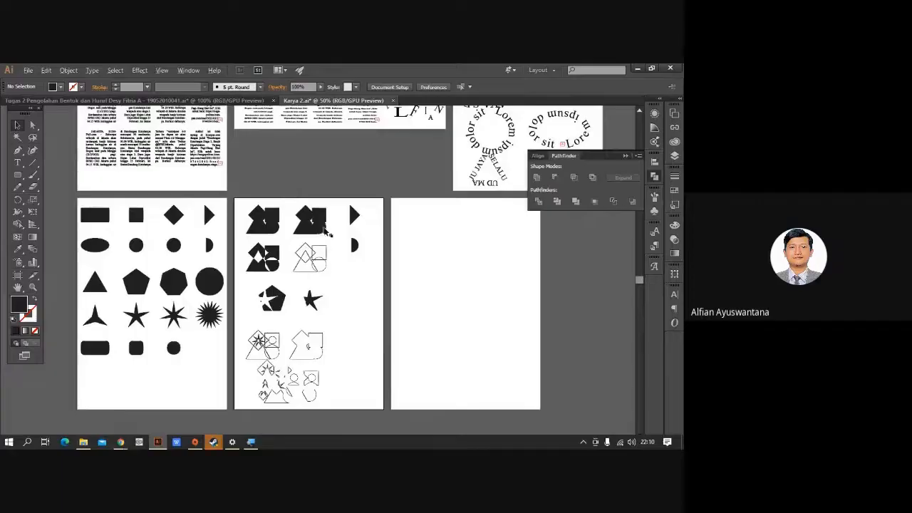
Scroll the open documents and return briefly to the Karya 2 document.
{"action": "scroll", "coordinate": [327, 239], "scroll_direction": "up", "scroll_amount": 3}
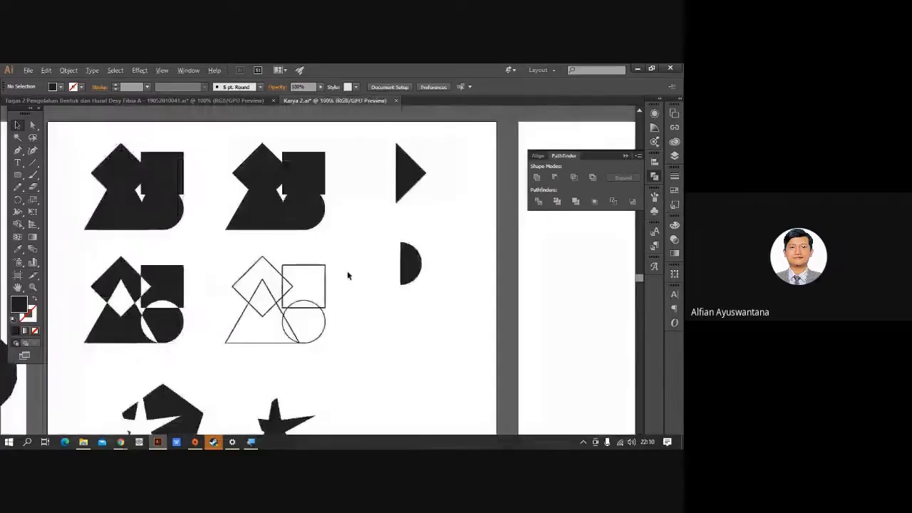
{"action": "scroll", "coordinate": [347, 276], "scroll_direction": "down", "scroll_amount": 3}
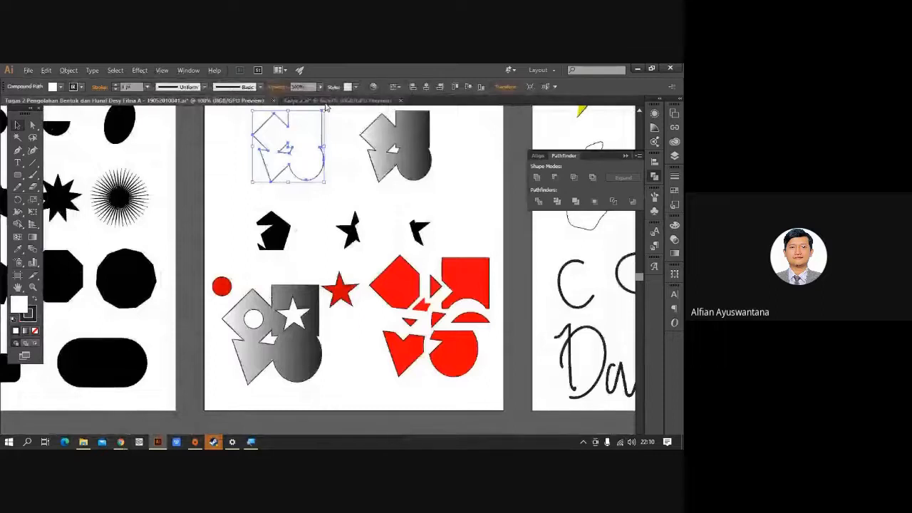
{"action": "left_click", "coordinate": [326, 102]}
{"action": "scroll", "coordinate": [431, 238], "scroll_direction": "down", "scroll_amount": 1}
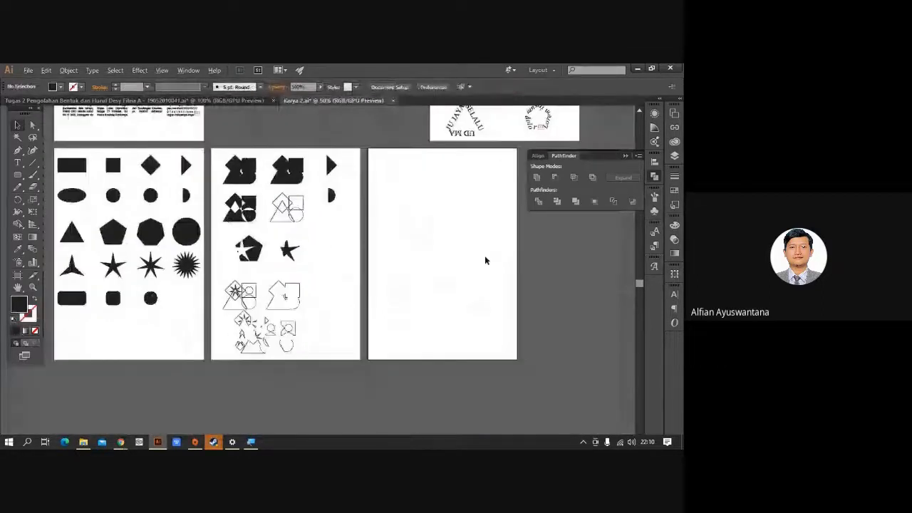
{"action": "scroll", "coordinate": [485, 261], "scroll_direction": "right", "scroll_amount": 1}
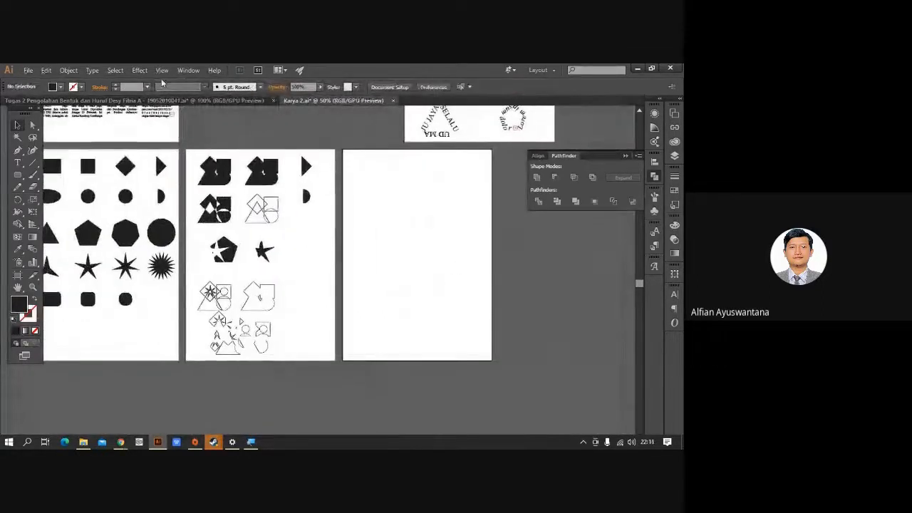
Pan around the Tugas 2 document to review its yellow shapes, DKV lettering and artboards.
{"action": "left_click", "coordinate": [163, 100]}
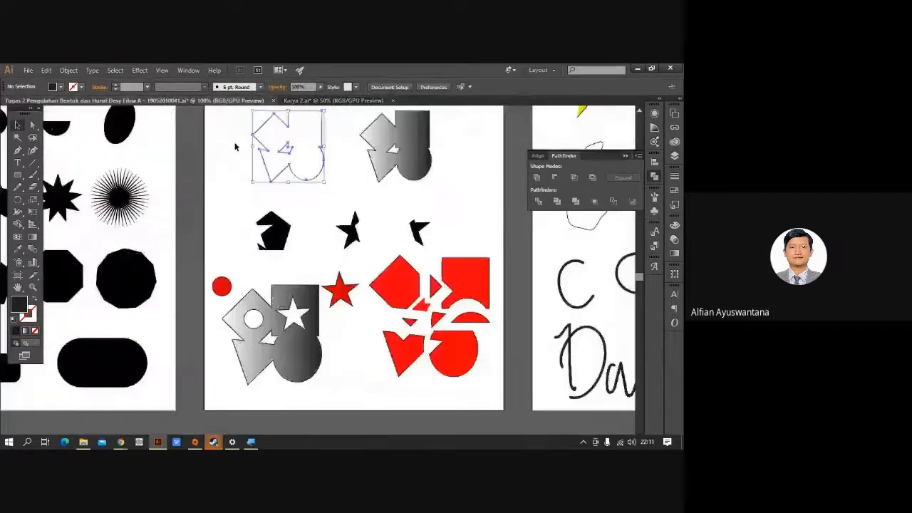
{"action": "left_click_drag", "start_coordinate": [531, 230], "coordinate": [292, 271]}
{"action": "left_click_drag", "start_coordinate": [403, 136], "coordinate": [266, 199]}
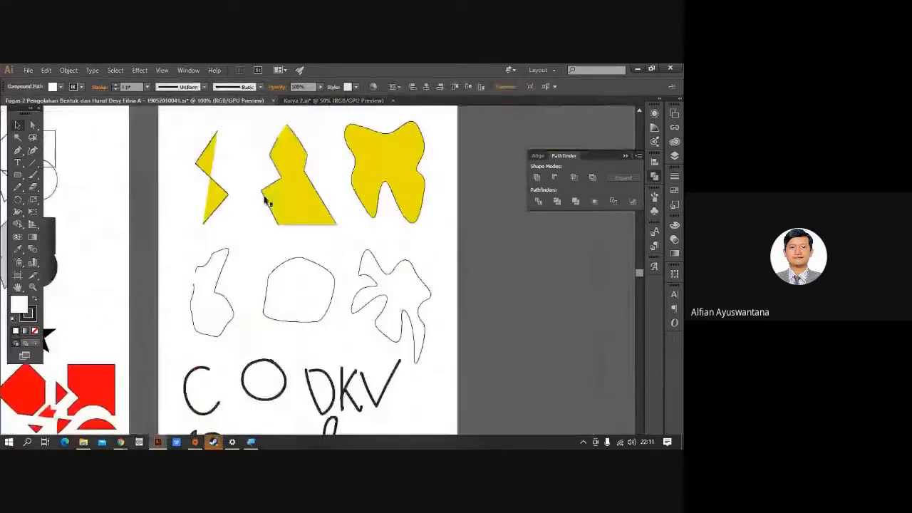
{"action": "left_click_drag", "start_coordinate": [253, 160], "coordinate": [247, 224]}
{"action": "left_click_drag", "start_coordinate": [260, 345], "coordinate": [272, 259]}
{"action": "left_click_drag", "start_coordinate": [265, 326], "coordinate": [283, 274]}
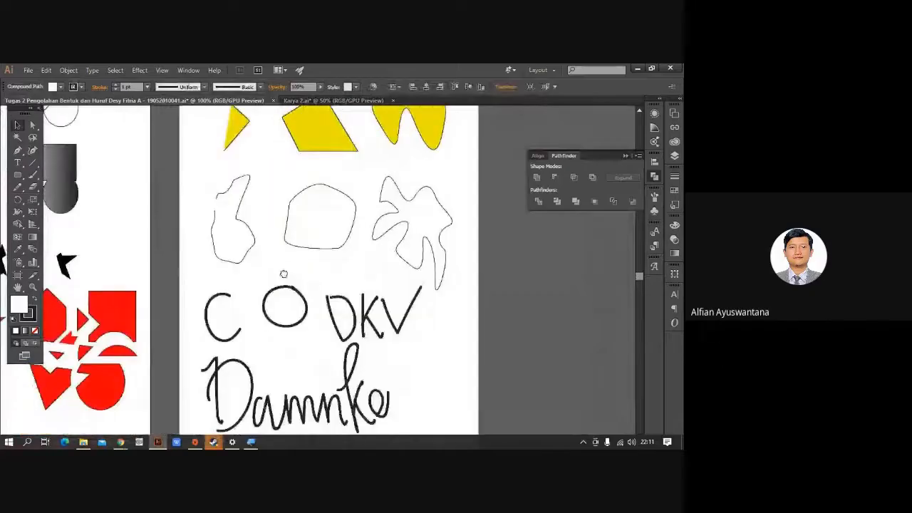
{"action": "left_click_drag", "start_coordinate": [281, 241], "coordinate": [366, 226]}
{"action": "left_click_drag", "start_coordinate": [138, 393], "coordinate": [442, 134]}
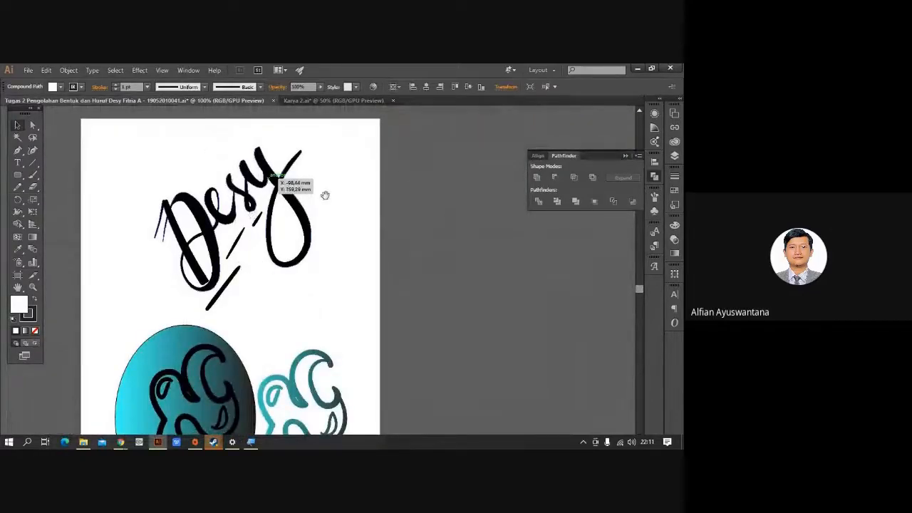
{"action": "left_click_drag", "start_coordinate": [336, 192], "coordinate": [277, 212]}
{"action": "left_click_drag", "start_coordinate": [436, 164], "coordinate": [261, 261]}
{"action": "left_click_drag", "start_coordinate": [363, 197], "coordinate": [222, 238]}
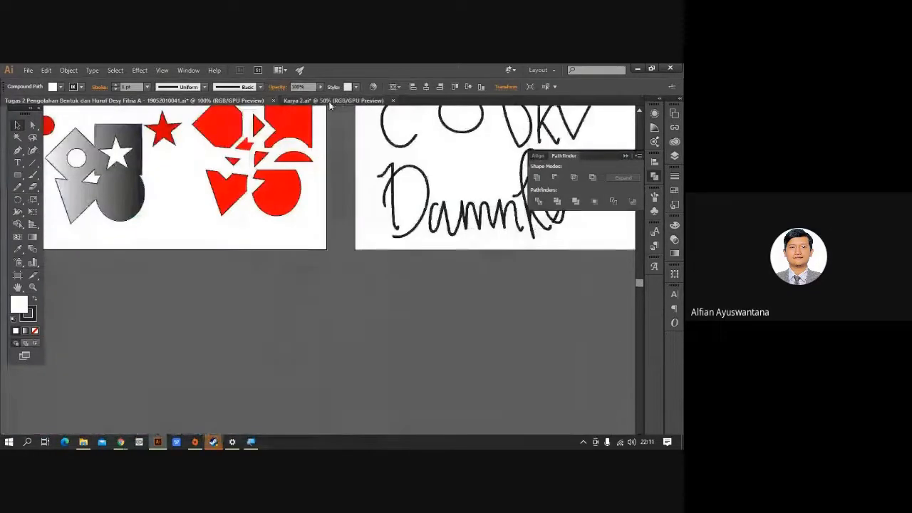
Go back to Karya 2 and reframe the view on its shape artboards.
{"action": "left_click", "coordinate": [329, 102]}
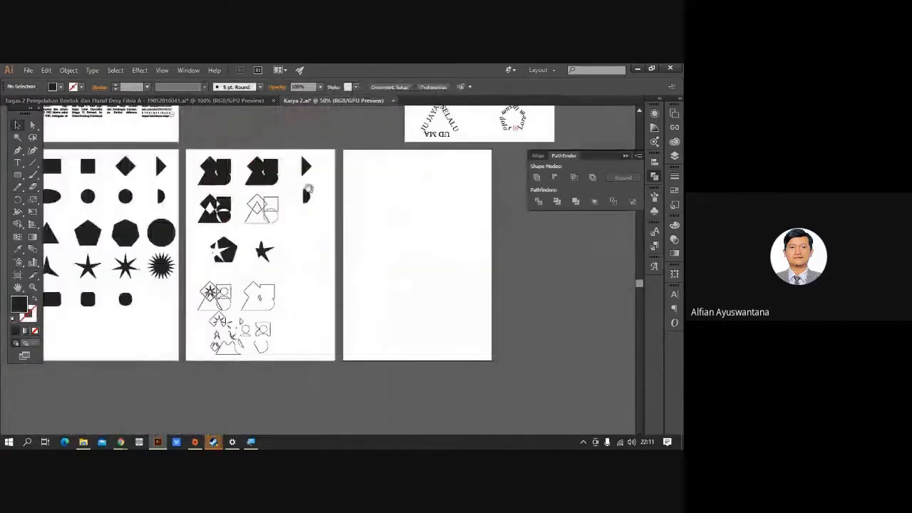
{"action": "left_click_drag", "start_coordinate": [306, 190], "coordinate": [337, 246]}
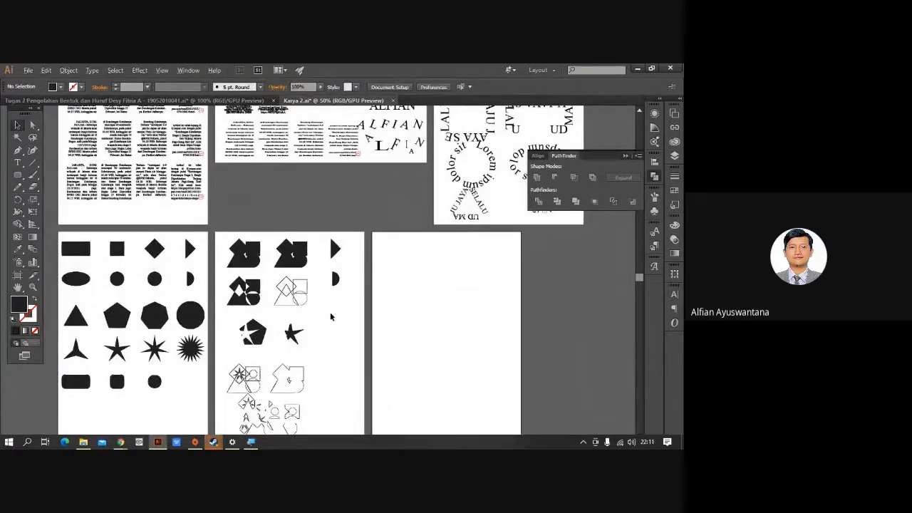
{"action": "scroll", "coordinate": [330, 314], "scroll_direction": "up", "scroll_amount": 1}
{"action": "left_click_drag", "start_coordinate": [407, 323], "coordinate": [377, 313]}
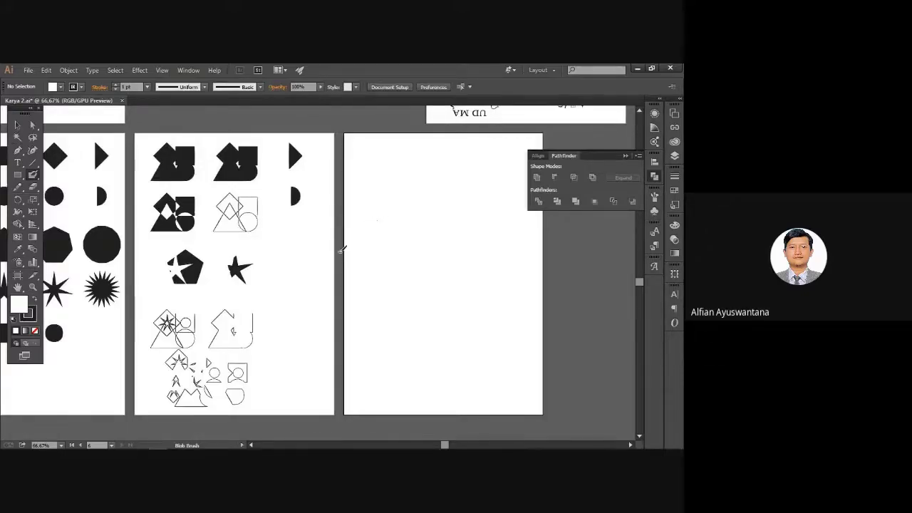
{"action": "scroll", "coordinate": [342, 248], "scroll_direction": "up", "scroll_amount": 2}
{"action": "scroll", "coordinate": [348, 259], "scroll_direction": "up", "scroll_amount": 2}
{"action": "mouse_move", "coordinate": [347, 247]}
{"action": "left_mouse_down"}
{"action": "mouse_move", "coordinate": [377, 248]}
{"action": "mouse_move", "coordinate": [346, 253]}
{"action": "left_mouse_up"}
{"action": "scroll", "coordinate": [369, 219], "scroll_direction": "up", "scroll_amount": 3}
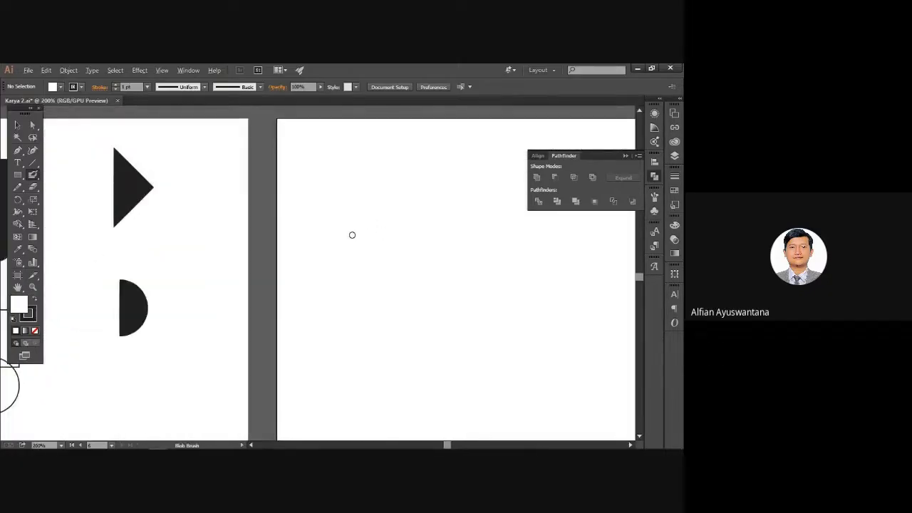
{"action": "scroll", "coordinate": [352, 234], "scroll_direction": "down", "scroll_amount": 2}
{"action": "left_click_drag", "start_coordinate": [323, 296], "coordinate": [393, 254]}
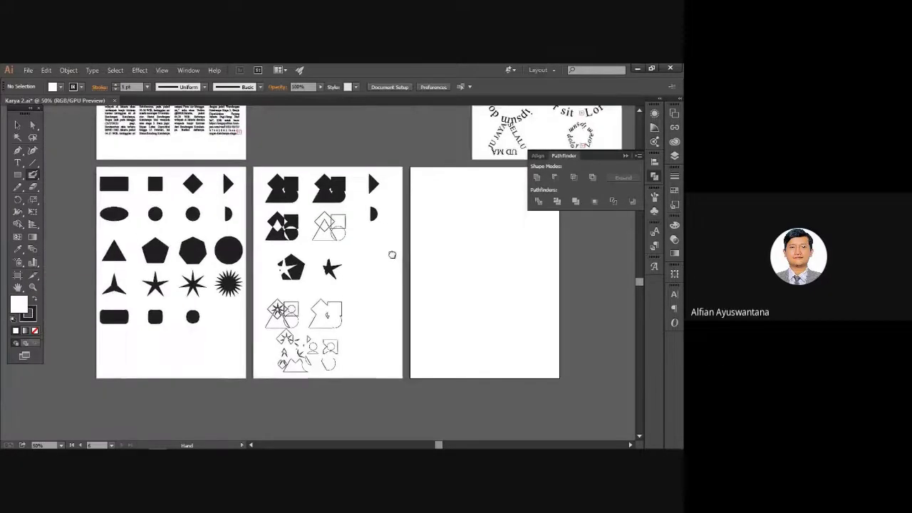
{"action": "scroll", "coordinate": [341, 334], "scroll_direction": "up", "scroll_amount": 3}
{"action": "left_click_drag", "start_coordinate": [246, 277], "coordinate": [359, 377]}
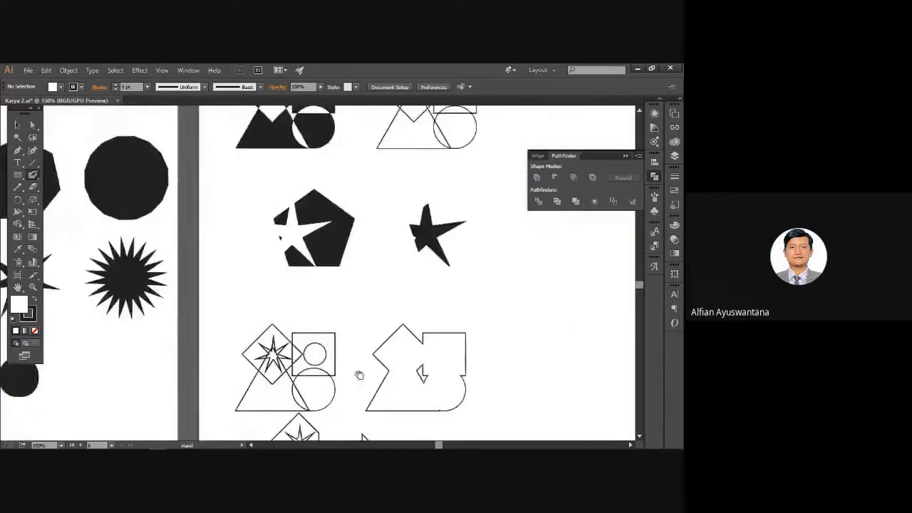
{"action": "left_click_drag", "start_coordinate": [328, 264], "coordinate": [236, 356]}
{"action": "left_click_drag", "start_coordinate": [330, 291], "coordinate": [310, 228]}
{"action": "left_click_drag", "start_coordinate": [288, 307], "coordinate": [363, 181]}
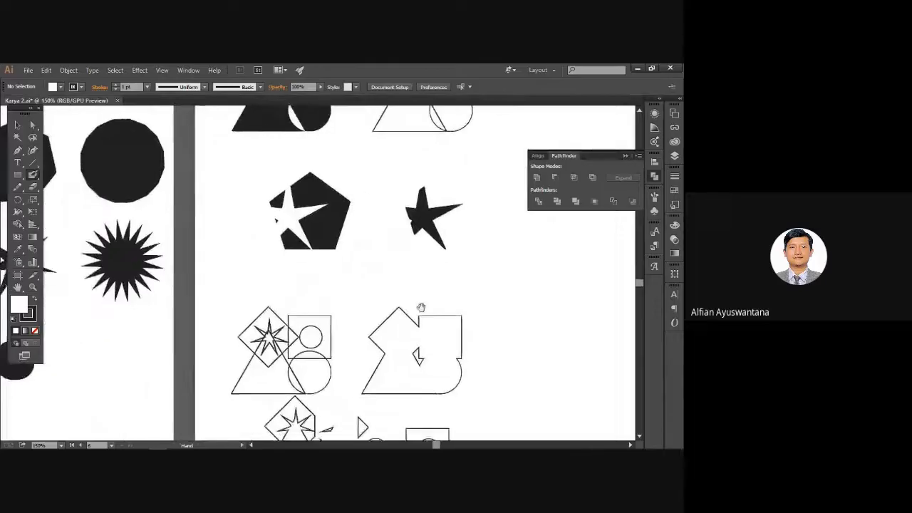
{"action": "left_click_drag", "start_coordinate": [514, 320], "coordinate": [273, 344]}
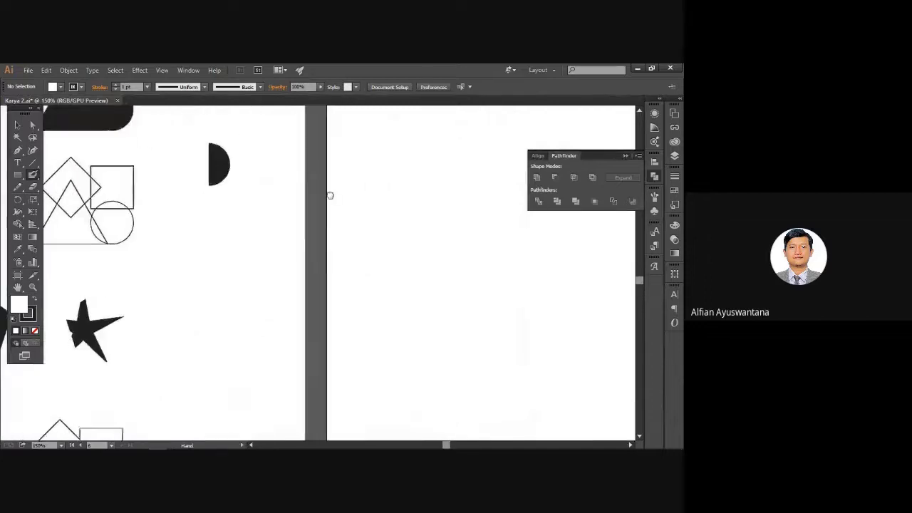
{"action": "left_click_drag", "start_coordinate": [329, 195], "coordinate": [459, 208]}
{"action": "left_click_drag", "start_coordinate": [448, 100], "coordinate": [259, 235]}
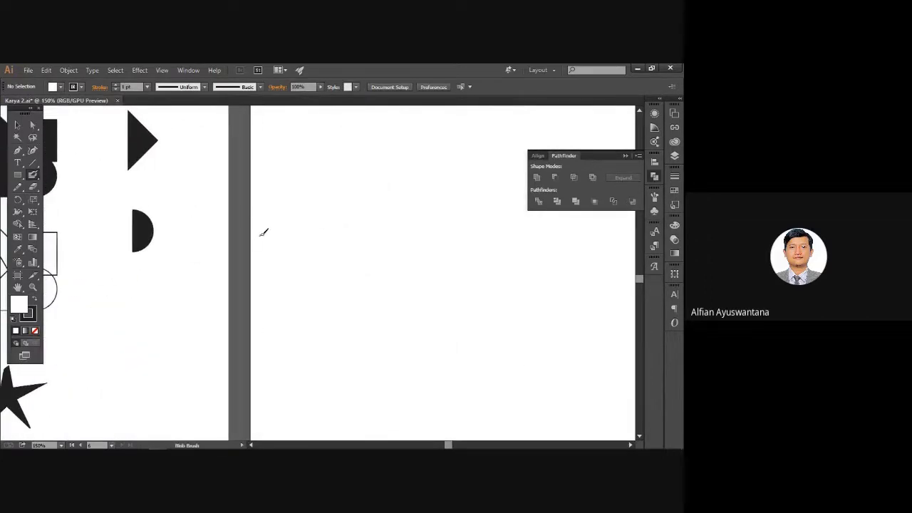
{"action": "left_click_drag", "start_coordinate": [188, 233], "coordinate": [172, 243]}
{"action": "left_click_drag", "start_coordinate": [293, 179], "coordinate": [203, 197]}
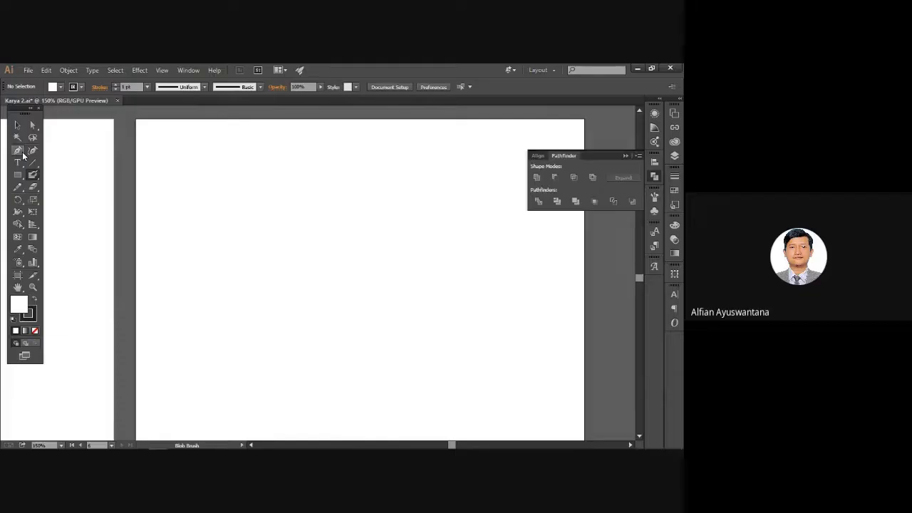
{"action": "left_click_drag", "start_coordinate": [132, 224], "coordinate": [502, 229]}
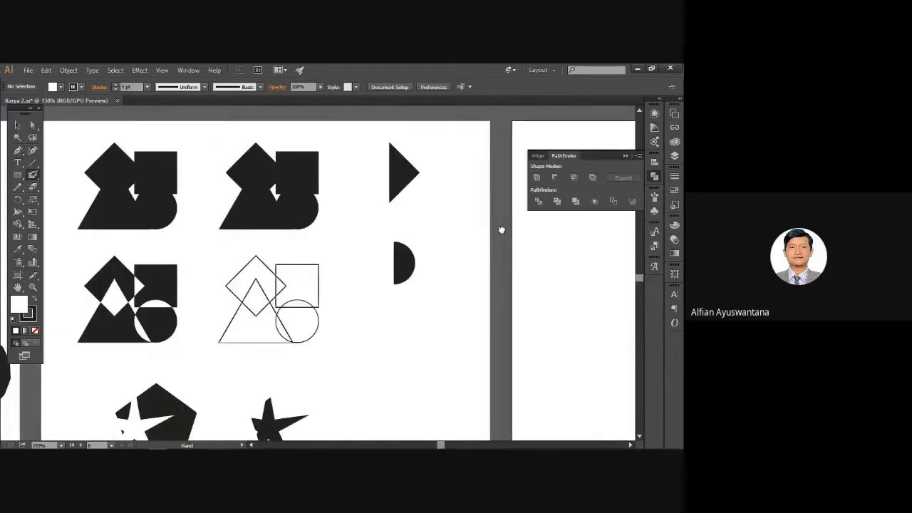
{"action": "left_click_drag", "start_coordinate": [187, 169], "coordinate": [419, 164]}
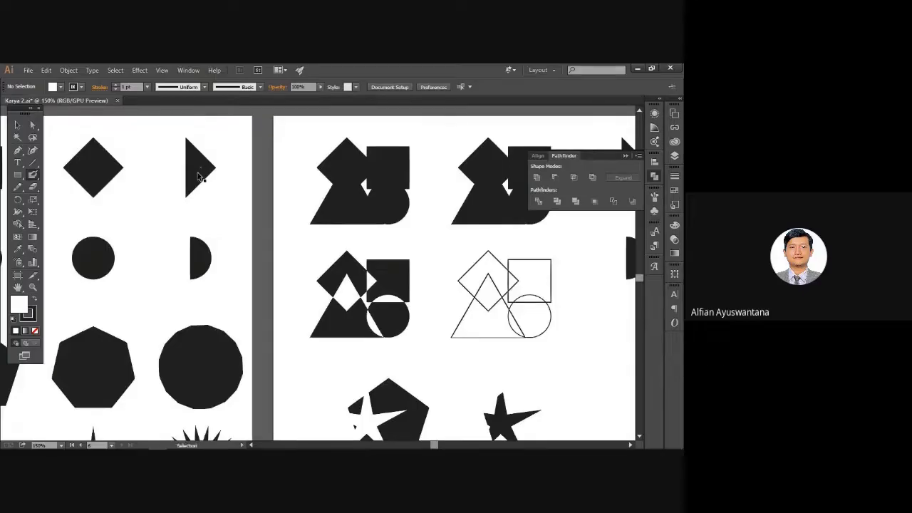
{"action": "key", "text": "ctrl+y"}
{"action": "scroll", "coordinate": [193, 148], "scroll_direction": "up", "scroll_amount": 3}
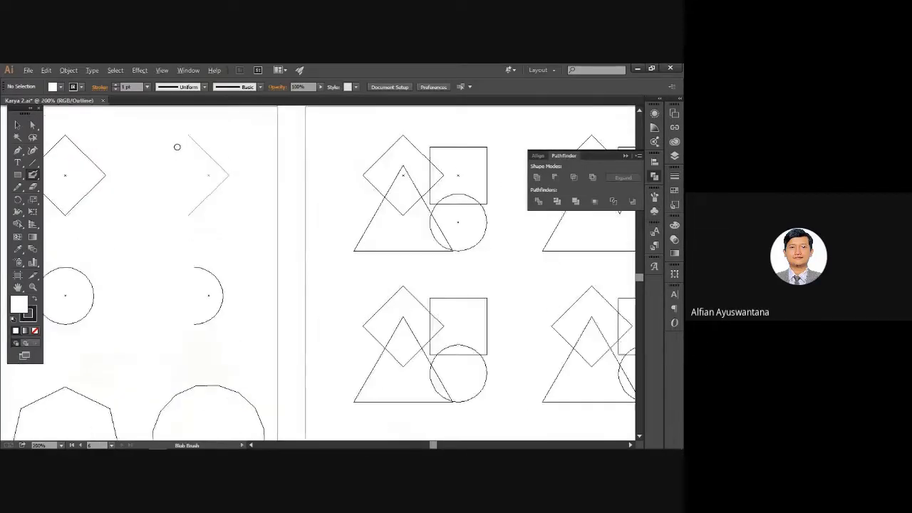
{"action": "scroll", "coordinate": [220, 284], "scroll_direction": "down", "scroll_amount": 3}
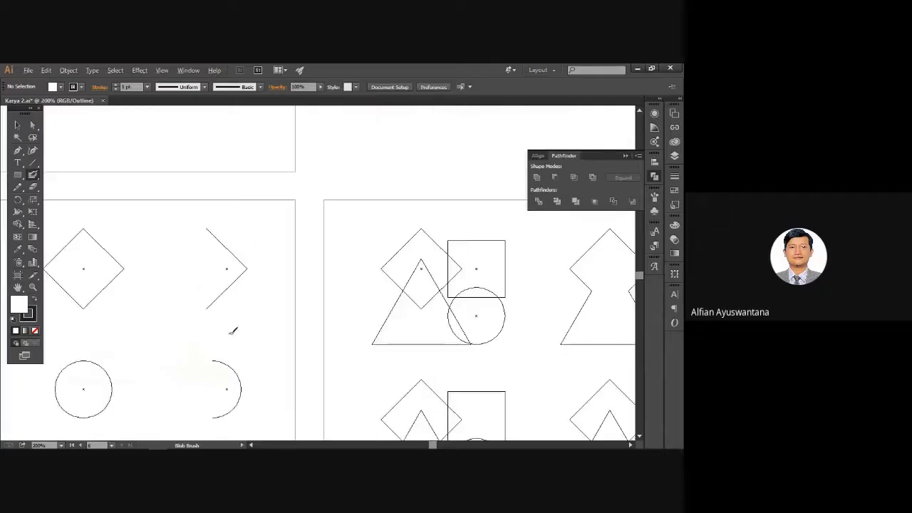
{"action": "left_click_drag", "start_coordinate": [305, 326], "coordinate": [140, 193]}
{"action": "left_click_drag", "start_coordinate": [315, 176], "coordinate": [73, 191]}
{"action": "key", "text": "ctrl+minus"}
{"action": "key", "text": "ctrl+minus"}
{"action": "mouse_move", "coordinate": [414, 255]}
{"action": "left_mouse_down"}
{"action": "mouse_move", "coordinate": [319, 214]}
{"action": "mouse_move", "coordinate": [146, 218]}
{"action": "left_mouse_up"}
{"action": "mouse_move", "coordinate": [259, 233]}
{"action": "left_mouse_down"}
{"action": "mouse_move", "coordinate": [260, 193]}
{"action": "mouse_move", "coordinate": [273, 180]}
{"action": "left_mouse_up"}
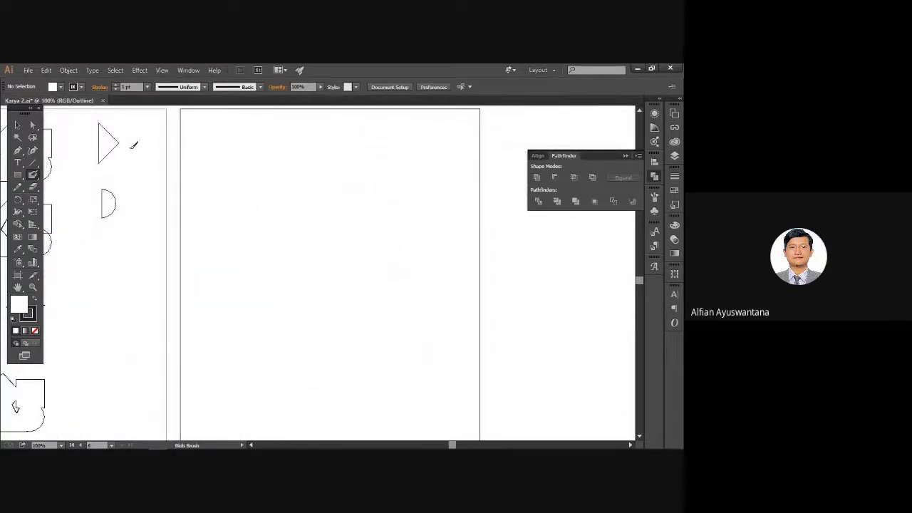
{"action": "key", "text": "ctrl+y"}
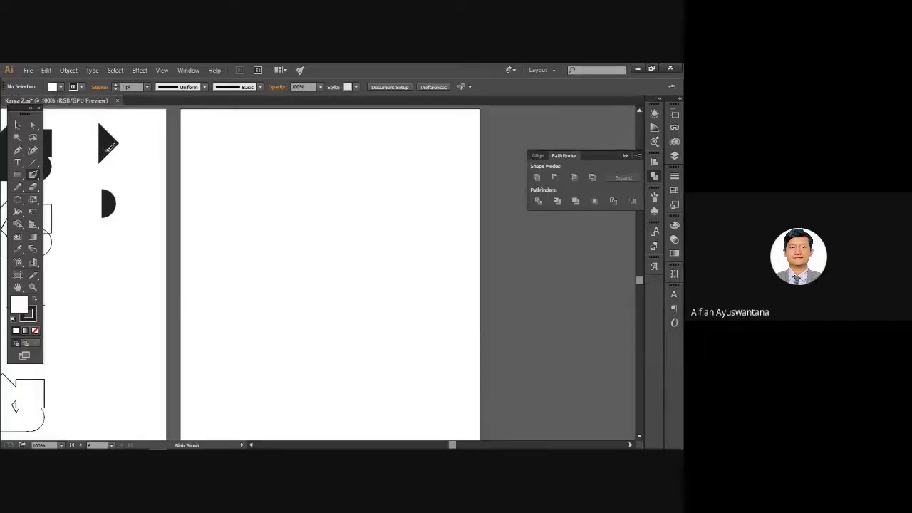
{"action": "scroll", "coordinate": [176, 163], "scroll_direction": "up", "scroll_amount": 2}
{"action": "left_click_drag", "start_coordinate": [226, 185], "coordinate": [71, 234]}
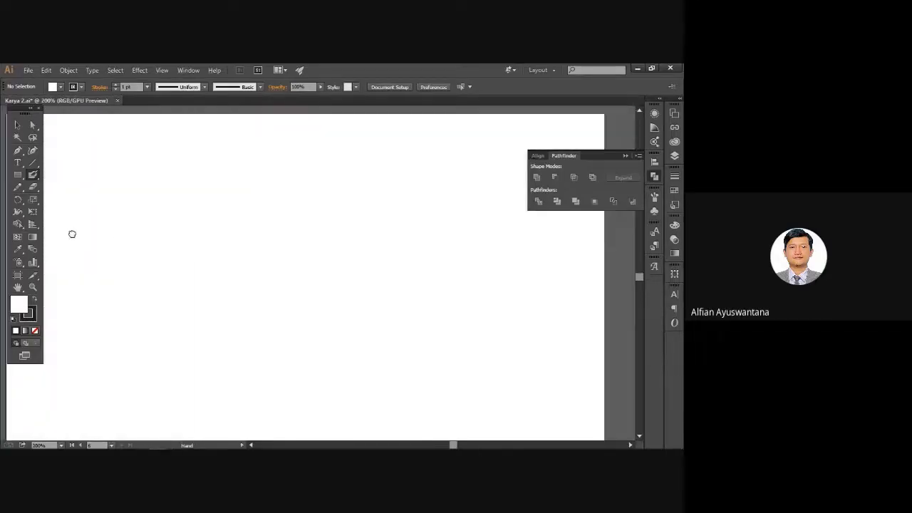
{"action": "scroll", "coordinate": [169, 235], "scroll_direction": "down", "scroll_amount": 1}
{"action": "left_click_drag", "start_coordinate": [185, 242], "coordinate": [232, 218]}
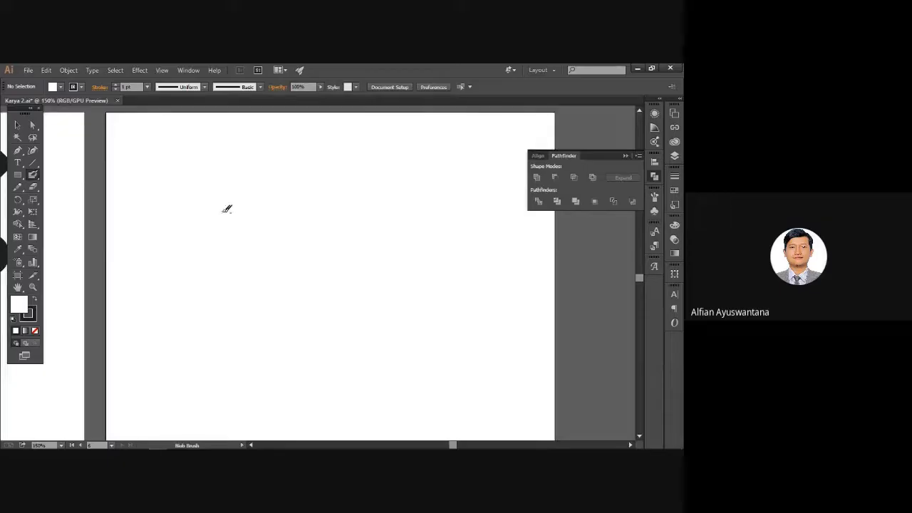
Leave the blob brush for the Line Segment Tool and draw the first zigzag diagonals.
{"action": "left_click", "coordinate": [16, 153]}
{"action": "left_click", "coordinate": [32, 162]}
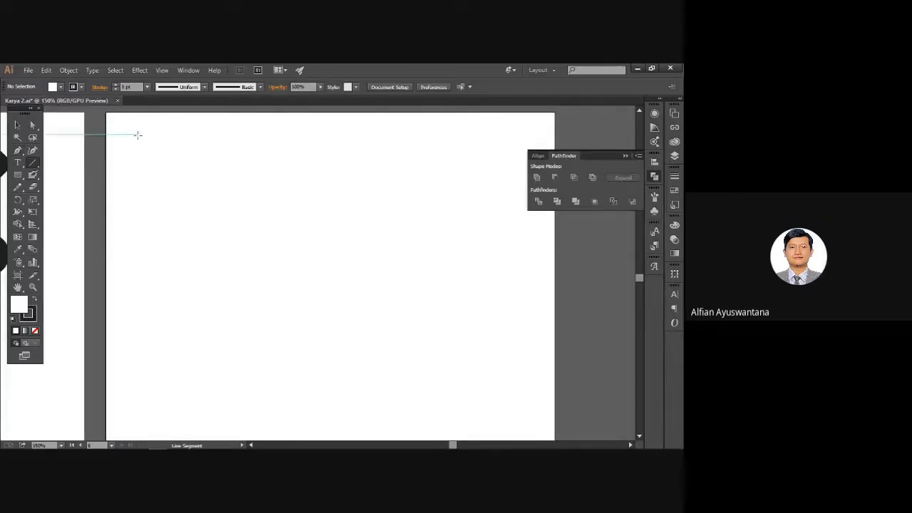
{"action": "left_click", "coordinate": [137, 134]}
{"action": "left_click", "coordinate": [359, 290]}
{"action": "left_click_drag", "start_coordinate": [144, 143], "coordinate": [284, 142]}
{"action": "left_click", "coordinate": [274, 235]}
{"action": "left_click", "coordinate": [376, 290]}
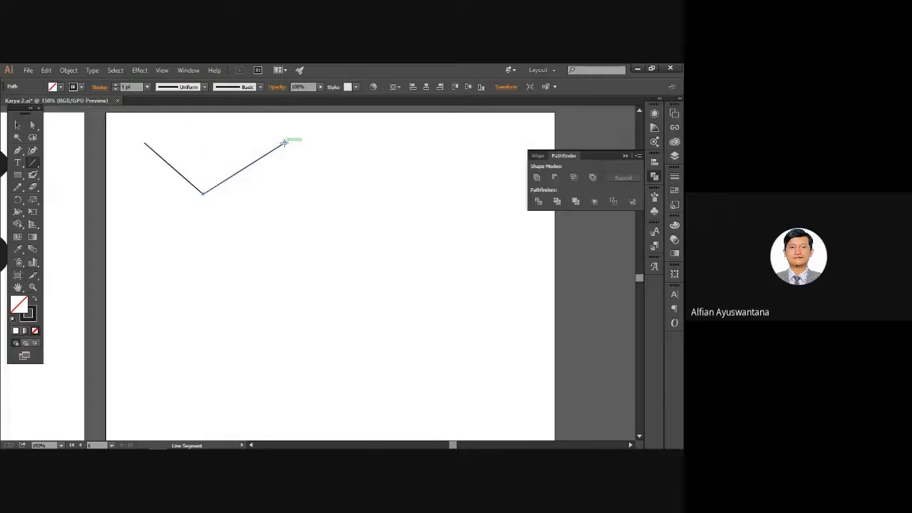
{"action": "left_click_drag", "start_coordinate": [284, 142], "coordinate": [502, 190]}
Try selecting zigzag segments with the Selection and Direct Selection tools, then deselect.
{"action": "left_click", "coordinate": [18, 125]}
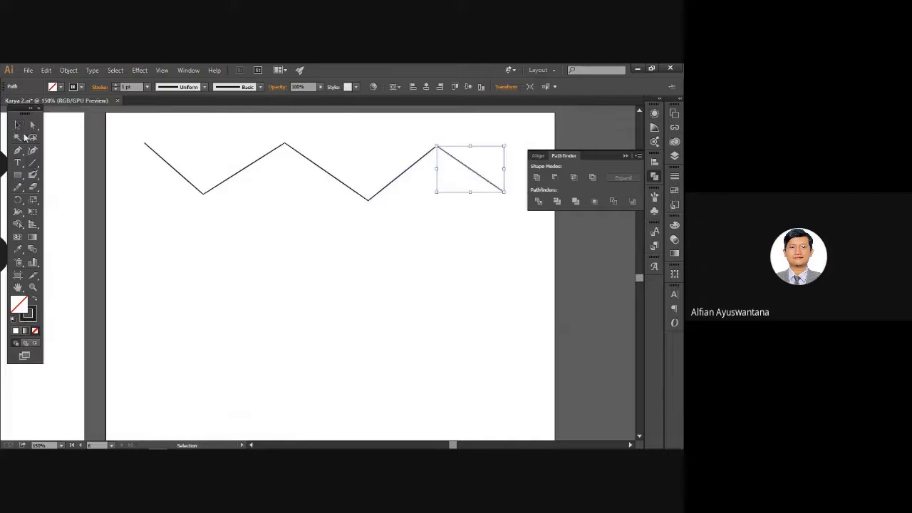
{"action": "left_click", "coordinate": [33, 168]}
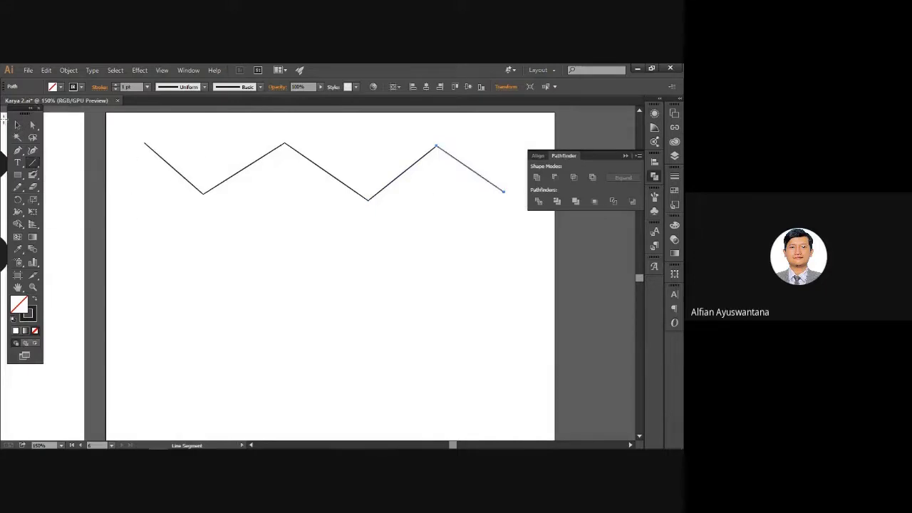
{"action": "left_click", "coordinate": [19, 126]}
{"action": "left_click", "coordinate": [33, 125]}
{"action": "left_click", "coordinate": [168, 167]}
{"action": "left_click", "coordinate": [18, 124]}
{"action": "left_click", "coordinate": [88, 165]}
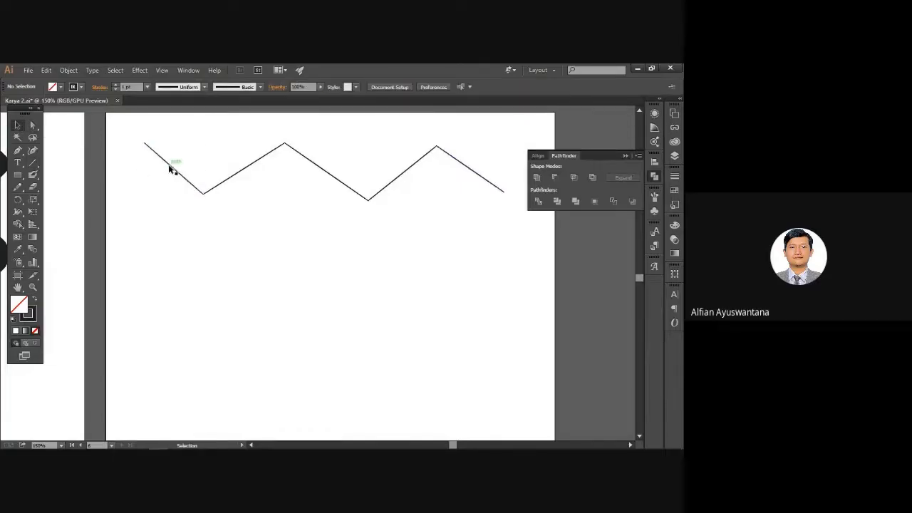
Drag each of the five zigzag lines apart to test moving them.
{"action": "left_click_drag", "start_coordinate": [139, 180], "coordinate": [140, 180]}
{"action": "left_click_drag", "start_coordinate": [240, 173], "coordinate": [259, 200]}
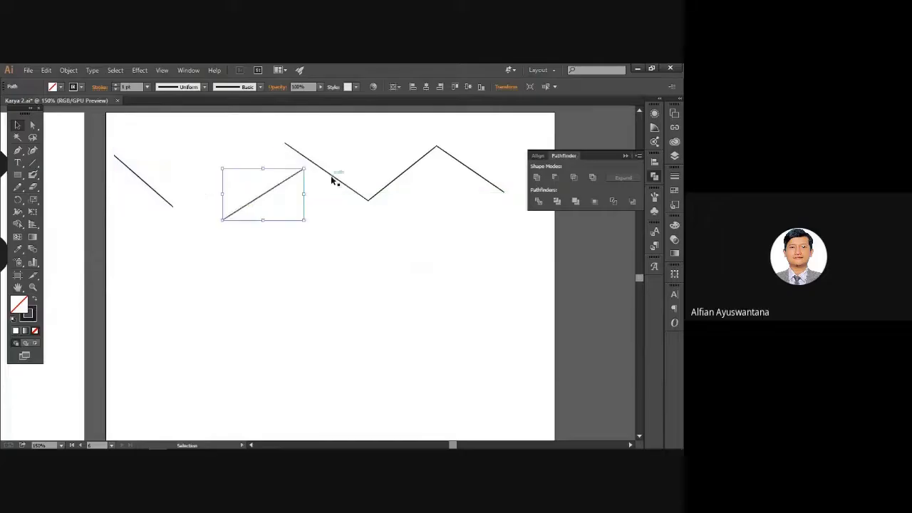
{"action": "left_click_drag", "start_coordinate": [335, 180], "coordinate": [342, 197]}
{"action": "left_click_drag", "start_coordinate": [402, 176], "coordinate": [412, 183]}
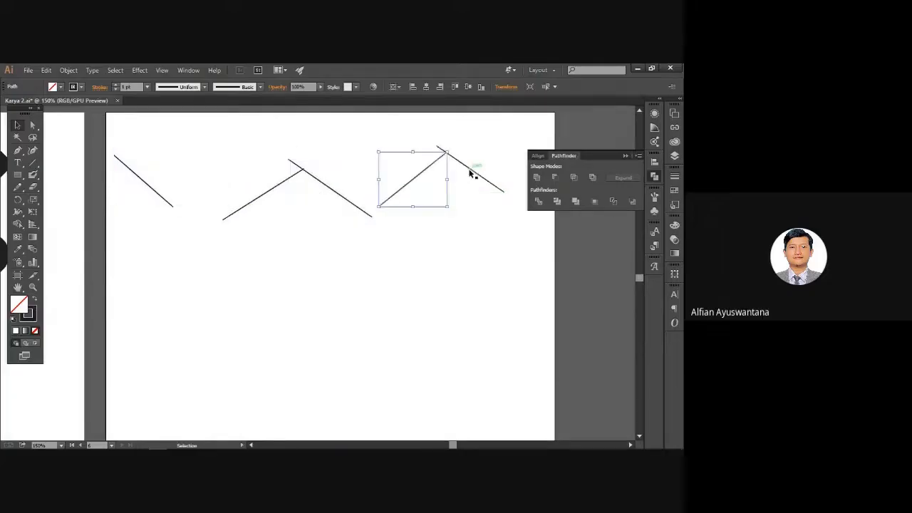
{"action": "left_click_drag", "start_coordinate": [471, 171], "coordinate": [484, 164]}
{"action": "left_click", "coordinate": [378, 231]}
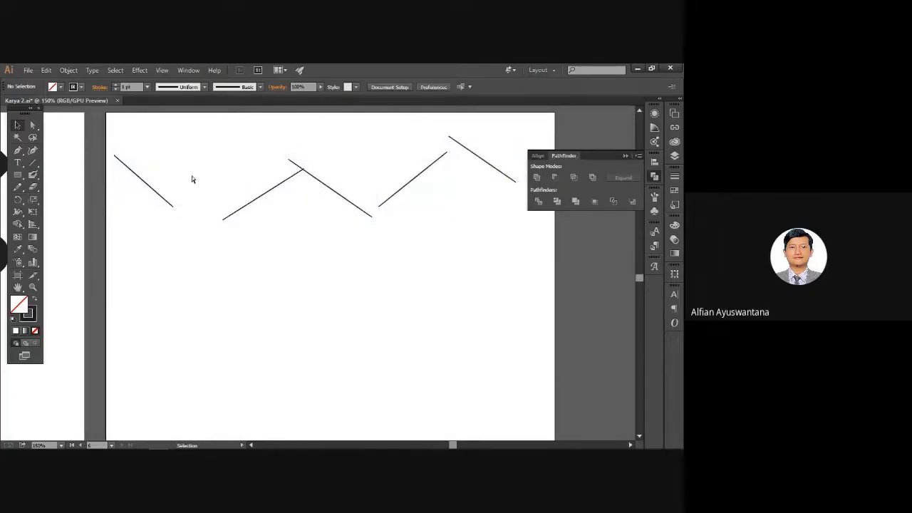
Undo the line moves with Ctrl+Z to restore the joined zigzag.
{"action": "key", "text": "ctrl+z"}
{"action": "key", "text": "ctrl+z"}
{"action": "left_click", "coordinate": [286, 213]}
{"action": "left_click_drag", "start_coordinate": [165, 183], "coordinate": [143, 193]}
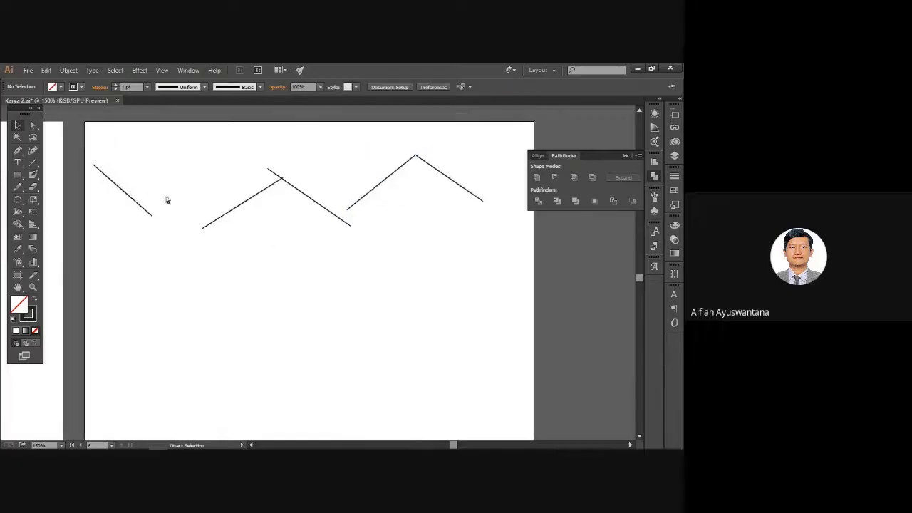
{"action": "key", "text": "ctrl+z"}
{"action": "key", "text": "ctrl+z"}
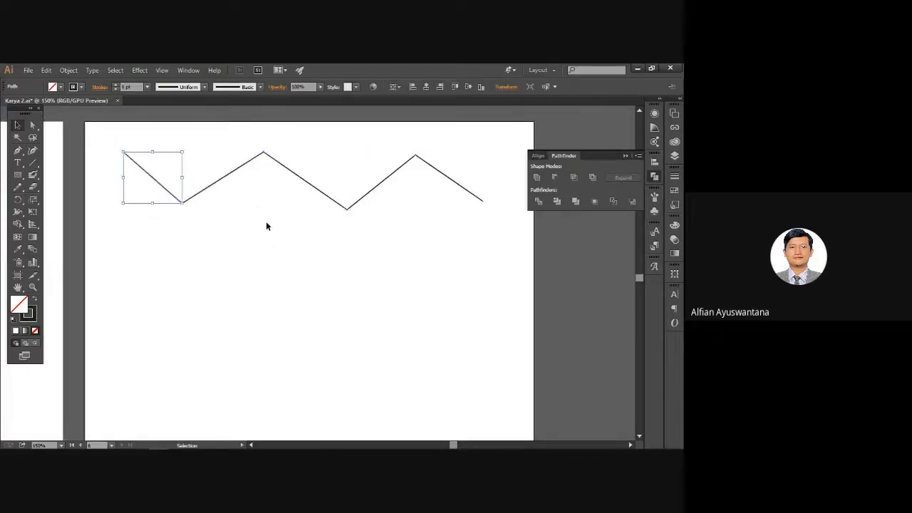
{"action": "left_click", "coordinate": [266, 221]}
{"action": "left_click_drag", "start_coordinate": [244, 229], "coordinate": [272, 232]}
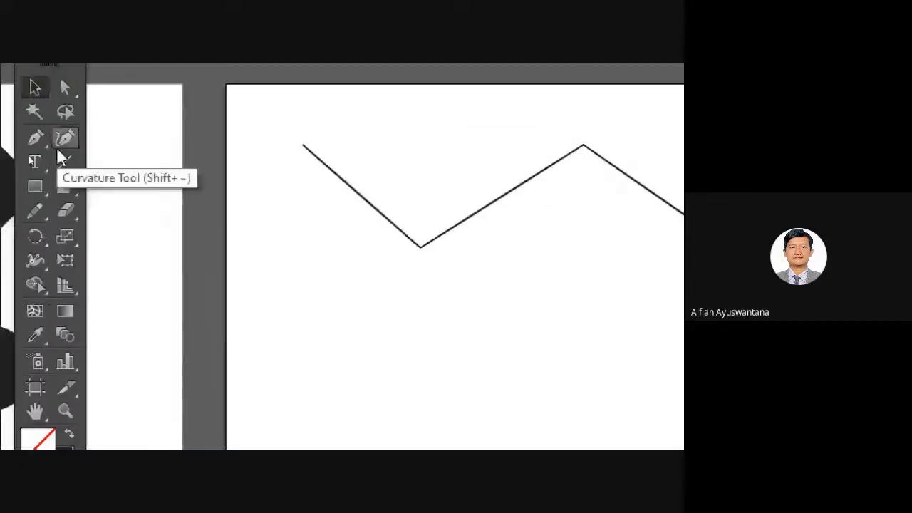
Choose the plain Pen Tool from the tool flyouts and reframe the artboard at 150% zoom.
{"action": "left_click", "coordinate": [69, 165]}
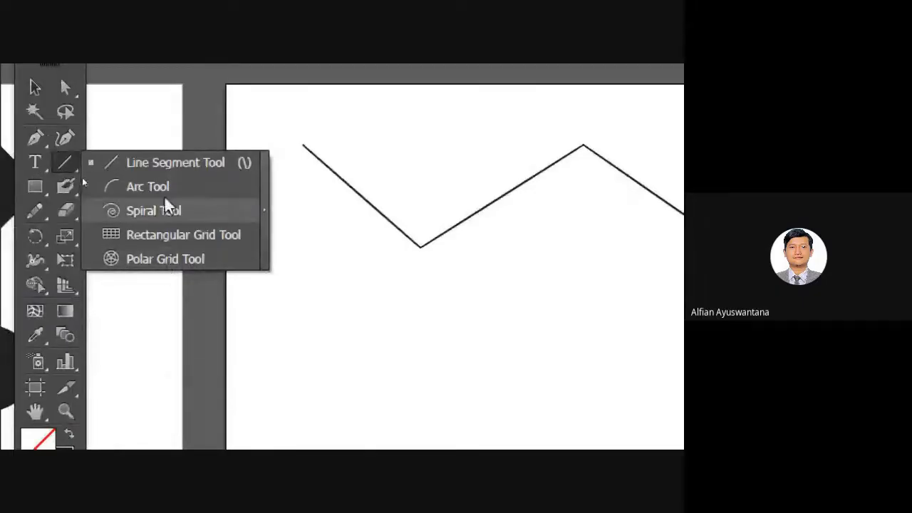
{"action": "left_click", "coordinate": [37, 138]}
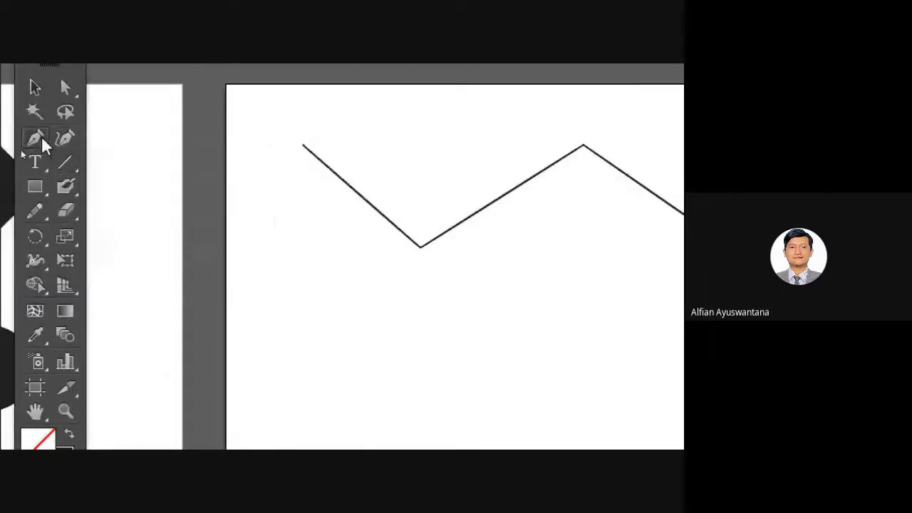
{"action": "left_click", "coordinate": [35, 138]}
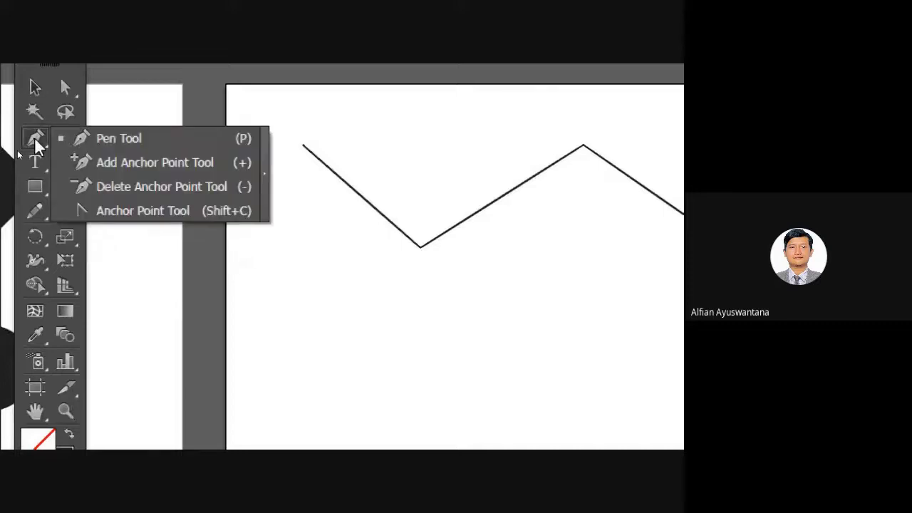
{"action": "left_click", "coordinate": [126, 138]}
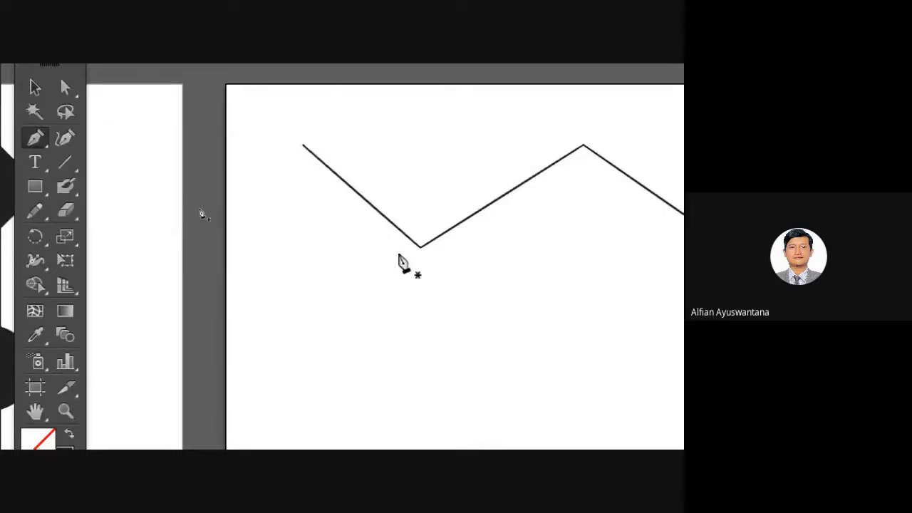
{"action": "scroll", "coordinate": [379, 261], "scroll_direction": "down", "scroll_amount": 2}
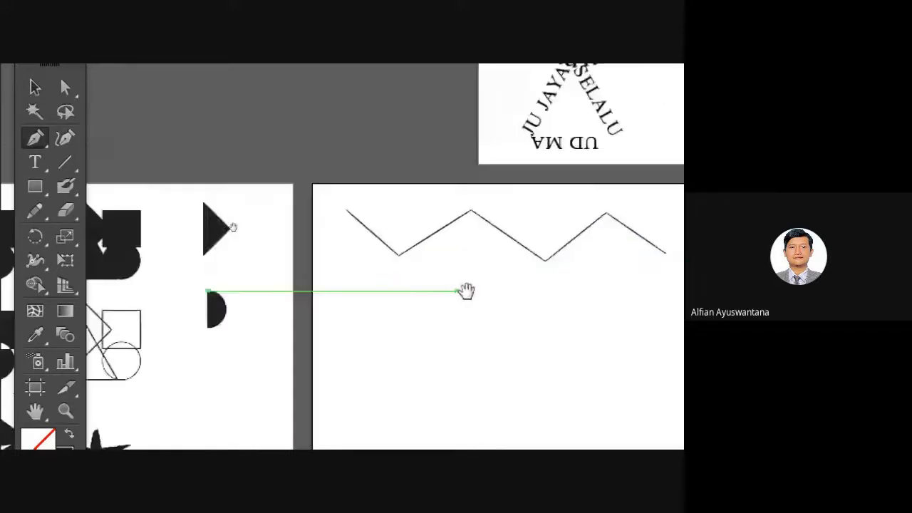
{"action": "left_click_drag", "start_coordinate": [467, 295], "coordinate": [314, 233]}
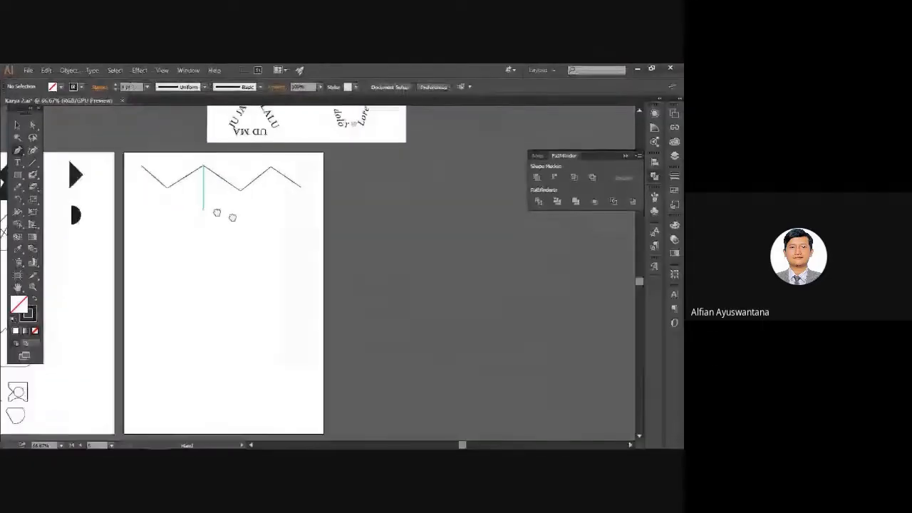
{"action": "left_click_drag", "start_coordinate": [217, 212], "coordinate": [261, 228]}
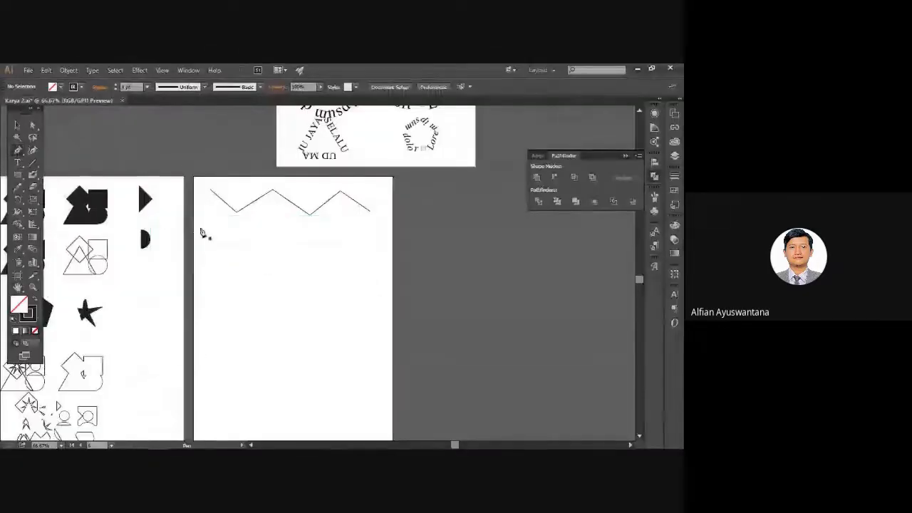
{"action": "scroll", "coordinate": [203, 232], "scroll_direction": "up", "scroll_amount": 2}
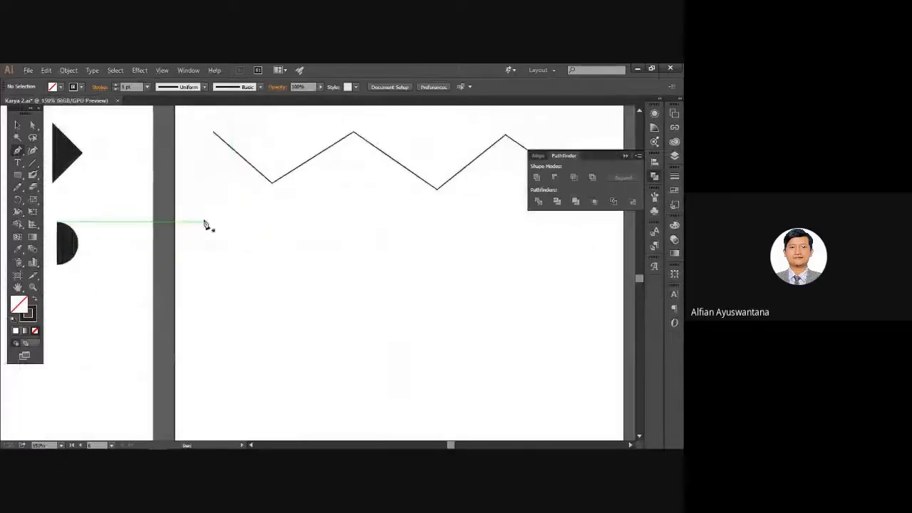
Click six Pen anchors to draw a second zigzag beneath the first.
{"action": "left_click", "coordinate": [209, 211]}
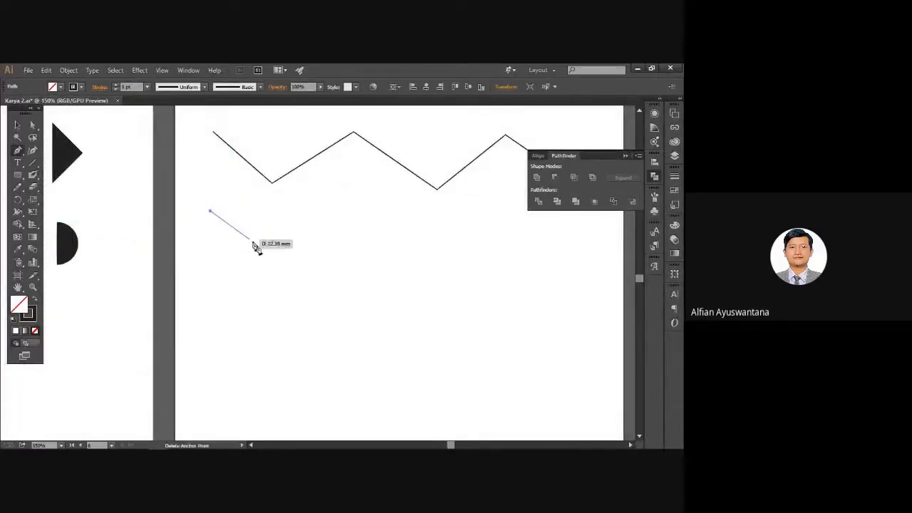
{"action": "left_click", "coordinate": [277, 257]}
{"action": "left_click", "coordinate": [364, 223]}
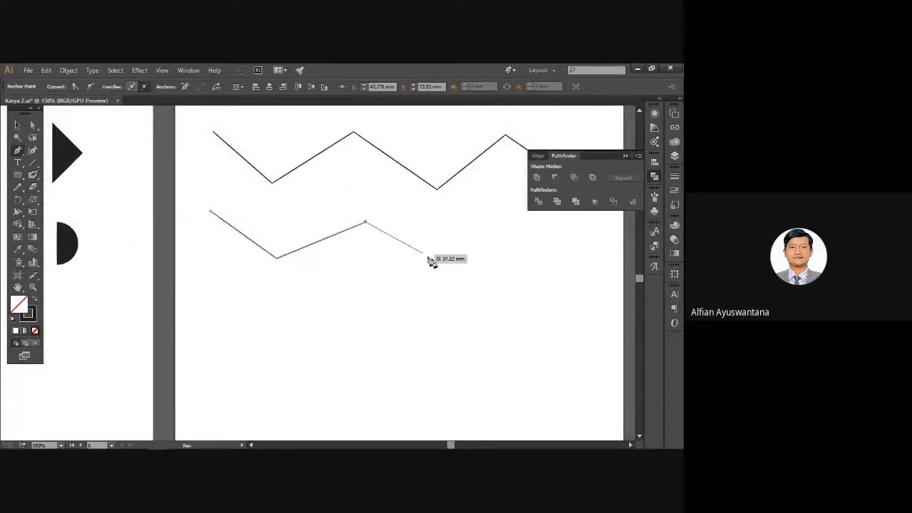
{"action": "left_click", "coordinate": [457, 268]}
{"action": "left_click_drag", "start_coordinate": [475, 262], "coordinate": [387, 281]}
{"action": "left_click", "coordinate": [455, 239]}
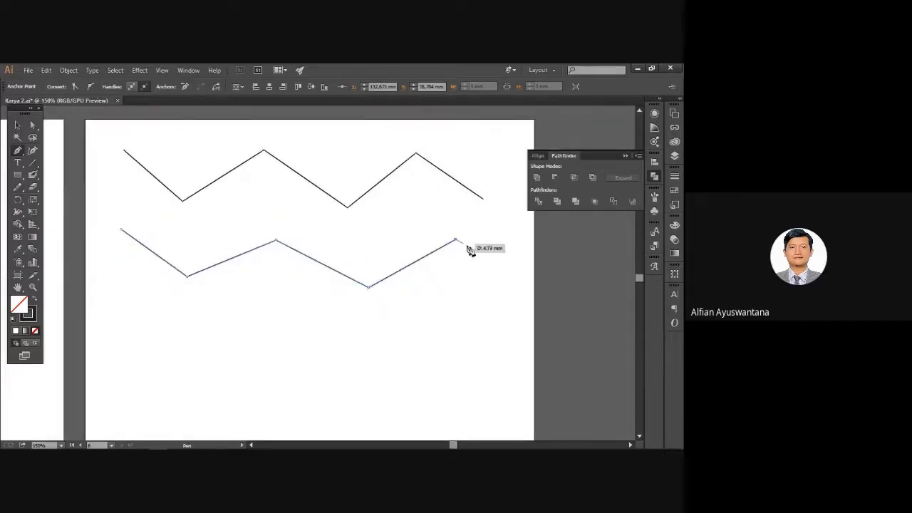
{"action": "left_click", "coordinate": [503, 274]}
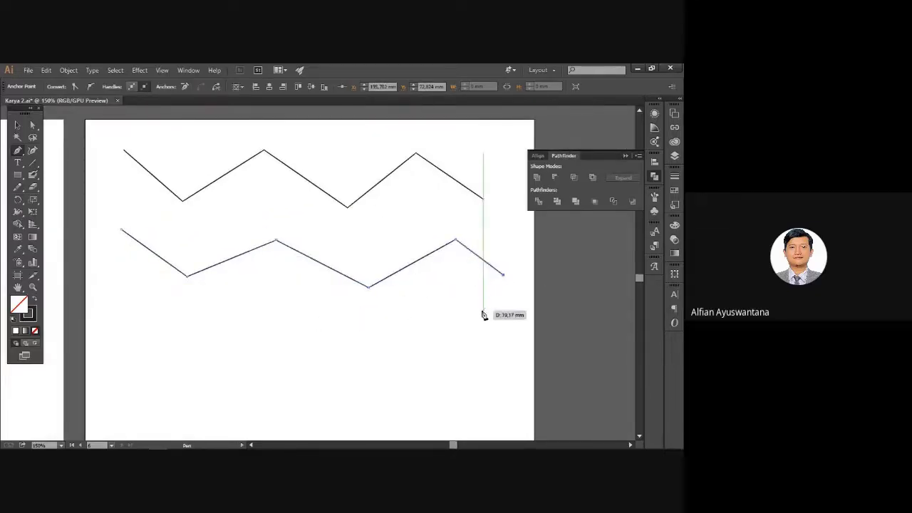
{"action": "left_click_drag", "start_coordinate": [235, 304], "coordinate": [286, 257]}
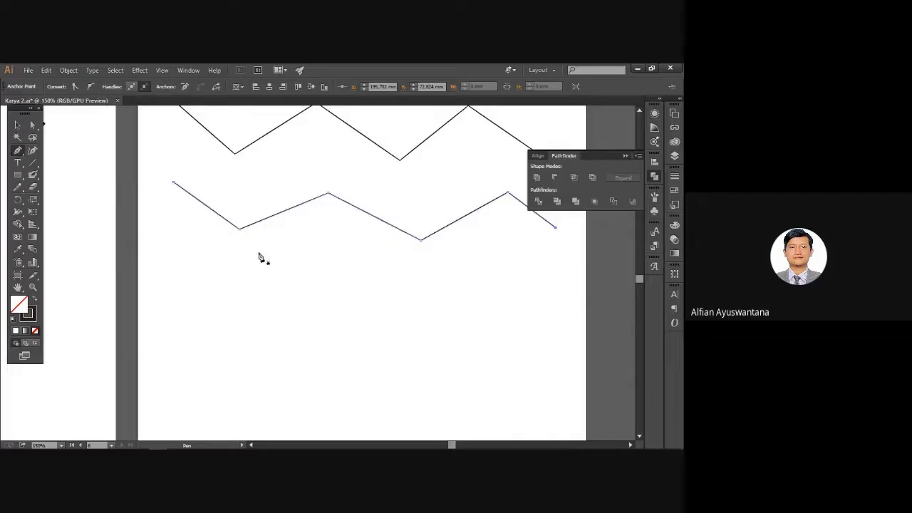
Draw an eight-cornered polygon below, close it on its start anchor, then deselect.
{"action": "left_click", "coordinate": [183, 235]}
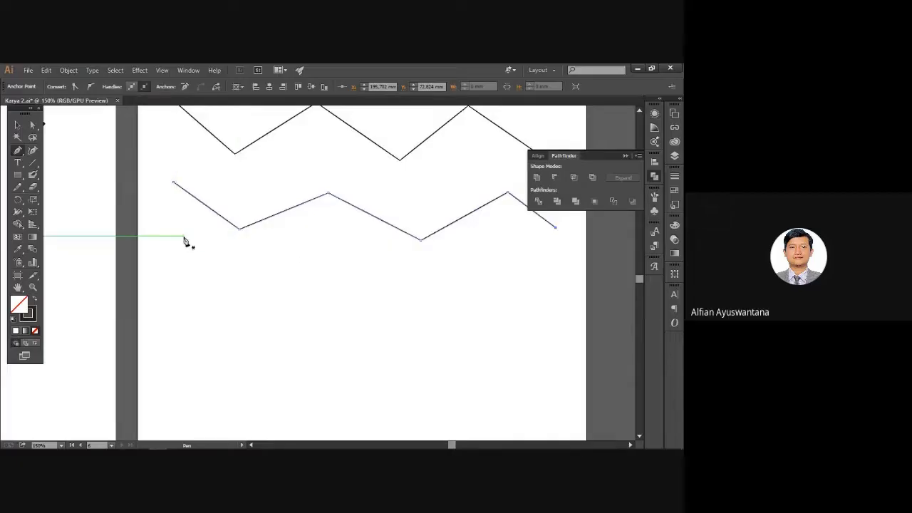
{"action": "left_click", "coordinate": [223, 257]}
{"action": "left_click", "coordinate": [296, 235]}
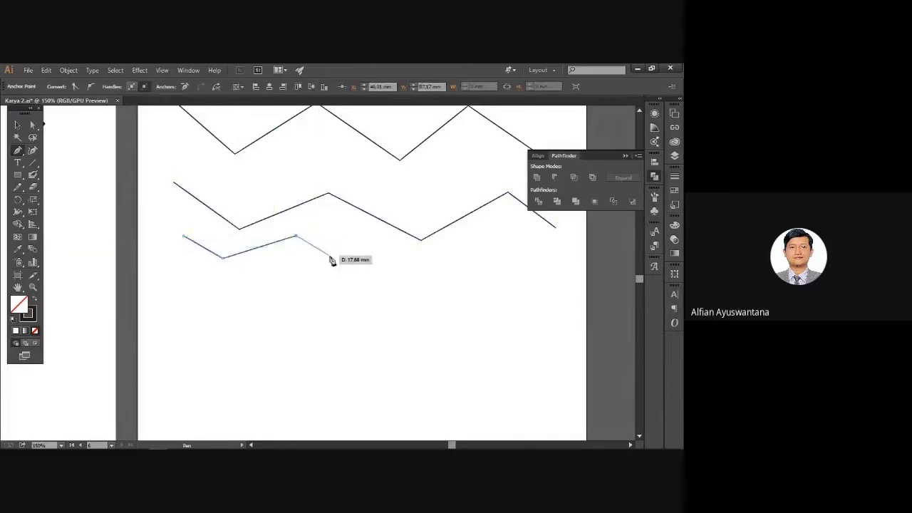
{"action": "left_click", "coordinate": [338, 260]}
{"action": "left_click", "coordinate": [339, 305]}
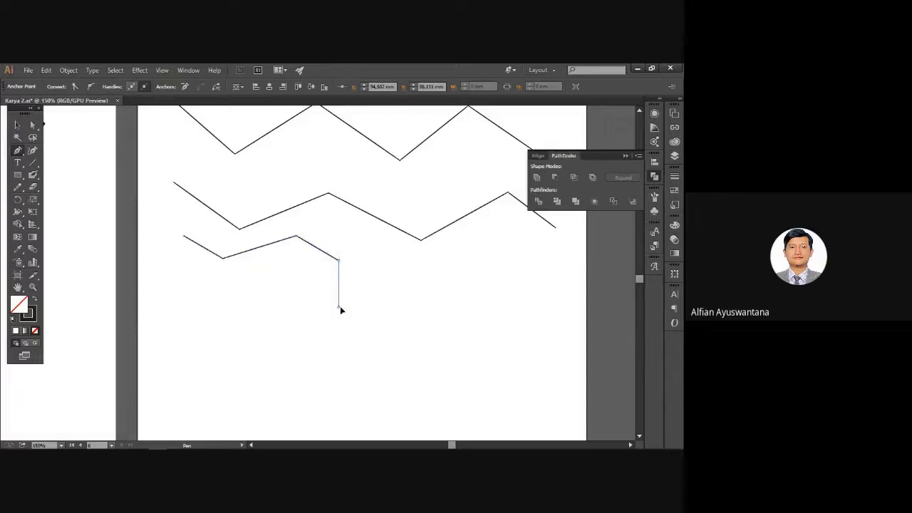
{"action": "left_click", "coordinate": [282, 298]}
{"action": "left_click", "coordinate": [230, 311]}
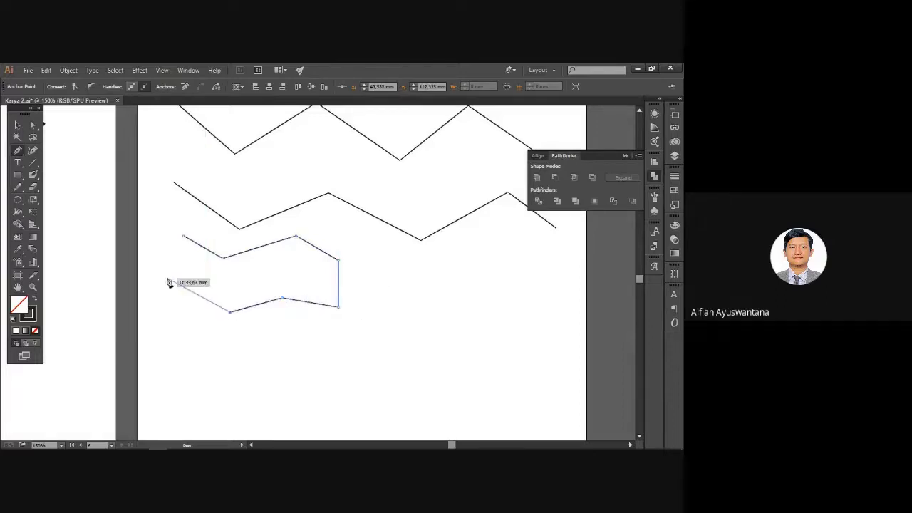
{"action": "left_click", "coordinate": [167, 279]}
{"action": "left_click", "coordinate": [183, 236]}
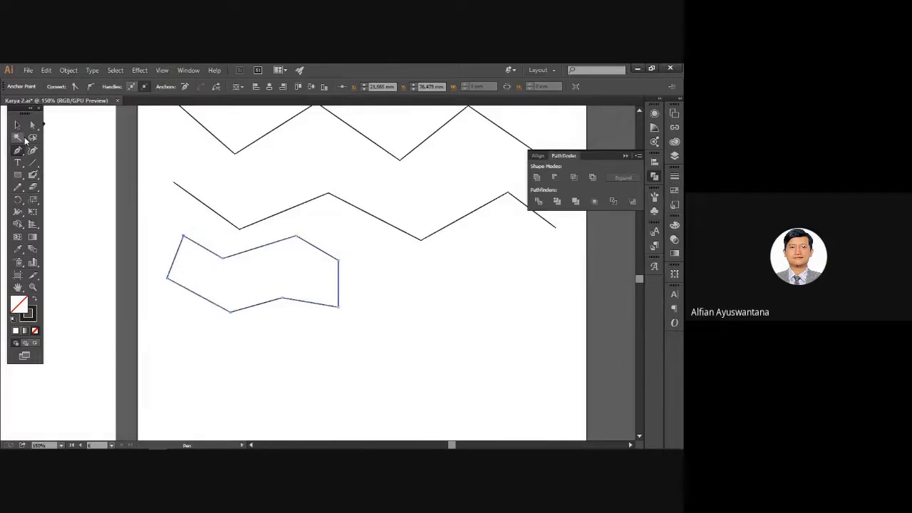
{"action": "left_click", "coordinate": [17, 124]}
{"action": "left_click", "coordinate": [213, 241]}
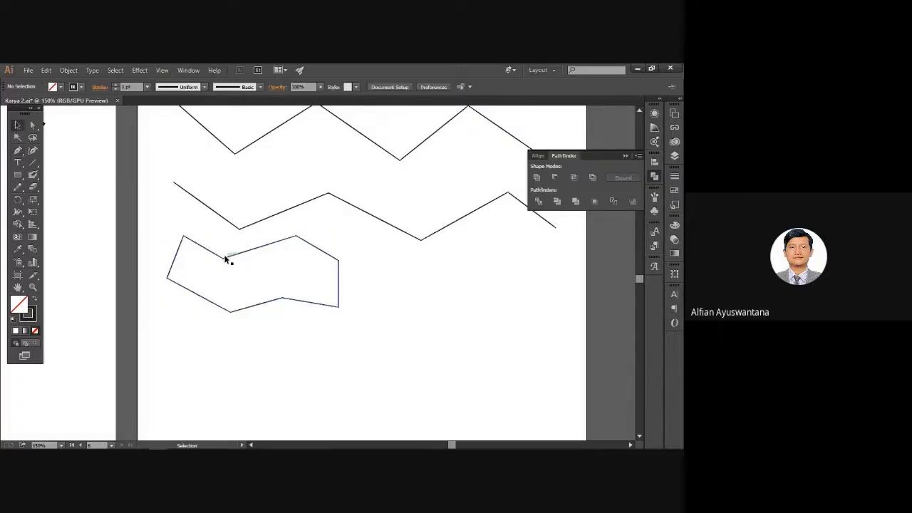
Test moving the polygon anchor, the polygon and the middle zigzag, undoing each move.
{"action": "key", "text": "a"}
{"action": "left_click_drag", "start_coordinate": [225, 259], "coordinate": [244, 298]}
{"action": "key", "text": "ctrl+z"}
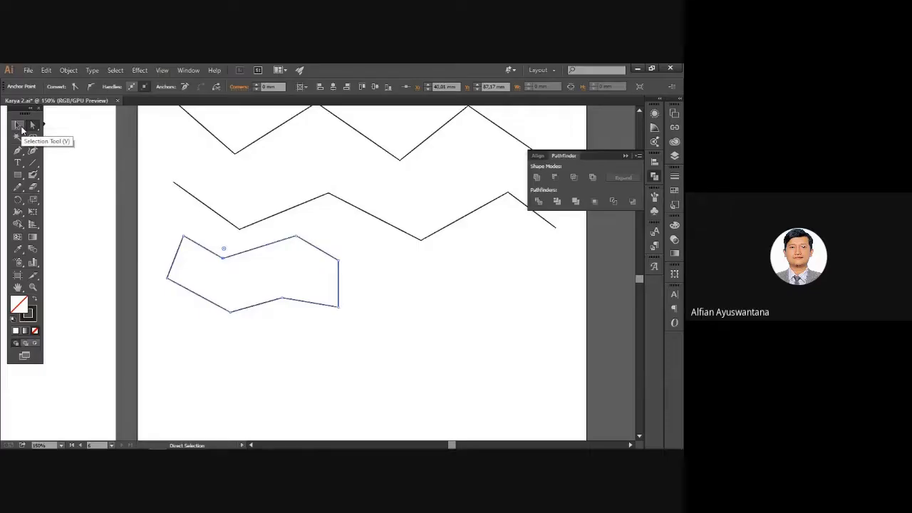
{"action": "left_click", "coordinate": [19, 125]}
{"action": "left_click", "coordinate": [227, 248]}
{"action": "left_click_drag", "start_coordinate": [233, 255], "coordinate": [254, 290]}
{"action": "key", "text": "ctrl+z"}
{"action": "left_click", "coordinate": [369, 287]}
{"action": "left_click_drag", "start_coordinate": [376, 275], "coordinate": [359, 276]}
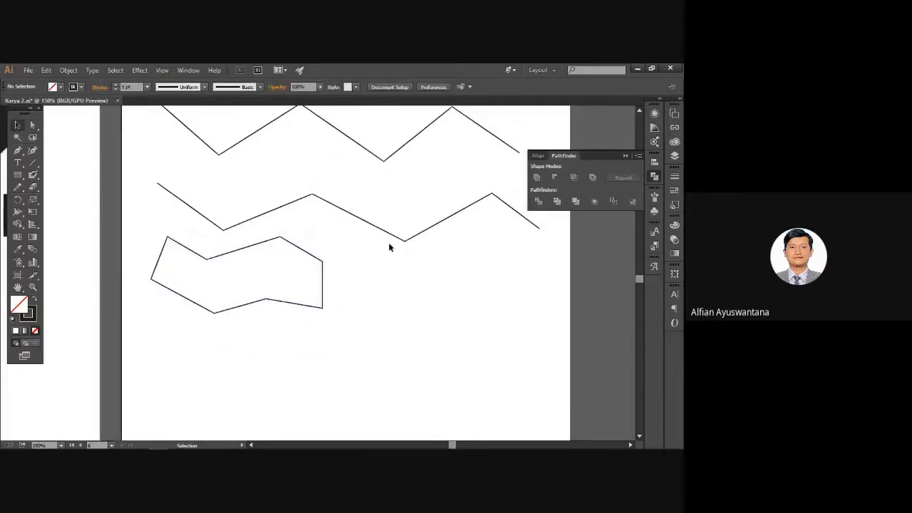
{"action": "left_click_drag", "start_coordinate": [394, 236], "coordinate": [389, 214]}
{"action": "key", "text": "ctrl+z"}
{"action": "left_click", "coordinate": [408, 276]}
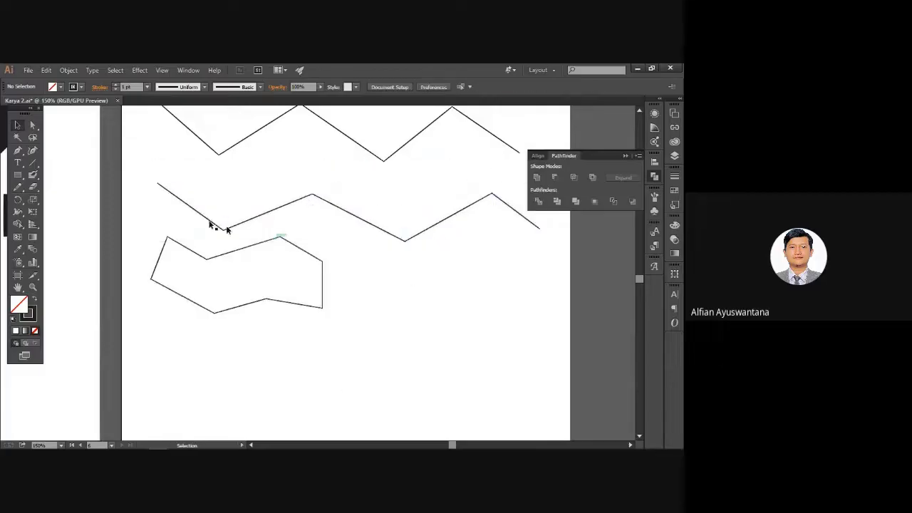
With the Pen tool at 300%, place and undo a trial smooth anchor below the zigzag.
{"action": "left_click", "coordinate": [19, 152]}
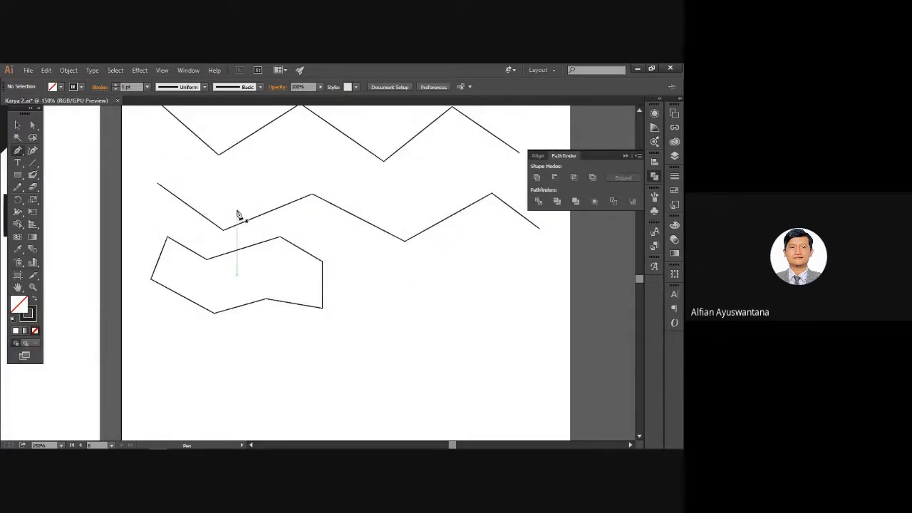
{"action": "left_click_drag", "start_coordinate": [371, 263], "coordinate": [278, 252]}
{"action": "scroll", "coordinate": [269, 275], "scroll_direction": "up", "scroll_amount": 2}
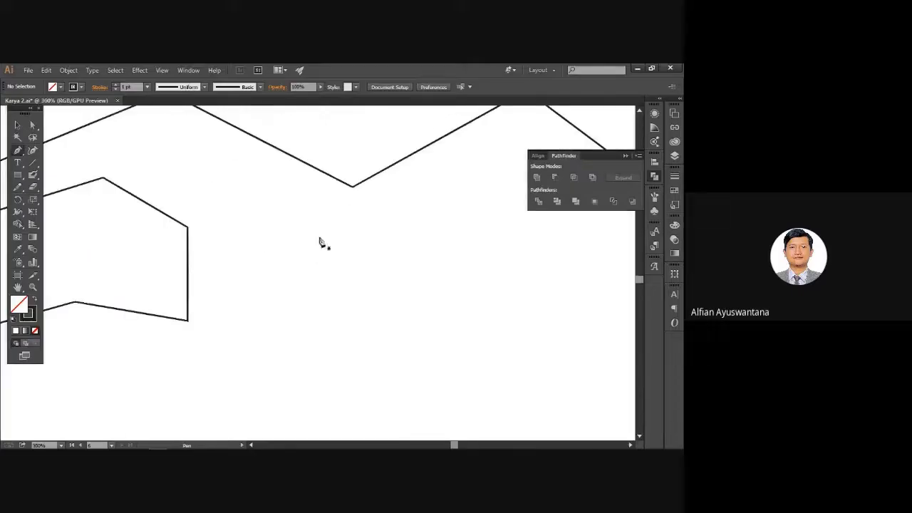
{"action": "left_click_drag", "start_coordinate": [358, 222], "coordinate": [314, 221]}
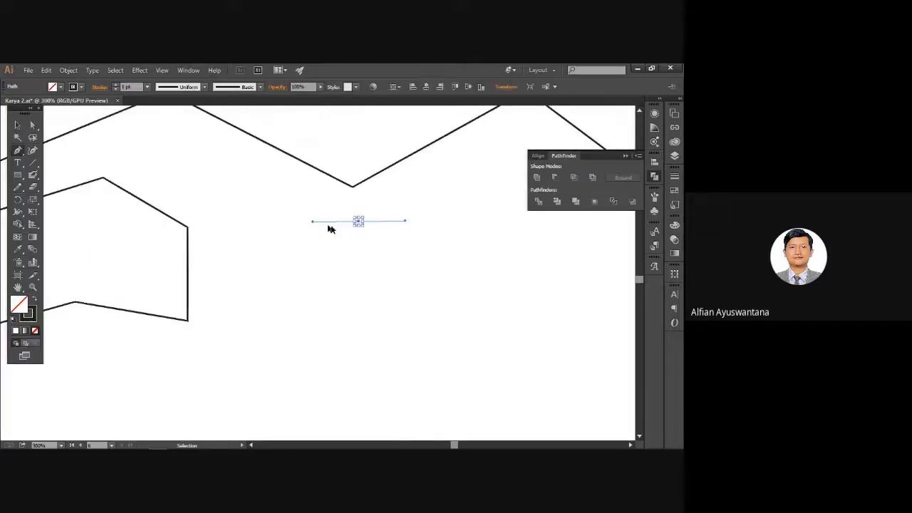
{"action": "key", "text": "ctrl+z"}
{"action": "left_click_drag", "start_coordinate": [176, 230], "coordinate": [403, 263]}
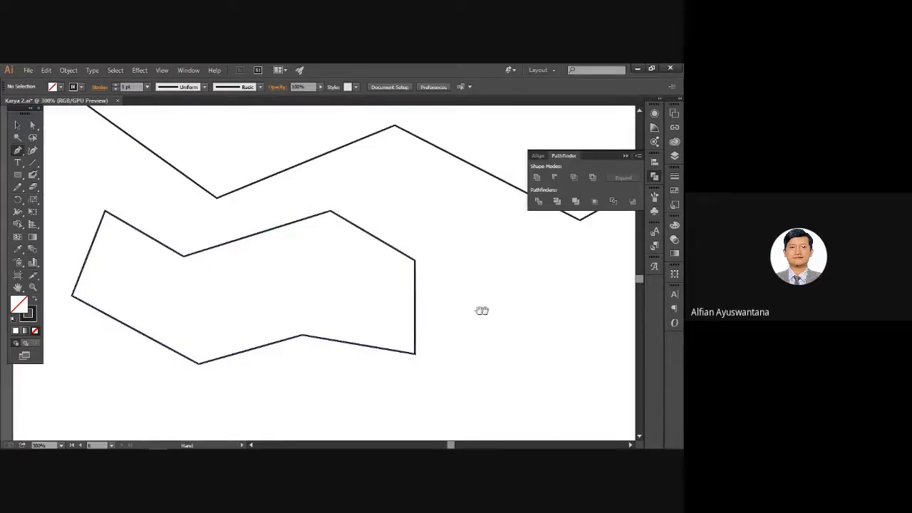
{"action": "left_click_drag", "start_coordinate": [482, 310], "coordinate": [276, 227]}
Drag smooth anchors down the left, along the bottom and round the right lobe, closing at the start.
{"action": "left_click_drag", "start_coordinate": [236, 300], "coordinate": [237, 342]}
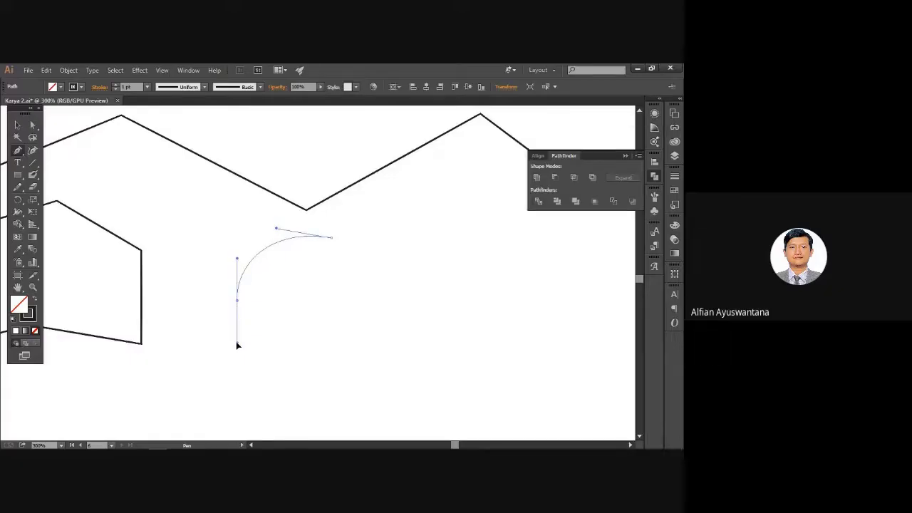
{"action": "left_click_drag", "start_coordinate": [343, 336], "coordinate": [381, 308]}
{"action": "left_click_drag", "start_coordinate": [474, 333], "coordinate": [510, 363]}
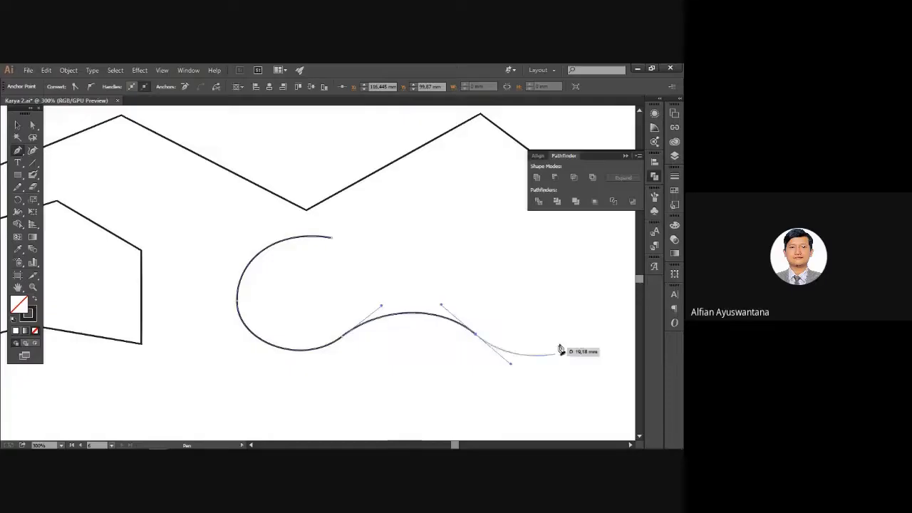
{"action": "left_click_drag", "start_coordinate": [565, 318], "coordinate": [566, 285]}
{"action": "left_click_drag", "start_coordinate": [475, 245], "coordinate": [426, 280]}
{"action": "left_click_drag", "start_coordinate": [331, 237], "coordinate": [310, 239]}
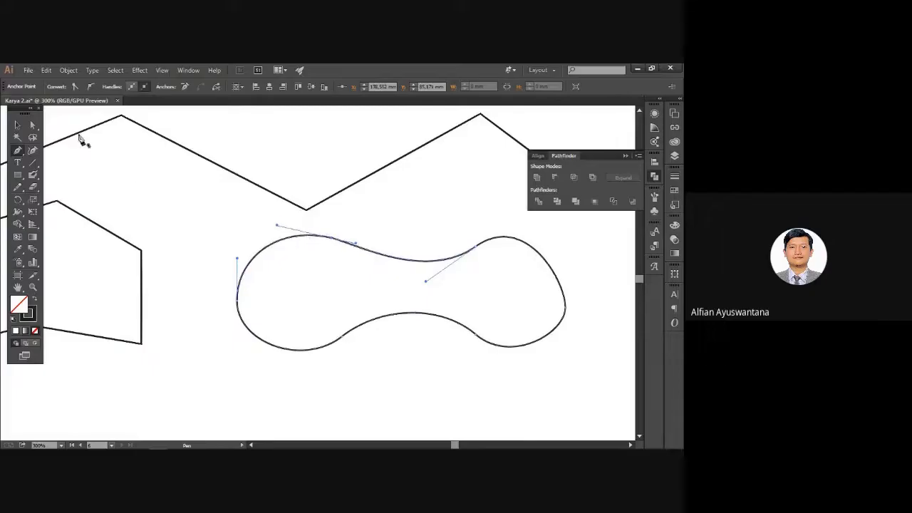
{"action": "key", "text": "space"}
{"action": "left_click_drag", "start_coordinate": [391, 235], "coordinate": [306, 205]}
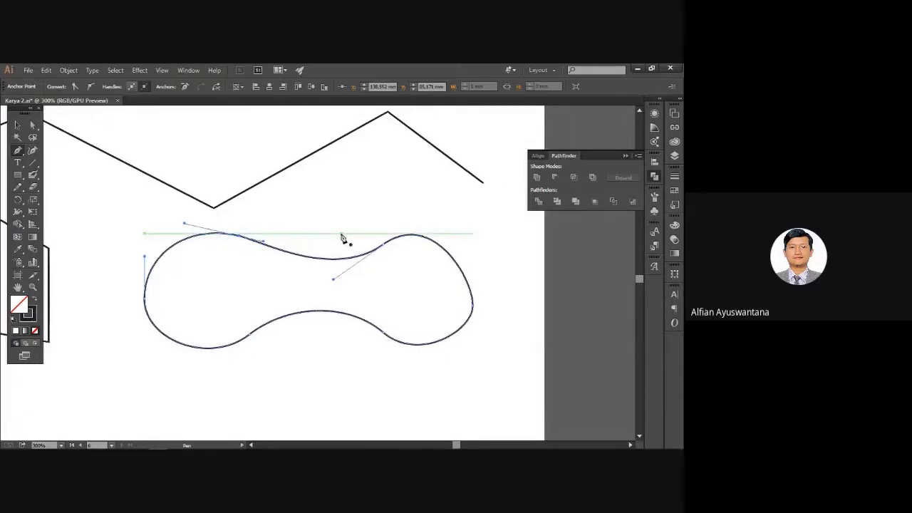
Pull a handle from the upper-edge anchor and convert the sharp top corner into a smooth curve.
{"action": "left_click_drag", "start_coordinate": [264, 243], "coordinate": [308, 174]}
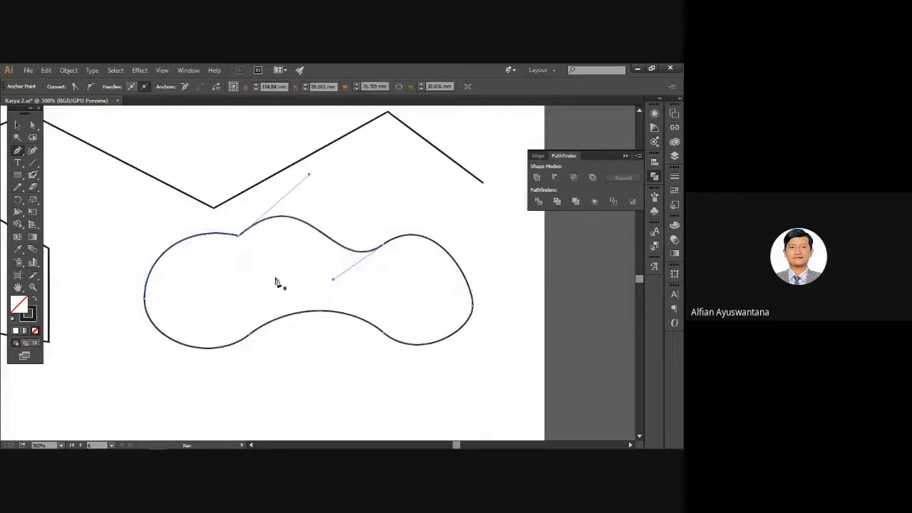
{"action": "left_click_drag", "start_coordinate": [252, 248], "coordinate": [316, 272]}
{"action": "scroll", "coordinate": [304, 269], "scroll_direction": "up", "scroll_amount": 3}
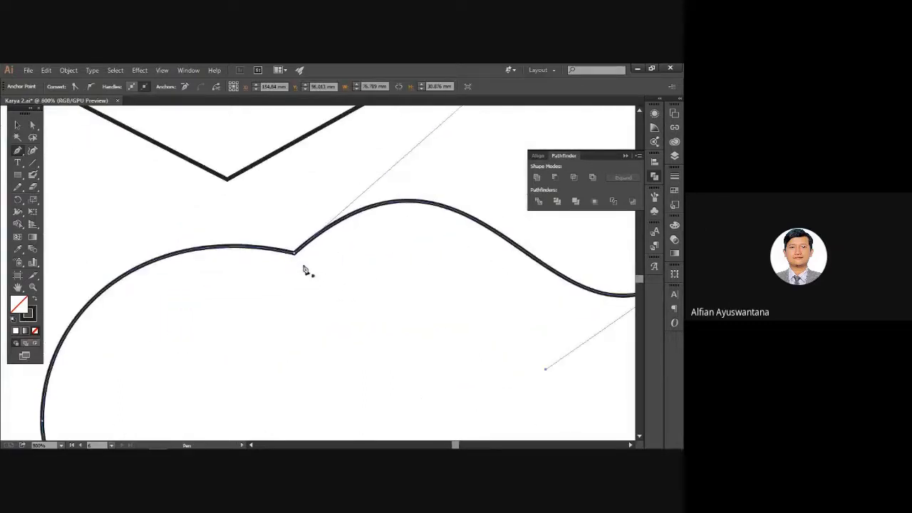
{"action": "scroll", "coordinate": [300, 258], "scroll_direction": "down", "scroll_amount": 2}
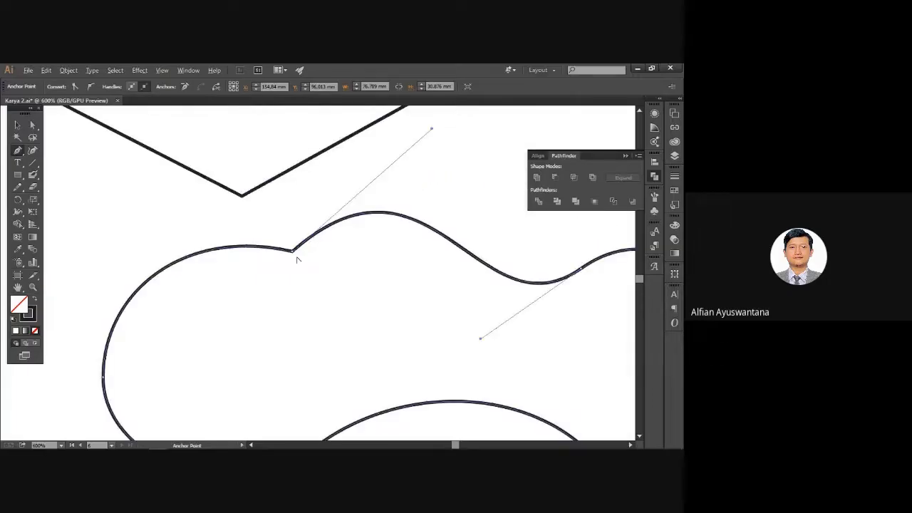
{"action": "left_click_drag", "start_coordinate": [293, 250], "coordinate": [340, 262]}
{"action": "left_click_drag", "start_coordinate": [487, 304], "coordinate": [438, 304]}
Reselect the blob and pick the anchor on its top edge with Direct Selection.
{"action": "key", "text": "v"}
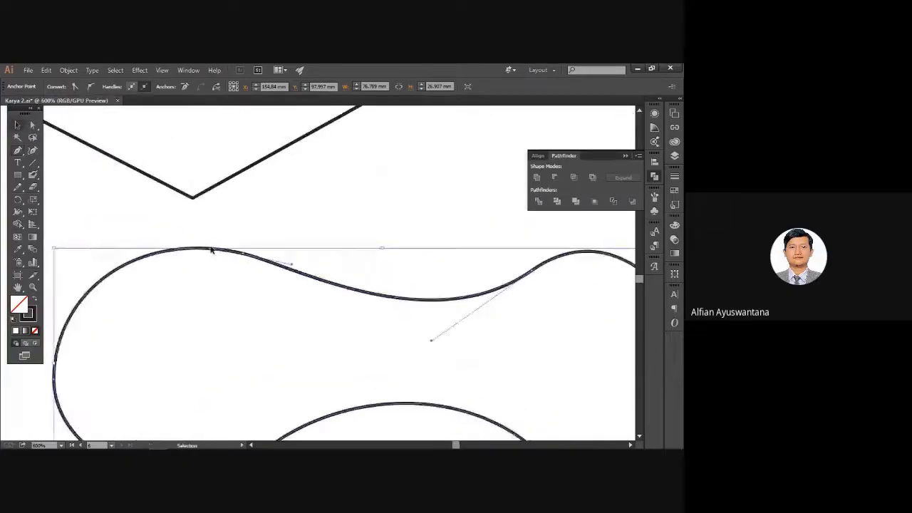
{"action": "left_click", "coordinate": [309, 235]}
{"action": "left_click", "coordinate": [263, 260]}
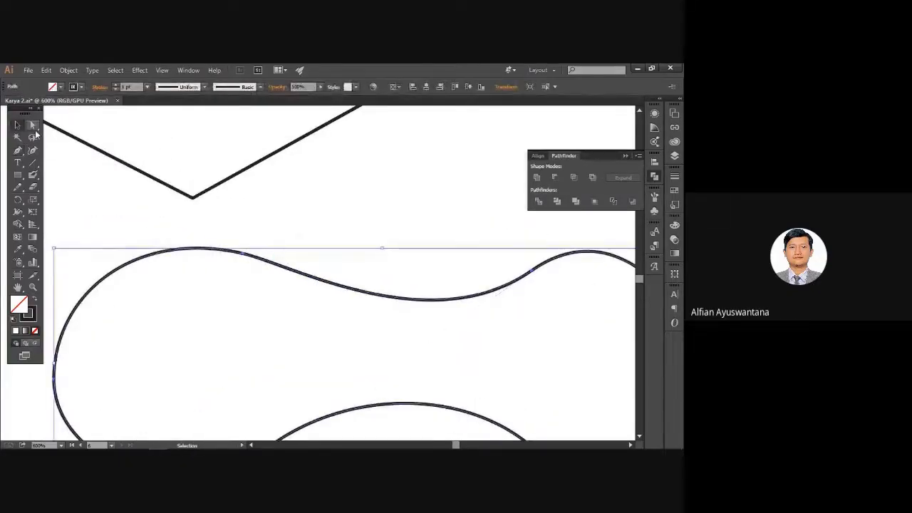
{"action": "left_click", "coordinate": [33, 126]}
{"action": "key", "text": "p"}
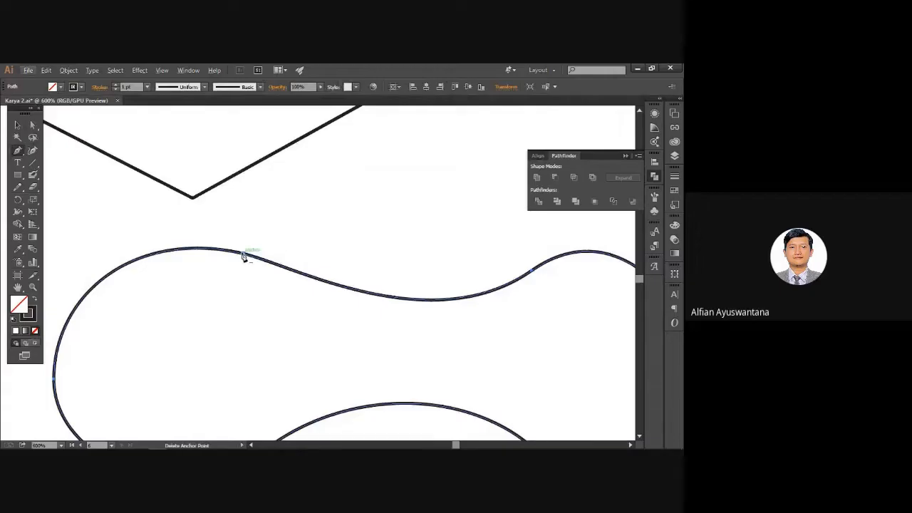
{"action": "key", "text": "a"}
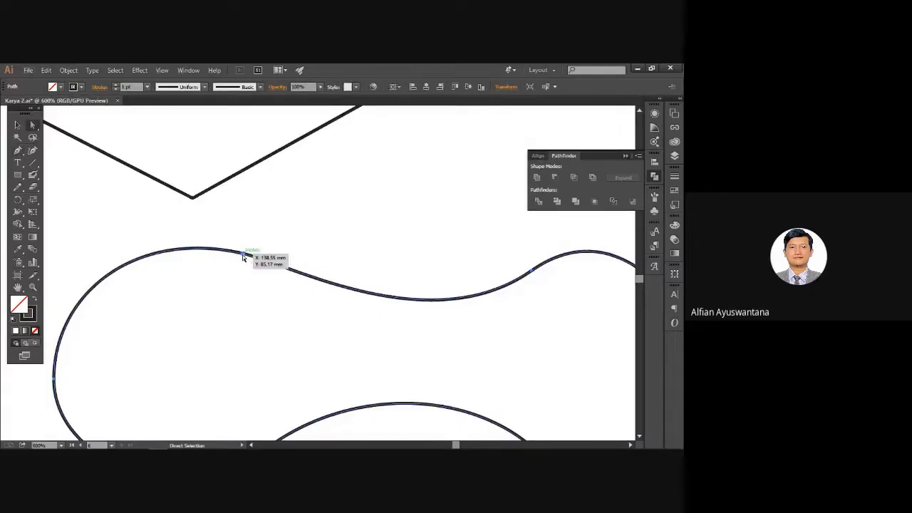
{"action": "left_click", "coordinate": [245, 253]}
Alt-drag the top anchor's handle, undo it, and reselect the top-edge anchor to show handles.
{"action": "left_click", "coordinate": [27, 150]}
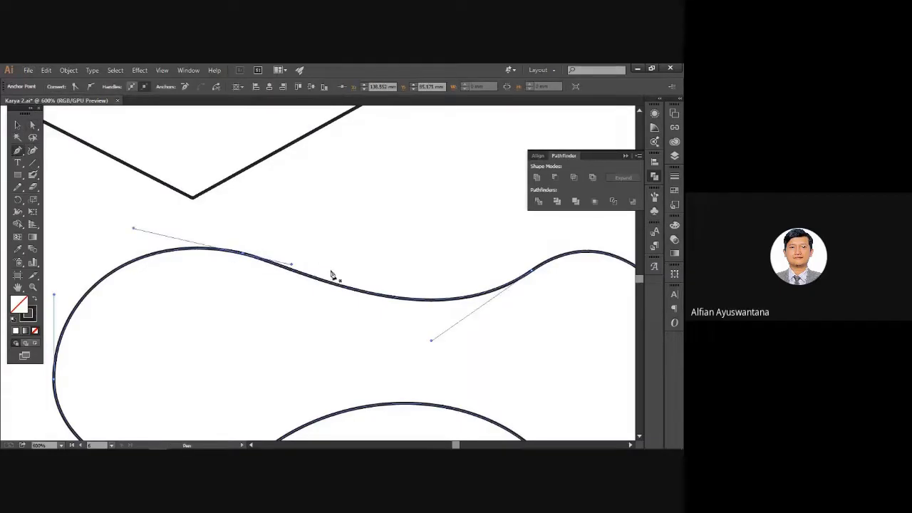
{"action": "key", "text": "alt"}
{"action": "mouse_move", "coordinate": [291, 265]}
{"action": "left_mouse_down"}
{"action": "mouse_move", "coordinate": [302, 260]}
{"action": "mouse_move", "coordinate": [326, 164]}
{"action": "mouse_move", "coordinate": [367, 177]}
{"action": "mouse_move", "coordinate": [338, 192]}
{"action": "mouse_move", "coordinate": [346, 186]}
{"action": "left_mouse_up"}
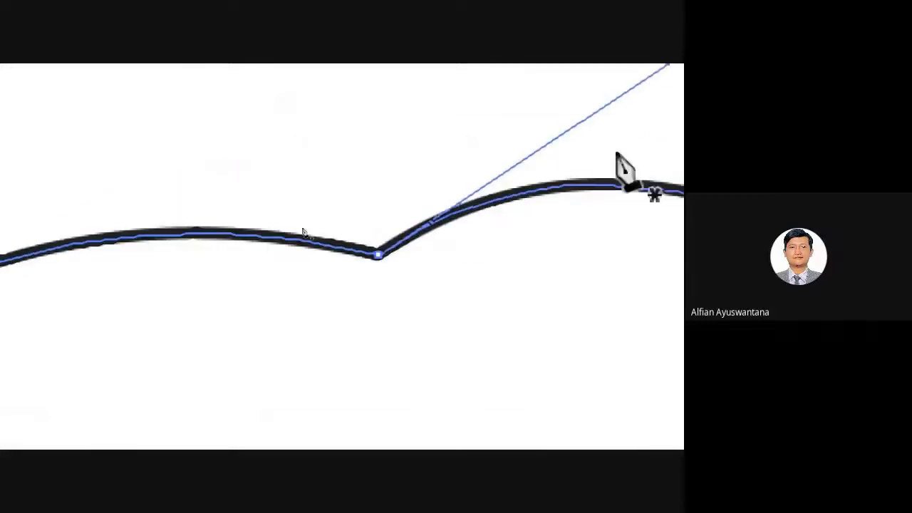
{"action": "key", "text": "ctrl+z"}
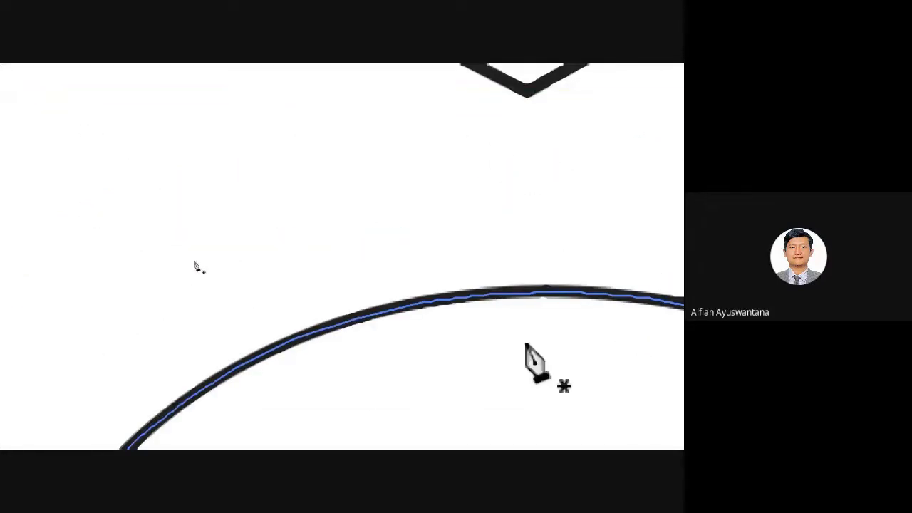
{"action": "key", "text": "a"}
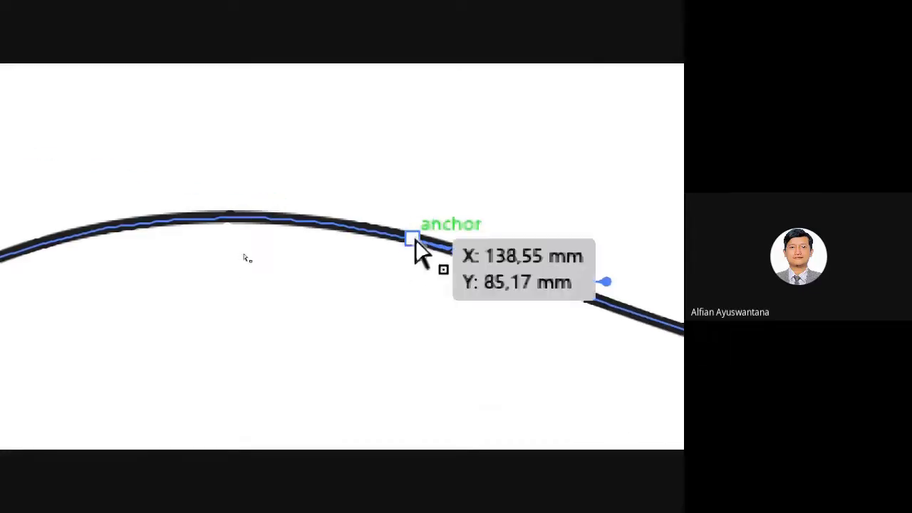
{"action": "left_click", "coordinate": [413, 238]}
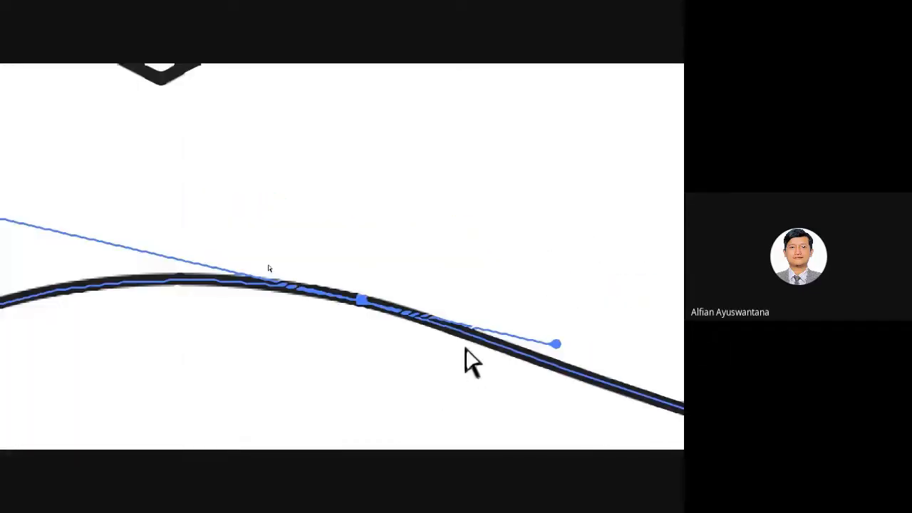
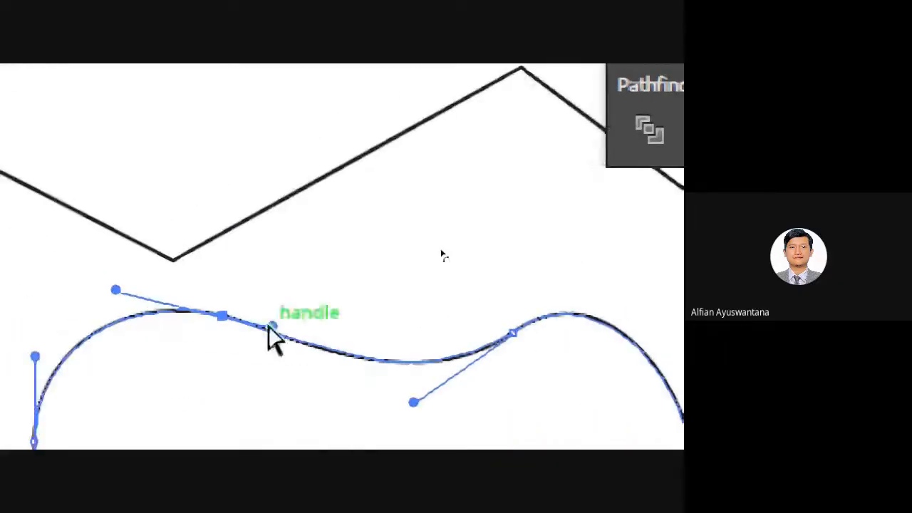
Undo a stray handle drag, then reselect the top-edge anchor and bend its handle to trace the guide.
{"action": "left_click_drag", "start_coordinate": [274, 328], "coordinate": [279, 356]}
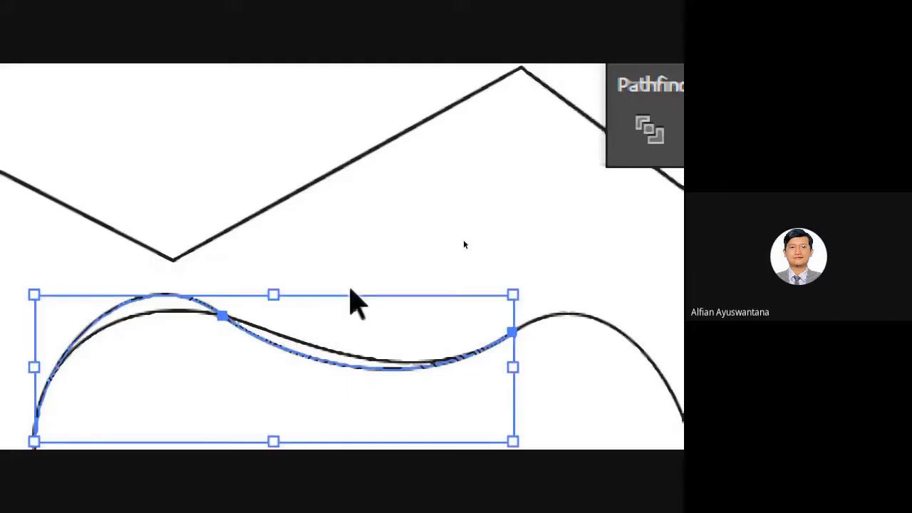
{"action": "key", "text": "ctrl+z"}
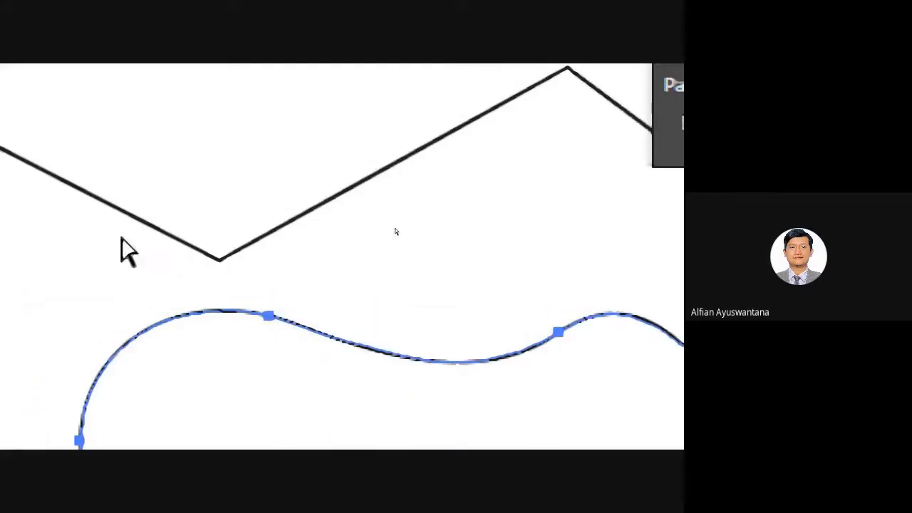
{"action": "left_click", "coordinate": [275, 321], "text": "ctrl"}
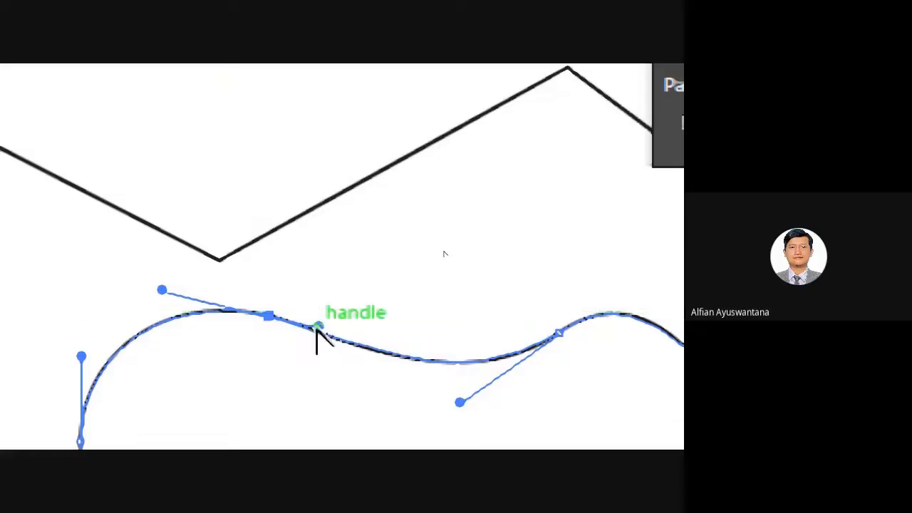
{"action": "mouse_move", "coordinate": [317, 330]}
{"action": "left_mouse_down"}
{"action": "mouse_move", "coordinate": [322, 275]}
{"action": "mouse_move", "coordinate": [341, 299]}
{"action": "mouse_move", "coordinate": [272, 372]}
{"action": "mouse_move", "coordinate": [326, 319]}
{"action": "mouse_move", "coordinate": [320, 326]}
{"action": "left_mouse_up"}
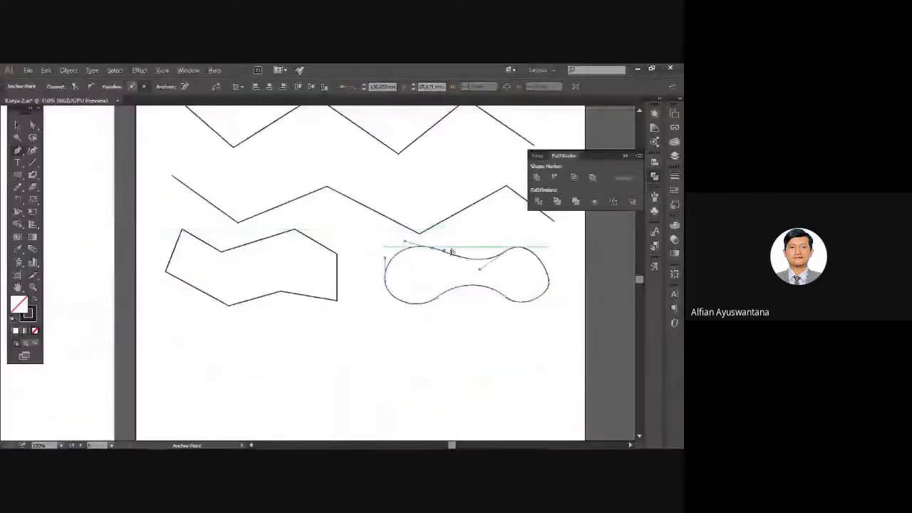
Convert the bean path's smooth anchor to a corner point and adjust its handle.
{"action": "scroll", "coordinate": [451, 251], "scroll_direction": "up", "scroll_amount": 6}
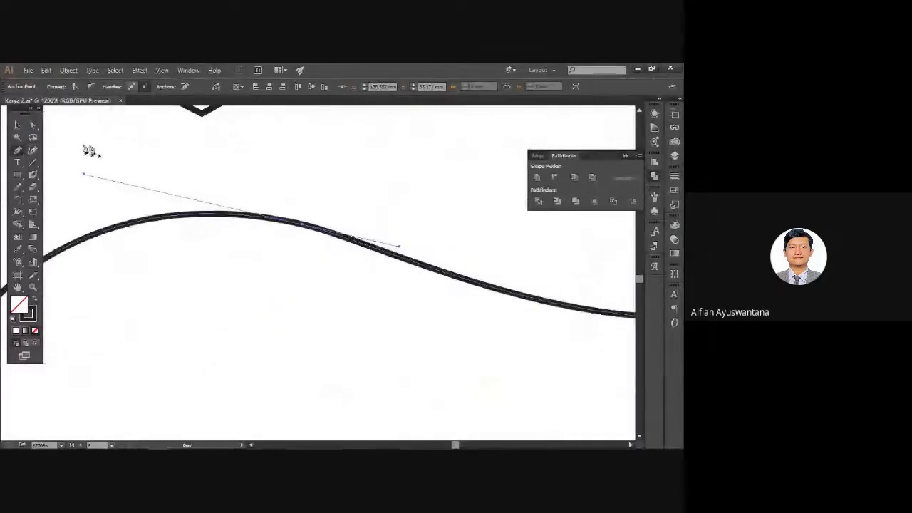
{"action": "left_click", "coordinate": [32, 125]}
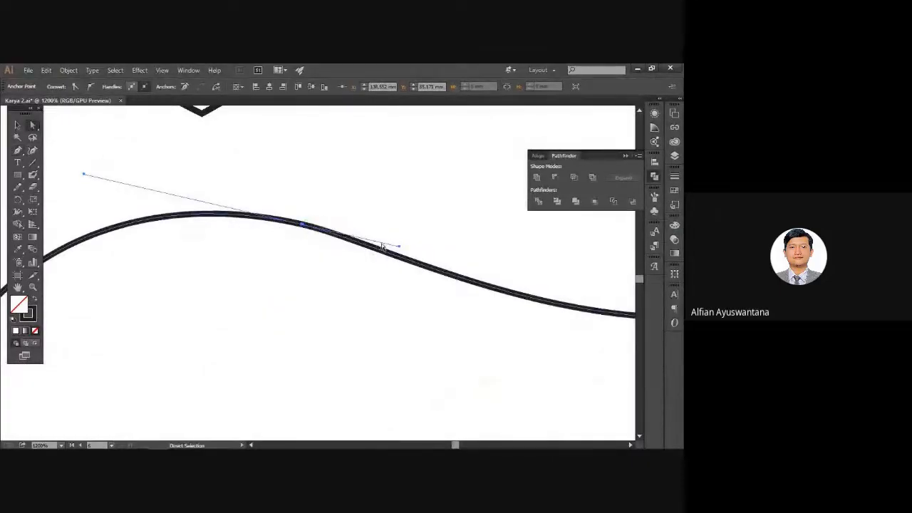
{"action": "mouse_move", "coordinate": [398, 247]}
{"action": "left_mouse_down"}
{"action": "mouse_move", "coordinate": [391, 235]}
{"action": "mouse_move", "coordinate": [399, 246]}
{"action": "left_mouse_up"}
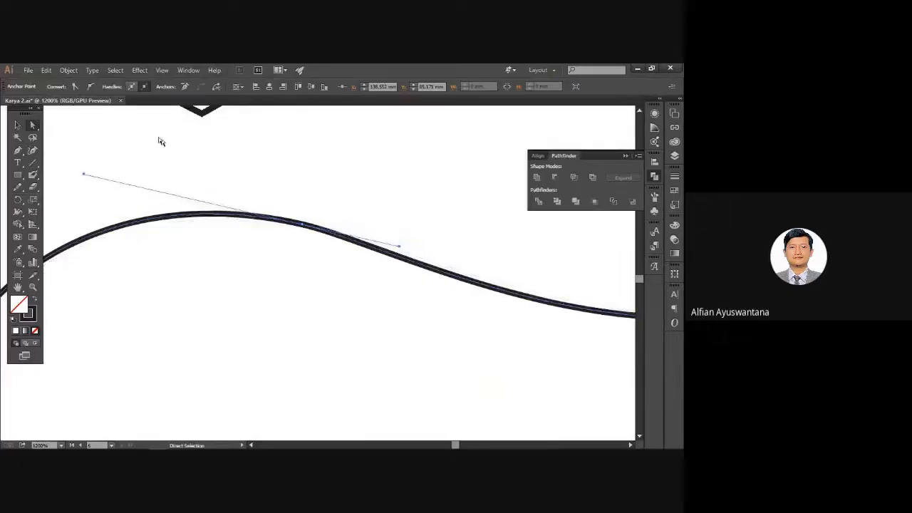
{"action": "left_click", "coordinate": [76, 87]}
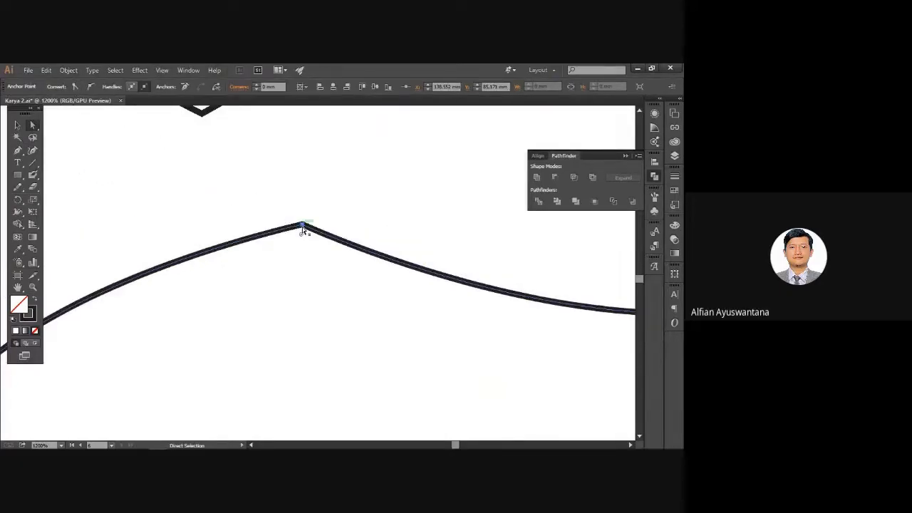
{"action": "scroll", "coordinate": [302, 227], "scroll_direction": "up", "scroll_amount": 3}
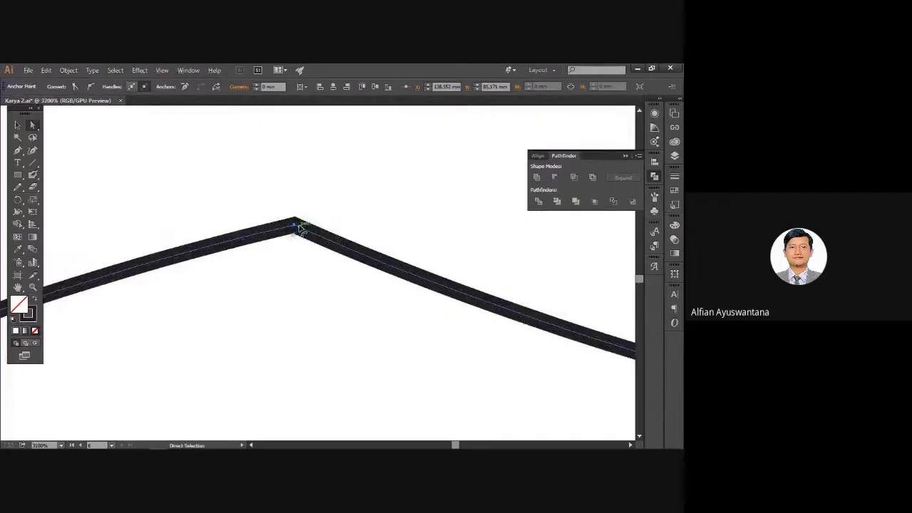
{"action": "scroll", "coordinate": [297, 226], "scroll_direction": "down", "scroll_amount": 1}
{"action": "scroll", "coordinate": [288, 232], "scroll_direction": "up", "scroll_amount": 2}
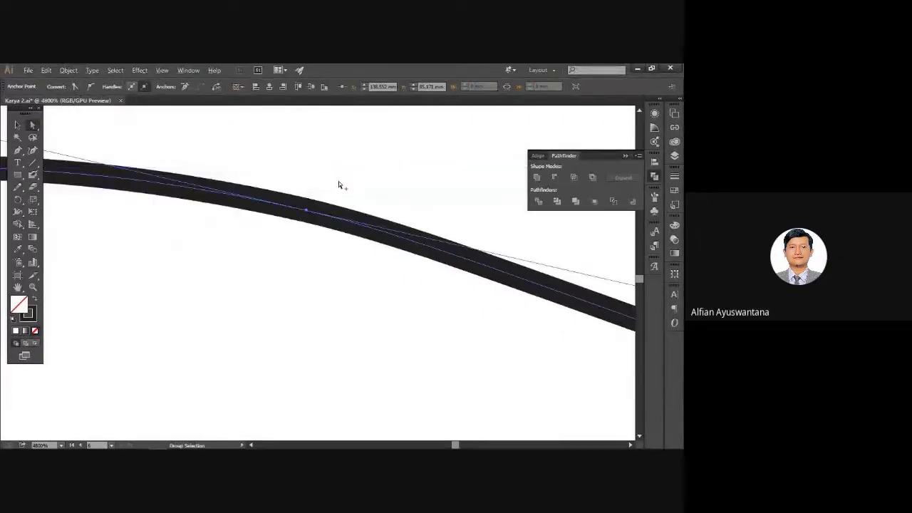
{"action": "scroll", "coordinate": [338, 185], "scroll_direction": "down", "scroll_amount": 4}
{"action": "left_click_drag", "start_coordinate": [411, 195], "coordinate": [364, 217]}
{"action": "scroll", "coordinate": [402, 242], "scroll_direction": "up", "scroll_amount": 1}
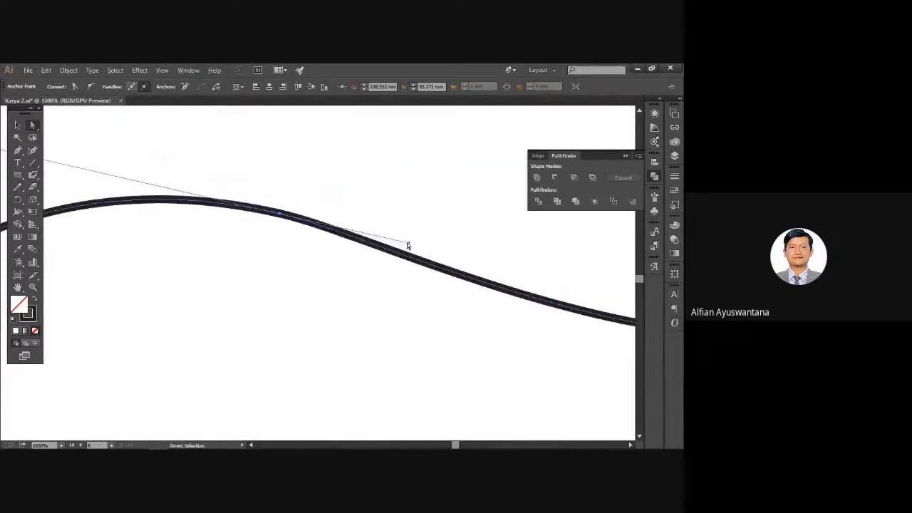
{"action": "mouse_move", "coordinate": [410, 245]}
{"action": "left_mouse_down"}
{"action": "mouse_move", "coordinate": [413, 228]}
{"action": "mouse_move", "coordinate": [416, 273]}
{"action": "mouse_move", "coordinate": [346, 238]}
{"action": "mouse_move", "coordinate": [426, 233]}
{"action": "left_mouse_up"}
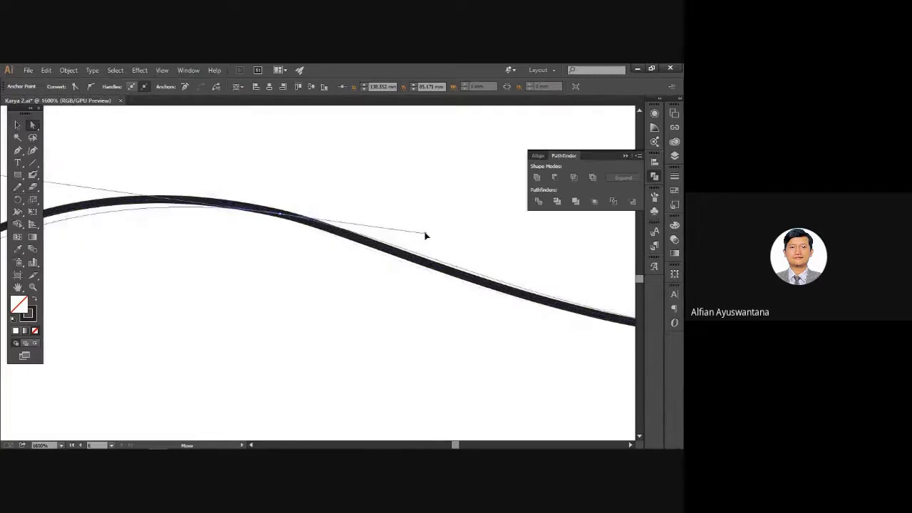
Pull the top anchor's handle far down-left with the Pen to form a hooked cusp.
{"action": "left_click", "coordinate": [283, 217]}
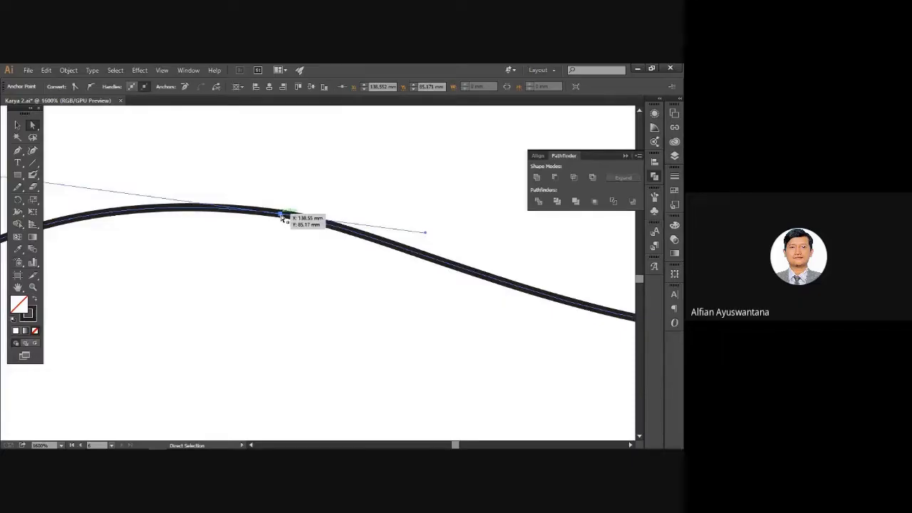
{"action": "key", "text": "p"}
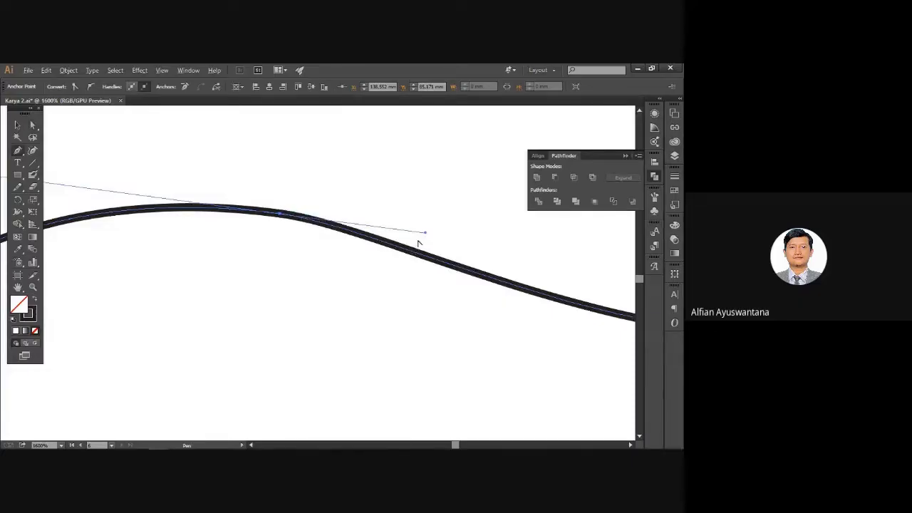
{"action": "left_click_drag", "start_coordinate": [426, 233], "coordinate": [140, 263]}
{"action": "scroll", "coordinate": [375, 235], "scroll_direction": "down", "scroll_amount": 3}
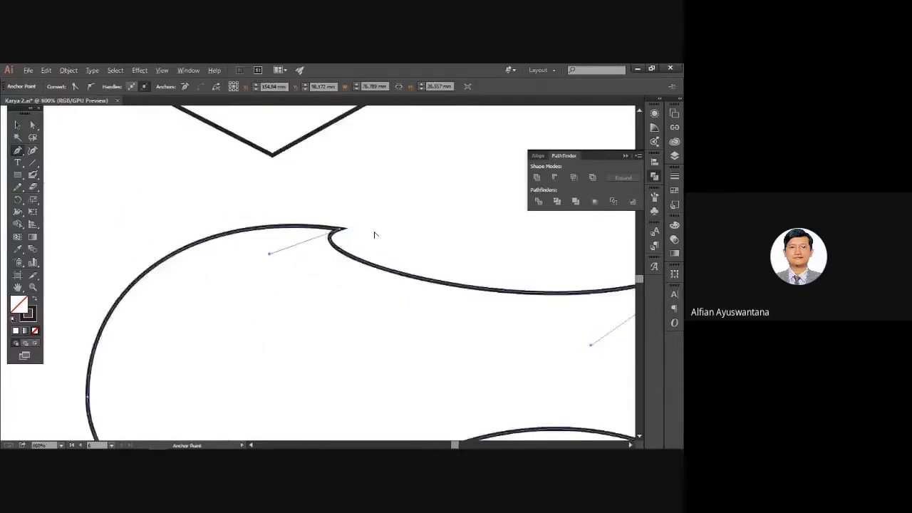
{"action": "left_click_drag", "start_coordinate": [431, 240], "coordinate": [395, 252]}
{"action": "scroll", "coordinate": [252, 238], "scroll_direction": "down", "scroll_amount": 4}
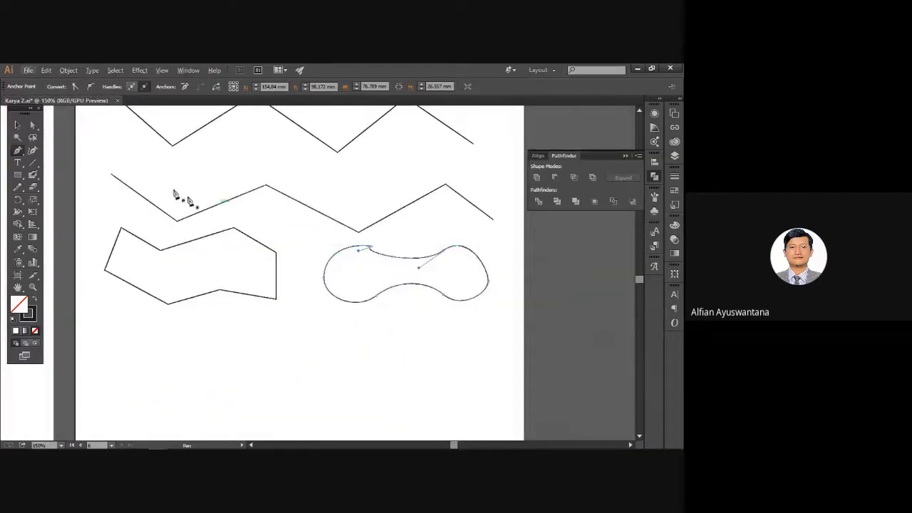
Add new anchors along the bean's top curve and delete the stray extra ones.
{"action": "left_click", "coordinate": [17, 126]}
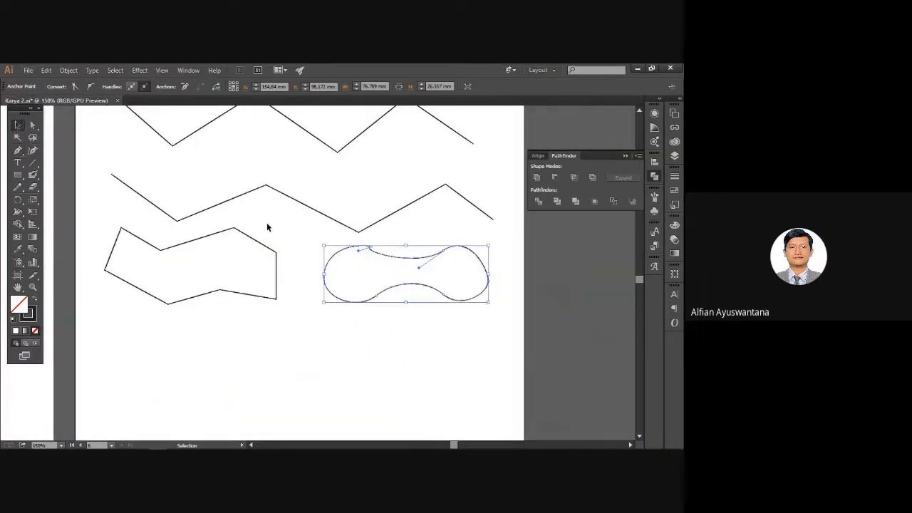
{"action": "scroll", "coordinate": [402, 244], "scroll_direction": "up", "scroll_amount": 4}
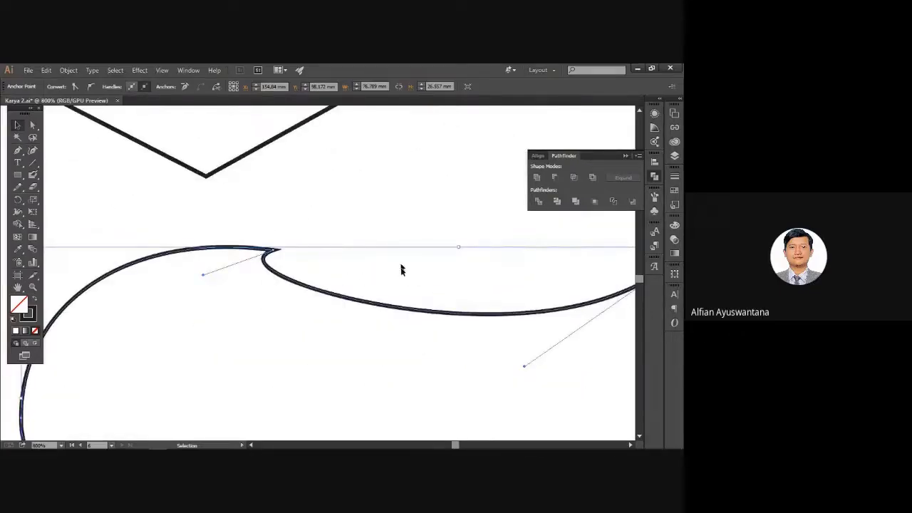
{"action": "scroll", "coordinate": [432, 309], "scroll_direction": "up", "scroll_amount": 1}
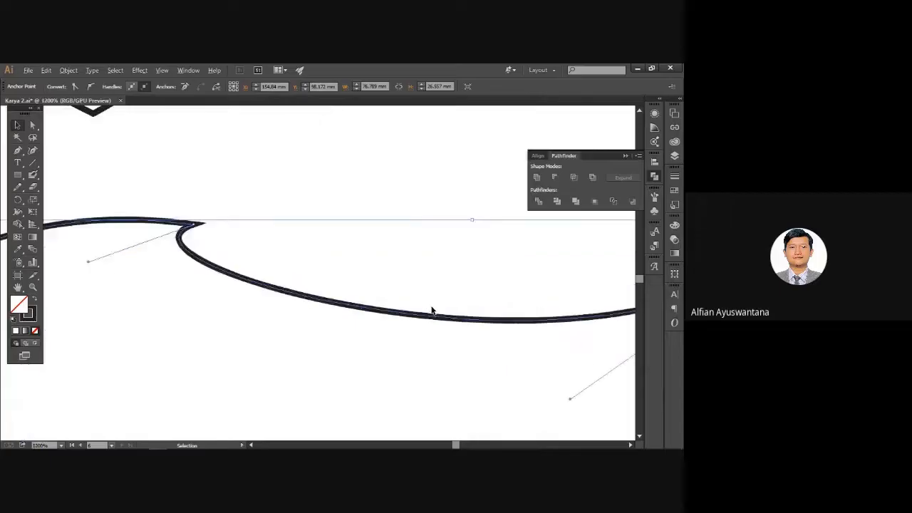
{"action": "scroll", "coordinate": [426, 305], "scroll_direction": "down", "scroll_amount": 1}
{"action": "key", "text": "p"}
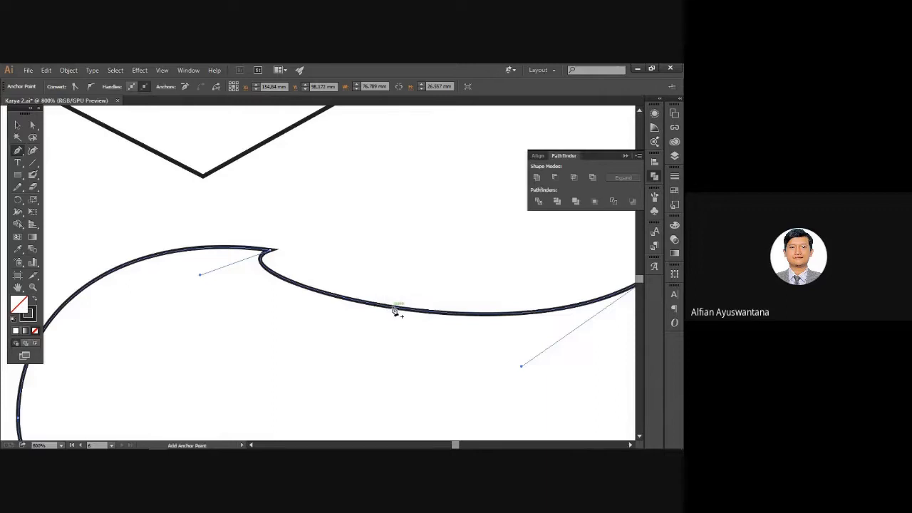
{"action": "scroll", "coordinate": [394, 309], "scroll_direction": "up", "scroll_amount": 2}
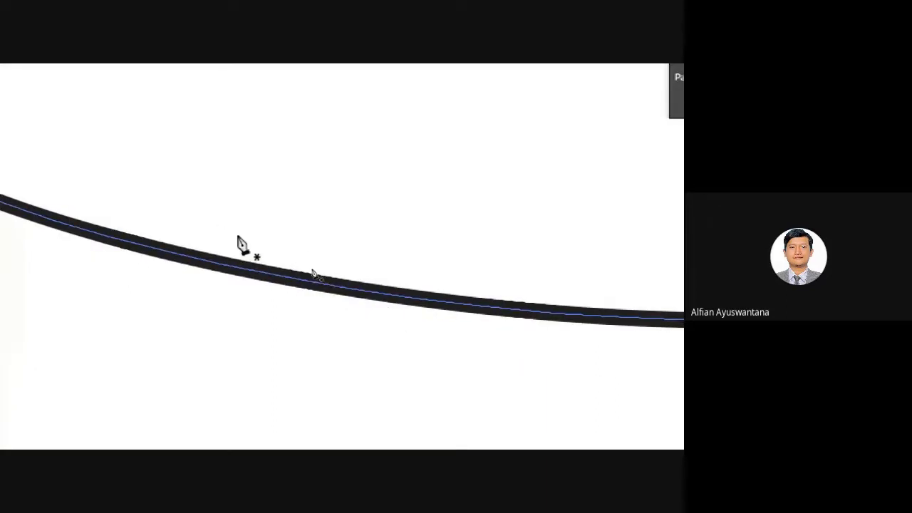
{"action": "left_click", "coordinate": [266, 275]}
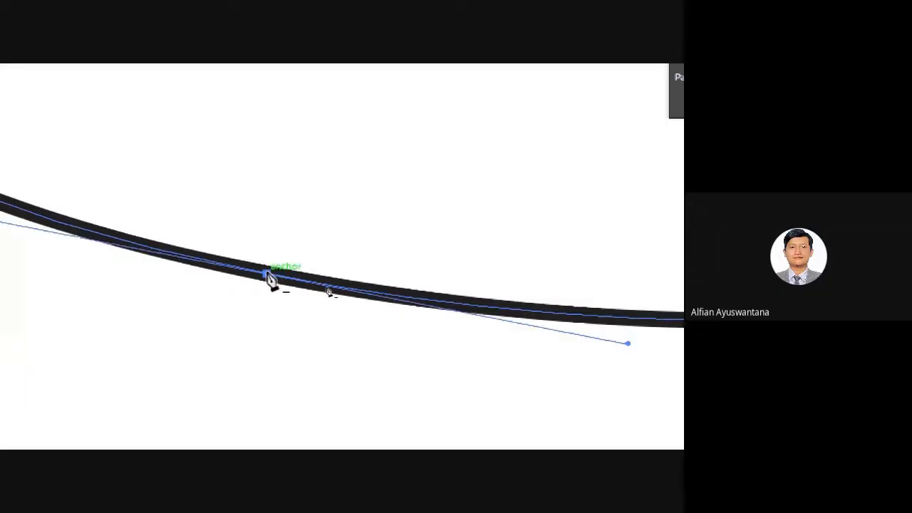
{"action": "left_click", "coordinate": [381, 295]}
{"action": "left_click", "coordinate": [381, 294]}
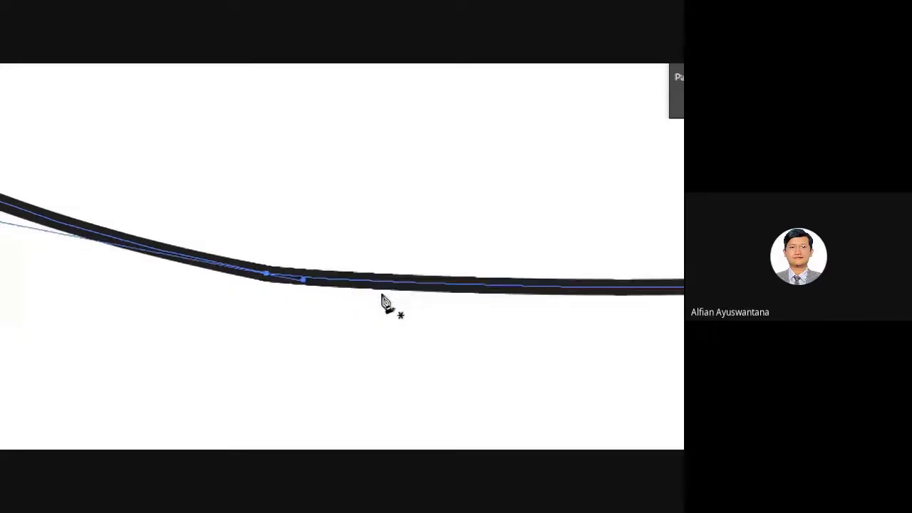
{"action": "left_click", "coordinate": [427, 284]}
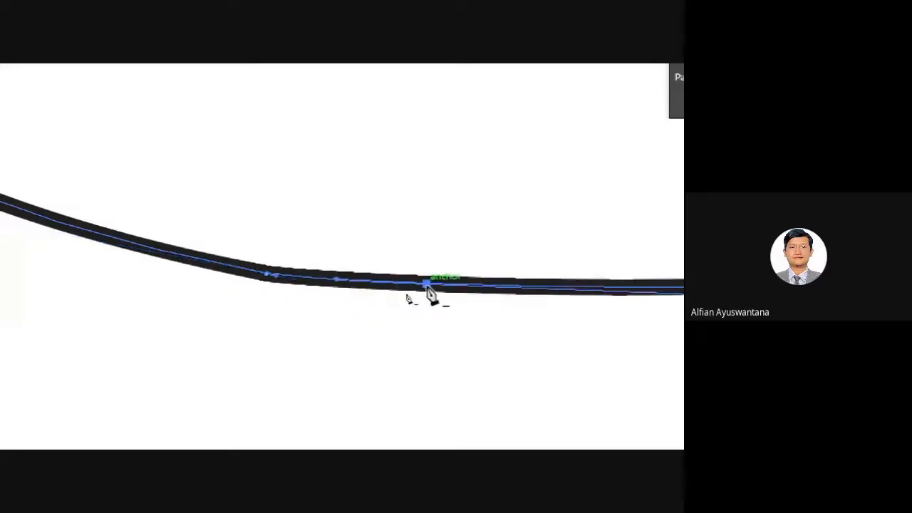
{"action": "left_click", "coordinate": [427, 285]}
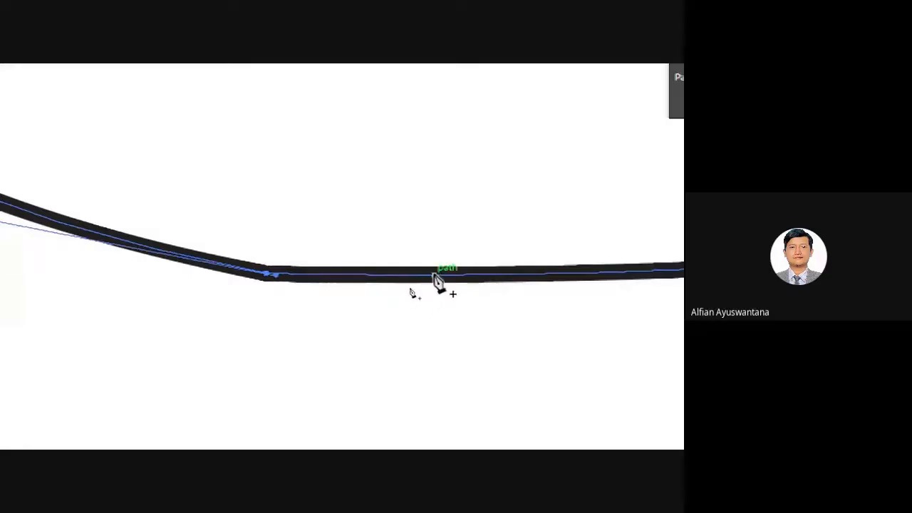
{"action": "left_click", "coordinate": [434, 274]}
Pull out and swing the new anchors' handles so the crest curls into a hook.
{"action": "scroll", "coordinate": [284, 212], "scroll_direction": "down", "scroll_amount": 2}
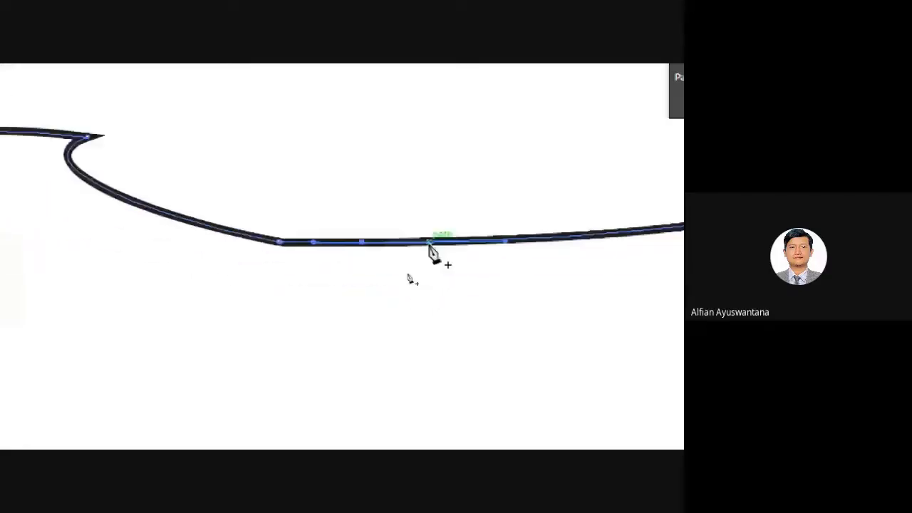
{"action": "left_click_drag", "start_coordinate": [428, 241], "coordinate": [313, 262]}
{"action": "mouse_move", "coordinate": [251, 268]}
{"action": "left_mouse_down"}
{"action": "mouse_move", "coordinate": [255, 310]}
{"action": "mouse_move", "coordinate": [200, 310]}
{"action": "mouse_move", "coordinate": [188, 270]}
{"action": "mouse_move", "coordinate": [201, 260]}
{"action": "left_mouse_up"}
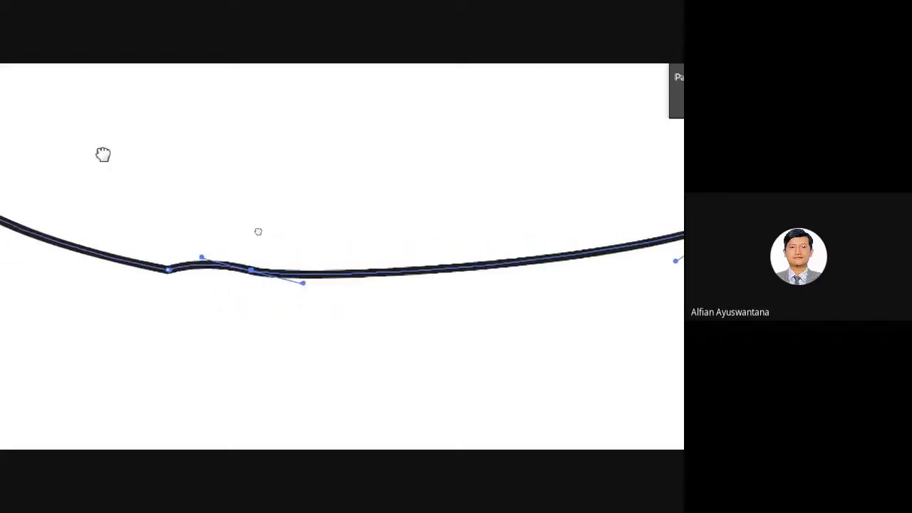
{"action": "left_click_drag", "start_coordinate": [102, 152], "coordinate": [349, 257]}
{"action": "key", "text": "alt"}
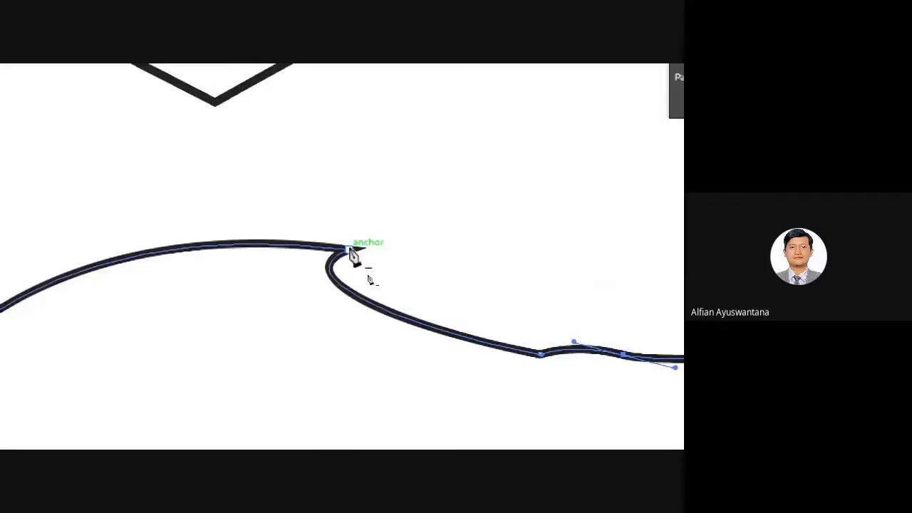
{"action": "mouse_move", "coordinate": [349, 250]}
{"action": "left_mouse_down"}
{"action": "mouse_move", "coordinate": [397, 266]}
{"action": "mouse_move", "coordinate": [316, 279]}
{"action": "mouse_move", "coordinate": [271, 206]}
{"action": "mouse_move", "coordinate": [197, 181]}
{"action": "mouse_move", "coordinate": [240, 207]}
{"action": "mouse_move", "coordinate": [277, 203]}
{"action": "mouse_move", "coordinate": [214, 176]}
{"action": "left_mouse_up"}
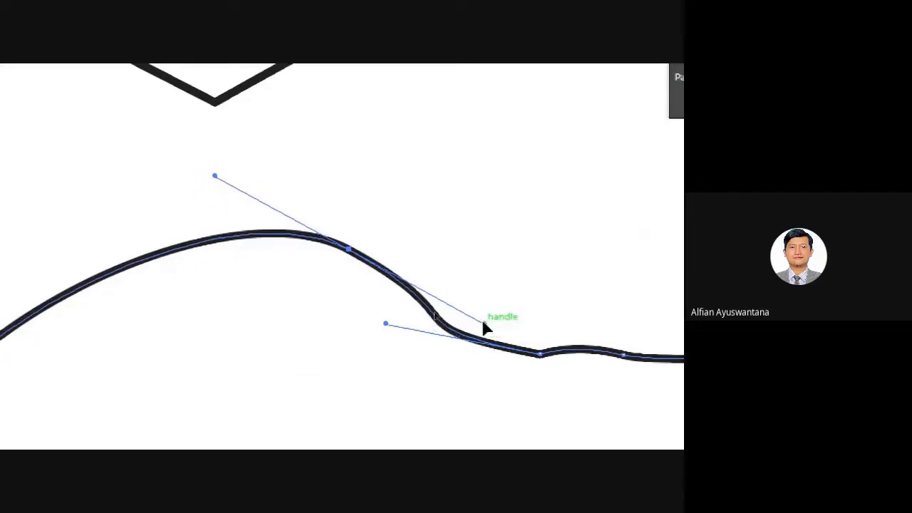
{"action": "mouse_move", "coordinate": [484, 327]}
{"action": "left_mouse_down"}
{"action": "mouse_move", "coordinate": [280, 309]}
{"action": "mouse_move", "coordinate": [239, 293]}
{"action": "mouse_move", "coordinate": [237, 331]}
{"action": "left_mouse_up"}
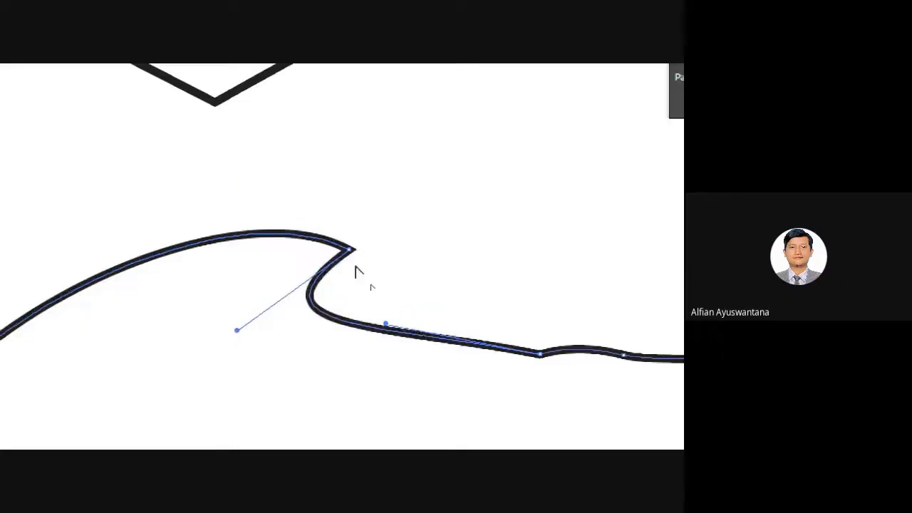
{"action": "scroll", "coordinate": [368, 271], "scroll_direction": "down", "scroll_amount": 5}
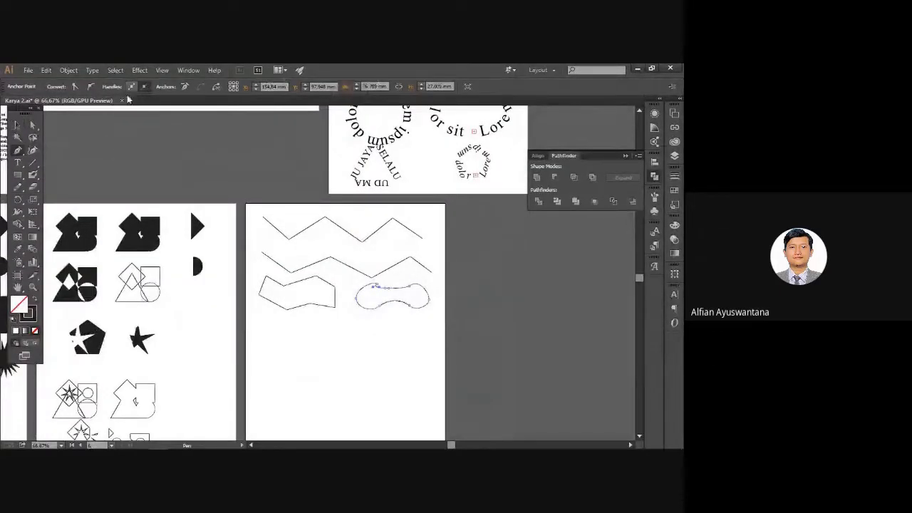
Deselect the edited bean path and choose the Pencil Tool from the toolbox flyout.
{"action": "left_click", "coordinate": [19, 126]}
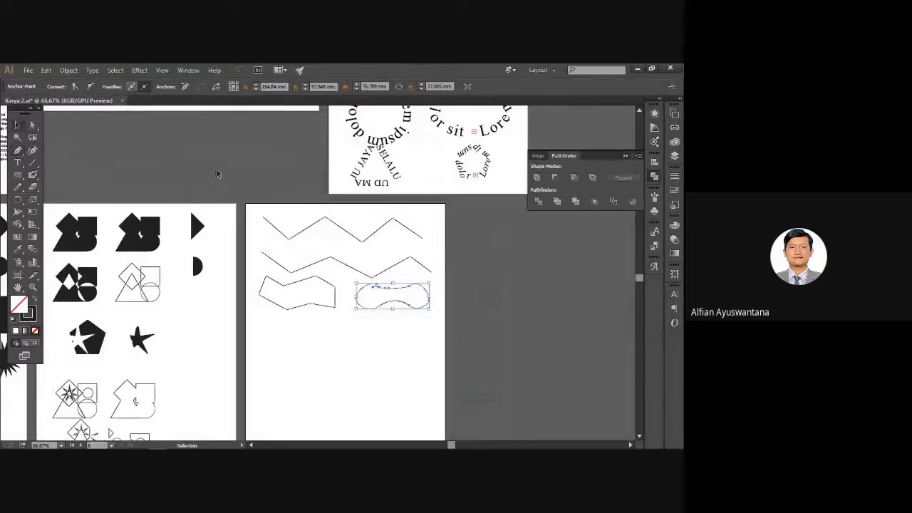
{"action": "left_click", "coordinate": [216, 169]}
{"action": "scroll", "coordinate": [282, 331], "scroll_direction": "up", "scroll_amount": 3}
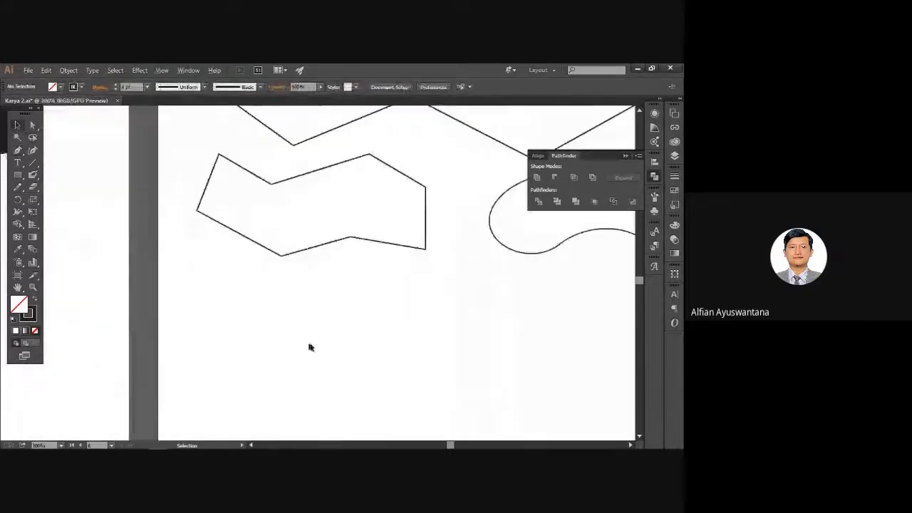
{"action": "left_click_drag", "start_coordinate": [309, 346], "coordinate": [301, 303]}
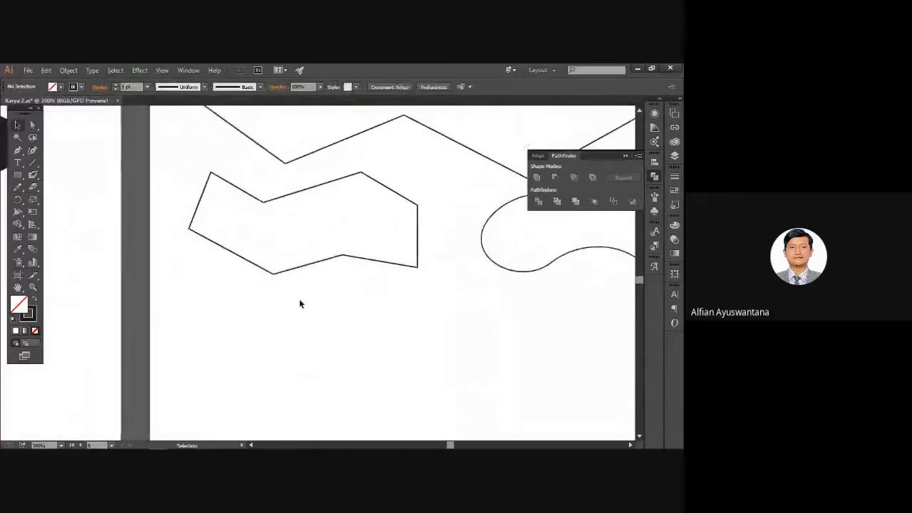
{"action": "left_click", "coordinate": [22, 188]}
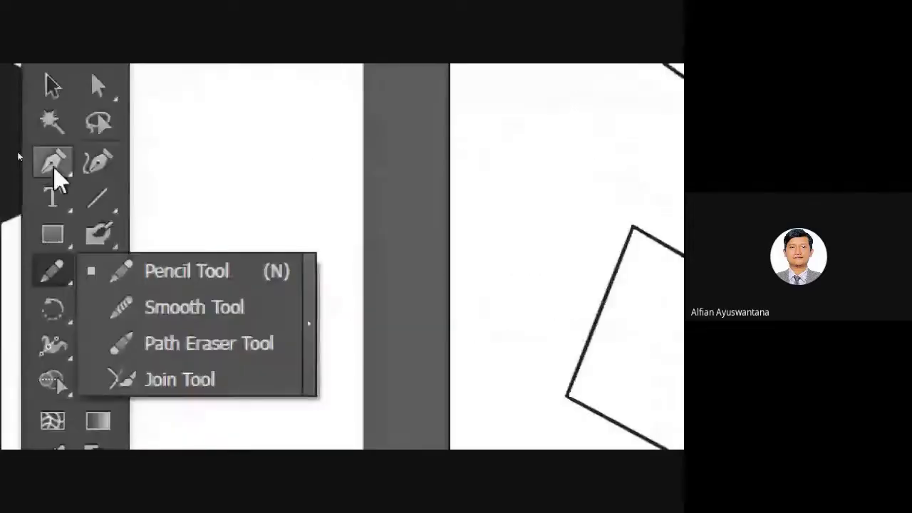
{"action": "left_click", "coordinate": [164, 274]}
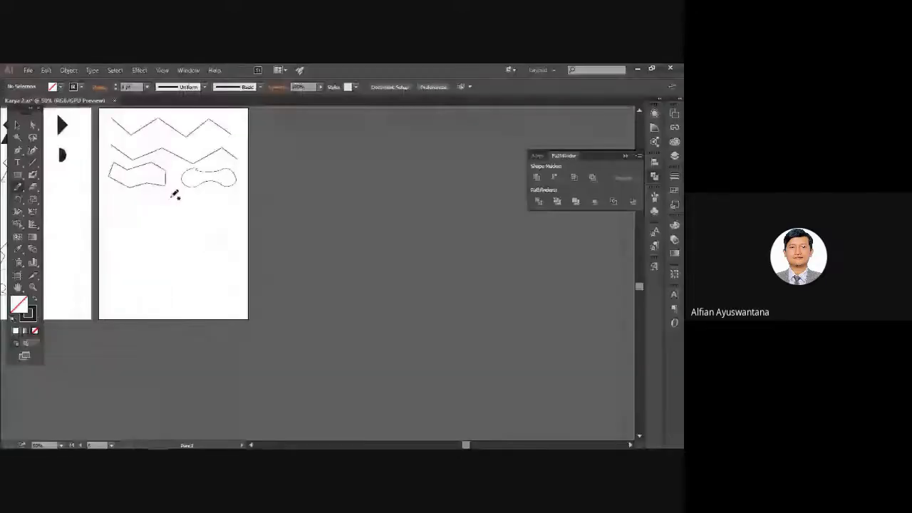
{"action": "scroll", "coordinate": [295, 288], "scroll_direction": "up", "scroll_amount": 4}
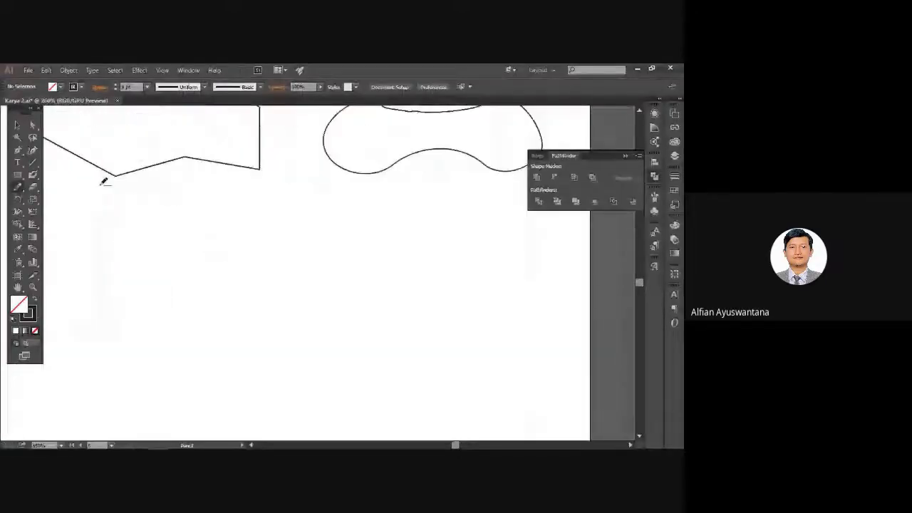
Sketch a freehand zigzag line below the polygon with the Pencil.
{"action": "scroll", "coordinate": [104, 182], "scroll_direction": "up", "scroll_amount": 2}
{"action": "left_click_drag", "start_coordinate": [148, 208], "coordinate": [233, 288]}
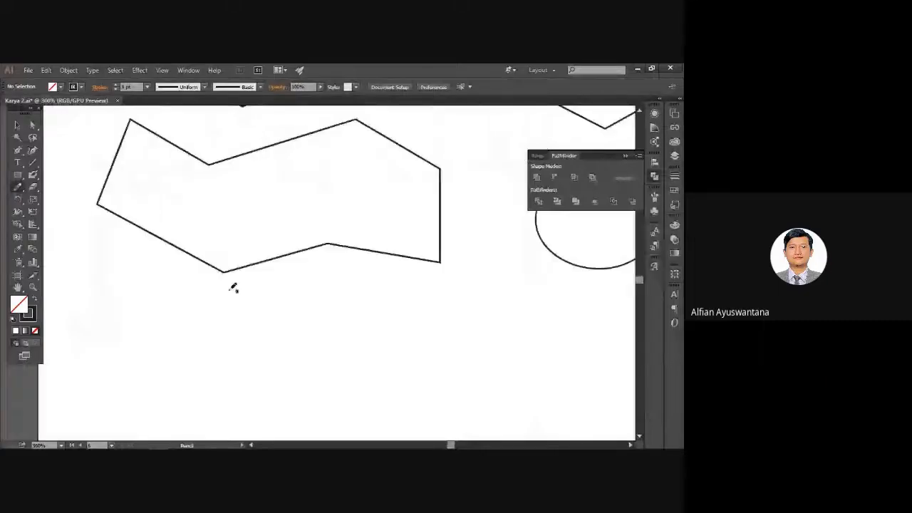
{"action": "scroll", "coordinate": [233, 288], "scroll_direction": "down", "scroll_amount": 1}
{"action": "mouse_move", "coordinate": [152, 295]}
{"action": "left_mouse_down"}
{"action": "mouse_move", "coordinate": [237, 356]}
{"action": "mouse_move", "coordinate": [418, 336]}
{"action": "mouse_move", "coordinate": [518, 359]}
{"action": "mouse_move", "coordinate": [613, 302]}
{"action": "left_mouse_up"}
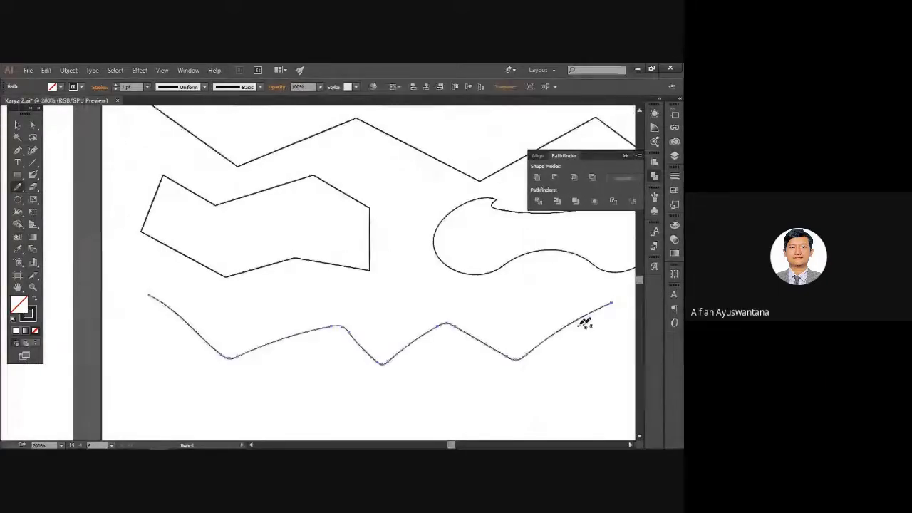
{"action": "mouse_move", "coordinate": [495, 330]}
{"action": "left_mouse_down"}
{"action": "mouse_move", "coordinate": [346, 319]}
{"action": "mouse_move", "coordinate": [491, 318]}
{"action": "left_mouse_up"}
{"action": "mouse_move", "coordinate": [387, 277]}
{"action": "left_mouse_down"}
{"action": "mouse_move", "coordinate": [358, 346]}
{"action": "mouse_move", "coordinate": [376, 350]}
{"action": "mouse_move", "coordinate": [403, 226]}
{"action": "left_mouse_up"}
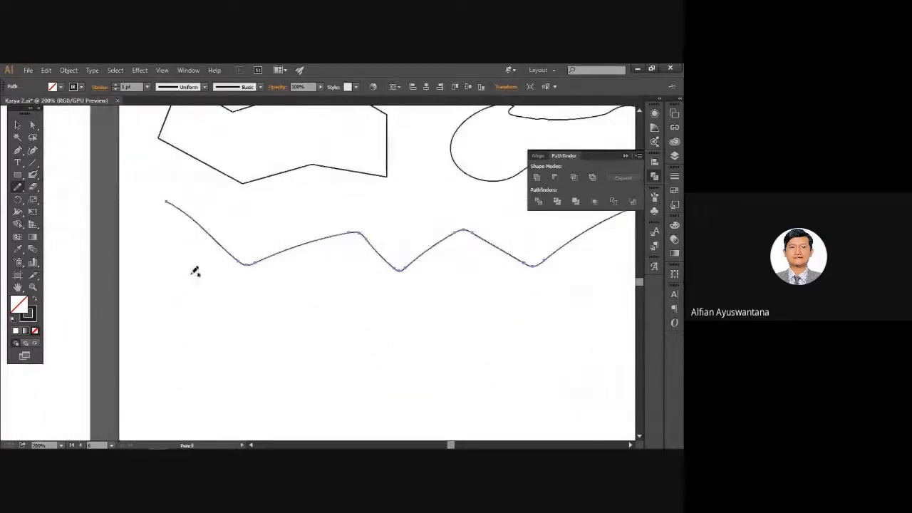
Sketch a jagged closed outline and a wavy closed blob beneath the zigzag, then deselect.
{"action": "mouse_move", "coordinate": [189, 274]}
{"action": "left_mouse_down"}
{"action": "mouse_move", "coordinate": [169, 318]}
{"action": "mouse_move", "coordinate": [211, 364]}
{"action": "mouse_move", "coordinate": [281, 336]}
{"action": "mouse_move", "coordinate": [330, 373]}
{"action": "mouse_move", "coordinate": [400, 339]}
{"action": "mouse_move", "coordinate": [355, 286]}
{"action": "mouse_move", "coordinate": [299, 308]}
{"action": "mouse_move", "coordinate": [266, 274]}
{"action": "mouse_move", "coordinate": [237, 297]}
{"action": "mouse_move", "coordinate": [191, 270]}
{"action": "left_mouse_up"}
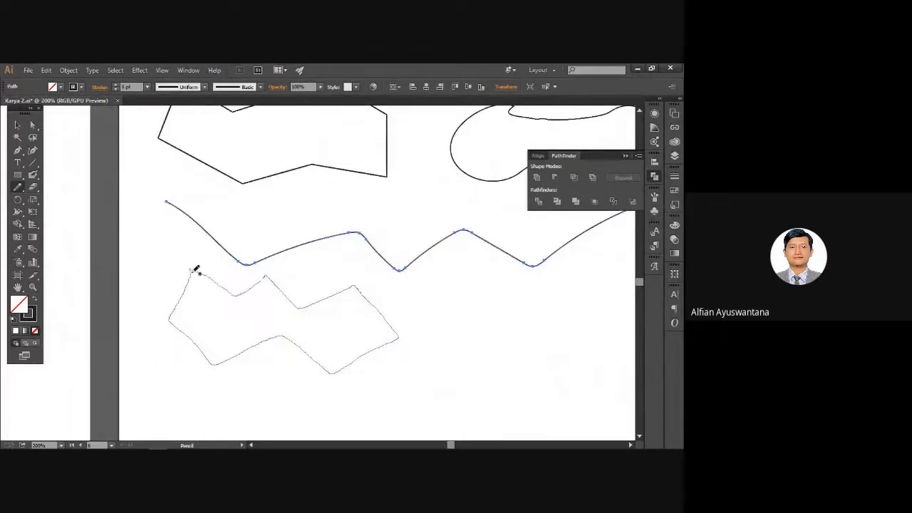
{"action": "key", "text": "space"}
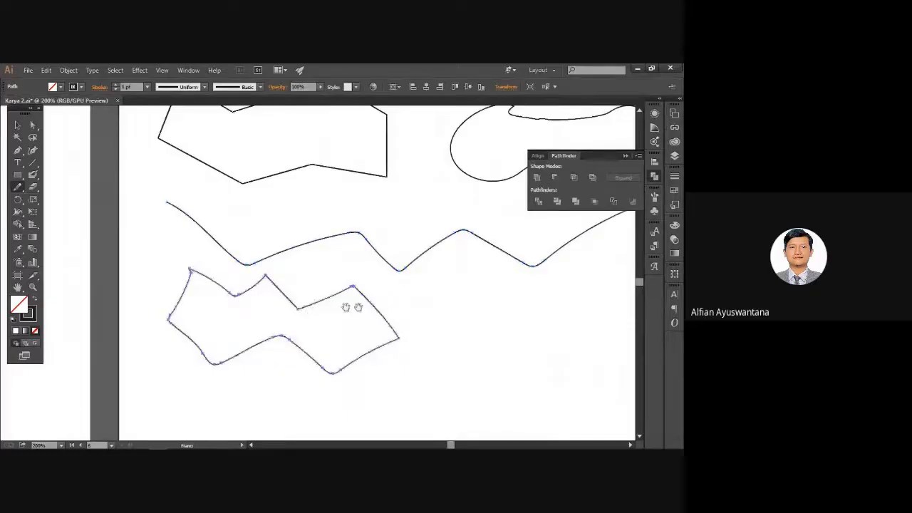
{"action": "left_click_drag", "start_coordinate": [378, 309], "coordinate": [215, 319]}
{"action": "mouse_move", "coordinate": [368, 305]}
{"action": "left_mouse_down"}
{"action": "mouse_move", "coordinate": [318, 377]}
{"action": "mouse_move", "coordinate": [430, 305]}
{"action": "mouse_move", "coordinate": [388, 288]}
{"action": "mouse_move", "coordinate": [373, 299]}
{"action": "left_mouse_up"}
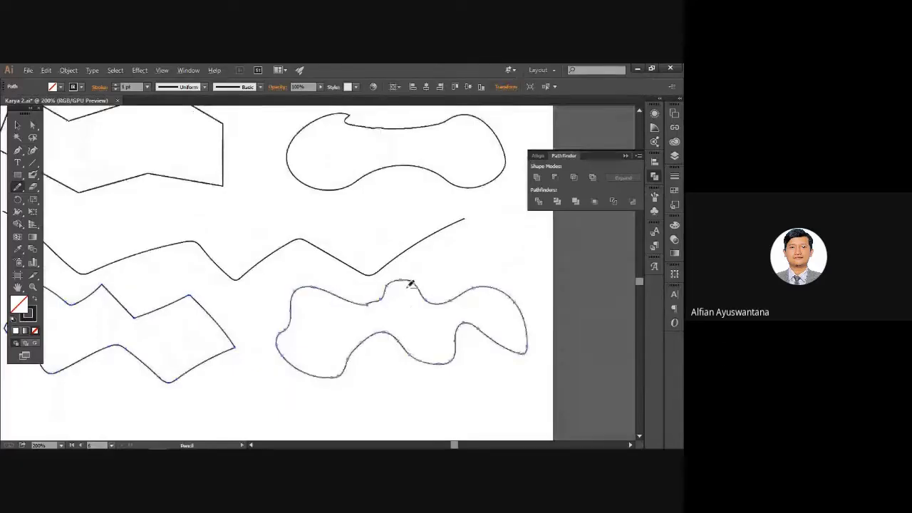
{"action": "scroll", "coordinate": [411, 284], "scroll_direction": "down", "scroll_amount": 2}
{"action": "key", "text": "v"}
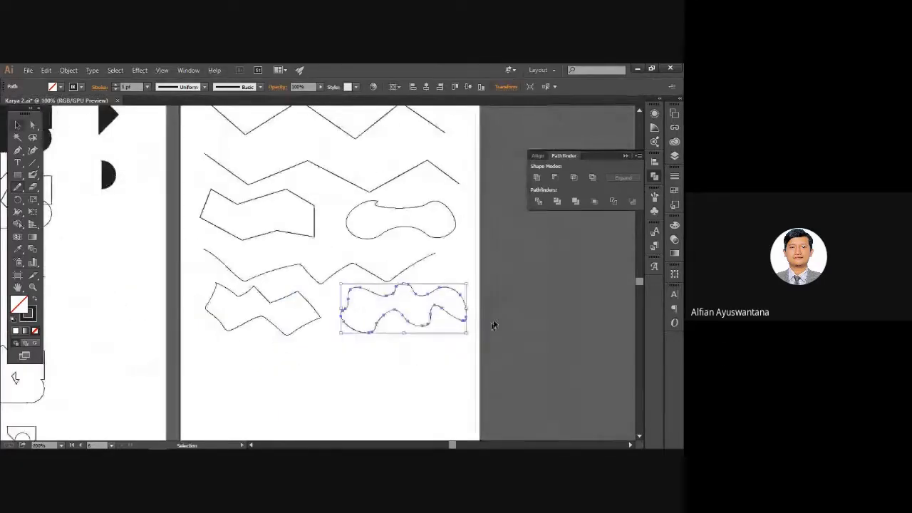
{"action": "left_click", "coordinate": [461, 261]}
{"action": "left_click_drag", "start_coordinate": [460, 262], "coordinate": [403, 269]}
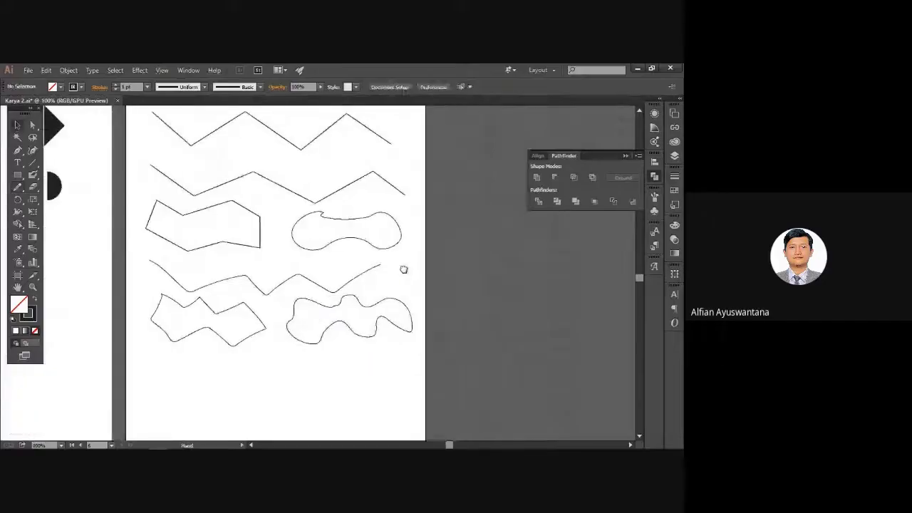
From the Artboards panel menu, apply Rearrange Artboards with 3 columns and 5 mm spacing.
{"action": "scroll", "coordinate": [415, 313], "scroll_direction": "down", "scroll_amount": 4}
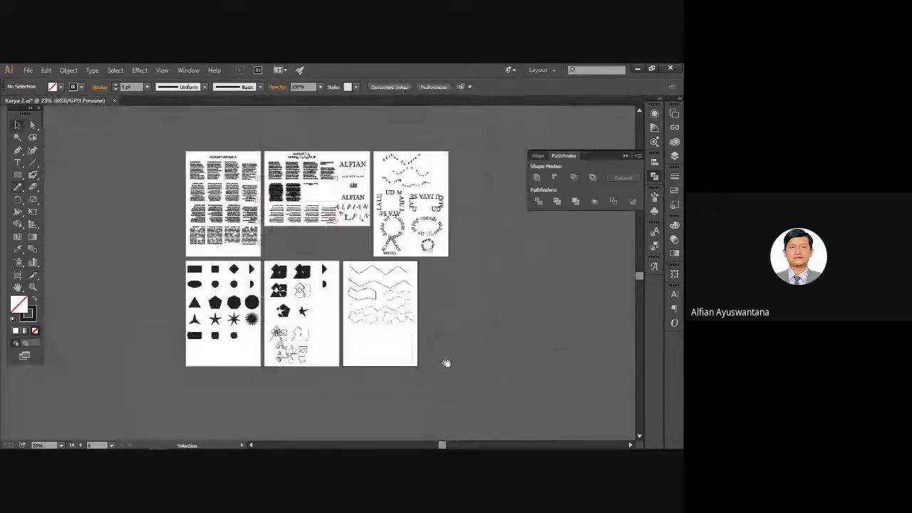
{"action": "scroll", "coordinate": [430, 337], "scroll_direction": "up", "scroll_amount": 3}
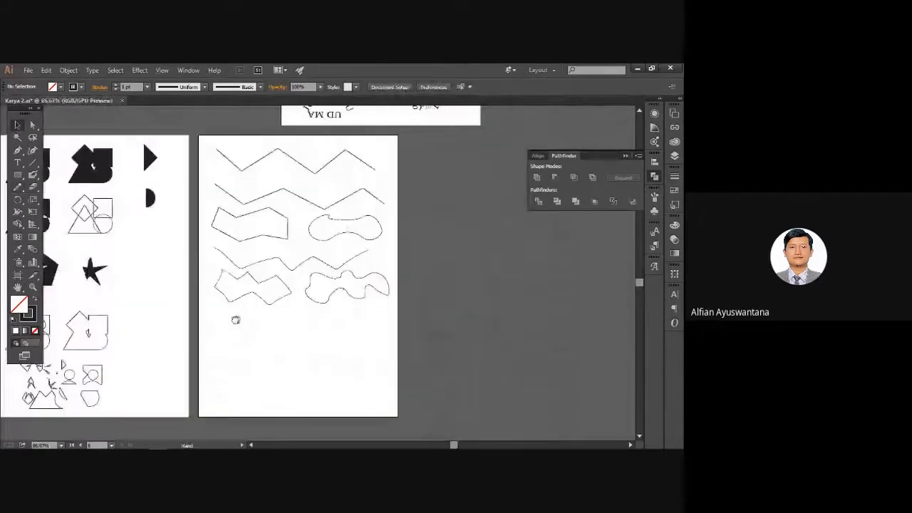
{"action": "left_click_drag", "start_coordinate": [235, 320], "coordinate": [216, 328]}
{"action": "left_click_drag", "start_coordinate": [270, 350], "coordinate": [324, 322]}
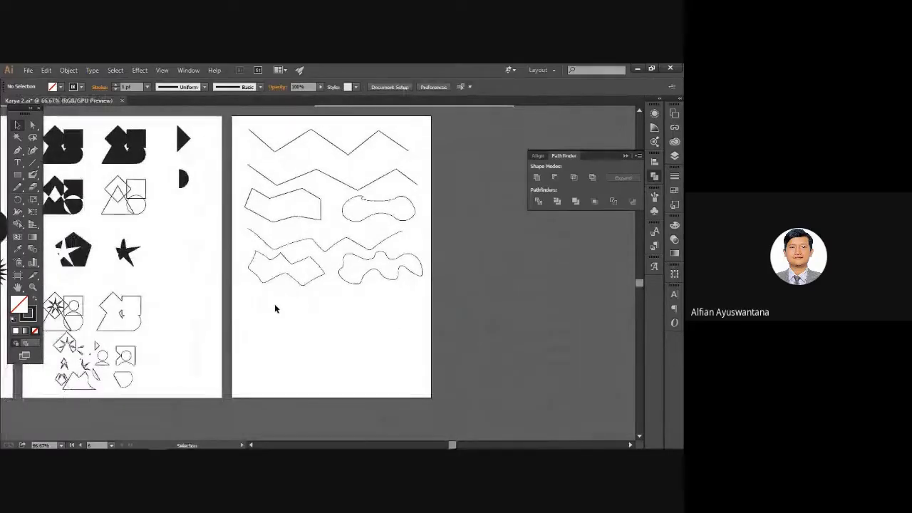
{"action": "key", "text": "space"}
{"action": "left_click_drag", "start_coordinate": [363, 331], "coordinate": [309, 330]}
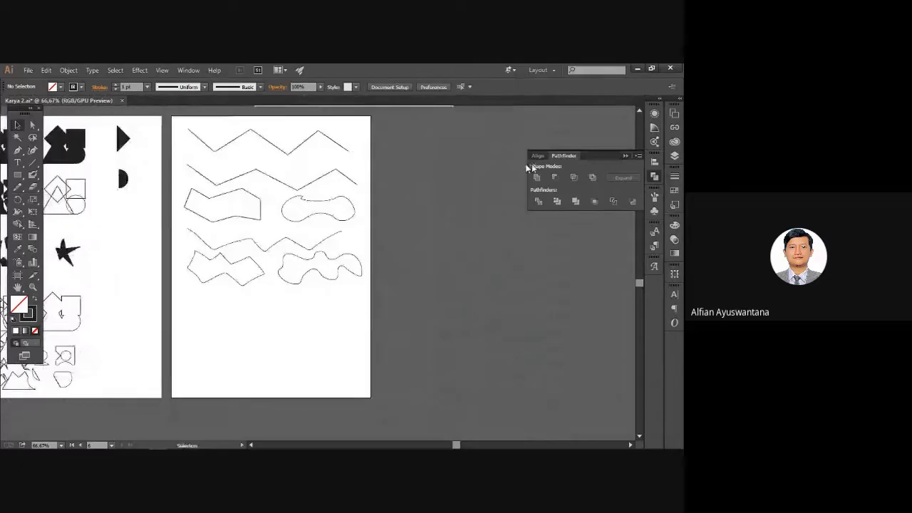
{"action": "left_click", "coordinate": [188, 70]}
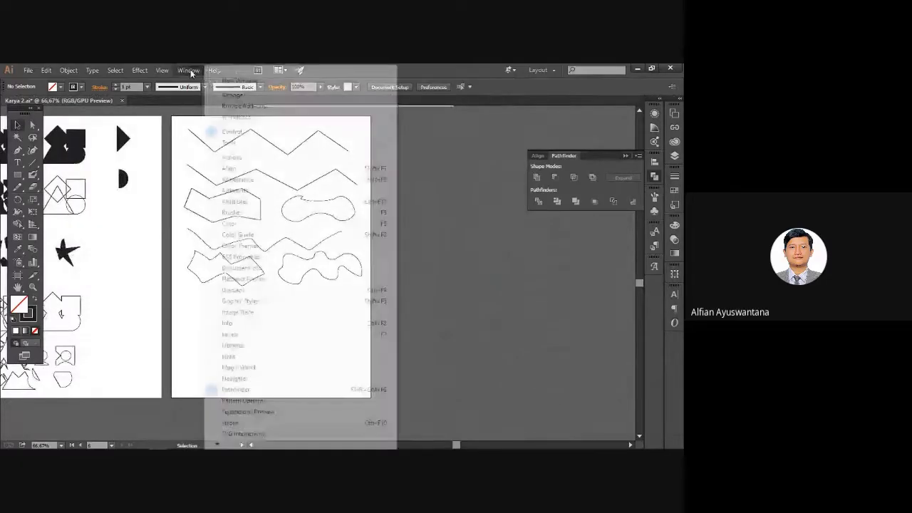
{"action": "left_click", "coordinate": [250, 194]}
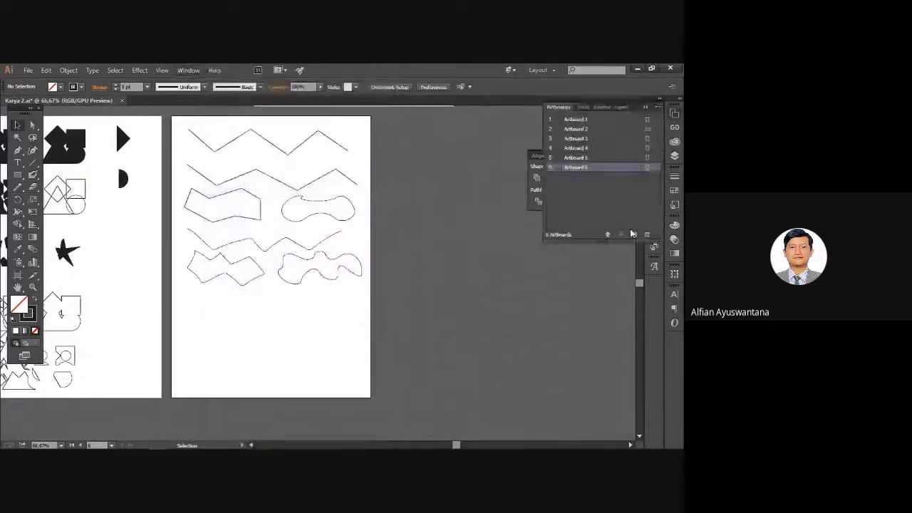
{"action": "left_click", "coordinate": [658, 109]}
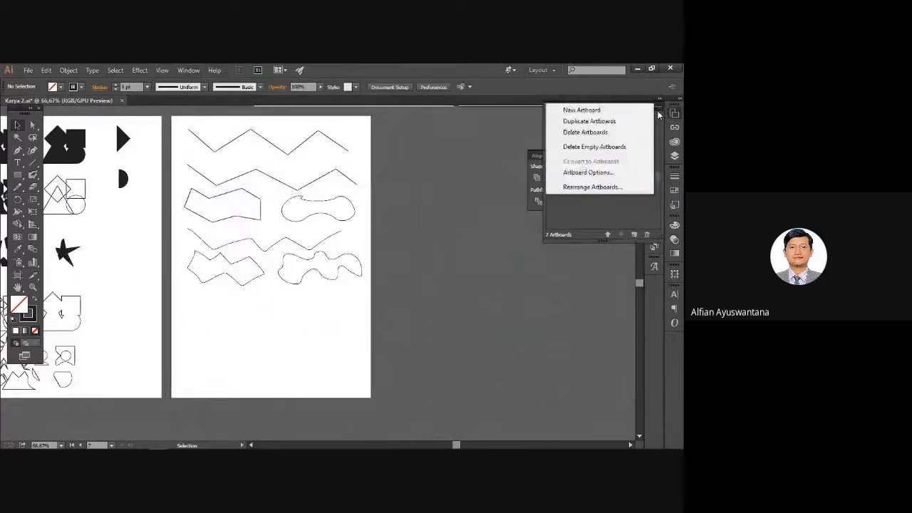
{"action": "left_click", "coordinate": [614, 187]}
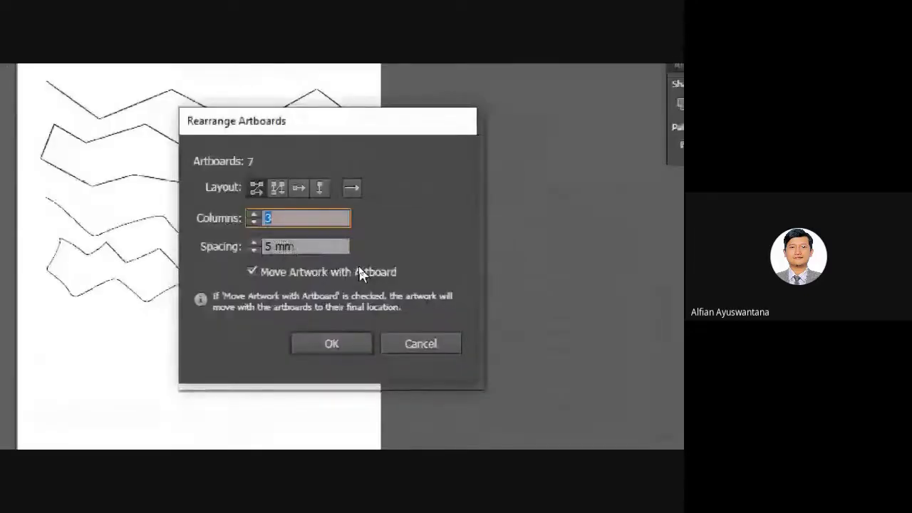
{"action": "left_click", "coordinate": [331, 343]}
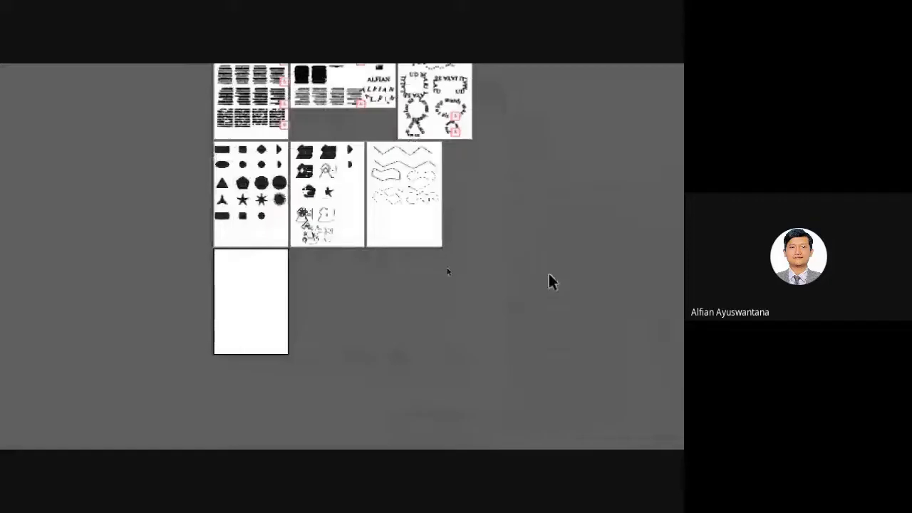
Zoom out, centre the view on blank Artboard 7 at 150%, and take the Pen tool.
{"action": "scroll", "coordinate": [239, 278], "scroll_direction": "up", "scroll_amount": 2}
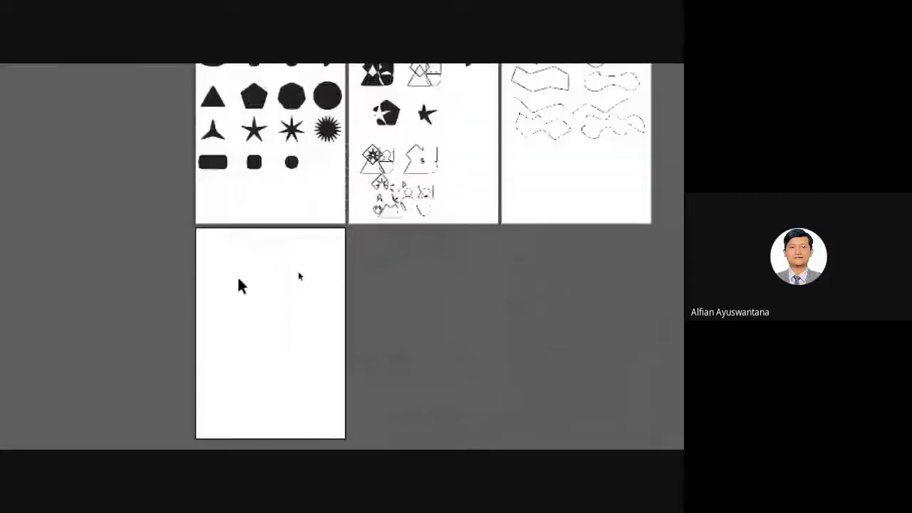
{"action": "key", "text": "super+minus"}
{"action": "key", "text": "ctrl+plus"}
{"action": "key", "text": "ctrl+plus"}
{"action": "key", "text": "ctrl+plus"}
{"action": "left_click_drag", "start_coordinate": [298, 273], "coordinate": [266, 290]}
{"action": "left_click_drag", "start_coordinate": [388, 288], "coordinate": [308, 303]}
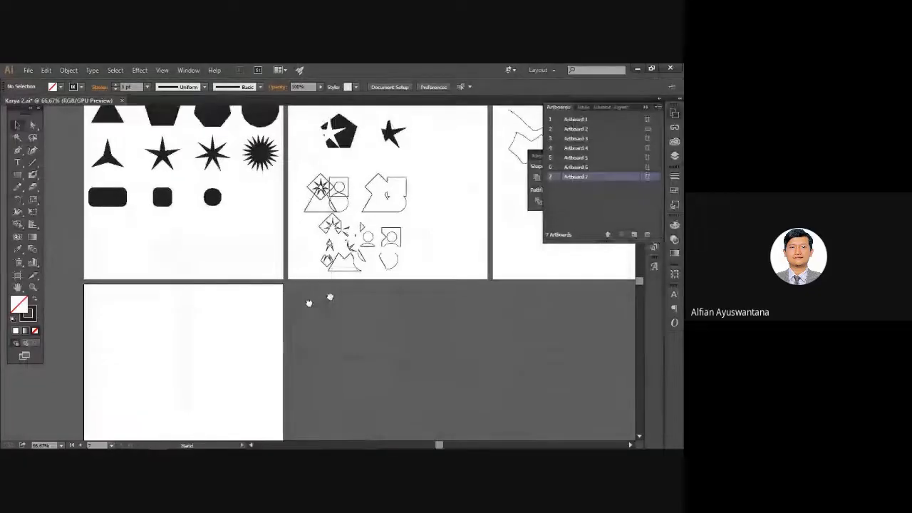
{"action": "scroll", "coordinate": [137, 322], "scroll_direction": "up", "scroll_amount": 2}
{"action": "left_click_drag", "start_coordinate": [138, 323], "coordinate": [271, 263]}
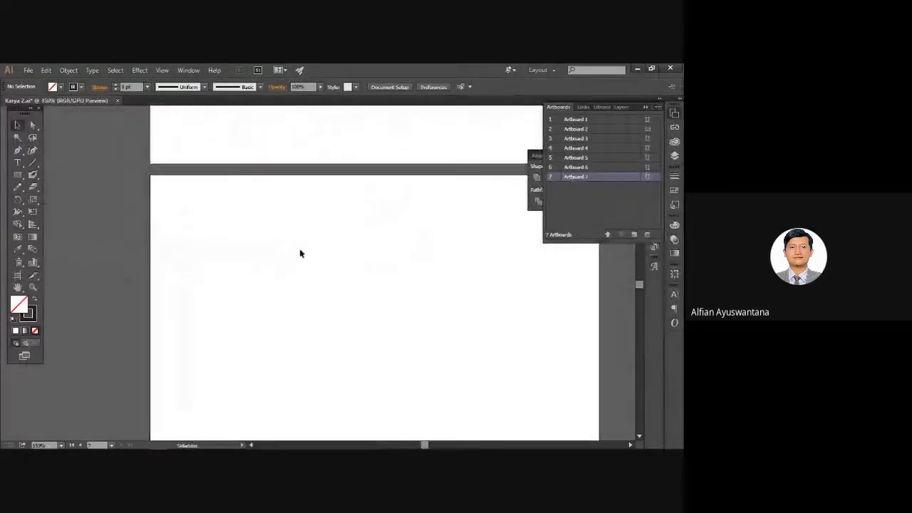
{"action": "left_click_drag", "start_coordinate": [230, 209], "coordinate": [261, 230]}
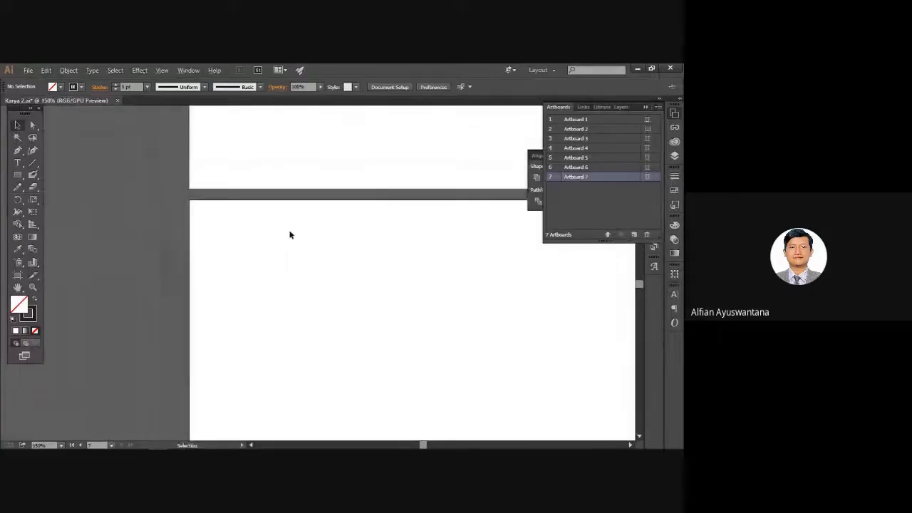
{"action": "scroll", "coordinate": [289, 234], "scroll_direction": "down", "scroll_amount": 1}
{"action": "scroll", "coordinate": [290, 234], "scroll_direction": "down", "scroll_amount": 1}
{"action": "left_click_drag", "start_coordinate": [311, 243], "coordinate": [251, 229]}
{"action": "scroll", "coordinate": [279, 248], "scroll_direction": "up", "scroll_amount": 2}
{"action": "scroll", "coordinate": [292, 246], "scroll_direction": "down", "scroll_amount": 1}
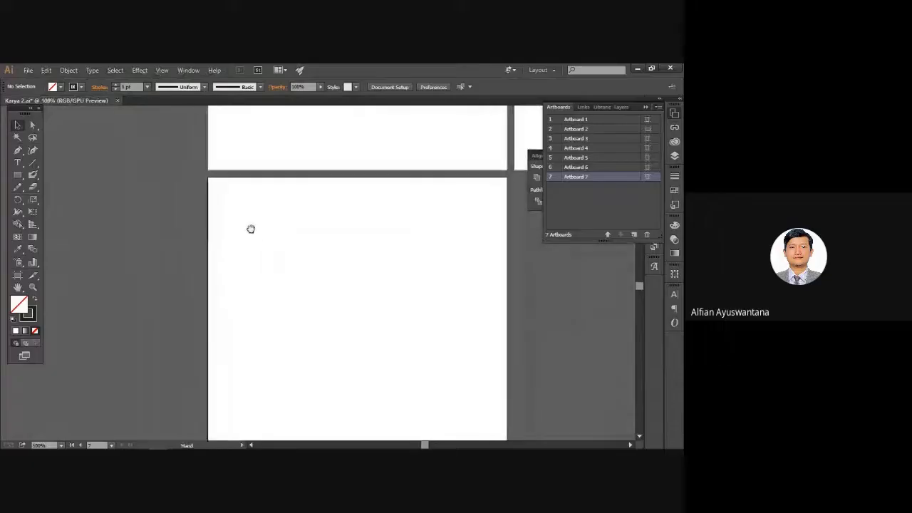
{"action": "scroll", "coordinate": [224, 195], "scroll_direction": "up", "scroll_amount": 1}
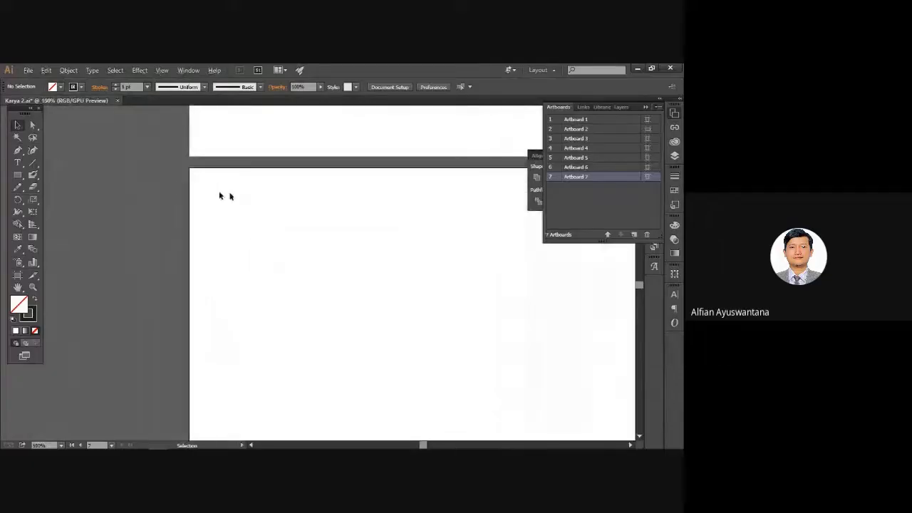
{"action": "left_click", "coordinate": [18, 150]}
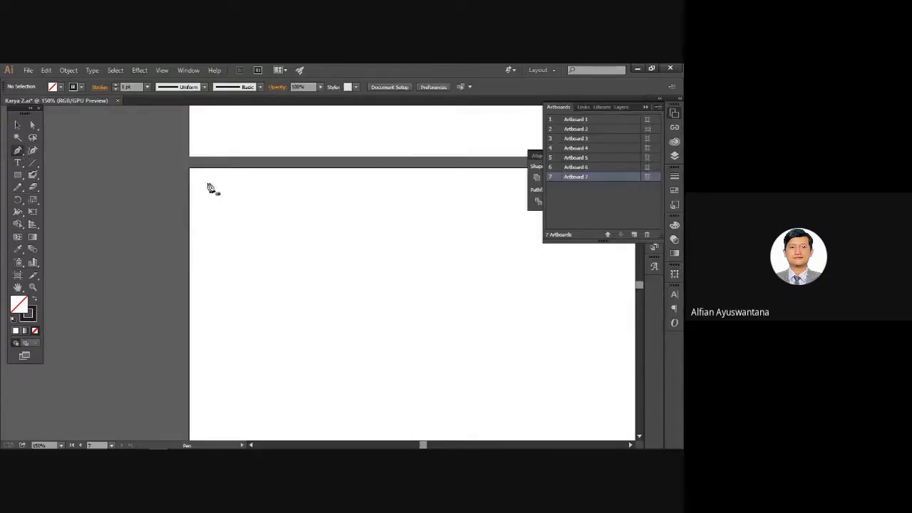
Draw an open straight-segment zigzag line with the Pen on Artboard 7.
{"action": "left_click", "coordinate": [230, 243]}
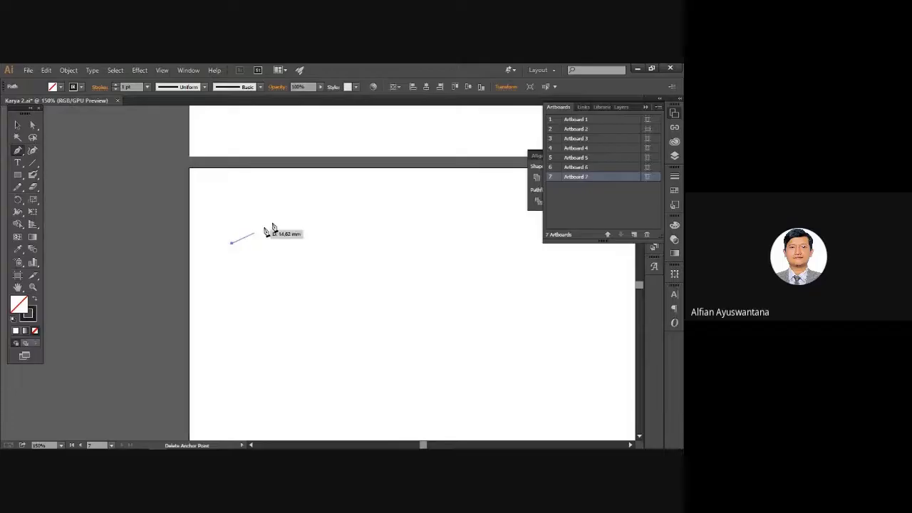
{"action": "left_click", "coordinate": [313, 200]}
{"action": "left_click", "coordinate": [394, 235]}
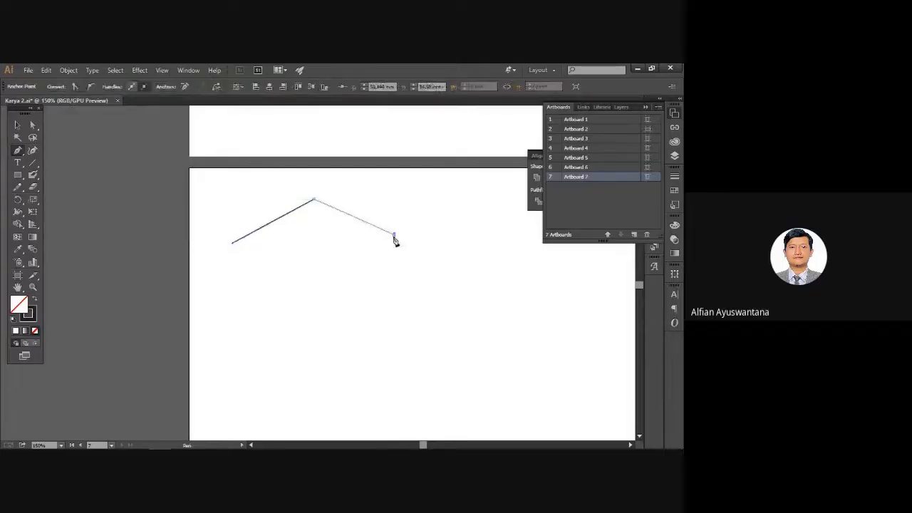
{"action": "left_click", "coordinate": [472, 205]}
{"action": "left_click", "coordinate": [549, 245]}
{"action": "mouse_move", "coordinate": [497, 263]}
{"action": "left_mouse_down"}
{"action": "mouse_move", "coordinate": [430, 297]}
{"action": "mouse_move", "coordinate": [479, 264]}
{"action": "left_mouse_up"}
{"action": "left_click", "coordinate": [524, 235]}
{"action": "key", "text": "Escape"}
Draw a closed zigzag band below it, returning along the bottom to the start point.
{"action": "left_click", "coordinate": [198, 275]}
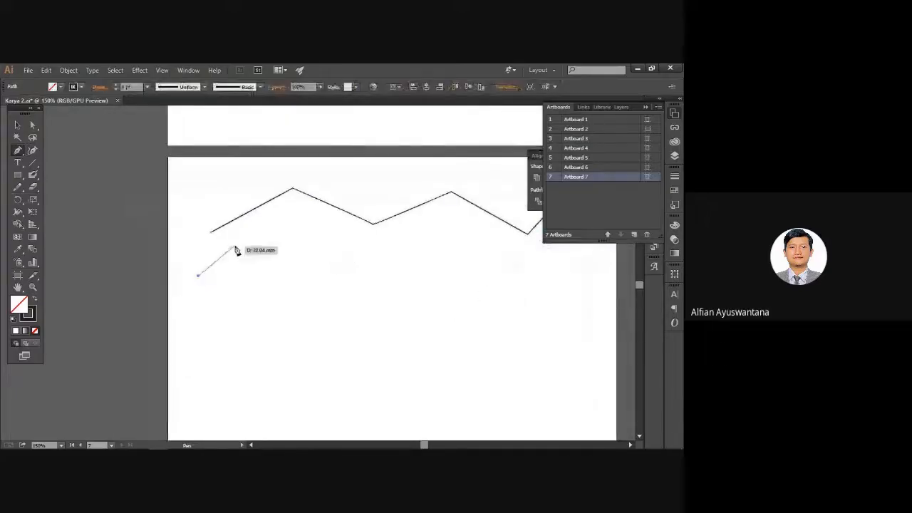
{"action": "left_click", "coordinate": [235, 246]}
{"action": "left_click", "coordinate": [281, 265]}
{"action": "left_click", "coordinate": [308, 240]}
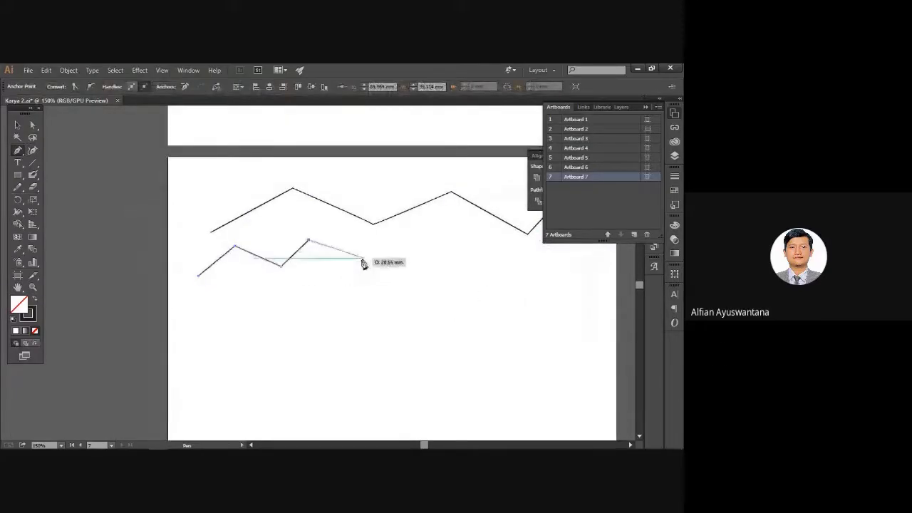
{"action": "left_click", "coordinate": [360, 263]}
{"action": "left_click", "coordinate": [382, 254]}
{"action": "left_click", "coordinate": [375, 299]}
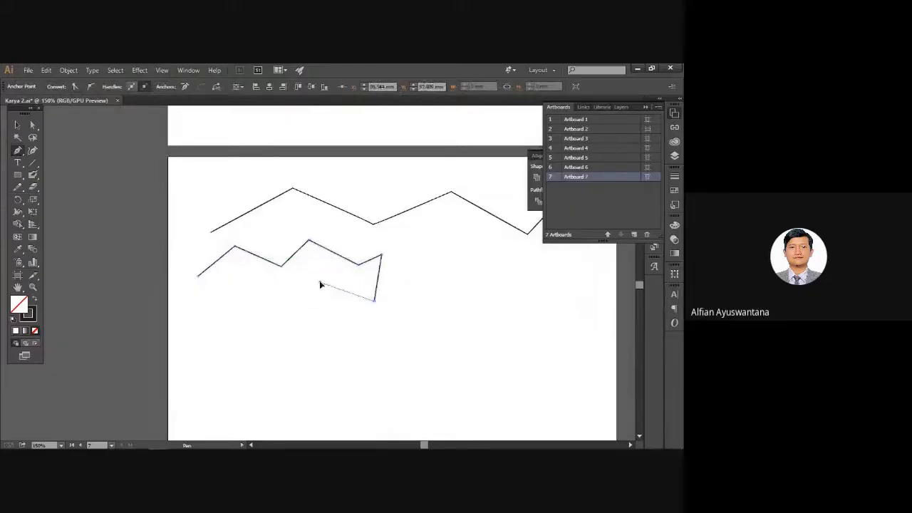
{"action": "left_click", "coordinate": [319, 282]}
{"action": "left_click", "coordinate": [278, 307]}
{"action": "left_click", "coordinate": [237, 275]}
{"action": "left_click", "coordinate": [206, 310]}
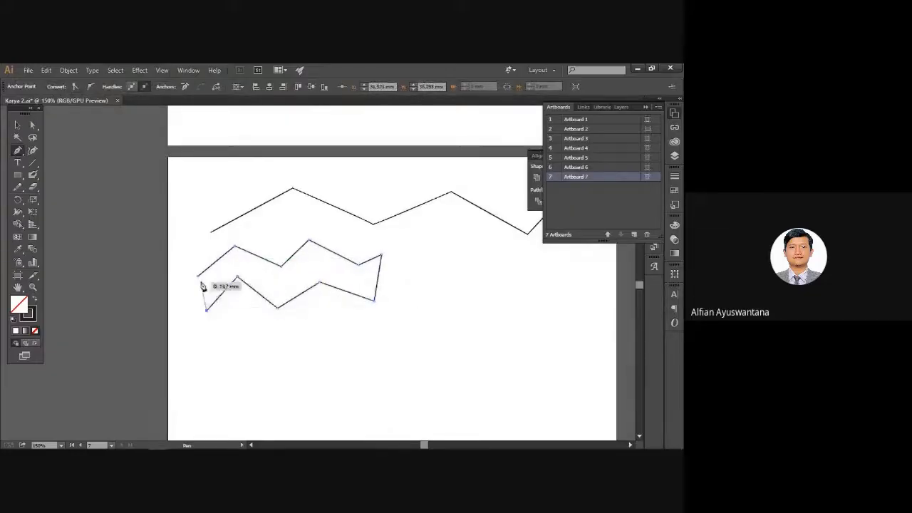
{"action": "left_click", "coordinate": [198, 275]}
Draw a closed smooth wavy blob right of the zigzag band using dragged curve points.
{"action": "left_click_drag", "start_coordinate": [332, 237], "coordinate": [189, 232]}
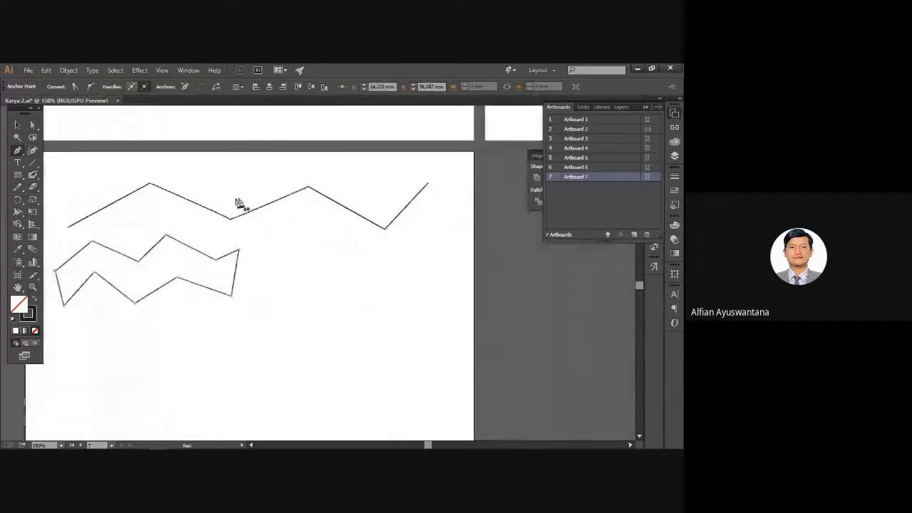
{"action": "left_click_drag", "start_coordinate": [304, 235], "coordinate": [285, 246]}
{"action": "mouse_move", "coordinate": [271, 268]}
{"action": "left_mouse_down"}
{"action": "mouse_move", "coordinate": [274, 295]}
{"action": "mouse_move", "coordinate": [315, 292]}
{"action": "mouse_move", "coordinate": [351, 305]}
{"action": "mouse_move", "coordinate": [433, 288]}
{"action": "left_mouse_up"}
{"action": "left_click_drag", "start_coordinate": [437, 256], "coordinate": [333, 228]}
{"action": "left_click", "coordinate": [306, 235]}
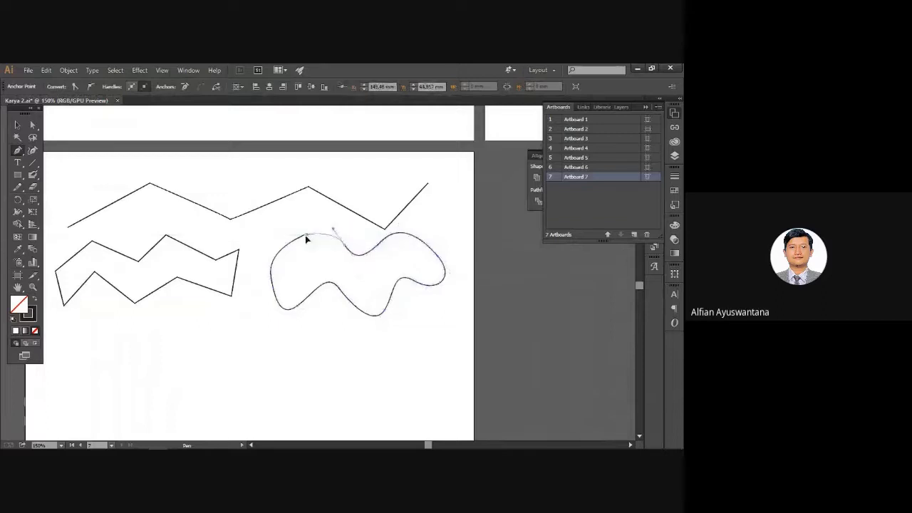
{"action": "key", "text": "space"}
{"action": "left_click_drag", "start_coordinate": [282, 294], "coordinate": [349, 239]}
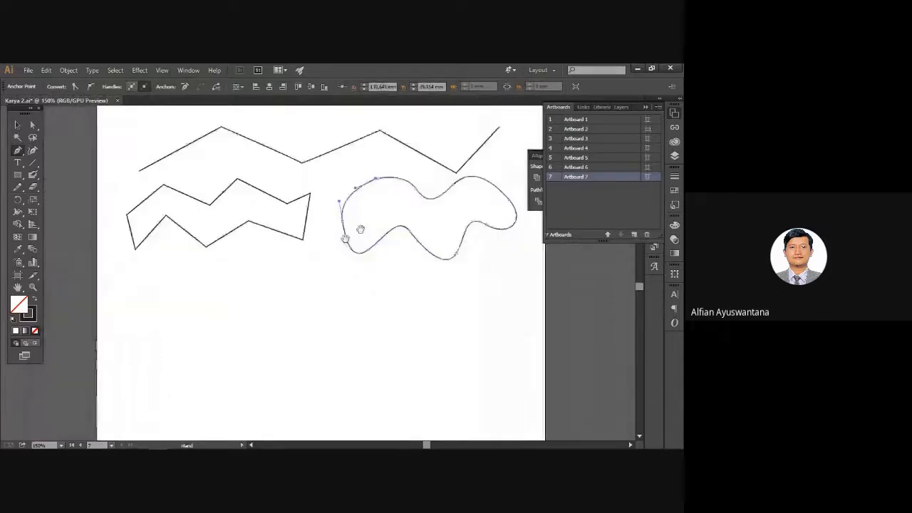
{"action": "left_click", "coordinate": [18, 187]}
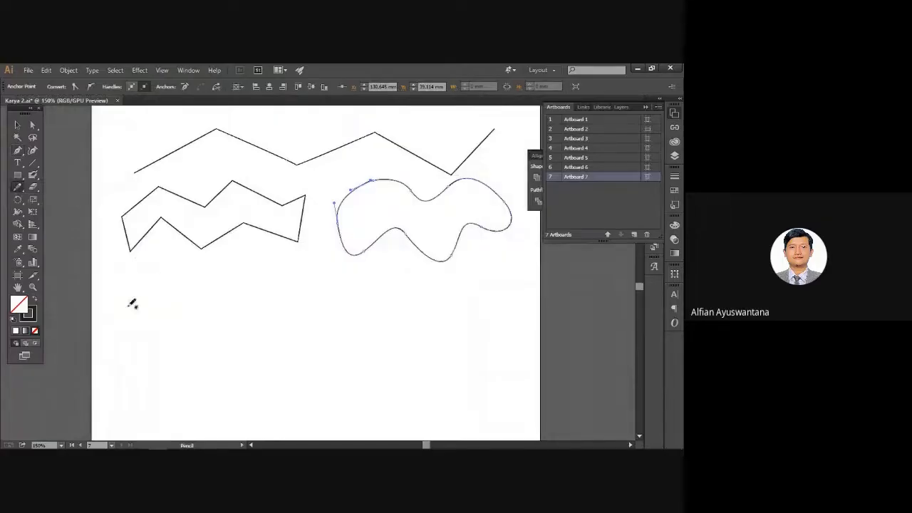
Pencil-sketch a zigzag line, zigzag band and wavy blob beneath the pen shapes, then deselect.
{"action": "mouse_move", "coordinate": [125, 307]}
{"action": "left_mouse_down"}
{"action": "mouse_move", "coordinate": [193, 269]}
{"action": "mouse_move", "coordinate": [259, 316]}
{"action": "mouse_move", "coordinate": [327, 264]}
{"action": "mouse_move", "coordinate": [378, 308]}
{"action": "mouse_move", "coordinate": [470, 267]}
{"action": "left_mouse_up"}
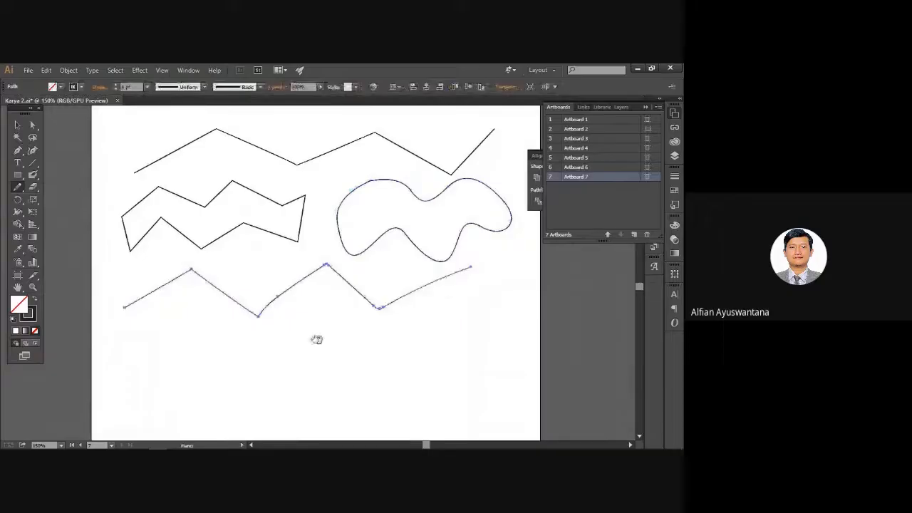
{"action": "left_click_drag", "start_coordinate": [317, 339], "coordinate": [308, 315]}
{"action": "left_click_drag", "start_coordinate": [125, 287], "coordinate": [146, 262]}
{"action": "mouse_move", "coordinate": [142, 308]}
{"action": "left_mouse_down"}
{"action": "mouse_move", "coordinate": [190, 261]}
{"action": "mouse_move", "coordinate": [244, 266]}
{"action": "mouse_move", "coordinate": [297, 295]}
{"action": "mouse_move", "coordinate": [323, 336]}
{"action": "mouse_move", "coordinate": [317, 349]}
{"action": "mouse_move", "coordinate": [240, 311]}
{"action": "mouse_move", "coordinate": [209, 352]}
{"action": "mouse_move", "coordinate": [191, 305]}
{"action": "mouse_move", "coordinate": [144, 305]}
{"action": "left_mouse_up"}
{"action": "left_click_drag", "start_coordinate": [257, 297], "coordinate": [169, 275]}
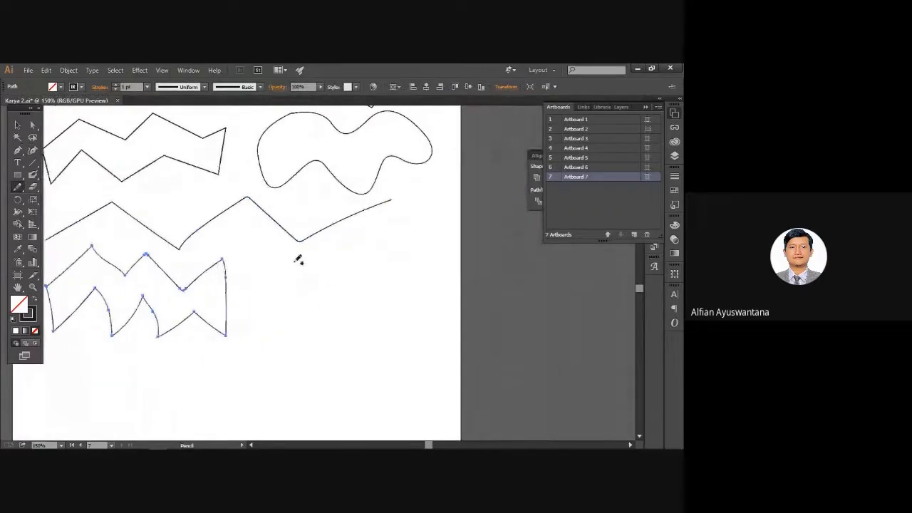
{"action": "mouse_move", "coordinate": [297, 263]}
{"action": "left_mouse_down"}
{"action": "mouse_move", "coordinate": [355, 306]}
{"action": "mouse_move", "coordinate": [415, 292]}
{"action": "mouse_move", "coordinate": [395, 238]}
{"action": "mouse_move", "coordinate": [365, 269]}
{"action": "mouse_move", "coordinate": [298, 264]}
{"action": "left_mouse_up"}
{"action": "mouse_move", "coordinate": [222, 306]}
{"action": "left_mouse_down"}
{"action": "mouse_move", "coordinate": [279, 286]}
{"action": "mouse_move", "coordinate": [355, 237]}
{"action": "left_mouse_up"}
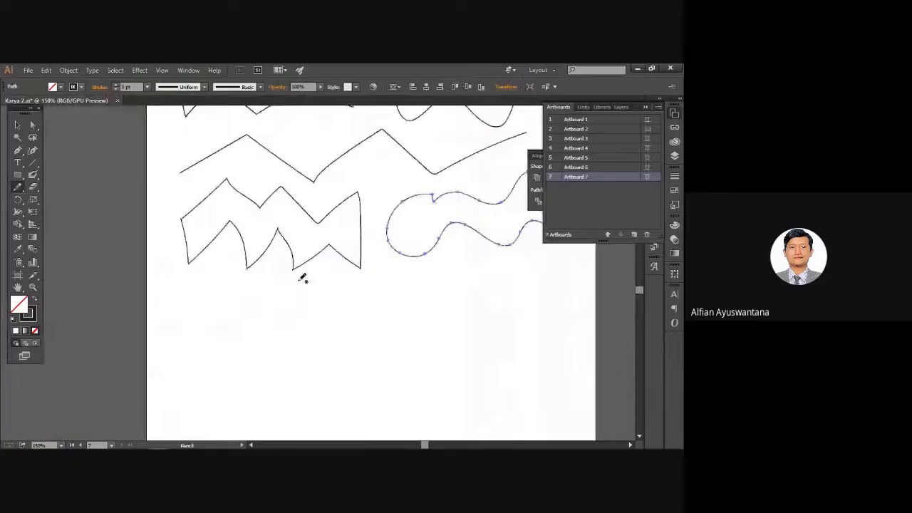
{"action": "scroll", "coordinate": [305, 283], "scroll_direction": "down", "scroll_amount": 3}
{"action": "left_click", "coordinate": [17, 124]}
{"action": "left_click", "coordinate": [160, 217]}
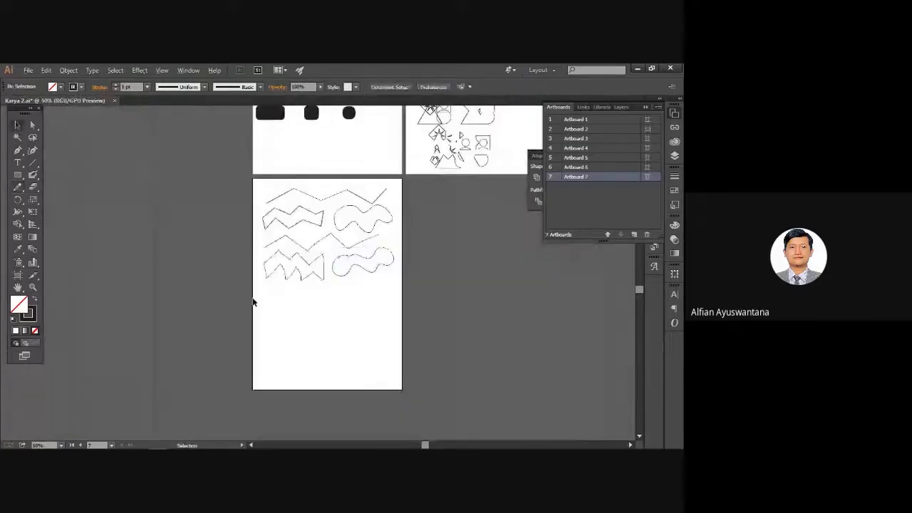
Pan to the blank area below the shapes and pick the Blob Brush with Shift+B.
{"action": "scroll", "coordinate": [285, 318], "scroll_direction": "up", "scroll_amount": 3}
{"action": "mouse_move", "coordinate": [311, 329]}
{"action": "left_mouse_down"}
{"action": "mouse_move", "coordinate": [200, 310]}
{"action": "mouse_move", "coordinate": [228, 323]}
{"action": "left_mouse_up"}
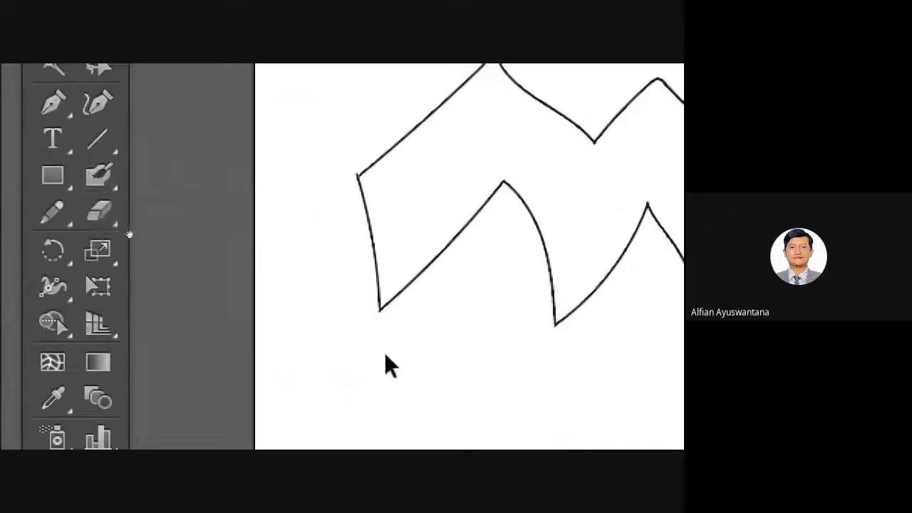
{"action": "mouse_move", "coordinate": [386, 366]}
{"action": "left_mouse_down"}
{"action": "mouse_move", "coordinate": [339, 347]}
{"action": "mouse_move", "coordinate": [244, 187]}
{"action": "left_mouse_up"}
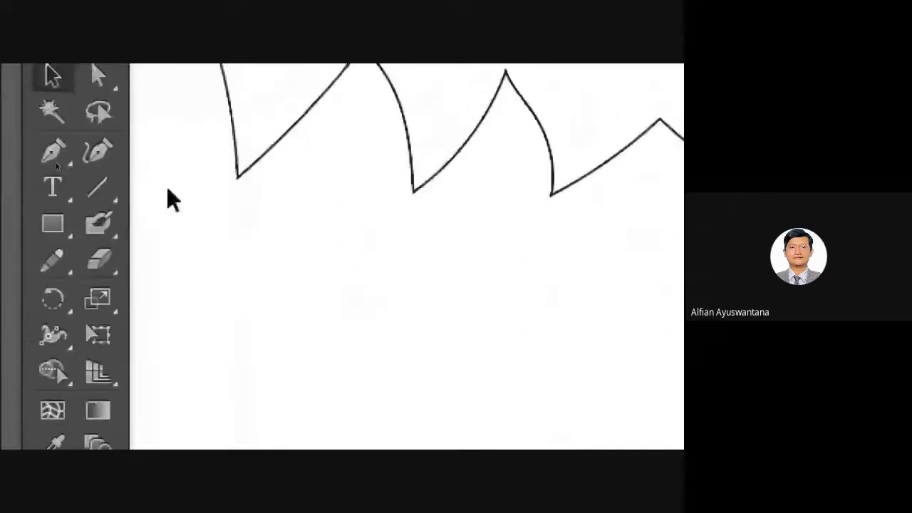
{"action": "key", "text": "shift+b"}
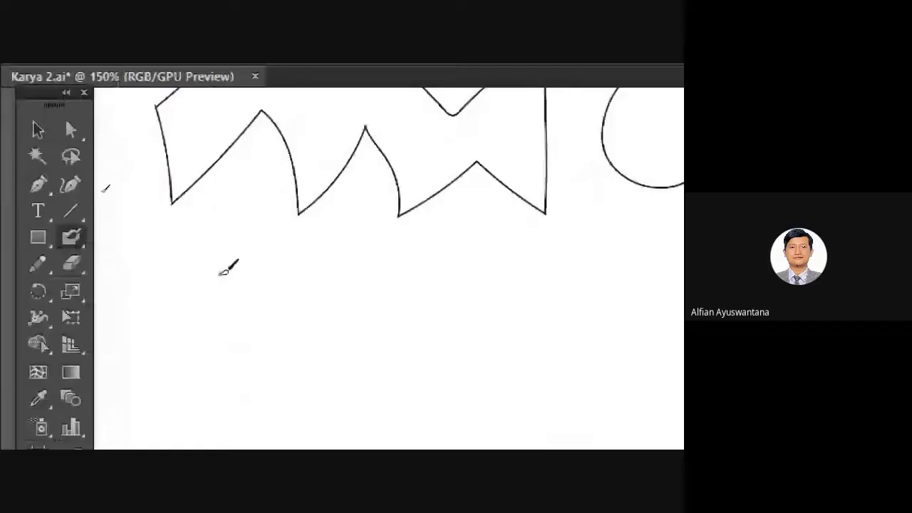
{"action": "left_click_drag", "start_coordinate": [268, 297], "coordinate": [513, 443]}
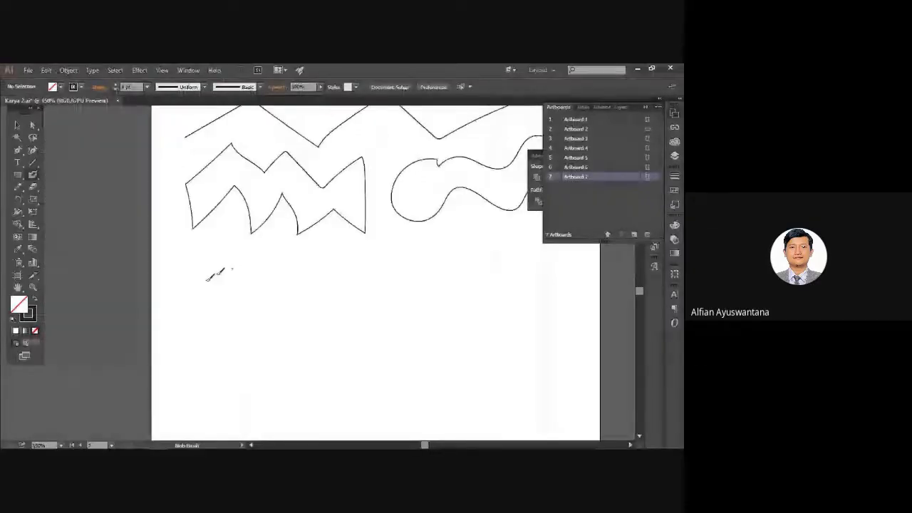
{"action": "scroll", "coordinate": [208, 280], "scroll_direction": "up", "scroll_amount": 1}
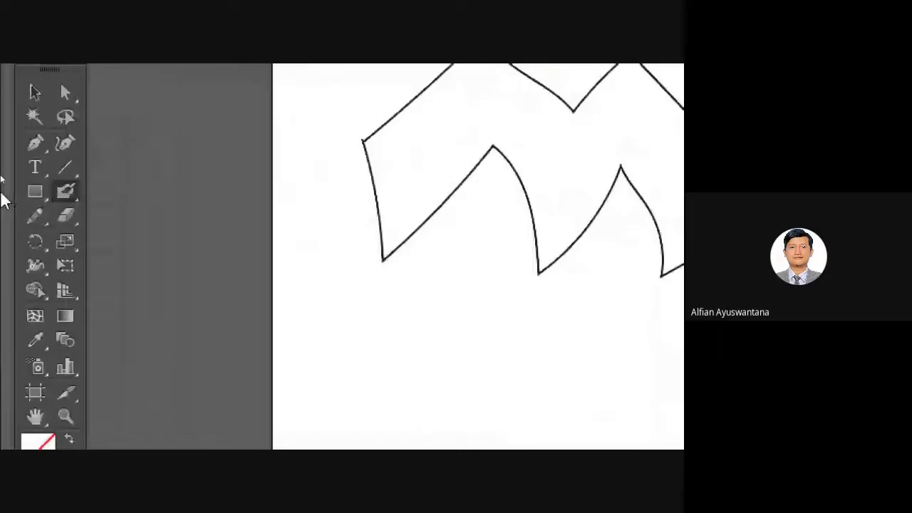
In the Blob Brush options, set Size to 5 pt with Pressure and Variation to 5 pt.
{"action": "double_click", "coordinate": [67, 192]}
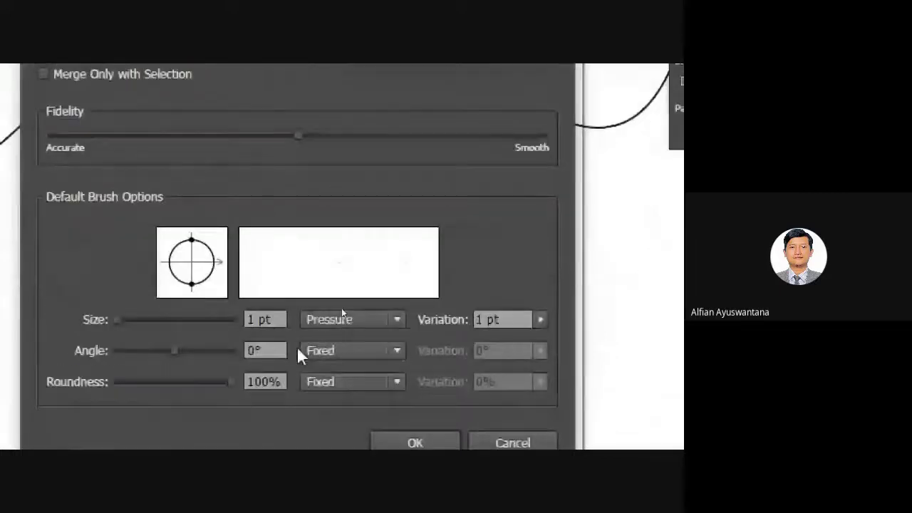
{"action": "left_click", "coordinate": [357, 318]}
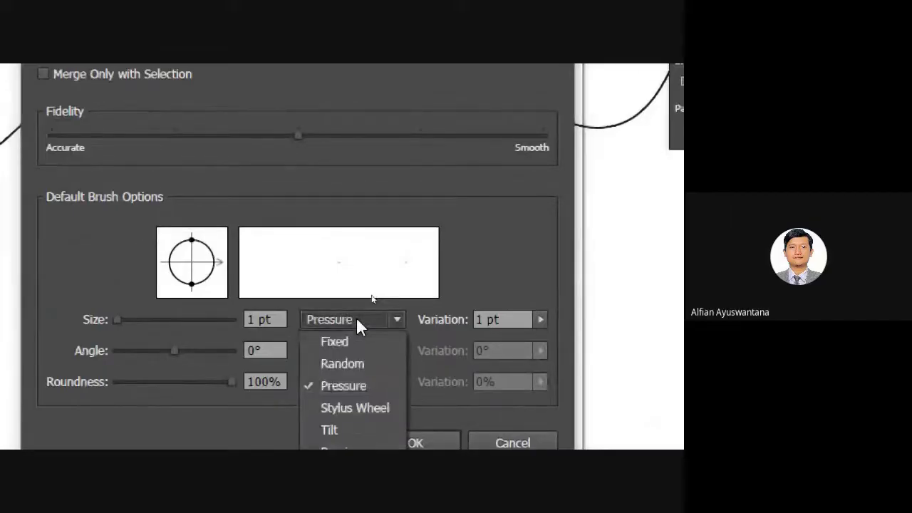
{"action": "left_click", "coordinate": [356, 318]}
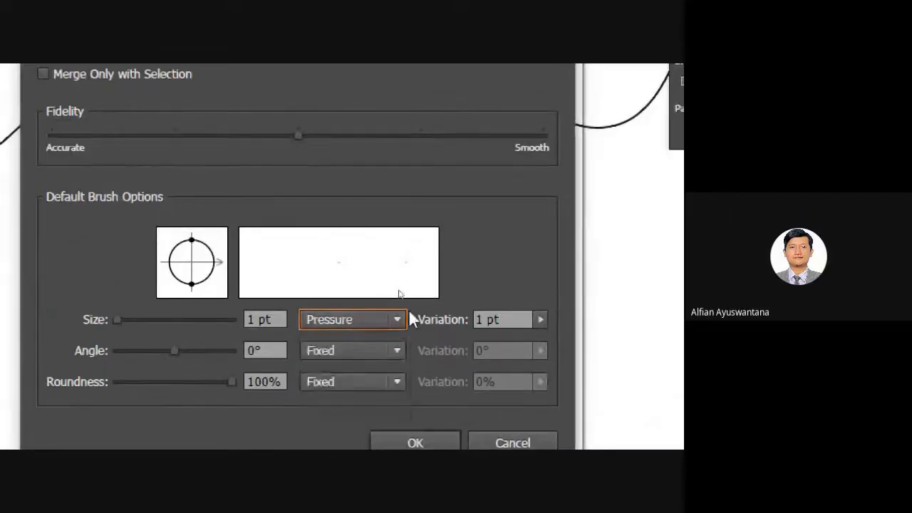
{"action": "left_click", "coordinate": [541, 320]}
{"action": "left_click_drag", "start_coordinate": [543, 335], "coordinate": [576, 337]}
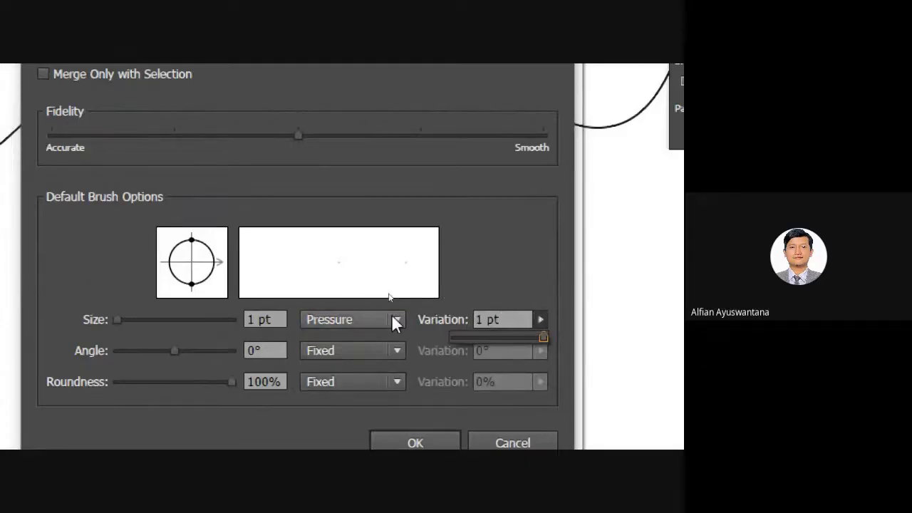
{"action": "double_click", "coordinate": [244, 321]}
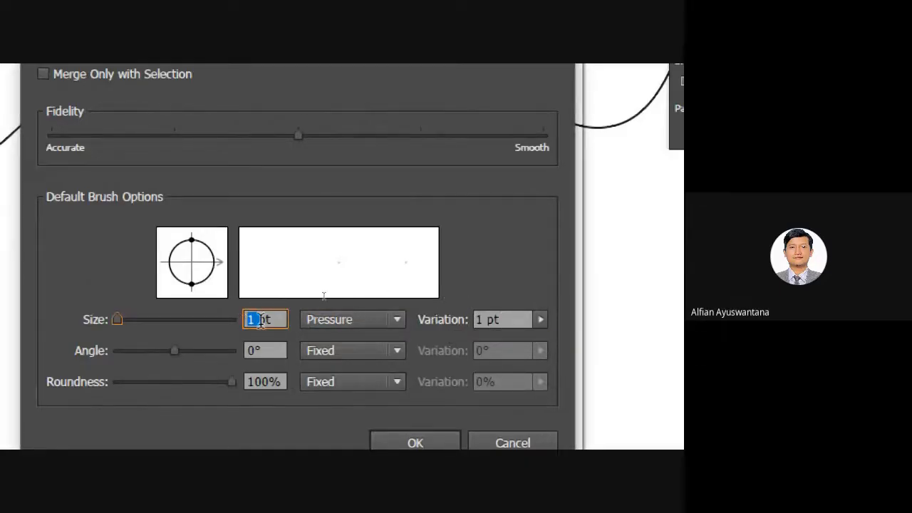
{"action": "type", "text": "5"}
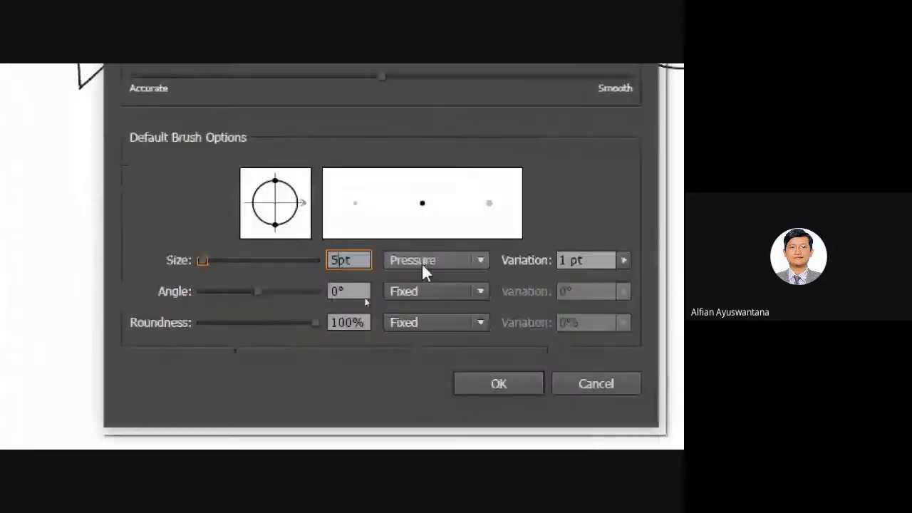
{"action": "left_click", "coordinate": [541, 319]}
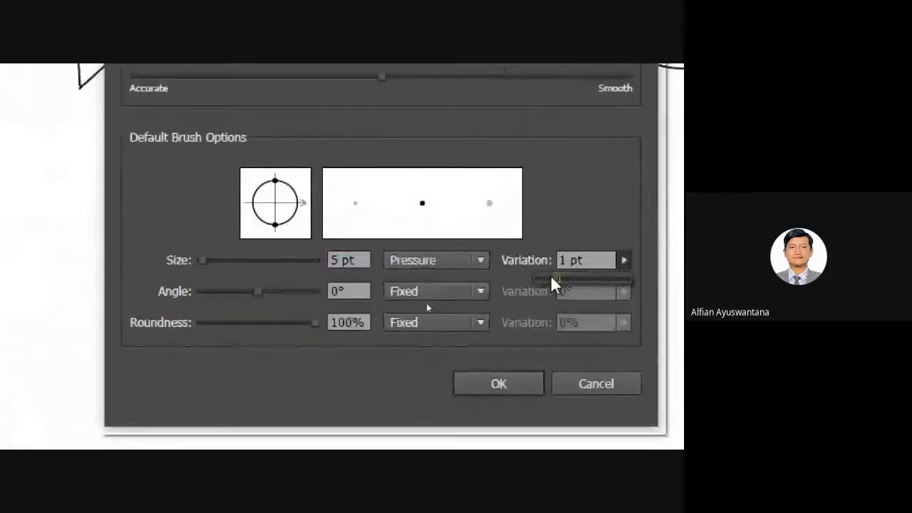
{"action": "left_click_drag", "start_coordinate": [466, 334], "coordinate": [549, 339]}
{"action": "left_click", "coordinate": [559, 231]}
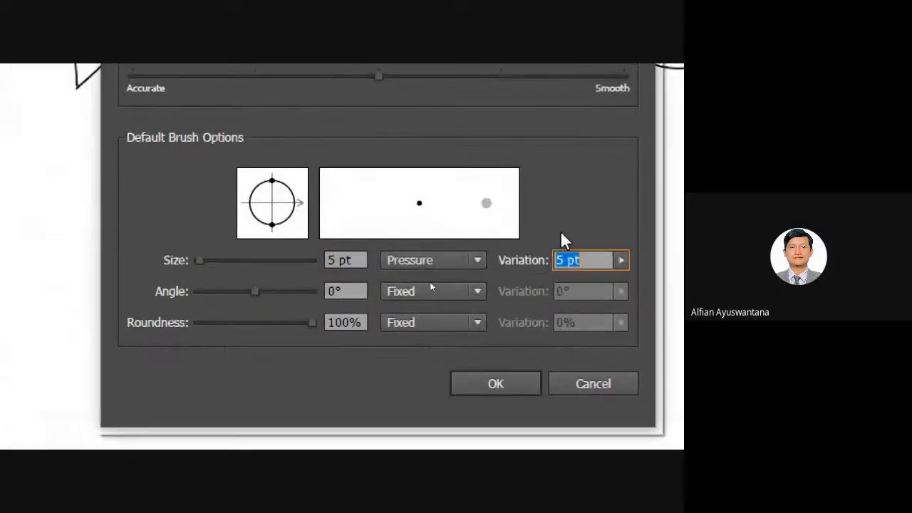
Keep size on Pressure and Angle on Fixed, then confirm the Blob Brush options.
{"action": "left_click", "coordinate": [424, 265]}
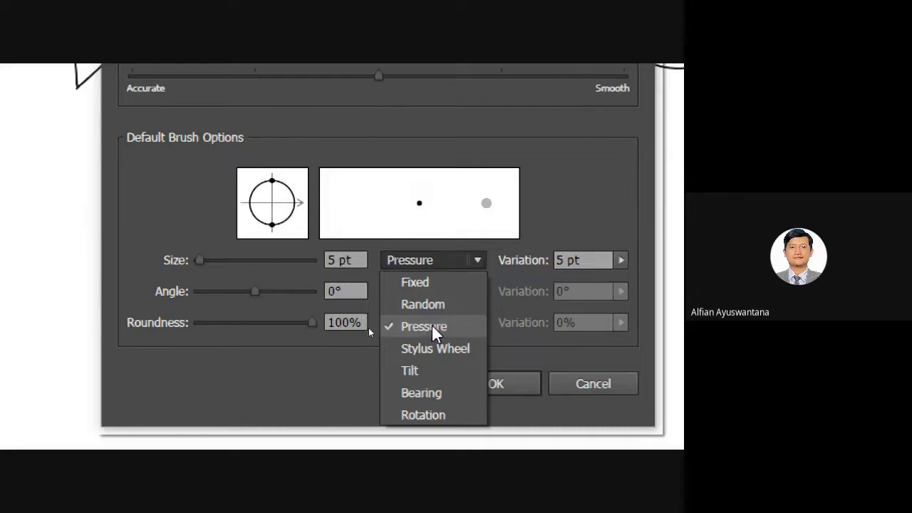
{"action": "left_click", "coordinate": [537, 217]}
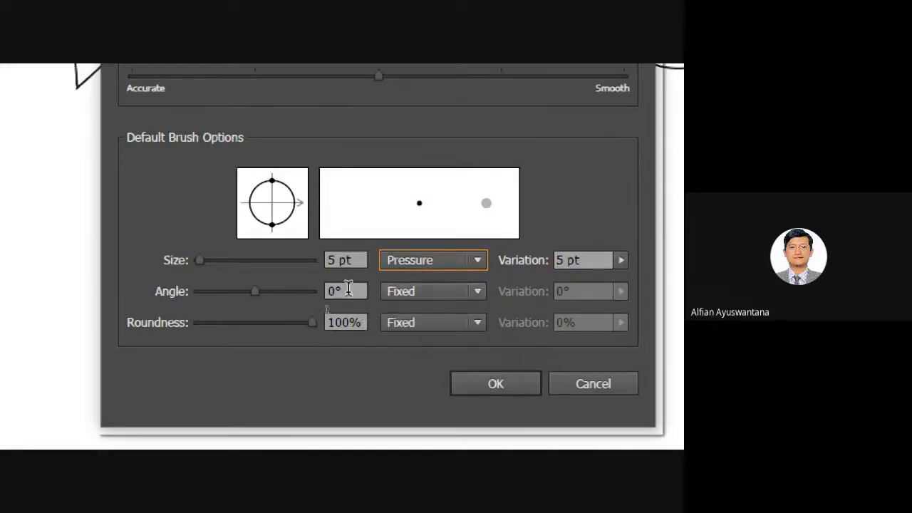
{"action": "left_click", "coordinate": [455, 294]}
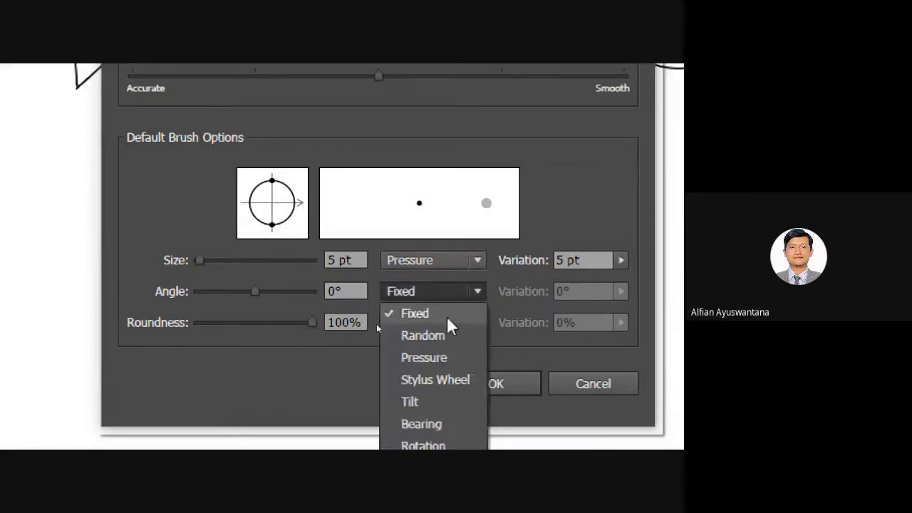
{"action": "left_click", "coordinate": [544, 360]}
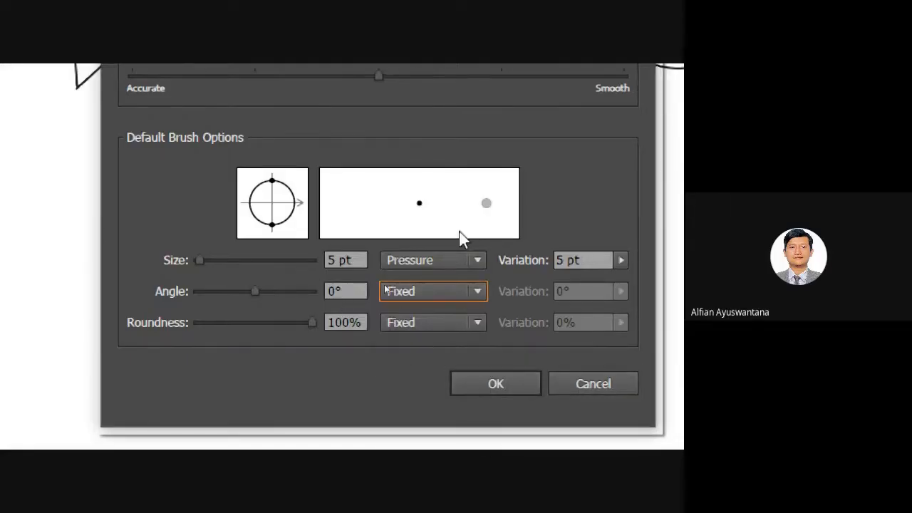
{"action": "left_click", "coordinate": [491, 383]}
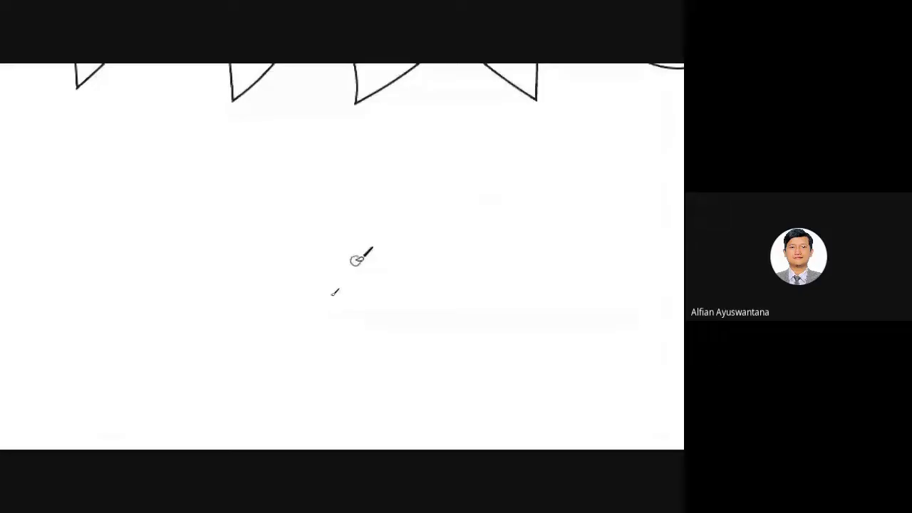
Write ALFIAN in thin freehand Pencil strokes beneath the zigzags, then deselect it.
{"action": "scroll", "coordinate": [313, 229], "scroll_direction": "down", "scroll_amount": 2}
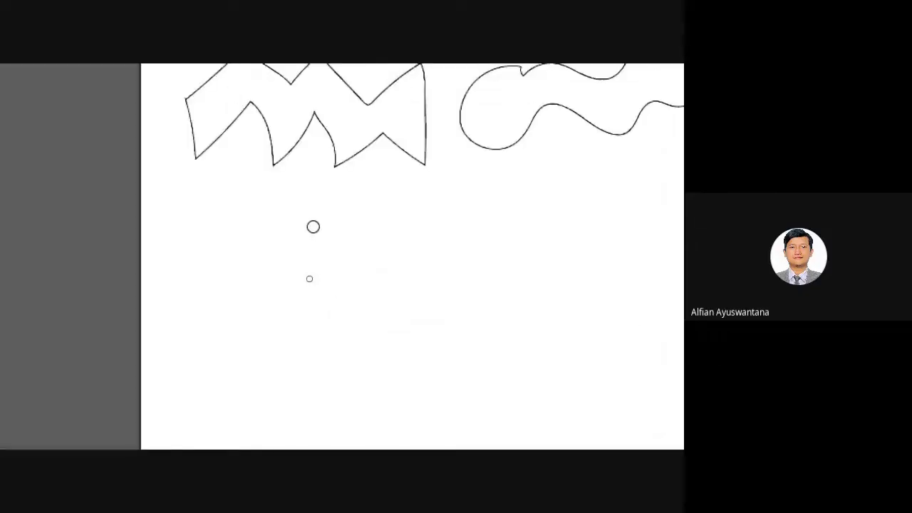
{"action": "scroll", "coordinate": [312, 226], "scroll_direction": "down", "scroll_amount": 2}
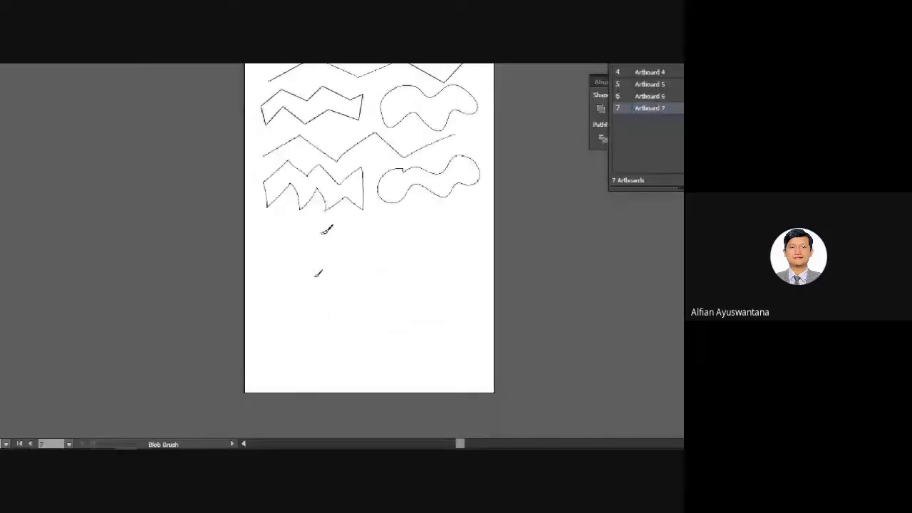
{"action": "scroll", "coordinate": [325, 233], "scroll_direction": "up", "scroll_amount": 3}
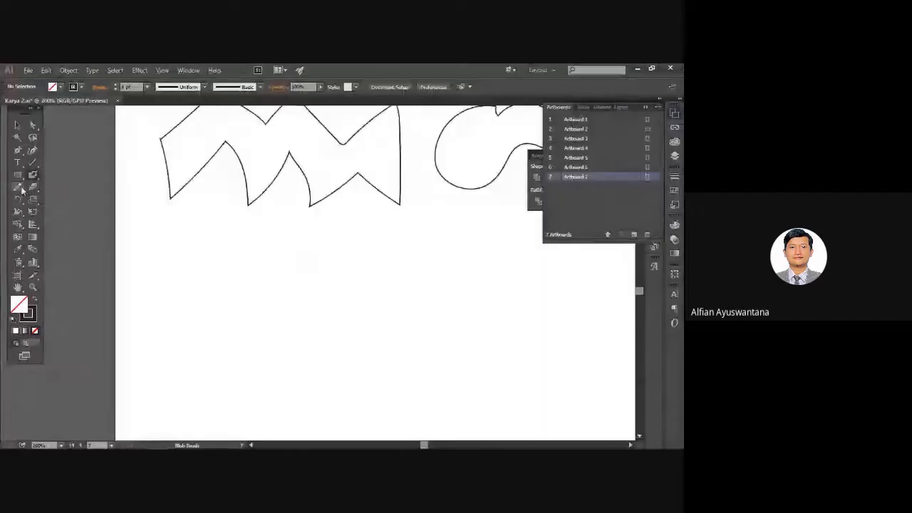
{"action": "left_click", "coordinate": [21, 188]}
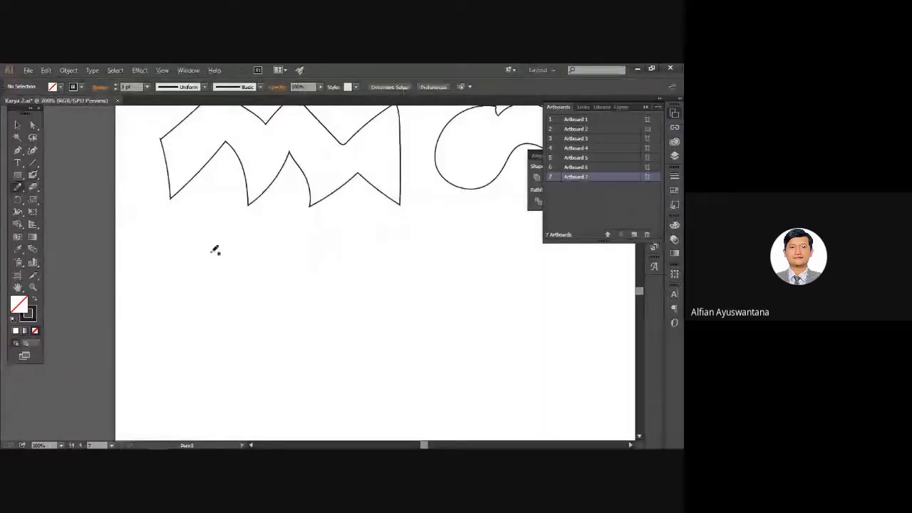
{"action": "mouse_move", "coordinate": [218, 290]}
{"action": "left_mouse_down"}
{"action": "mouse_move", "coordinate": [240, 242]}
{"action": "mouse_move", "coordinate": [250, 291]}
{"action": "left_mouse_up"}
{"action": "mouse_move", "coordinate": [223, 275]}
{"action": "left_mouse_down"}
{"action": "mouse_move", "coordinate": [248, 273]}
{"action": "mouse_move", "coordinate": [278, 283]}
{"action": "left_mouse_up"}
{"action": "mouse_move", "coordinate": [279, 252]}
{"action": "left_mouse_down"}
{"action": "mouse_move", "coordinate": [284, 294]}
{"action": "mouse_move", "coordinate": [289, 249]}
{"action": "left_mouse_up"}
{"action": "left_click_drag", "start_coordinate": [275, 262], "coordinate": [286, 259]}
{"action": "mouse_move", "coordinate": [299, 252]}
{"action": "left_mouse_down"}
{"action": "mouse_move", "coordinate": [309, 279]}
{"action": "mouse_move", "coordinate": [330, 253]}
{"action": "mouse_move", "coordinate": [340, 264]}
{"action": "mouse_move", "coordinate": [372, 248]}
{"action": "mouse_move", "coordinate": [376, 279]}
{"action": "mouse_move", "coordinate": [348, 289]}
{"action": "left_mouse_up"}
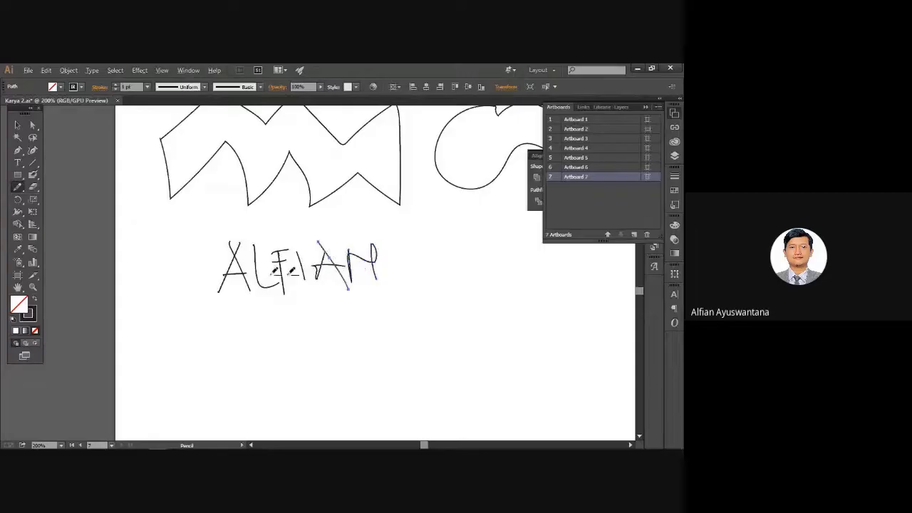
{"action": "left_click", "coordinate": [17, 124]}
{"action": "left_click", "coordinate": [234, 314]}
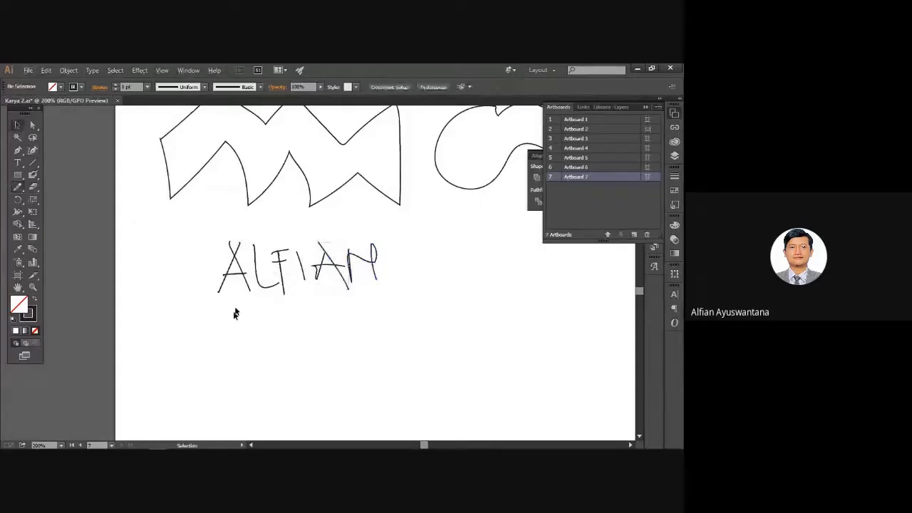
{"action": "scroll", "coordinate": [234, 314], "scroll_direction": "up", "scroll_amount": 1}
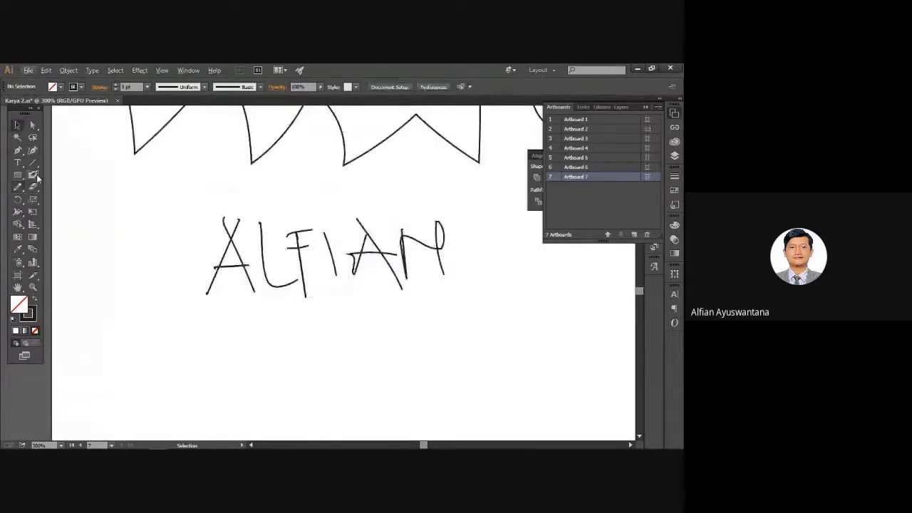
Paint the letters A, L, F, I, A, N with the Blob Brush below the pencil lettering.
{"action": "left_click", "coordinate": [32, 174]}
{"action": "mouse_move", "coordinate": [217, 295]}
{"action": "left_mouse_down"}
{"action": "mouse_move", "coordinate": [235, 261]}
{"action": "mouse_move", "coordinate": [236, 209]}
{"action": "left_mouse_up"}
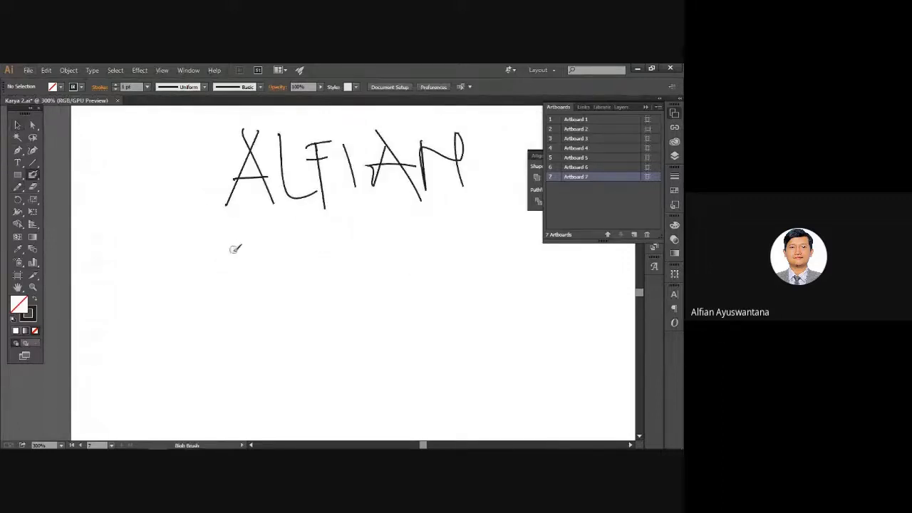
{"action": "mouse_move", "coordinate": [243, 228]}
{"action": "left_mouse_down"}
{"action": "mouse_move", "coordinate": [206, 303]}
{"action": "mouse_move", "coordinate": [263, 288]}
{"action": "mouse_move", "coordinate": [263, 267]}
{"action": "left_mouse_up"}
{"action": "left_click_drag", "start_coordinate": [275, 227], "coordinate": [305, 283]}
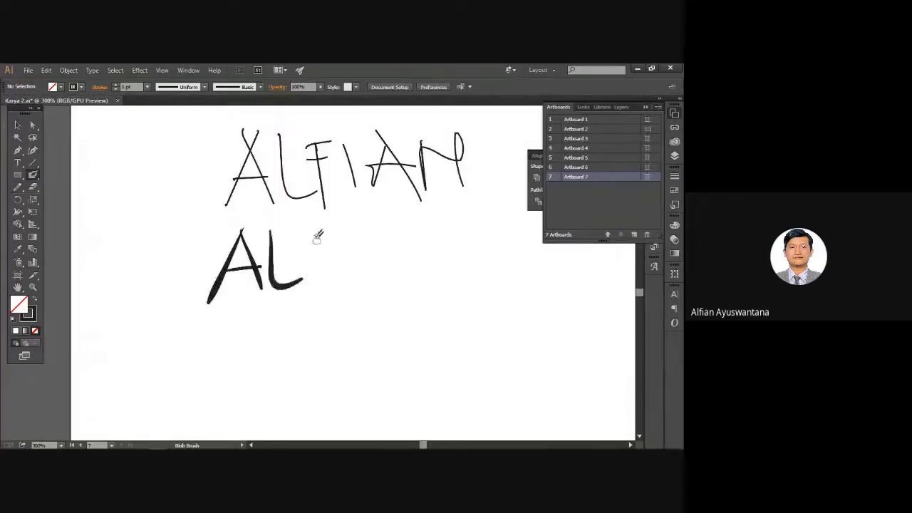
{"action": "mouse_move", "coordinate": [316, 227]}
{"action": "left_mouse_down"}
{"action": "mouse_move", "coordinate": [314, 296]}
{"action": "mouse_move", "coordinate": [343, 224]}
{"action": "left_mouse_up"}
{"action": "mouse_move", "coordinate": [302, 246]}
{"action": "left_mouse_down"}
{"action": "mouse_move", "coordinate": [340, 238]}
{"action": "mouse_move", "coordinate": [361, 278]}
{"action": "left_mouse_up"}
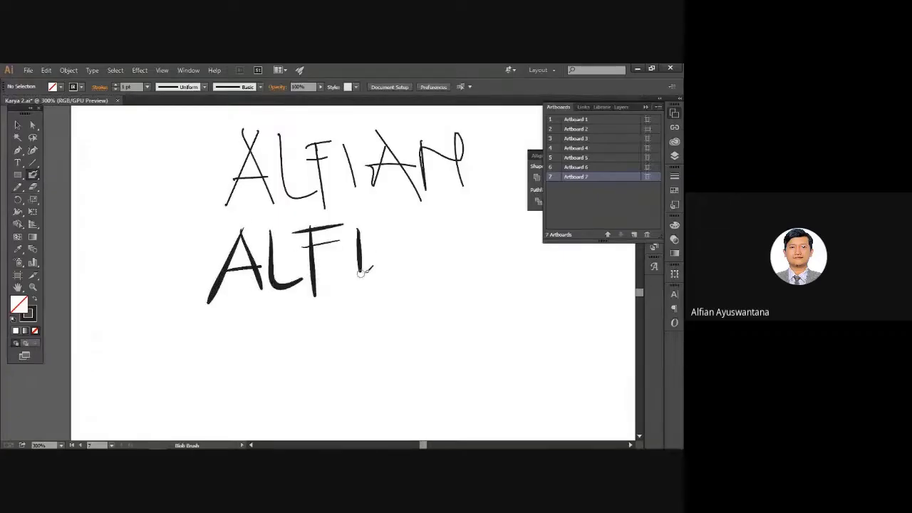
{"action": "left_click_drag", "start_coordinate": [391, 225], "coordinate": [381, 281]}
{"action": "left_click_drag", "start_coordinate": [391, 227], "coordinate": [414, 272]}
{"action": "left_click_drag", "start_coordinate": [385, 258], "coordinate": [410, 255]}
{"action": "mouse_move", "coordinate": [432, 217]}
{"action": "left_mouse_down"}
{"action": "mouse_move", "coordinate": [437, 270]}
{"action": "mouse_move", "coordinate": [441, 238]}
{"action": "mouse_move", "coordinate": [473, 254]}
{"action": "left_mouse_up"}
{"action": "left_click_drag", "start_coordinate": [474, 214], "coordinate": [476, 270]}
{"action": "left_click_drag", "start_coordinate": [385, 321], "coordinate": [343, 327]}
Pan the view to reveal the shapes above the lettering.
{"action": "left_click", "coordinate": [18, 124]}
{"action": "key", "text": "space"}
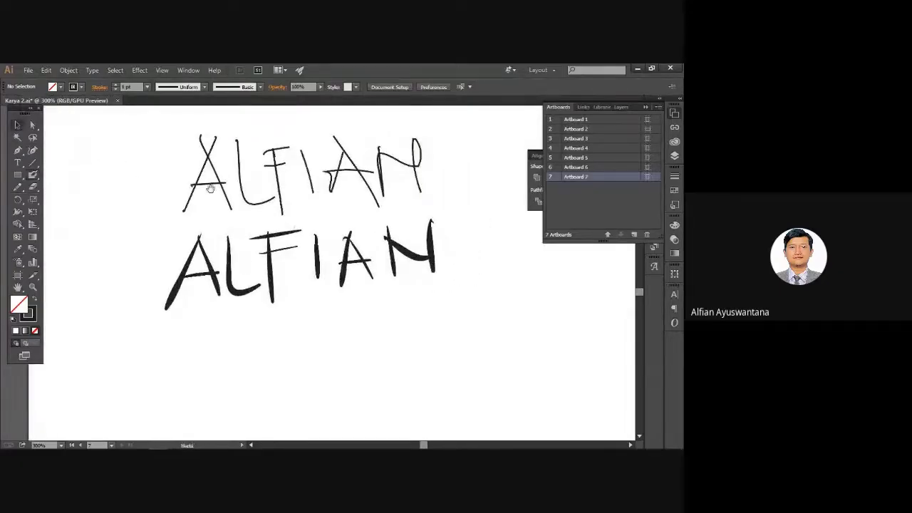
{"action": "left_click_drag", "start_coordinate": [210, 188], "coordinate": [143, 227]}
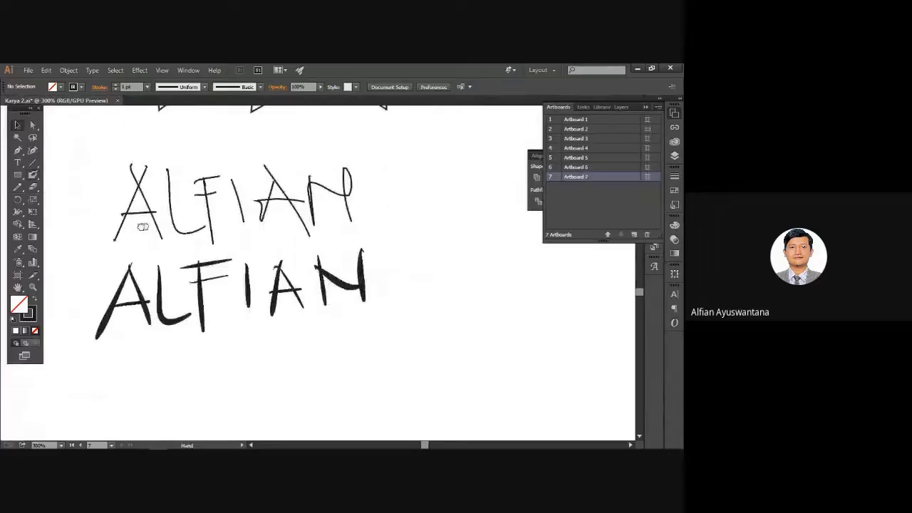
{"action": "mouse_move", "coordinate": [306, 223]}
{"action": "left_mouse_down"}
{"action": "mouse_move", "coordinate": [206, 265]}
{"action": "mouse_move", "coordinate": [193, 261]}
{"action": "left_mouse_up"}
{"action": "left_click", "coordinate": [32, 174]}
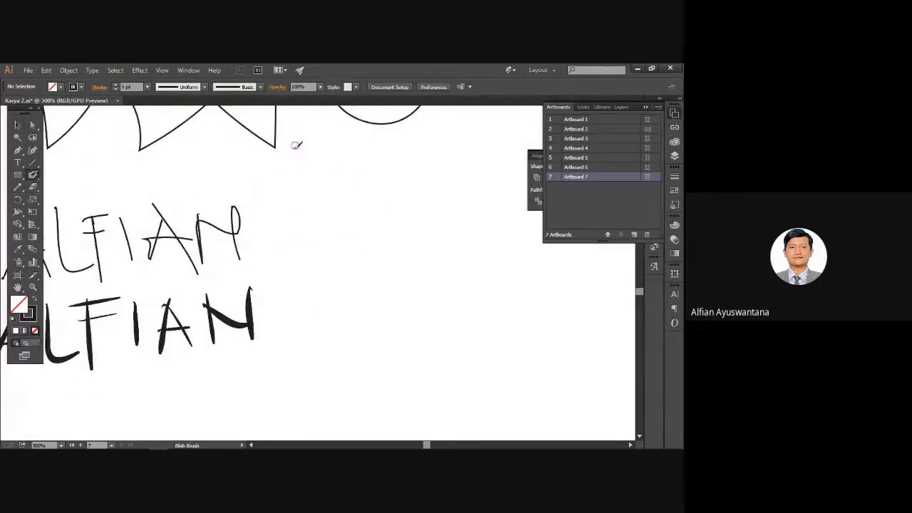
Paint a large looping swirl spiral to the right of the lettering.
{"action": "left_click_drag", "start_coordinate": [379, 206], "coordinate": [334, 172]}
{"action": "left_click_drag", "start_coordinate": [280, 185], "coordinate": [308, 154]}
{"action": "key", "text": "ctrl+z"}
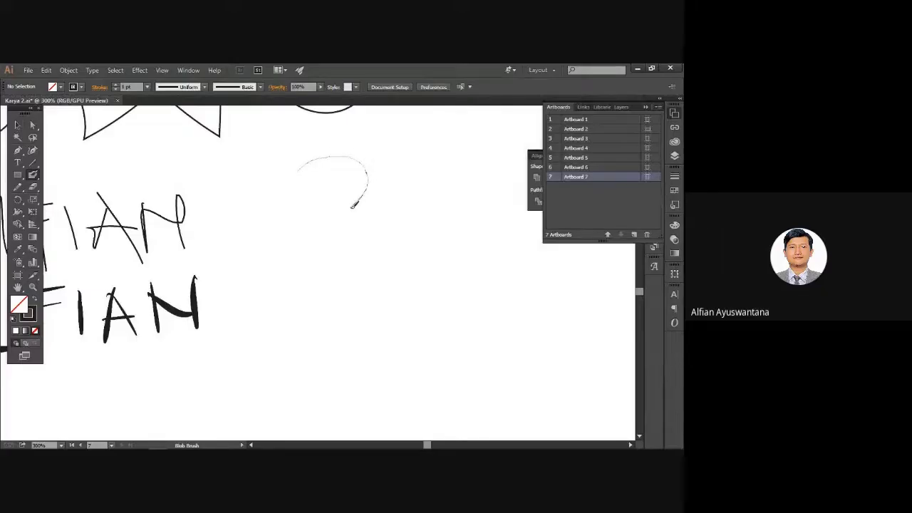
{"action": "mouse_move", "coordinate": [335, 213]}
{"action": "left_mouse_down"}
{"action": "mouse_move", "coordinate": [300, 210]}
{"action": "mouse_move", "coordinate": [288, 190]}
{"action": "mouse_move", "coordinate": [290, 156]}
{"action": "mouse_move", "coordinate": [322, 127]}
{"action": "mouse_move", "coordinate": [350, 121]}
{"action": "mouse_move", "coordinate": [397, 156]}
{"action": "mouse_move", "coordinate": [385, 206]}
{"action": "mouse_move", "coordinate": [342, 221]}
{"action": "mouse_move", "coordinate": [322, 204]}
{"action": "mouse_move", "coordinate": [356, 168]}
{"action": "mouse_move", "coordinate": [361, 203]}
{"action": "mouse_move", "coordinate": [347, 226]}
{"action": "mouse_move", "coordinate": [302, 230]}
{"action": "mouse_move", "coordinate": [303, 208]}
{"action": "mouse_move", "coordinate": [319, 204]}
{"action": "mouse_move", "coordinate": [321, 251]}
{"action": "mouse_move", "coordinate": [281, 256]}
{"action": "mouse_move", "coordinate": [280, 236]}
{"action": "mouse_move", "coordinate": [311, 250]}
{"action": "mouse_move", "coordinate": [262, 292]}
{"action": "mouse_move", "coordinate": [264, 274]}
{"action": "mouse_move", "coordinate": [287, 272]}
{"action": "mouse_move", "coordinate": [312, 297]}
{"action": "mouse_move", "coordinate": [384, 279]}
{"action": "mouse_move", "coordinate": [402, 253]}
{"action": "mouse_move", "coordinate": [422, 172]}
{"action": "mouse_move", "coordinate": [472, 150]}
{"action": "mouse_move", "coordinate": [502, 165]}
{"action": "mouse_move", "coordinate": [512, 188]}
{"action": "mouse_move", "coordinate": [482, 236]}
{"action": "mouse_move", "coordinate": [443, 264]}
{"action": "mouse_move", "coordinate": [428, 253]}
{"action": "mouse_move", "coordinate": [447, 219]}
{"action": "mouse_move", "coordinate": [471, 231]}
{"action": "mouse_move", "coordinate": [460, 242]}
{"action": "mouse_move", "coordinate": [445, 237]}
{"action": "mouse_move", "coordinate": [441, 215]}
{"action": "mouse_move", "coordinate": [483, 176]}
{"action": "mouse_move", "coordinate": [514, 193]}
{"action": "mouse_move", "coordinate": [515, 242]}
{"action": "mouse_move", "coordinate": [467, 293]}
{"action": "mouse_move", "coordinate": [414, 302]}
{"action": "mouse_move", "coordinate": [425, 255]}
{"action": "mouse_move", "coordinate": [432, 267]}
{"action": "mouse_move", "coordinate": [418, 278]}
{"action": "mouse_move", "coordinate": [433, 292]}
{"action": "mouse_move", "coordinate": [408, 300]}
{"action": "mouse_move", "coordinate": [462, 283]}
{"action": "mouse_move", "coordinate": [479, 299]}
{"action": "left_mouse_up"}
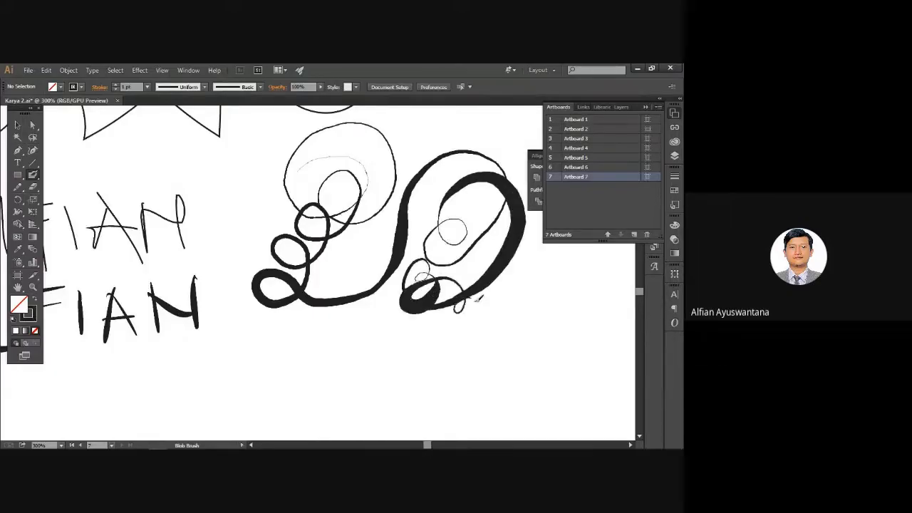
Paint a small cartoon face with its outline, a smile and an ear.
{"action": "mouse_move", "coordinate": [560, 301]}
{"action": "left_mouse_down"}
{"action": "mouse_move", "coordinate": [360, 293]}
{"action": "mouse_move", "coordinate": [402, 293]}
{"action": "left_mouse_up"}
{"action": "left_click_drag", "start_coordinate": [409, 204], "coordinate": [393, 246]}
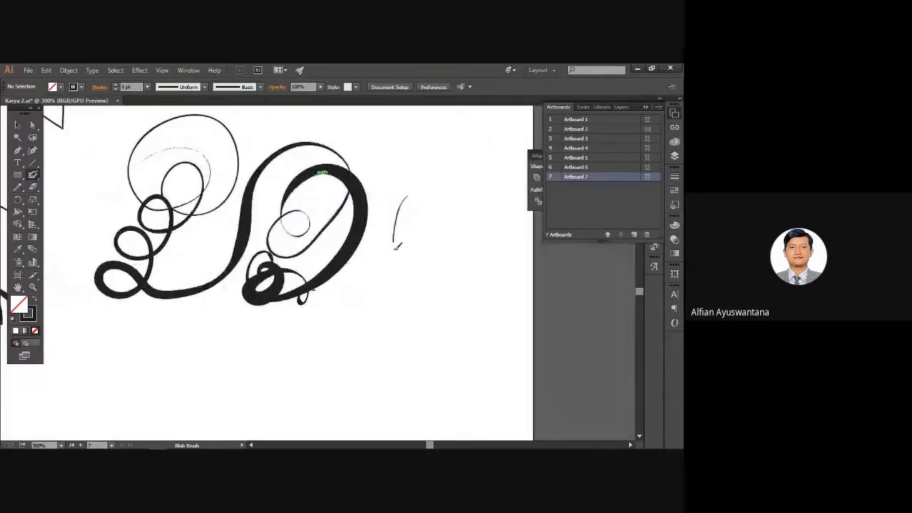
{"action": "left_click_drag", "start_coordinate": [408, 208], "coordinate": [403, 230]}
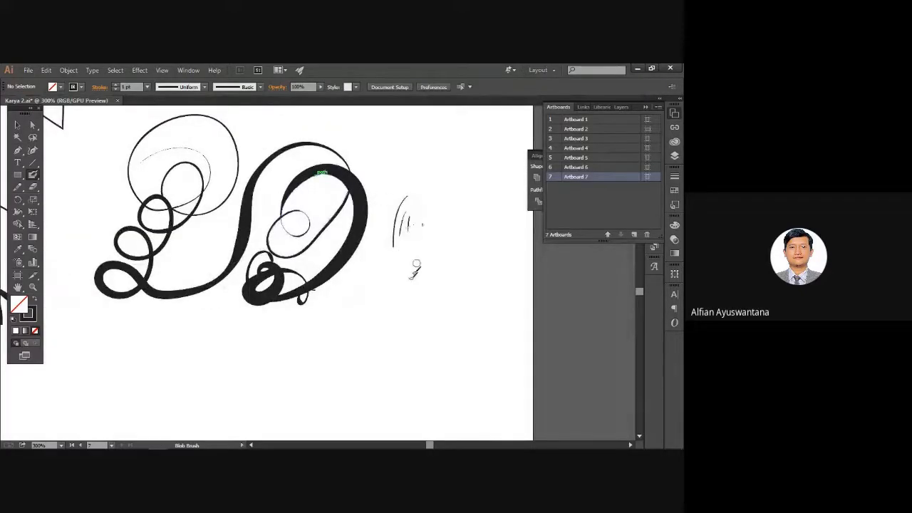
{"action": "left_click_drag", "start_coordinate": [415, 269], "coordinate": [399, 277]}
{"action": "left_click_drag", "start_coordinate": [363, 251], "coordinate": [417, 307]}
{"action": "mouse_move", "coordinate": [366, 266]}
{"action": "left_mouse_down"}
{"action": "mouse_move", "coordinate": [391, 264]}
{"action": "mouse_move", "coordinate": [399, 285]}
{"action": "left_mouse_up"}
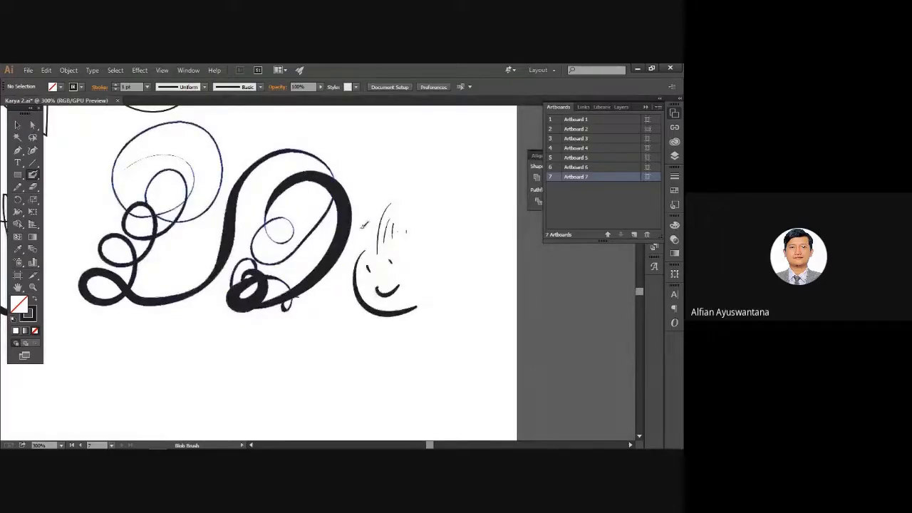
{"action": "left_click_drag", "start_coordinate": [362, 227], "coordinate": [364, 253]}
{"action": "left_click_drag", "start_coordinate": [428, 262], "coordinate": [435, 269]}
{"action": "left_click_drag", "start_coordinate": [348, 254], "coordinate": [346, 296]}
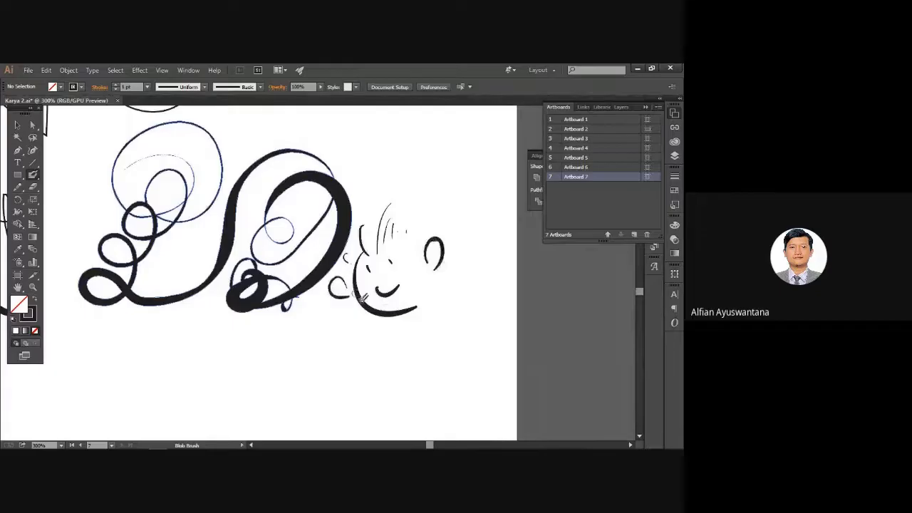
Add hair strands around the face's head, undoing two stray marks.
{"action": "key", "text": "space"}
{"action": "left_click_drag", "start_coordinate": [398, 331], "coordinate": [377, 327]}
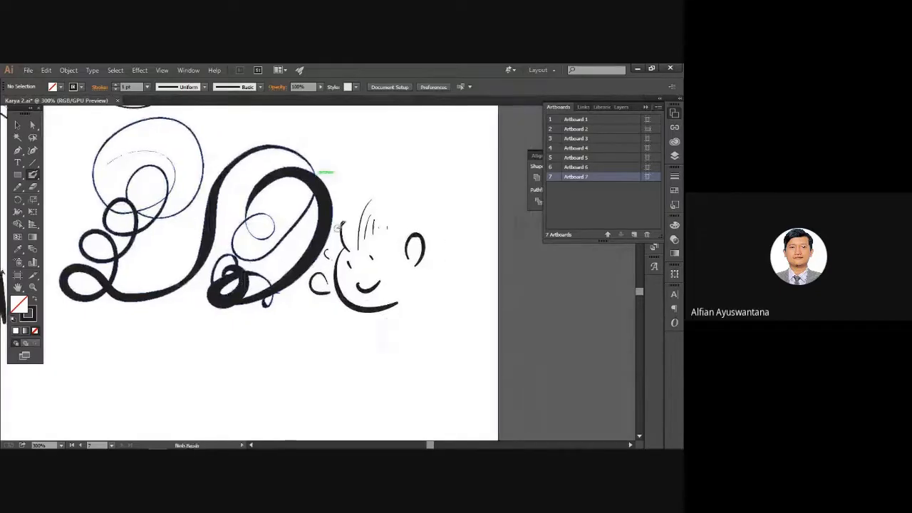
{"action": "mouse_move", "coordinate": [331, 248]}
{"action": "left_mouse_down"}
{"action": "mouse_move", "coordinate": [357, 217]}
{"action": "mouse_move", "coordinate": [361, 196]}
{"action": "mouse_move", "coordinate": [393, 207]}
{"action": "mouse_move", "coordinate": [382, 192]}
{"action": "mouse_move", "coordinate": [411, 222]}
{"action": "mouse_move", "coordinate": [408, 236]}
{"action": "mouse_move", "coordinate": [418, 236]}
{"action": "mouse_move", "coordinate": [398, 243]}
{"action": "mouse_move", "coordinate": [401, 255]}
{"action": "mouse_move", "coordinate": [390, 241]}
{"action": "mouse_move", "coordinate": [403, 261]}
{"action": "mouse_move", "coordinate": [408, 218]}
{"action": "left_mouse_up"}
{"action": "left_click", "coordinate": [398, 253]}
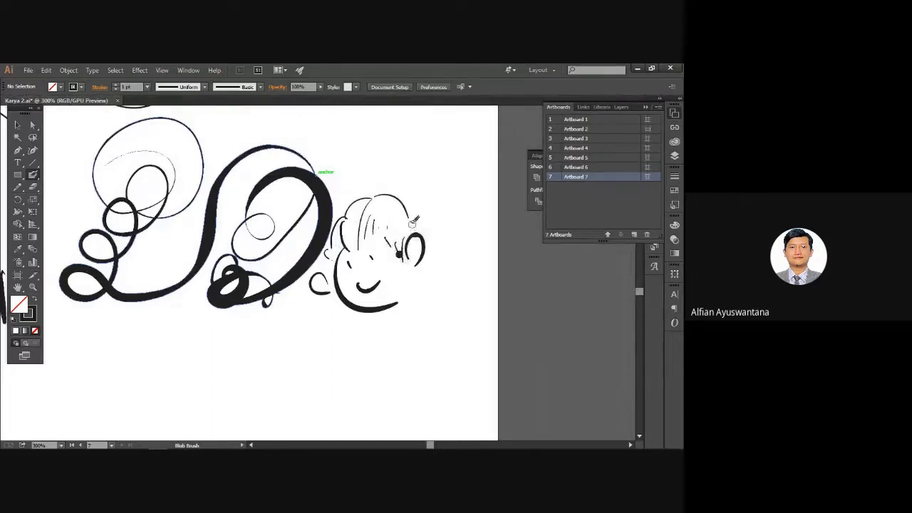
{"action": "key", "text": "ctrl+z"}
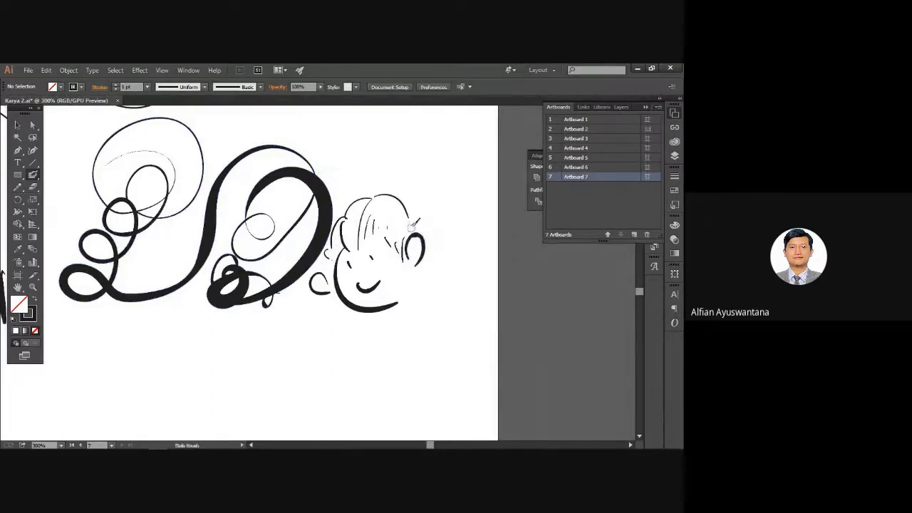
{"action": "key", "text": "ctrl+z"}
{"action": "left_click_drag", "start_coordinate": [423, 257], "coordinate": [409, 310]}
{"action": "mouse_move", "coordinate": [416, 259]}
{"action": "left_mouse_down"}
{"action": "mouse_move", "coordinate": [407, 311]}
{"action": "mouse_move", "coordinate": [407, 298]}
{"action": "left_mouse_up"}
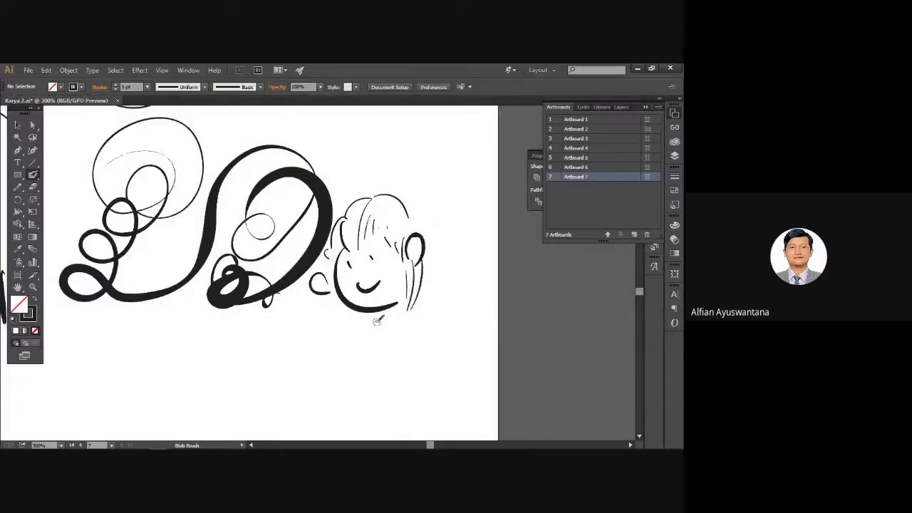
{"action": "left_click_drag", "start_coordinate": [361, 316], "coordinate": [370, 324]}
{"action": "mouse_move", "coordinate": [424, 302]}
{"action": "left_mouse_down"}
{"action": "mouse_move", "coordinate": [440, 297]}
{"action": "mouse_move", "coordinate": [428, 306]}
{"action": "left_mouse_up"}
Pan the view back to the ALFIAN lettering.
{"action": "mouse_move", "coordinate": [349, 291]}
{"action": "left_mouse_down"}
{"action": "mouse_move", "coordinate": [364, 283]}
{"action": "mouse_move", "coordinate": [461, 311]}
{"action": "left_mouse_up"}
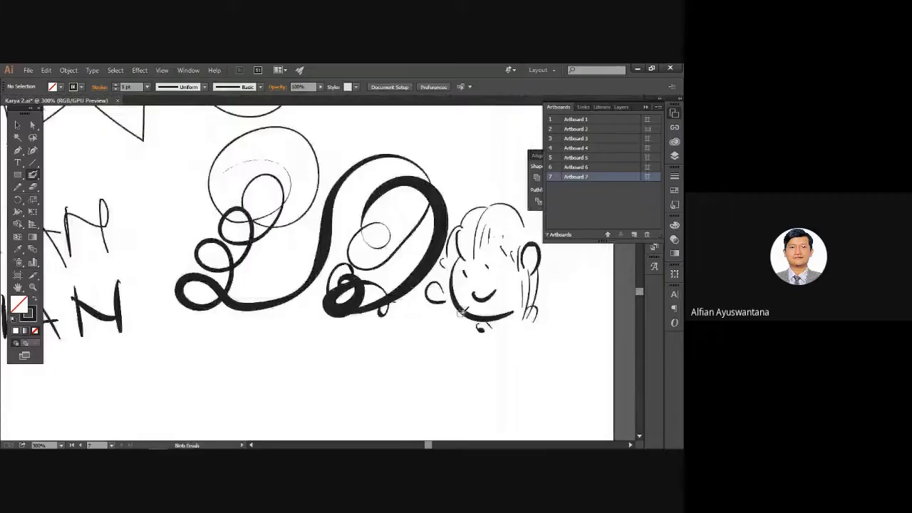
{"action": "left_click_drag", "start_coordinate": [298, 255], "coordinate": [389, 240]}
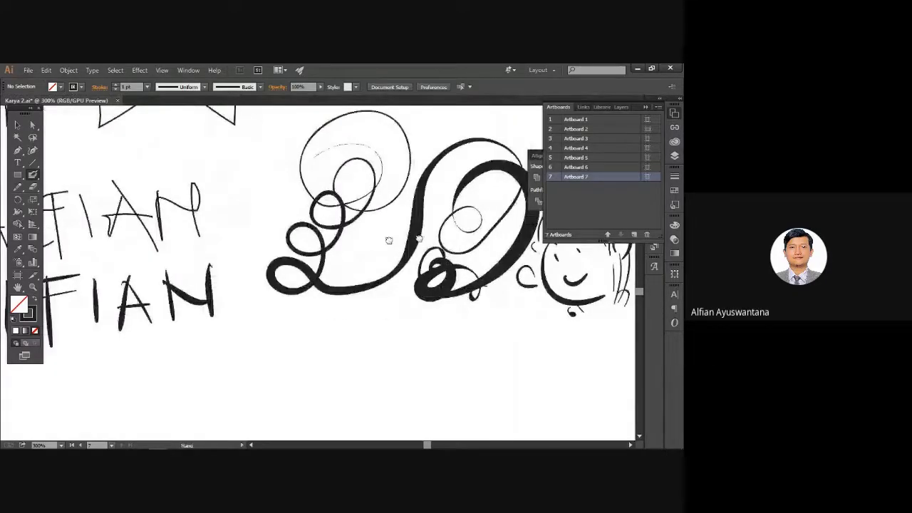
{"action": "left_click_drag", "start_coordinate": [389, 240], "coordinate": [609, 243]}
{"action": "left_click", "coordinate": [17, 125]}
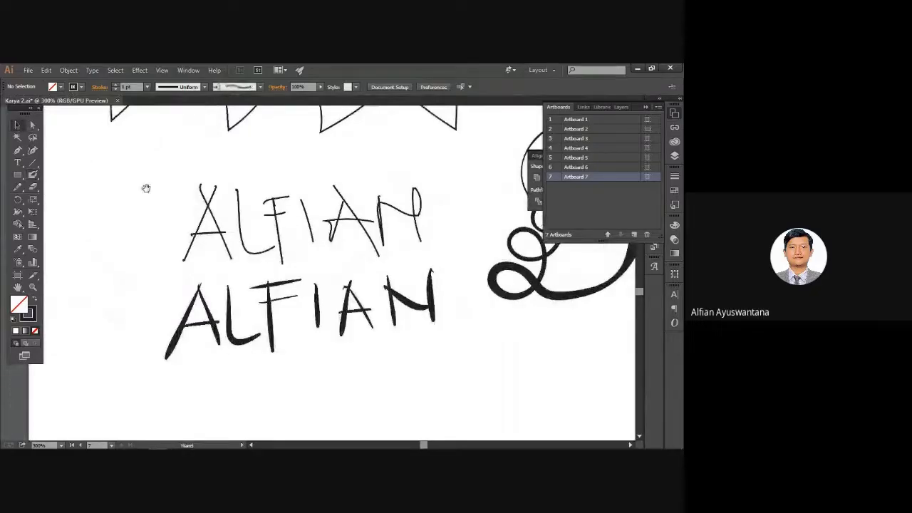
Test-move the A of each ALFIAN, undoing both moves and deselecting.
{"action": "left_click_drag", "start_coordinate": [146, 188], "coordinate": [154, 185]}
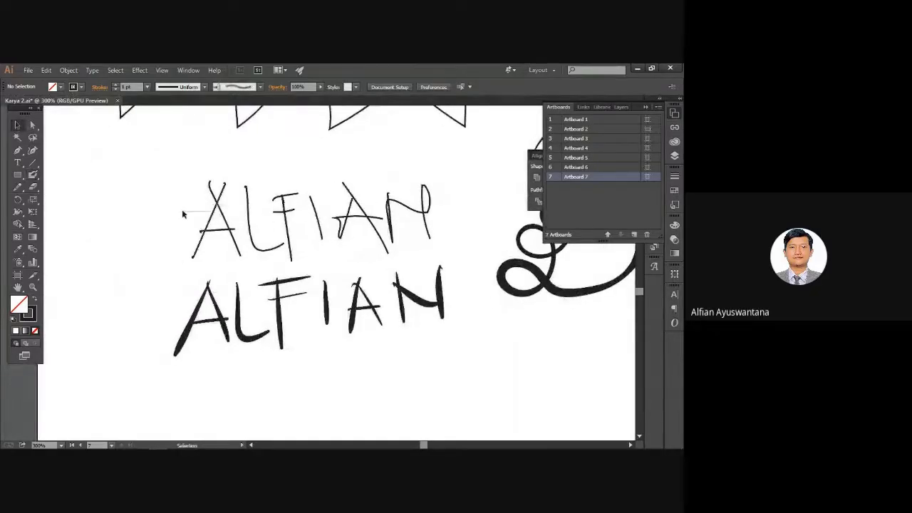
{"action": "left_click", "coordinate": [210, 221]}
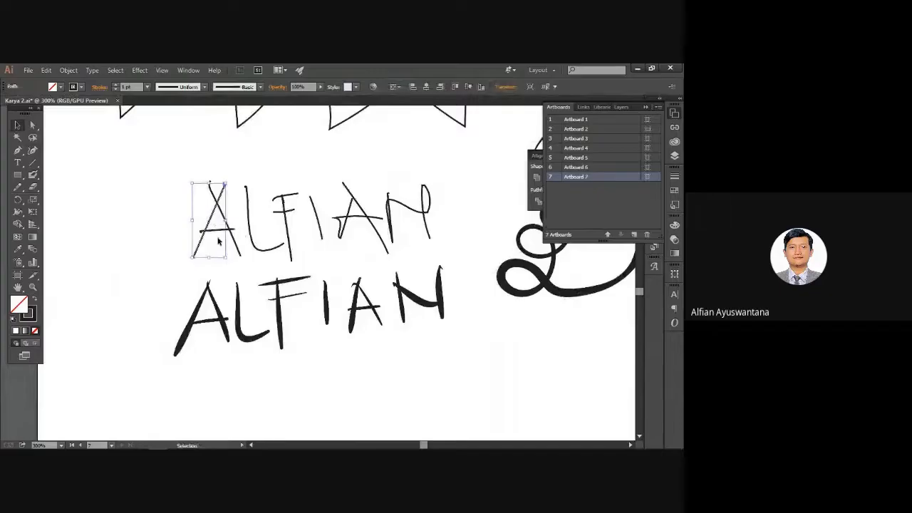
{"action": "left_click_drag", "start_coordinate": [209, 223], "coordinate": [189, 226]}
{"action": "key", "text": "ctrl+z"}
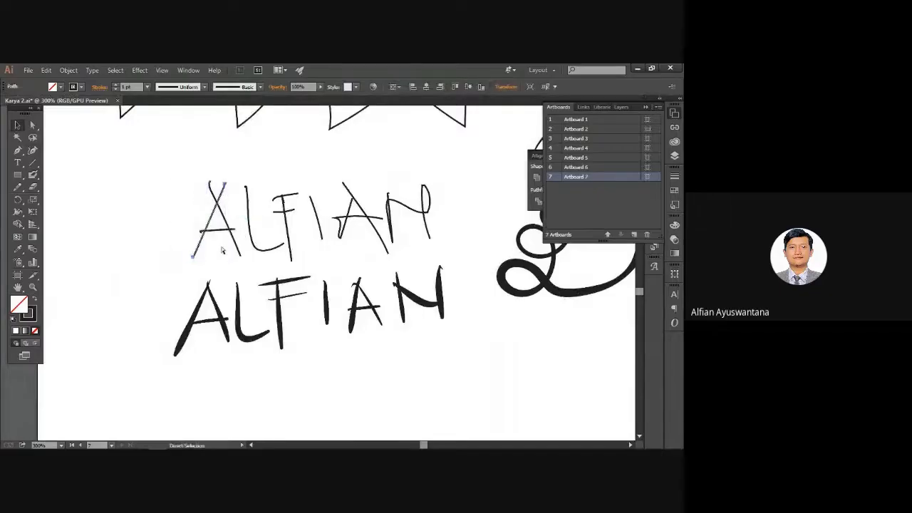
{"action": "left_click", "coordinate": [199, 310]}
{"action": "left_click_drag", "start_coordinate": [198, 308], "coordinate": [166, 309]}
{"action": "key", "text": "ctrl+z"}
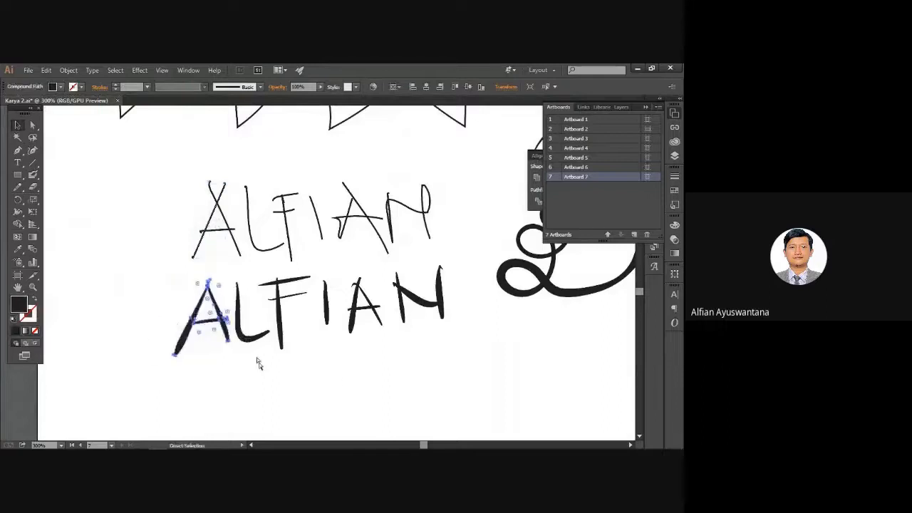
{"action": "left_click", "coordinate": [258, 359]}
{"action": "key", "text": "space"}
{"action": "left_click_drag", "start_coordinate": [336, 379], "coordinate": [315, 378]}
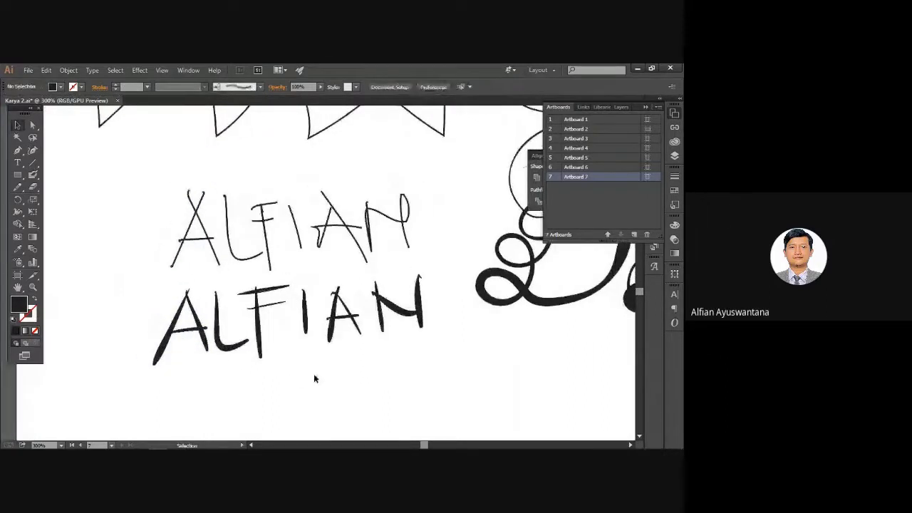
Switch to Outline view and zoom in to inspect the lettering paths.
{"action": "key", "text": "ctrl+y"}
{"action": "key", "text": "ctrl+space"}
{"action": "left_click_drag", "start_coordinate": [159, 178], "coordinate": [273, 299]}
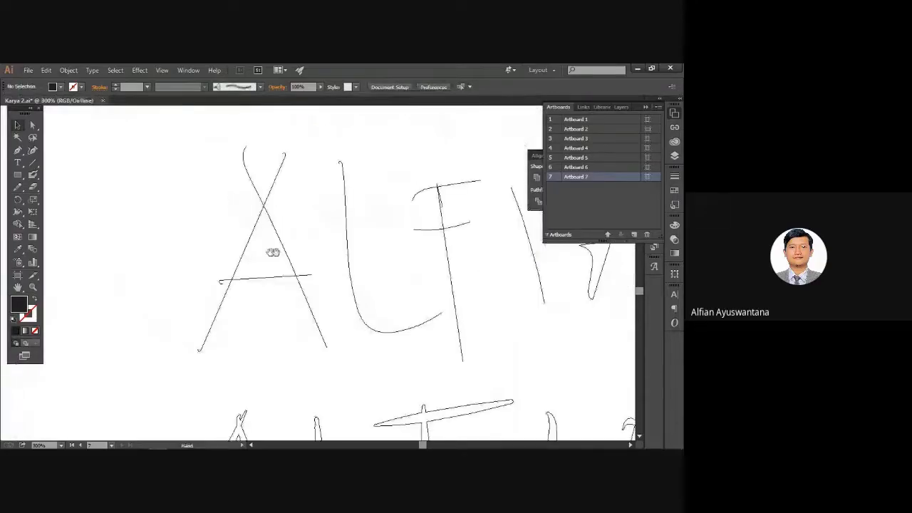
{"action": "left_click_drag", "start_coordinate": [272, 252], "coordinate": [40, 268]}
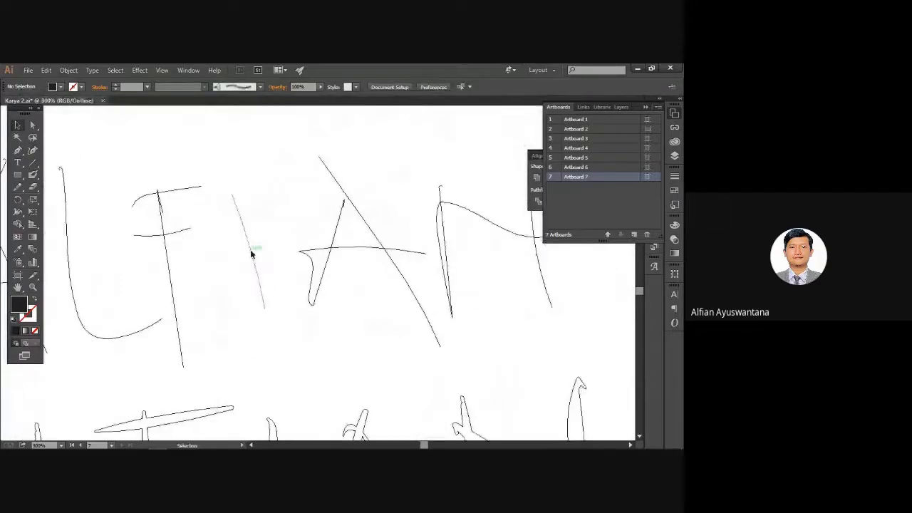
{"action": "left_click", "coordinate": [250, 249]}
{"action": "left_click_drag", "start_coordinate": [301, 262], "coordinate": [223, 266]}
{"action": "left_click", "coordinate": [318, 271]}
{"action": "scroll", "coordinate": [319, 267], "scroll_direction": "up", "scroll_amount": 4}
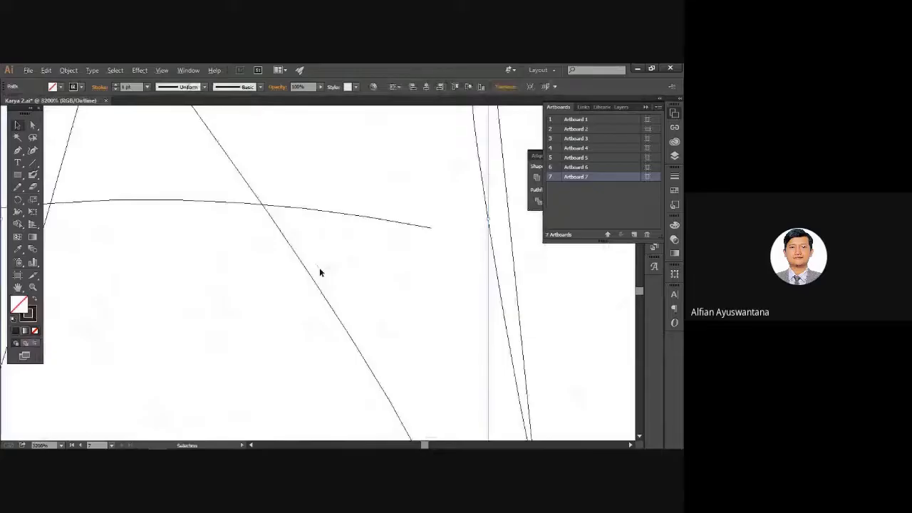
{"action": "scroll", "coordinate": [319, 267], "scroll_direction": "down", "scroll_amount": 4}
{"action": "scroll", "coordinate": [334, 285], "scroll_direction": "down", "scroll_amount": 1}
{"action": "left_click_drag", "start_coordinate": [321, 310], "coordinate": [453, 210]}
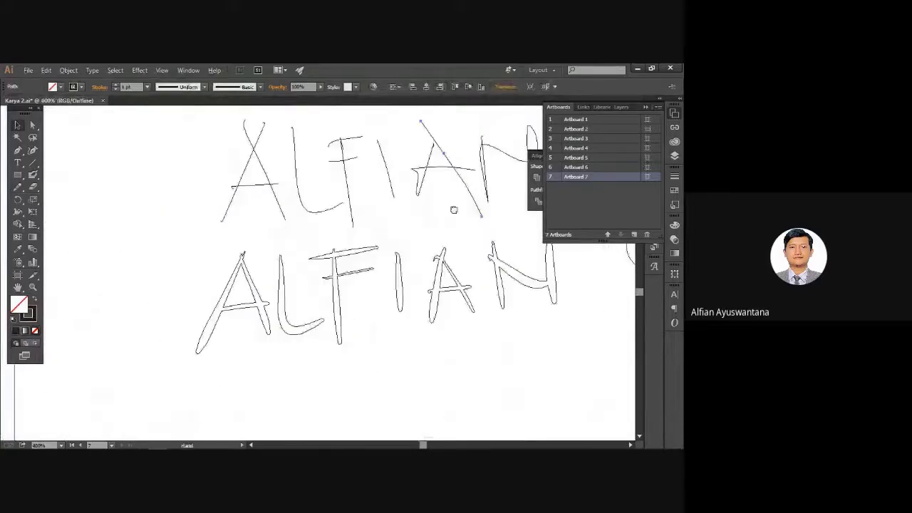
{"action": "scroll", "coordinate": [254, 295], "scroll_direction": "up", "scroll_amount": 2}
Select the lower A, L and F, then open the Color panel with stroke active.
{"action": "left_click", "coordinate": [267, 298]}
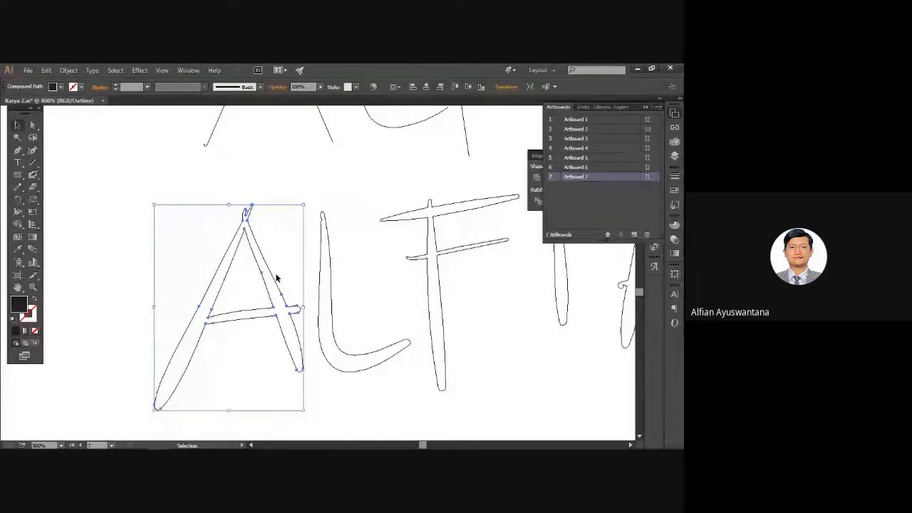
{"action": "left_click", "coordinate": [310, 278]}
{"action": "left_click", "coordinate": [331, 284]}
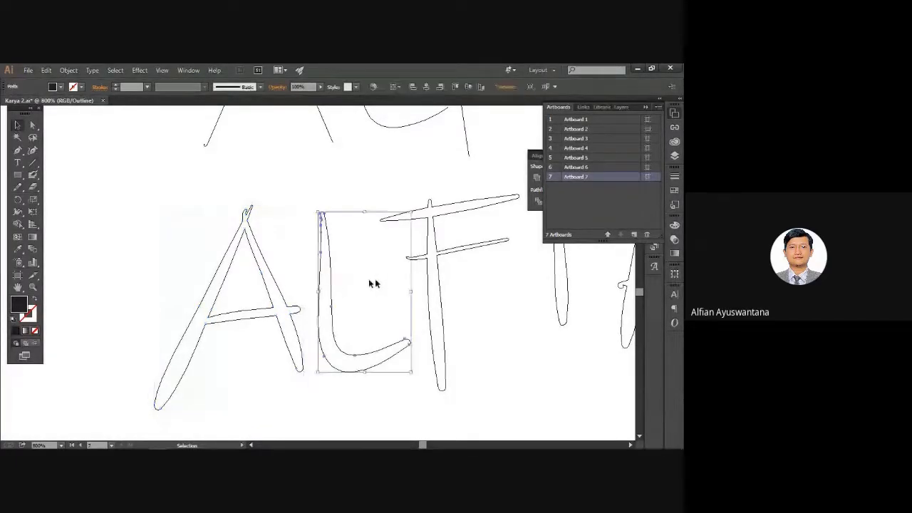
{"action": "left_click", "coordinate": [431, 278]}
{"action": "left_click", "coordinate": [428, 277]}
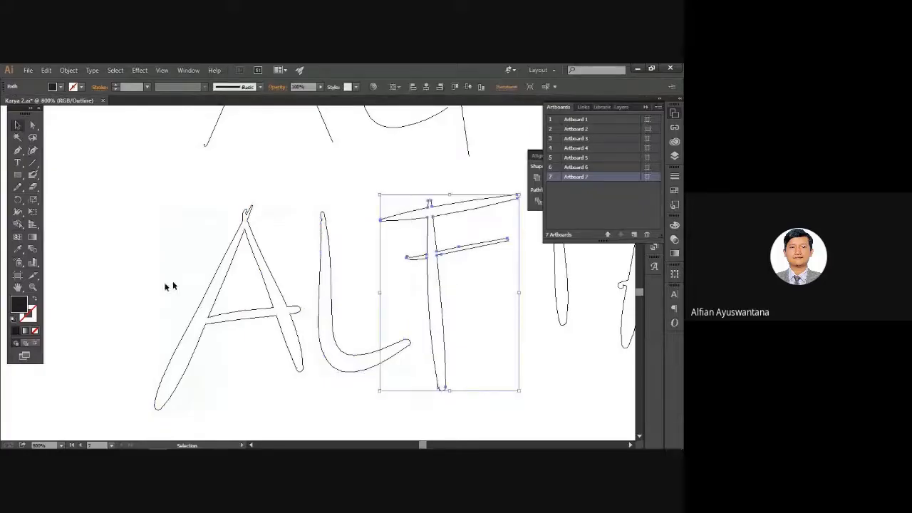
{"action": "left_click", "coordinate": [36, 318]}
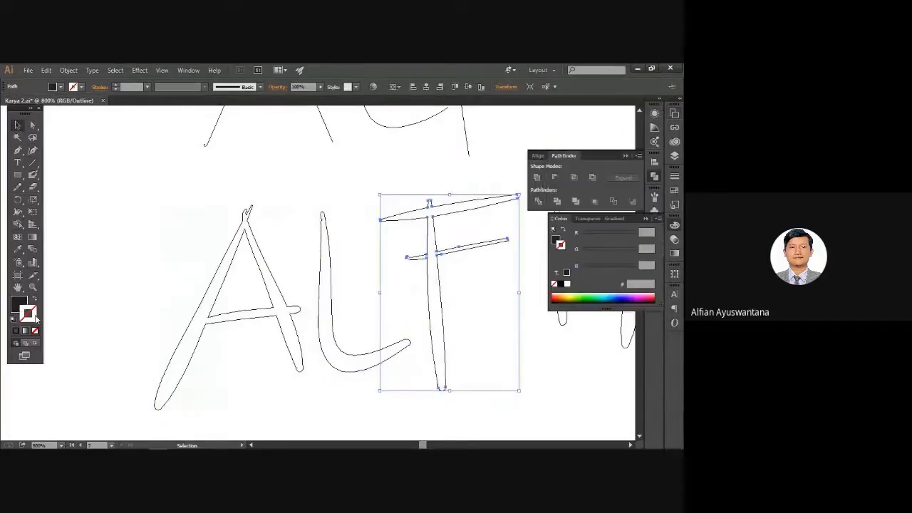
{"action": "left_click", "coordinate": [189, 238]}
Return to Preview and make the lower A solid green with no stroke.
{"action": "key", "text": "ctrl+y"}
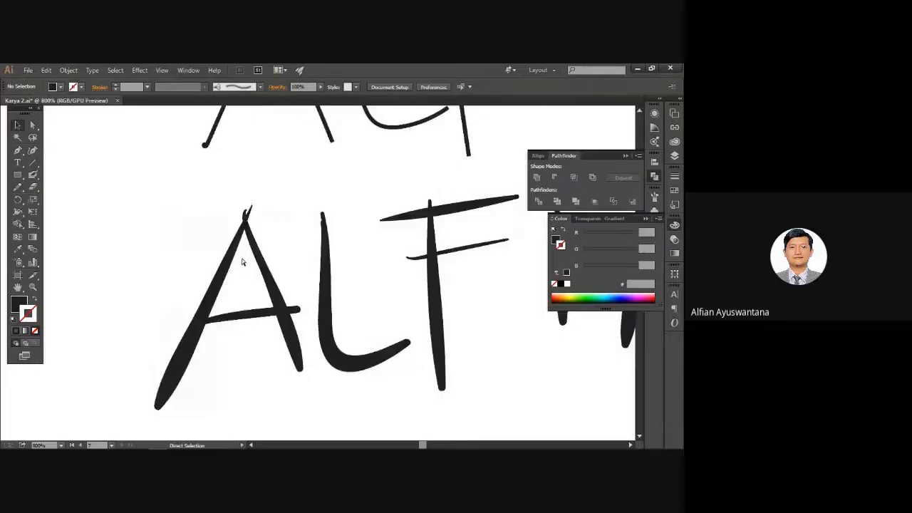
{"action": "scroll", "coordinate": [242, 262], "scroll_direction": "down", "scroll_amount": 2}
{"action": "left_click", "coordinate": [253, 250]}
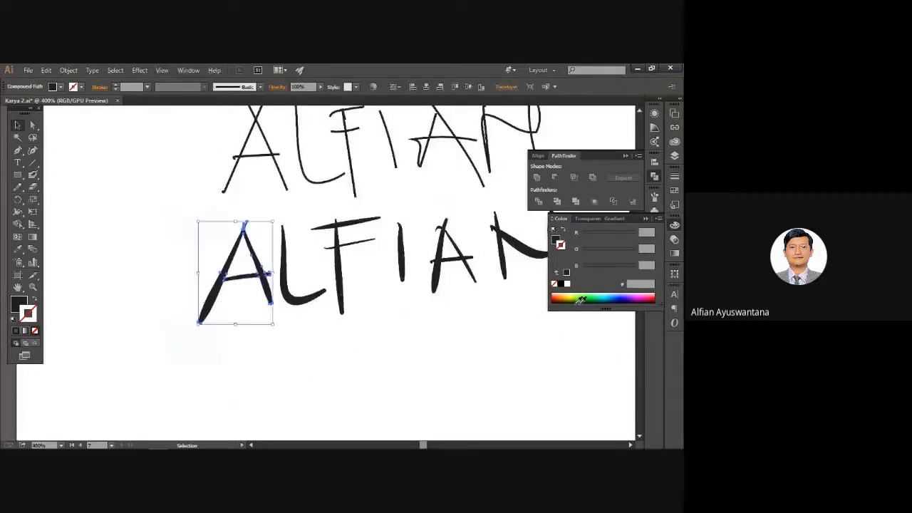
{"action": "left_click_drag", "start_coordinate": [580, 300], "coordinate": [594, 298]}
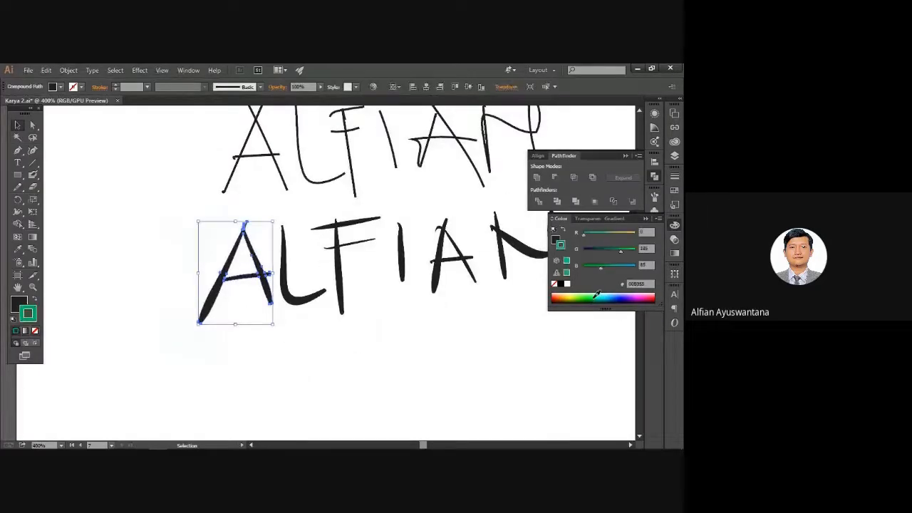
{"action": "left_click", "coordinate": [36, 300]}
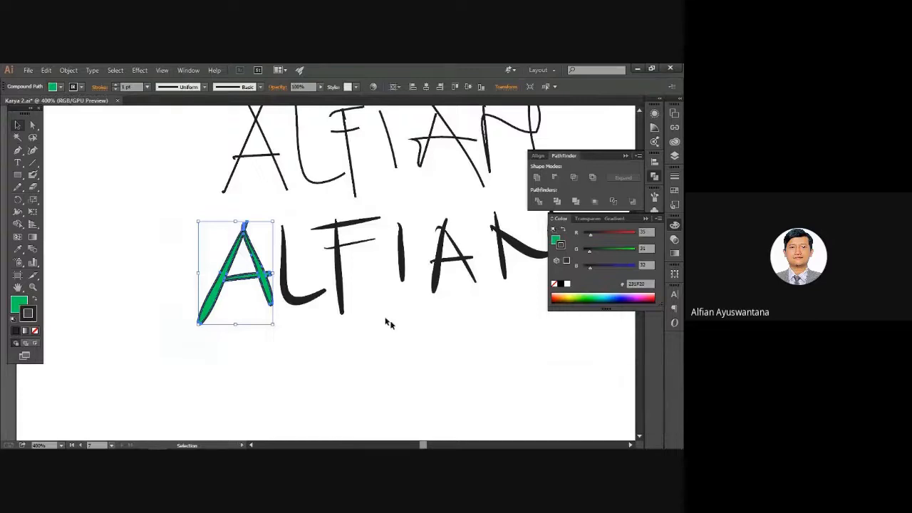
{"action": "left_click", "coordinate": [35, 332]}
{"action": "left_click", "coordinate": [67, 336]}
Colour the lower L red by setting stroke to None and raising R to 174.
{"action": "left_click", "coordinate": [305, 305]}
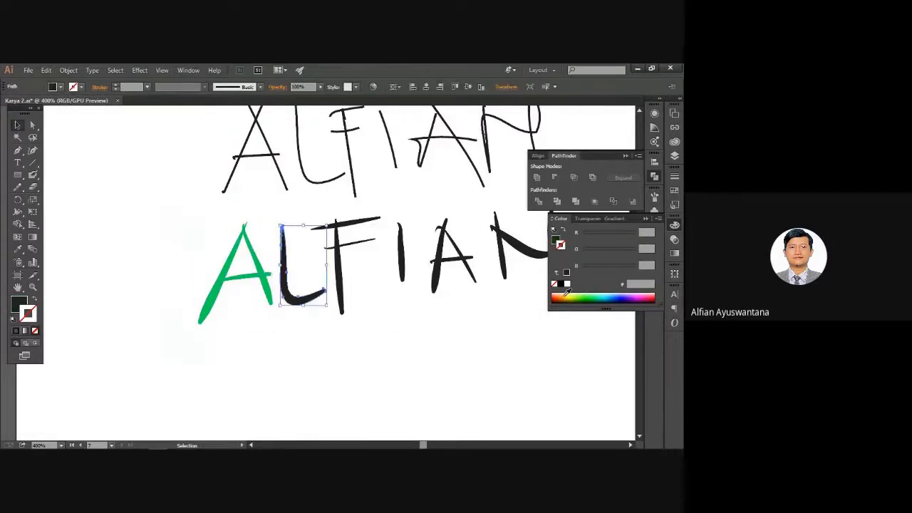
{"action": "left_click", "coordinate": [553, 300]}
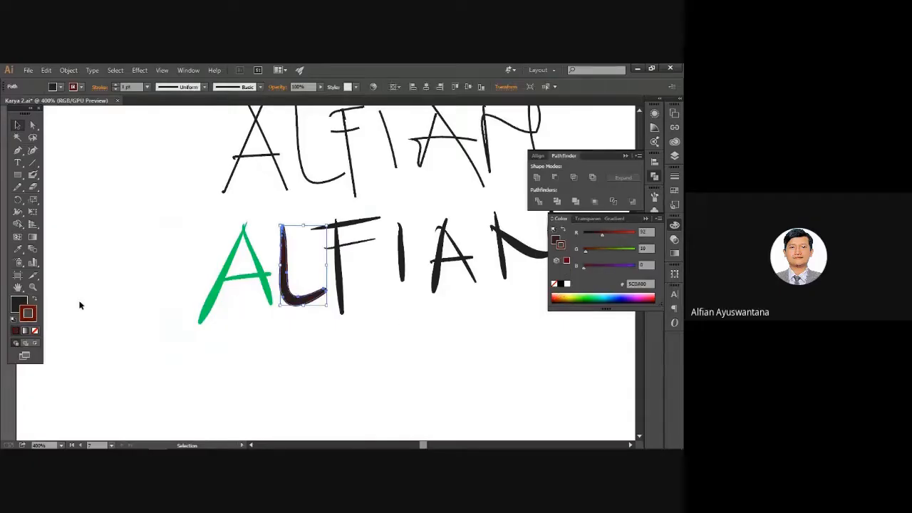
{"action": "left_click", "coordinate": [35, 298]}
{"action": "left_click", "coordinate": [35, 331]}
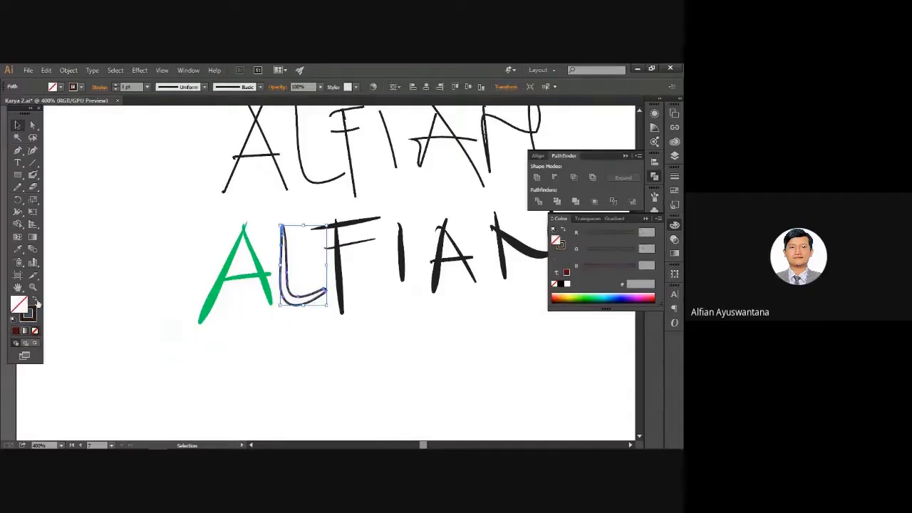
{"action": "left_click", "coordinate": [34, 299]}
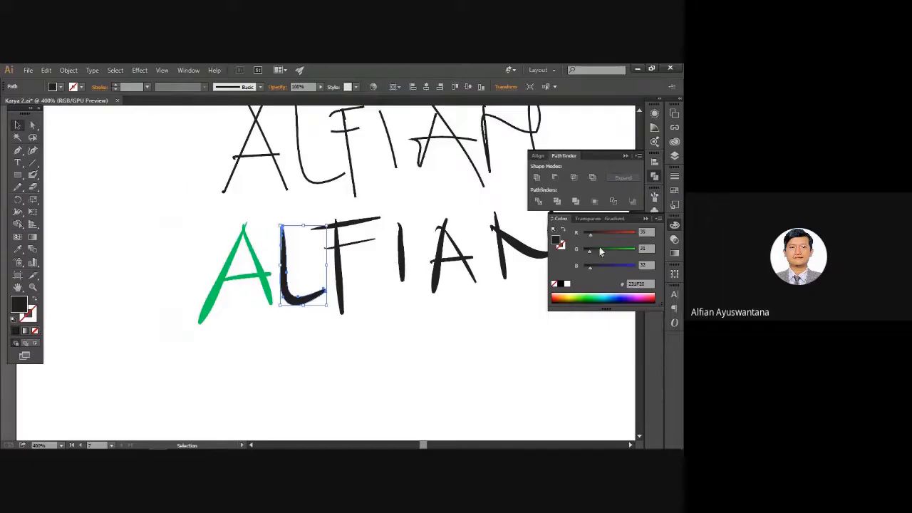
{"action": "left_click_drag", "start_coordinate": [590, 234], "coordinate": [618, 234]}
{"action": "left_click", "coordinate": [370, 293]}
Marquee-select the lower ALFIAN letters, then the upper A, L and F.
{"action": "mouse_move", "coordinate": [371, 293]}
{"action": "left_mouse_down"}
{"action": "mouse_move", "coordinate": [350, 280]}
{"action": "mouse_move", "coordinate": [257, 285]}
{"action": "left_mouse_up"}
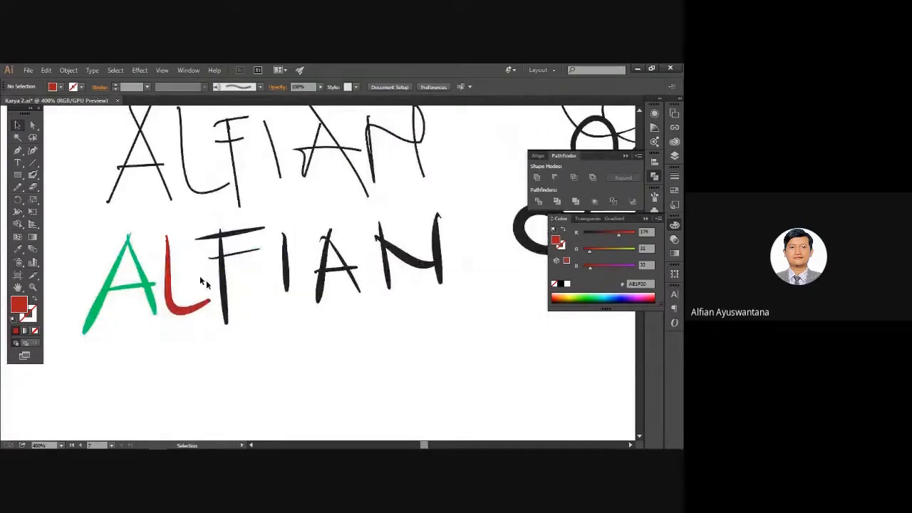
{"action": "left_click_drag", "start_coordinate": [85, 240], "coordinate": [410, 333]}
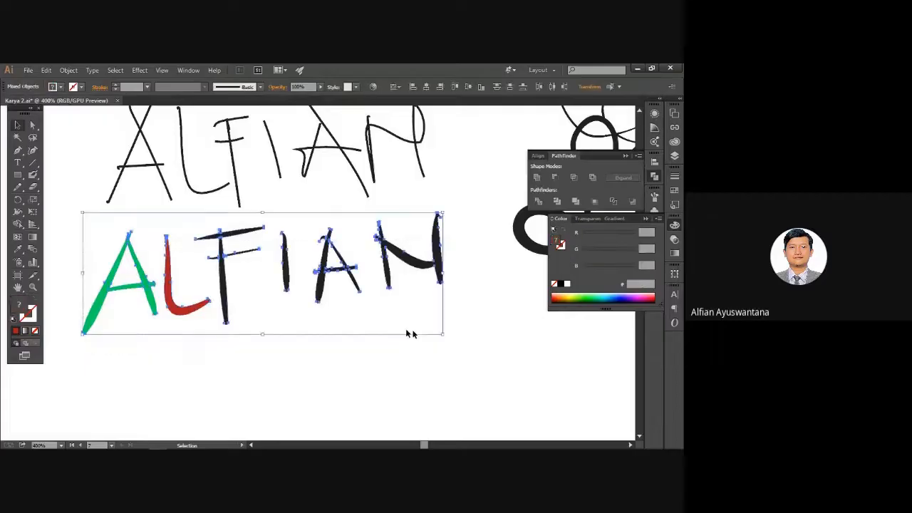
{"action": "left_click", "coordinate": [410, 333]}
{"action": "left_click_drag", "start_coordinate": [185, 251], "coordinate": [218, 297]}
{"action": "left_click_drag", "start_coordinate": [148, 183], "coordinate": [265, 244]}
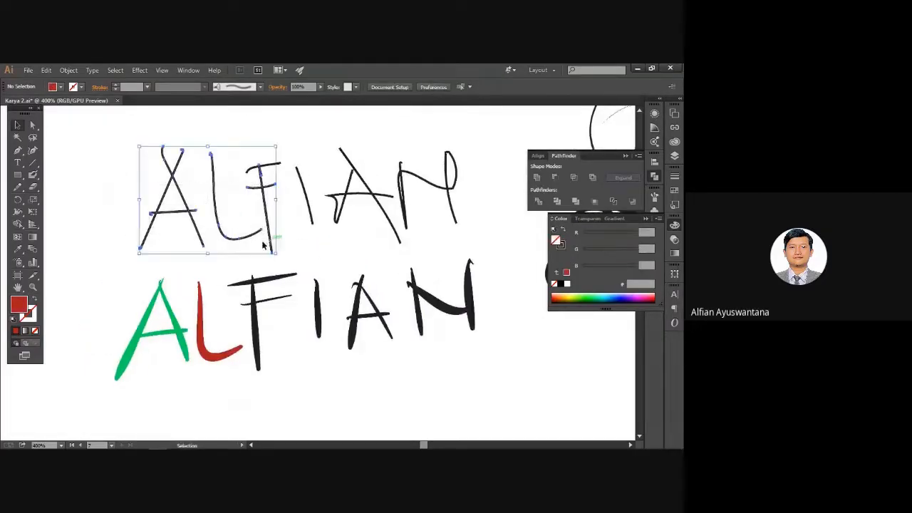
{"action": "left_click", "coordinate": [34, 302]}
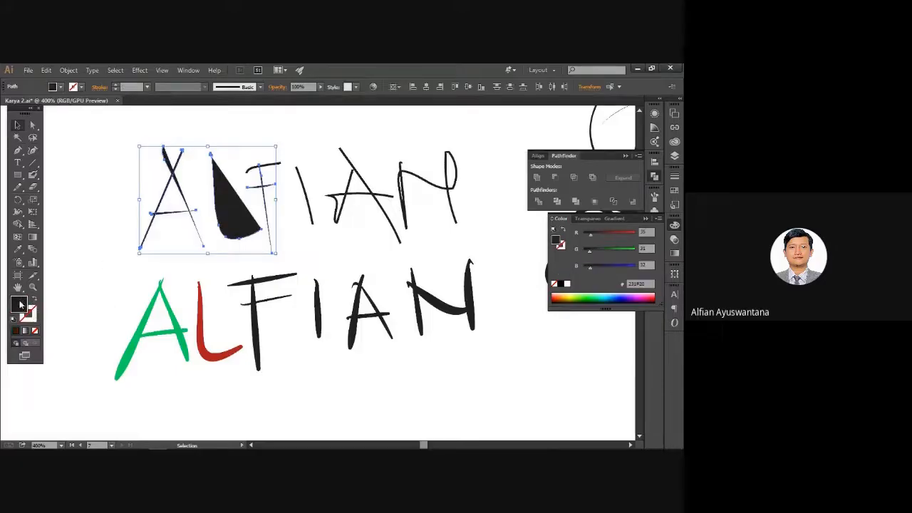
{"action": "key", "text": "super"}
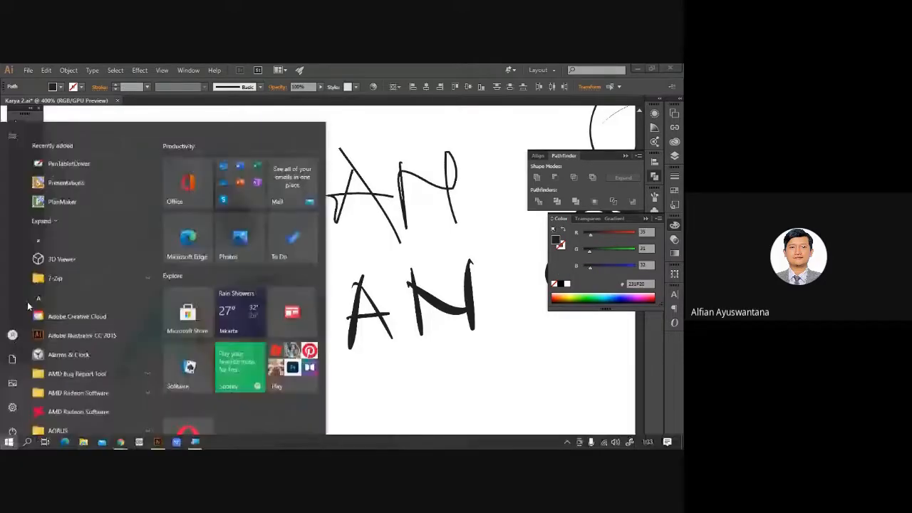
{"action": "key", "text": "super"}
{"action": "left_click", "coordinate": [259, 246]}
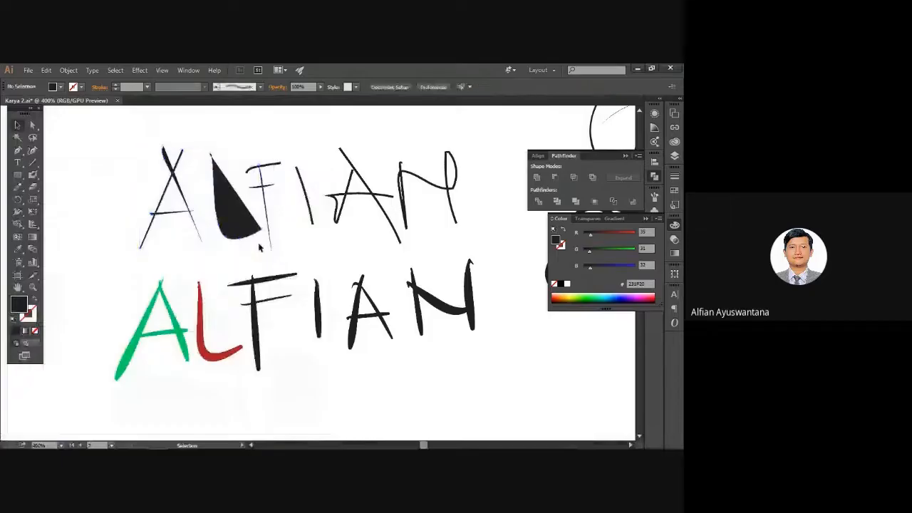
{"action": "key", "text": "ctrl+z"}
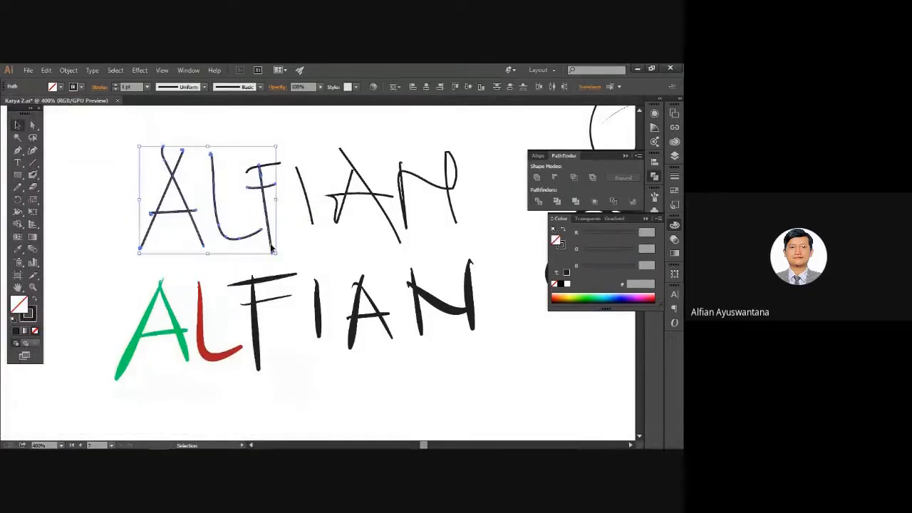
{"action": "left_click", "coordinate": [295, 244]}
{"action": "key", "text": "space"}
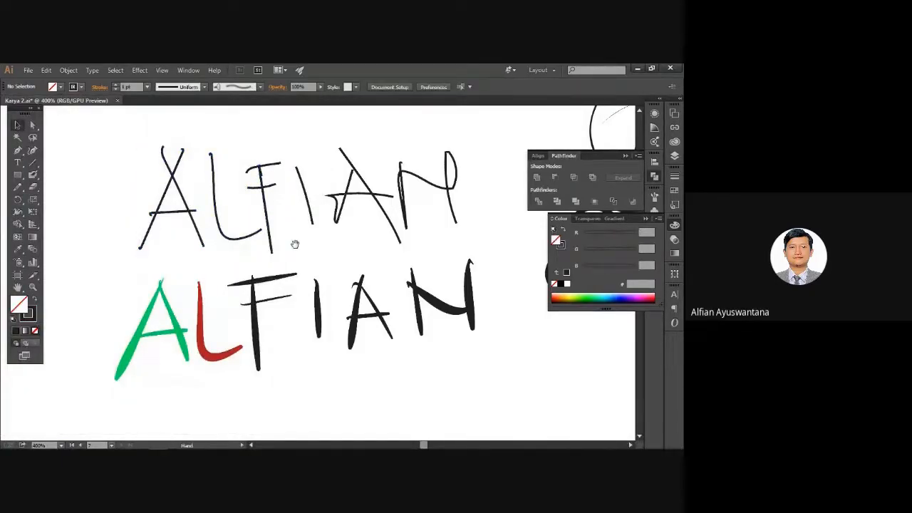
{"action": "scroll", "coordinate": [295, 244], "scroll_direction": "down", "scroll_amount": 2}
{"action": "scroll", "coordinate": [328, 255], "scroll_direction": "down", "scroll_amount": 1}
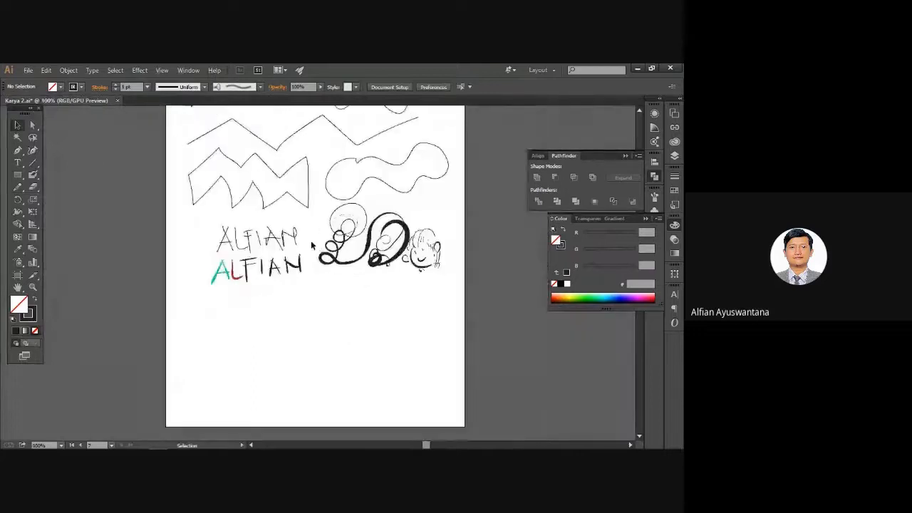
{"action": "key", "text": "space"}
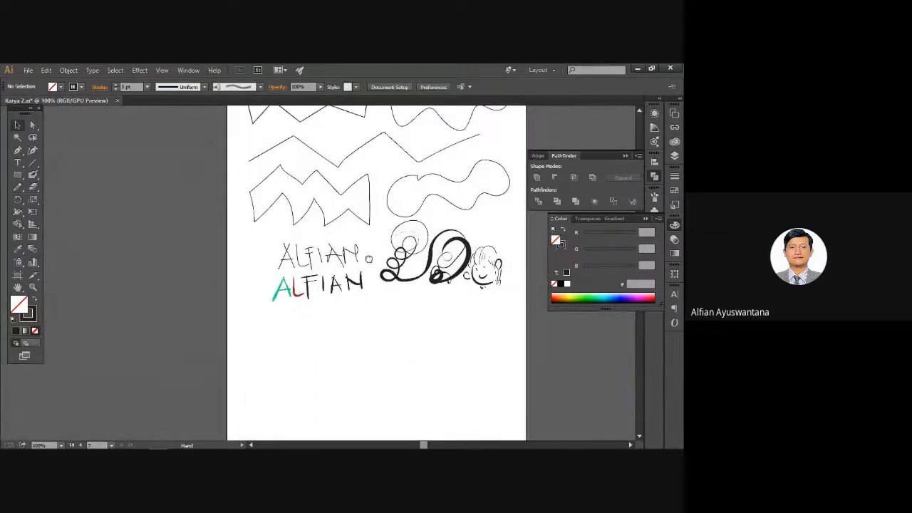
{"action": "left_click_drag", "start_coordinate": [290, 310], "coordinate": [212, 244]}
{"action": "scroll", "coordinate": [212, 244], "scroll_direction": "up", "scroll_amount": 2}
{"action": "left_click", "coordinate": [33, 174]}
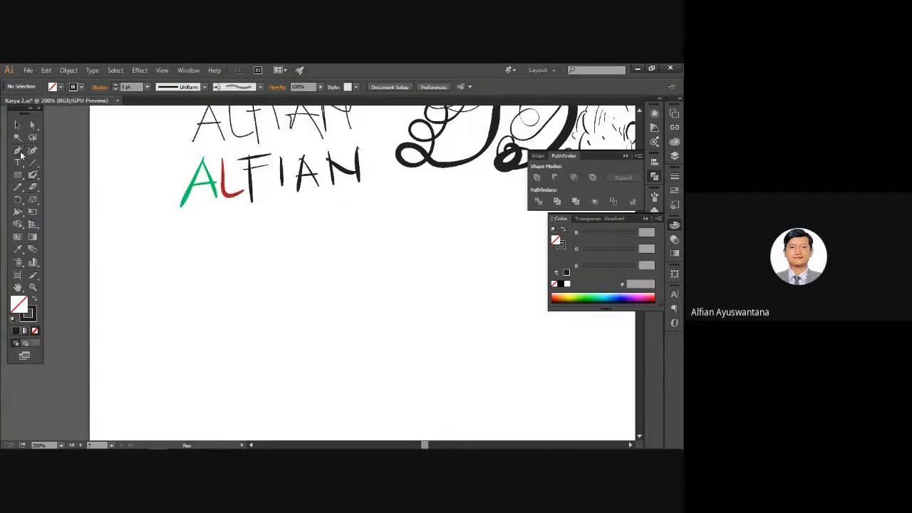
Draw a smooth curved pen path below the lower ALFIAN lettering using Width Profile 1.
{"action": "left_click", "coordinate": [19, 151]}
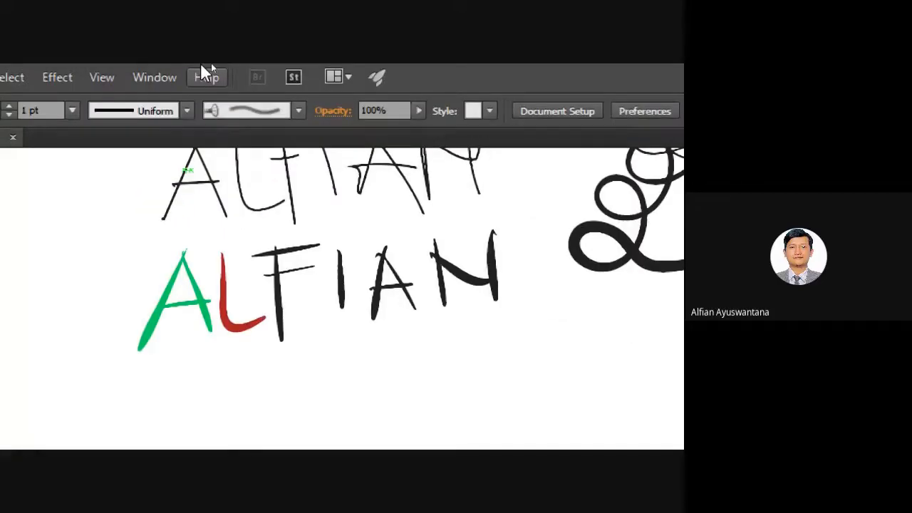
{"action": "left_click", "coordinate": [155, 111]}
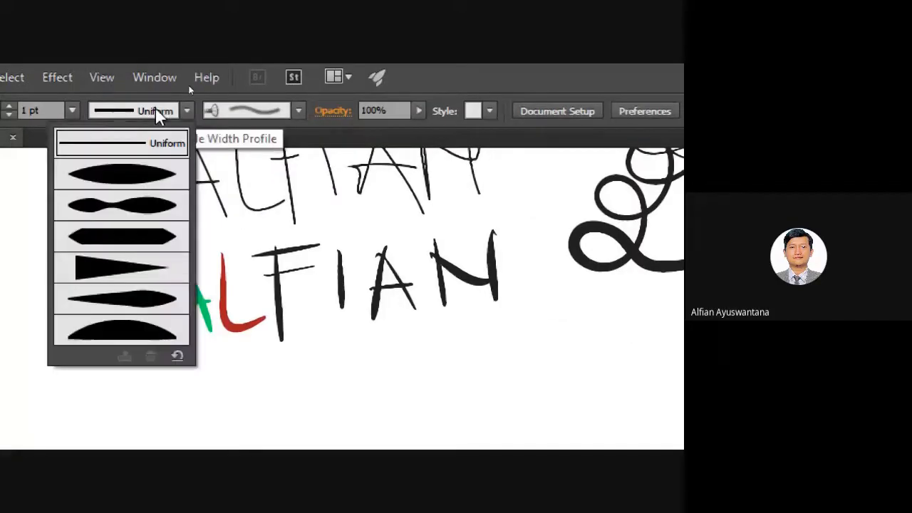
{"action": "left_click", "coordinate": [154, 182]}
{"action": "scroll", "coordinate": [226, 388], "scroll_direction": "down", "scroll_amount": 1}
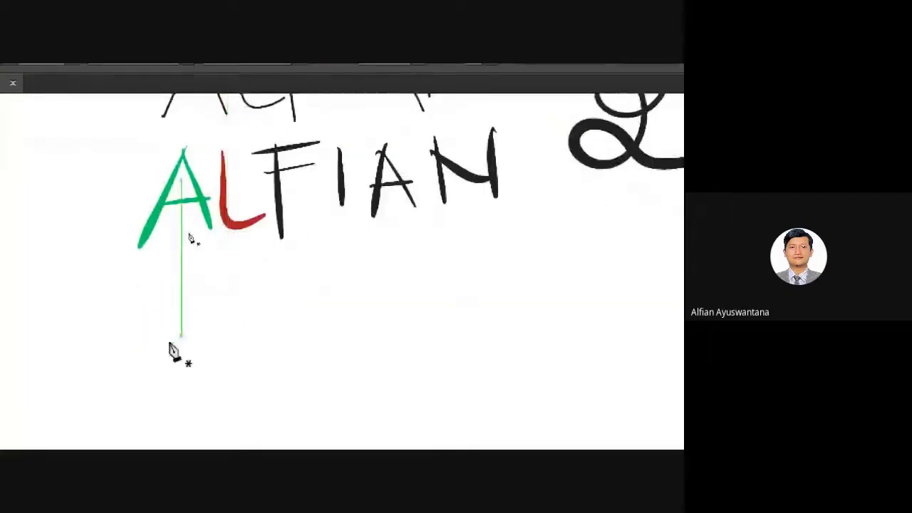
{"action": "left_click", "coordinate": [92, 362]}
{"action": "left_click_drag", "start_coordinate": [352, 315], "coordinate": [509, 378]}
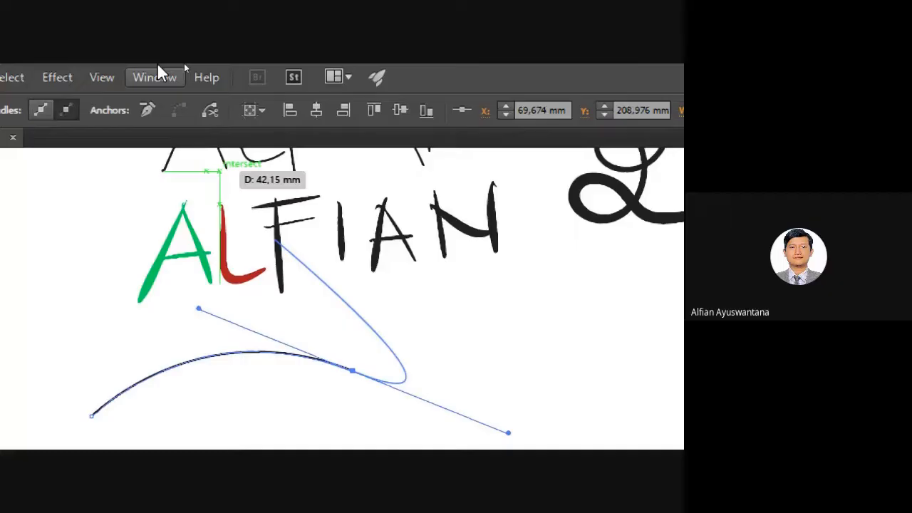
{"action": "key", "text": "Escape"}
{"action": "left_click", "coordinate": [398, 383]}
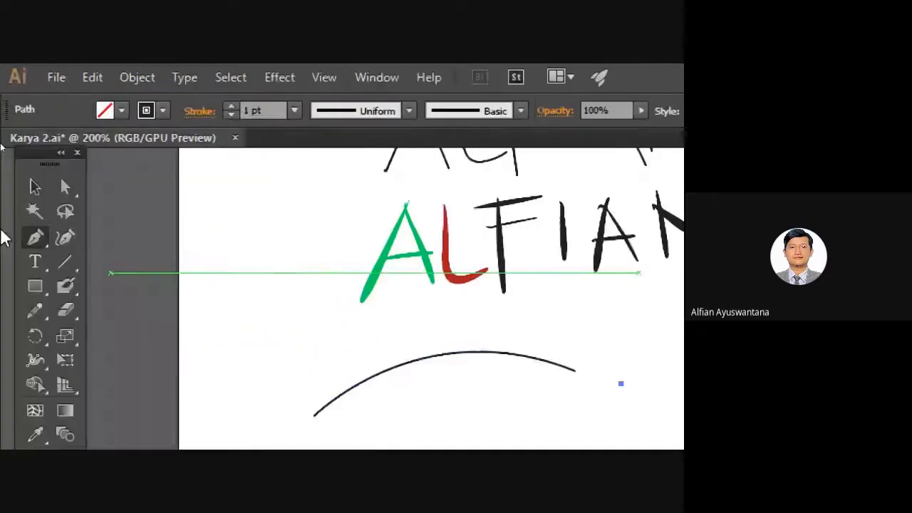
Select the new curve and give it a tapered elliptical width profile.
{"action": "left_click", "coordinate": [35, 187]}
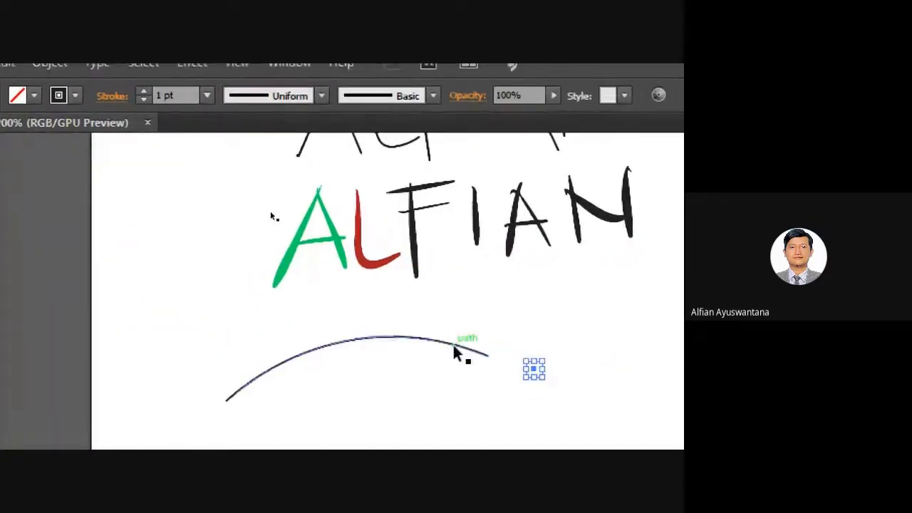
{"action": "left_click", "coordinate": [542, 360]}
{"action": "left_click", "coordinate": [265, 112]}
{"action": "left_click", "coordinate": [275, 171]}
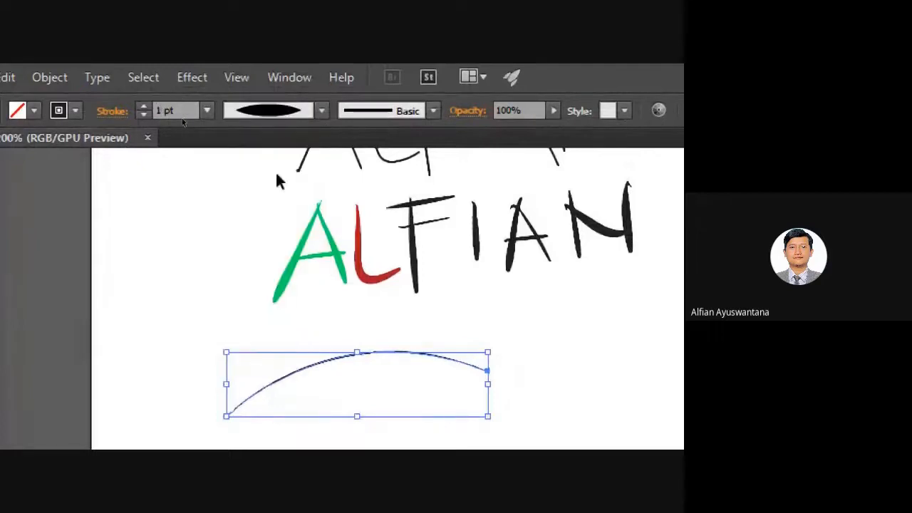
{"action": "scroll", "coordinate": [166, 109], "scroll_direction": "down", "scroll_amount": 1}
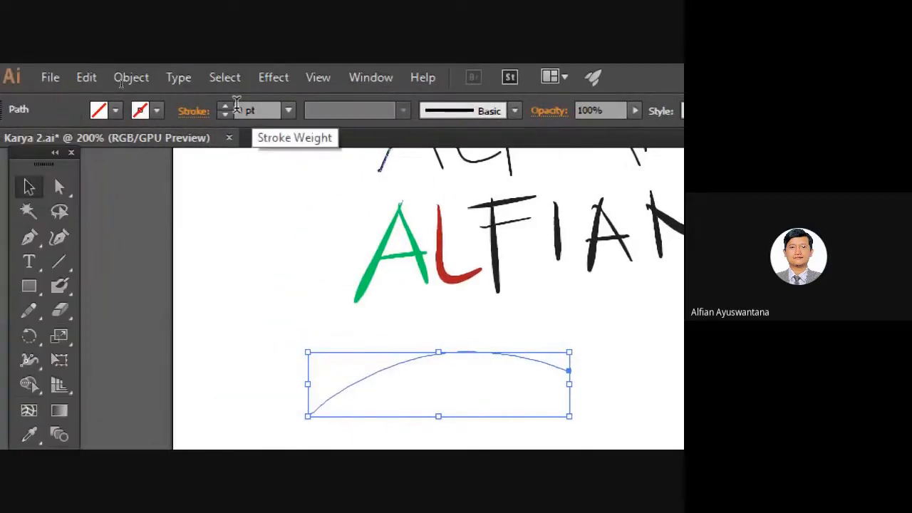
{"action": "scroll", "coordinate": [238, 107], "scroll_direction": "up", "scroll_amount": 6}
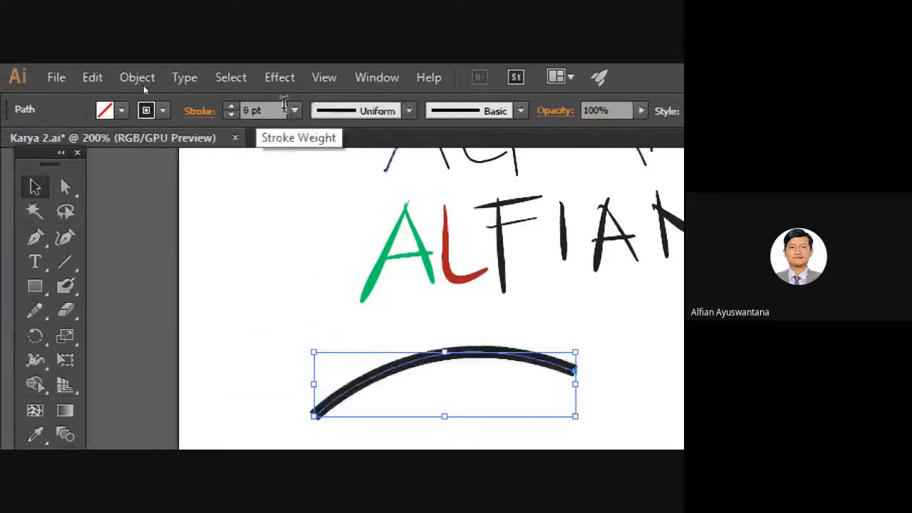
{"action": "left_click", "coordinate": [356, 114]}
{"action": "left_click", "coordinate": [356, 176]}
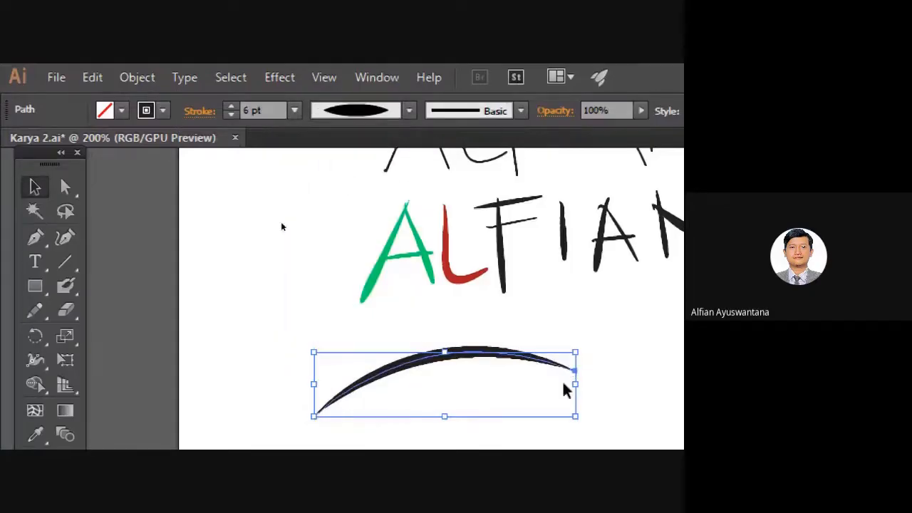
Pan around and reselect the tapered curve to check it, then deselect it.
{"action": "left_click", "coordinate": [584, 337]}
{"action": "left_click_drag", "start_coordinate": [610, 330], "coordinate": [520, 325]}
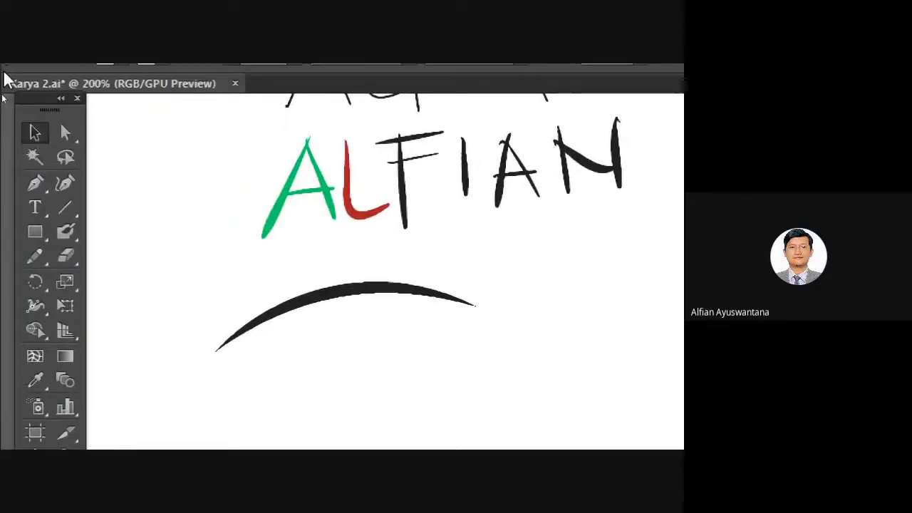
{"action": "left_click", "coordinate": [471, 306]}
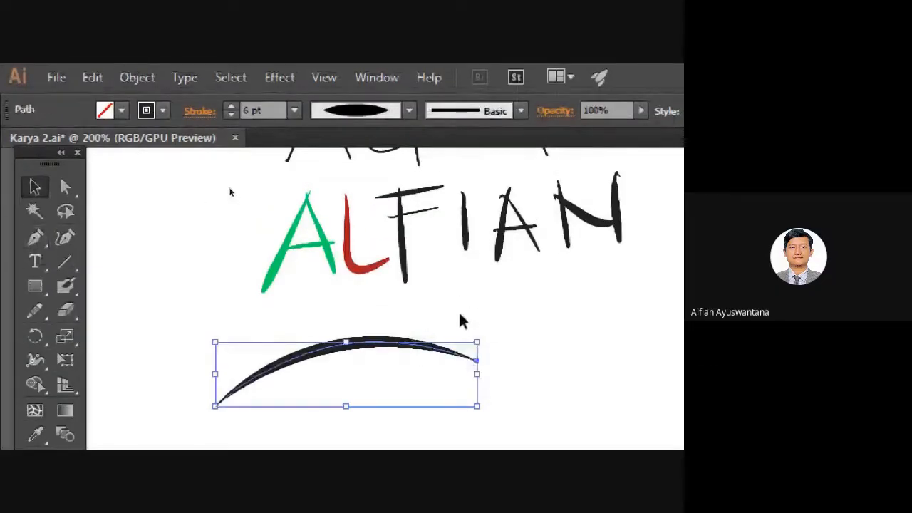
{"action": "left_click", "coordinate": [461, 322]}
{"action": "left_click", "coordinate": [427, 349]}
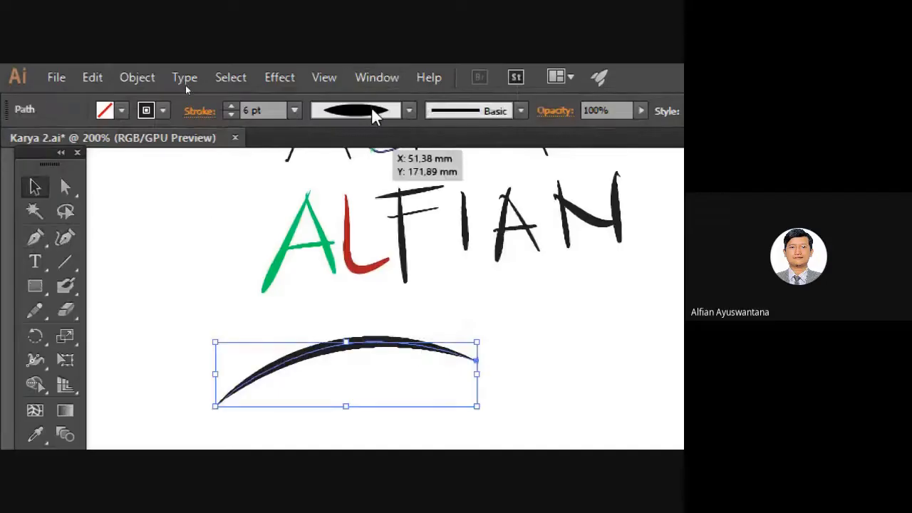
{"action": "left_click", "coordinate": [446, 305]}
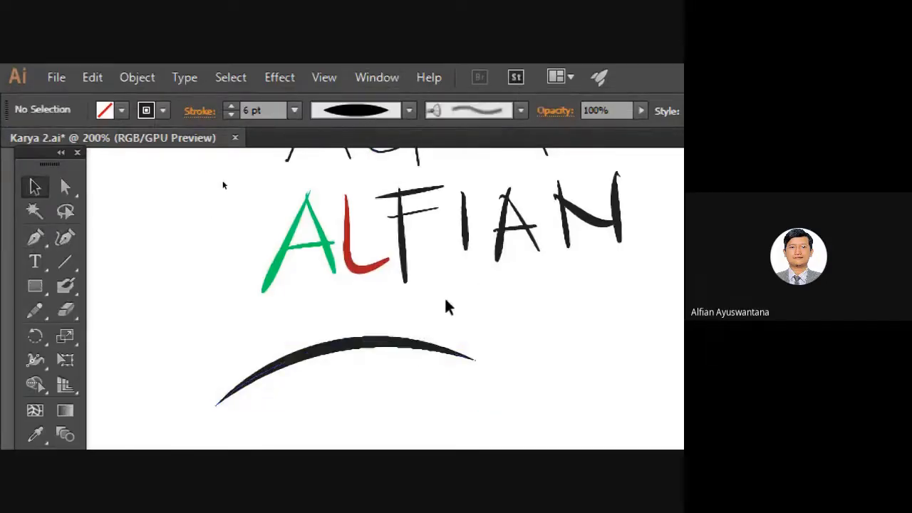
{"action": "left_click_drag", "start_coordinate": [446, 305], "coordinate": [446, 277]}
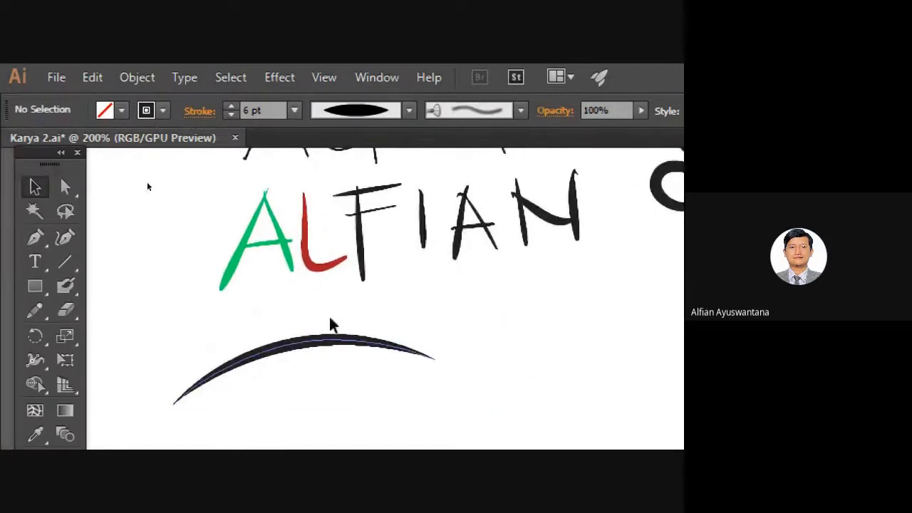
{"action": "left_click", "coordinate": [34, 237]}
{"action": "left_click", "coordinate": [35, 310]}
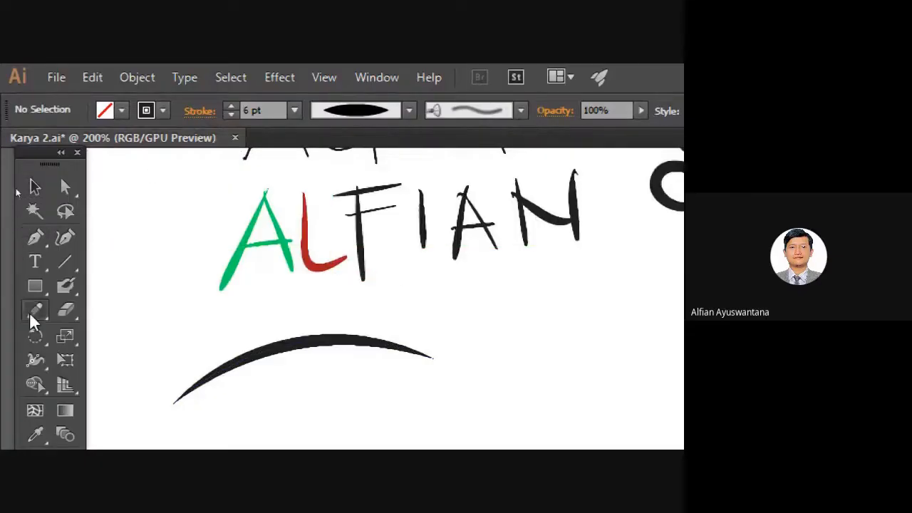
Try a freehand curve and a charcoal-brush stroke right of the arc, then undo both.
{"action": "left_click_drag", "start_coordinate": [432, 332], "coordinate": [503, 316]}
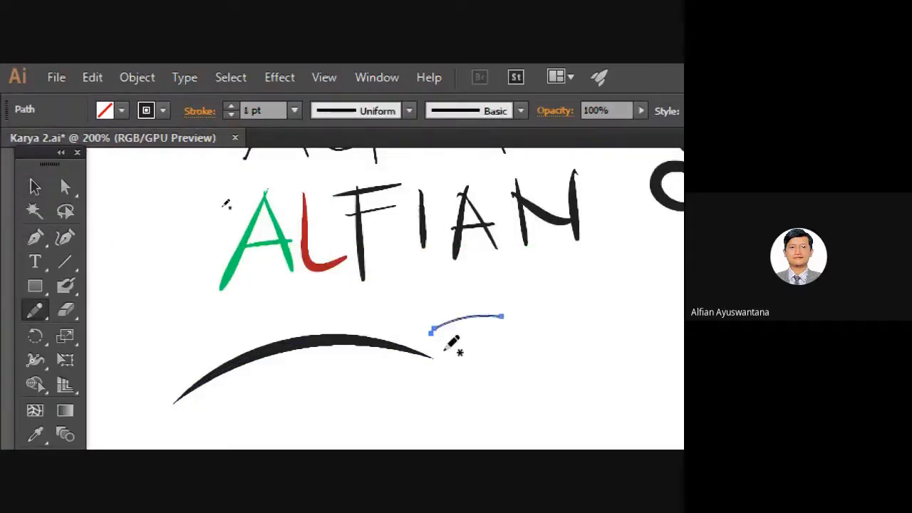
{"action": "key", "text": "ctrl+z"}
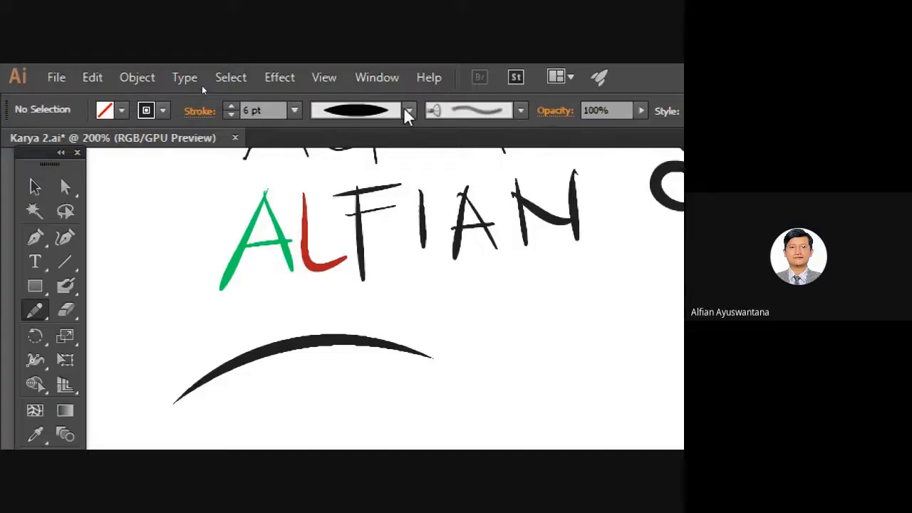
{"action": "left_click", "coordinate": [408, 111]}
{"action": "left_click", "coordinate": [522, 111]}
{"action": "left_click", "coordinate": [522, 112]}
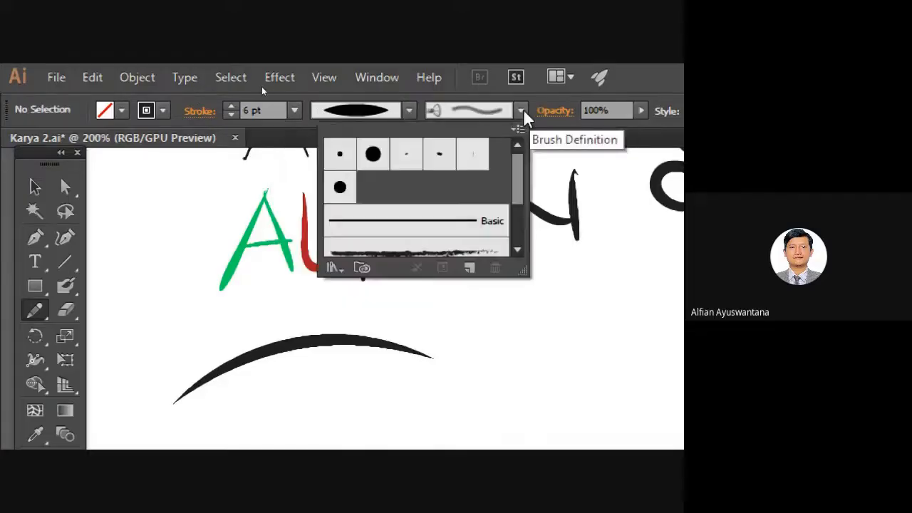
{"action": "scroll", "coordinate": [434, 201], "scroll_direction": "down", "scroll_amount": 2}
{"action": "left_click", "coordinate": [436, 176]}
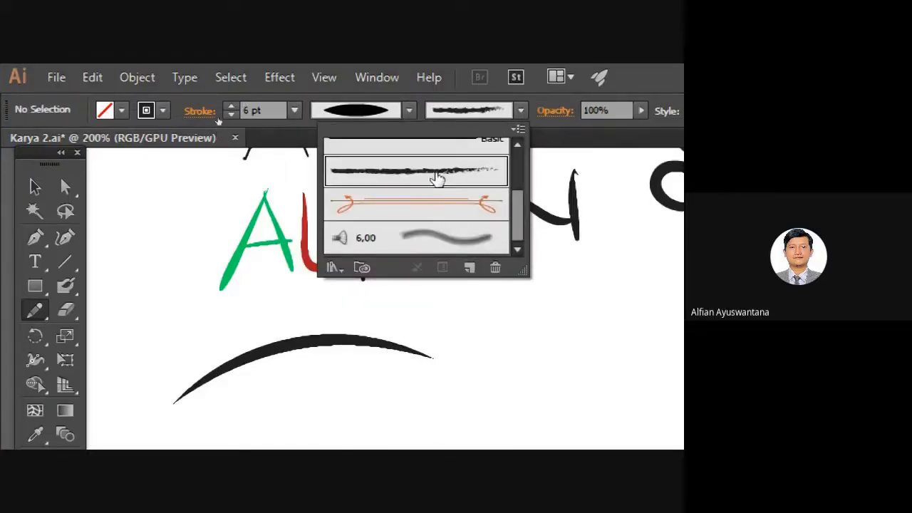
{"action": "left_click", "coordinate": [503, 331]}
{"action": "left_click_drag", "start_coordinate": [499, 354], "coordinate": [593, 311]}
{"action": "key", "text": "ctrl+z"}
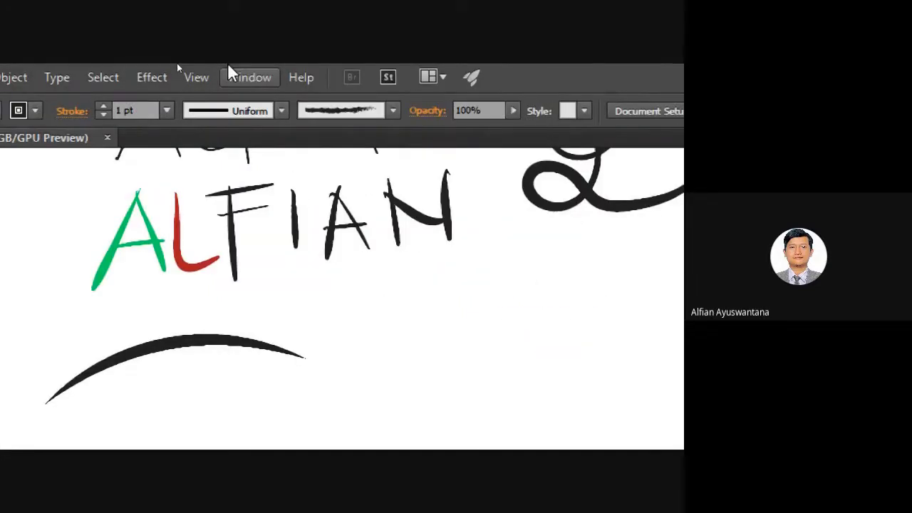
{"action": "key", "text": "ctrl+z"}
{"action": "key", "text": "ctrl+z"}
{"action": "key", "text": "ctrl+z"}
{"action": "key", "text": "ctrl+z"}
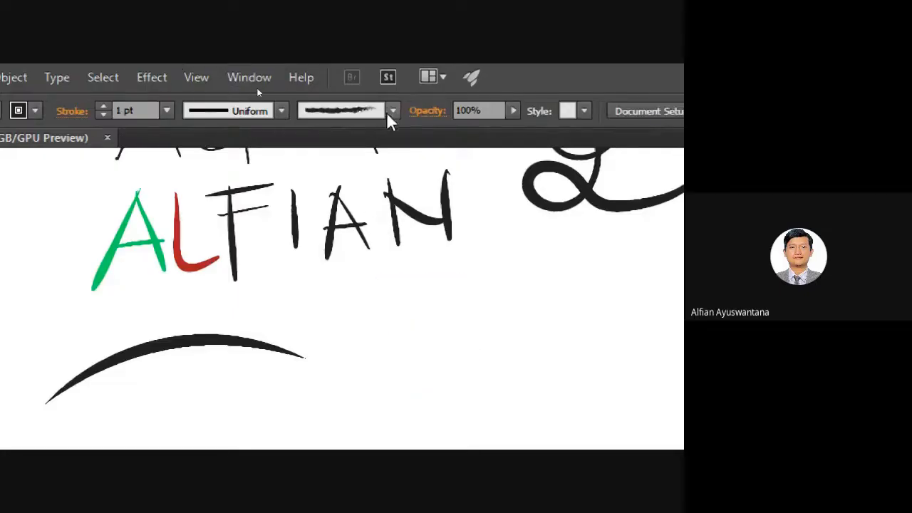
Draw a pencil curve right of the arc with the elliptical width profile and charcoal brush.
{"action": "mouse_move", "coordinate": [306, 197]}
{"action": "left_mouse_down"}
{"action": "mouse_move", "coordinate": [591, 210]}
{"action": "mouse_move", "coordinate": [386, 200]}
{"action": "left_mouse_up"}
{"action": "left_click", "coordinate": [228, 110]}
{"action": "left_click", "coordinate": [214, 173]}
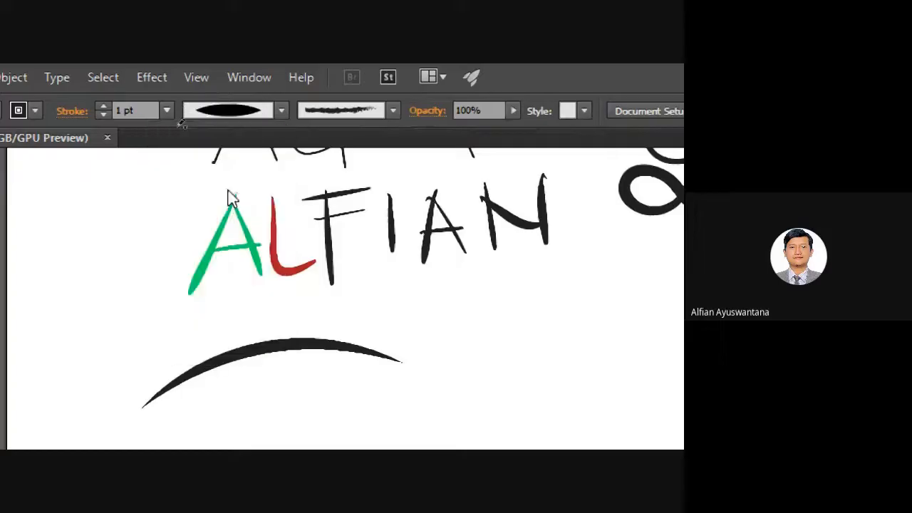
{"action": "key", "text": "n"}
{"action": "left_click_drag", "start_coordinate": [444, 404], "coordinate": [546, 302]}
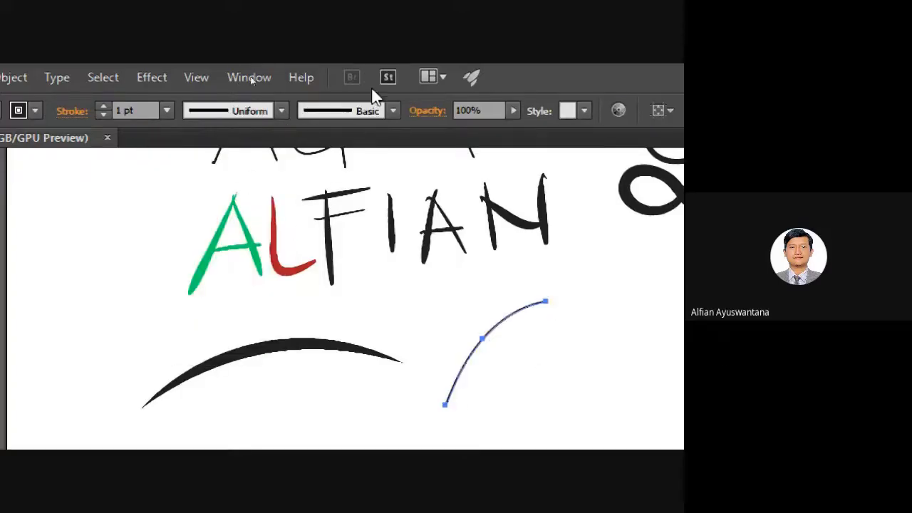
{"action": "left_click", "coordinate": [392, 110]}
{"action": "left_click", "coordinate": [335, 188]}
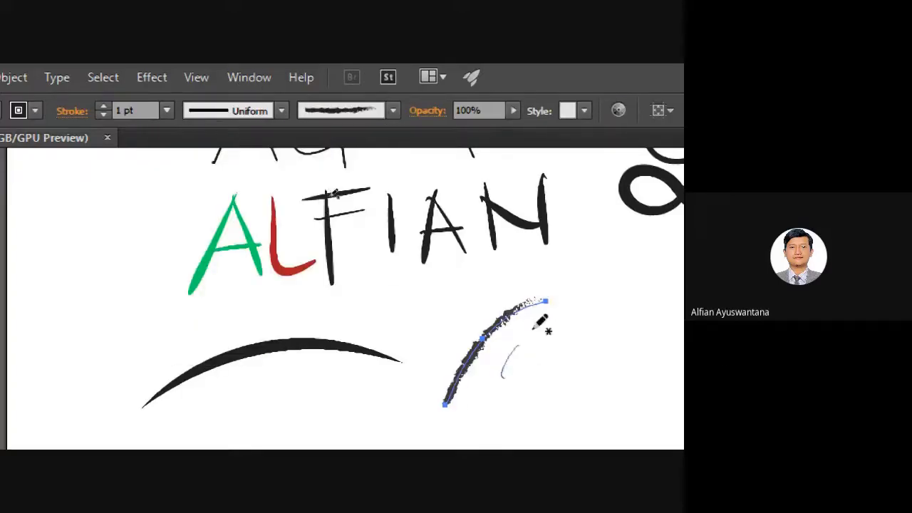
Draw thin curves on either side of the charcoal stroke and adjust their width profile.
{"action": "left_click_drag", "start_coordinate": [533, 329], "coordinate": [560, 306]}
{"action": "left_click_drag", "start_coordinate": [419, 347], "coordinate": [461, 273]}
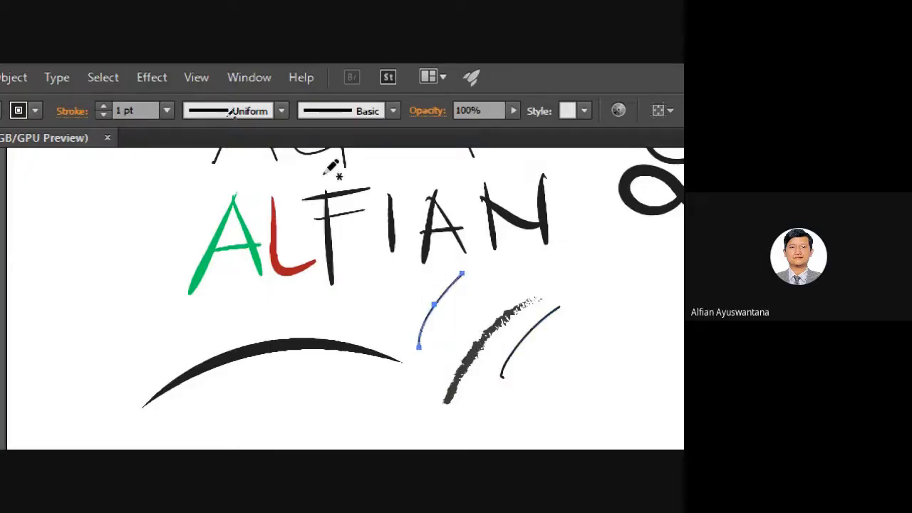
{"action": "left_click", "coordinate": [210, 110]}
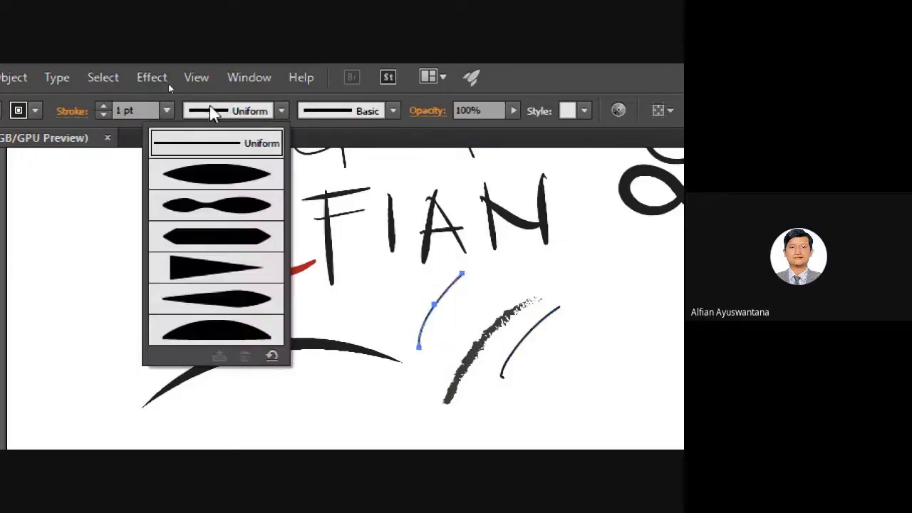
{"action": "left_click", "coordinate": [250, 182]}
{"action": "left_click", "coordinate": [372, 110]}
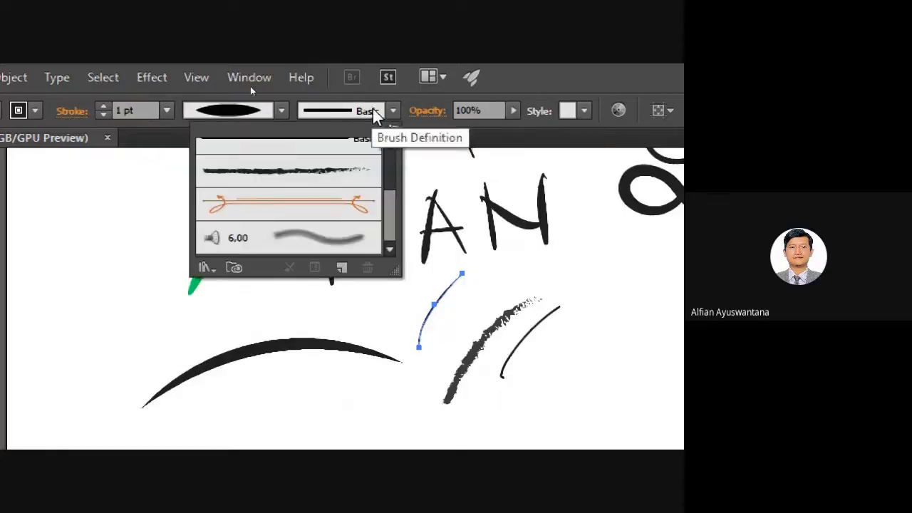
{"action": "left_click", "coordinate": [463, 287]}
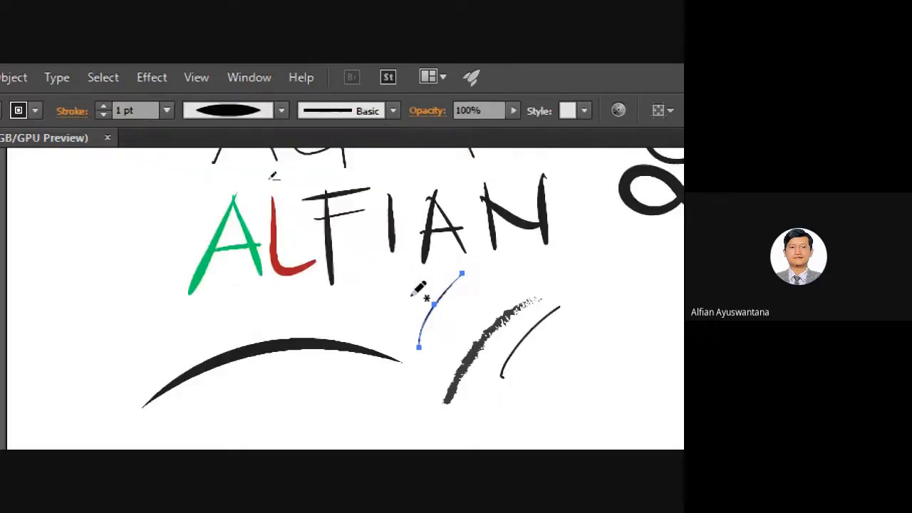
{"action": "scroll", "coordinate": [419, 286], "scroll_direction": "down", "scroll_amount": 2}
{"action": "scroll", "coordinate": [420, 285], "scroll_direction": "down", "scroll_amount": 1}
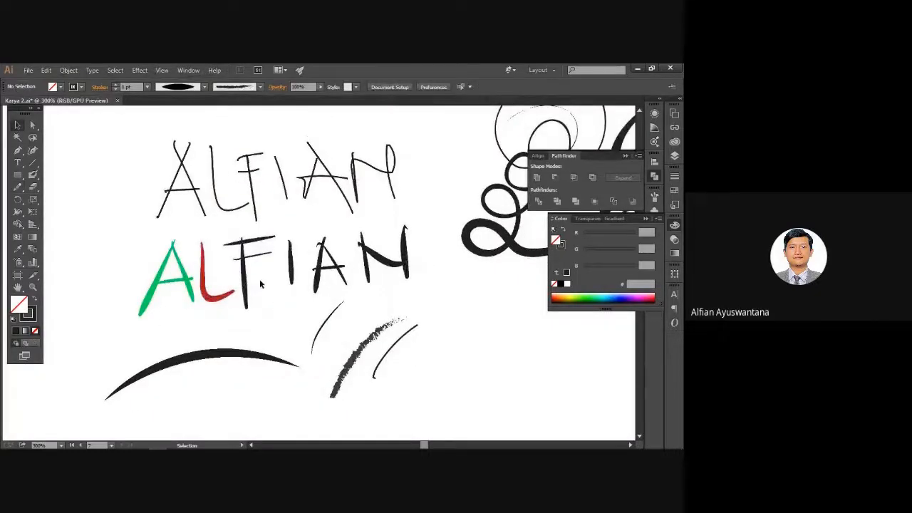
Paint fine and short vertical Blob Brush strokes beside the charcoal strokes.
{"action": "scroll", "coordinate": [260, 278], "scroll_direction": "down", "scroll_amount": 1}
{"action": "left_click_drag", "start_coordinate": [366, 324], "coordinate": [321, 267]}
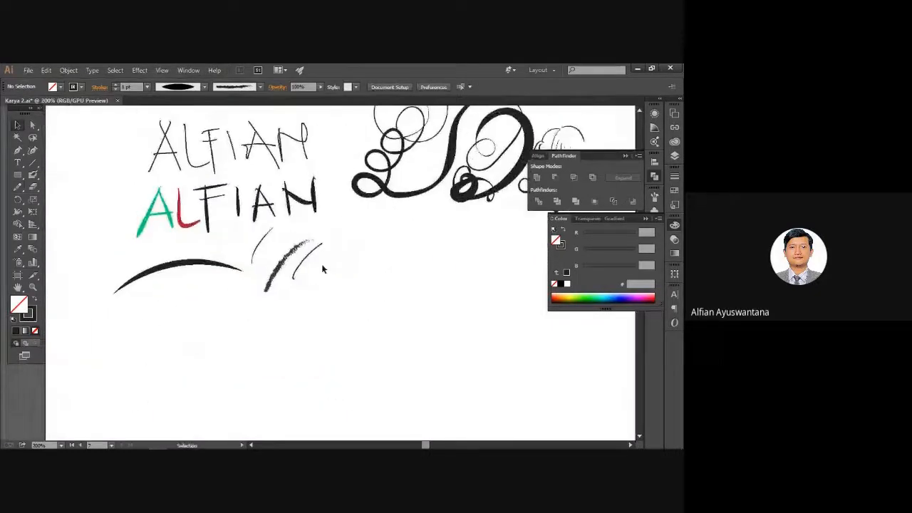
{"action": "left_click", "coordinate": [32, 174]}
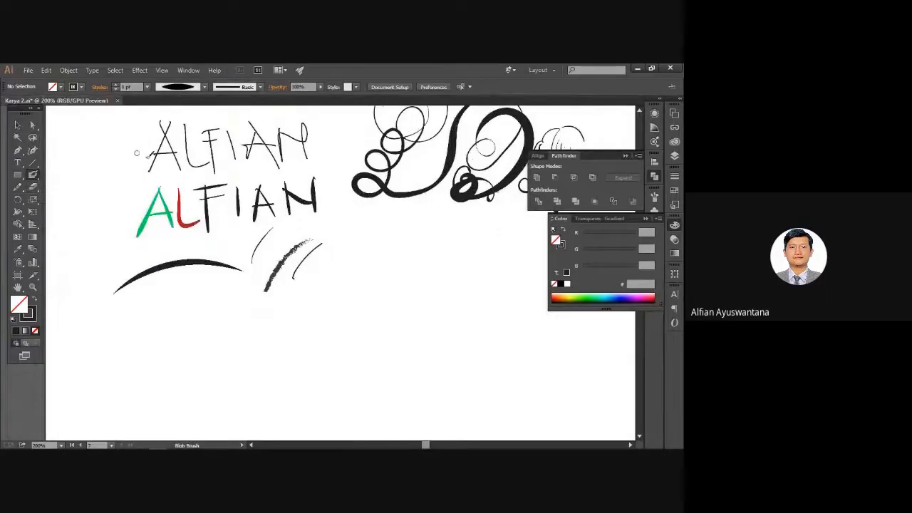
{"action": "mouse_move", "coordinate": [320, 338]}
{"action": "left_mouse_down"}
{"action": "mouse_move", "coordinate": [335, 302]}
{"action": "mouse_move", "coordinate": [342, 323]}
{"action": "mouse_move", "coordinate": [386, 266]}
{"action": "left_mouse_up"}
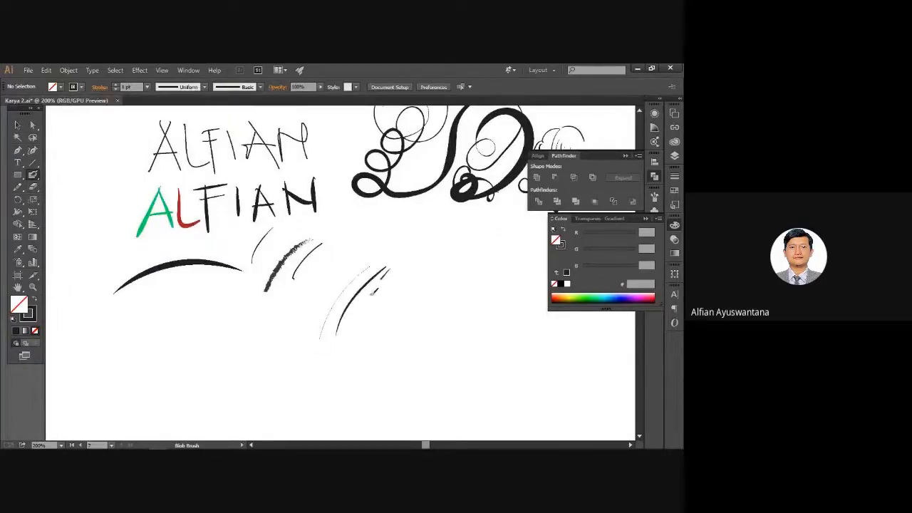
{"action": "mouse_move", "coordinate": [352, 330]}
{"action": "left_mouse_down"}
{"action": "mouse_move", "coordinate": [389, 269]}
{"action": "mouse_move", "coordinate": [378, 309]}
{"action": "left_mouse_up"}
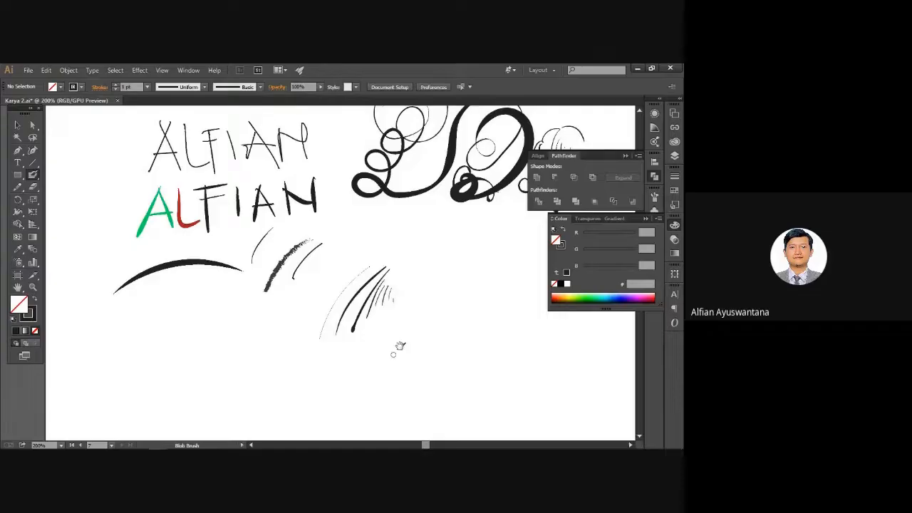
{"action": "left_click_drag", "start_coordinate": [400, 345], "coordinate": [378, 343]}
{"action": "left_click_drag", "start_coordinate": [388, 296], "coordinate": [386, 329]}
{"action": "left_click_drag", "start_coordinate": [404, 291], "coordinate": [398, 381]}
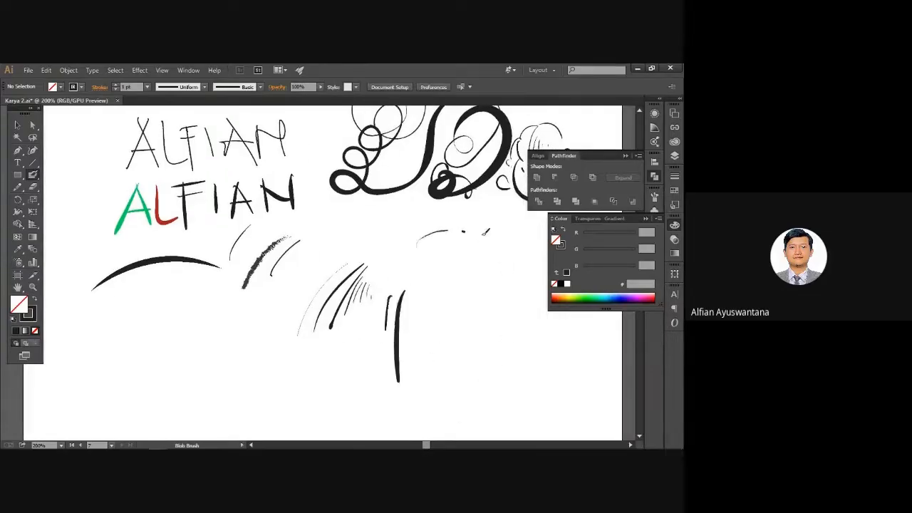
Paint large looping and inward Blob Brush spirals plus an oval stroke, panning across them.
{"action": "mouse_move", "coordinate": [485, 233]}
{"action": "left_mouse_down"}
{"action": "mouse_move", "coordinate": [458, 418]}
{"action": "mouse_move", "coordinate": [408, 272]}
{"action": "mouse_move", "coordinate": [443, 332]}
{"action": "left_mouse_up"}
{"action": "left_click_drag", "start_coordinate": [289, 370], "coordinate": [451, 322]}
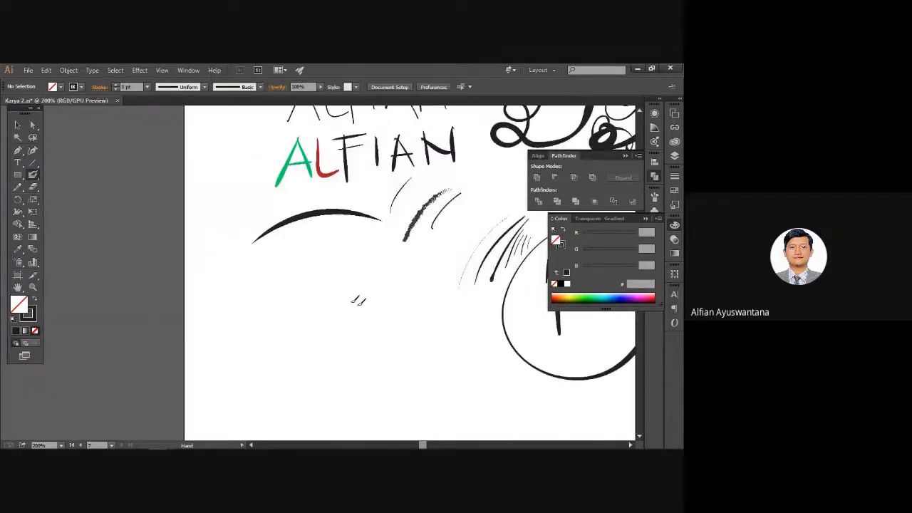
{"action": "mouse_move", "coordinate": [353, 269]}
{"action": "left_mouse_down"}
{"action": "mouse_move", "coordinate": [387, 383]}
{"action": "mouse_move", "coordinate": [309, 328]}
{"action": "mouse_move", "coordinate": [324, 334]}
{"action": "left_mouse_up"}
{"action": "left_click_drag", "start_coordinate": [433, 362], "coordinate": [354, 352]}
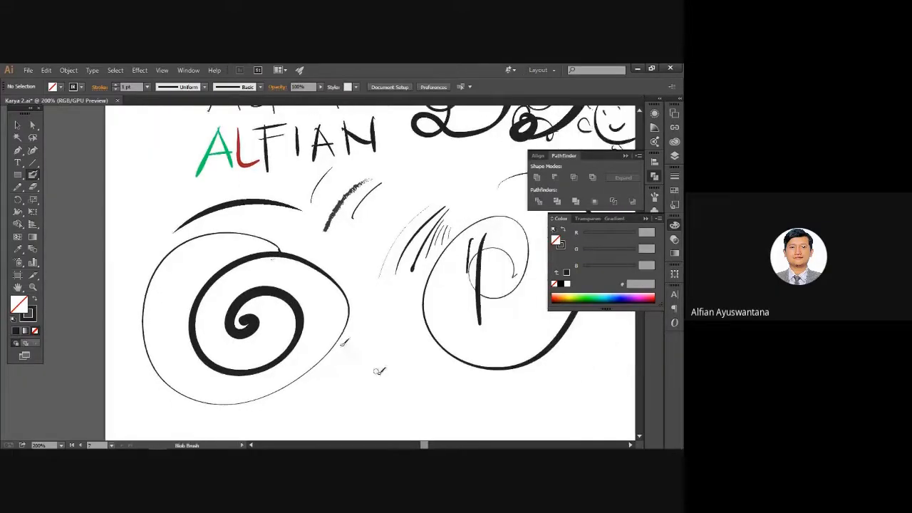
{"action": "mouse_move", "coordinate": [359, 396]}
{"action": "left_mouse_down"}
{"action": "mouse_move", "coordinate": [342, 376]}
{"action": "mouse_move", "coordinate": [370, 377]}
{"action": "mouse_move", "coordinate": [400, 362]}
{"action": "mouse_move", "coordinate": [239, 328]}
{"action": "left_mouse_up"}
{"action": "mouse_move", "coordinate": [448, 307]}
{"action": "left_mouse_down"}
{"action": "mouse_move", "coordinate": [507, 374]}
{"action": "mouse_move", "coordinate": [417, 287]}
{"action": "mouse_move", "coordinate": [490, 320]}
{"action": "mouse_move", "coordinate": [461, 348]}
{"action": "left_mouse_up"}
{"action": "mouse_move", "coordinate": [464, 191]}
{"action": "left_mouse_down"}
{"action": "mouse_move", "coordinate": [435, 271]}
{"action": "mouse_move", "coordinate": [462, 284]}
{"action": "left_mouse_up"}
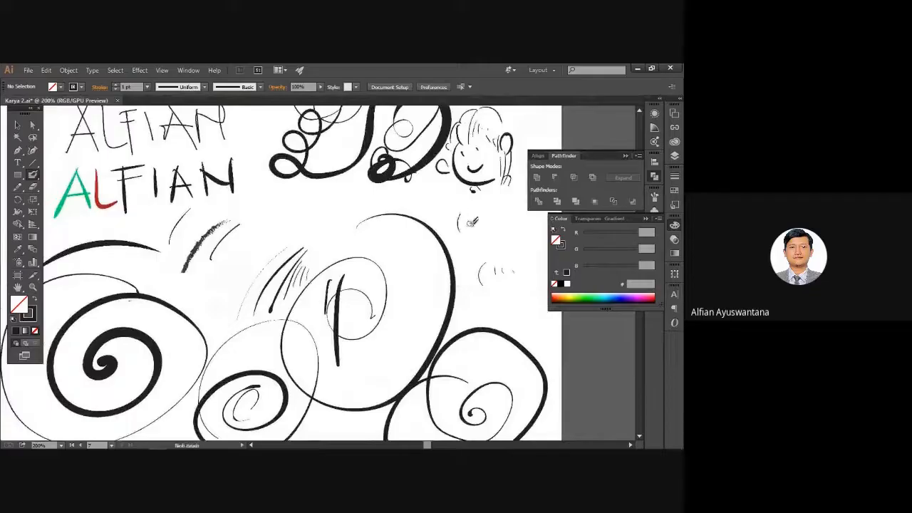
{"action": "left_click_drag", "start_coordinate": [365, 245], "coordinate": [396, 246]}
{"action": "left_click_drag", "start_coordinate": [340, 216], "coordinate": [421, 248]}
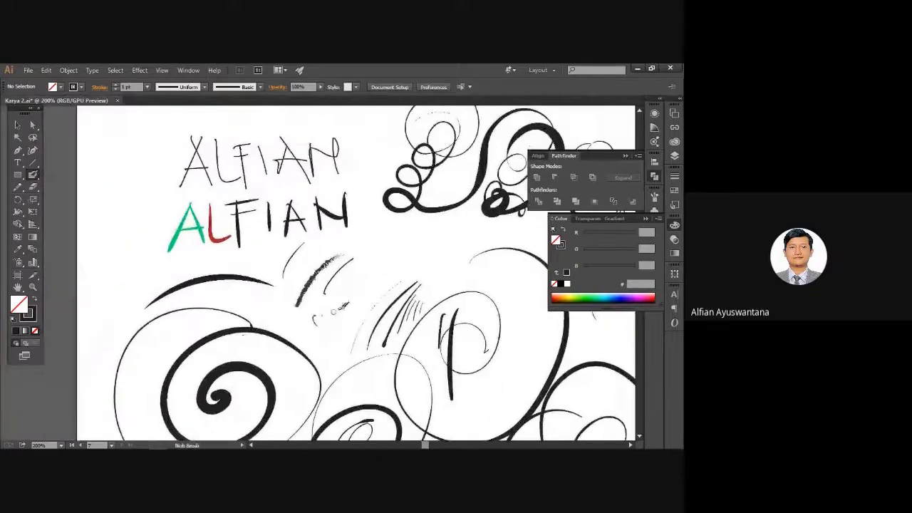
{"action": "scroll", "coordinate": [318, 272], "scroll_direction": "down", "scroll_amount": 3}
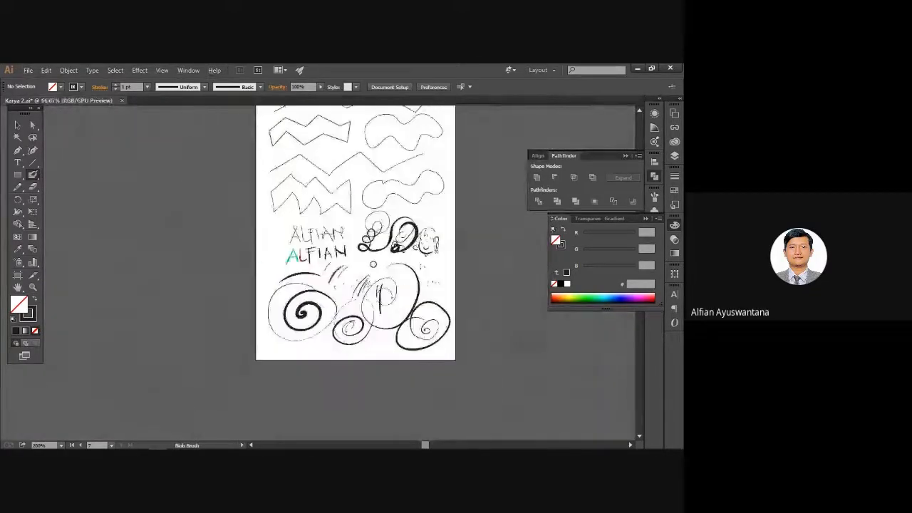
{"action": "scroll", "coordinate": [394, 224], "scroll_direction": "up", "scroll_amount": 2}
{"action": "left_click", "coordinate": [17, 125]}
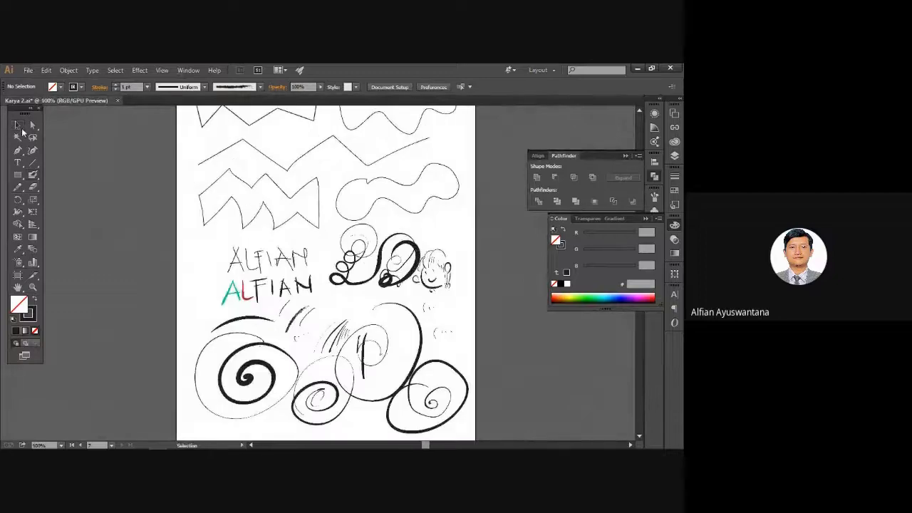
{"action": "left_click_drag", "start_coordinate": [92, 176], "coordinate": [78, 209]}
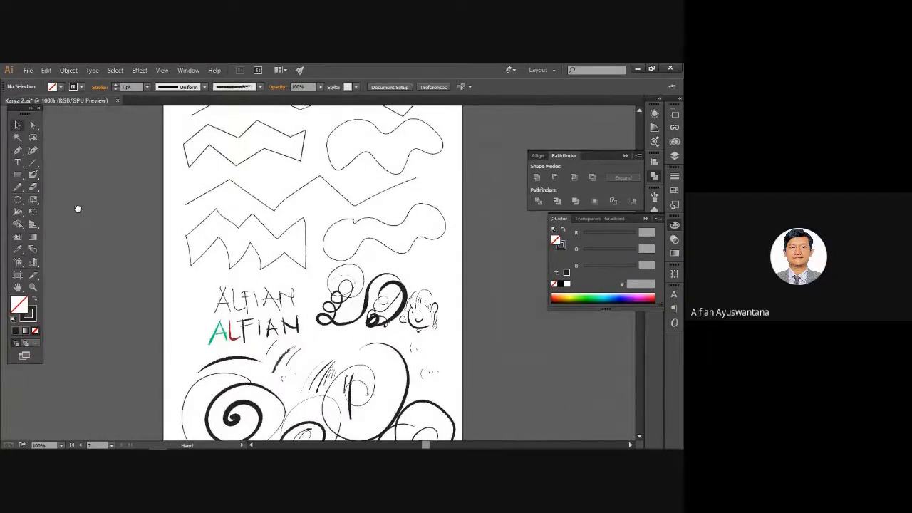
{"action": "left_click_drag", "start_coordinate": [191, 188], "coordinate": [160, 290]}
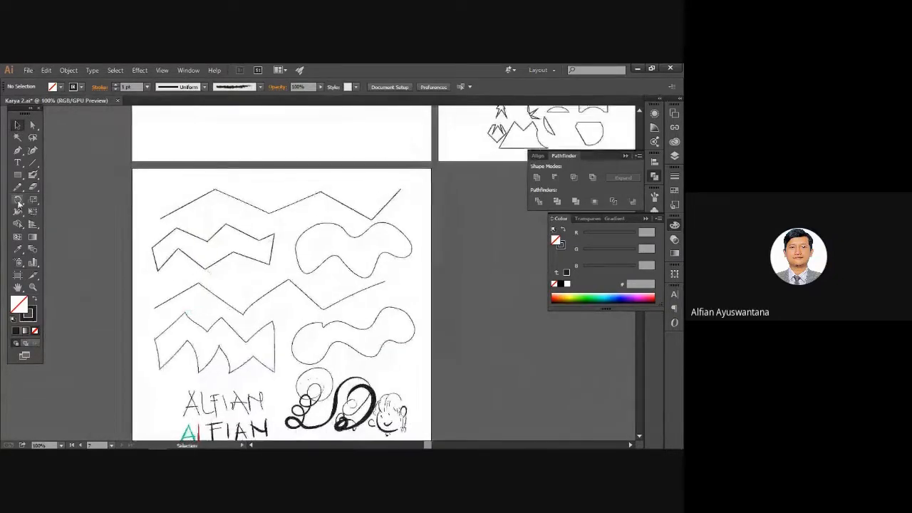
{"action": "left_click_drag", "start_coordinate": [300, 249], "coordinate": [209, 332]}
{"action": "scroll", "coordinate": [310, 265], "scroll_direction": "down", "scroll_amount": 3}
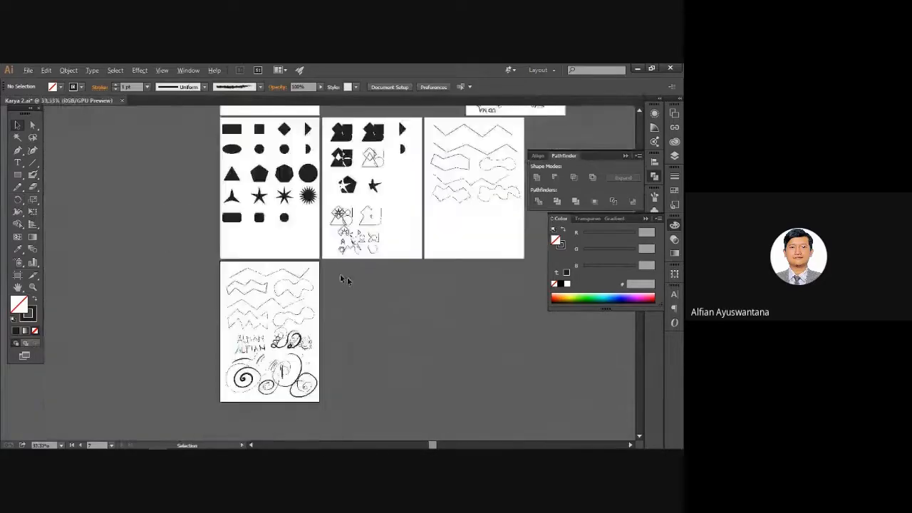
{"action": "left_click_drag", "start_coordinate": [384, 295], "coordinate": [264, 307]}
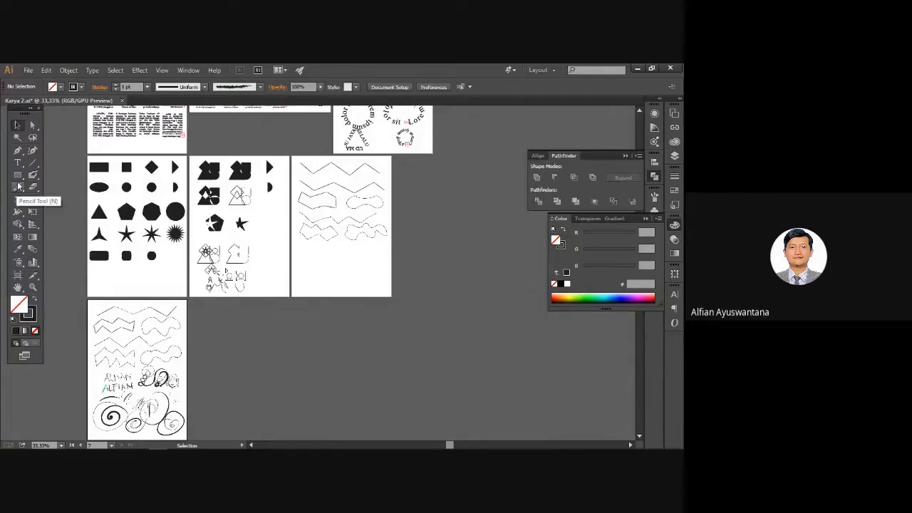
{"action": "left_click_drag", "start_coordinate": [133, 253], "coordinate": [161, 193]}
{"action": "key", "text": "ctrl+1"}
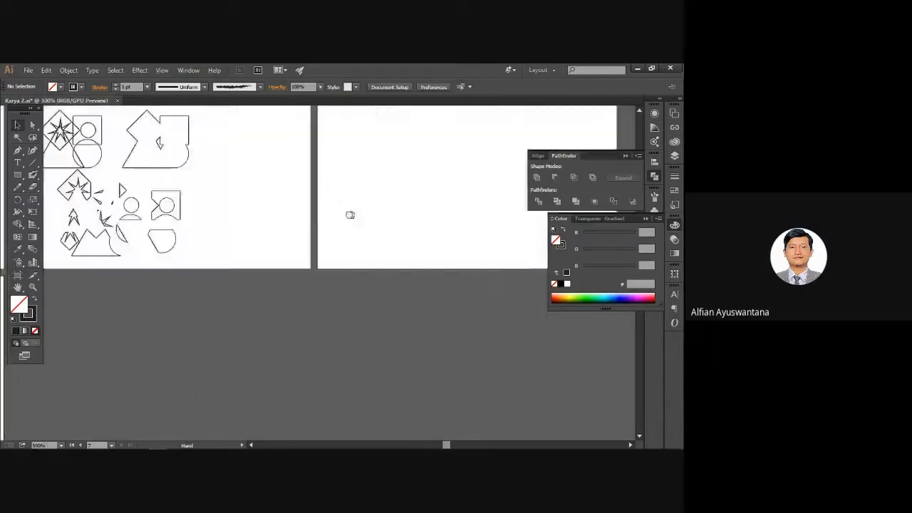
{"action": "left_click_drag", "start_coordinate": [360, 136], "coordinate": [264, 295]}
{"action": "mouse_move", "coordinate": [240, 137]}
{"action": "left_mouse_down"}
{"action": "mouse_move", "coordinate": [252, 281]}
{"action": "mouse_move", "coordinate": [315, 199]}
{"action": "left_mouse_up"}
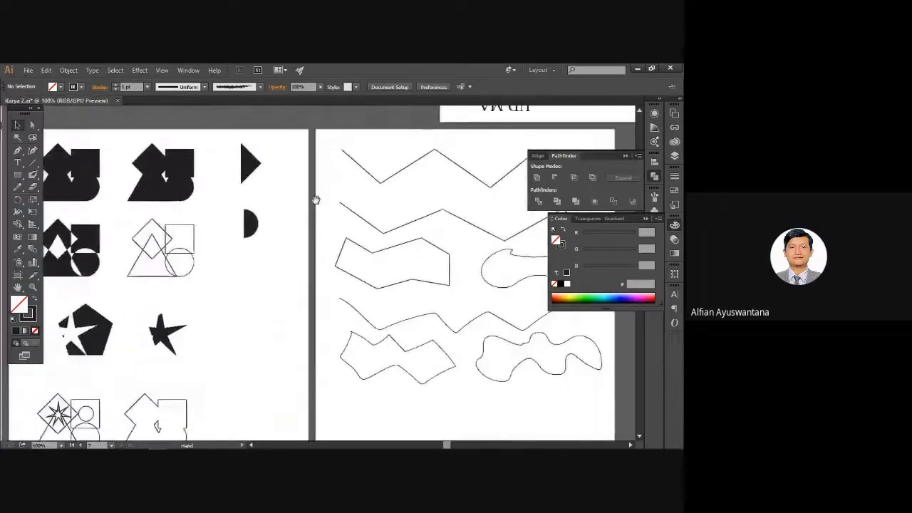
{"action": "scroll", "coordinate": [307, 200], "scroll_direction": "down", "scroll_amount": 3}
{"action": "left_click_drag", "start_coordinate": [237, 221], "coordinate": [314, 195]}
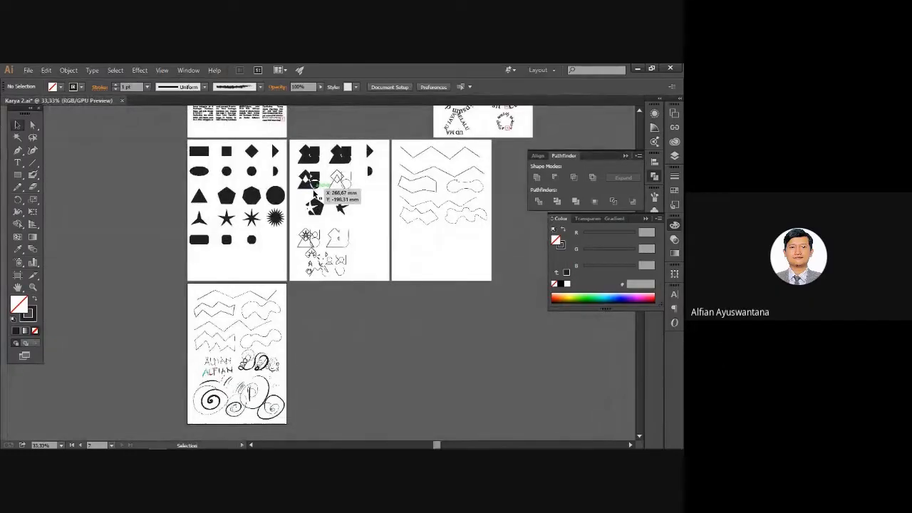
{"action": "scroll", "coordinate": [210, 316], "scroll_direction": "up", "scroll_amount": 3}
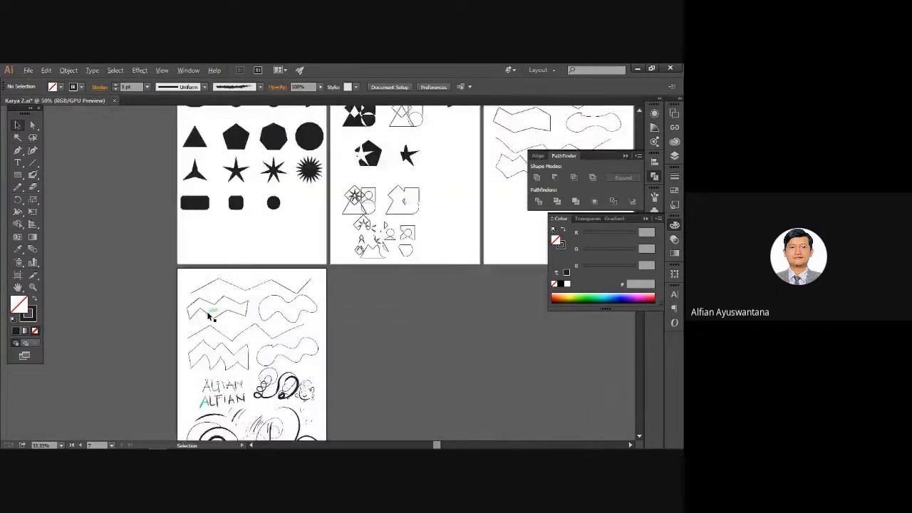
{"action": "left_click_drag", "start_coordinate": [372, 302], "coordinate": [350, 214]}
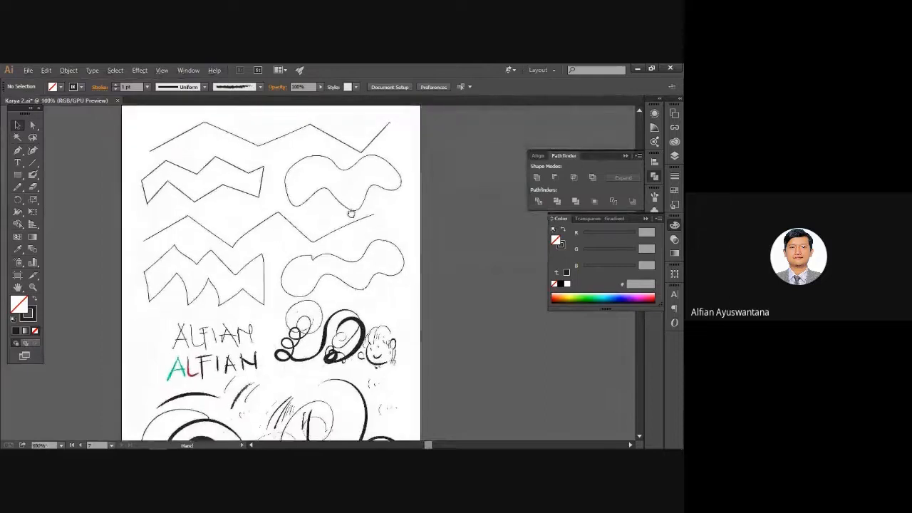
{"action": "left_click", "coordinate": [68, 70]}
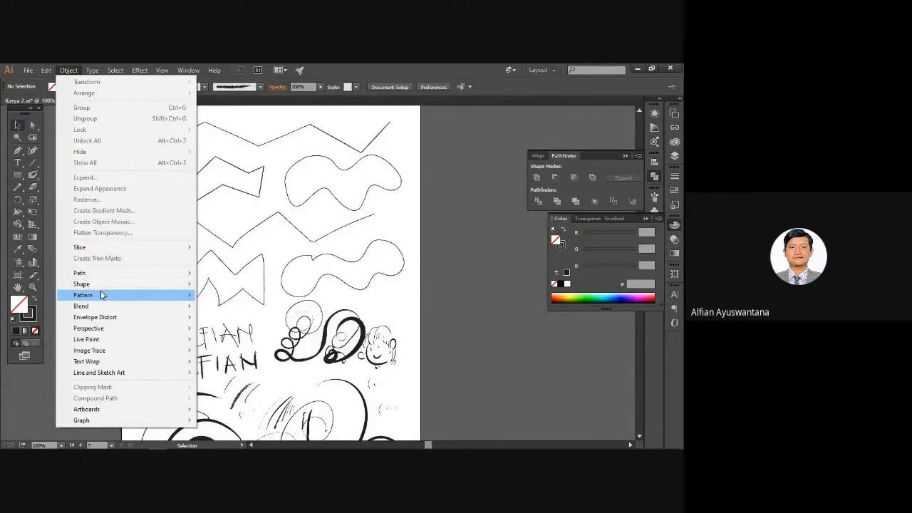
{"action": "mouse_move", "coordinate": [101, 306]}
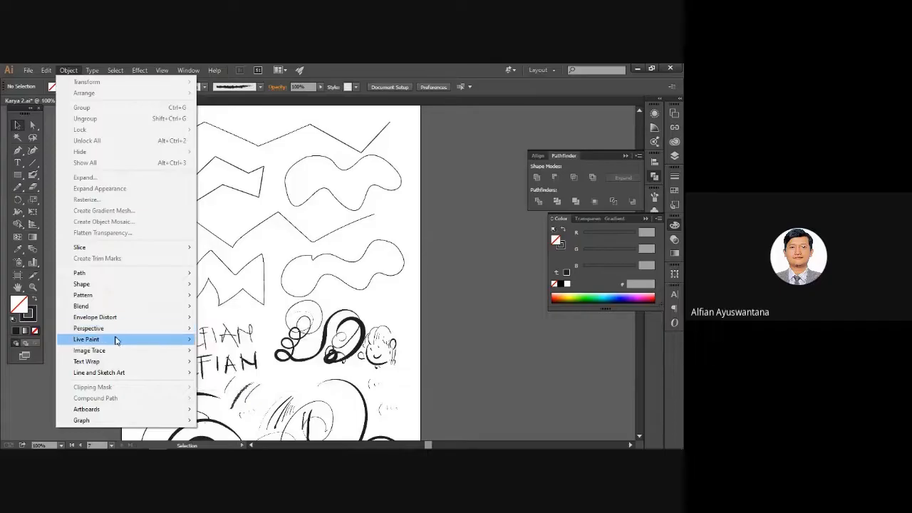
{"action": "mouse_move", "coordinate": [117, 341]}
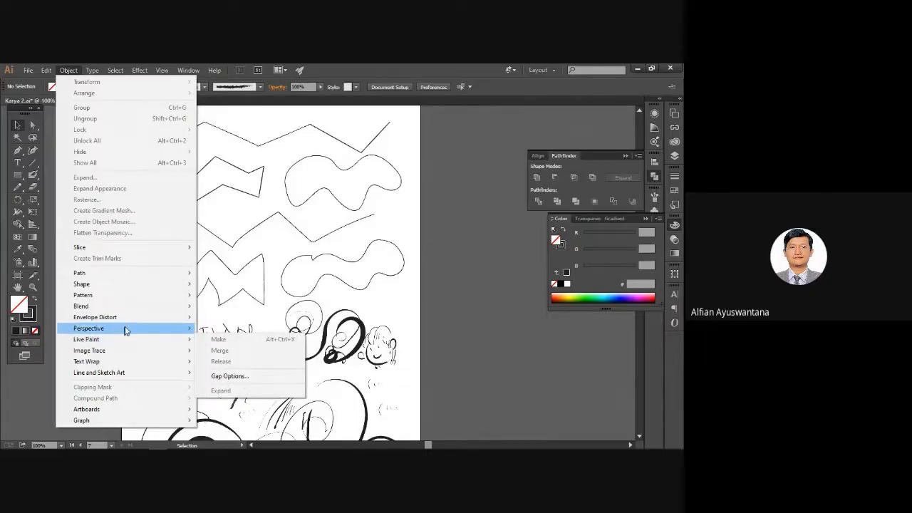
{"action": "mouse_move", "coordinate": [130, 320]}
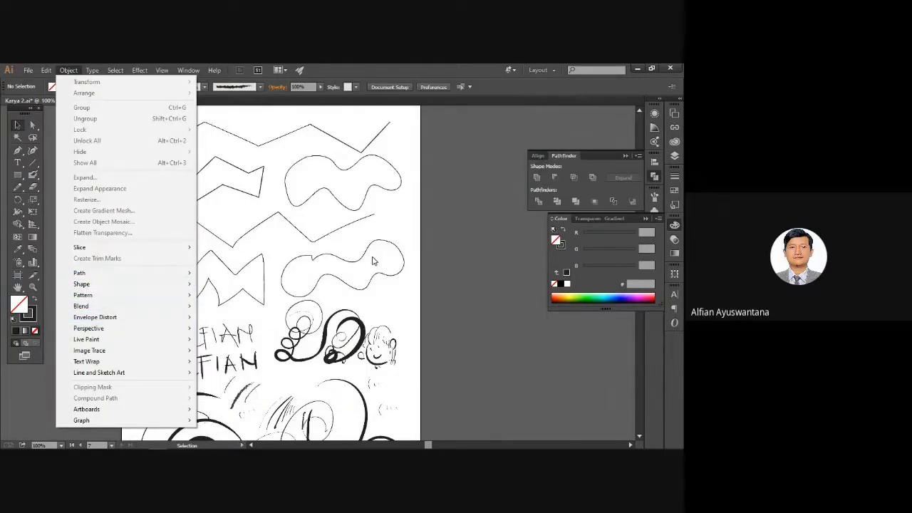
{"action": "left_click", "coordinate": [406, 235]}
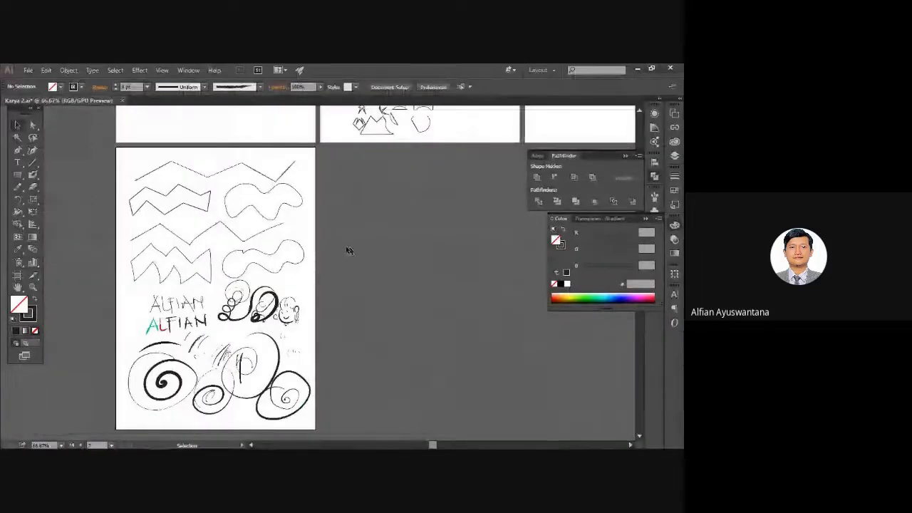
{"action": "key", "text": "space"}
{"action": "left_click_drag", "start_coordinate": [322, 206], "coordinate": [272, 301]}
{"action": "key", "text": "ctrl+minus"}
{"action": "key", "text": "ctrl+minus"}
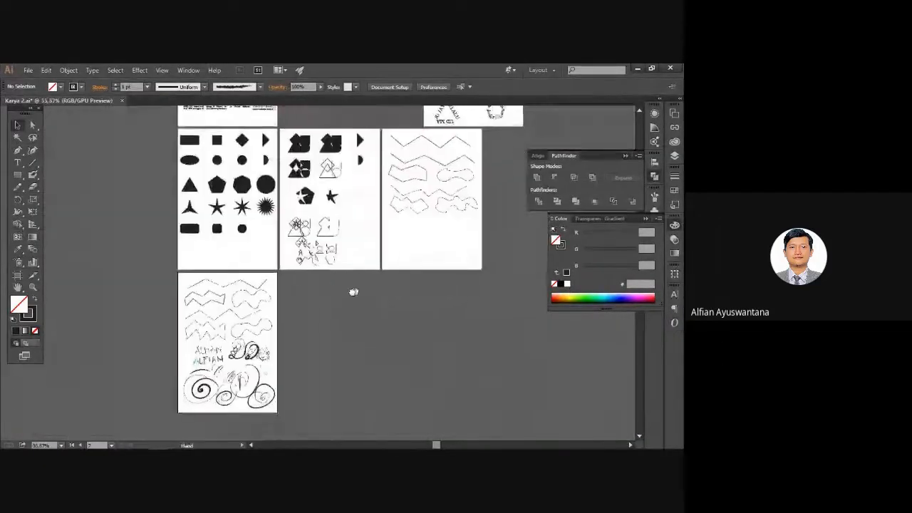
{"action": "left_click_drag", "start_coordinate": [354, 293], "coordinate": [275, 354]}
{"action": "left_click_drag", "start_coordinate": [215, 203], "coordinate": [238, 221]}
{"action": "left_click_drag", "start_coordinate": [275, 256], "coordinate": [291, 244]}
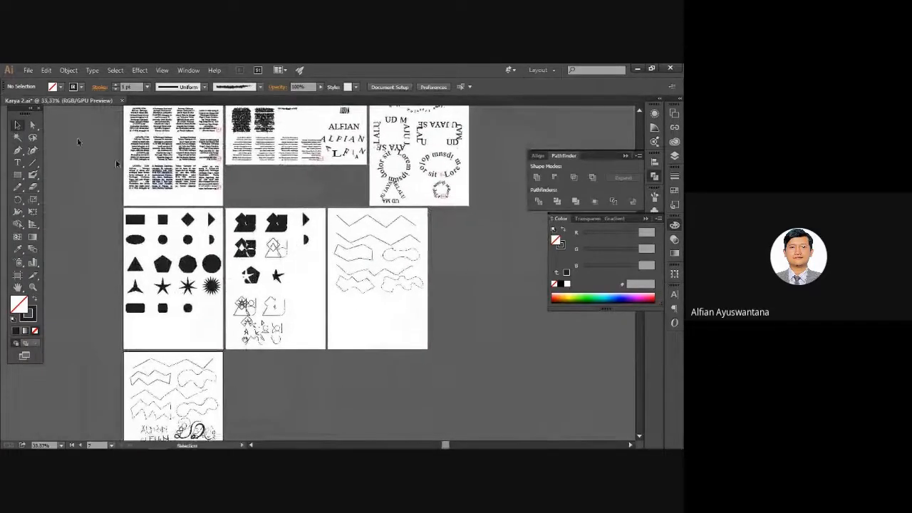
{"action": "left_click", "coordinate": [29, 71]}
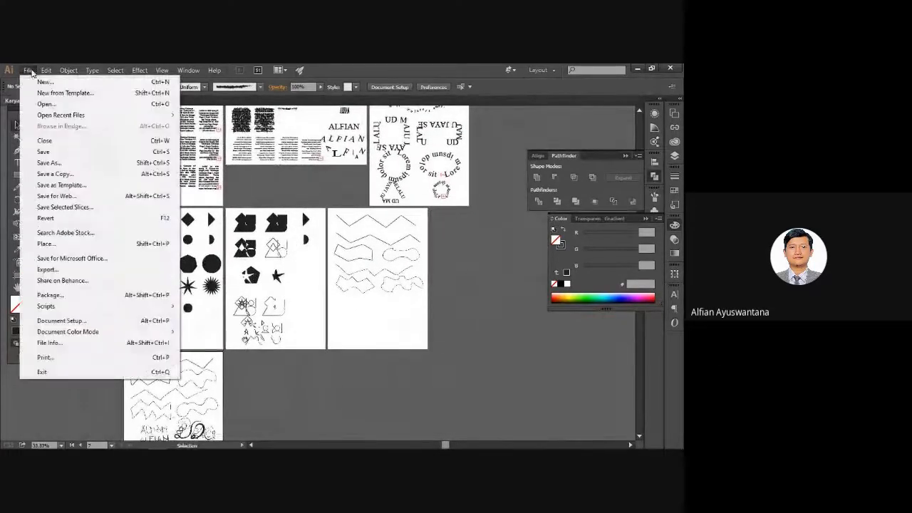
{"action": "left_click", "coordinate": [62, 163]}
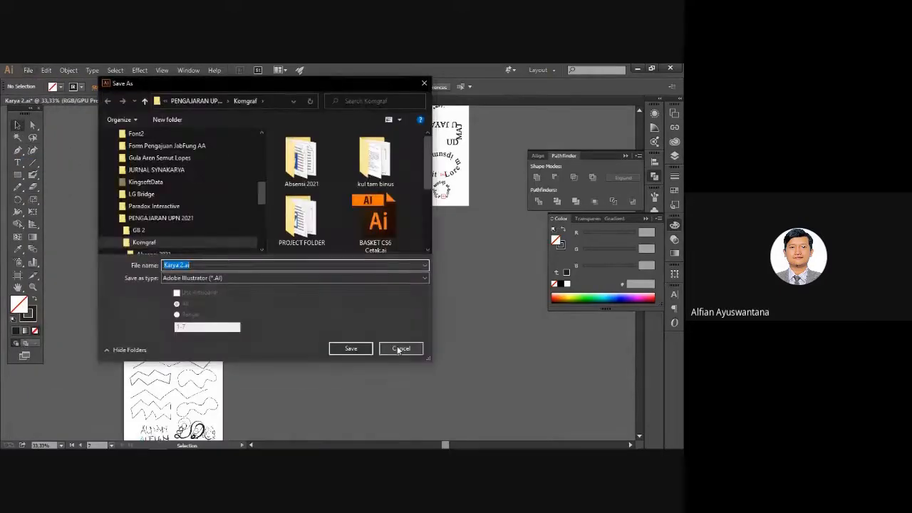
{"action": "left_click", "coordinate": [400, 349]}
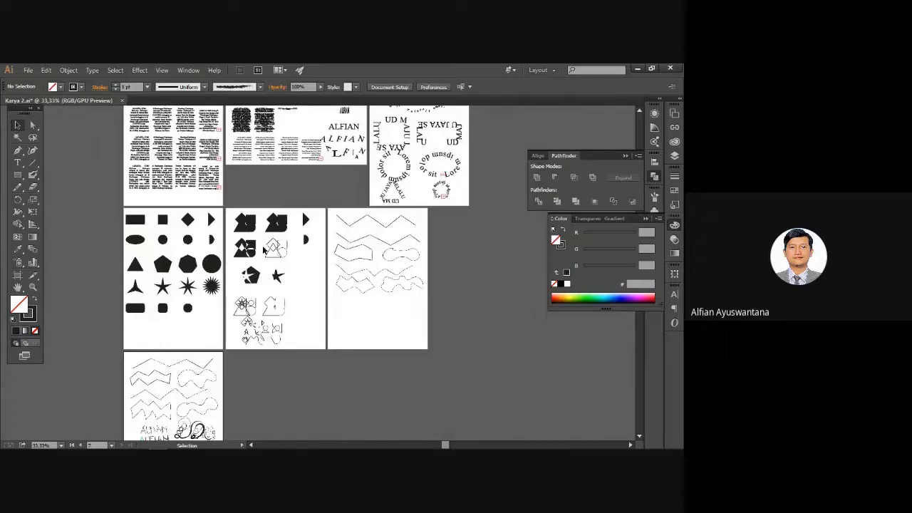
{"action": "scroll", "coordinate": [263, 248], "scroll_direction": "up", "scroll_amount": 1}
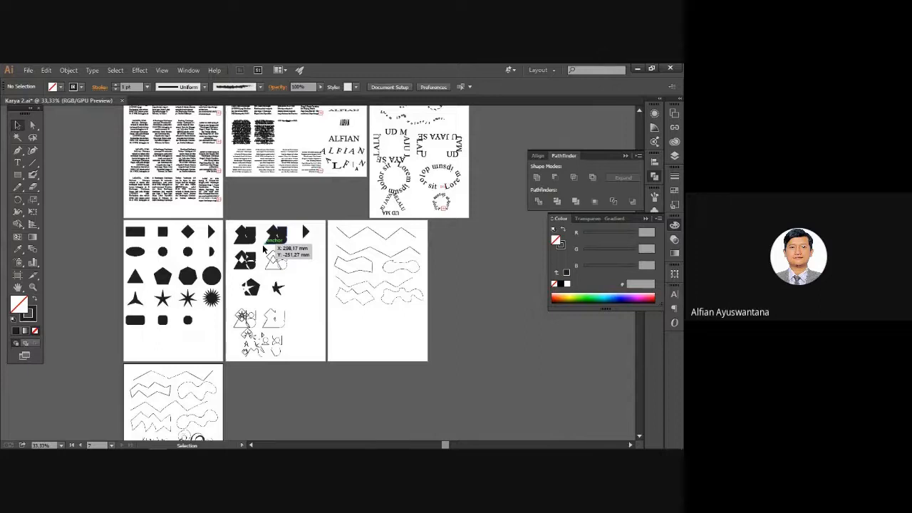
{"action": "scroll", "coordinate": [264, 248], "scroll_direction": "up", "scroll_amount": 3}
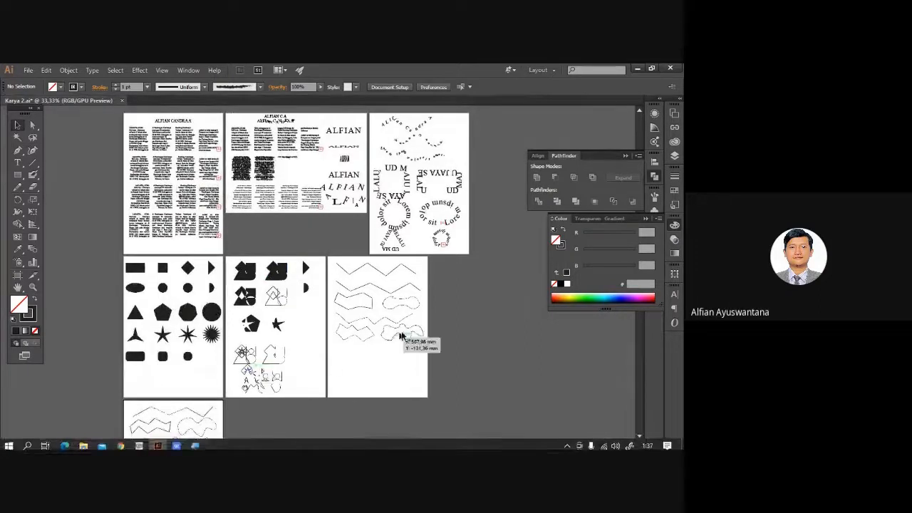
{"action": "scroll", "coordinate": [383, 407], "scroll_direction": "down", "scroll_amount": 3}
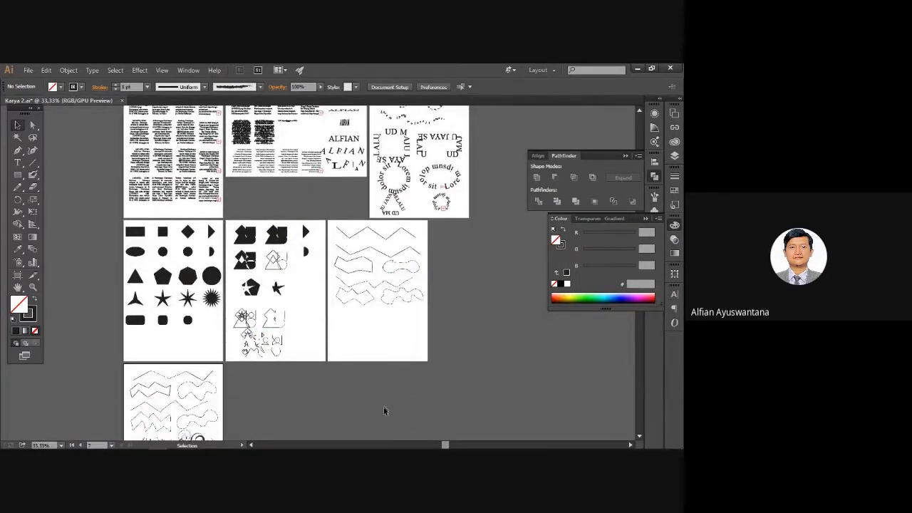
{"action": "mouse_move", "coordinate": [159, 442]}
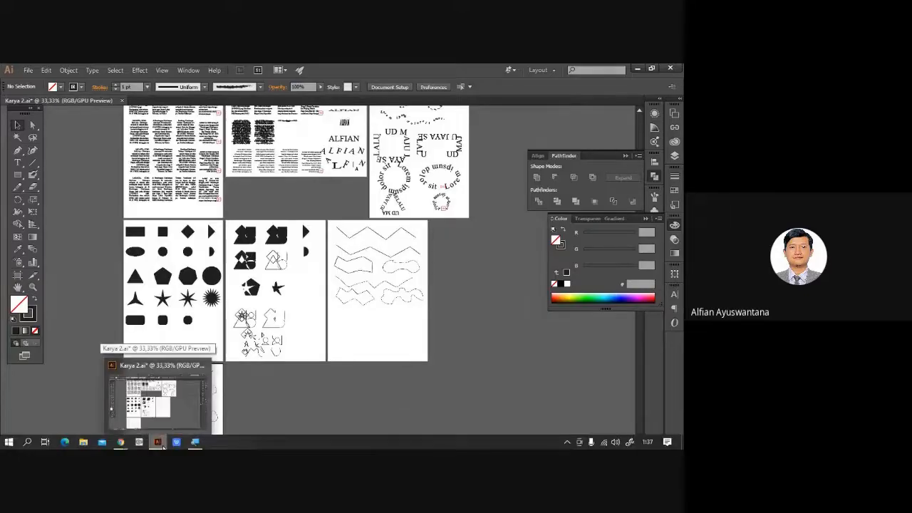
{"action": "mouse_move", "coordinate": [120, 441]}
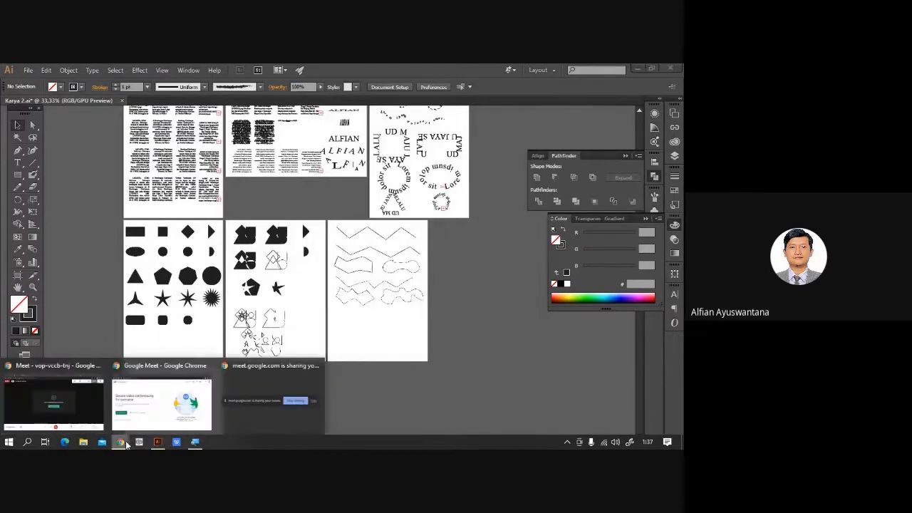
Bring the Google Meet window to the front and leave the video call.
{"action": "left_click", "coordinate": [100, 413]}
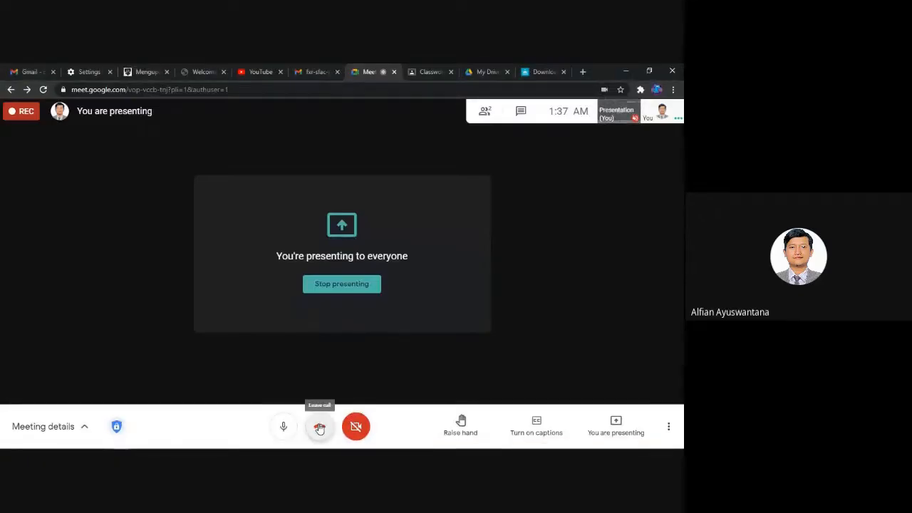
{"action": "left_click", "coordinate": [319, 428]}
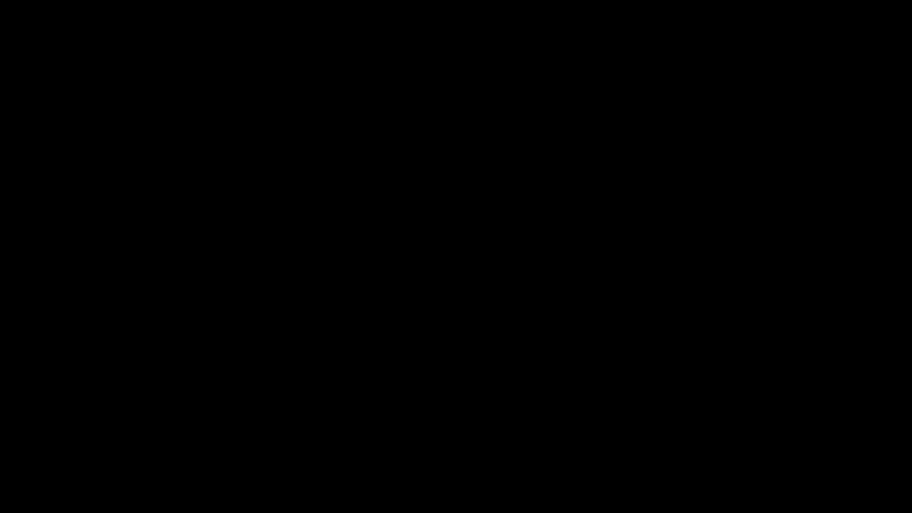